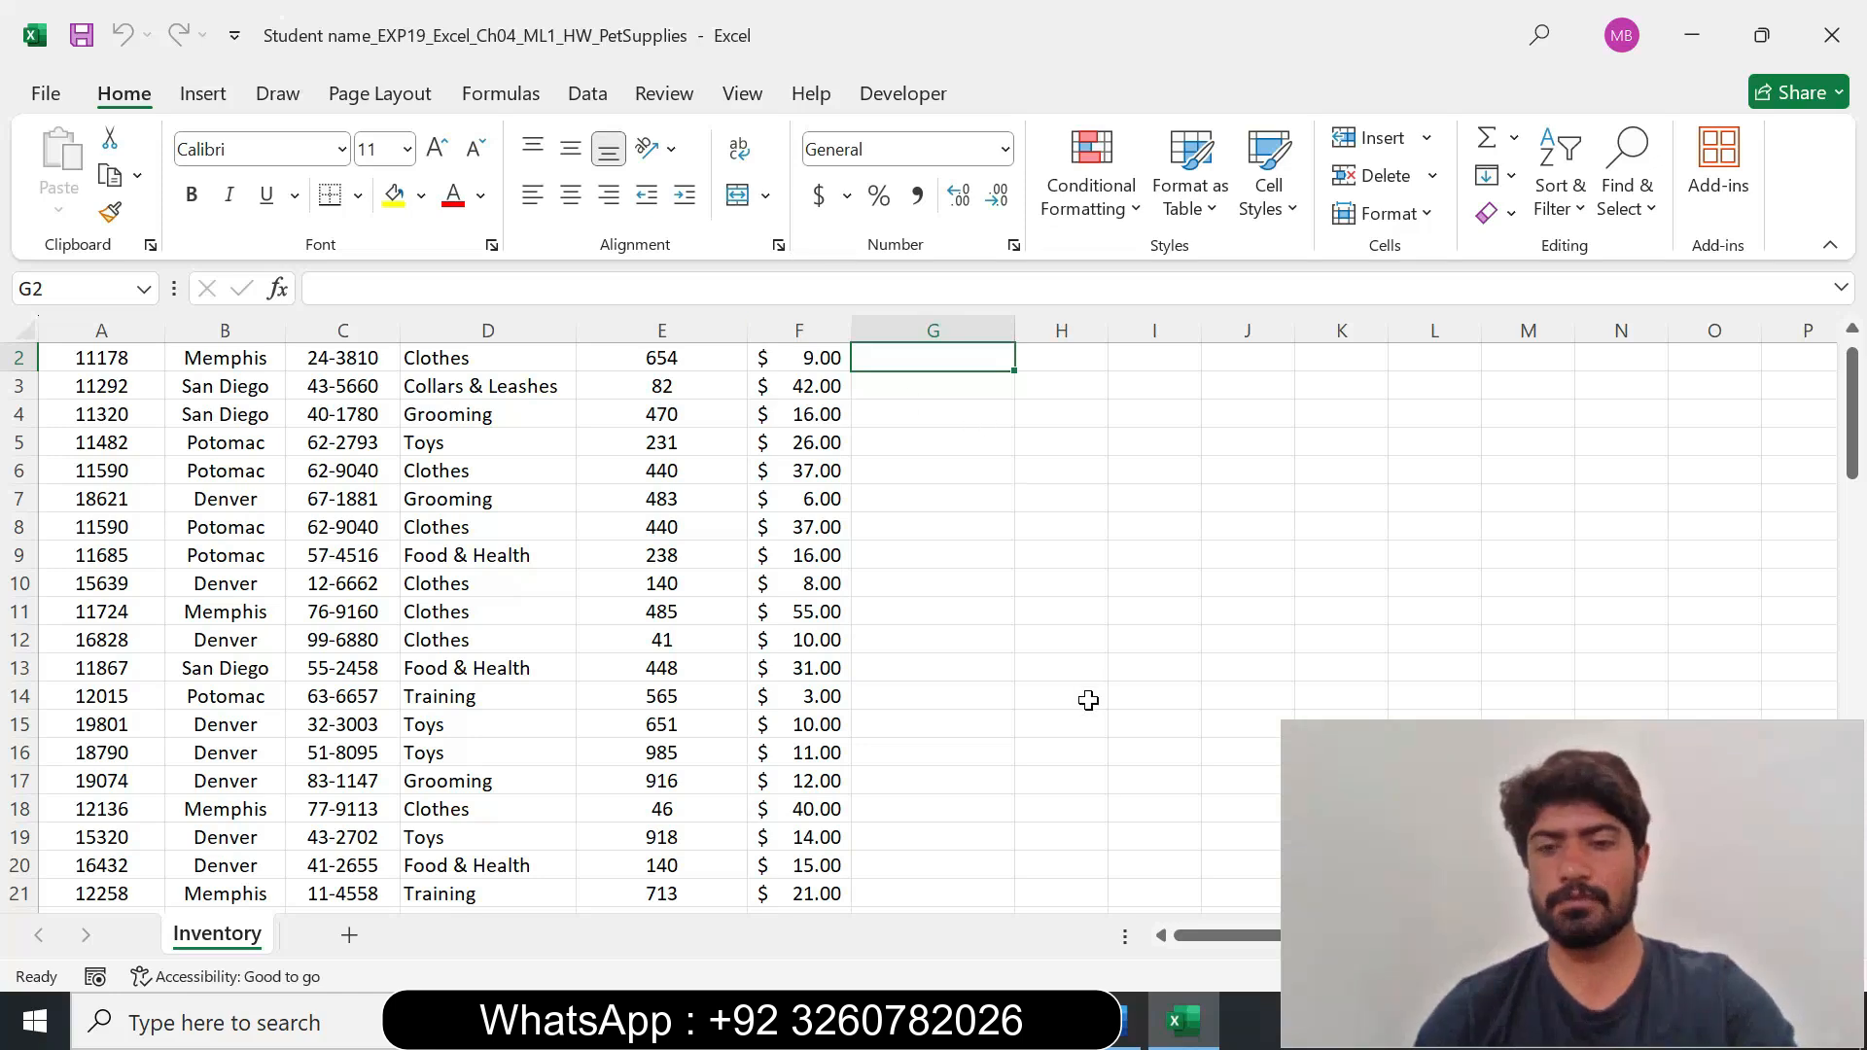
Switch to the Word instructions and set the step 1 instruction text to 12 pt with yellow highlighting.
{"action": "left_click", "coordinate": [1120, 1031]}
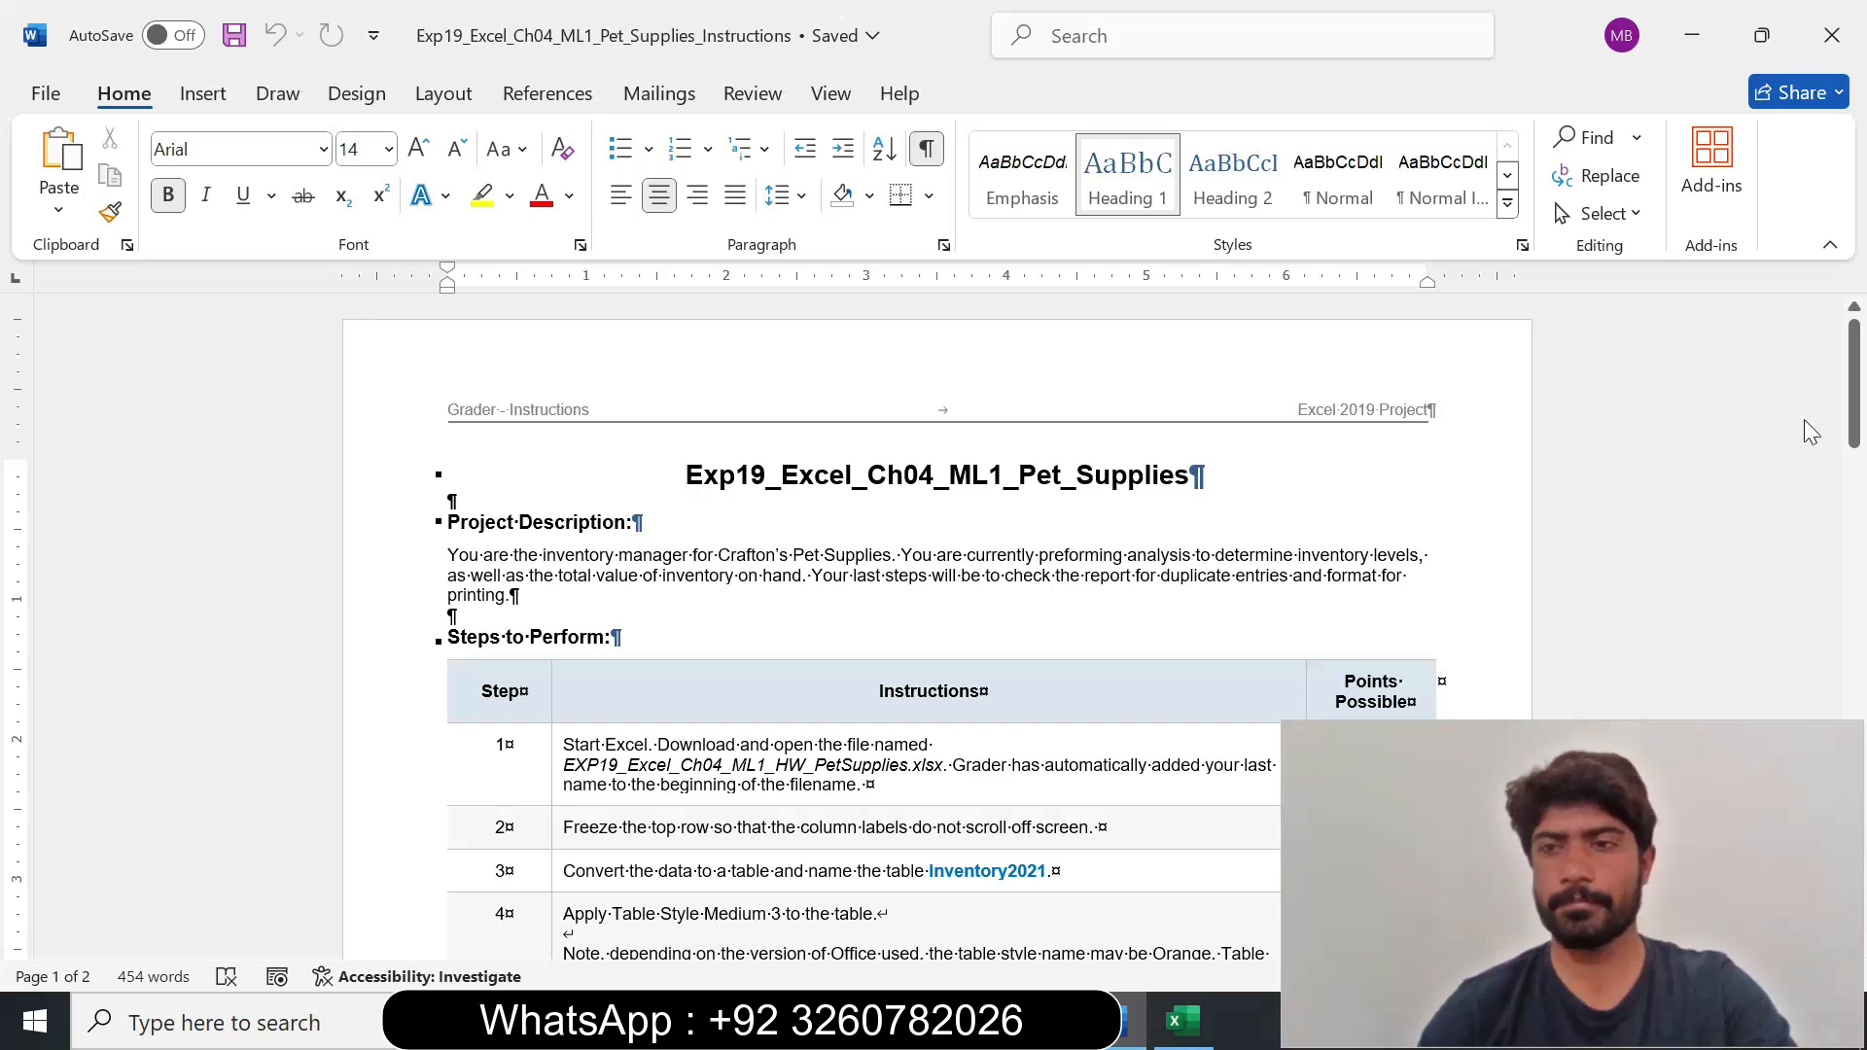
{"action": "left_click_drag", "start_coordinate": [1855, 397], "coordinate": [1856, 452]}
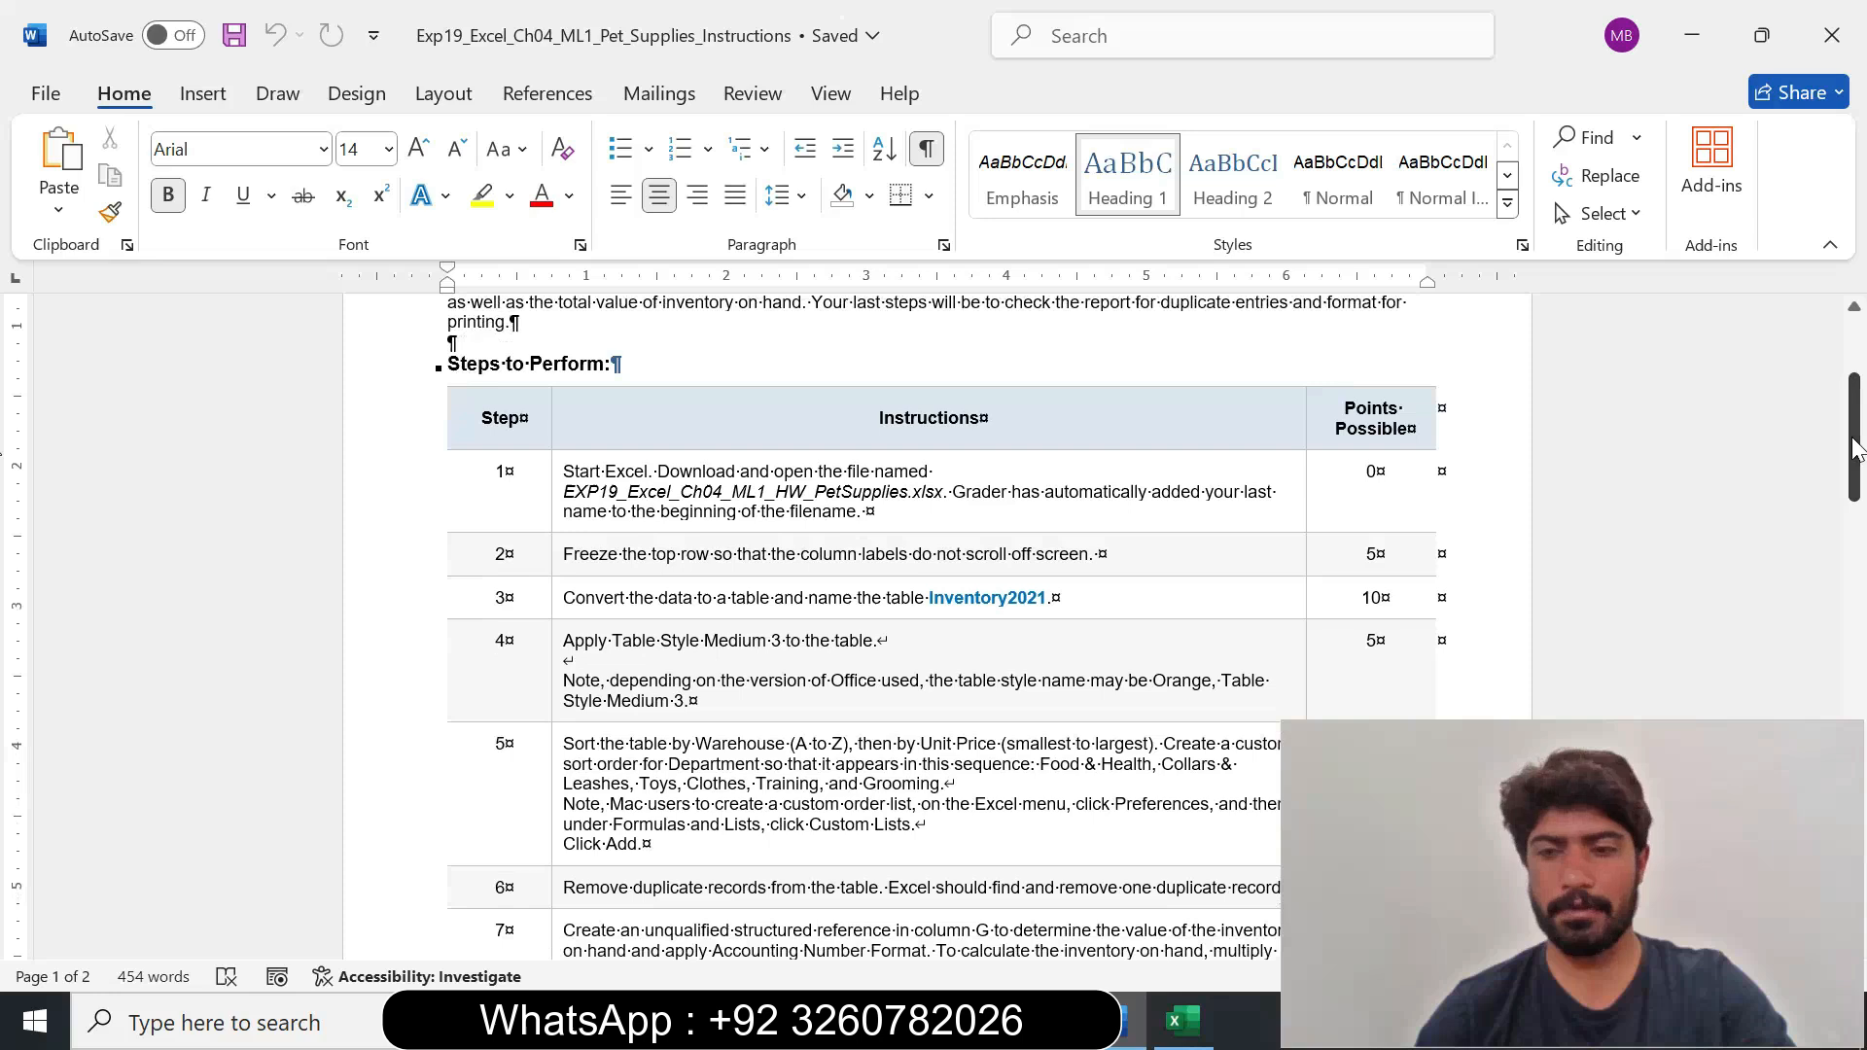
{"action": "left_click", "coordinate": [553, 508]}
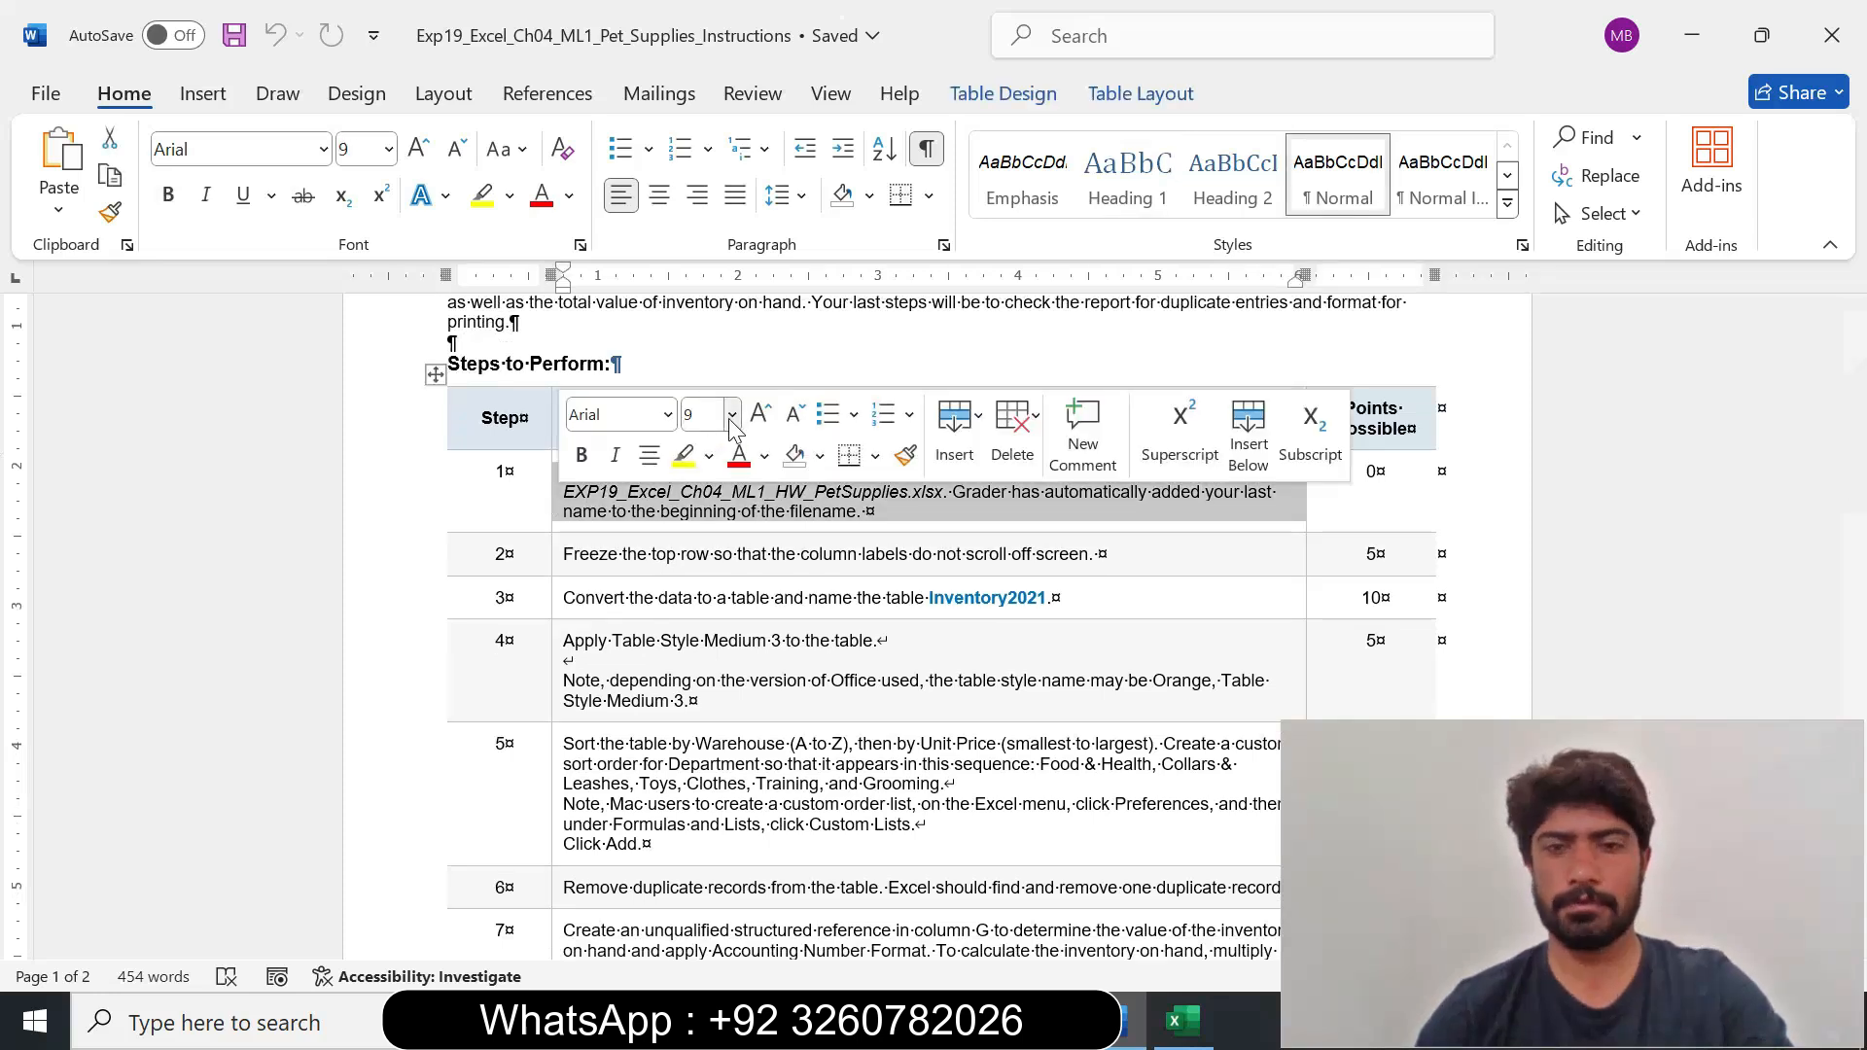
{"action": "left_click", "coordinate": [734, 416]}
{"action": "left_click", "coordinate": [702, 569]}
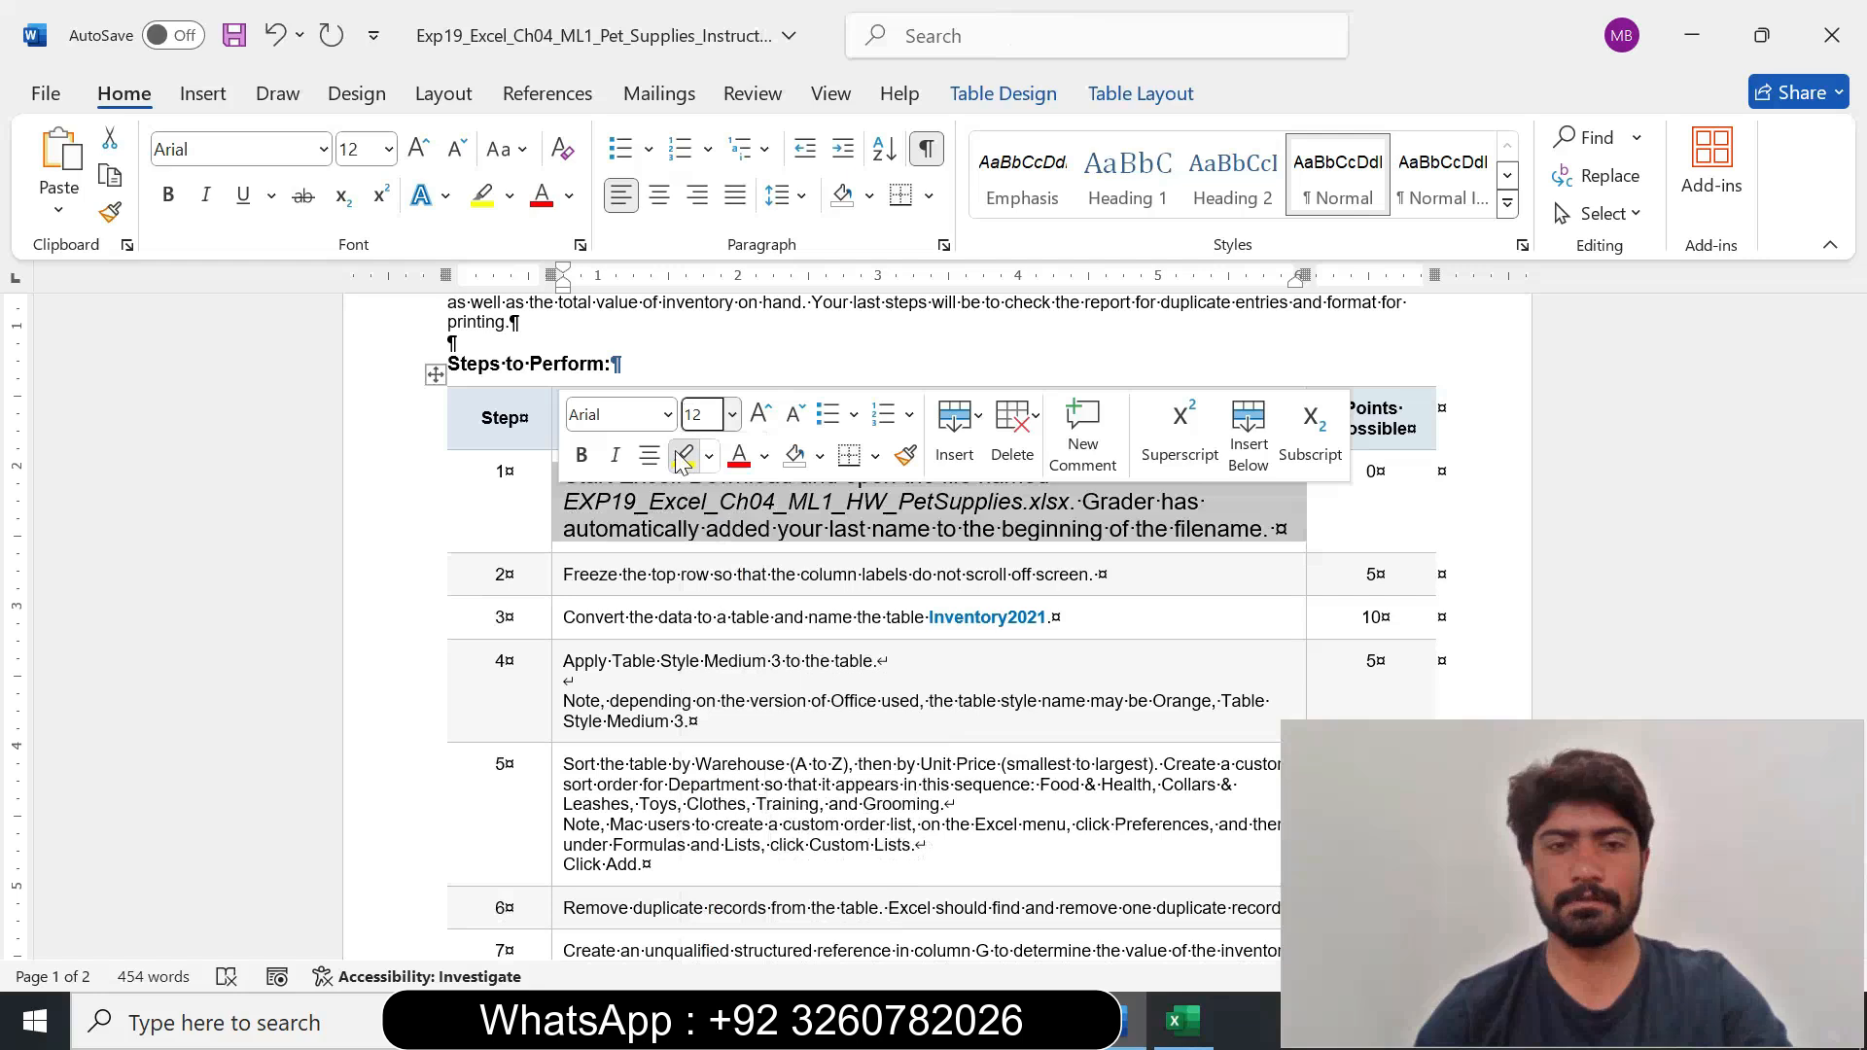
{"action": "left_click", "coordinate": [684, 457]}
{"action": "left_click", "coordinate": [665, 528]}
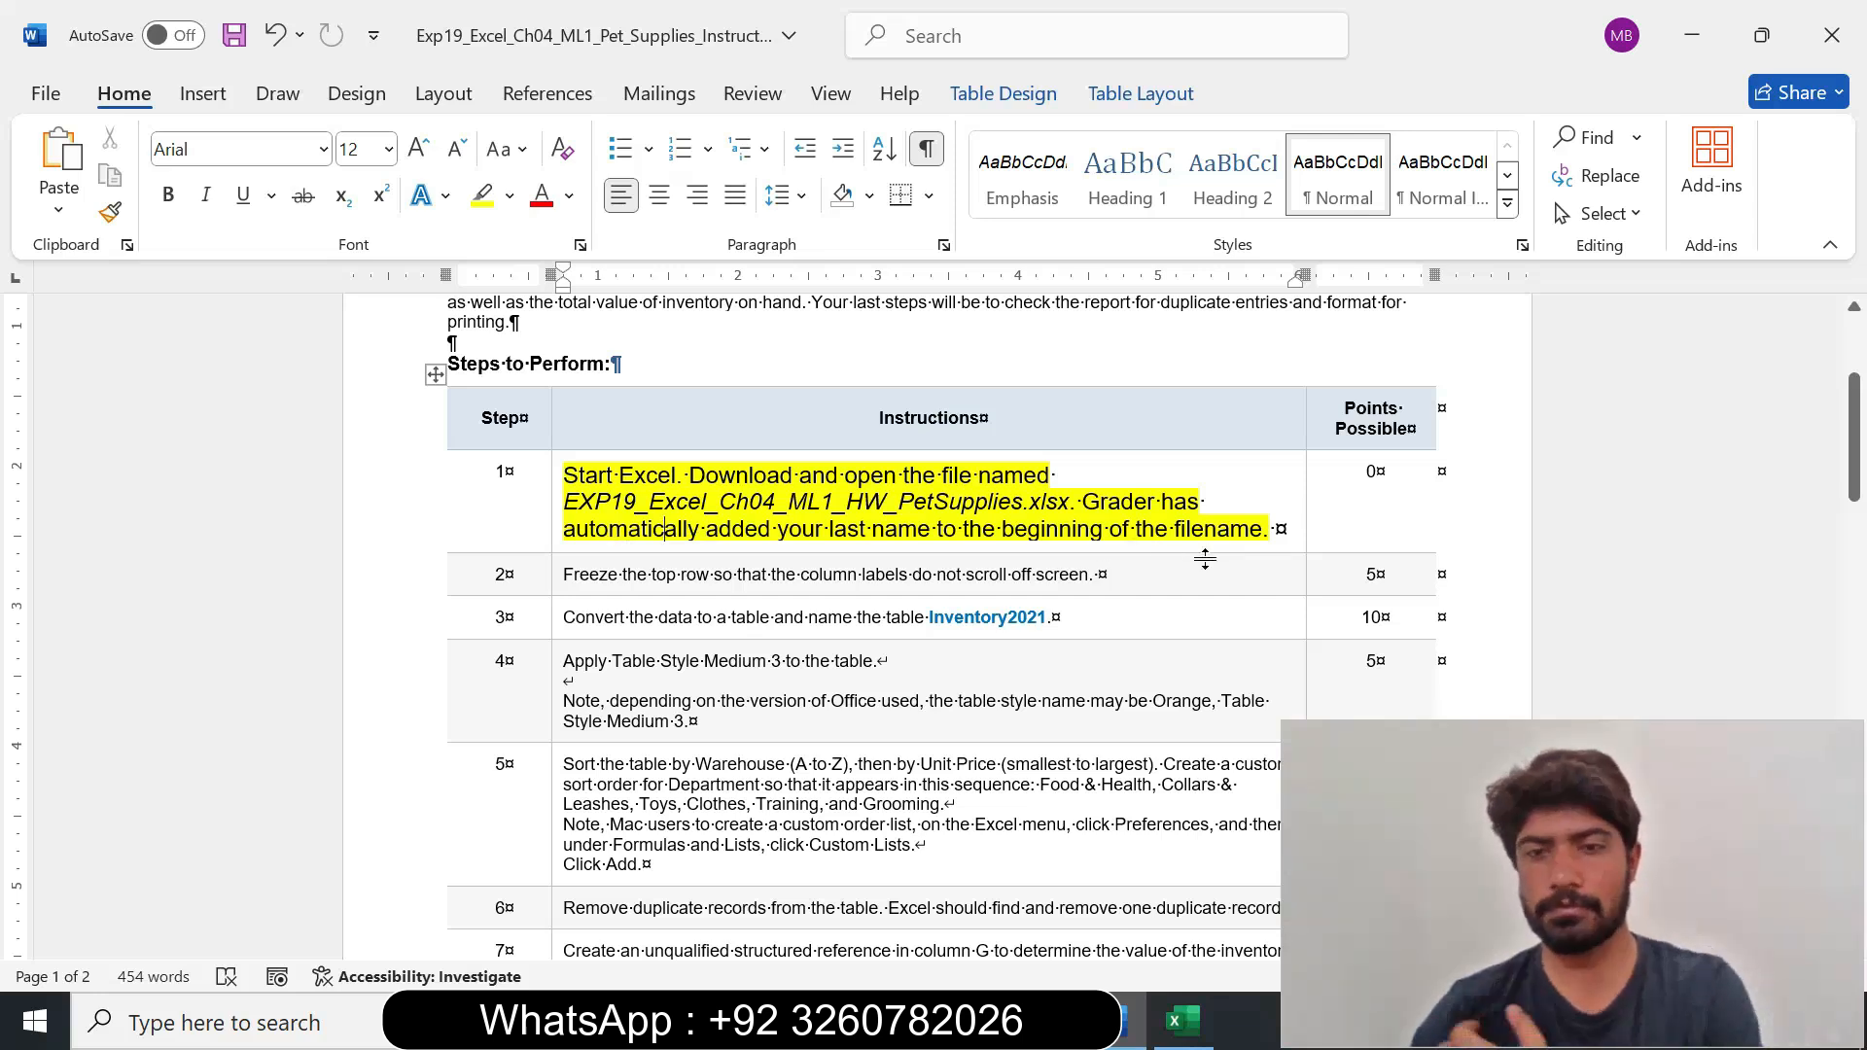
Switch to the Excel workbook and view the column labels in row 1 of the Inventory sheet.
{"action": "left_click", "coordinate": [1195, 1036]}
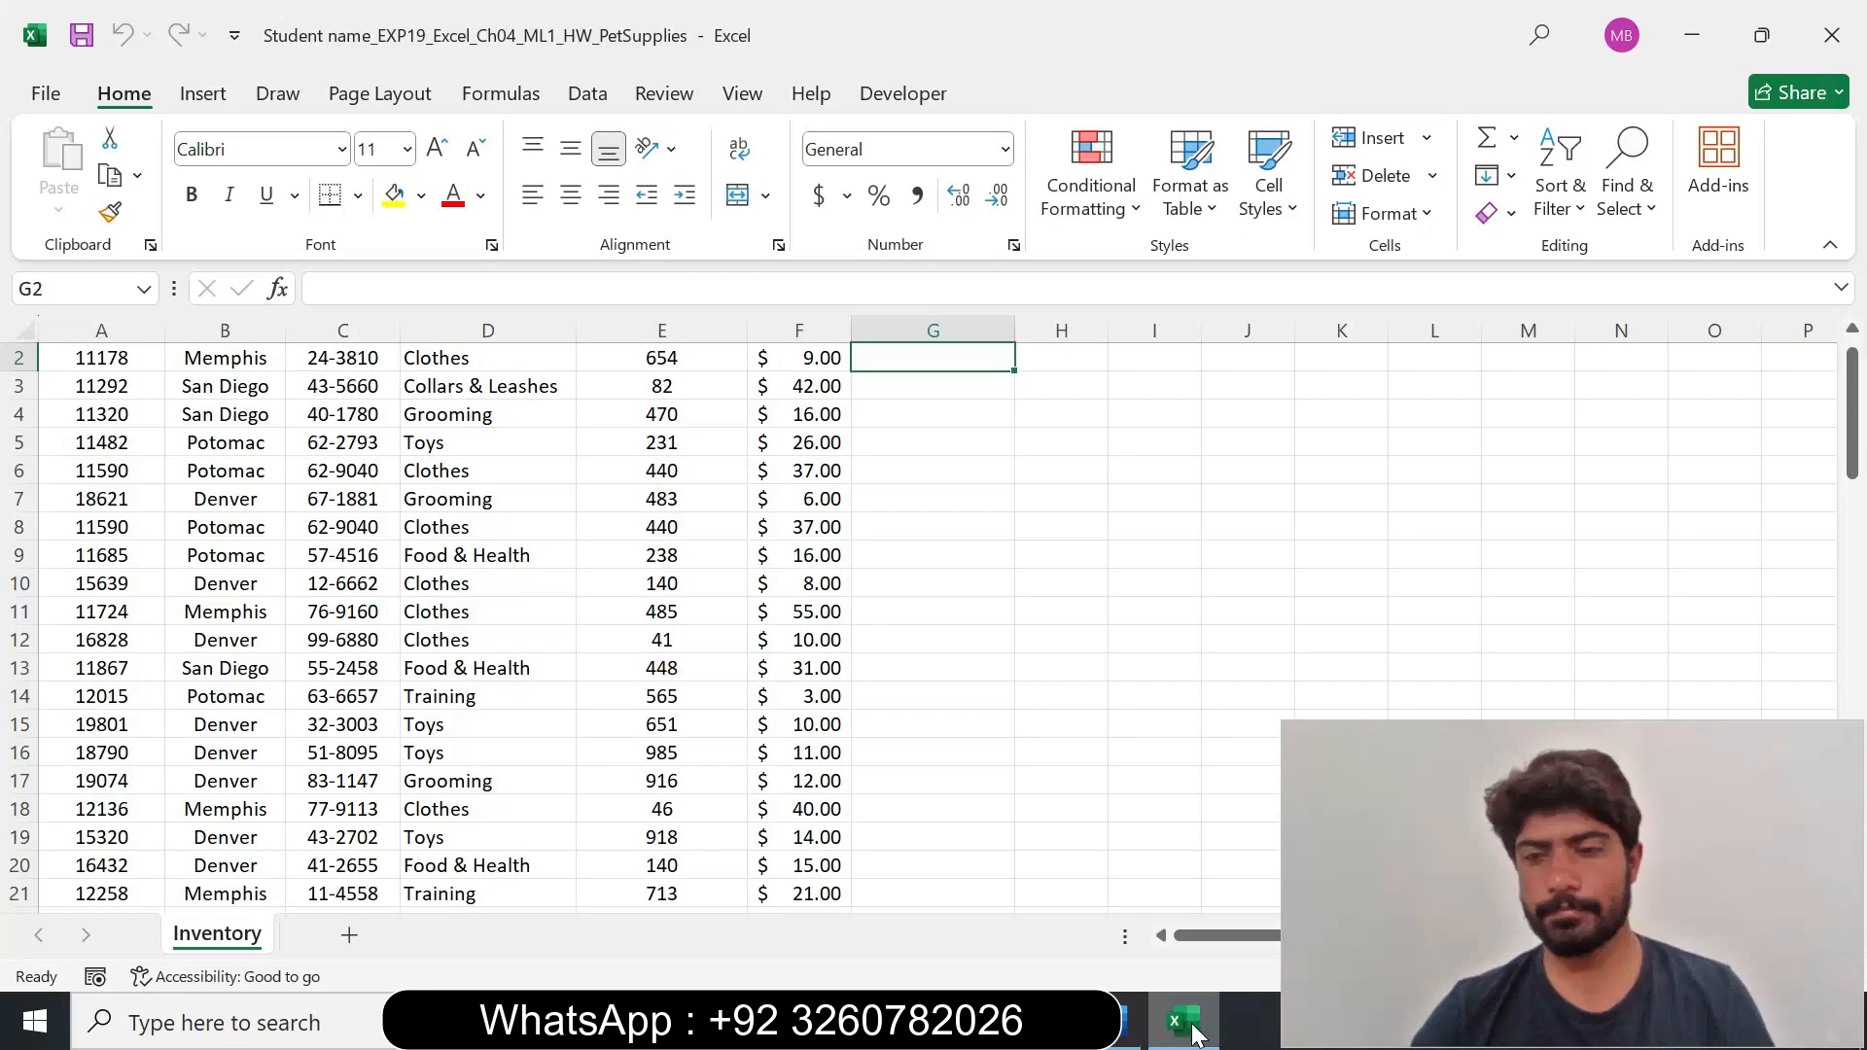
{"action": "left_click", "coordinate": [791, 581]}
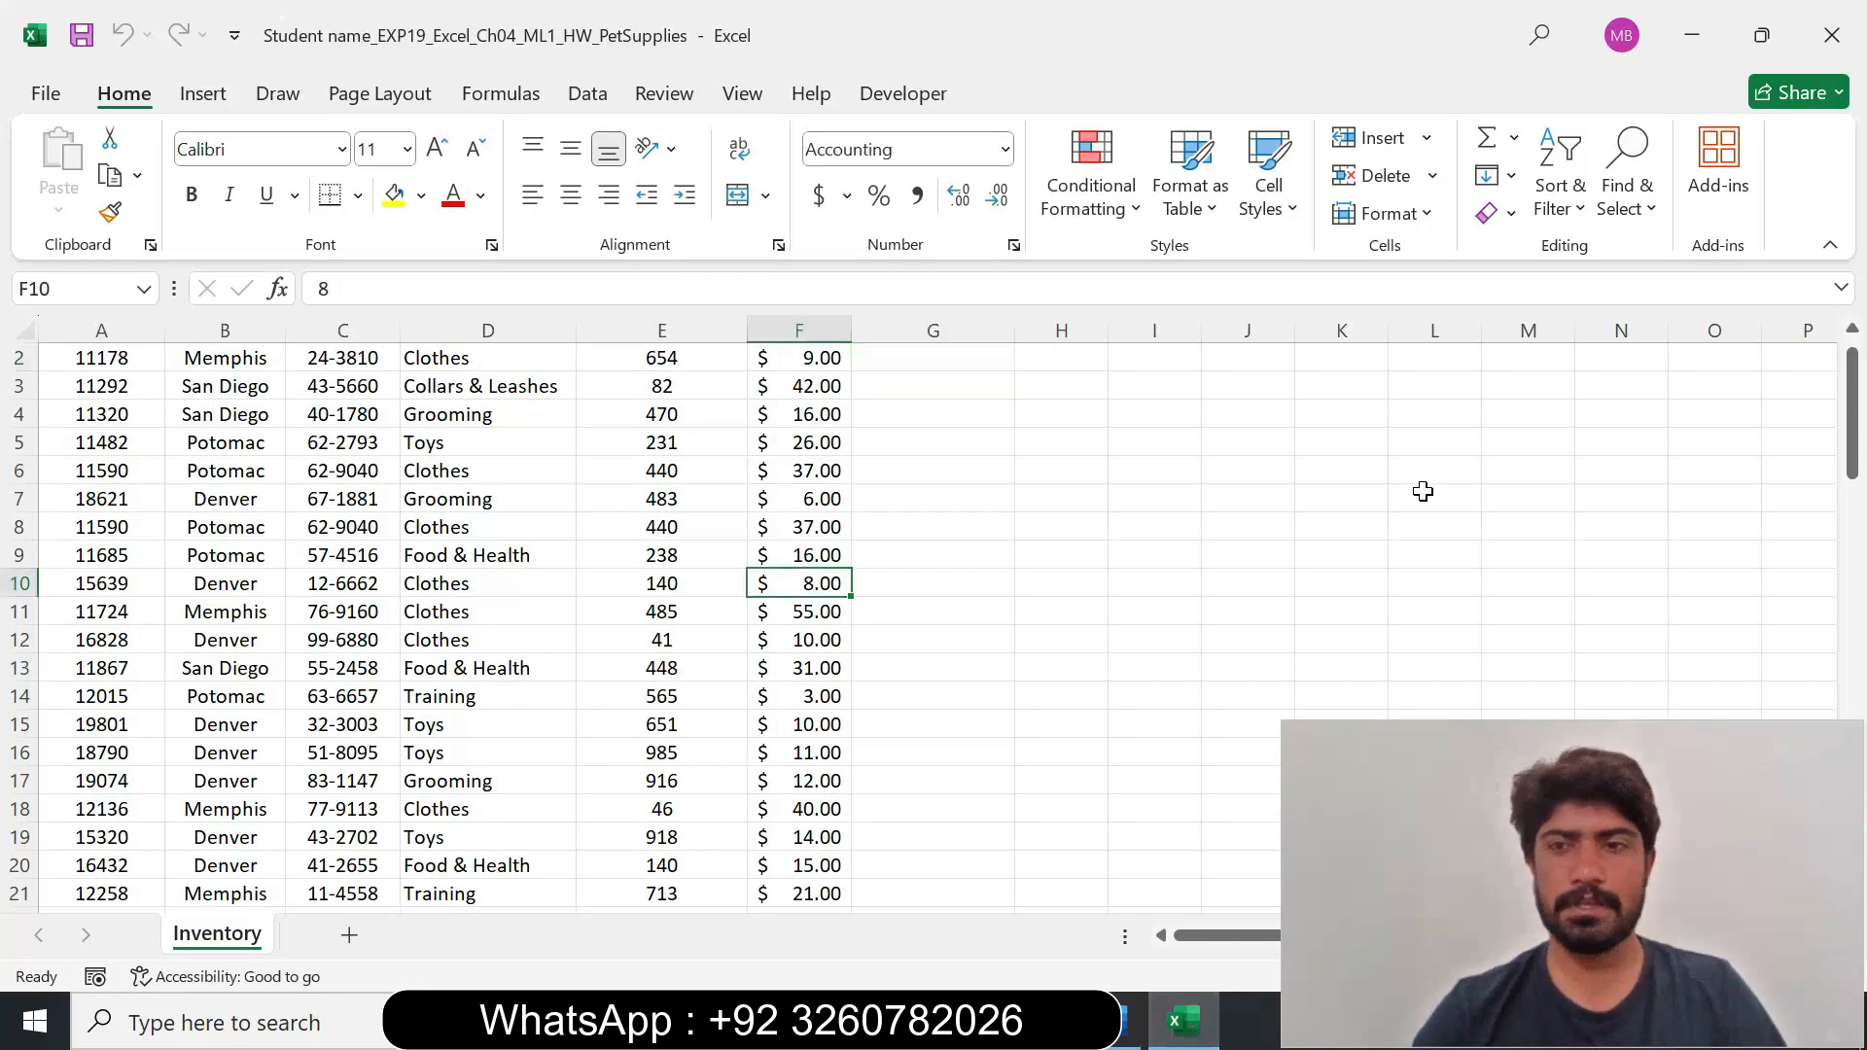
{"action": "scroll", "coordinate": [1845, 387], "scroll_direction": "up", "scroll_amount": 1}
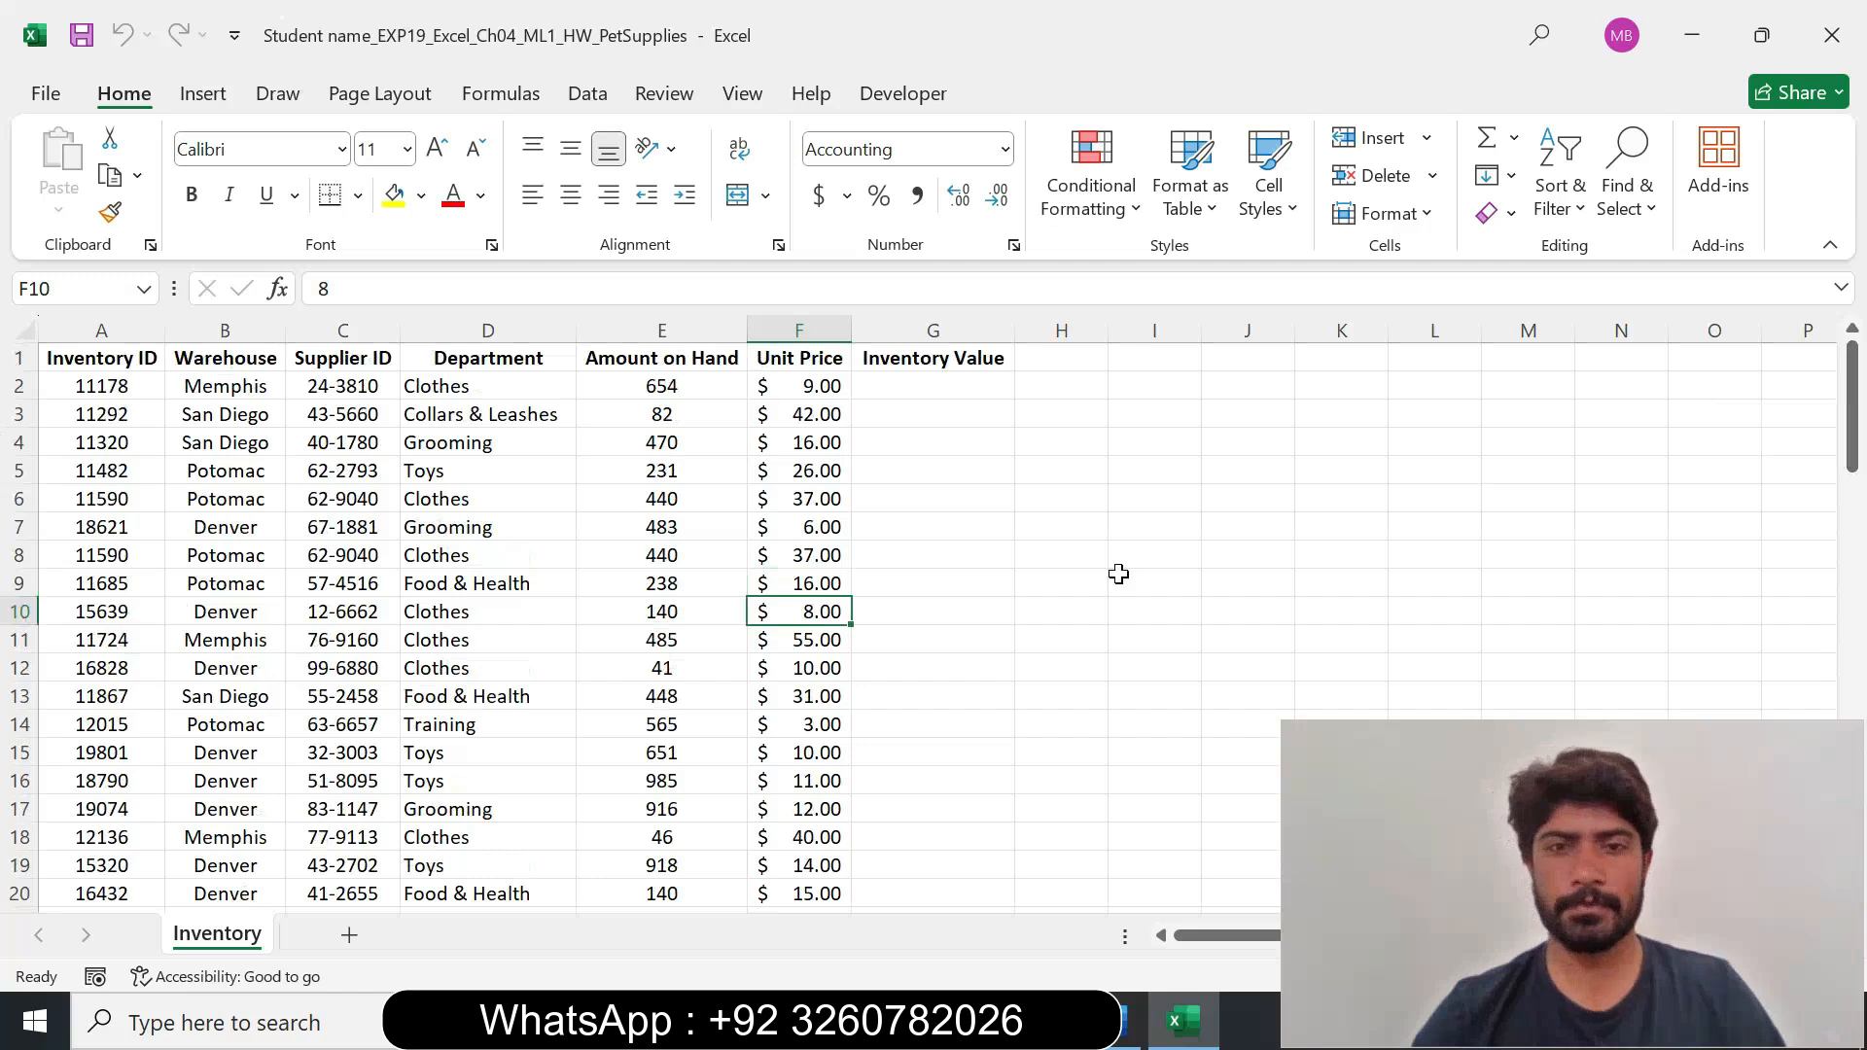
Switch back to the Word instructions, set the step 1 instruction text to 10 pt and remove its highlighting.
{"action": "left_click", "coordinate": [1126, 1021]}
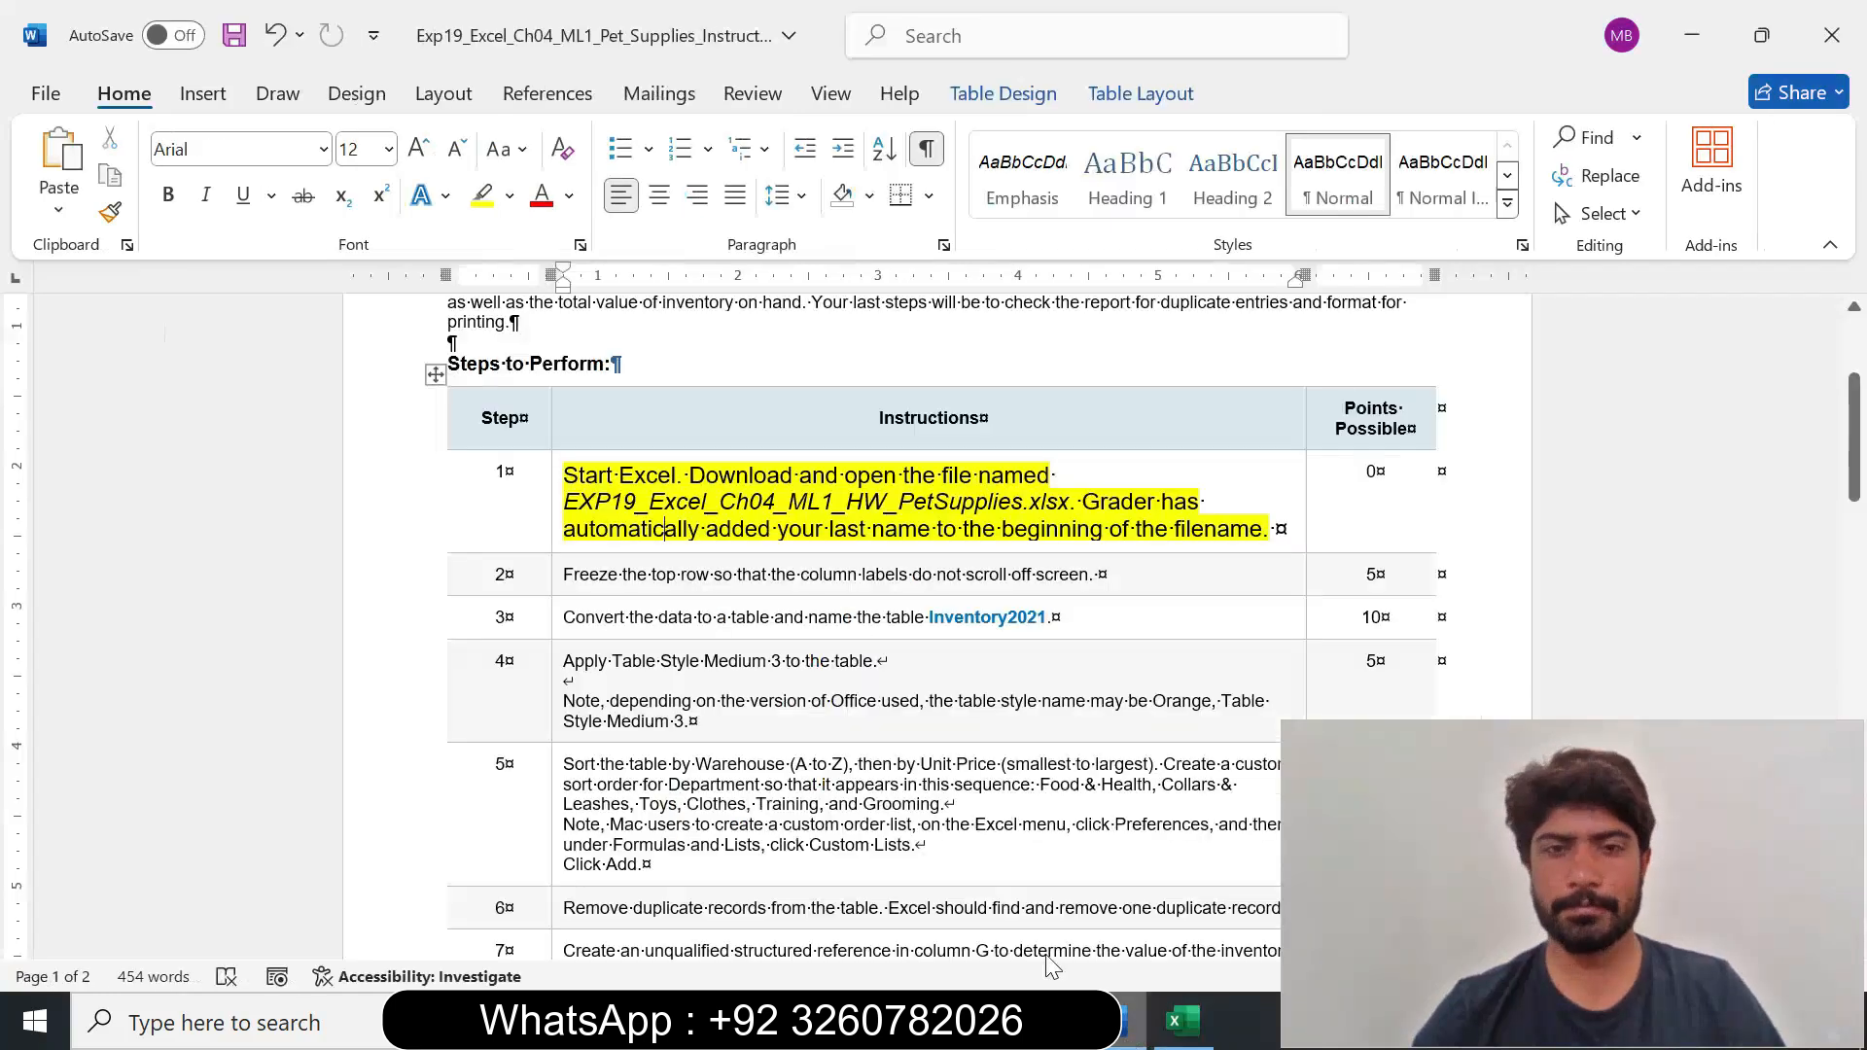
{"action": "left_click", "coordinate": [552, 531]}
{"action": "left_click", "coordinate": [731, 437]}
{"action": "left_click", "coordinate": [730, 545]}
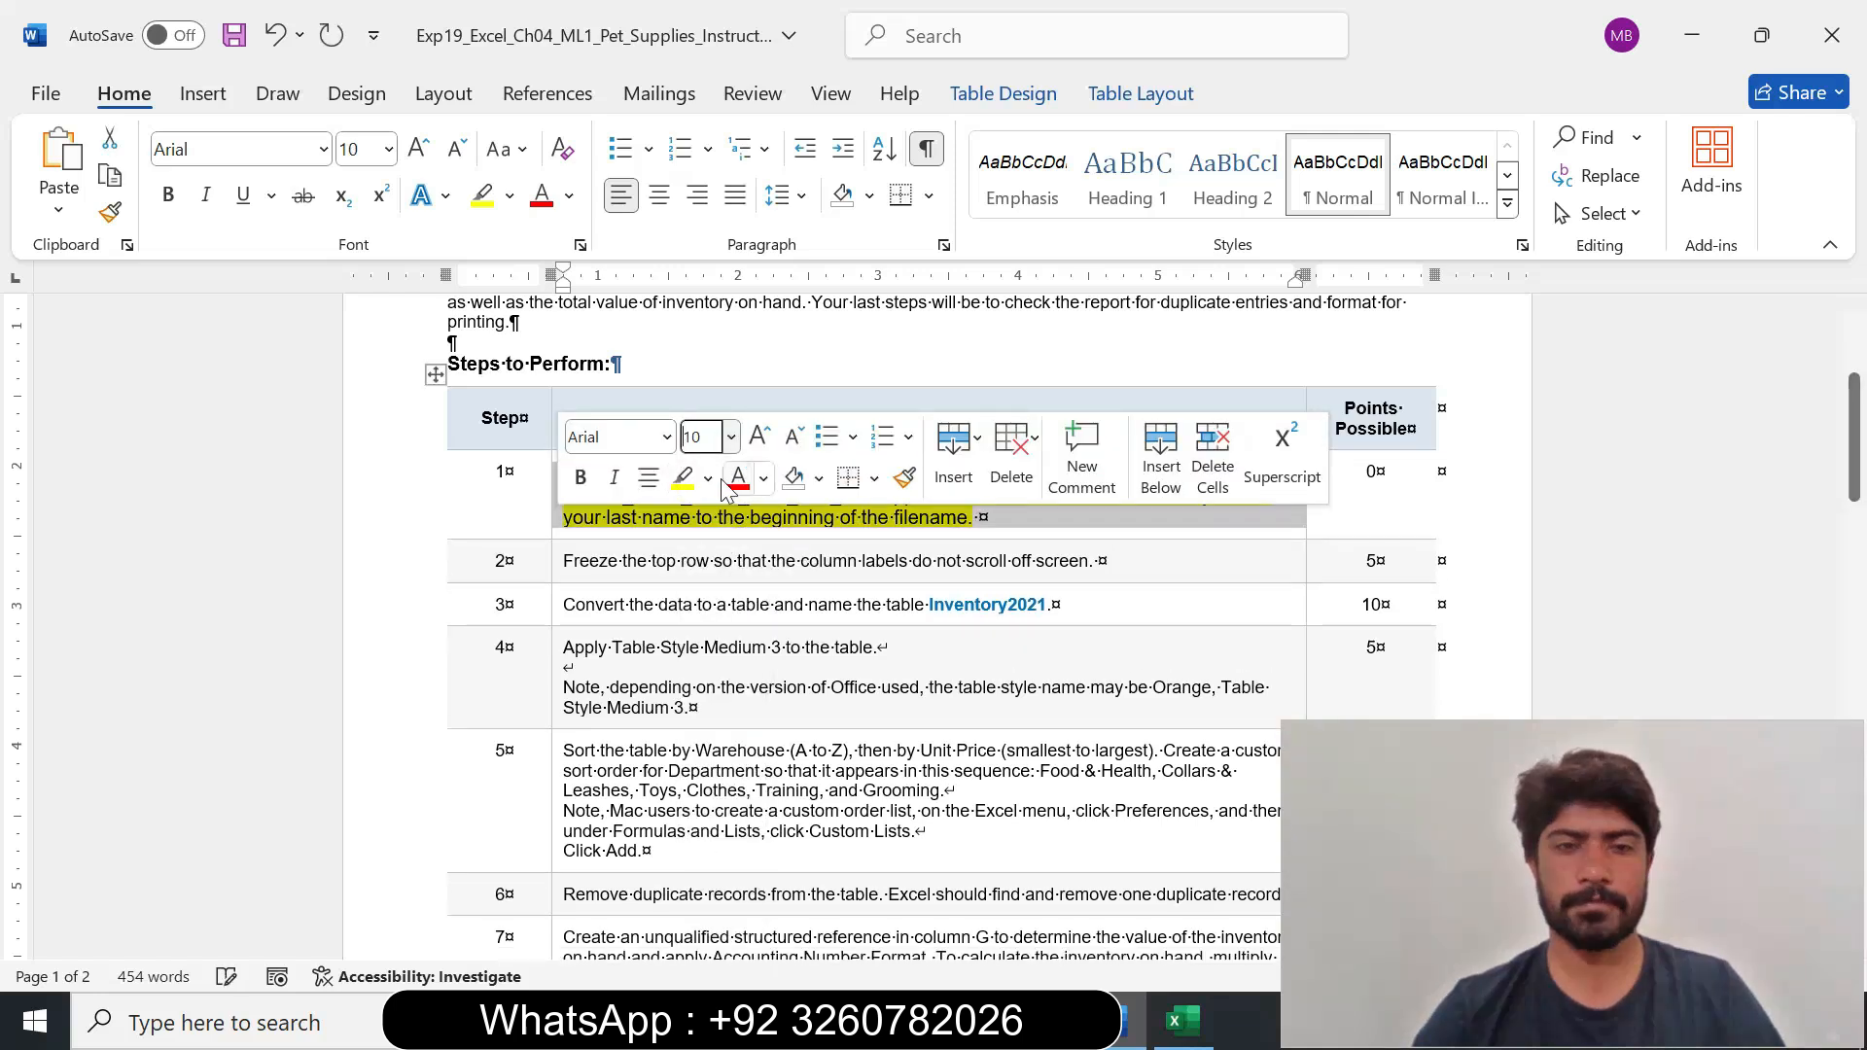
{"action": "left_click", "coordinate": [708, 477]}
{"action": "left_click", "coordinate": [756, 714]}
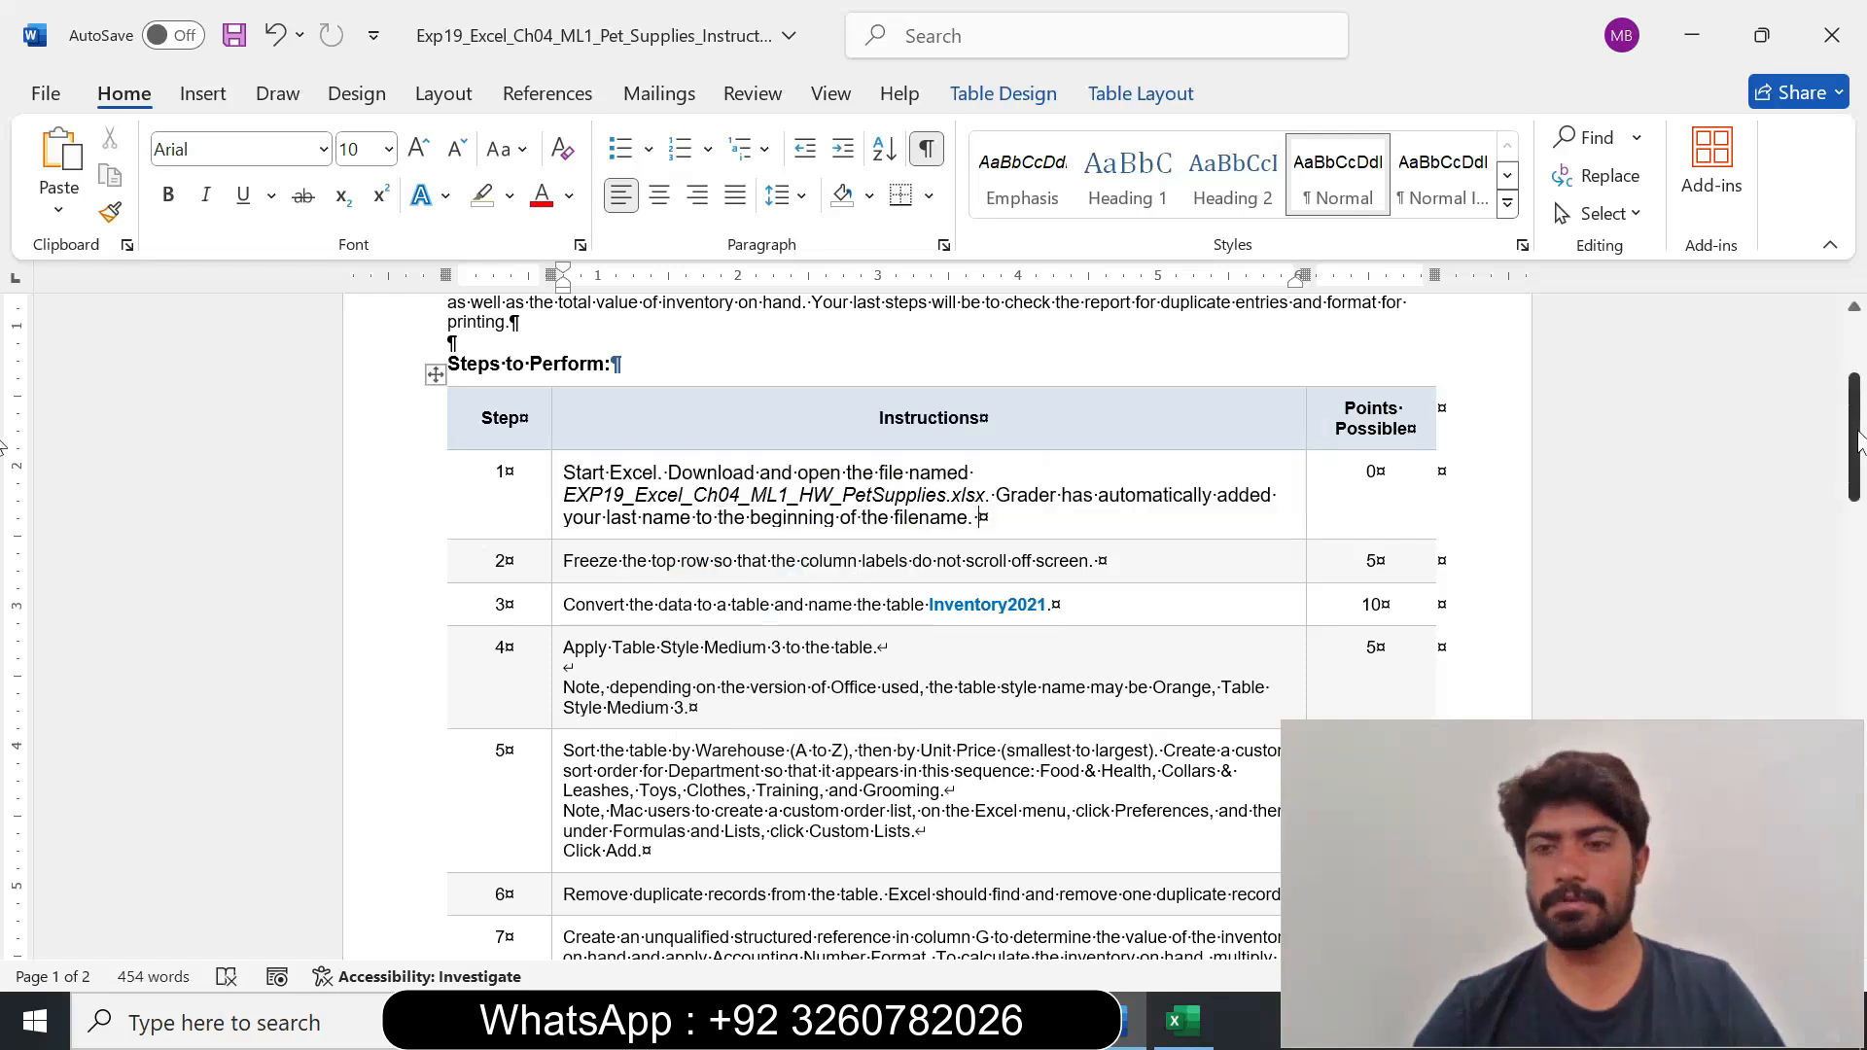
Set the step 2 instruction about freezing the top row to 14 pt and highlight it in yellow.
{"action": "scroll", "coordinate": [757, 419], "scroll_direction": "down", "scroll_amount": 2}
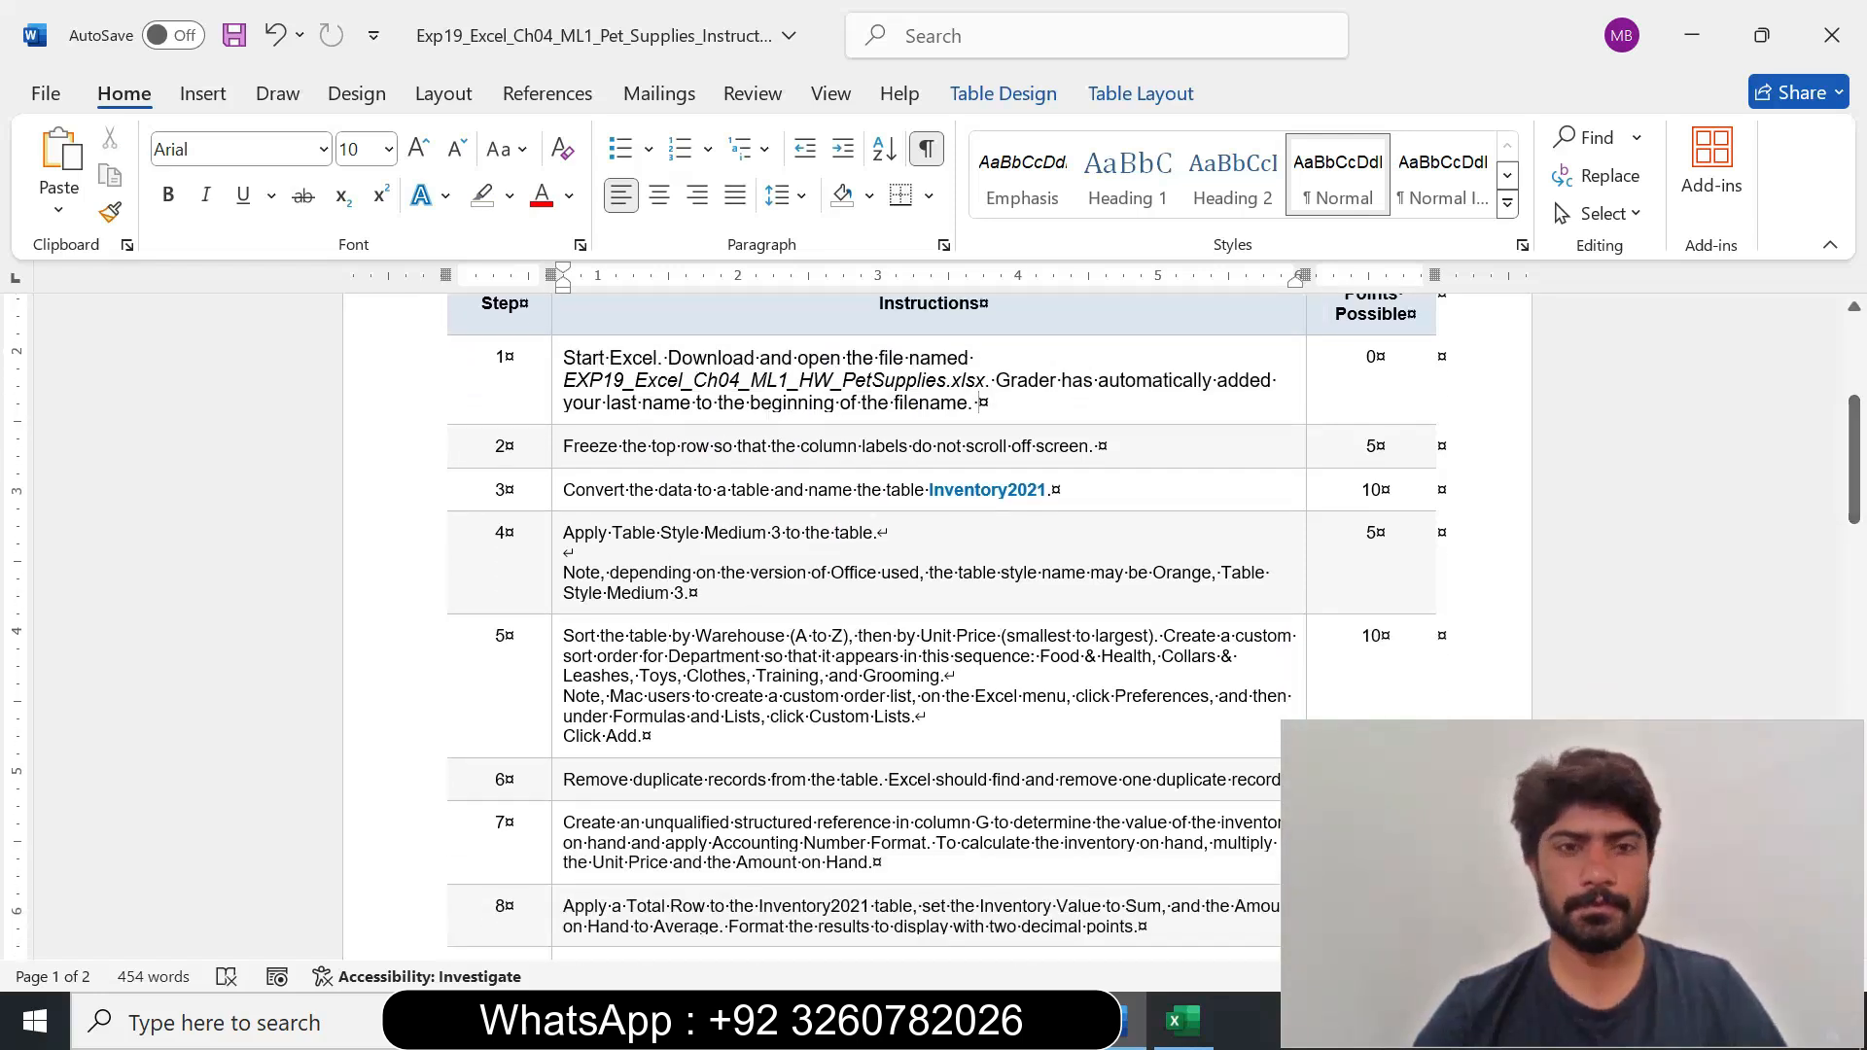
{"action": "left_click", "coordinate": [556, 465]}
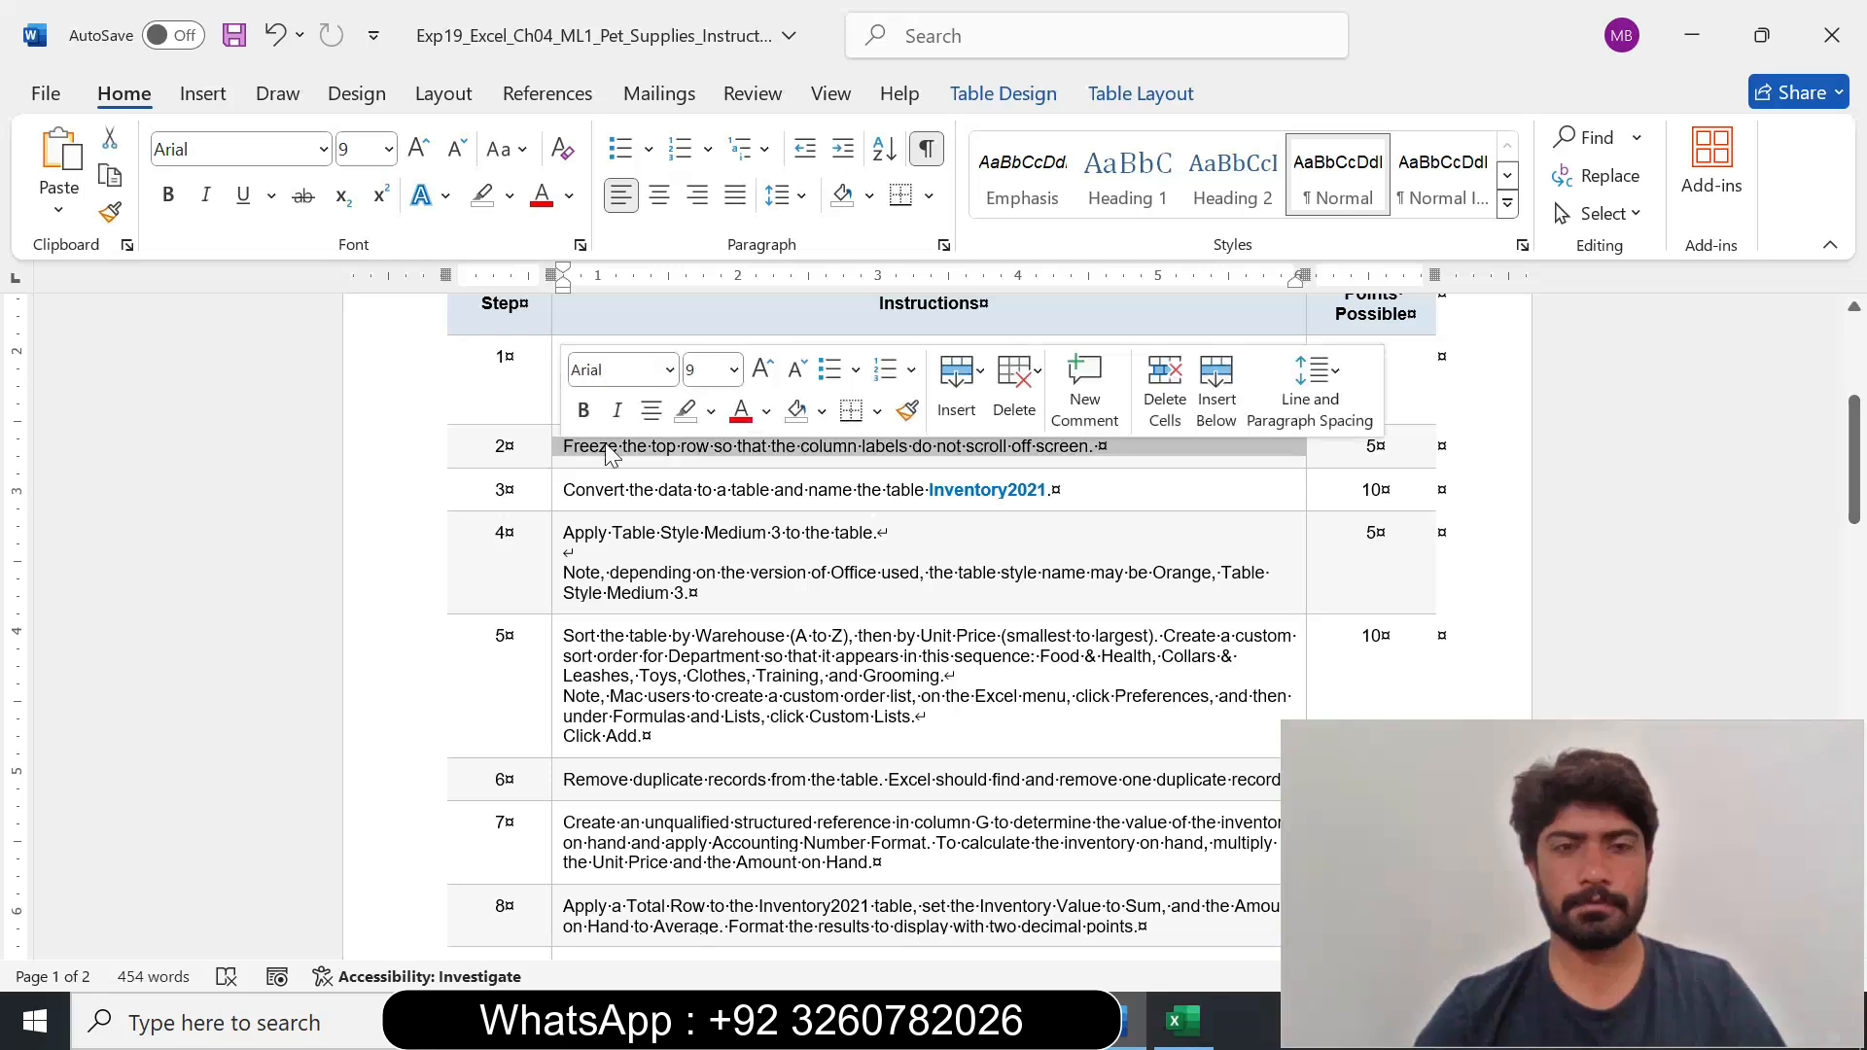
{"action": "left_click", "coordinate": [734, 370]}
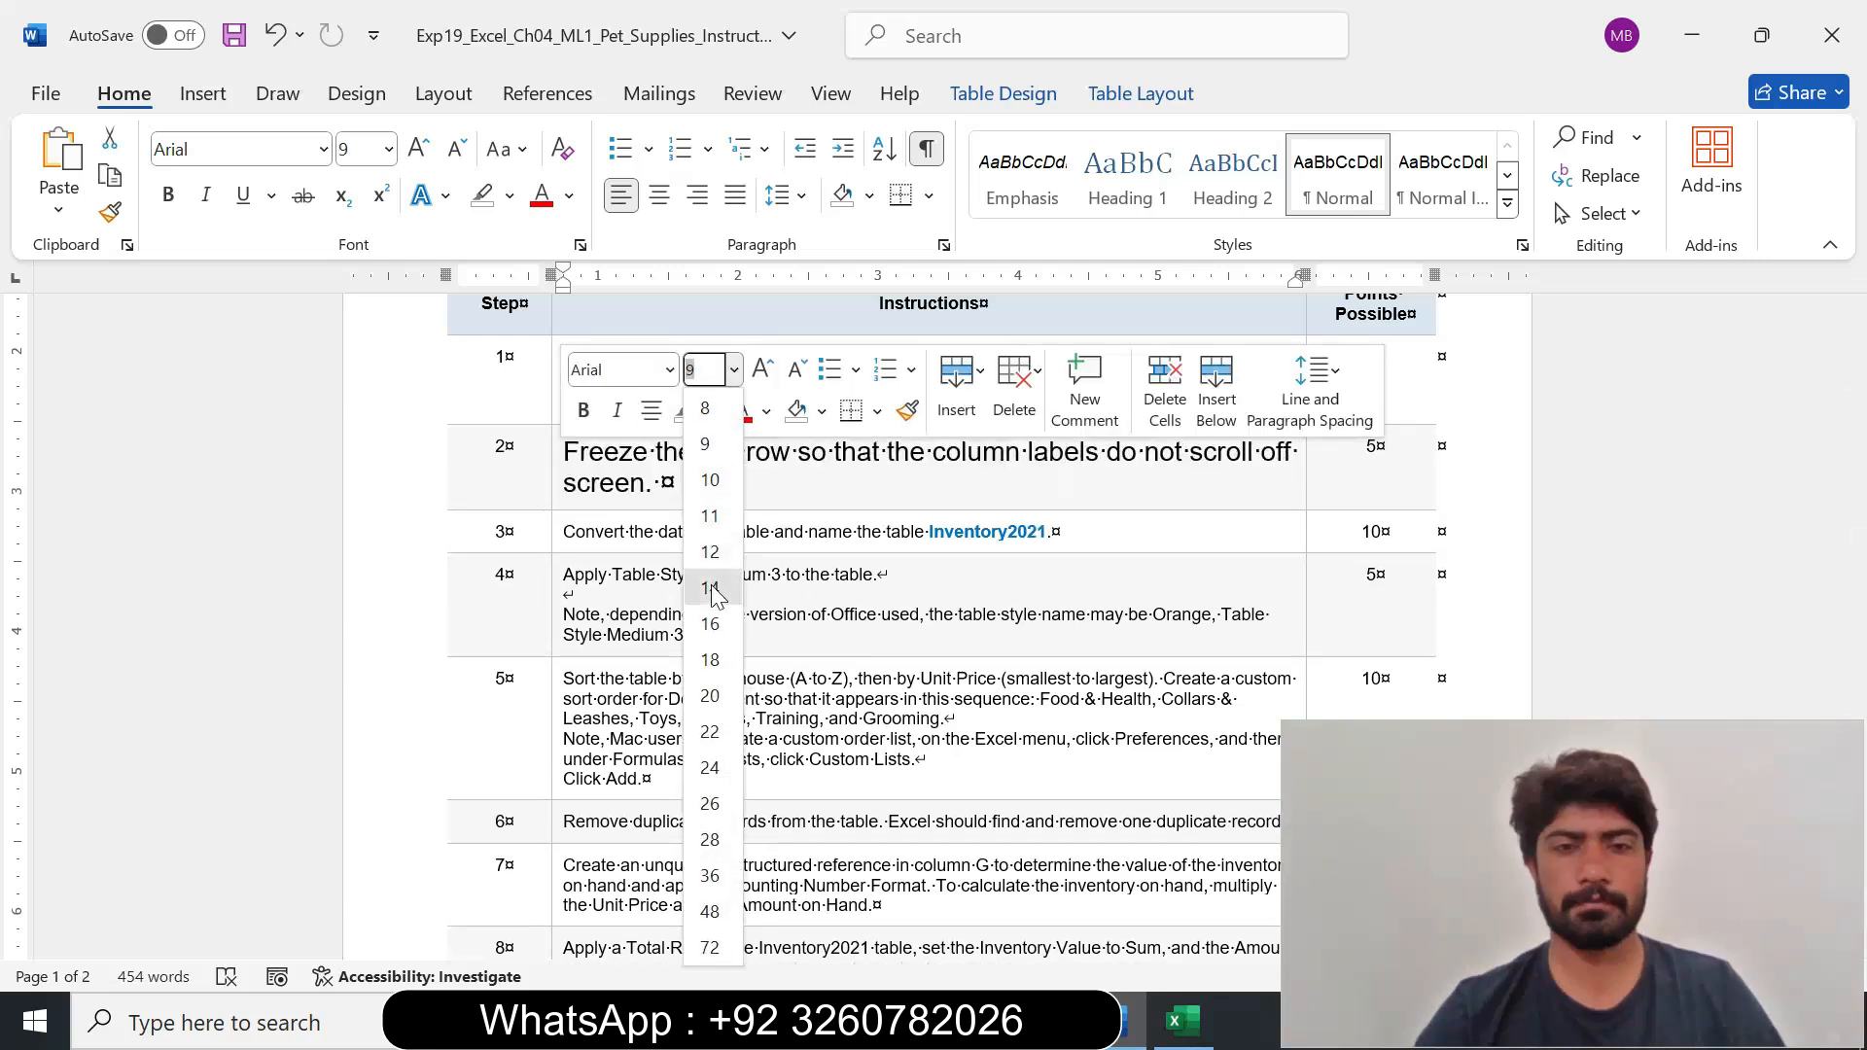
{"action": "left_click", "coordinate": [710, 588]}
{"action": "left_click", "coordinate": [712, 411]}
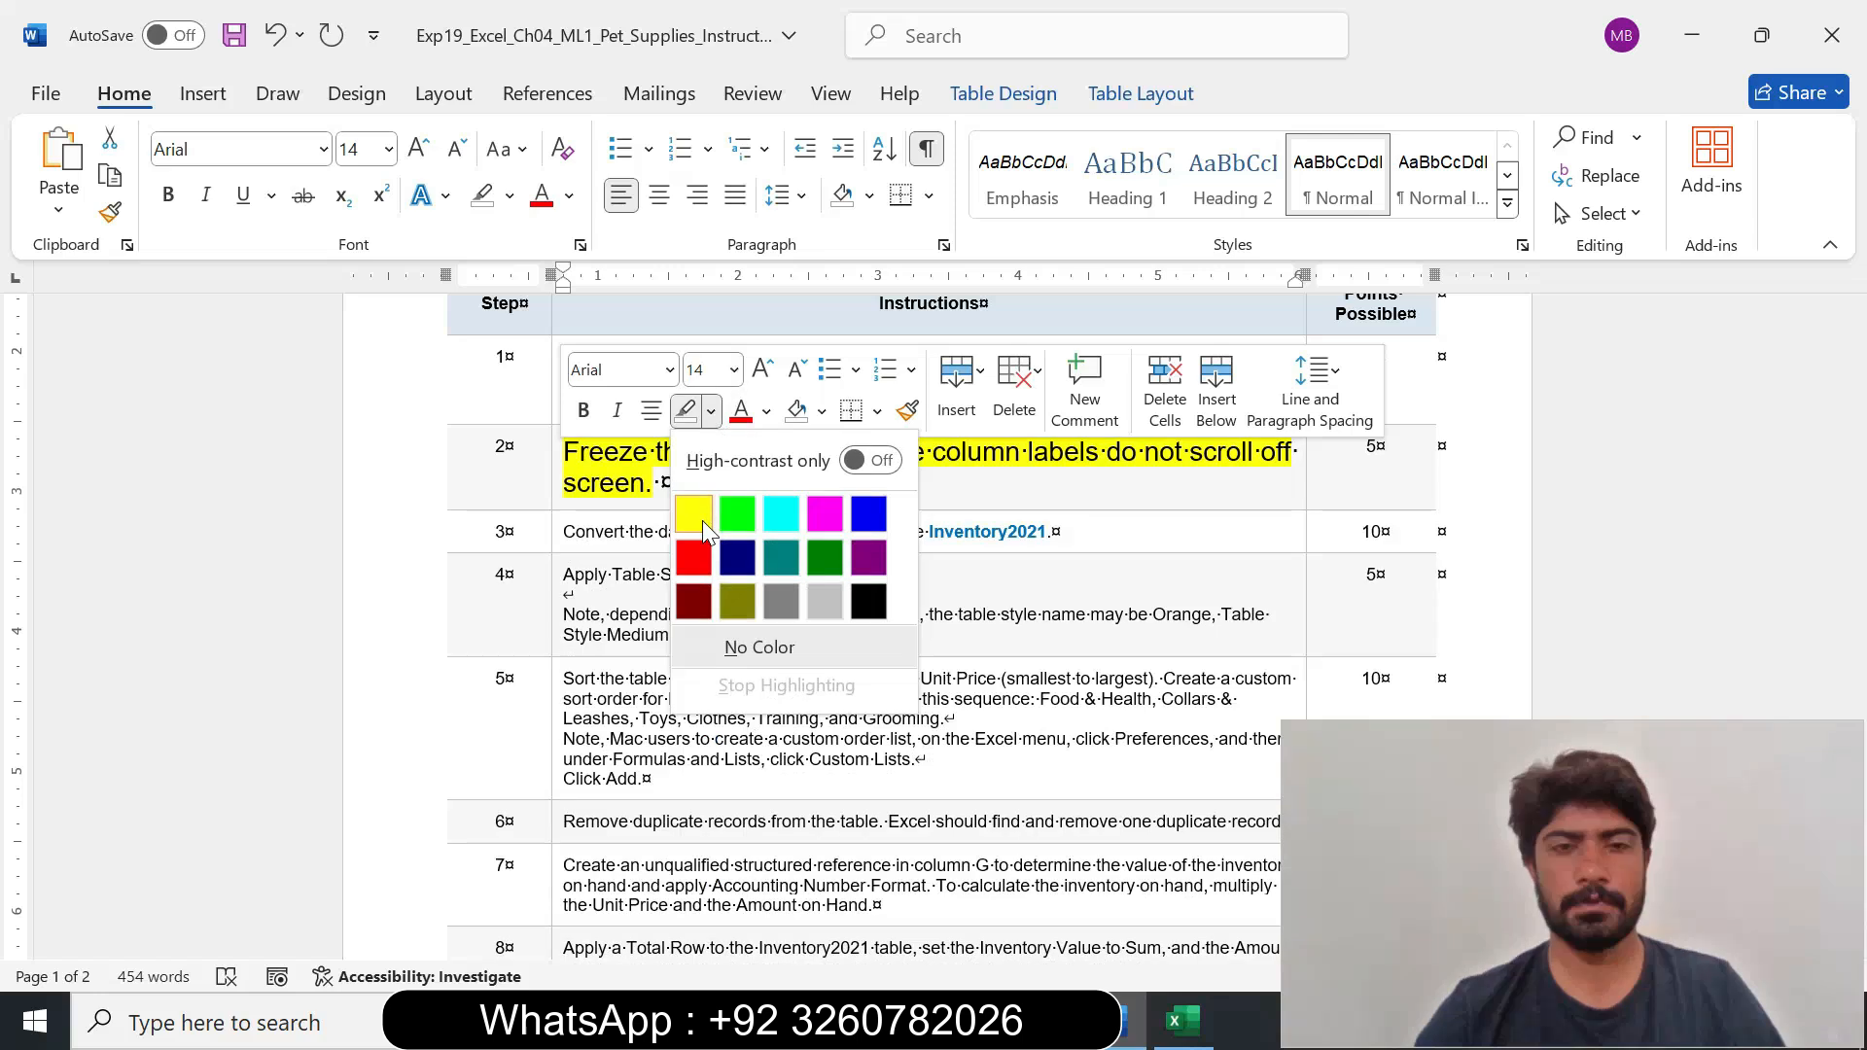
{"action": "left_click", "coordinate": [702, 518]}
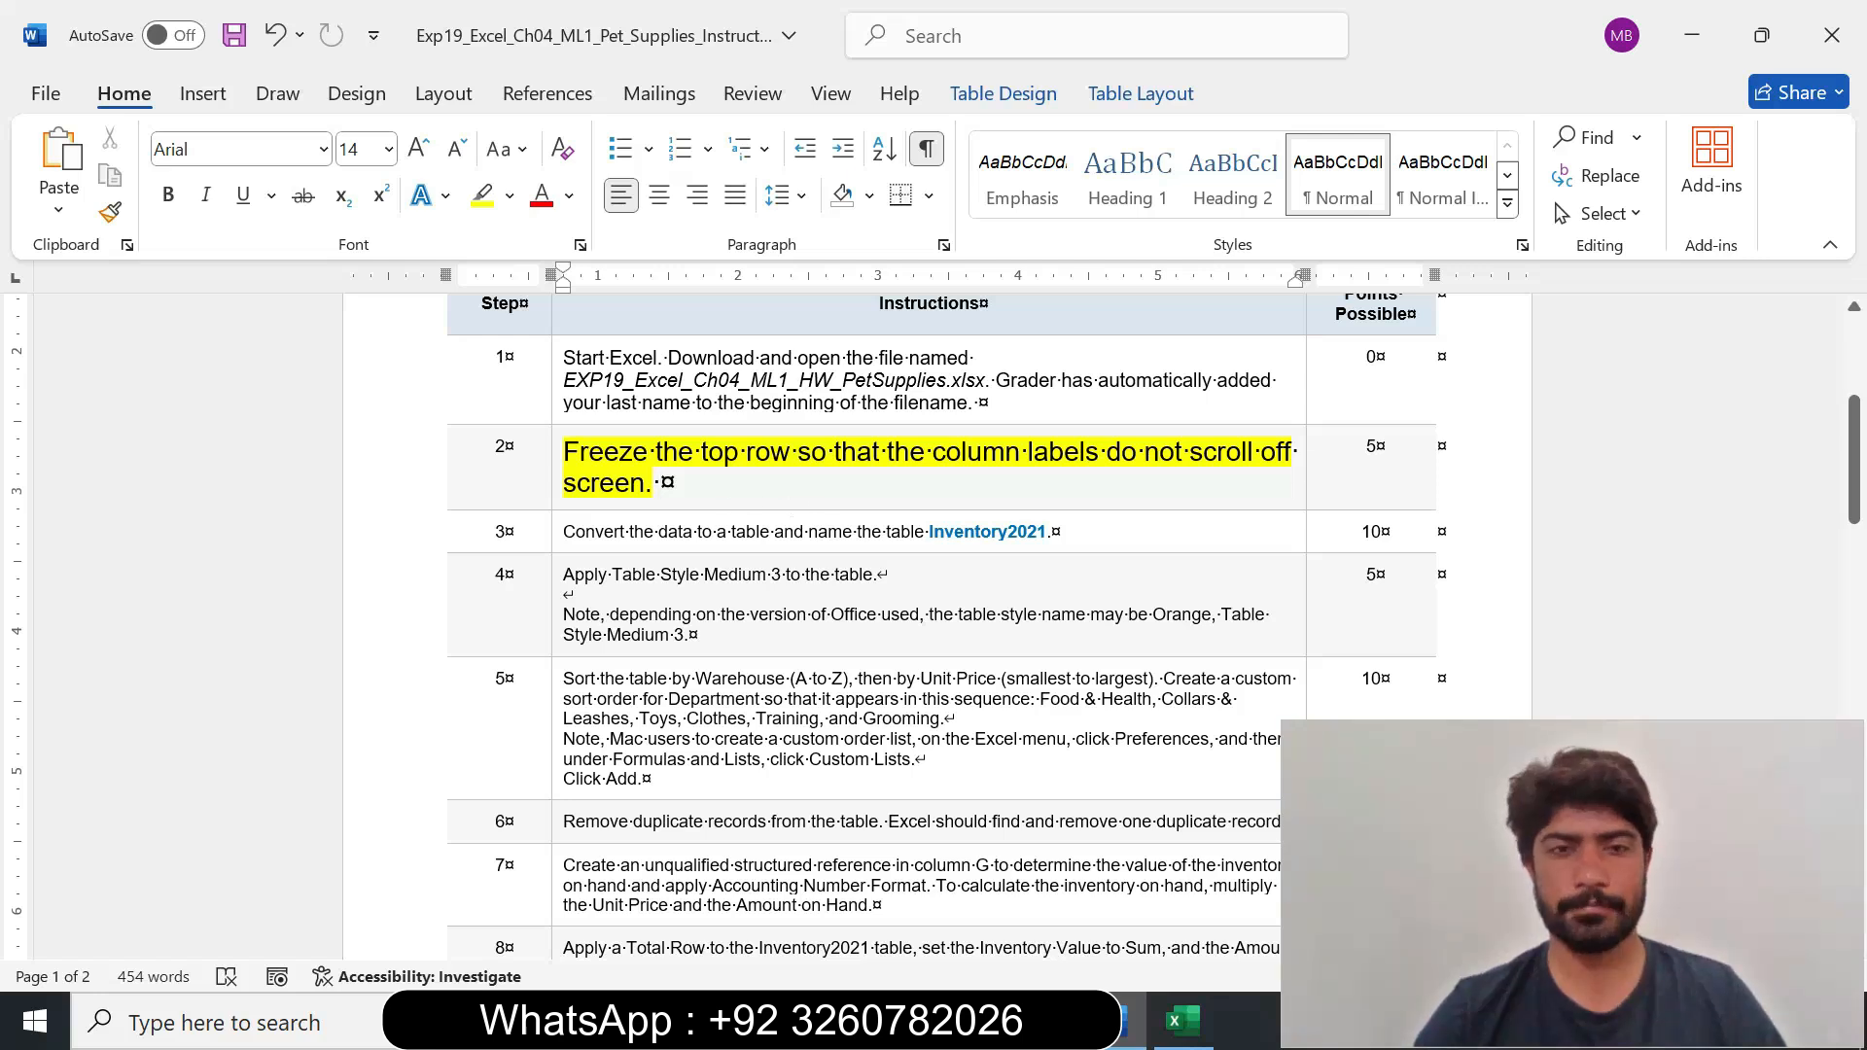
Change the highlighting of the step 2 instruction to turquoise.
{"action": "left_click_drag", "start_coordinate": [661, 482], "coordinate": [573, 452]}
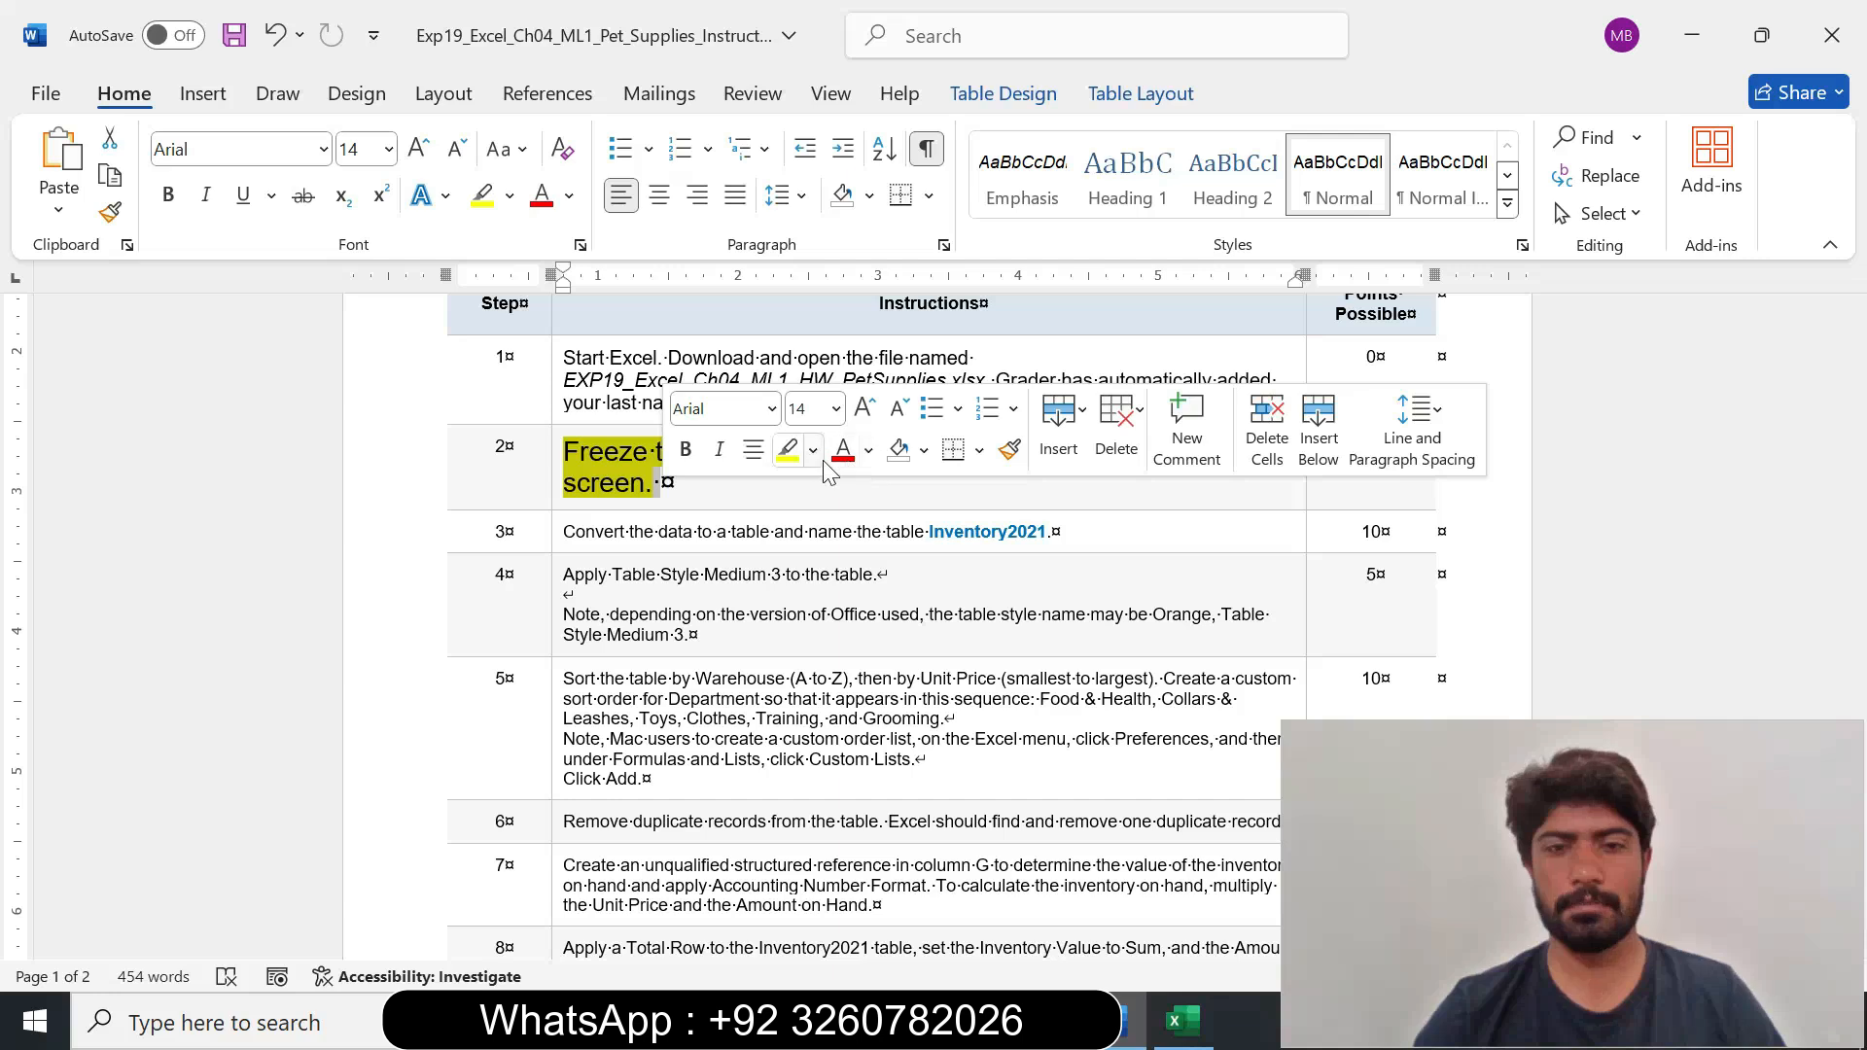
{"action": "left_click", "coordinate": [817, 453]}
{"action": "left_click", "coordinate": [883, 552]}
{"action": "left_click", "coordinate": [736, 532]}
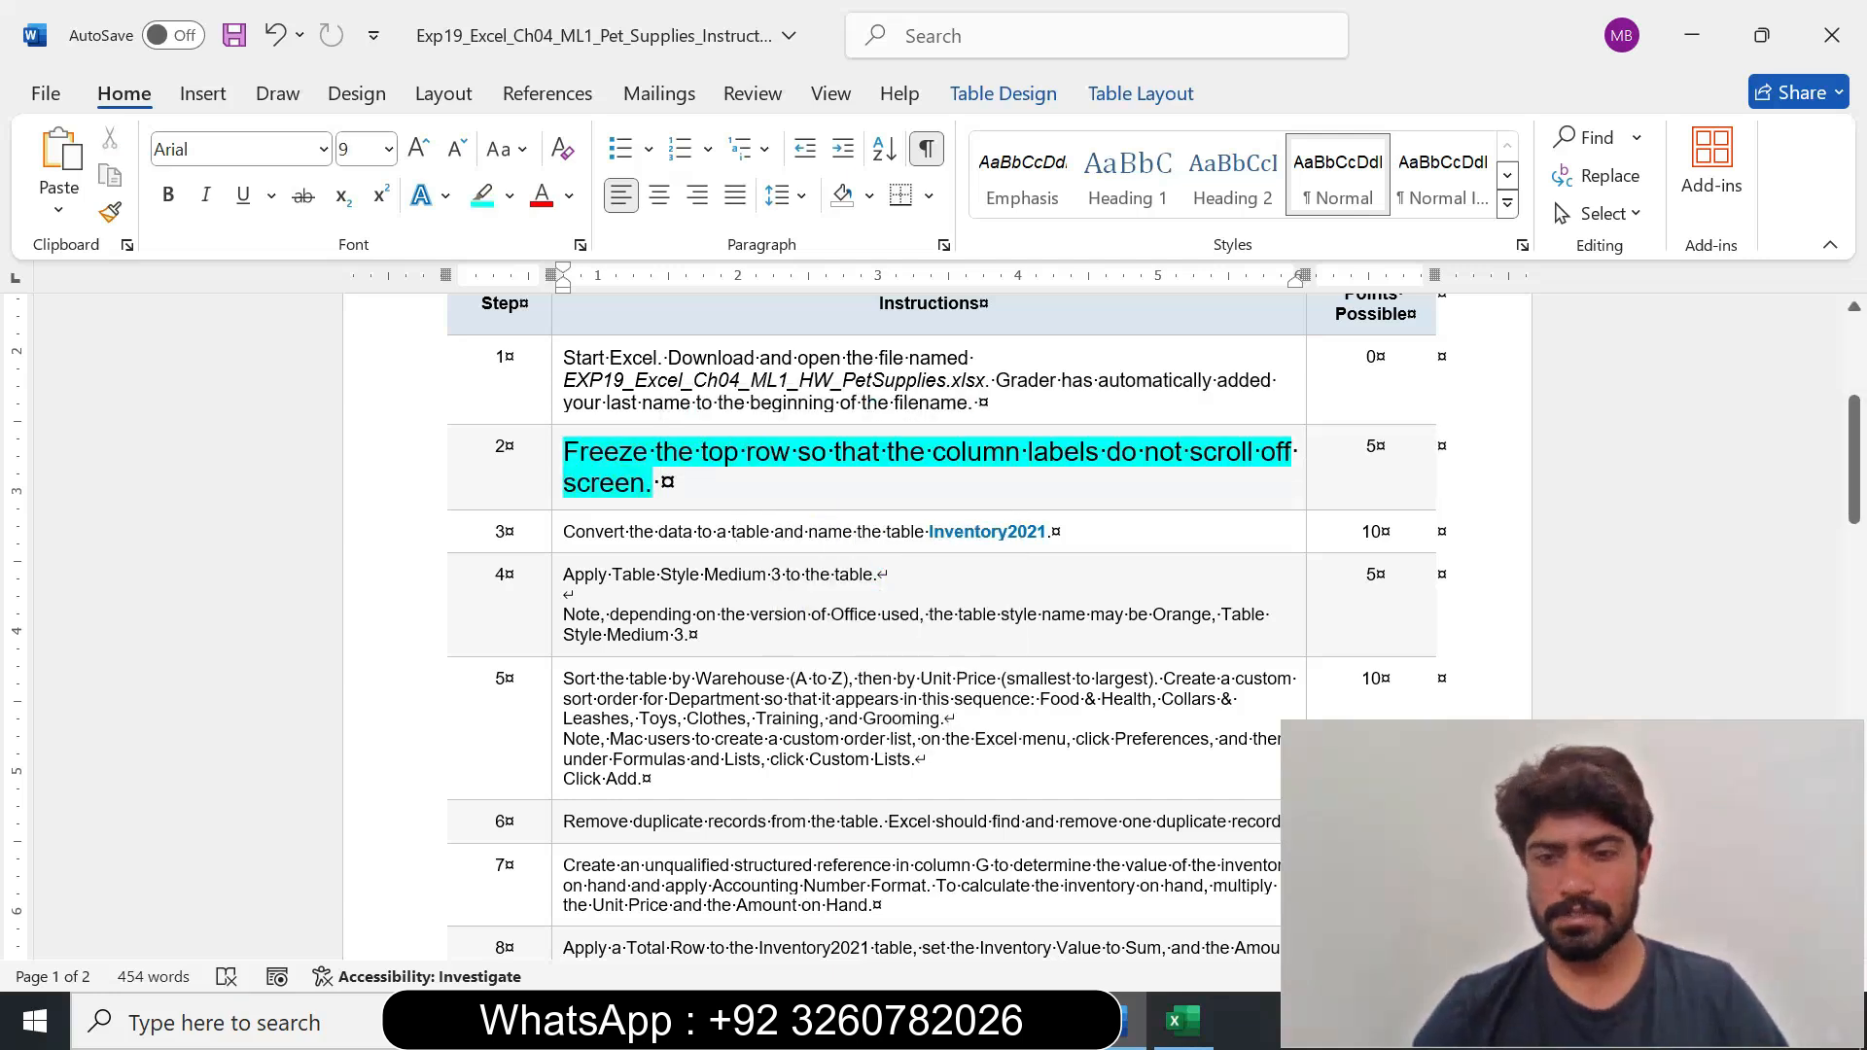
Switch to the Excel workbook and try to freeze panes with row 1 of the Inventory sheet selected.
{"action": "left_click", "coordinate": [1183, 1021]}
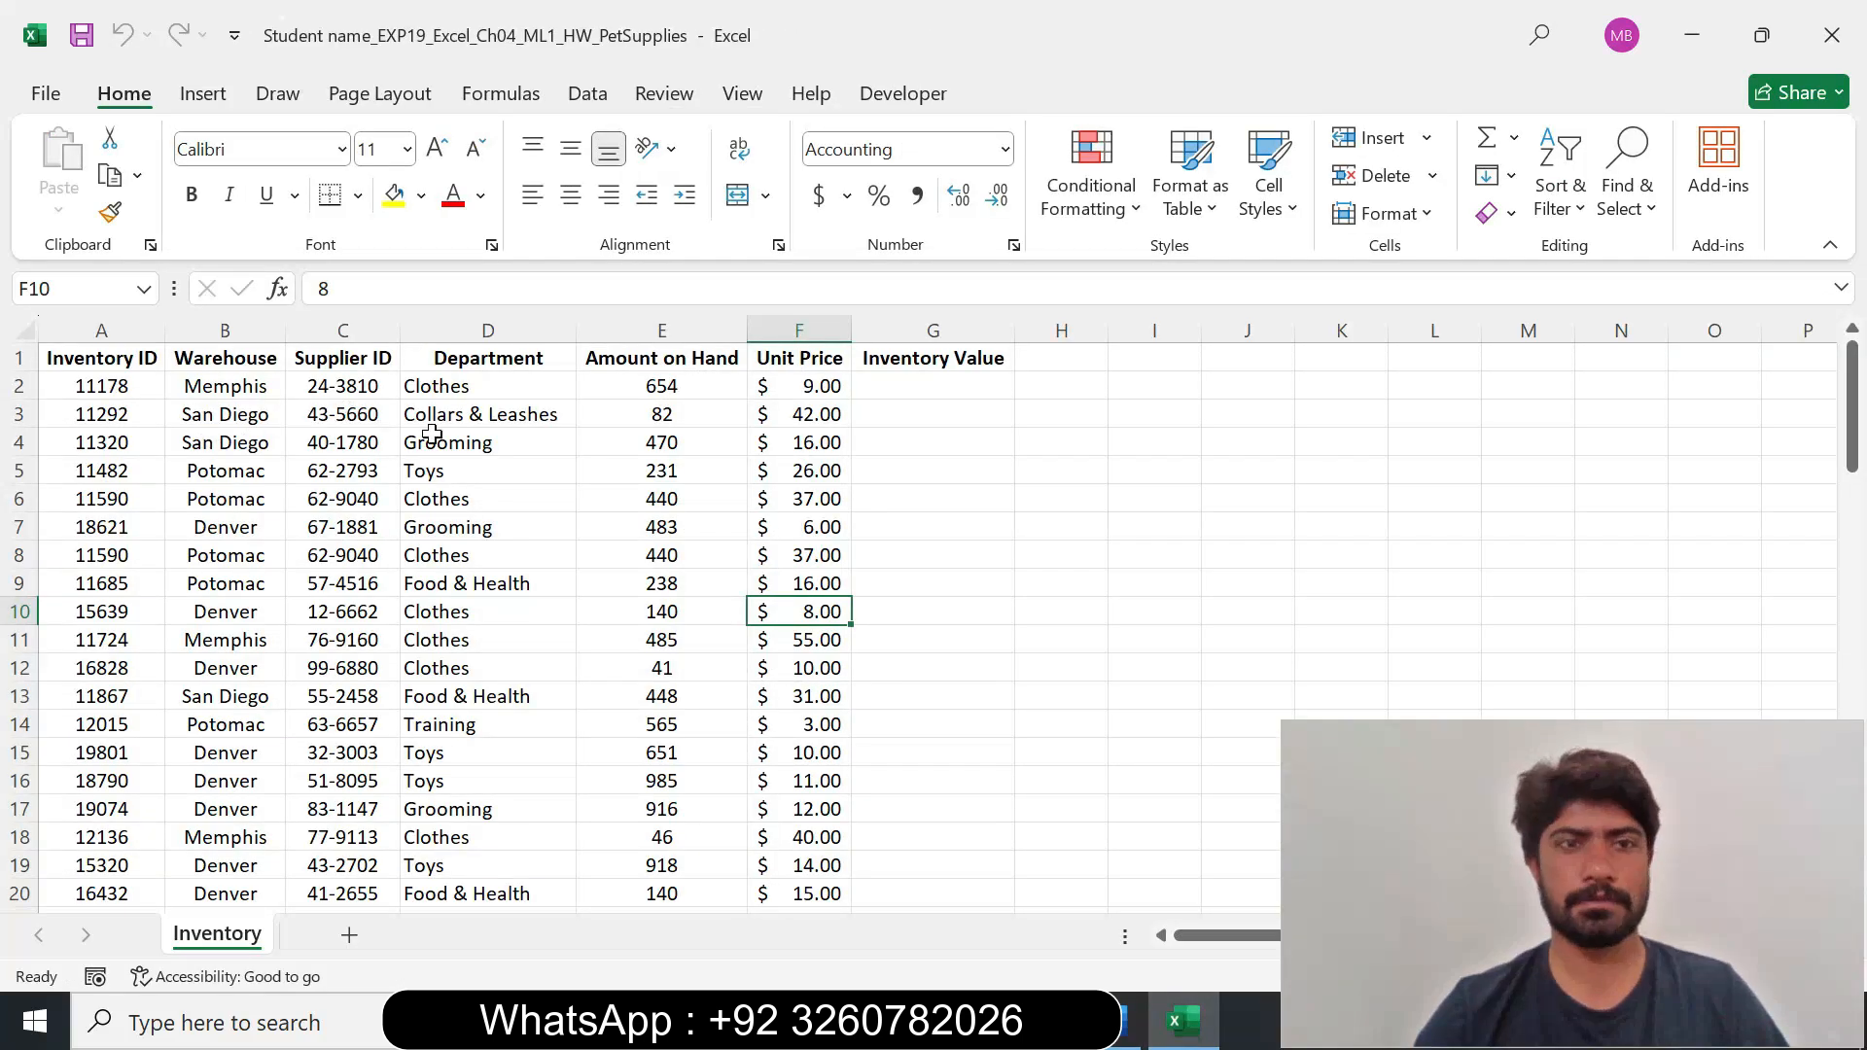
{"action": "left_click", "coordinate": [24, 360]}
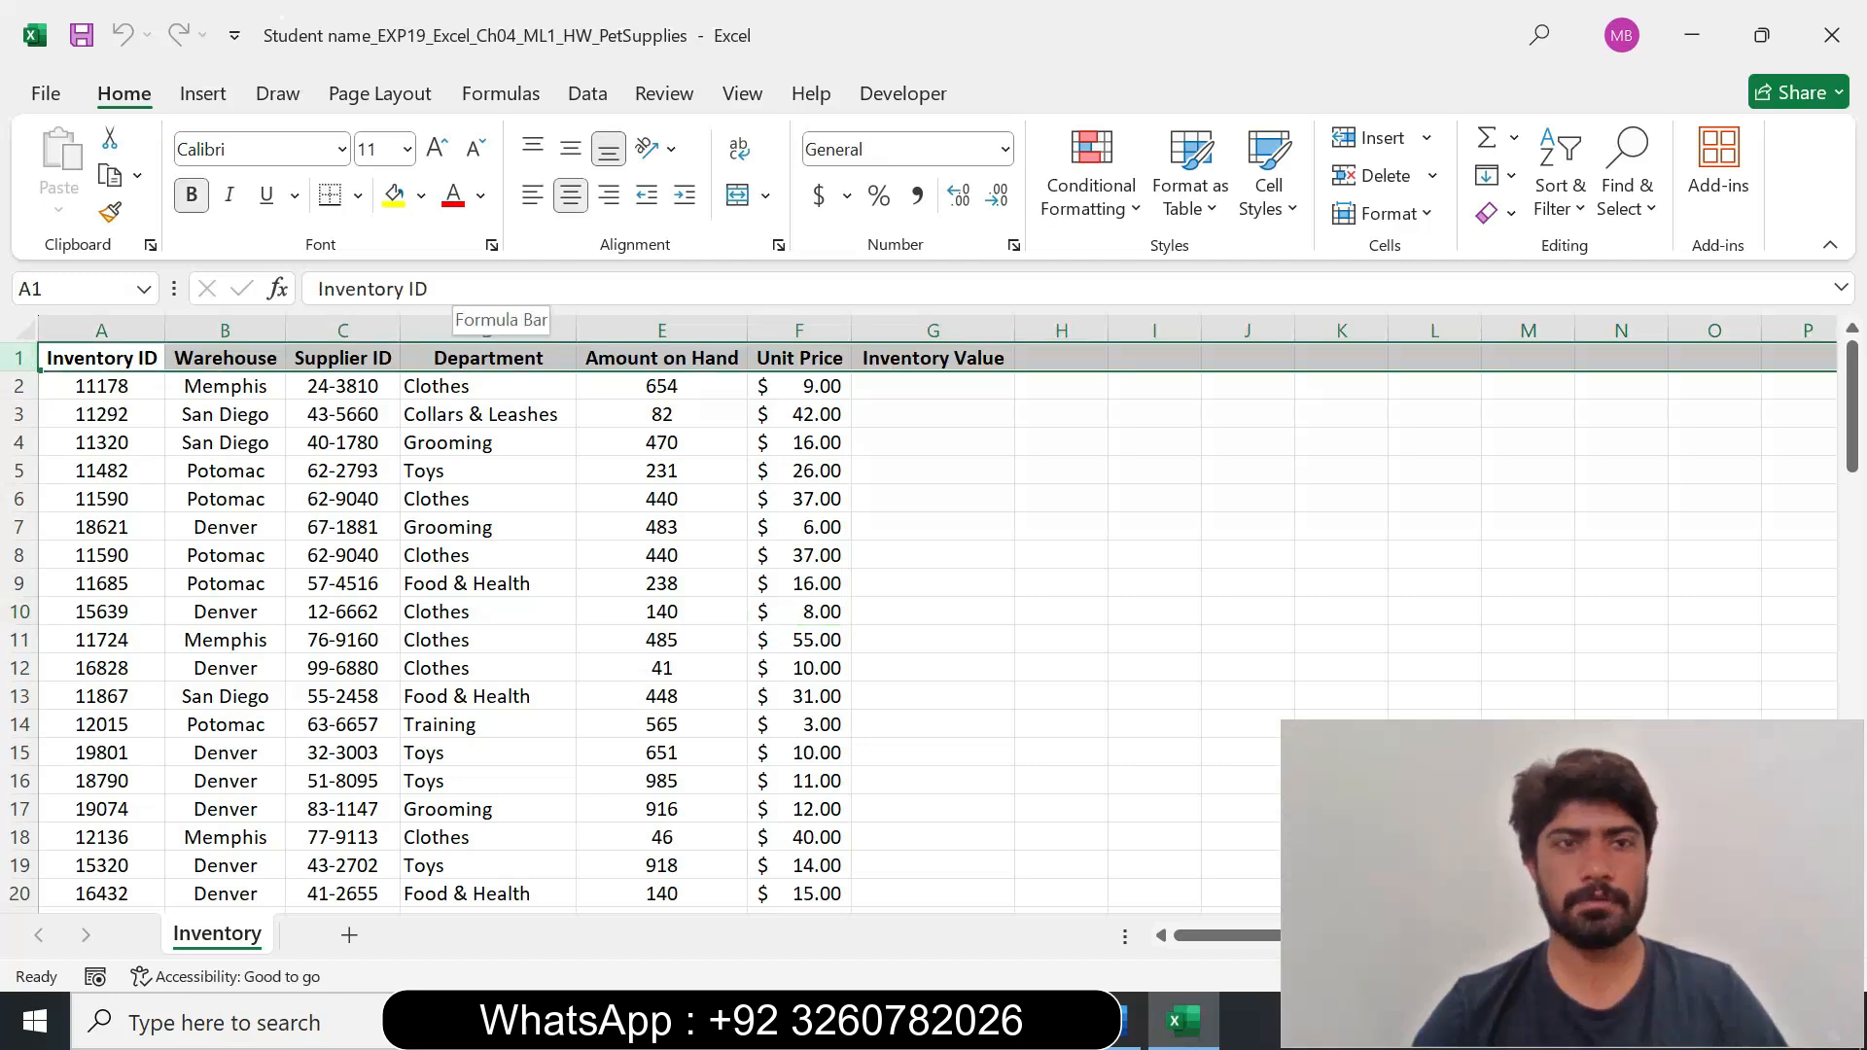
{"action": "left_click", "coordinate": [740, 98]}
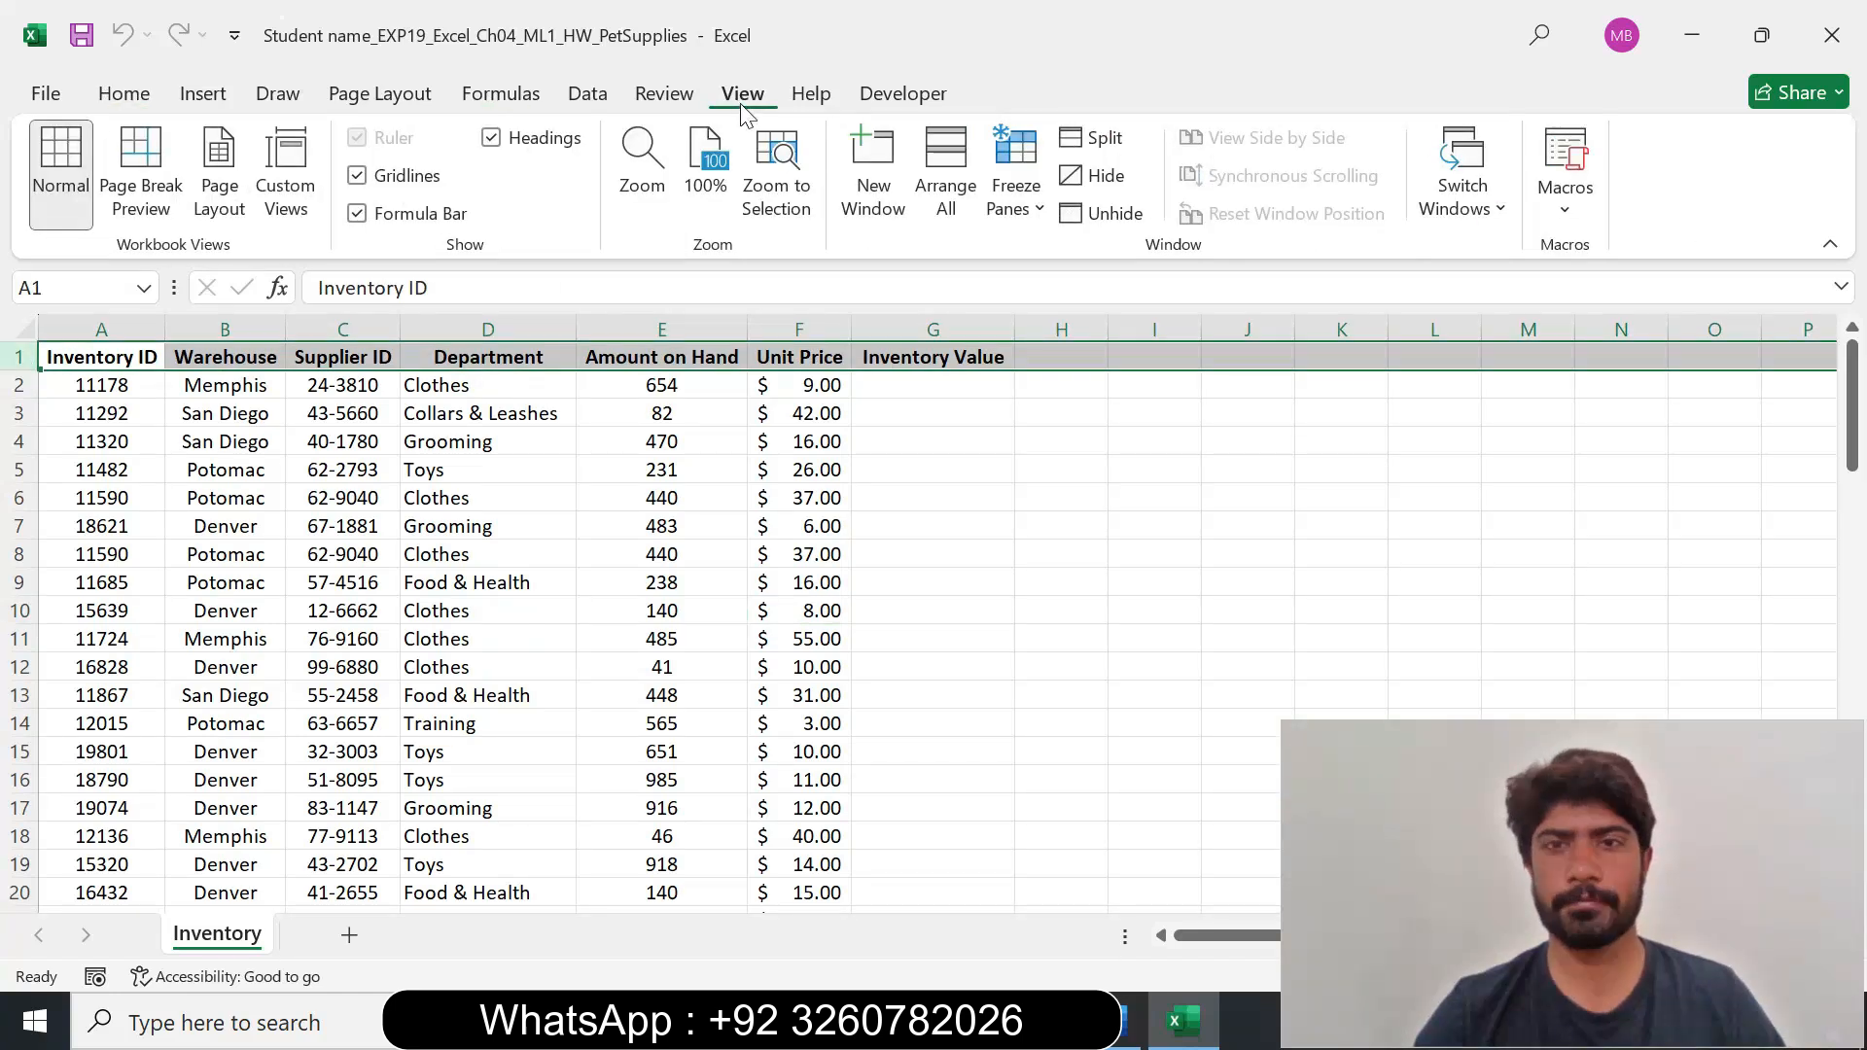
{"action": "left_click", "coordinate": [1037, 208]}
{"action": "left_click", "coordinate": [1114, 269]}
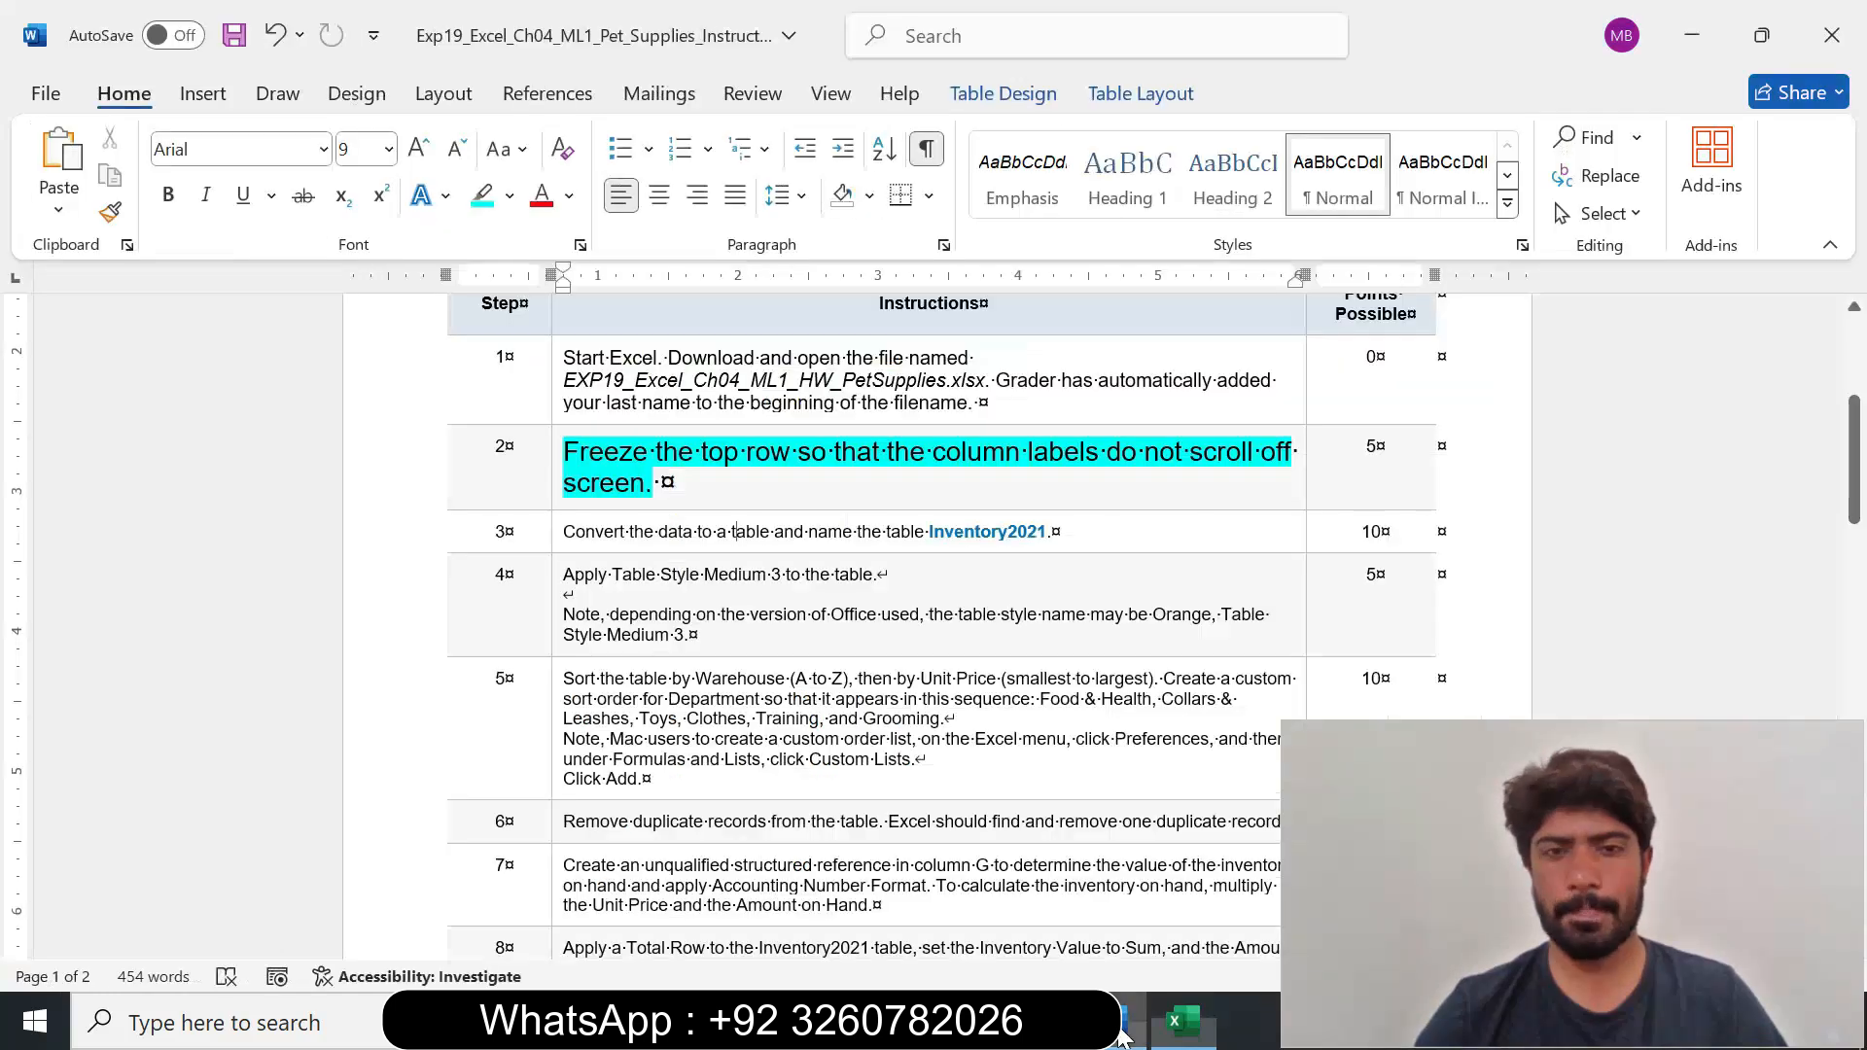
Recheck the step 2 instruction in Word, then in Excel unfreeze the panes and freeze only the top row of the Inventory sheet.
{"action": "left_click", "coordinate": [1128, 1021]}
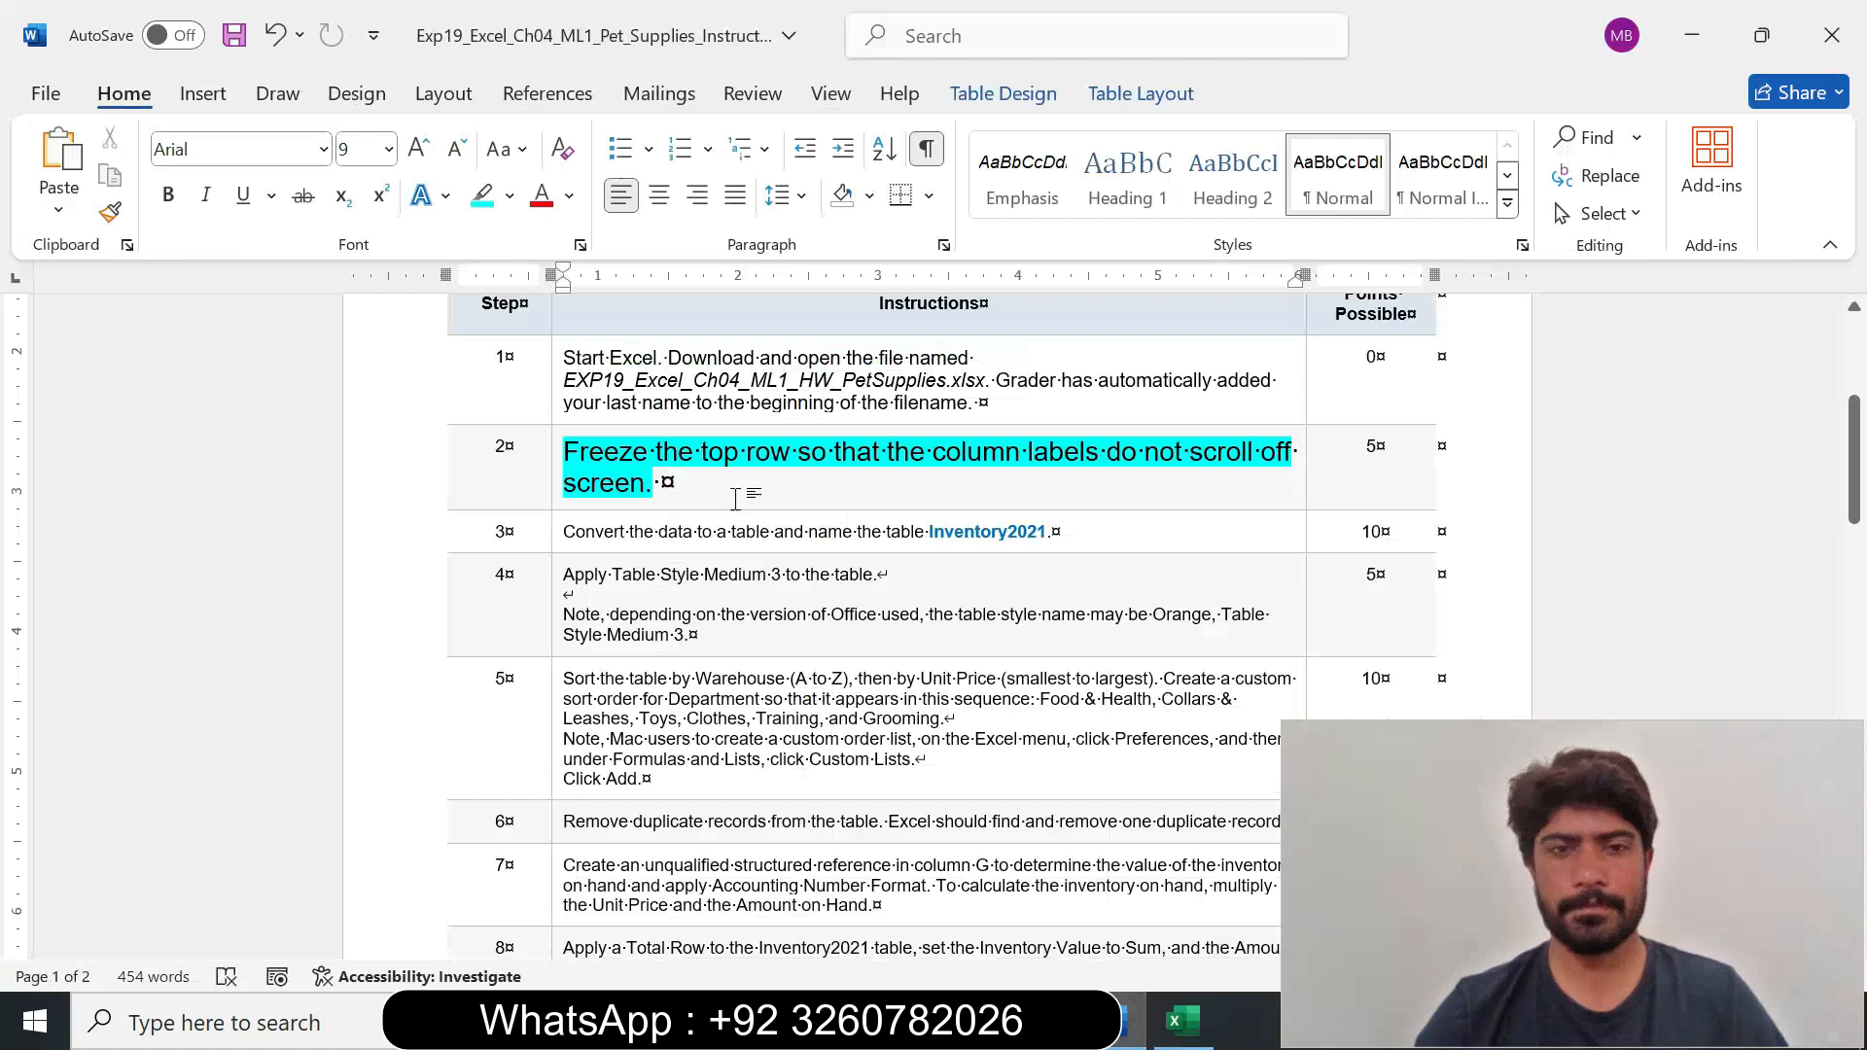
{"action": "left_click", "coordinate": [1182, 1021]}
{"action": "left_click", "coordinate": [1017, 195]}
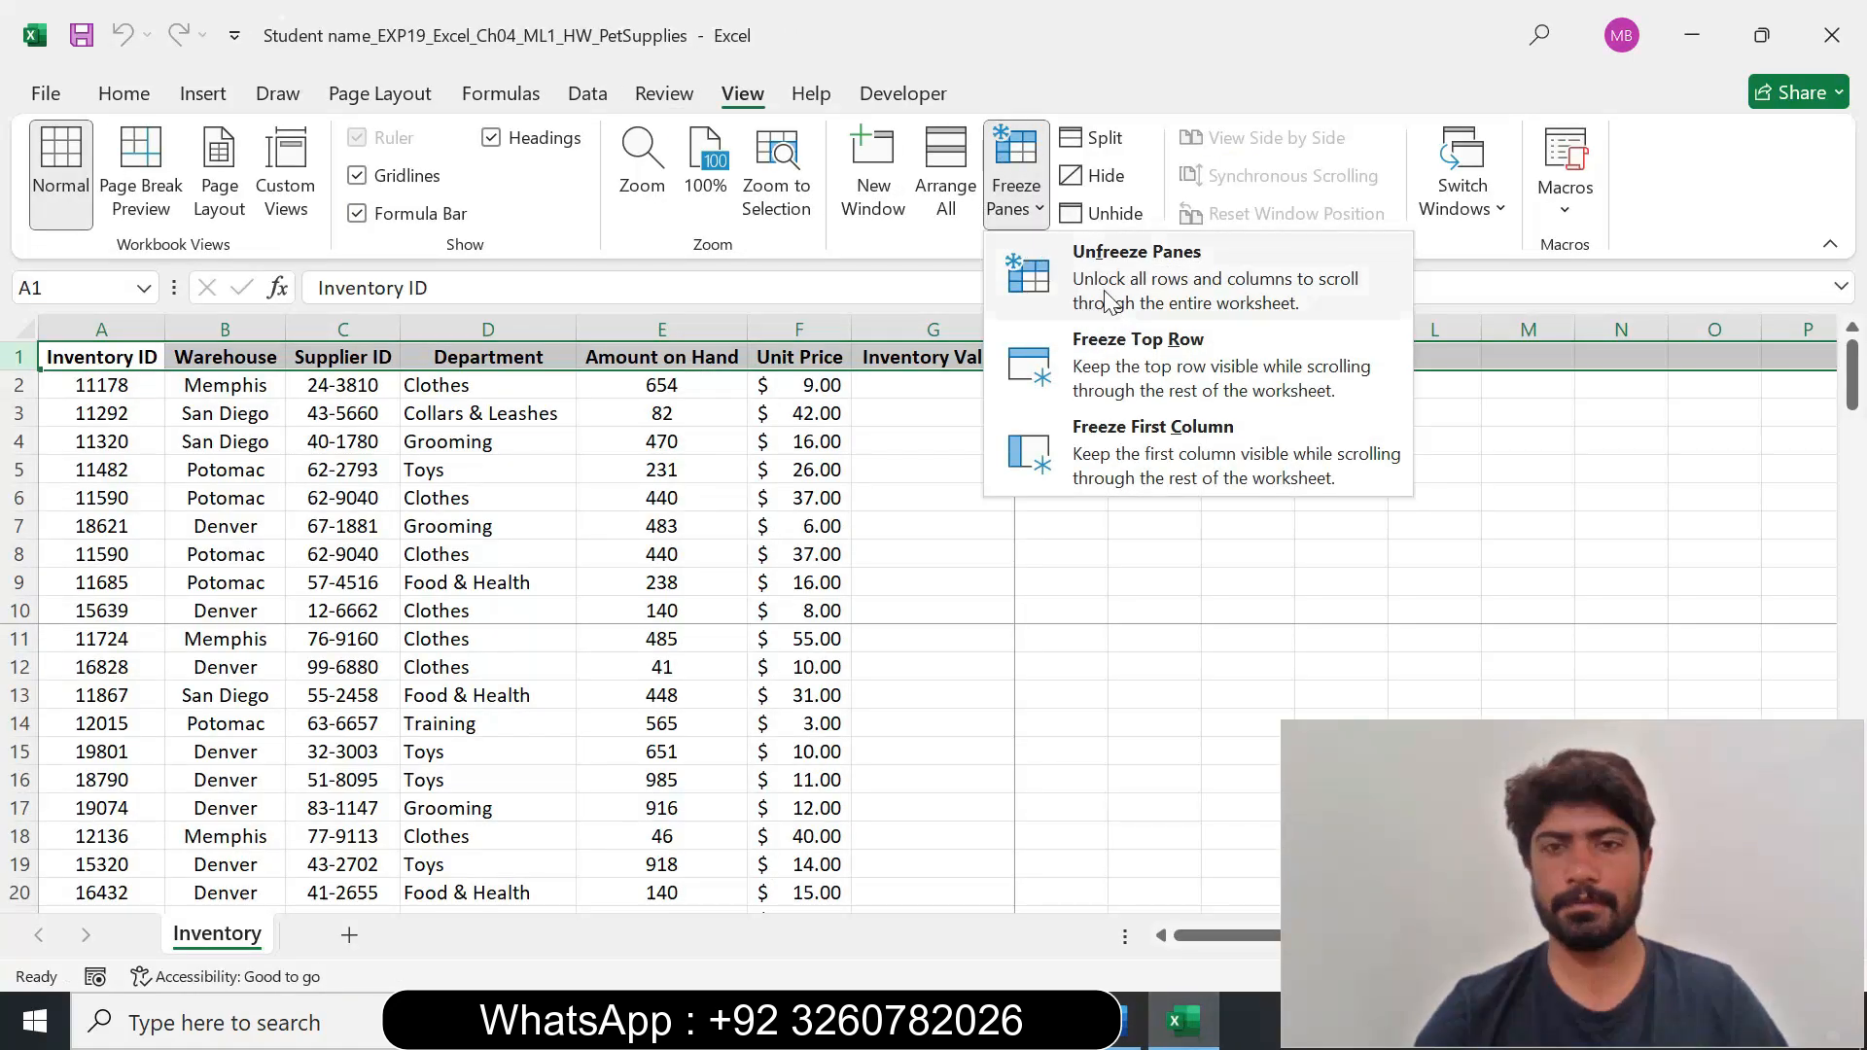
{"action": "left_click", "coordinate": [1041, 261]}
{"action": "left_click", "coordinate": [1016, 195]}
{"action": "left_click", "coordinate": [1123, 341]}
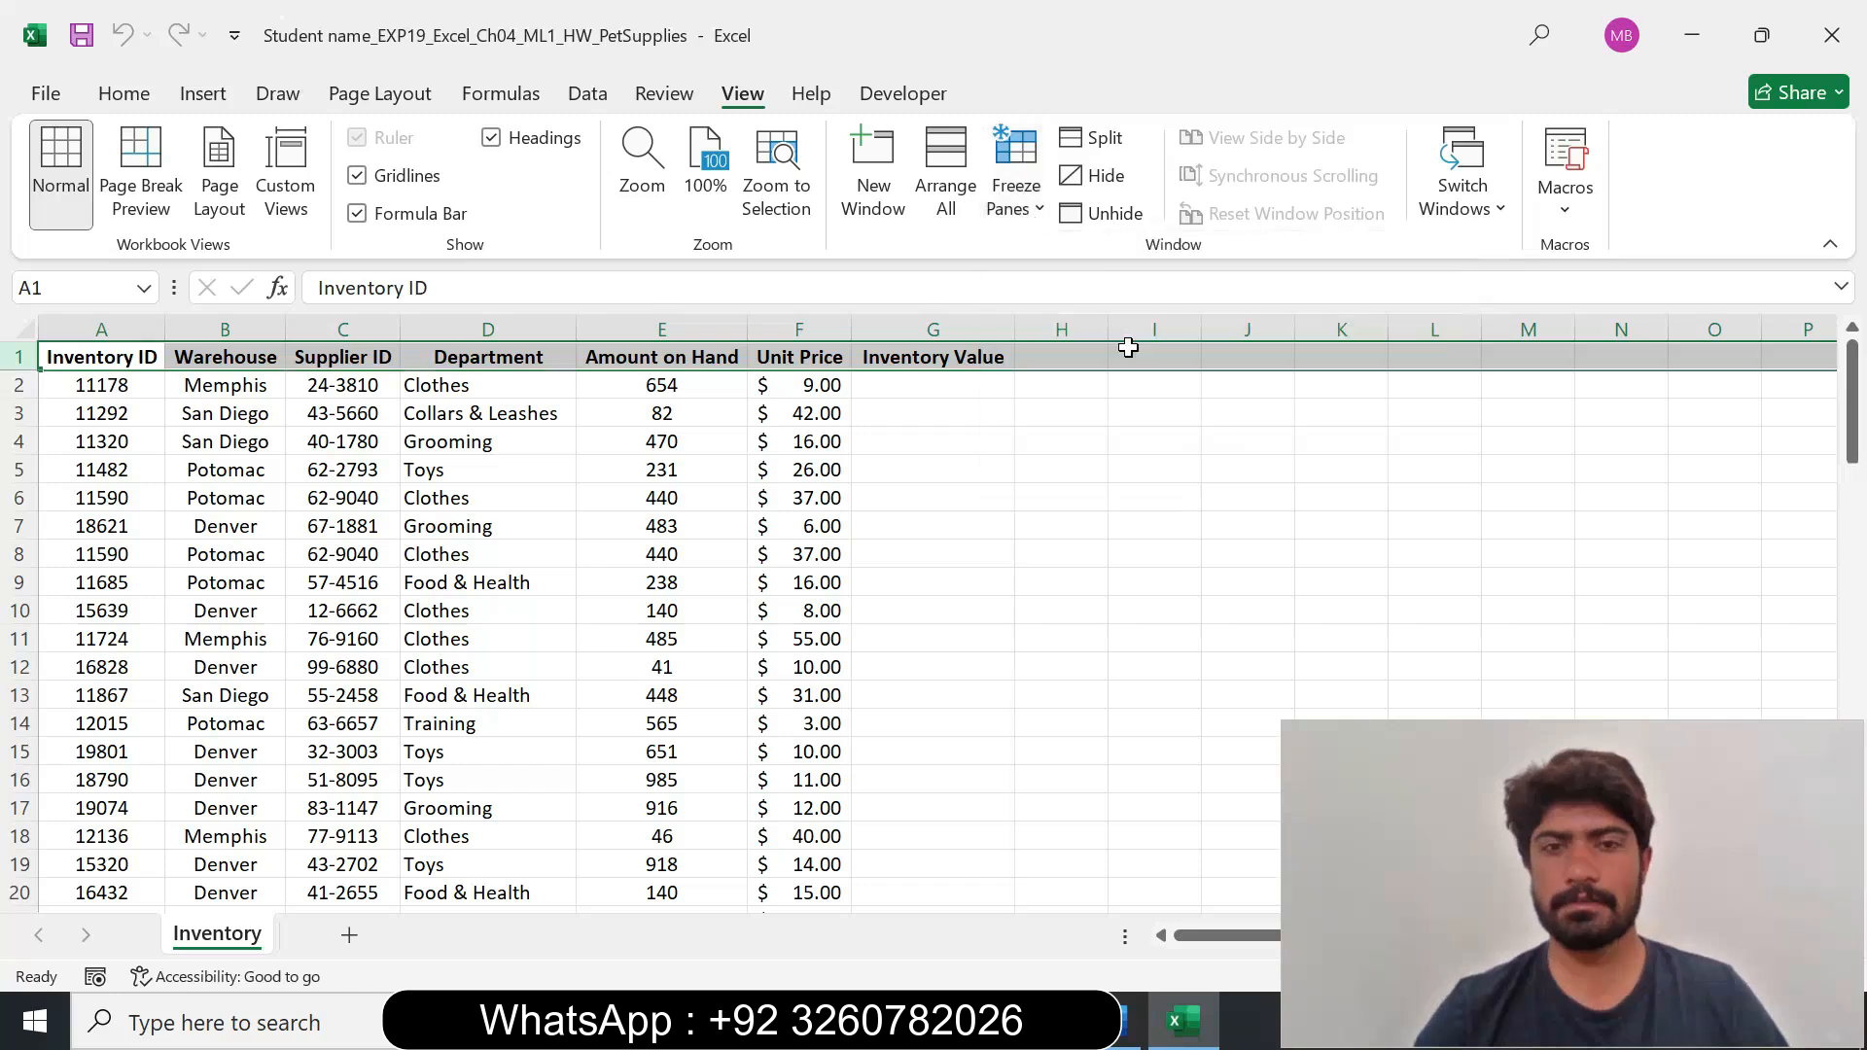
{"action": "mouse_move", "coordinate": [1858, 413]}
{"action": "left_mouse_down"}
{"action": "mouse_move", "coordinate": [1855, 430]}
{"action": "mouse_move", "coordinate": [1856, 410]}
{"action": "left_mouse_up"}
{"action": "left_click", "coordinate": [1173, 438]}
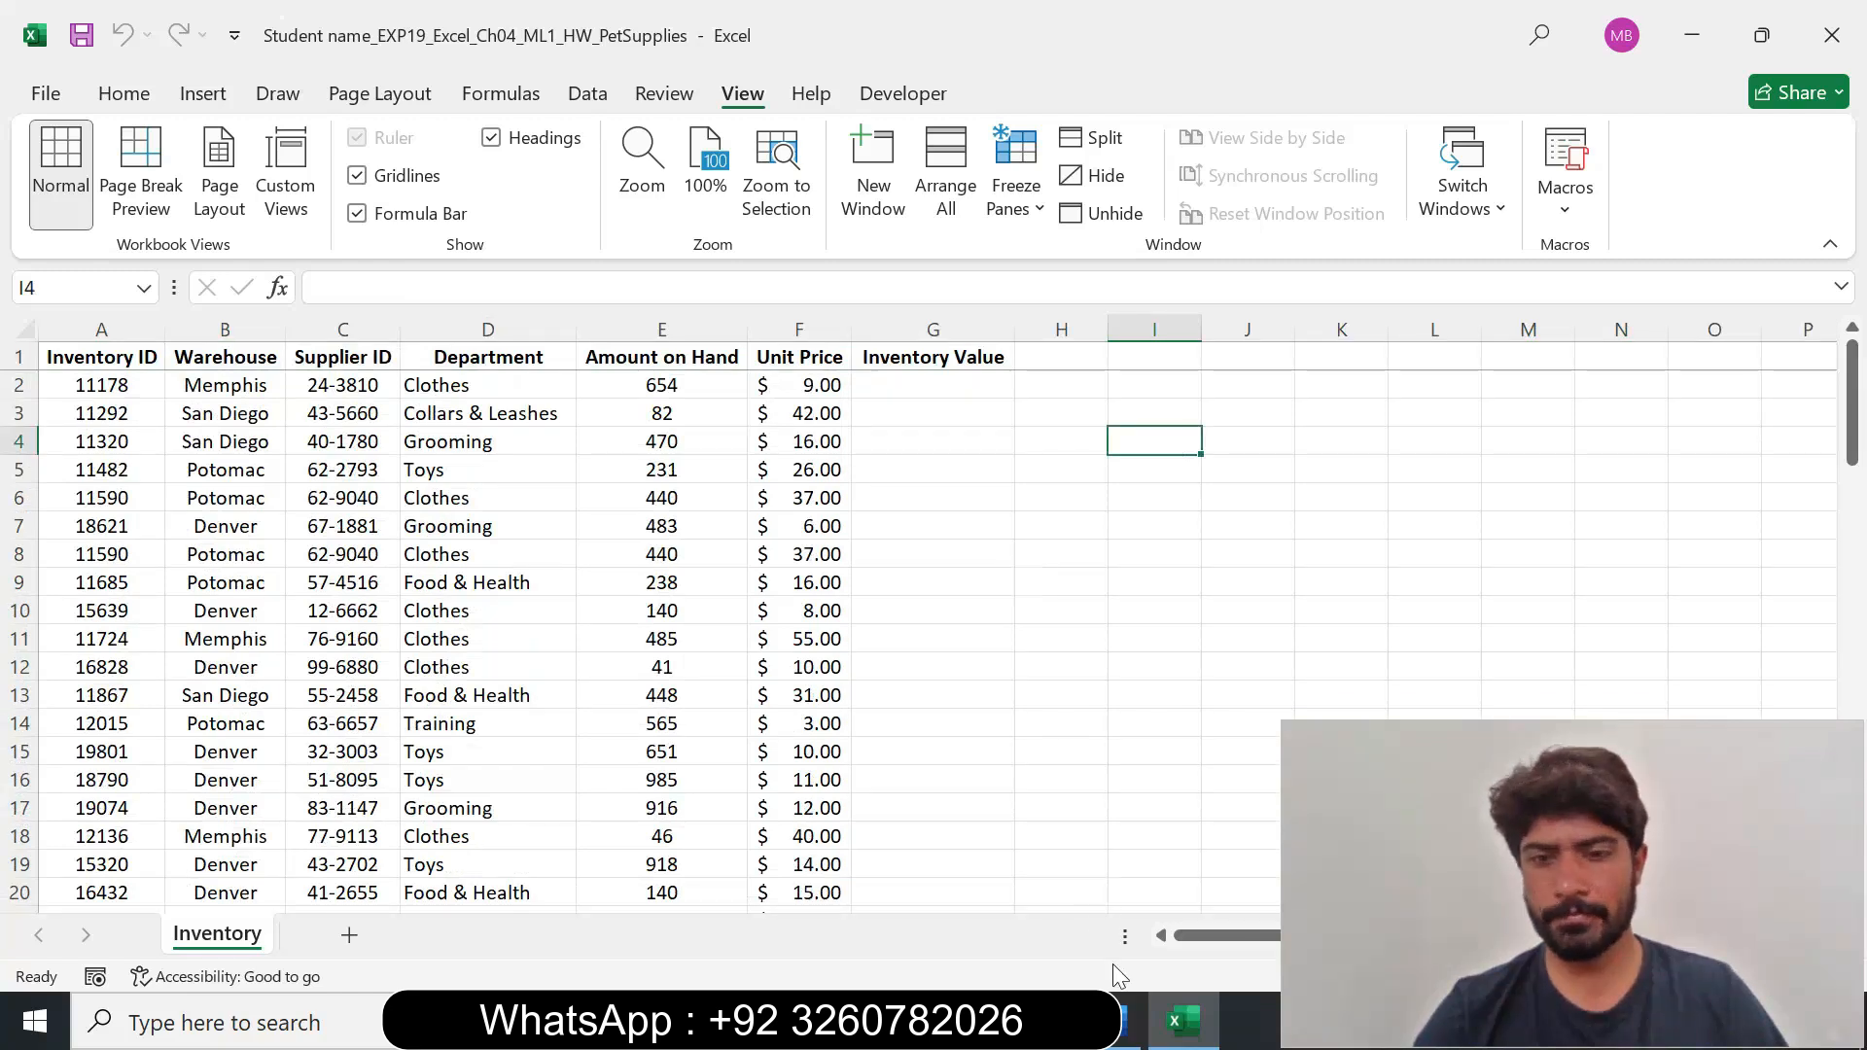
Switch to the Word instructions, set the step 2 instruction text to 9 pt and remove its highlighting.
{"action": "left_click", "coordinate": [1121, 1029]}
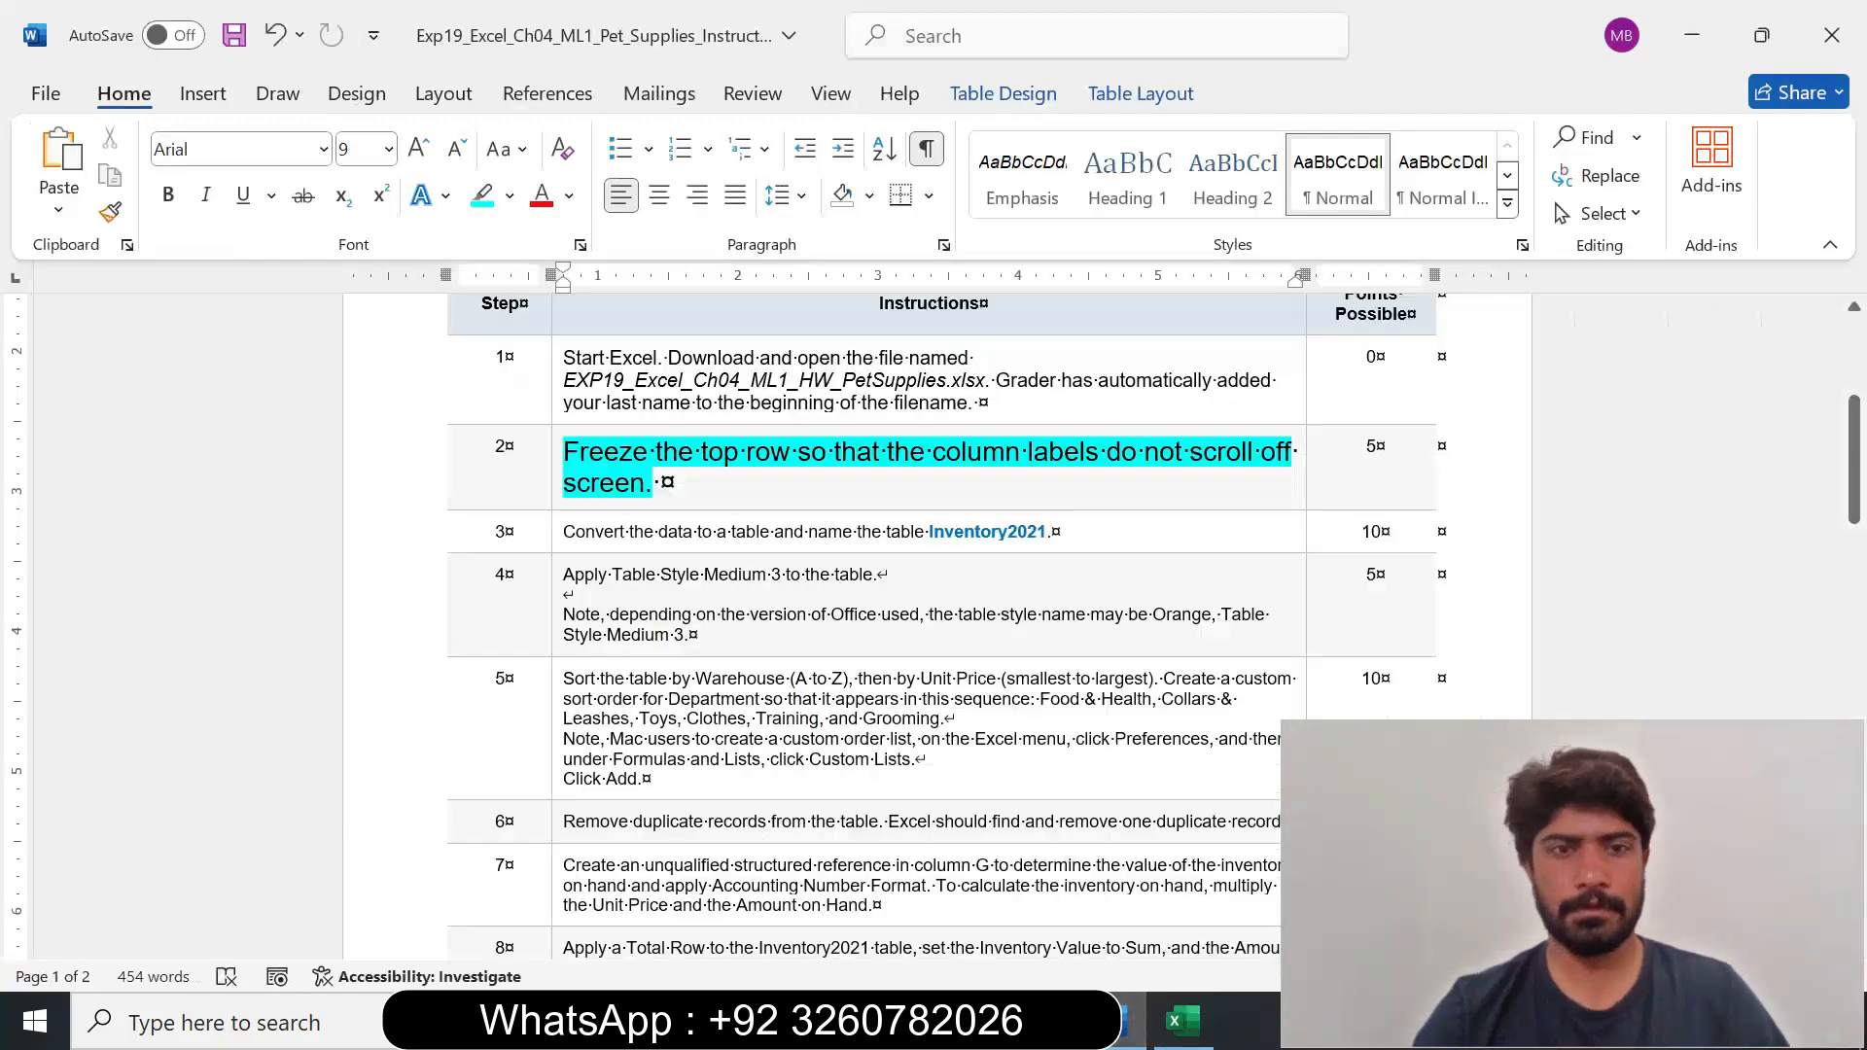
{"action": "left_click", "coordinate": [554, 503]}
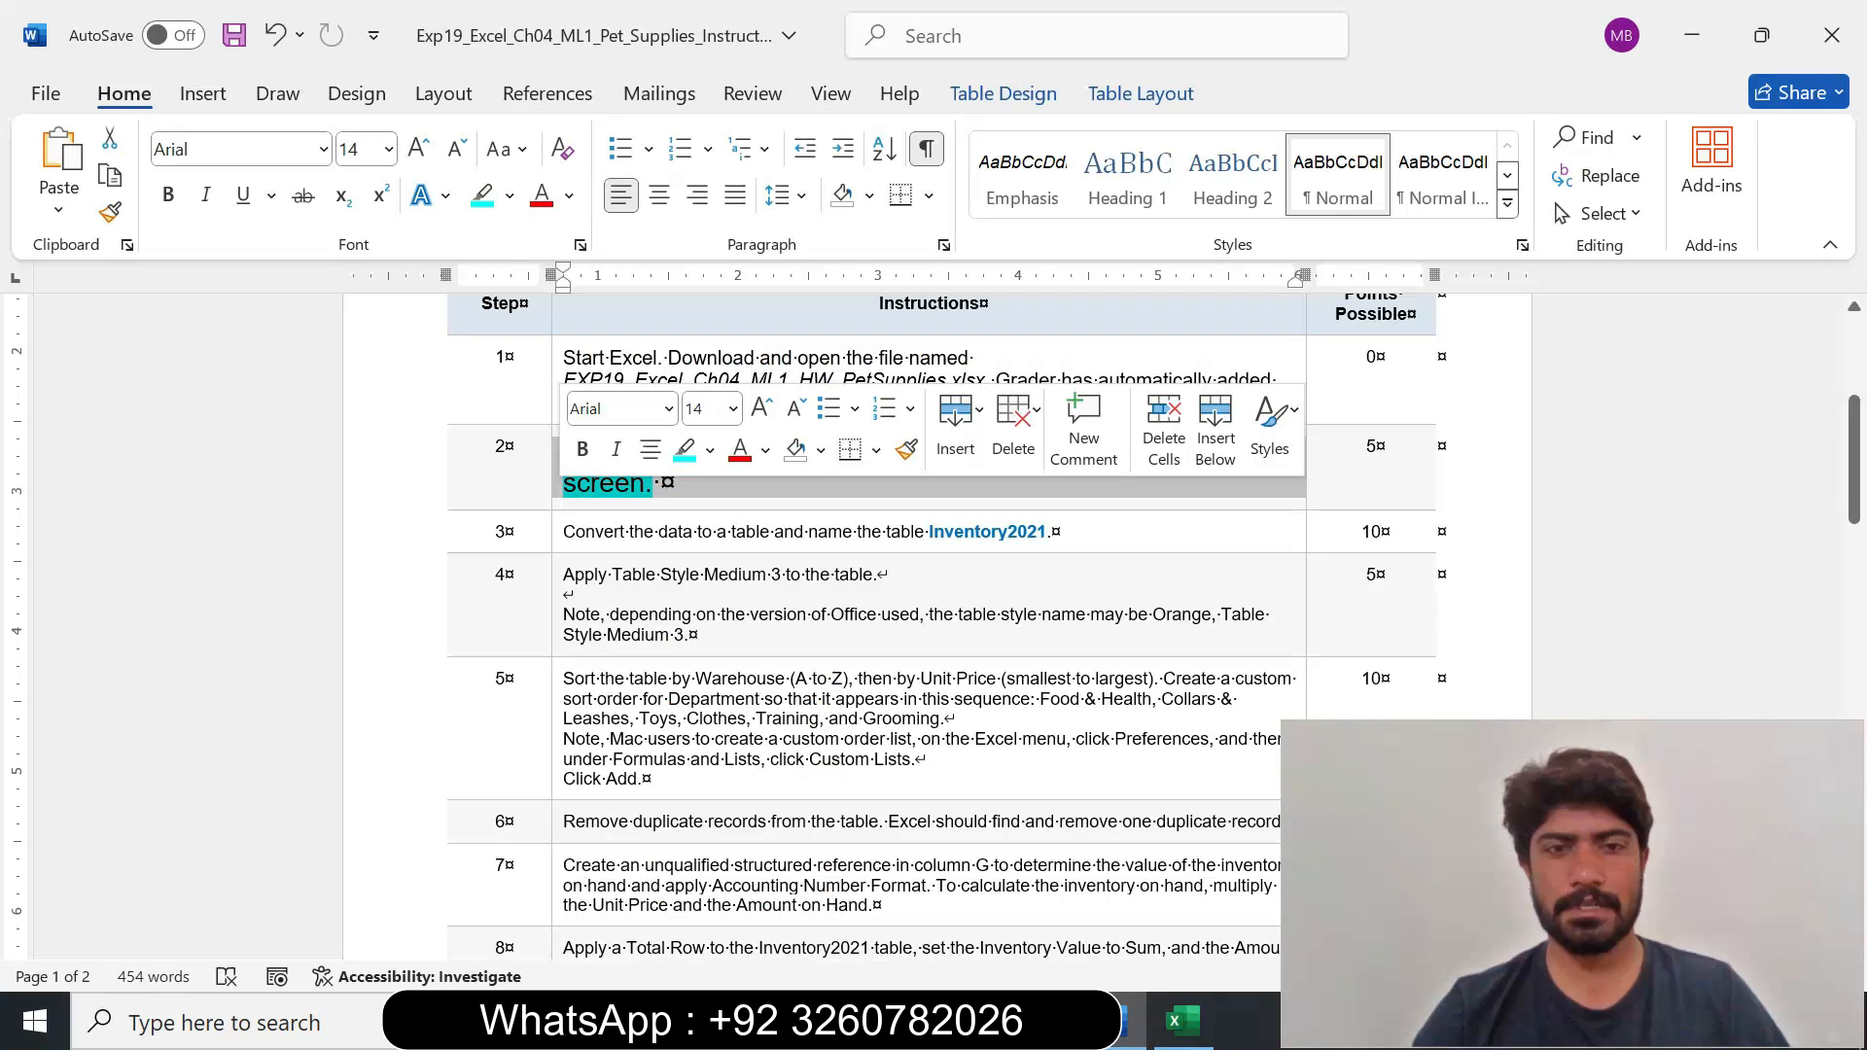
{"action": "left_click", "coordinate": [734, 409]}
{"action": "left_click", "coordinate": [716, 474]}
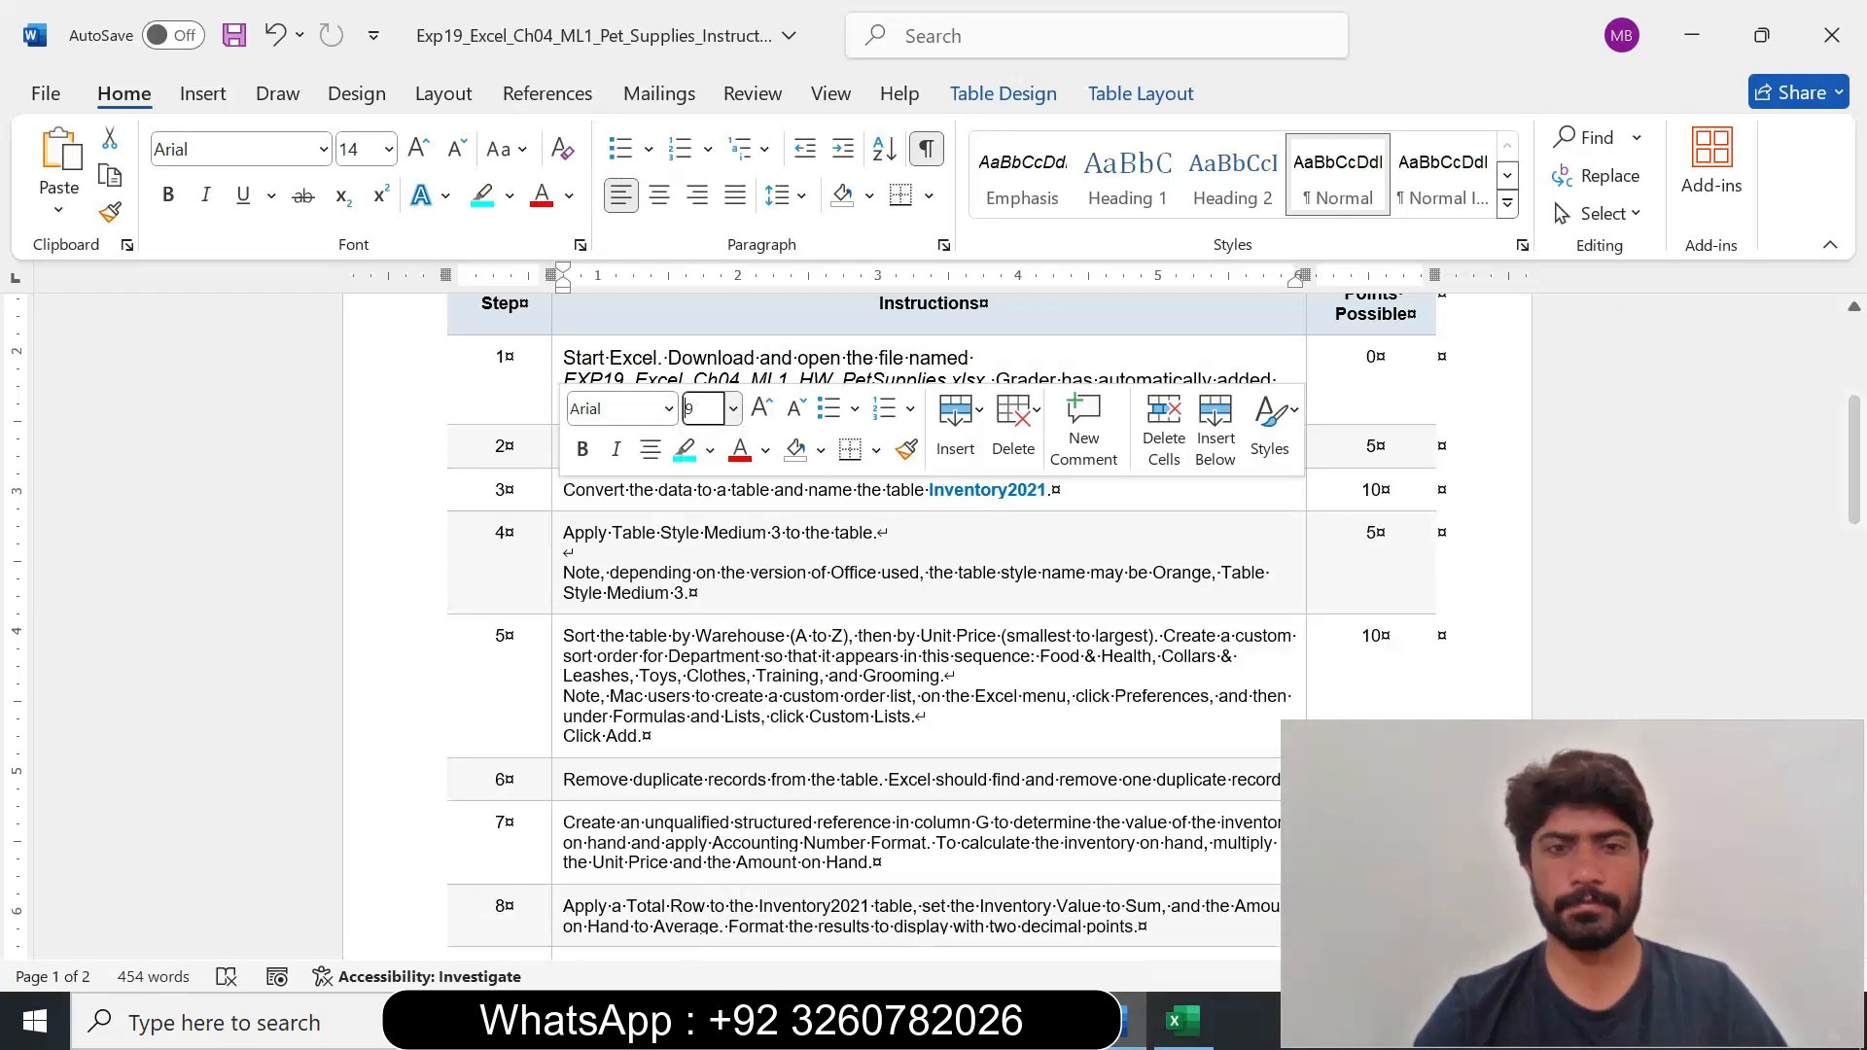
{"action": "left_click", "coordinate": [711, 449]}
{"action": "left_click", "coordinate": [765, 687]}
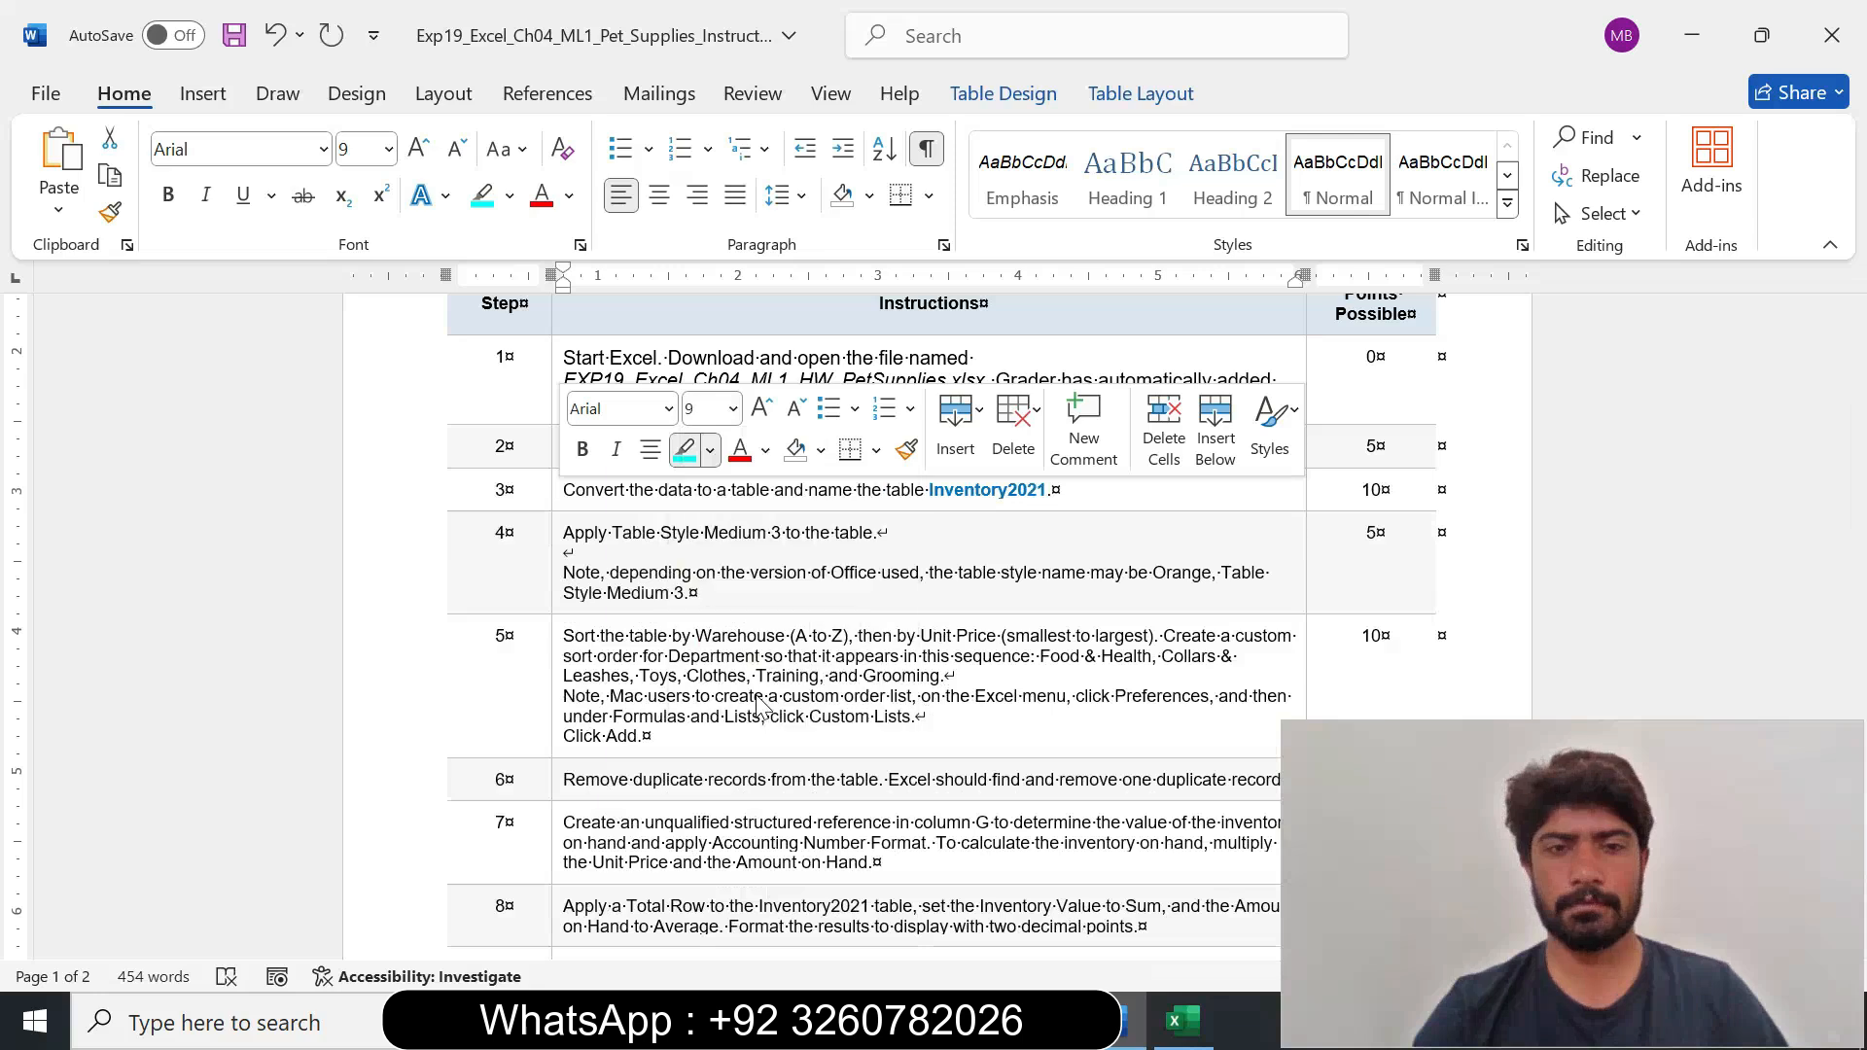
Set the step 3 instruction about converting the data to a table to 12 pt and highlight it in turquoise.
{"action": "left_click_drag", "start_coordinate": [1853, 457], "coordinate": [1854, 481]}
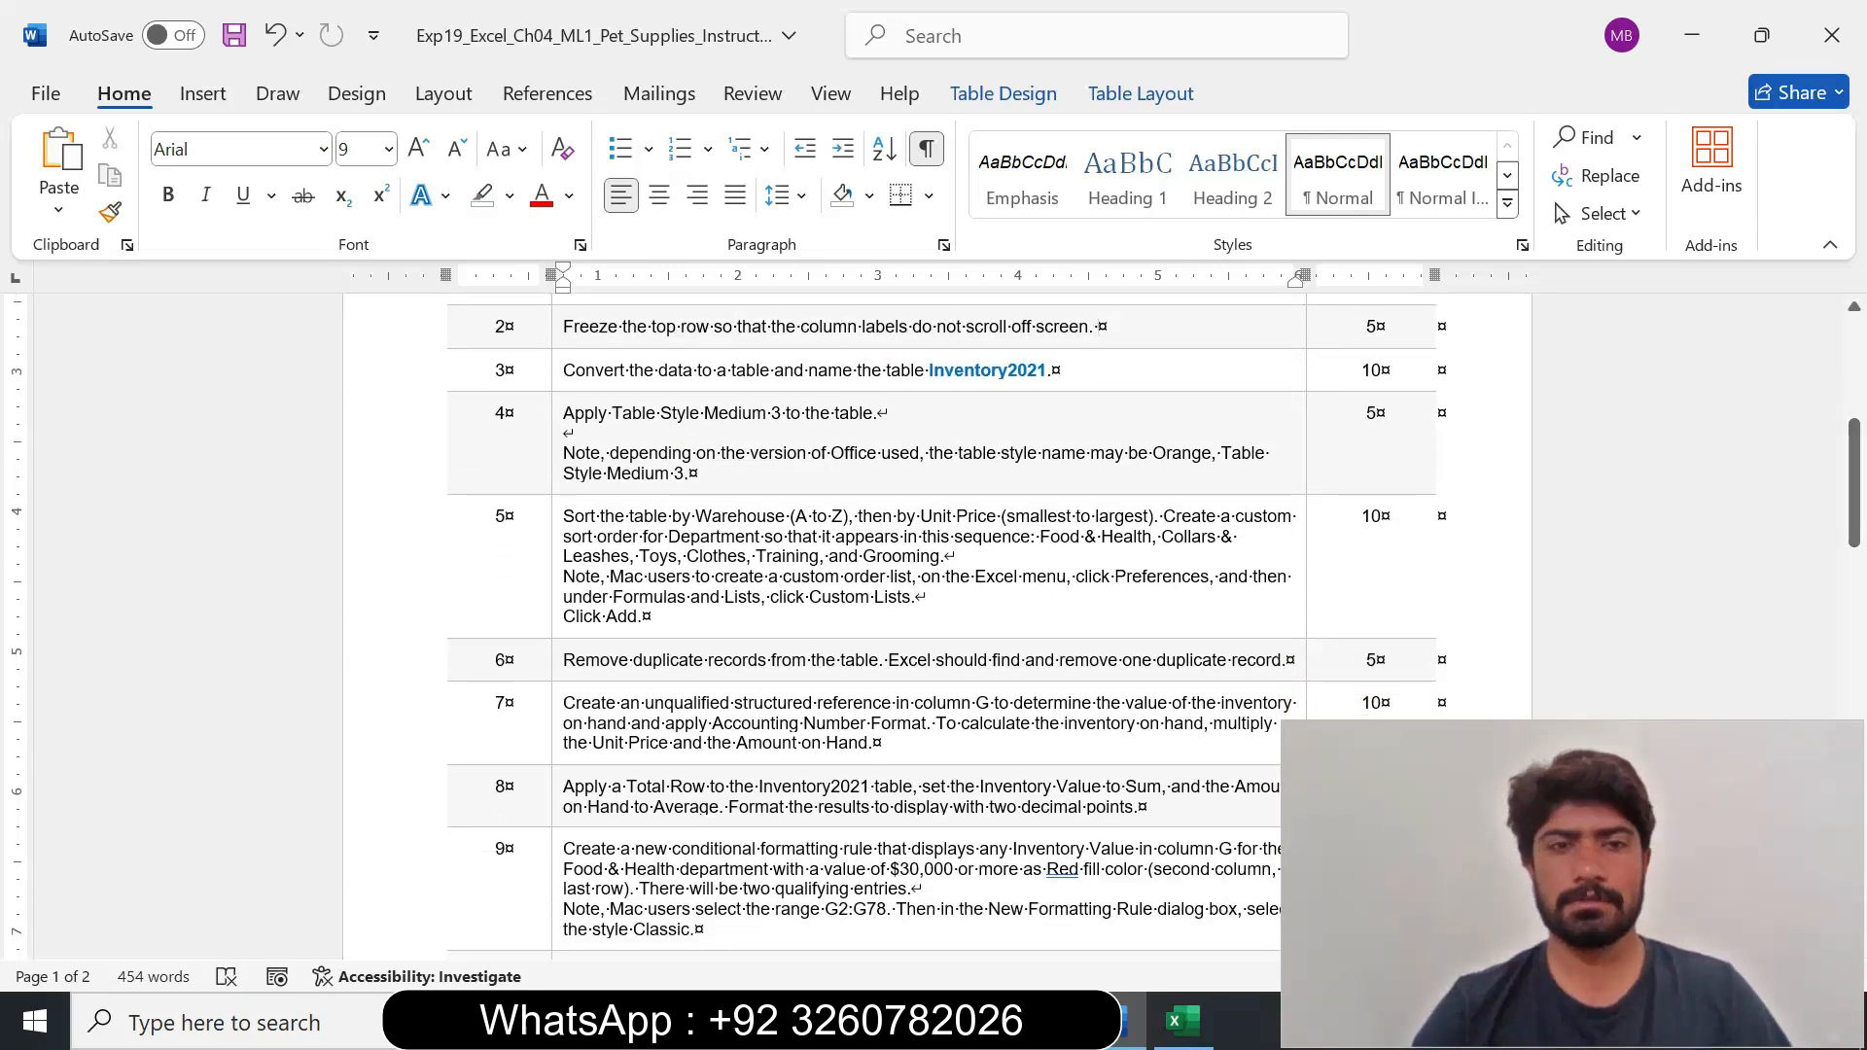
{"action": "left_click", "coordinate": [556, 383]}
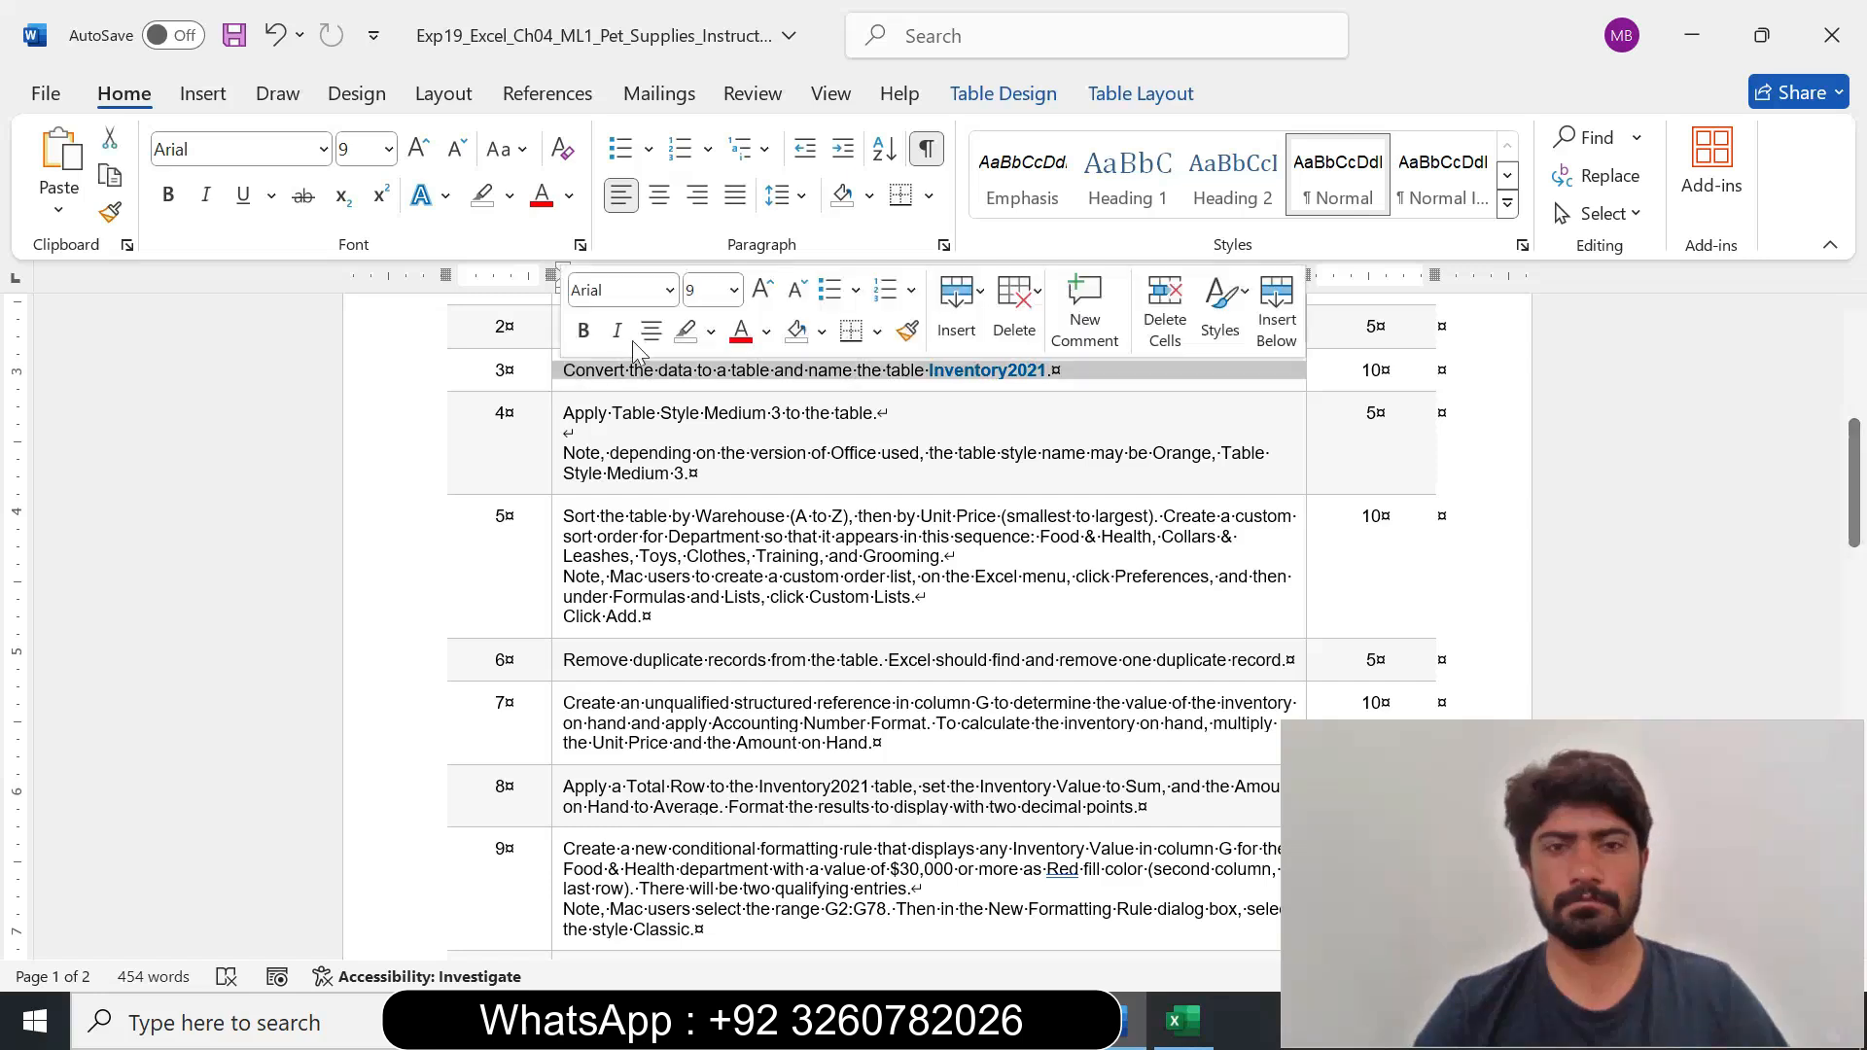
{"action": "left_click", "coordinate": [734, 290]}
{"action": "left_click", "coordinate": [702, 484]}
{"action": "left_click", "coordinate": [711, 330]}
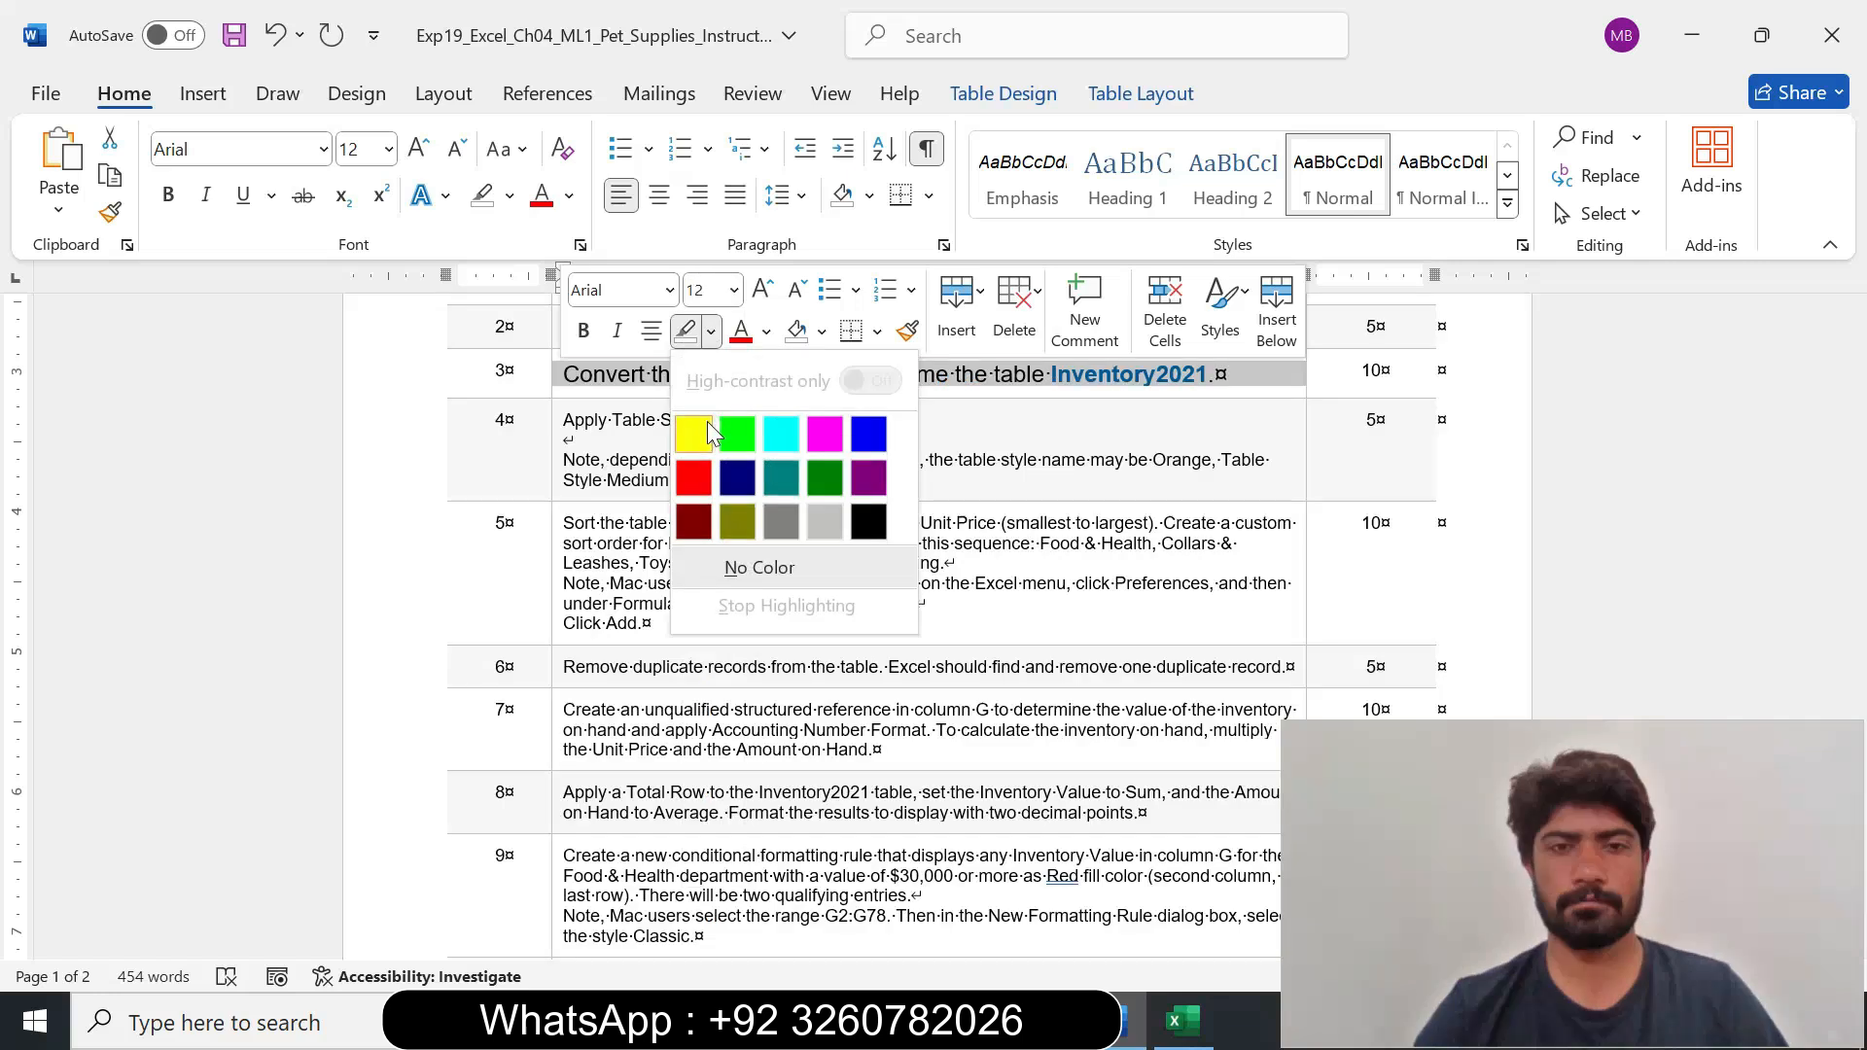
{"action": "left_click", "coordinate": [776, 425]}
{"action": "left_click", "coordinate": [1441, 522]}
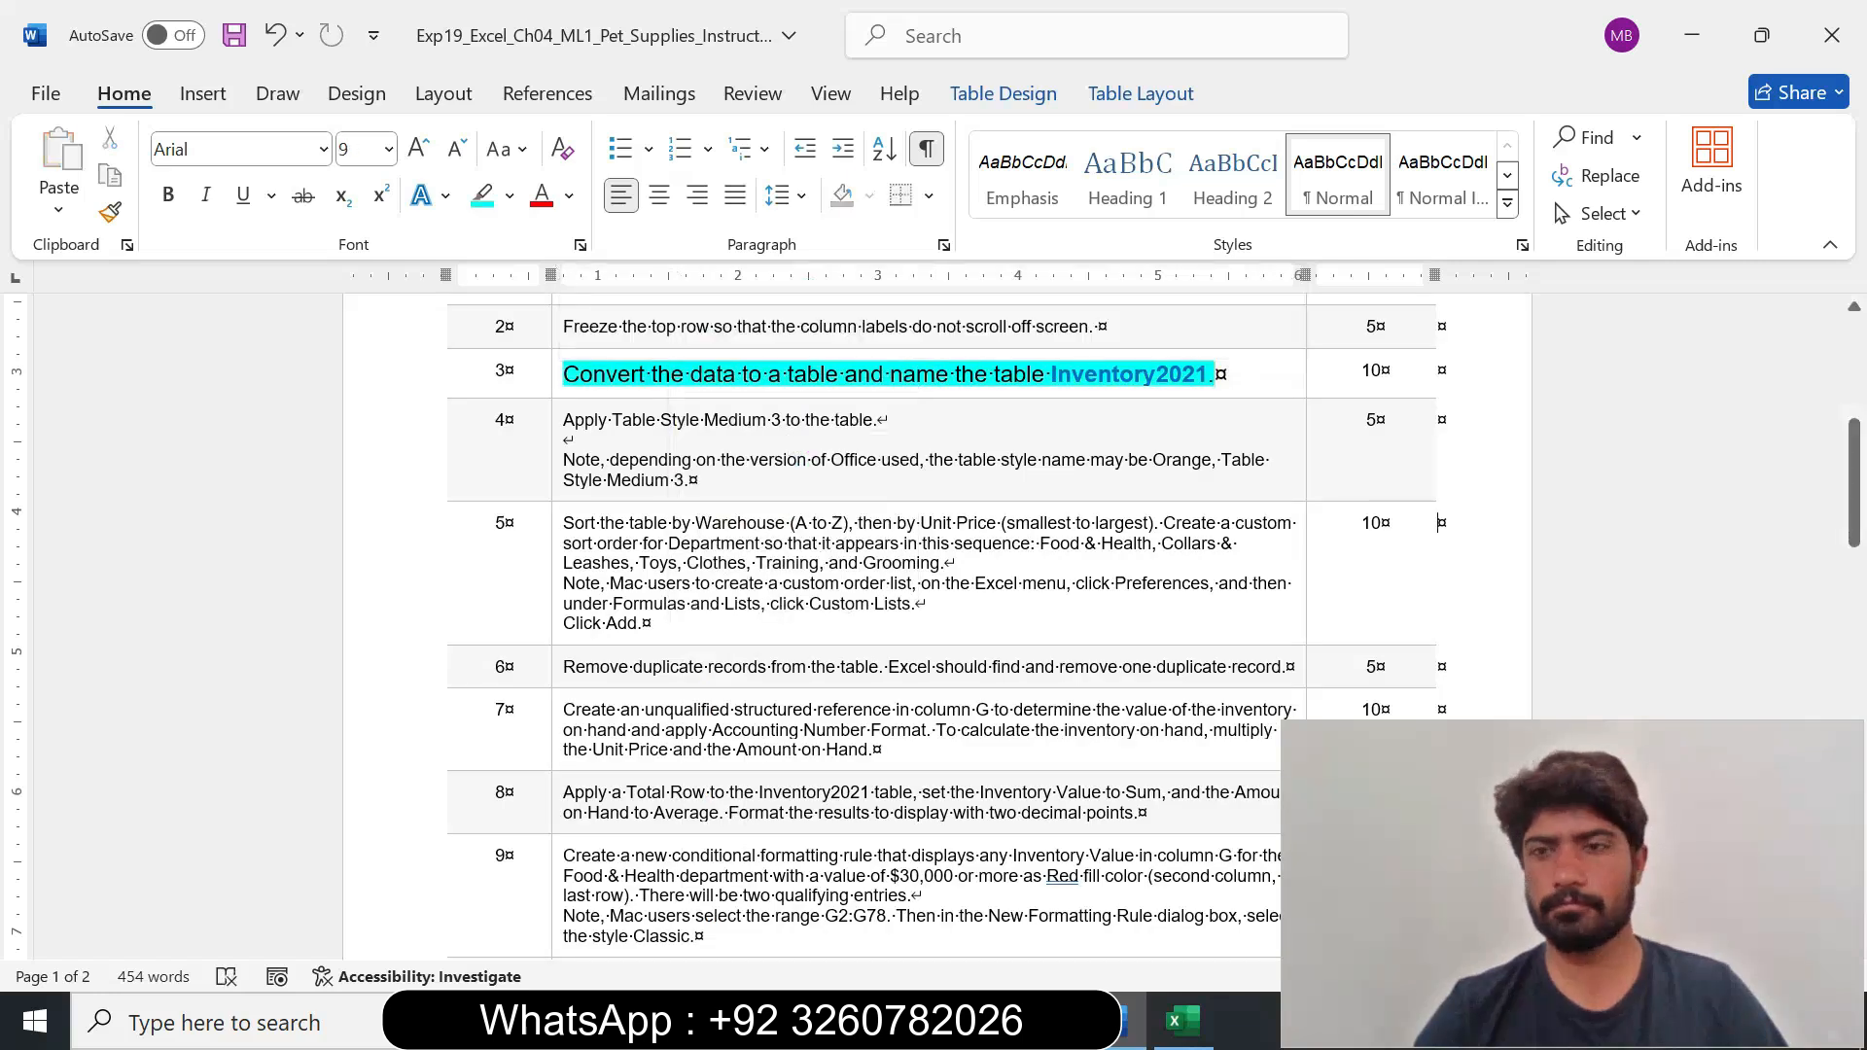
{"action": "left_click_drag", "start_coordinate": [1859, 467], "coordinate": [1858, 447]}
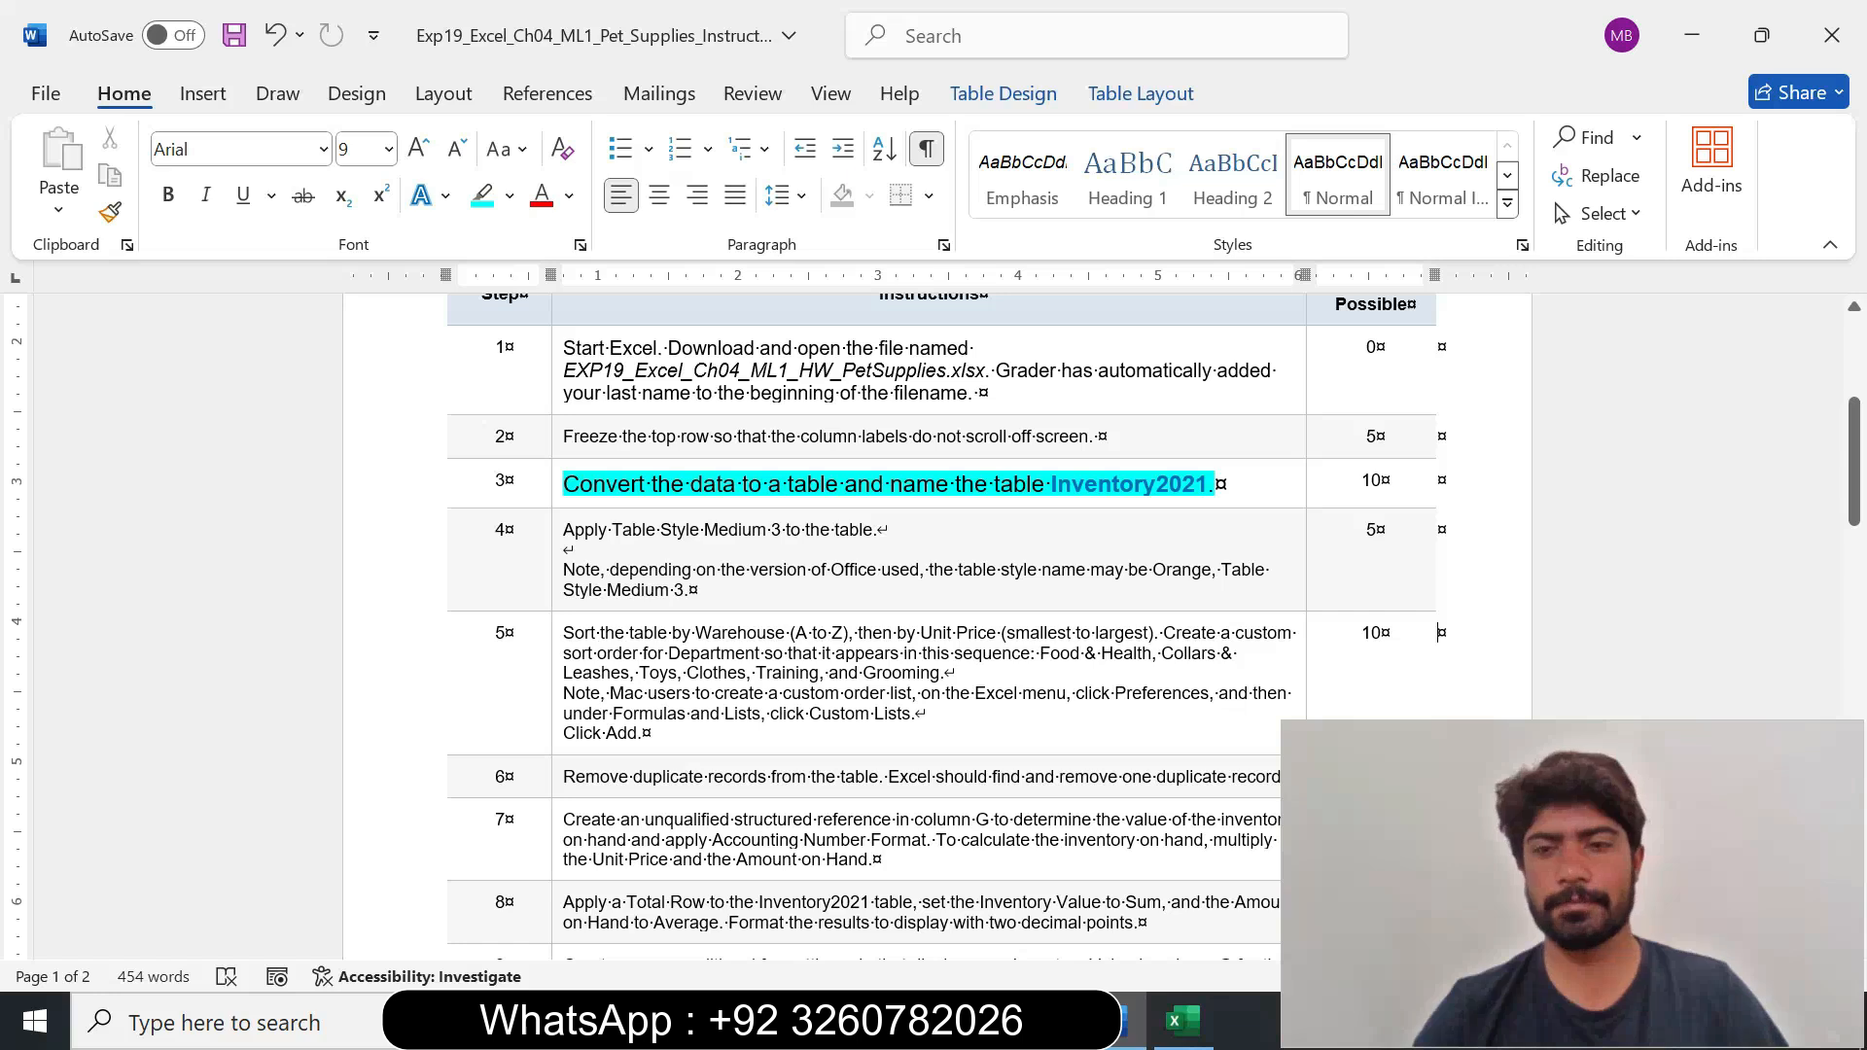
Switch to the Excel workbook and convert the Inventory sheet data in A1:G79 to a table with headers.
{"action": "left_click_drag", "start_coordinate": [595, 483], "coordinate": [766, 484]}
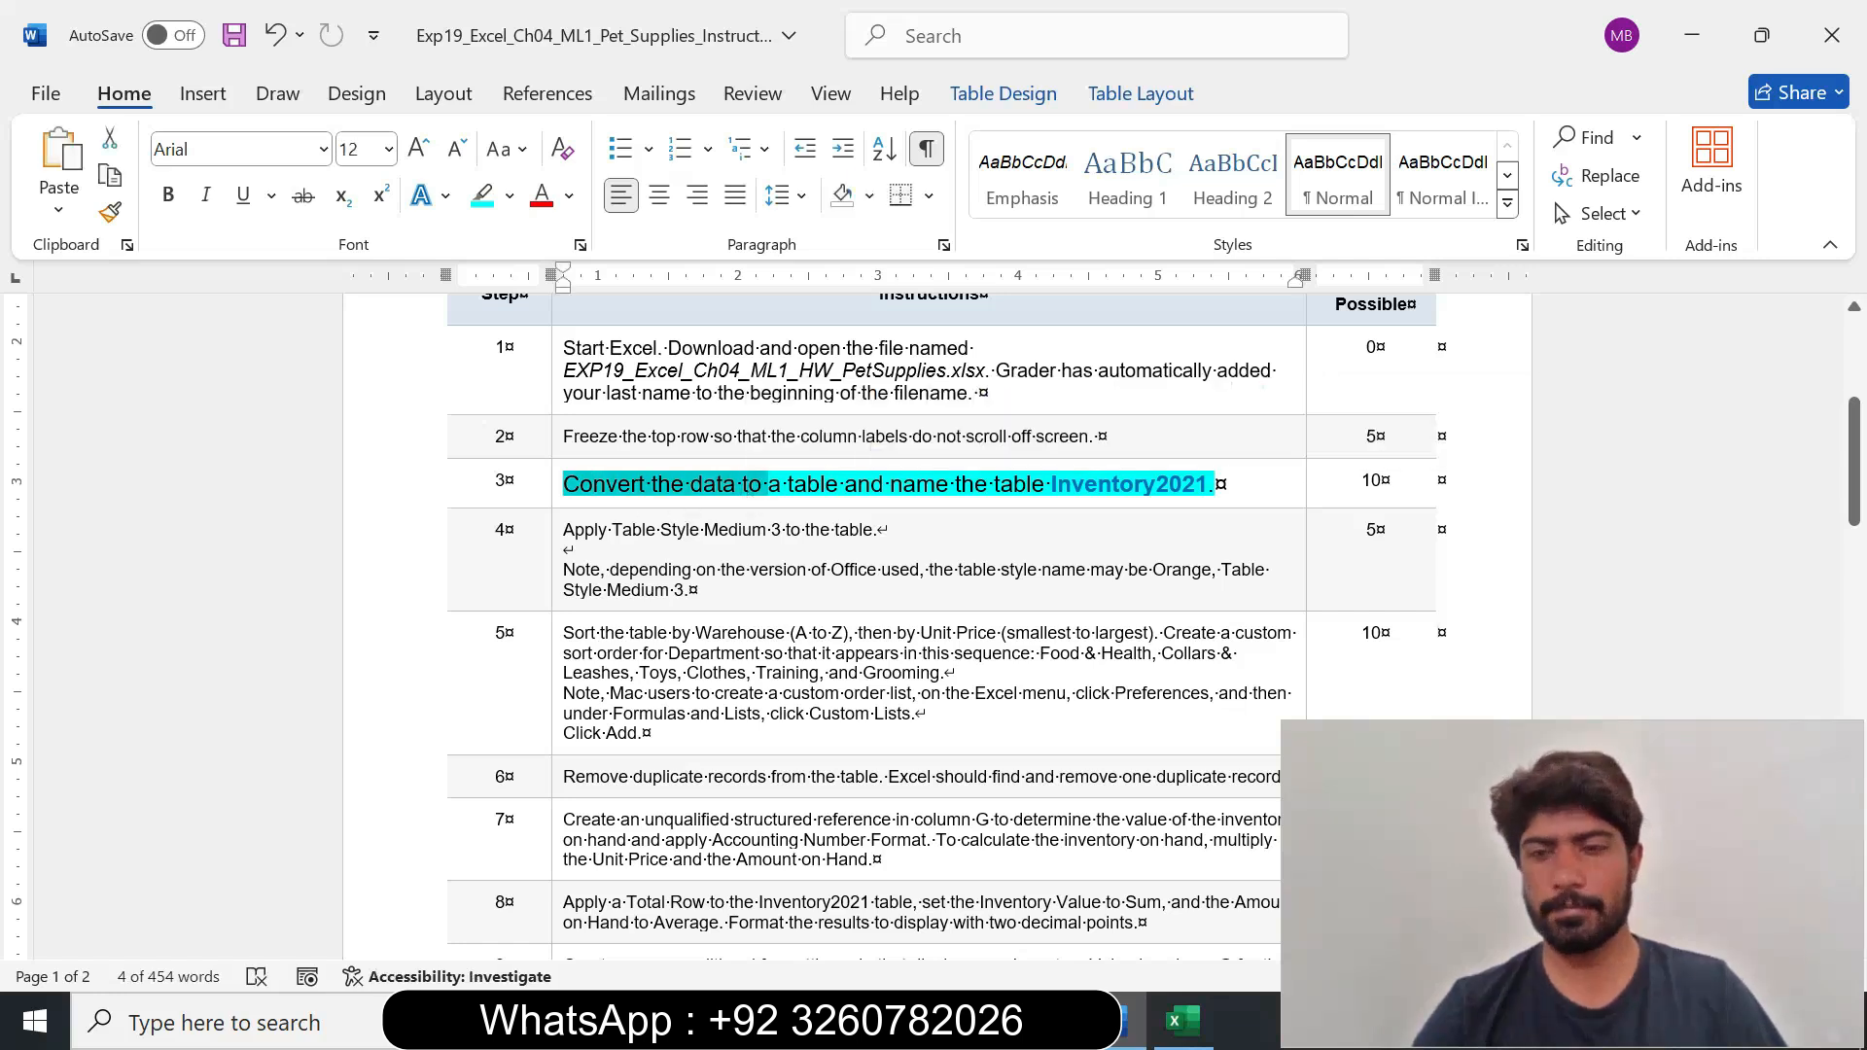
{"action": "left_click", "coordinate": [1183, 1020]}
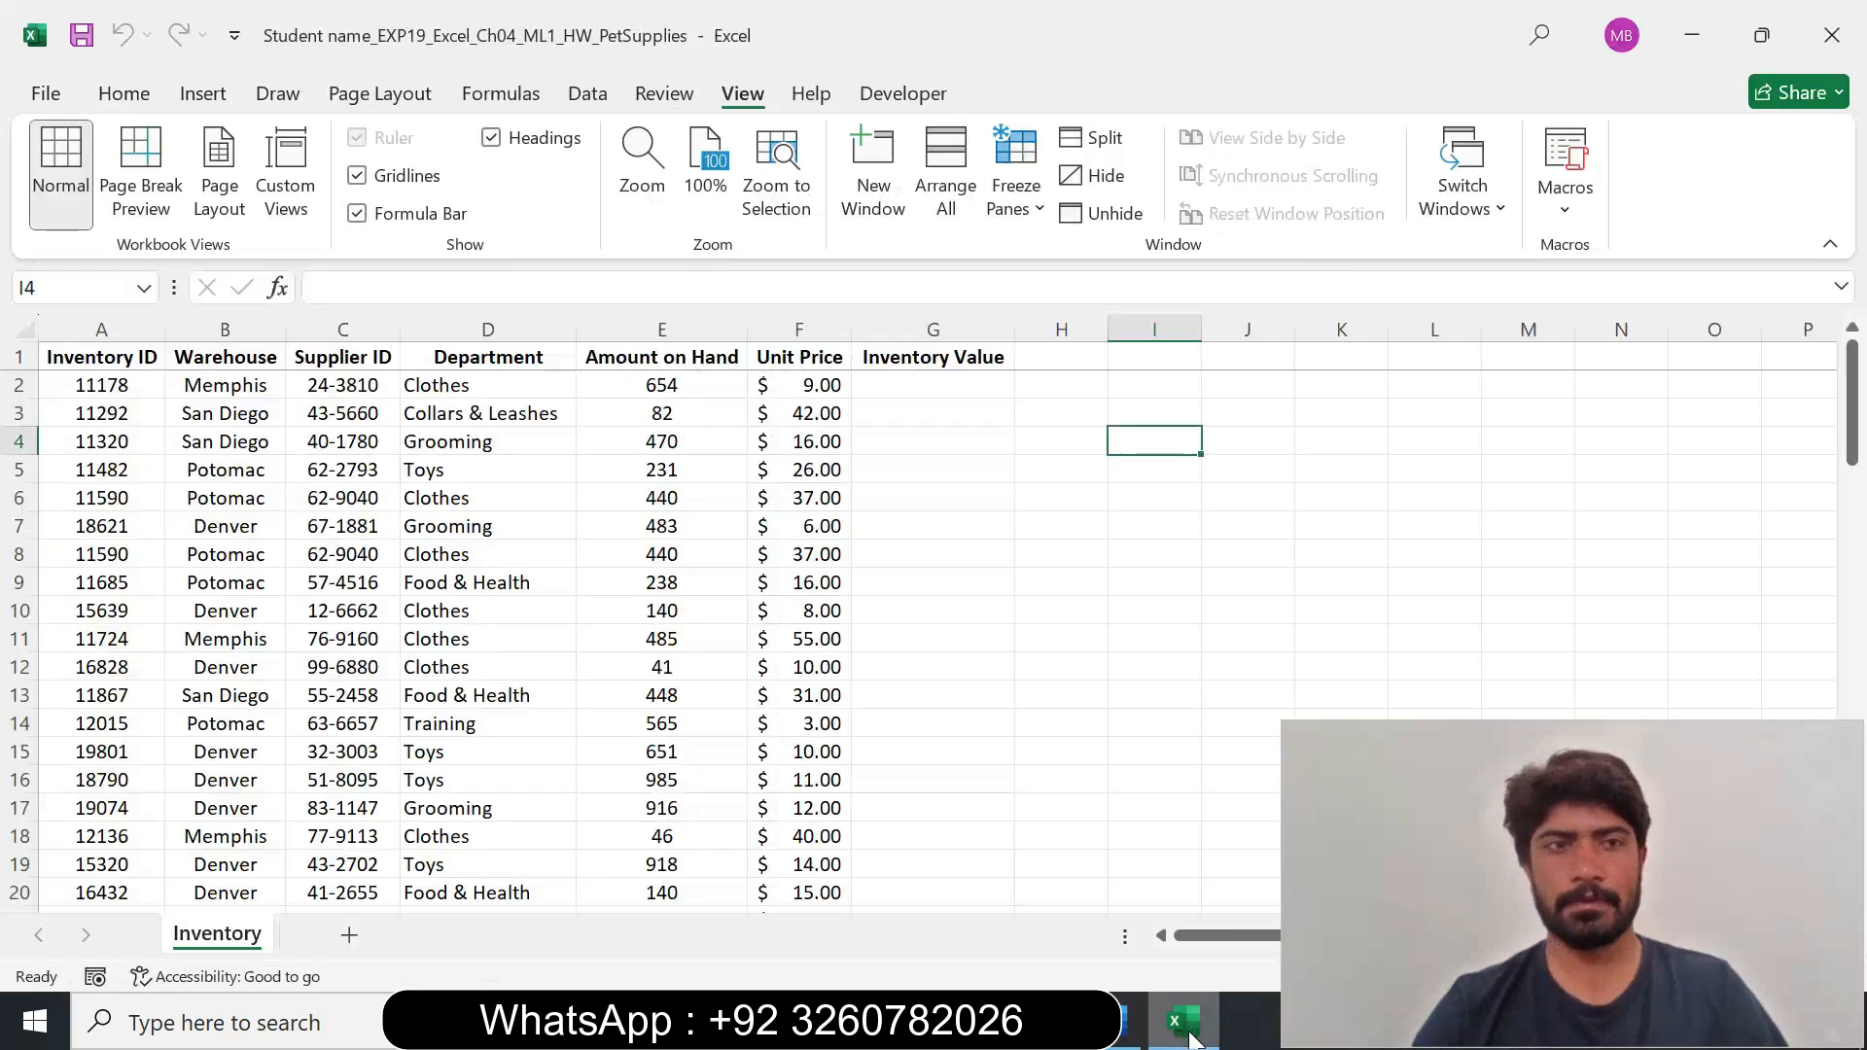
{"action": "left_click", "coordinate": [214, 105]}
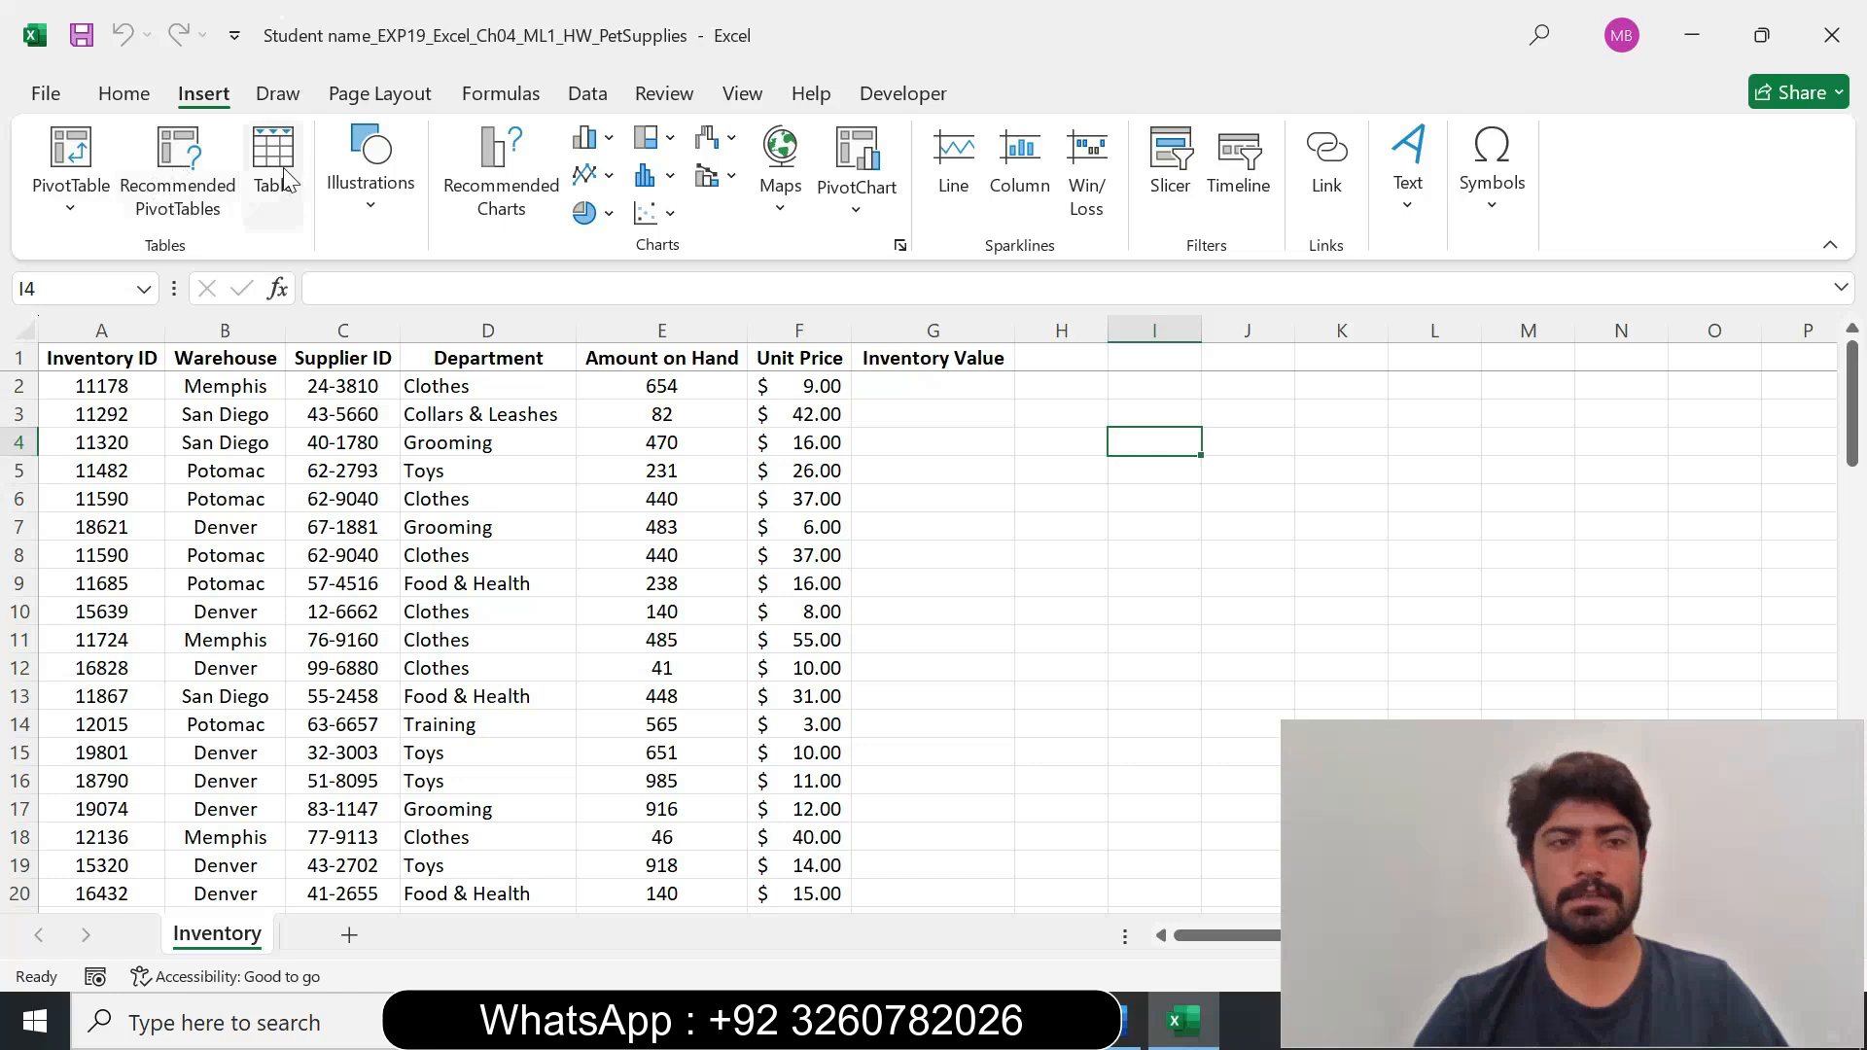
{"action": "left_click", "coordinate": [279, 177]}
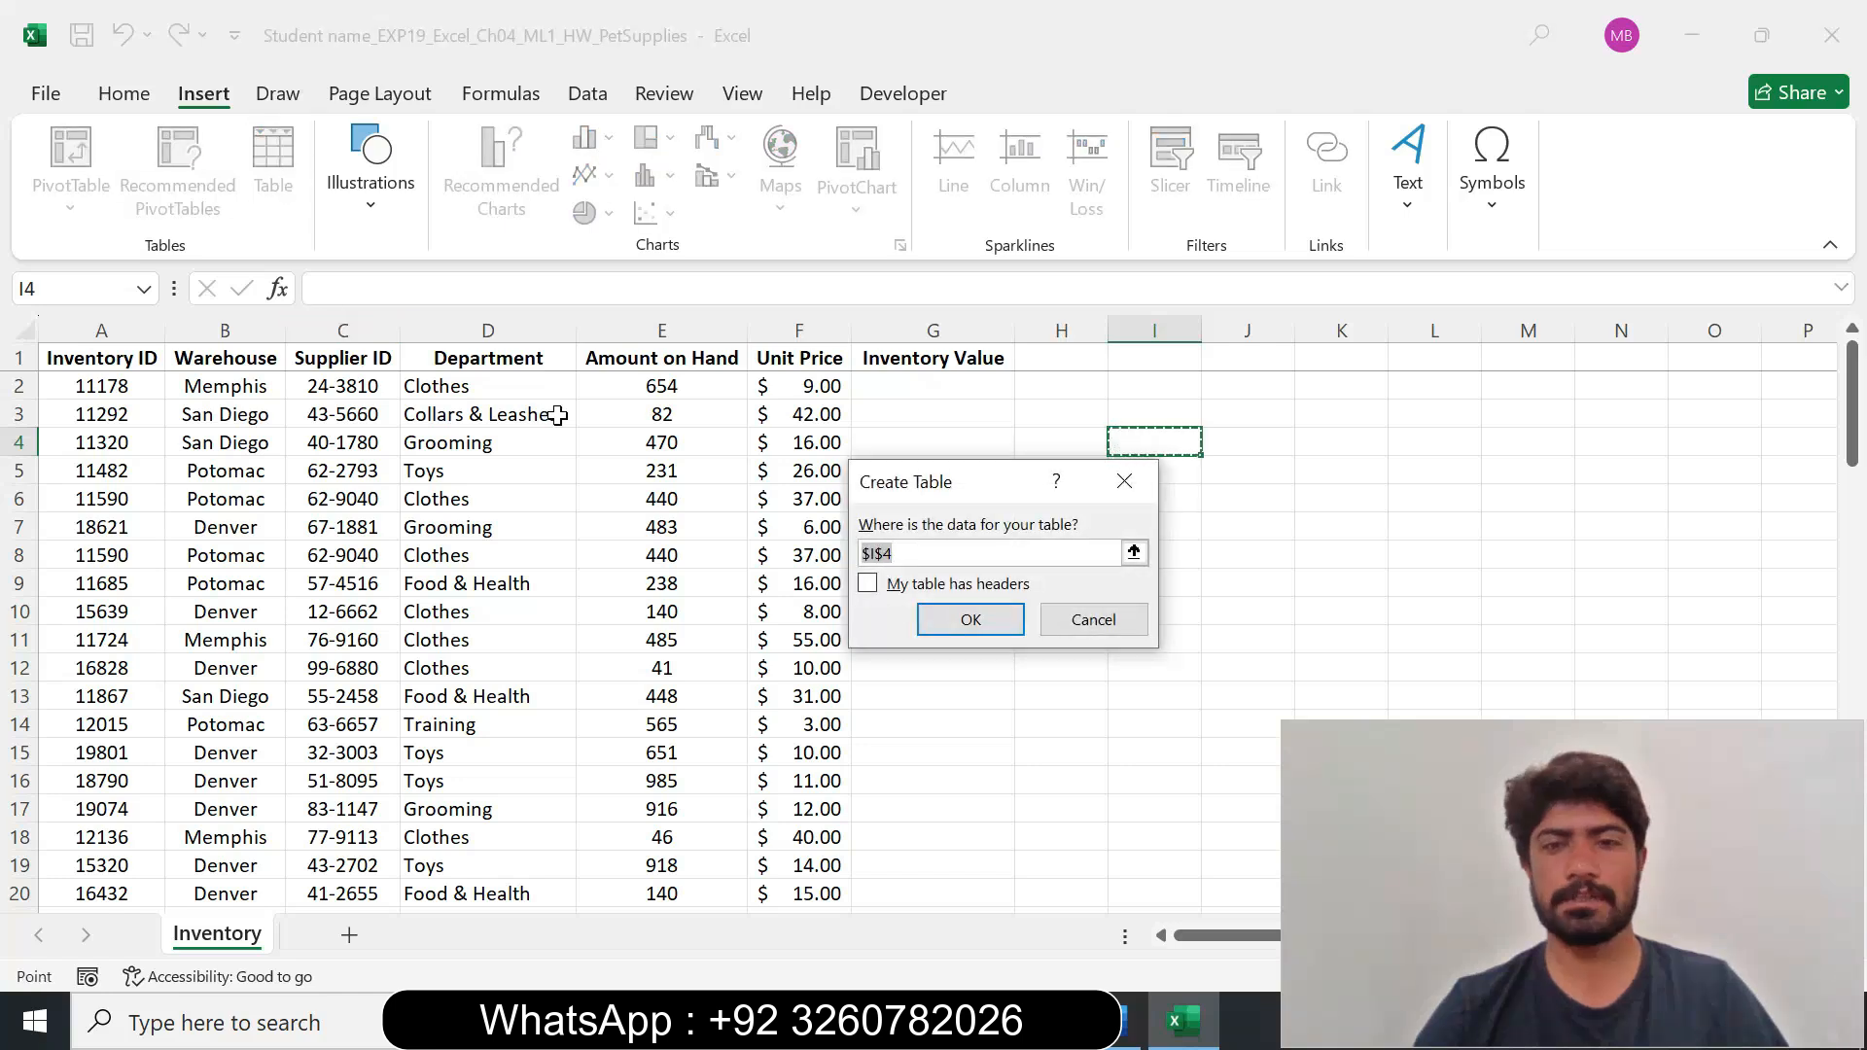
{"action": "left_click", "coordinate": [1092, 618]}
{"action": "left_click", "coordinate": [100, 412]}
{"action": "left_click", "coordinate": [273, 175]}
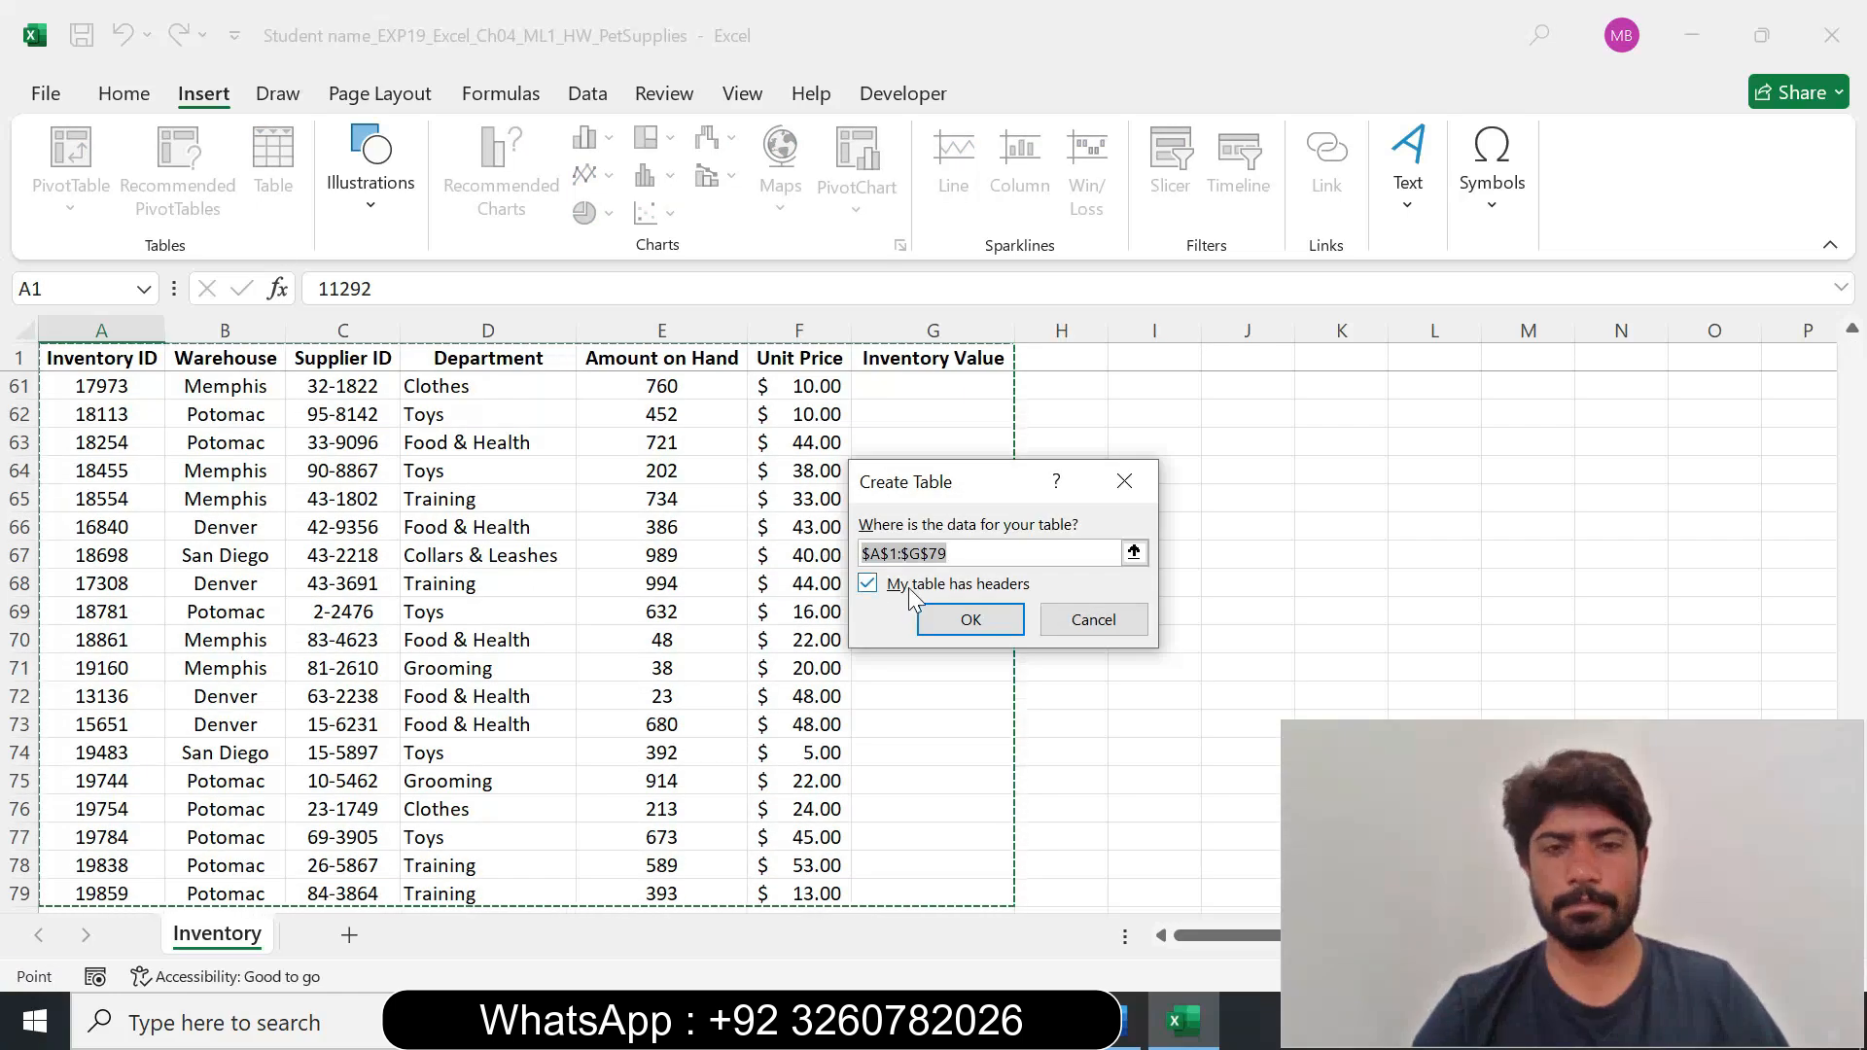
{"action": "left_click", "coordinate": [971, 622]}
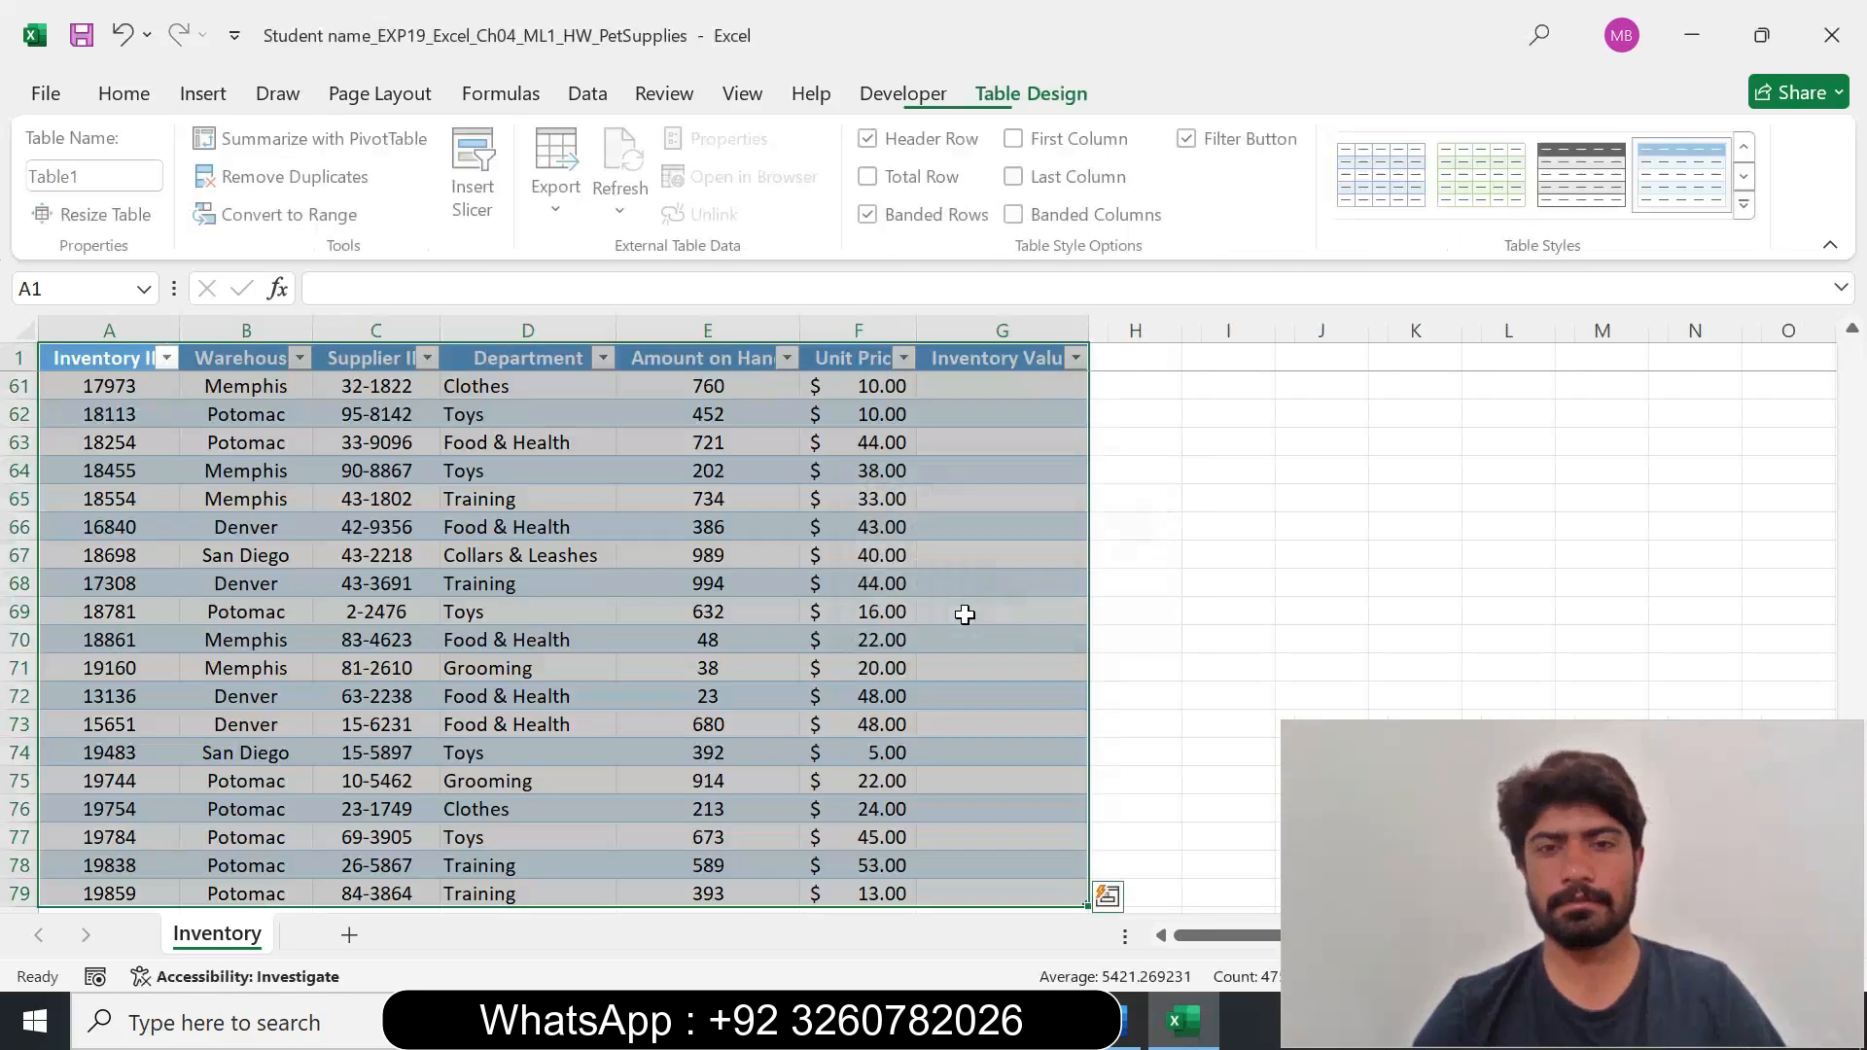
{"action": "left_click", "coordinate": [1178, 632]}
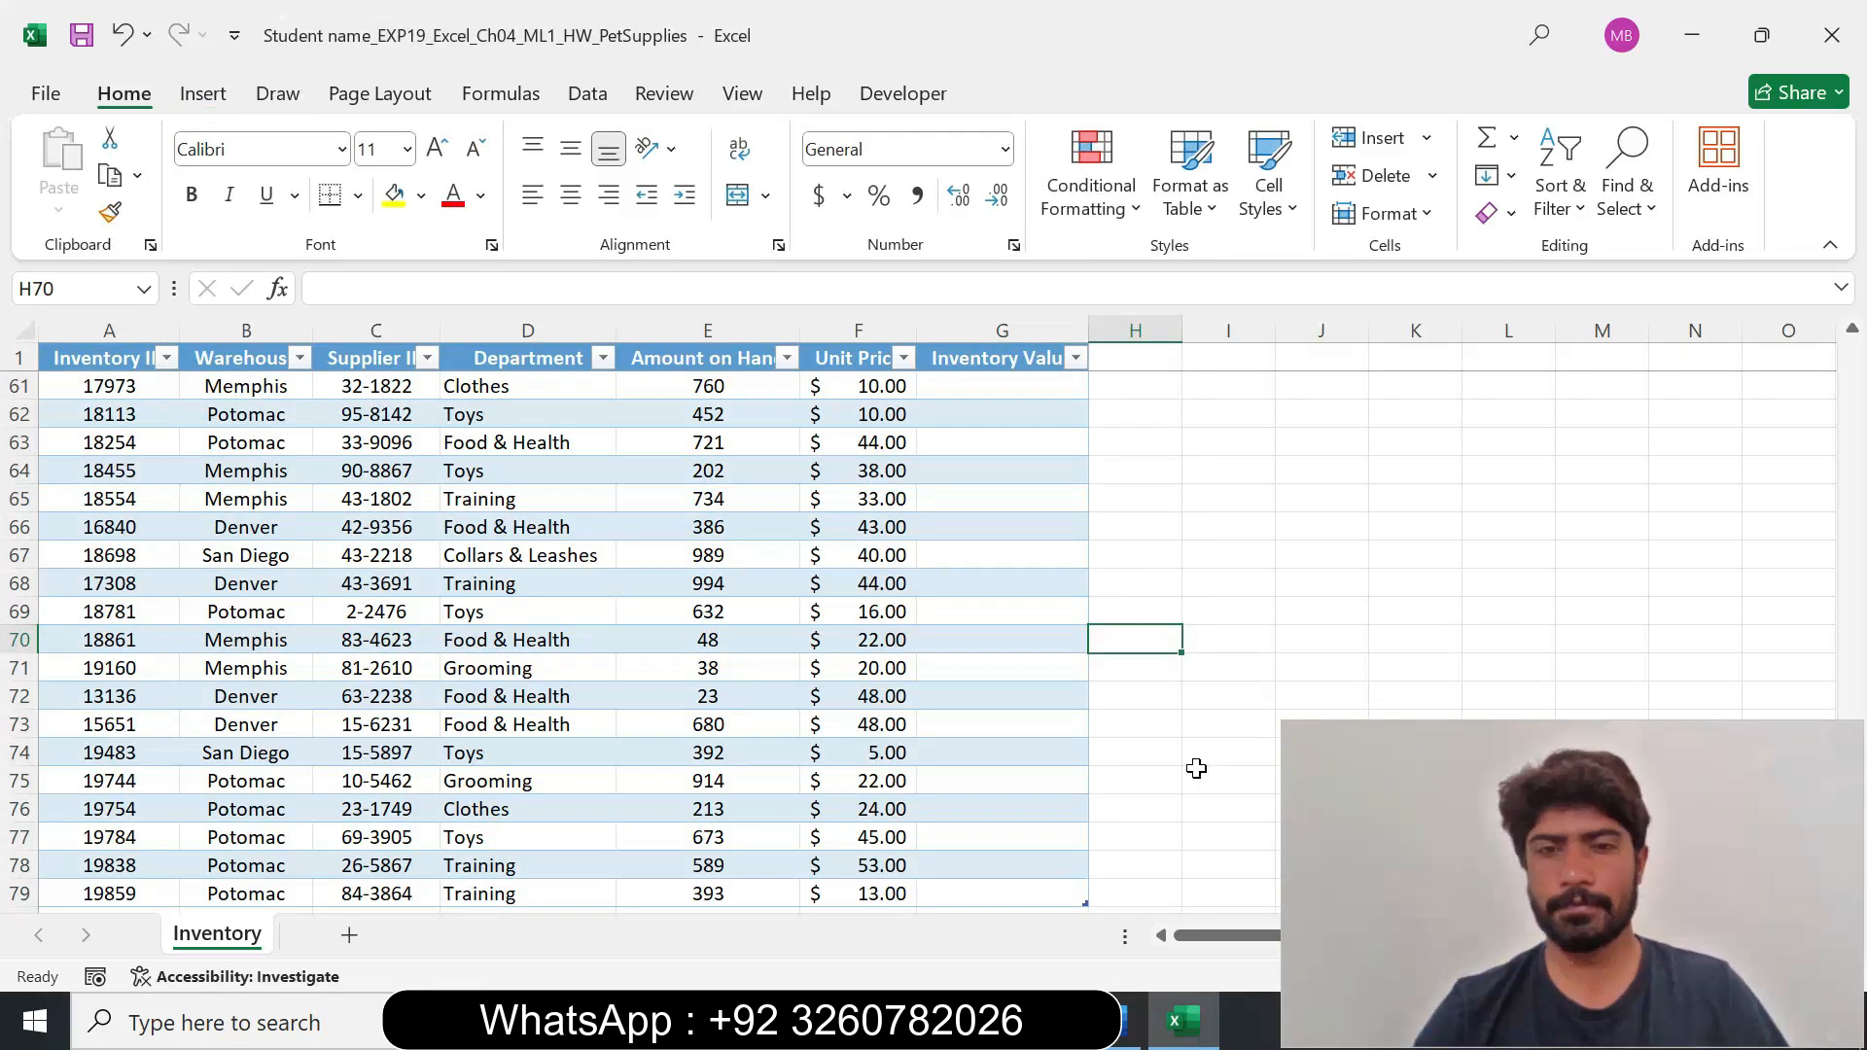
Copy the table name Inventory2021 from the step 3 instruction in Word and return to the Excel workbook.
{"action": "left_click", "coordinate": [1124, 1026]}
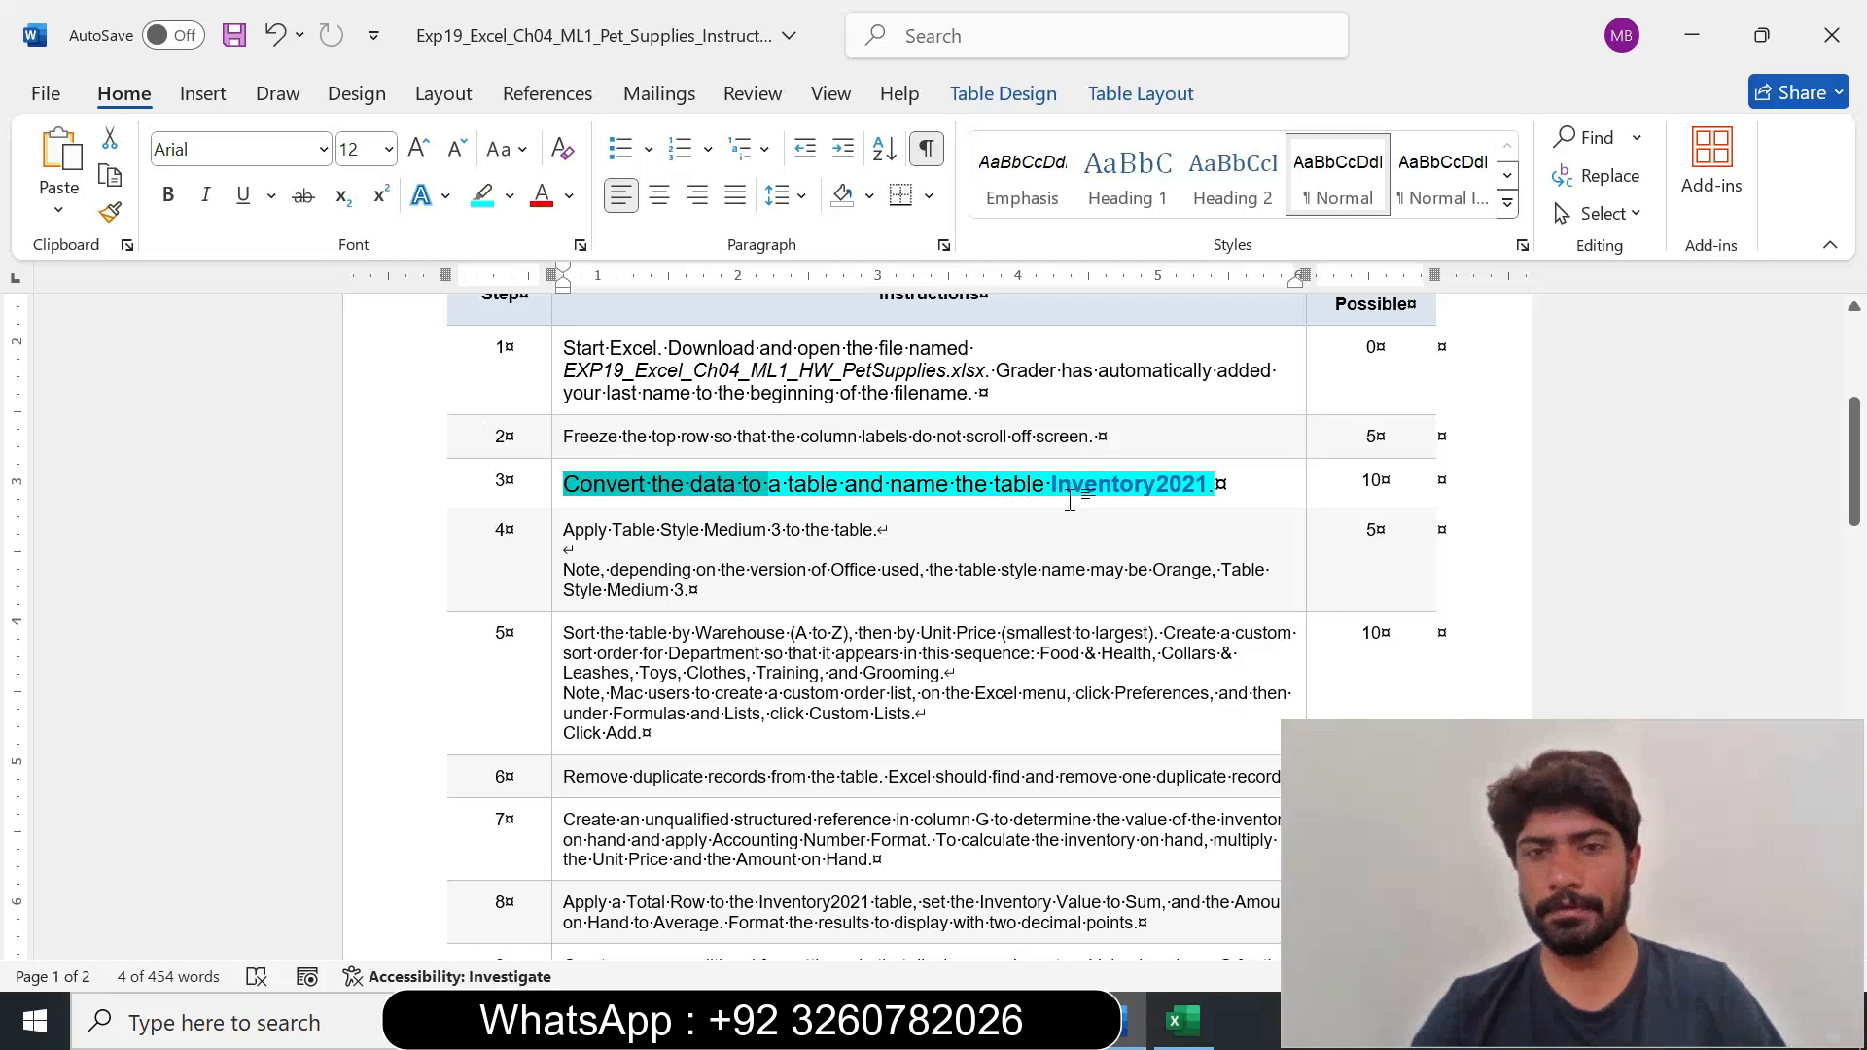
{"action": "left_click_drag", "start_coordinate": [1051, 484], "coordinate": [1206, 485]}
{"action": "key", "text": "ctrl+c"}
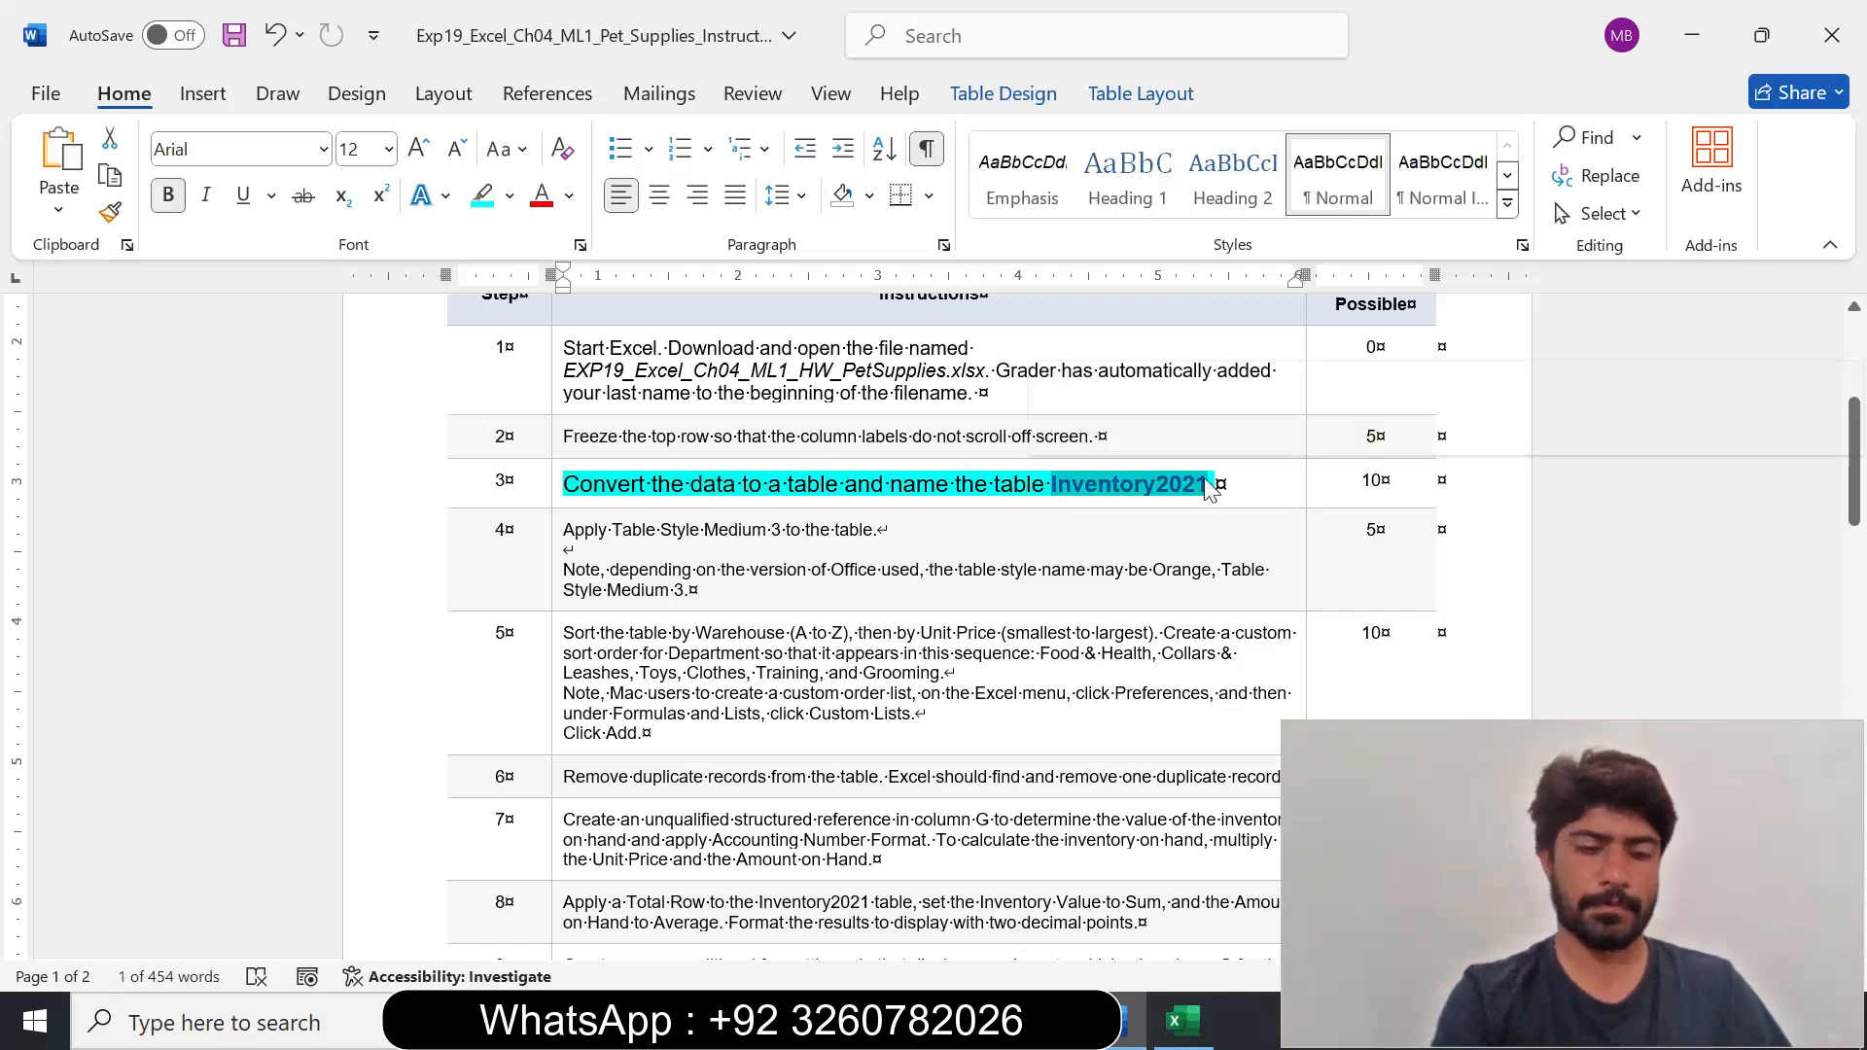
{"action": "left_click", "coordinate": [1182, 1021]}
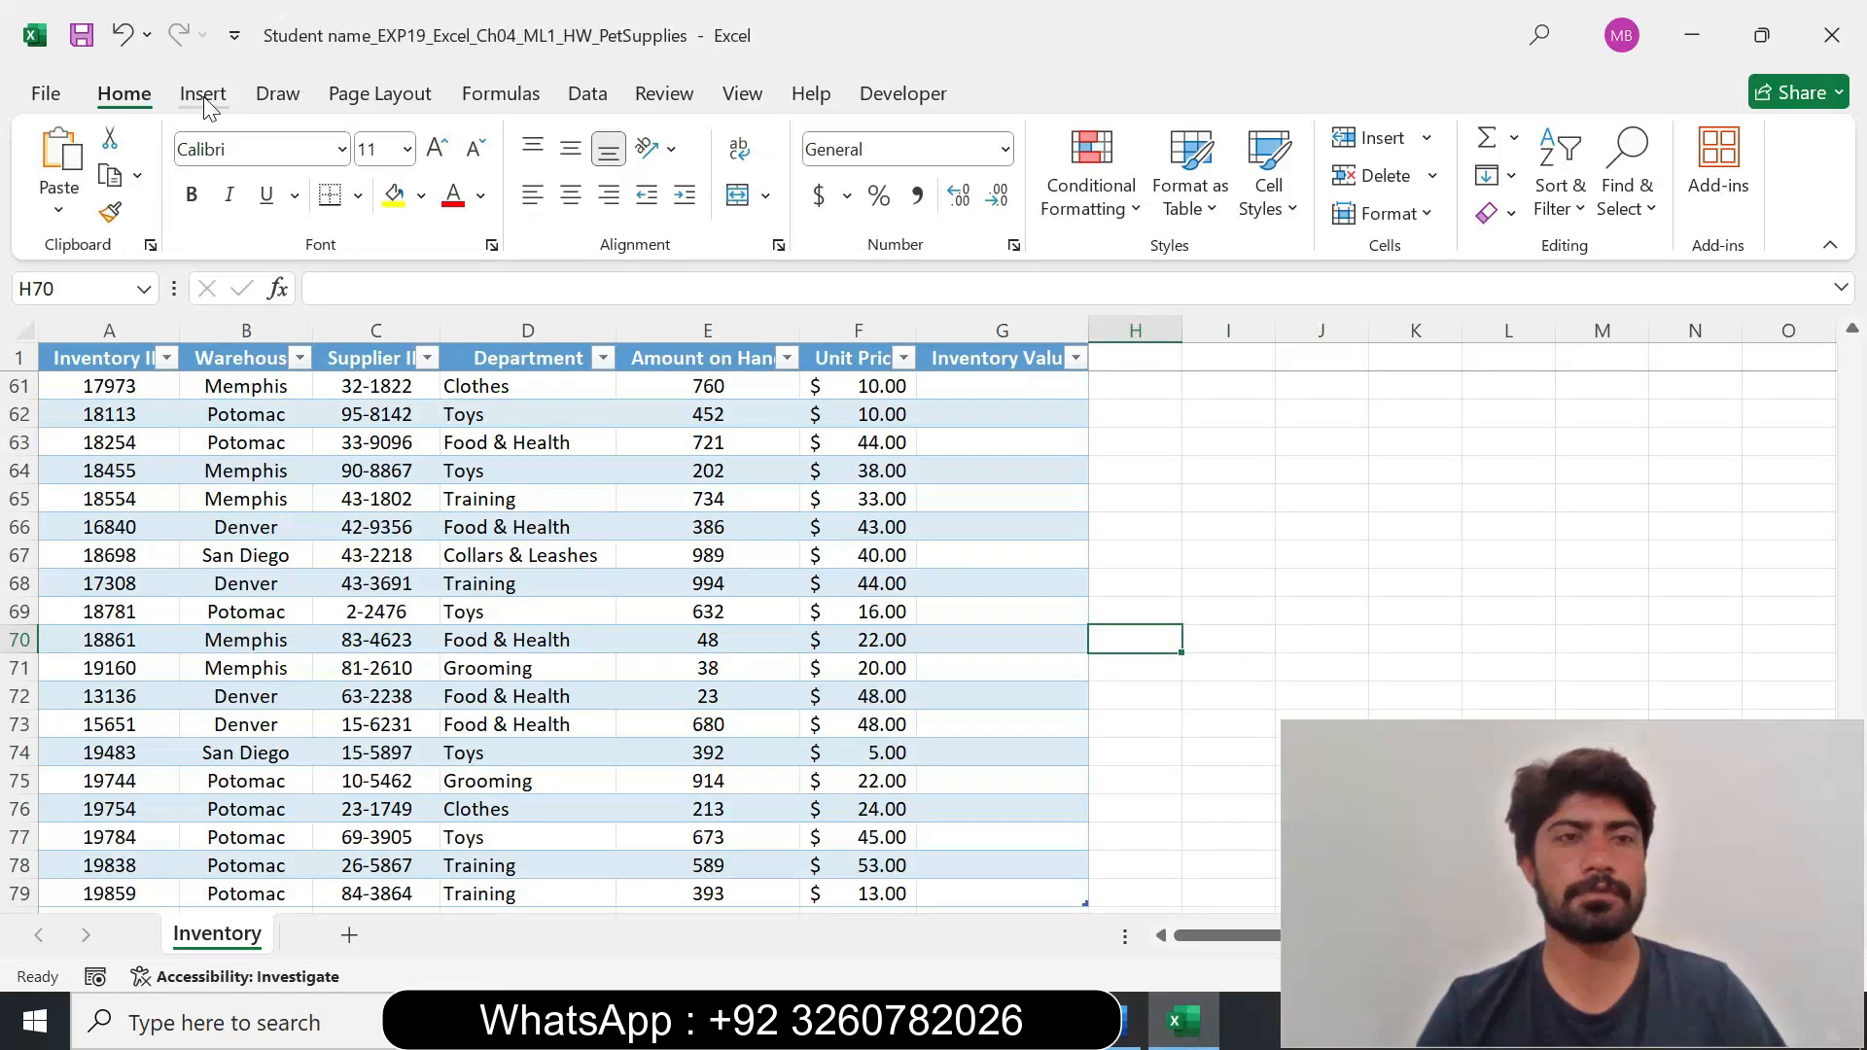
Rename the table on the Inventory sheet as Inventory2021.
{"action": "left_click", "coordinate": [204, 409]}
{"action": "left_click", "coordinate": [193, 95]}
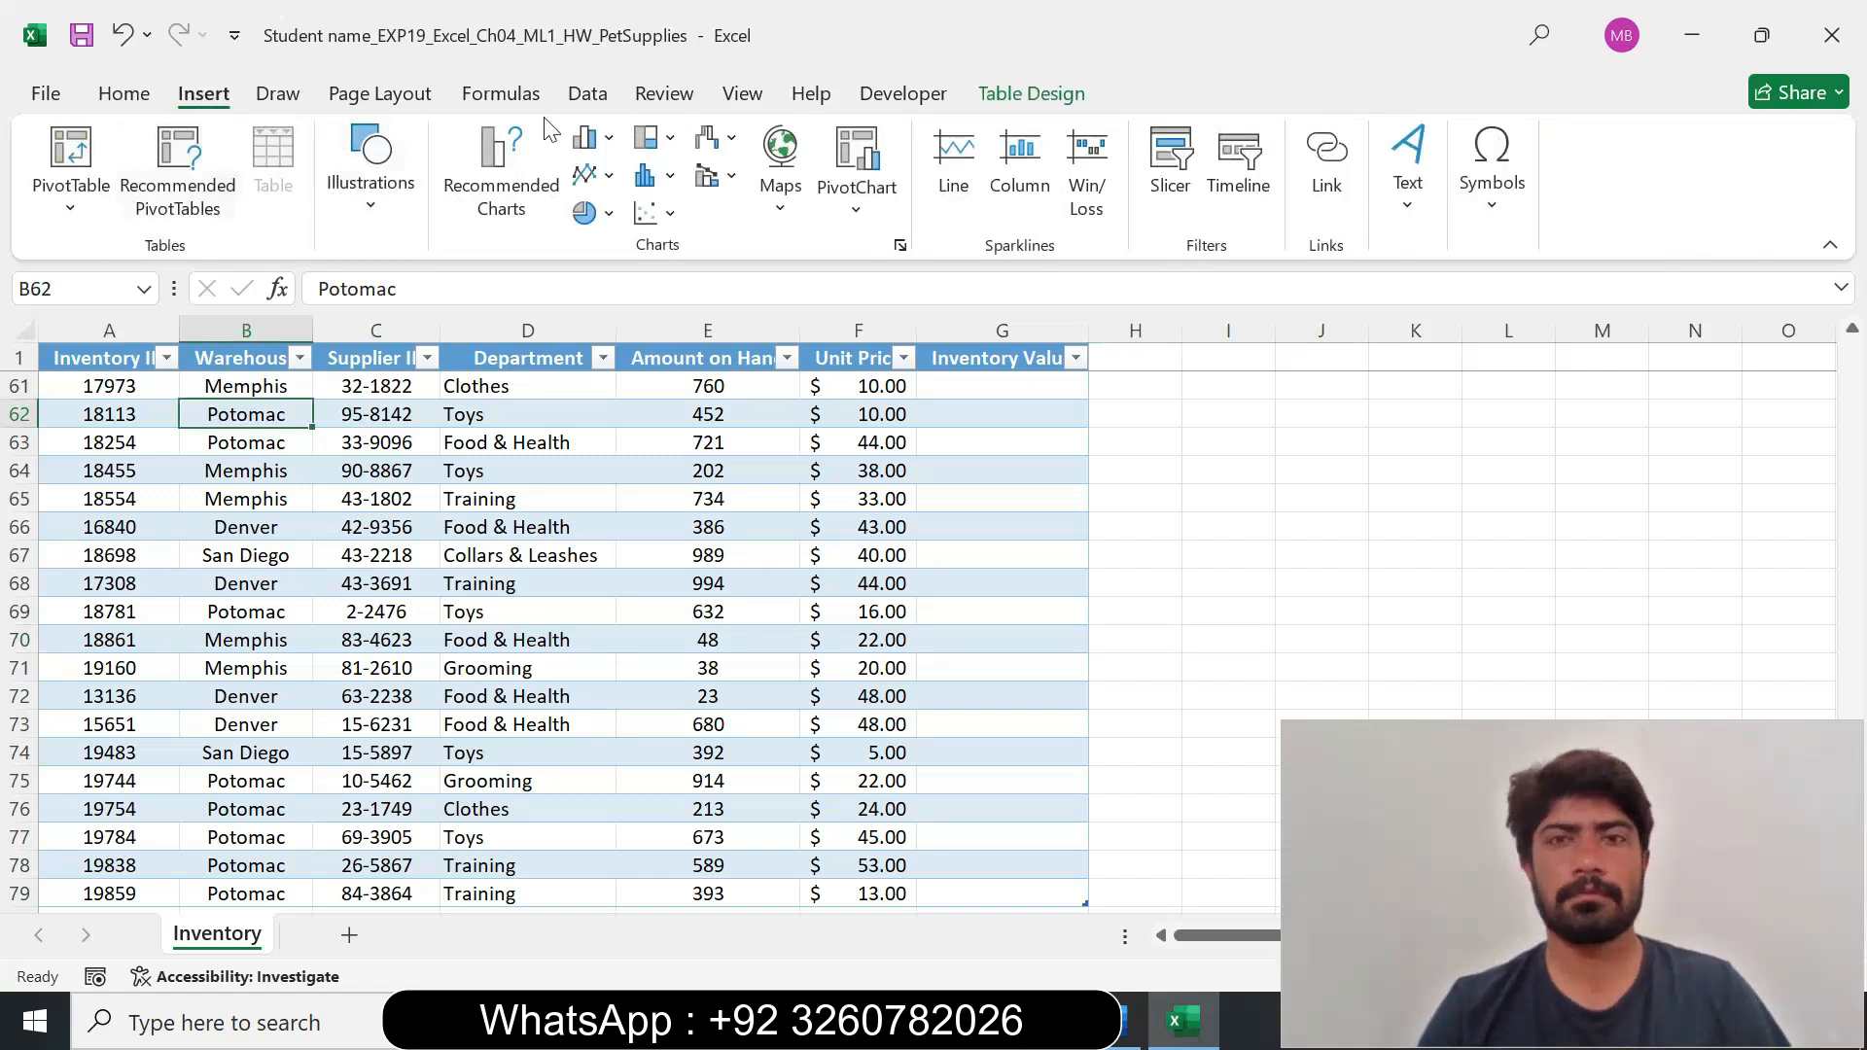
{"action": "left_click", "coordinate": [1032, 93]}
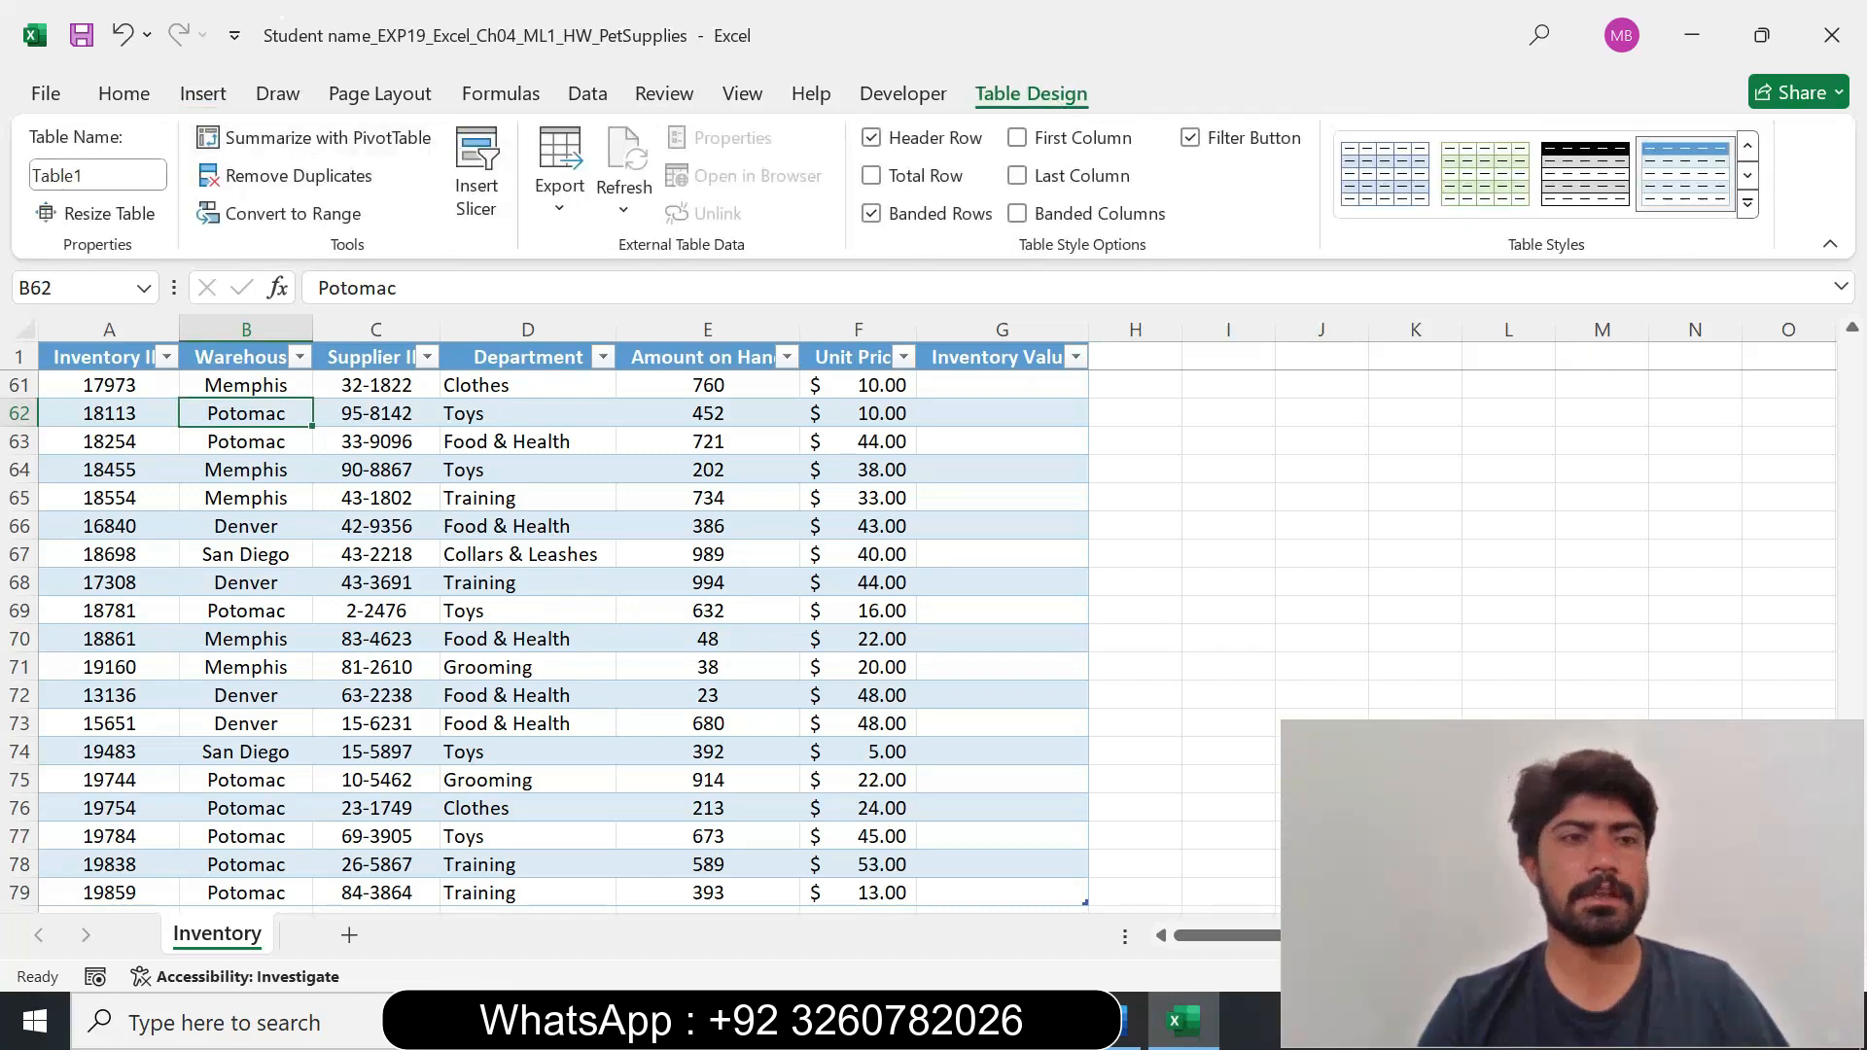
{"action": "left_click", "coordinate": [97, 175]}
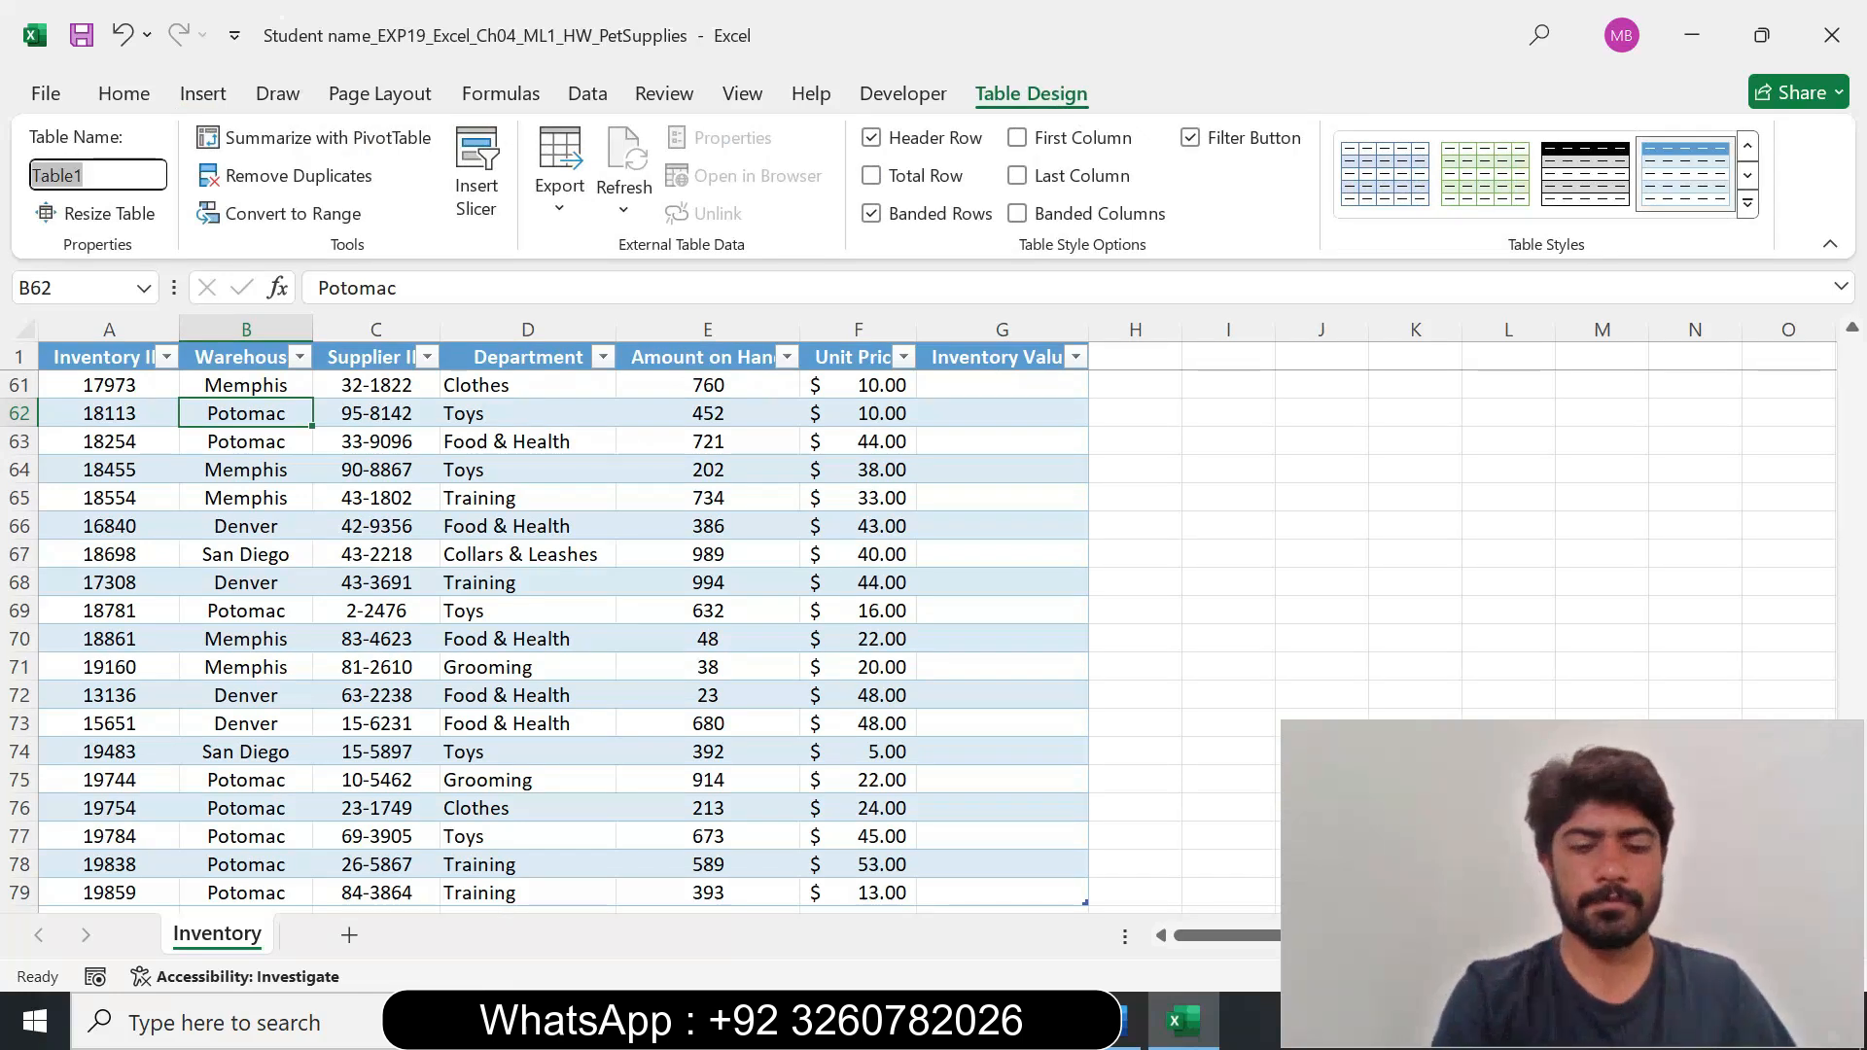
{"action": "key", "text": "ctrl+v"}
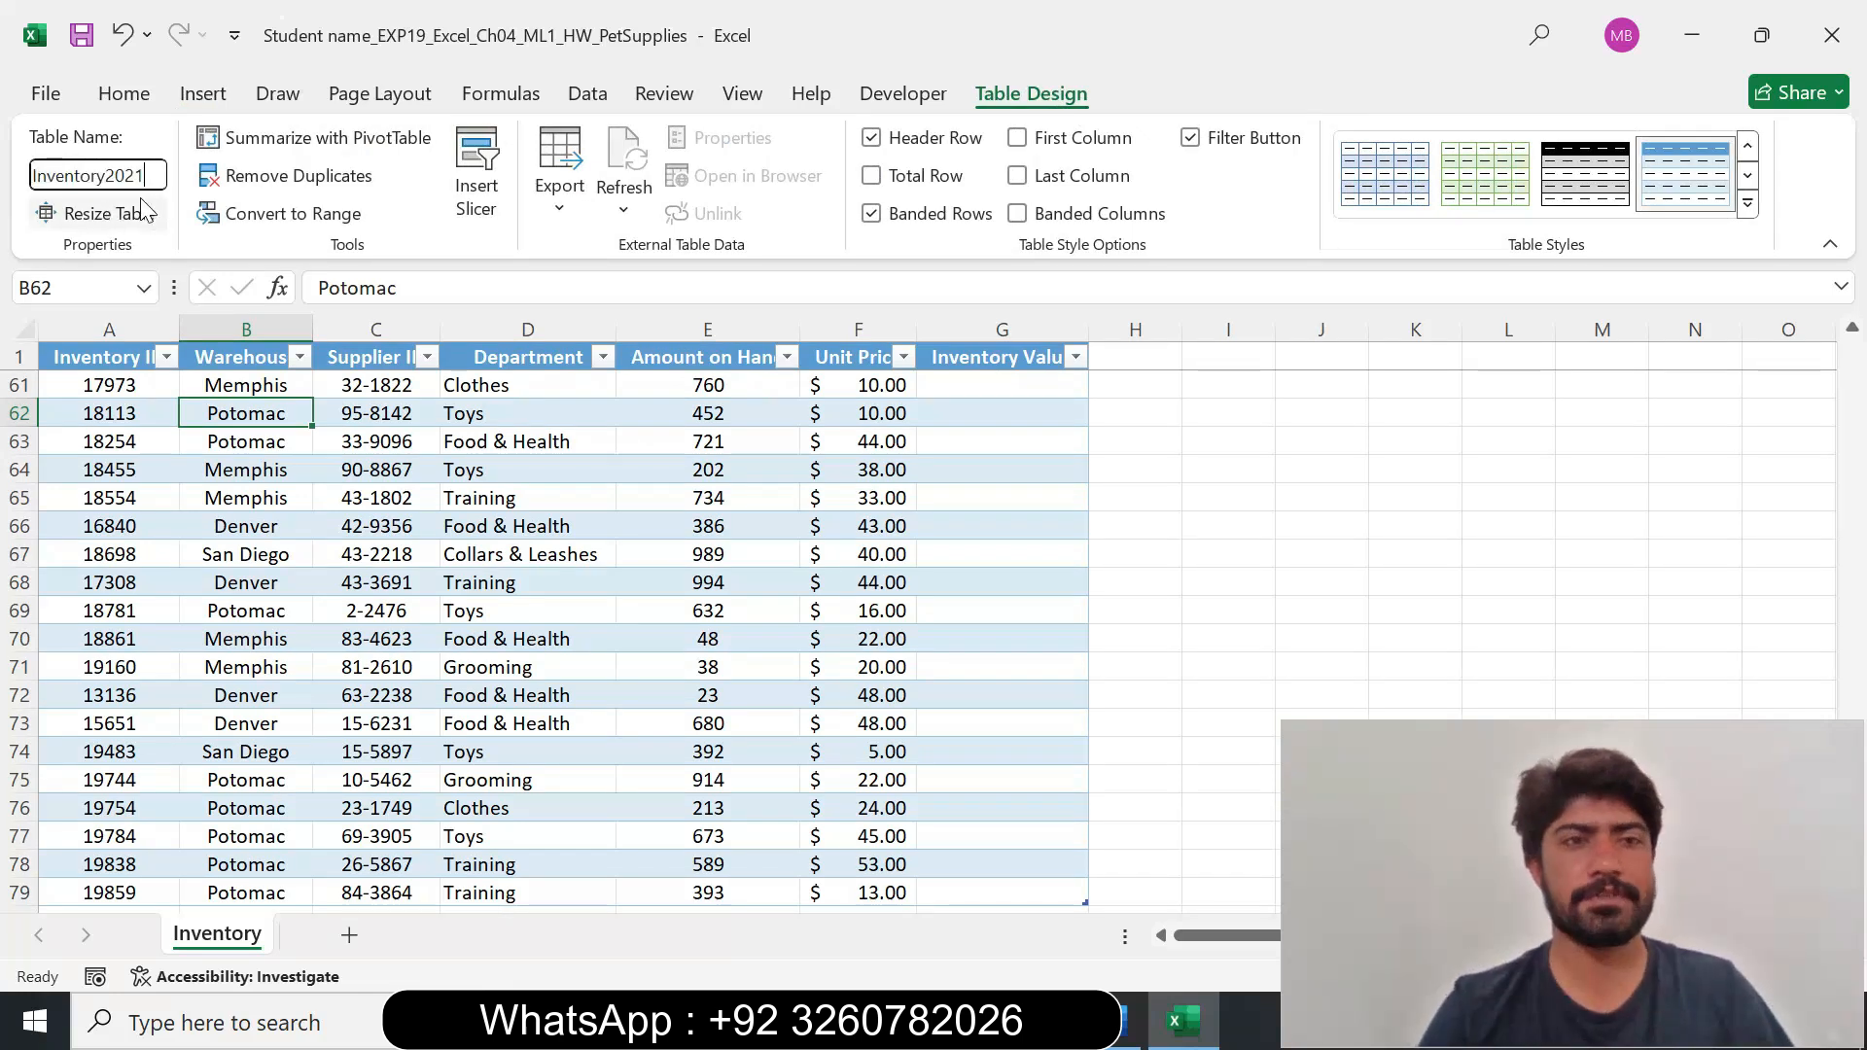
{"action": "key", "text": "Return"}
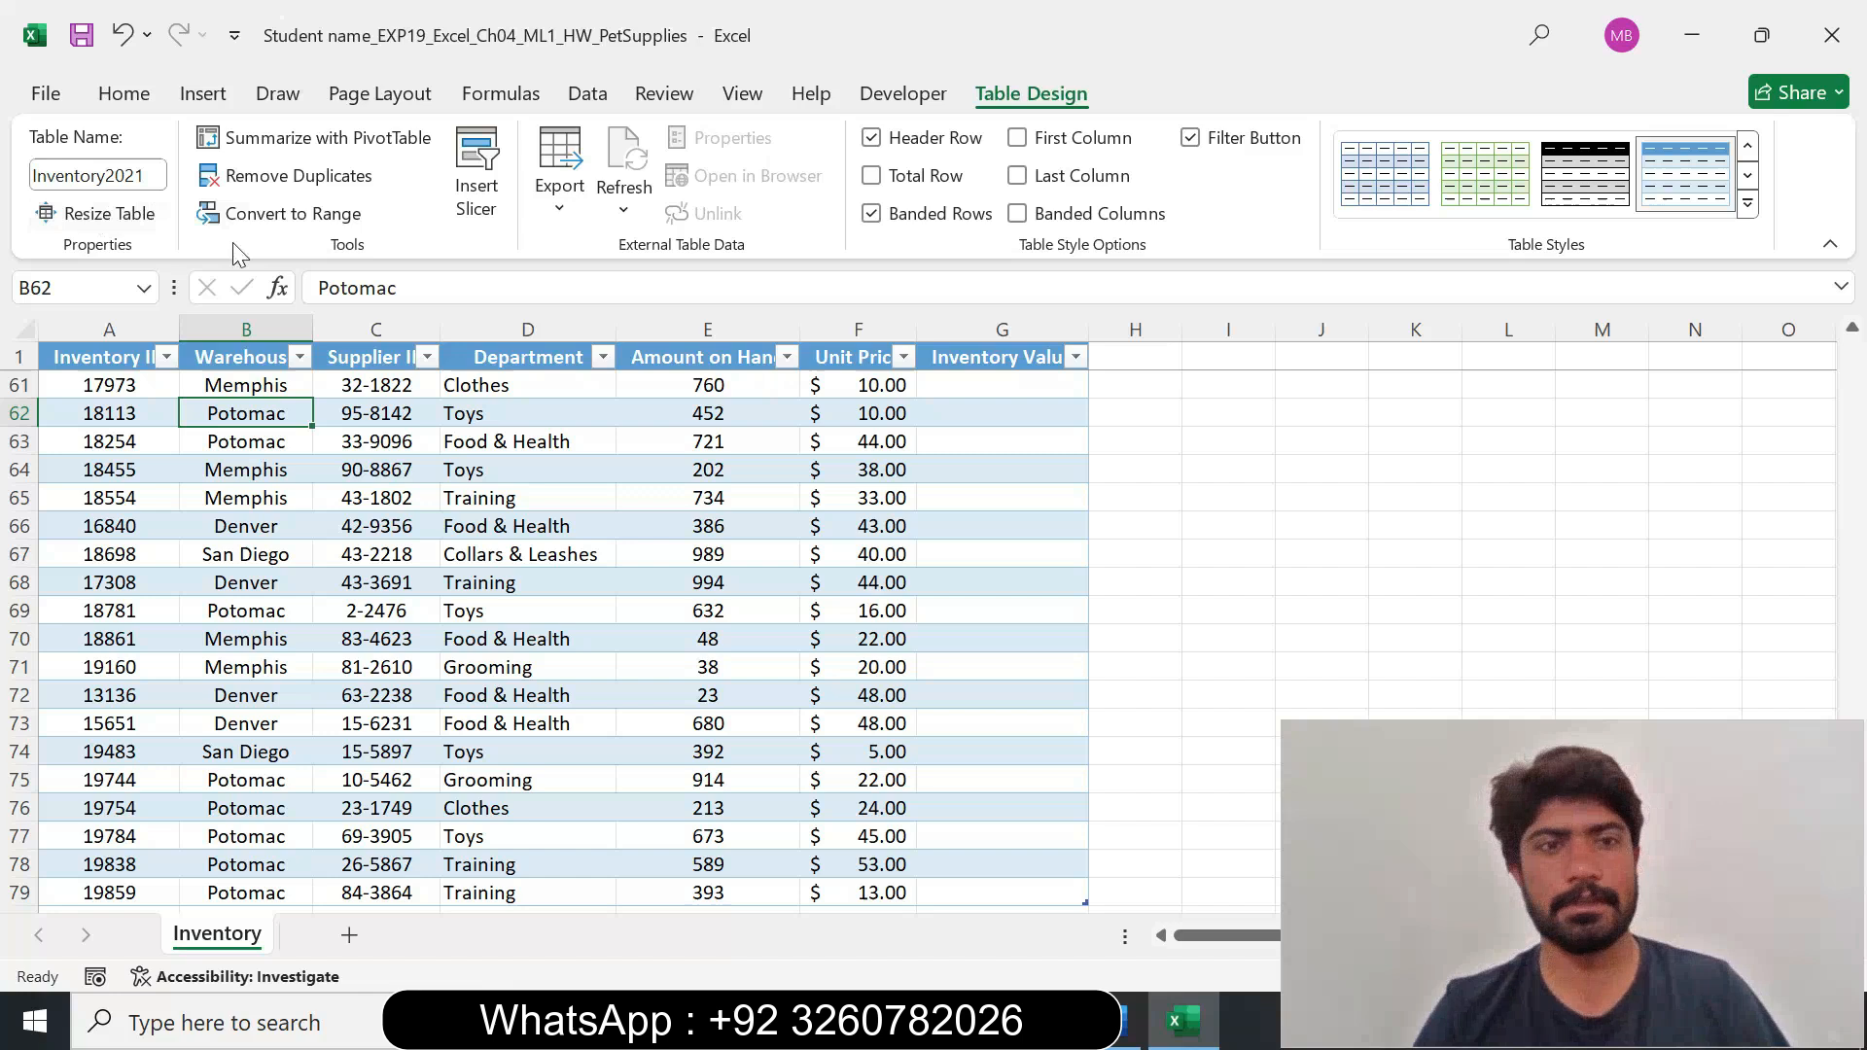
{"action": "left_click", "coordinate": [856, 554]}
Switch to the Word instructions, set the step 3 instruction text to 9 pt and remove its highlighting.
{"action": "left_click", "coordinate": [1128, 1022]}
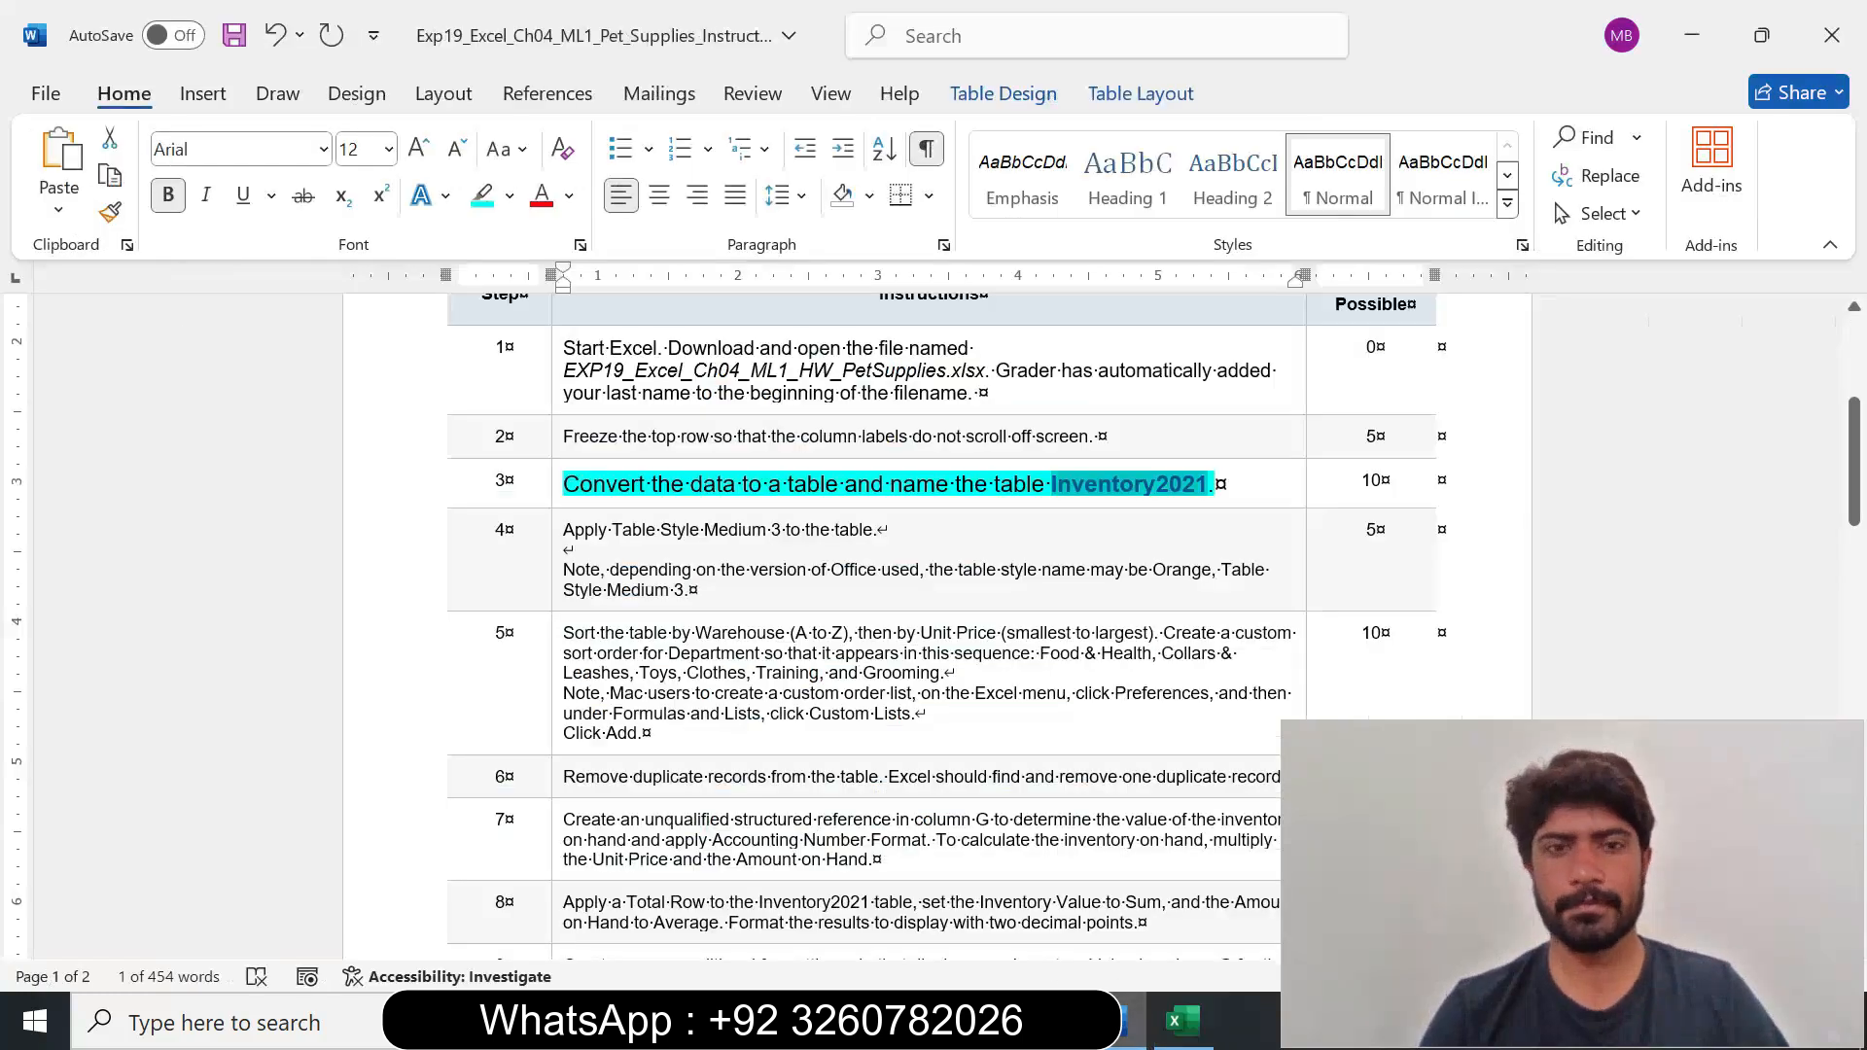
{"action": "left_click", "coordinate": [557, 494]}
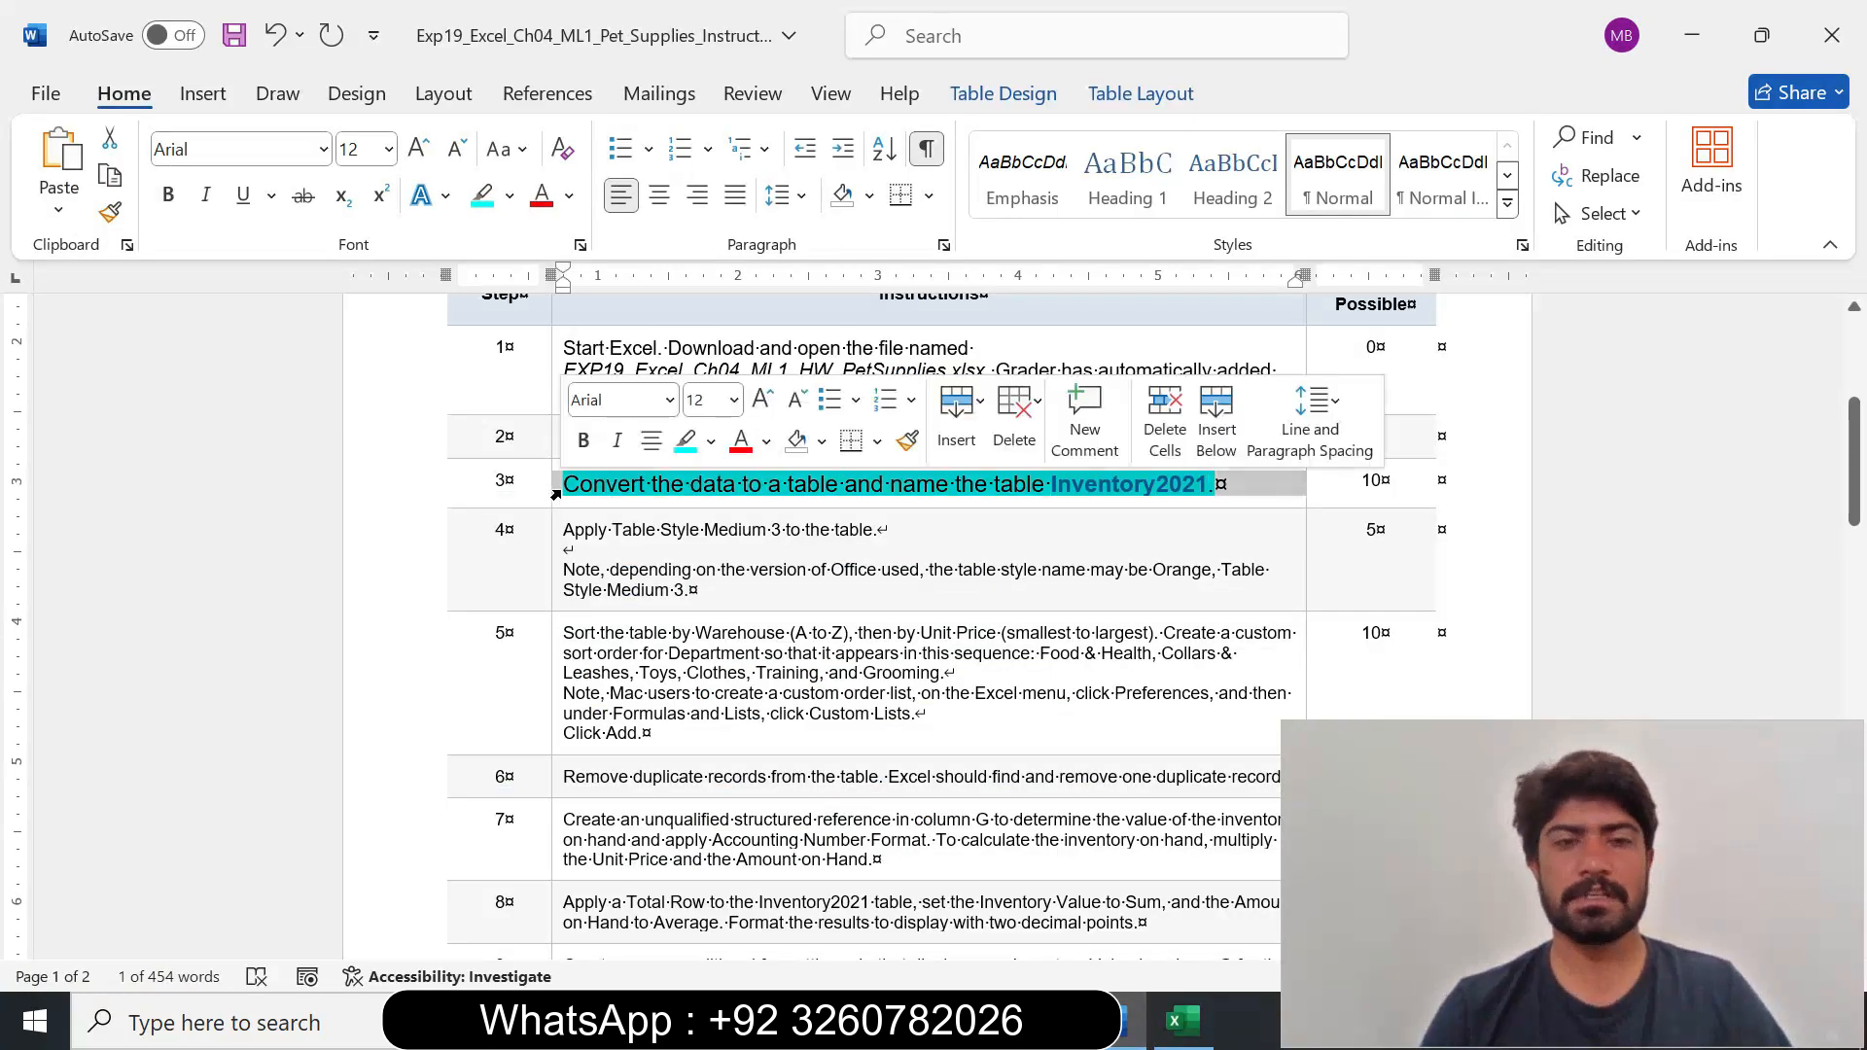
{"action": "left_click", "coordinate": [734, 400]}
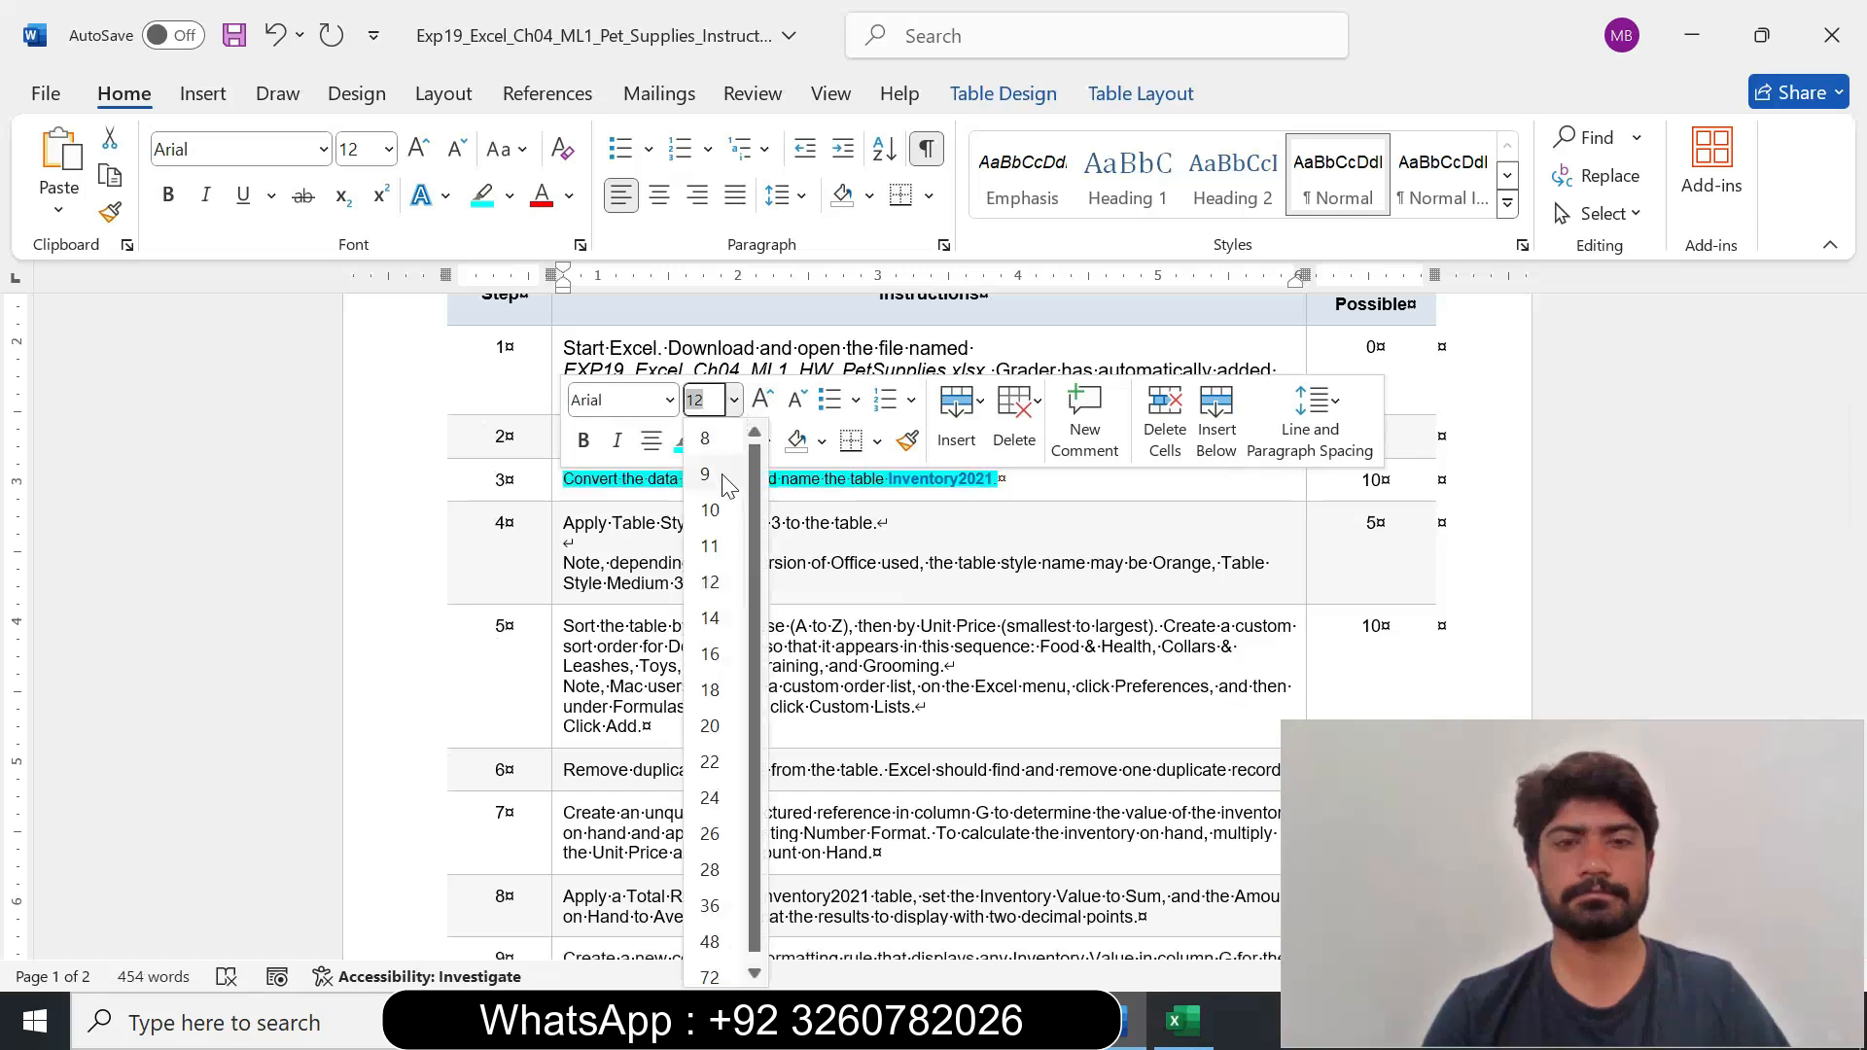
{"action": "left_click", "coordinate": [706, 474]}
{"action": "left_click", "coordinate": [710, 441]}
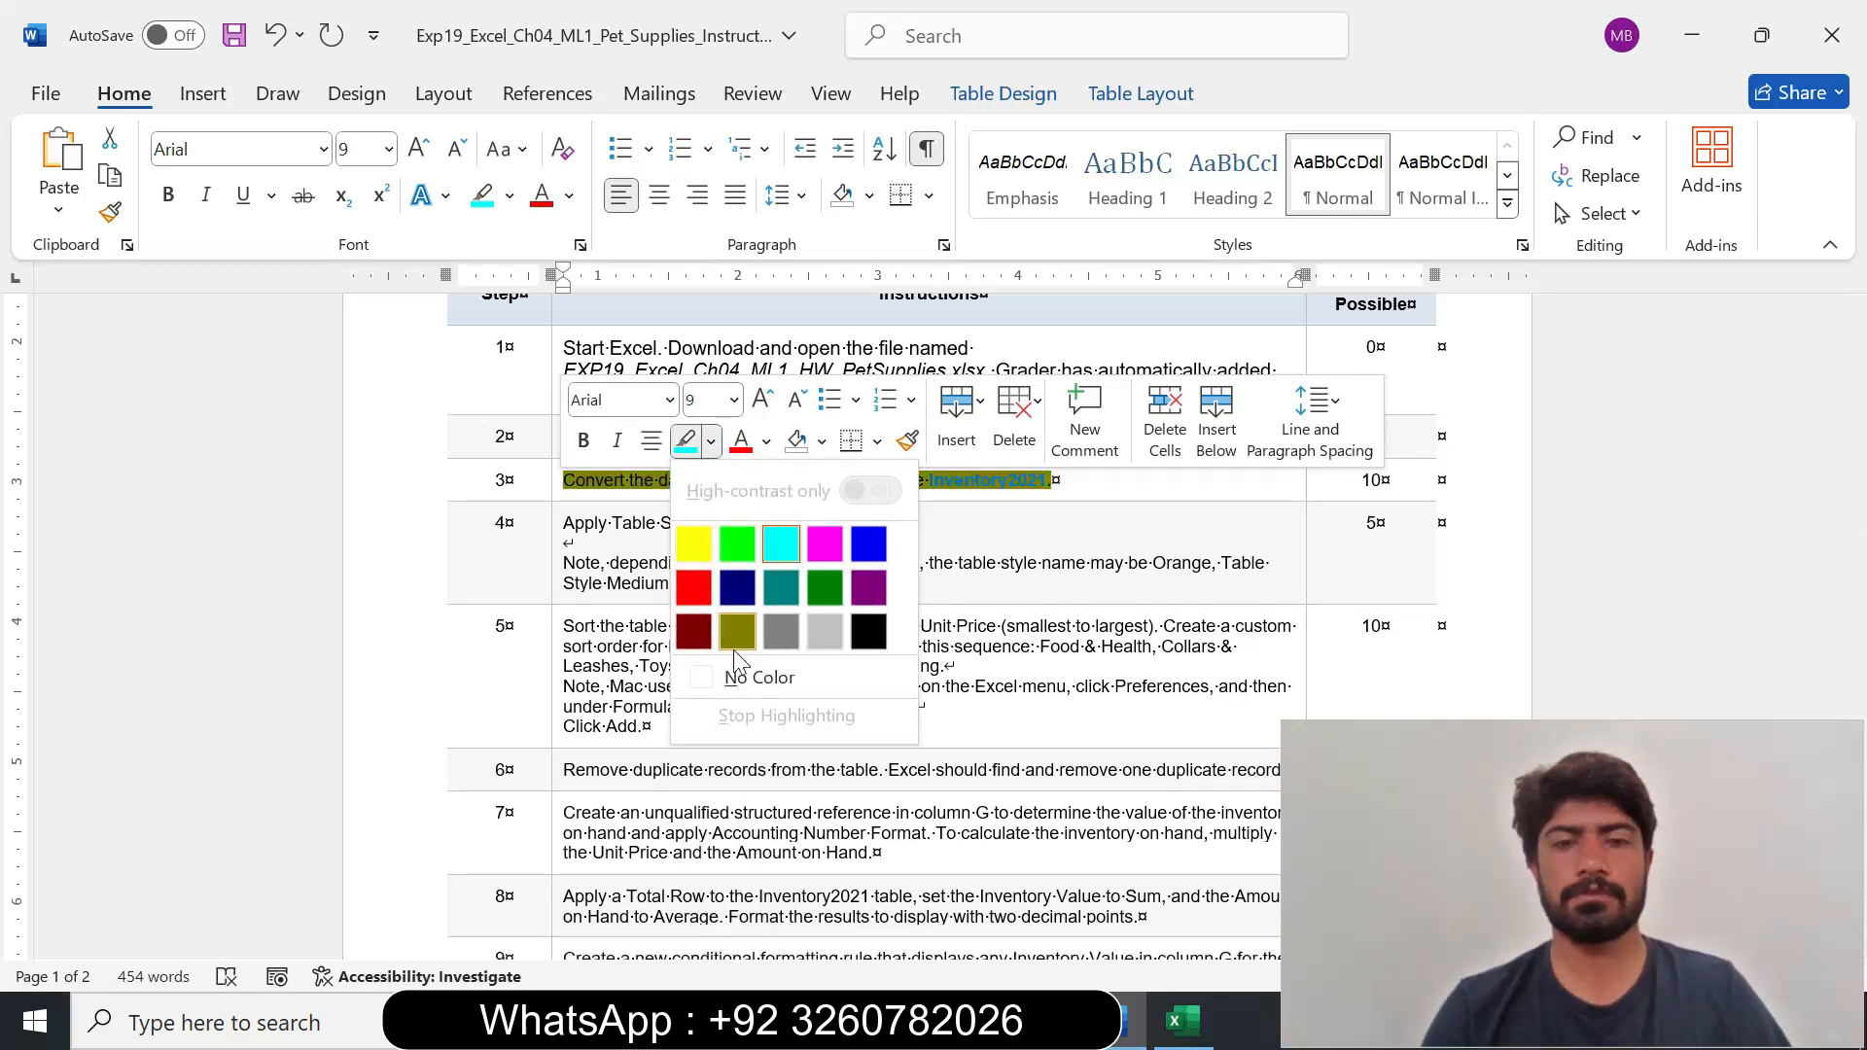
{"action": "left_click", "coordinate": [754, 678]}
Set the step 4 instruction about applying Table Style Medium 3 to 14 pt and highlight it in turquoise.
{"action": "left_click_drag", "start_coordinate": [1853, 477], "coordinate": [1853, 504]}
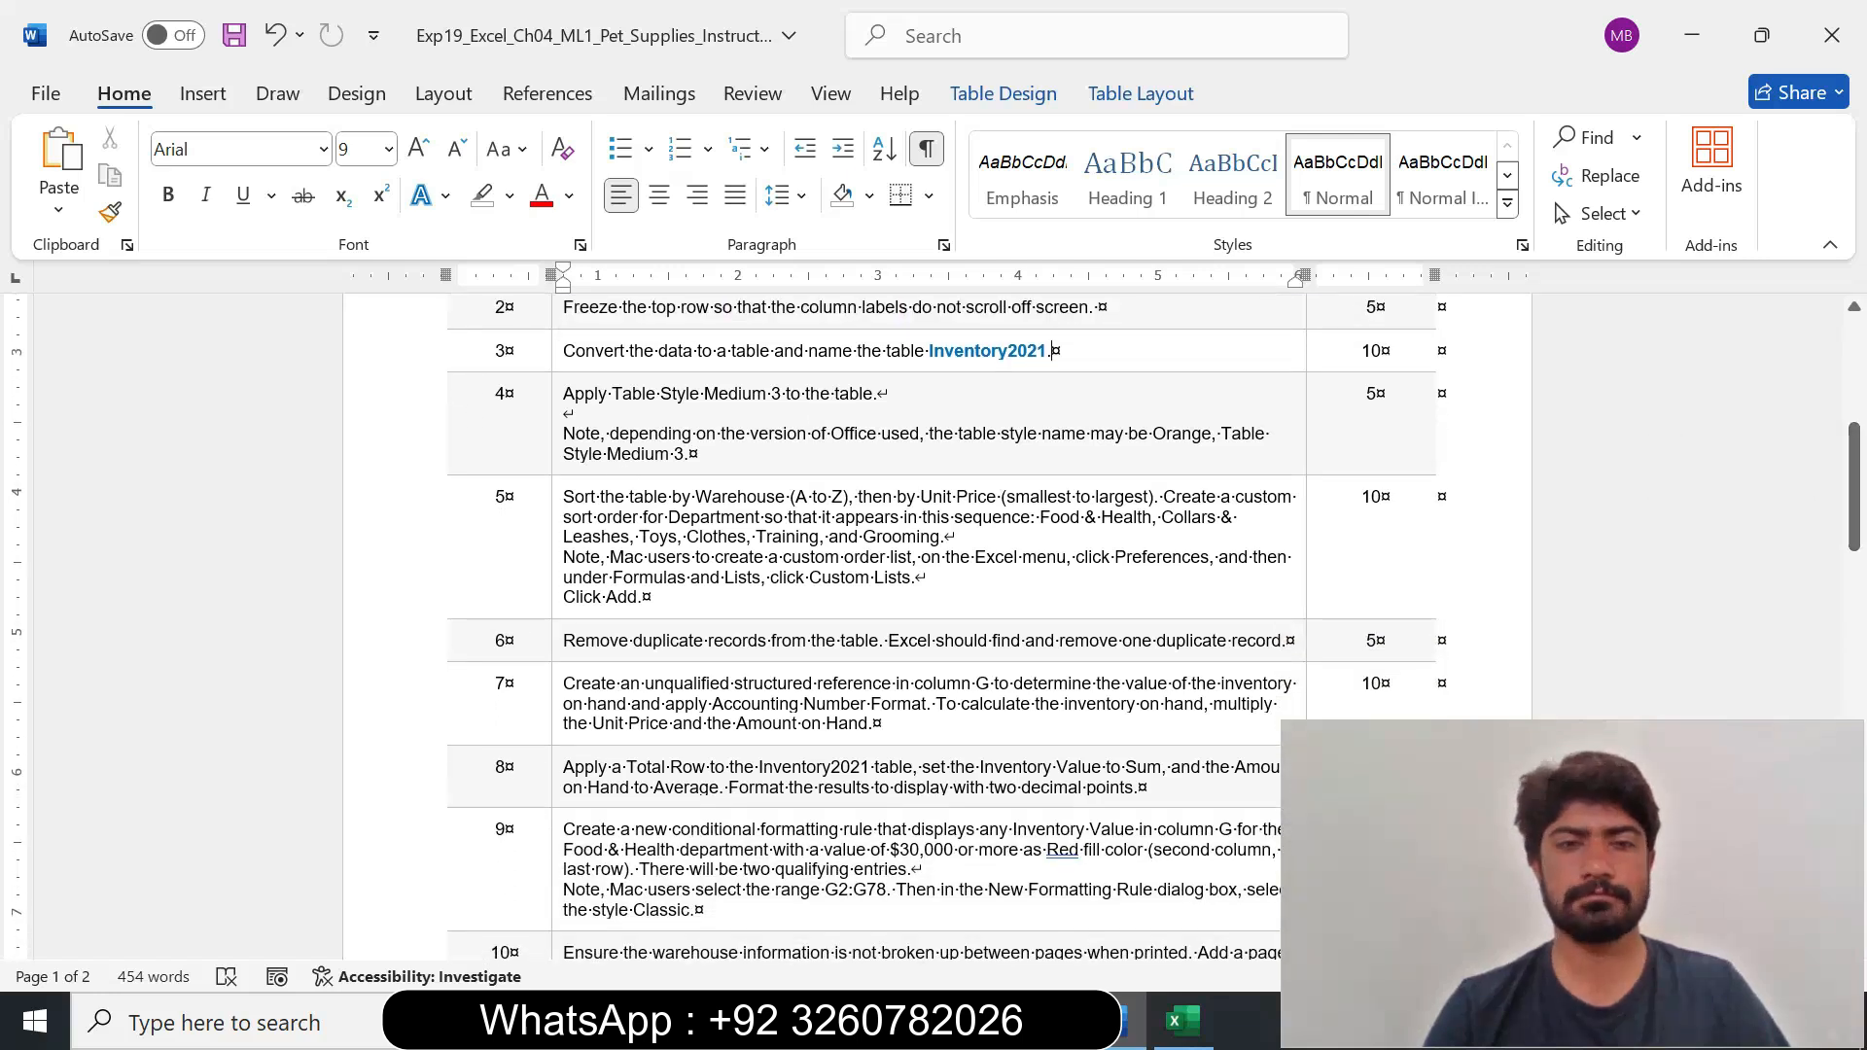
{"action": "left_click", "coordinate": [556, 463]}
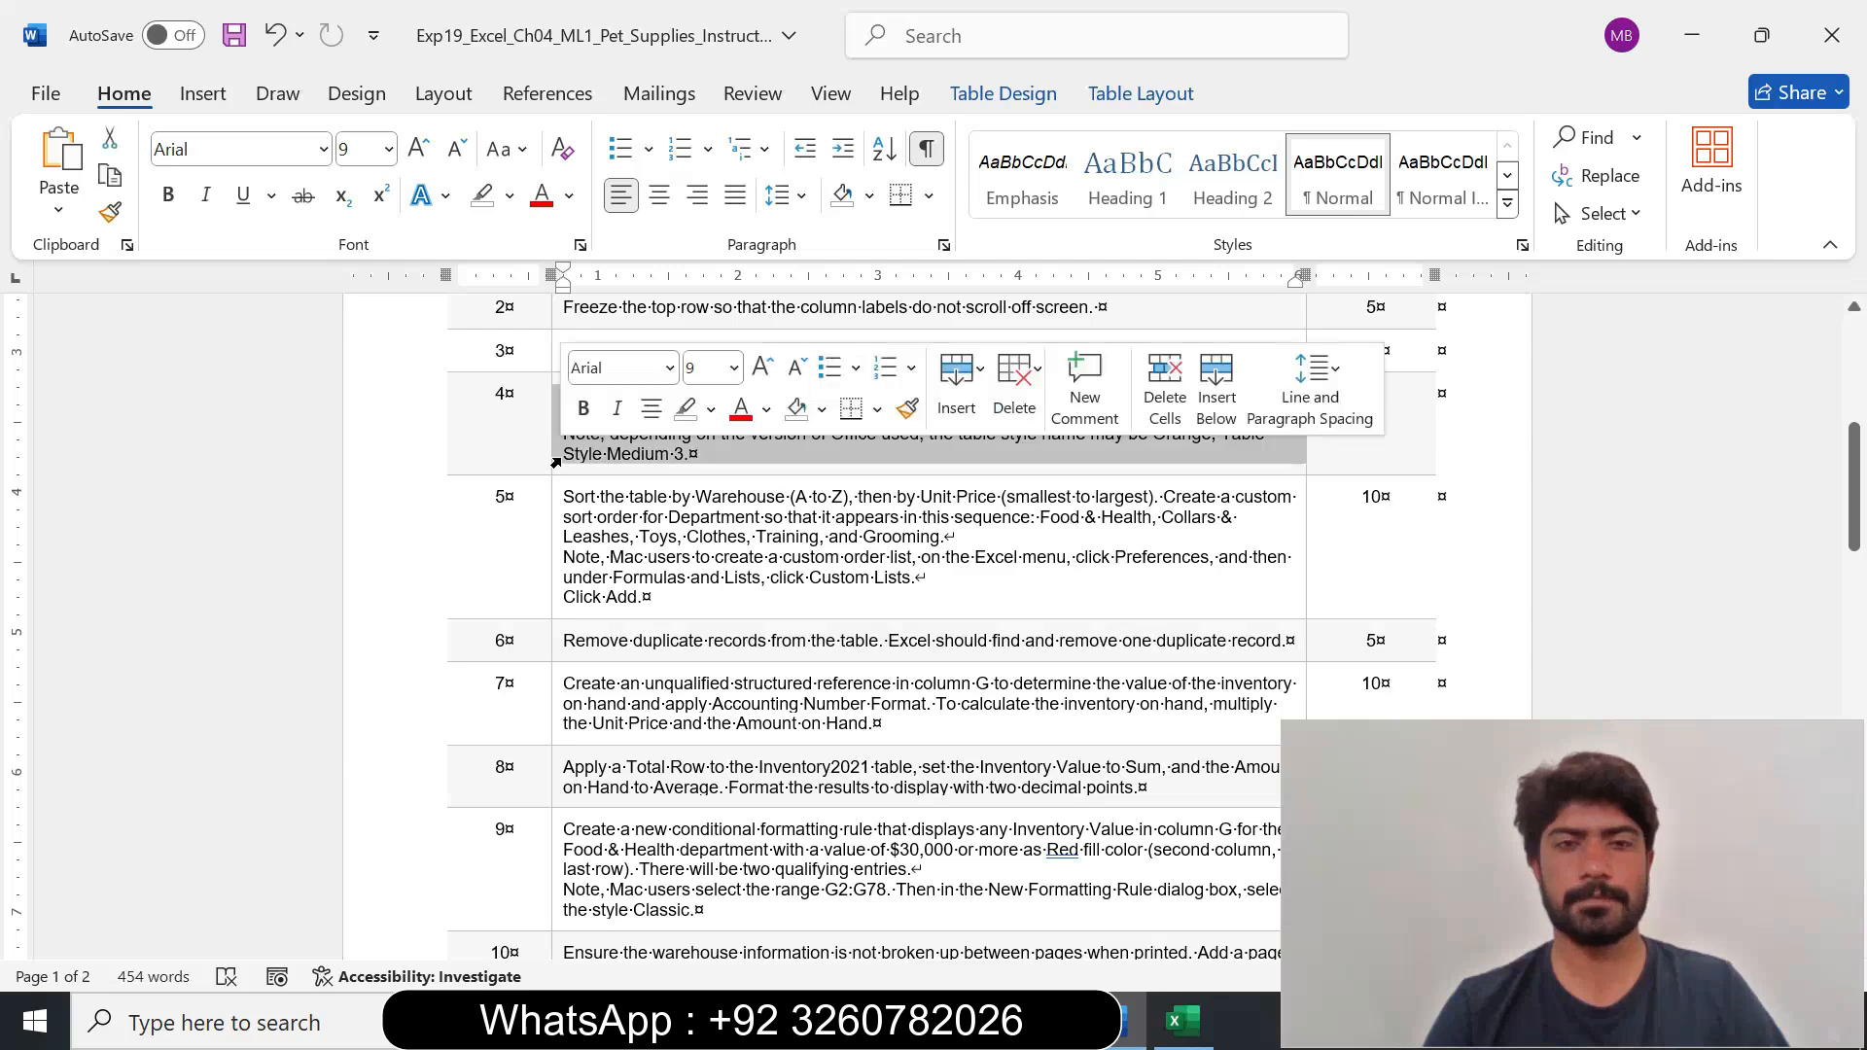
{"action": "left_click", "coordinate": [734, 368]}
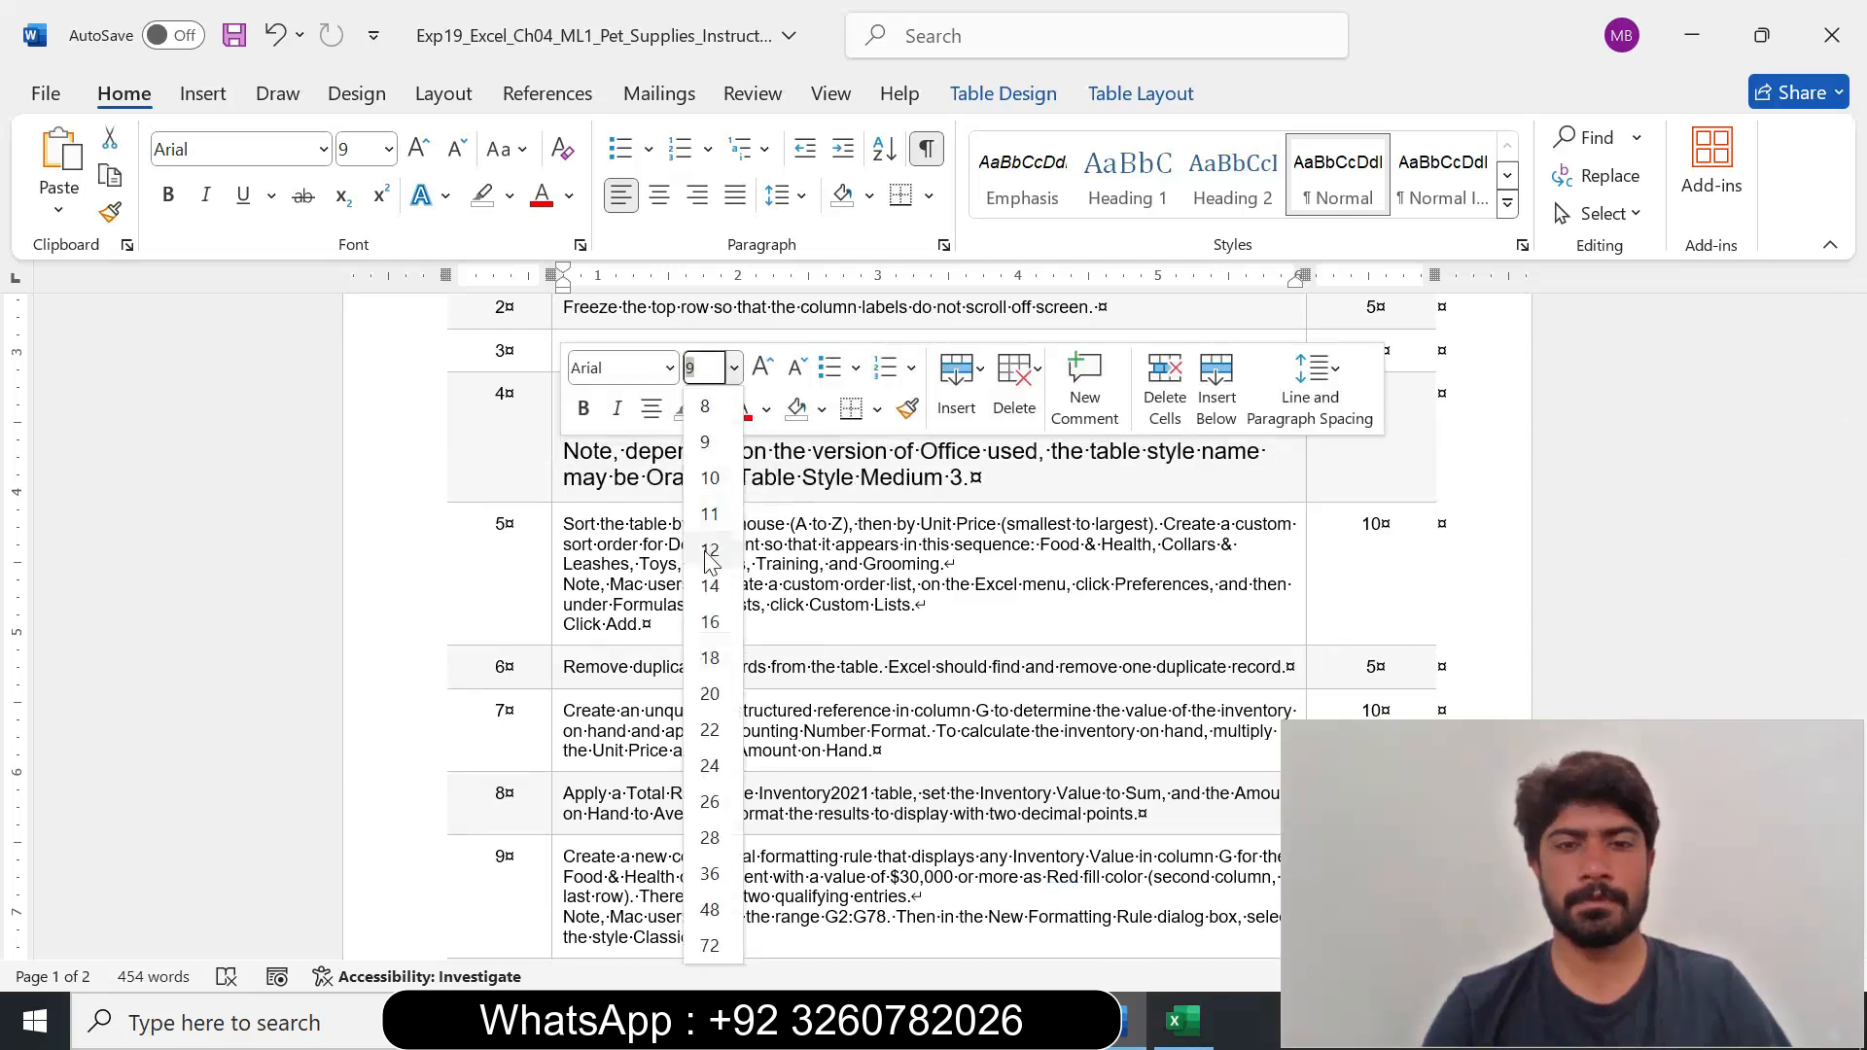
{"action": "left_click", "coordinate": [708, 533]}
{"action": "left_click", "coordinate": [711, 408]}
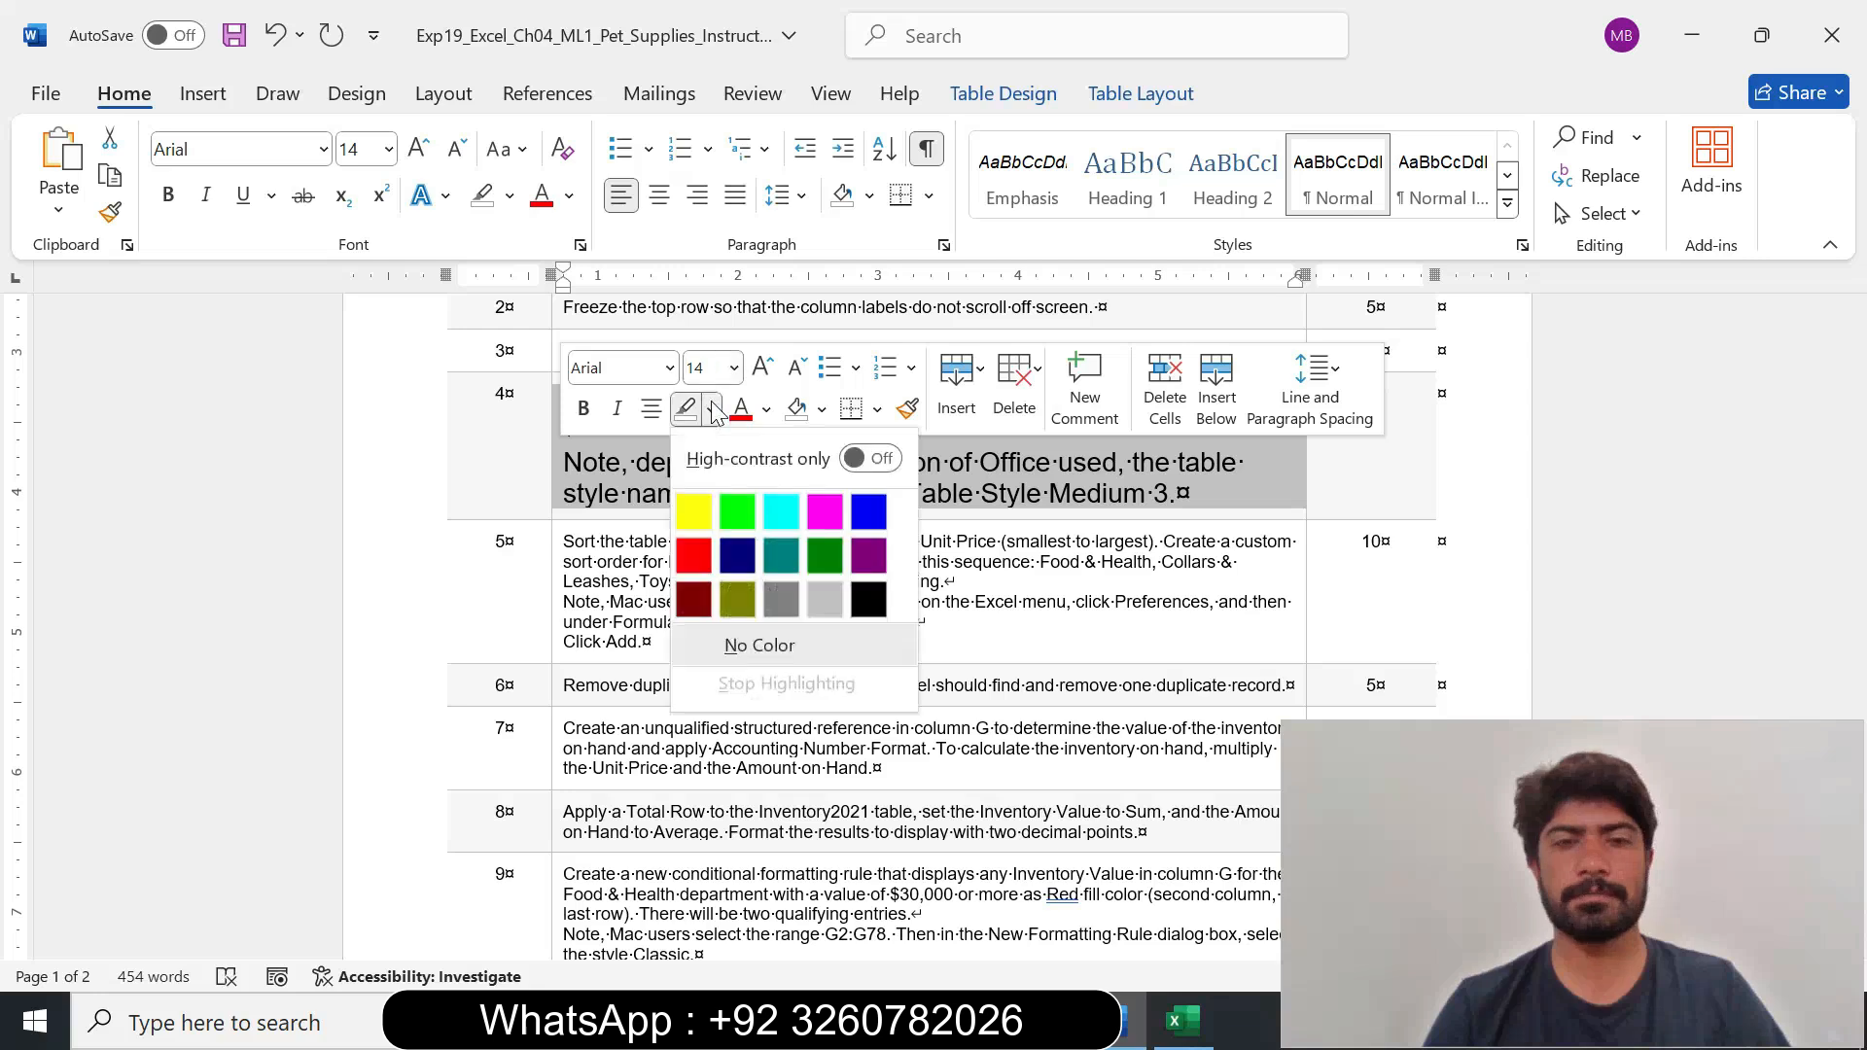
{"action": "left_click", "coordinate": [721, 504]}
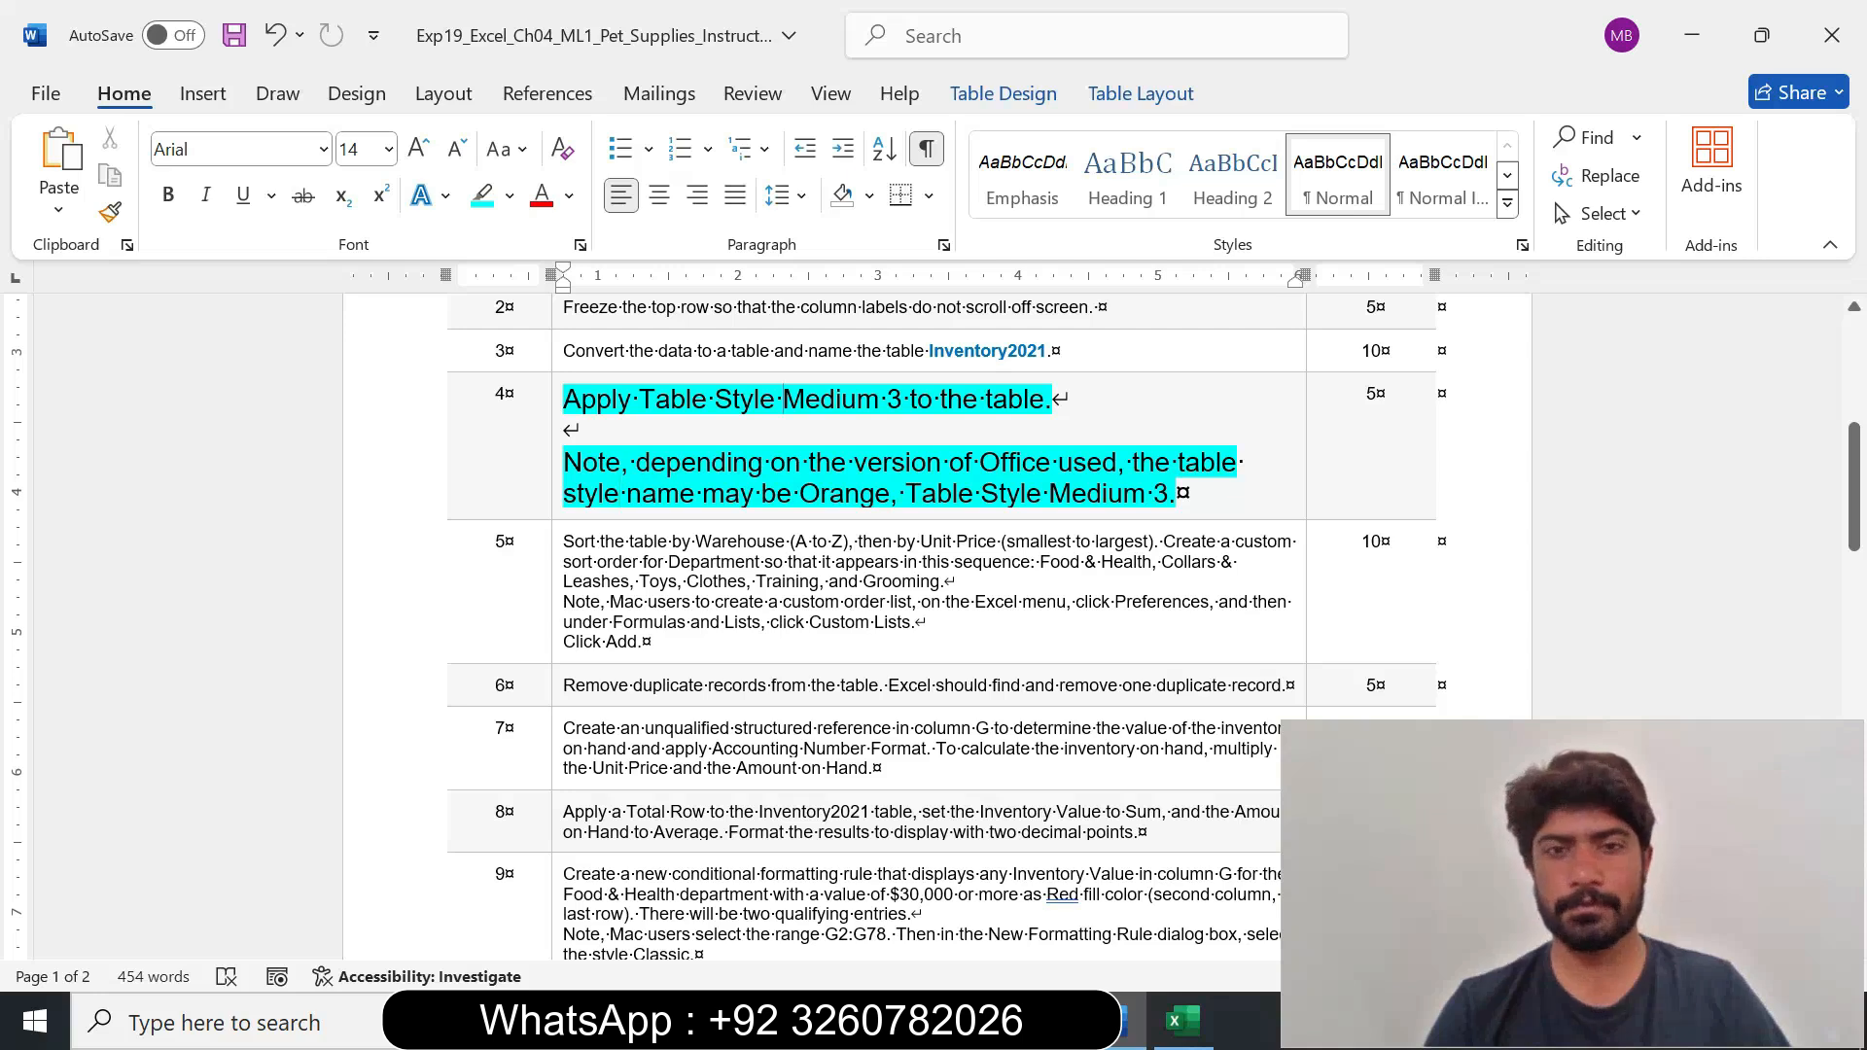
Switch to Excel and browse the styles available for the Inventory2021 table, checking the style name in Word's step 4 instruction.
{"action": "left_click_drag", "start_coordinate": [784, 399], "coordinate": [1049, 400]}
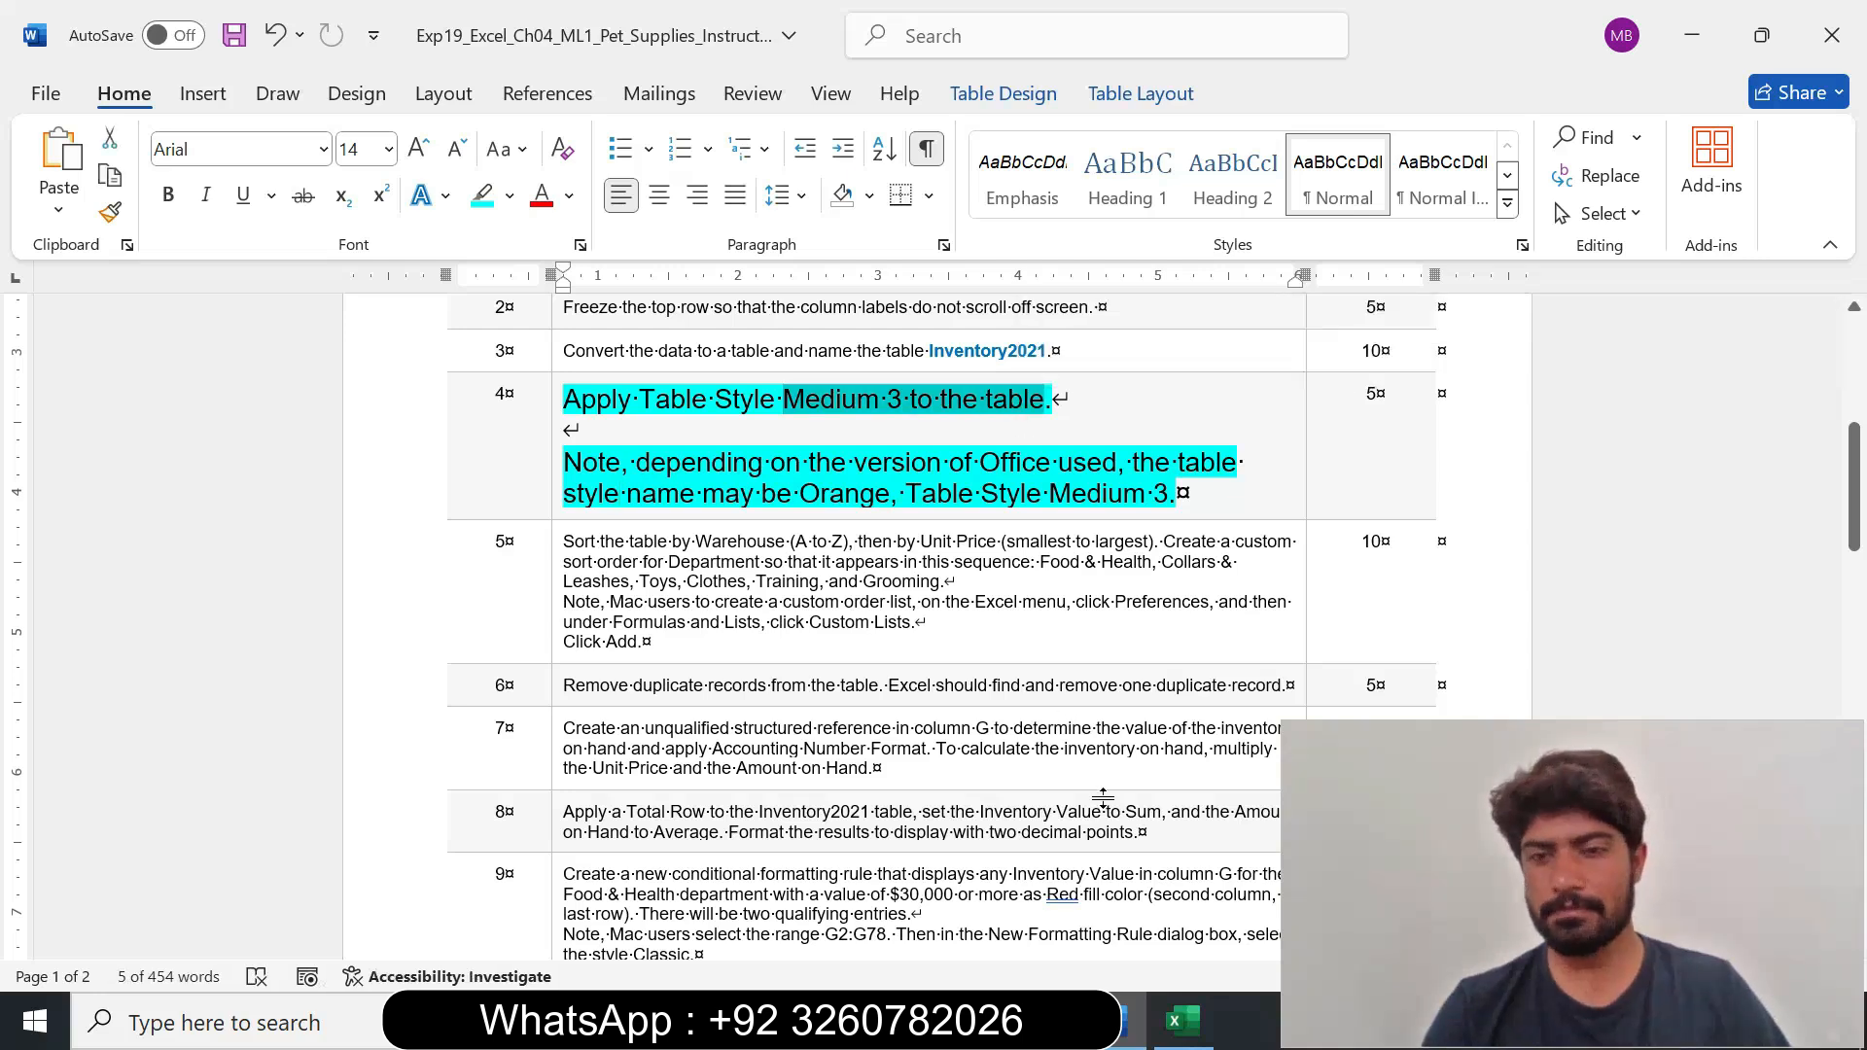
{"action": "left_click_drag", "start_coordinate": [1417, 814], "coordinate": [1534, 805]}
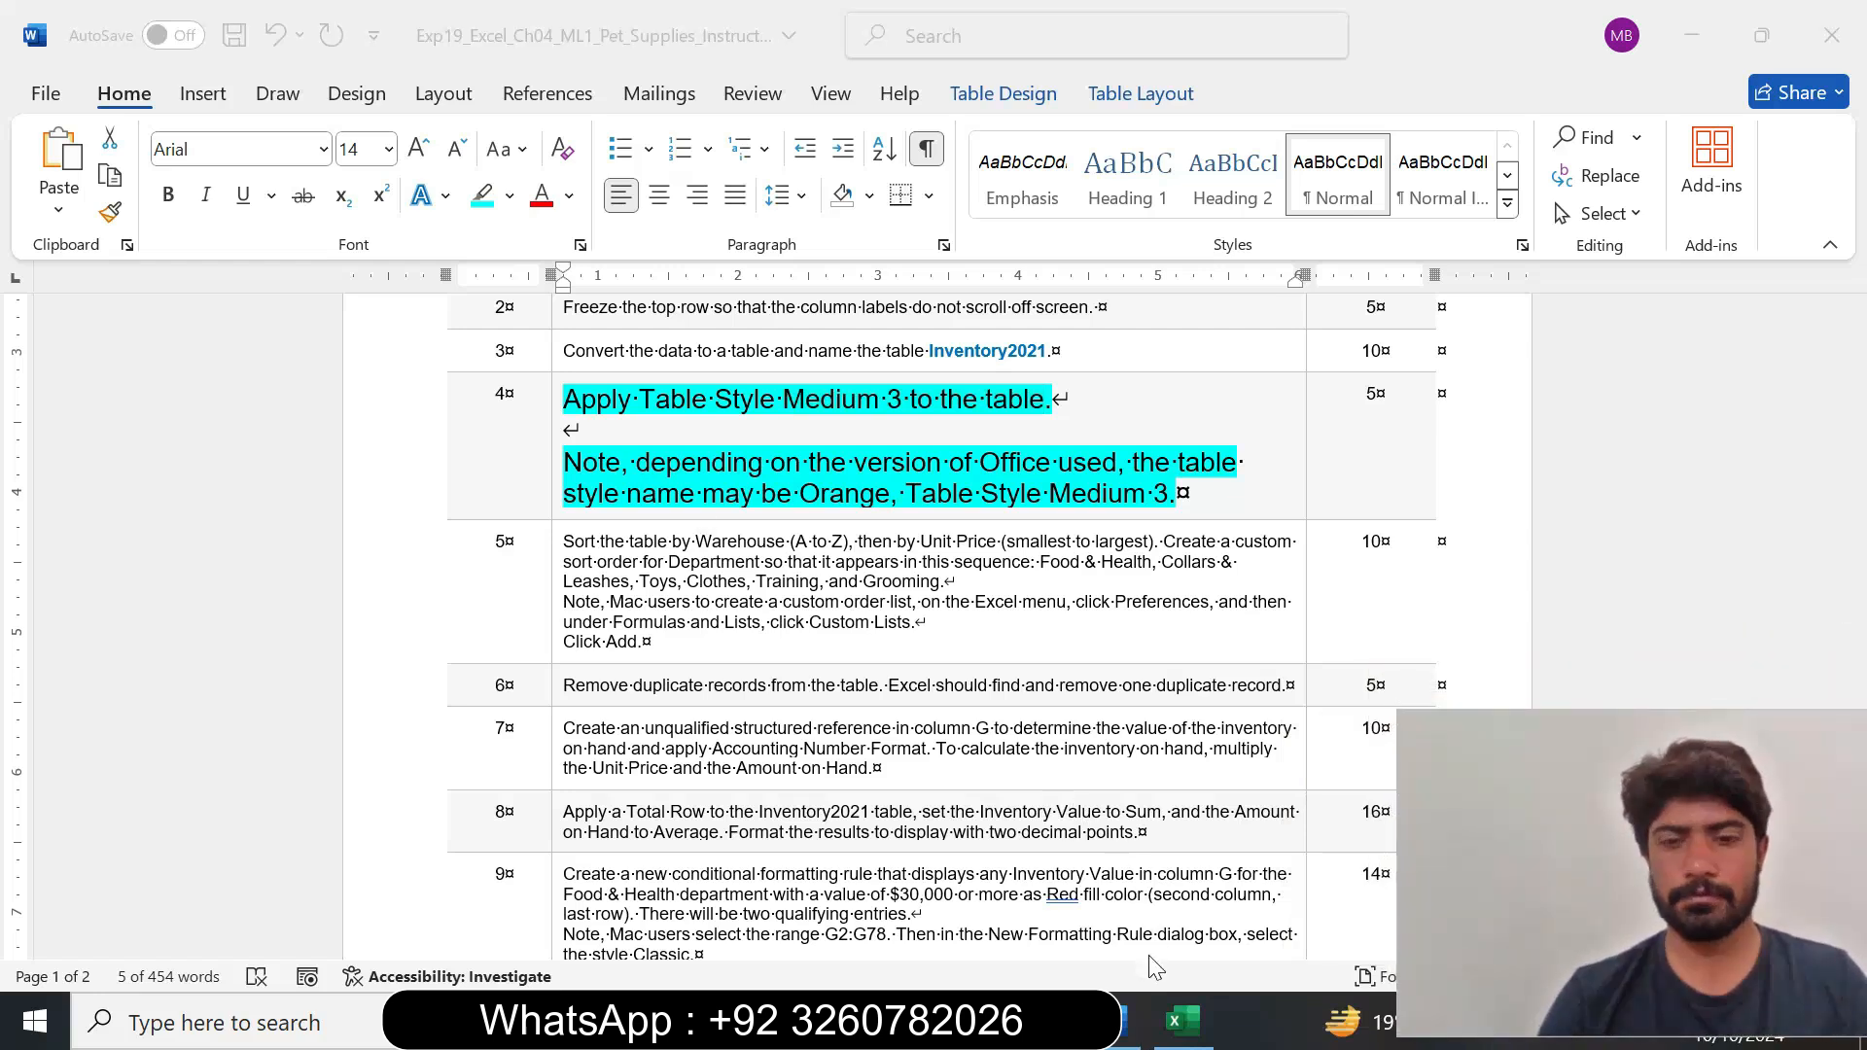
{"action": "left_click", "coordinate": [1178, 1021]}
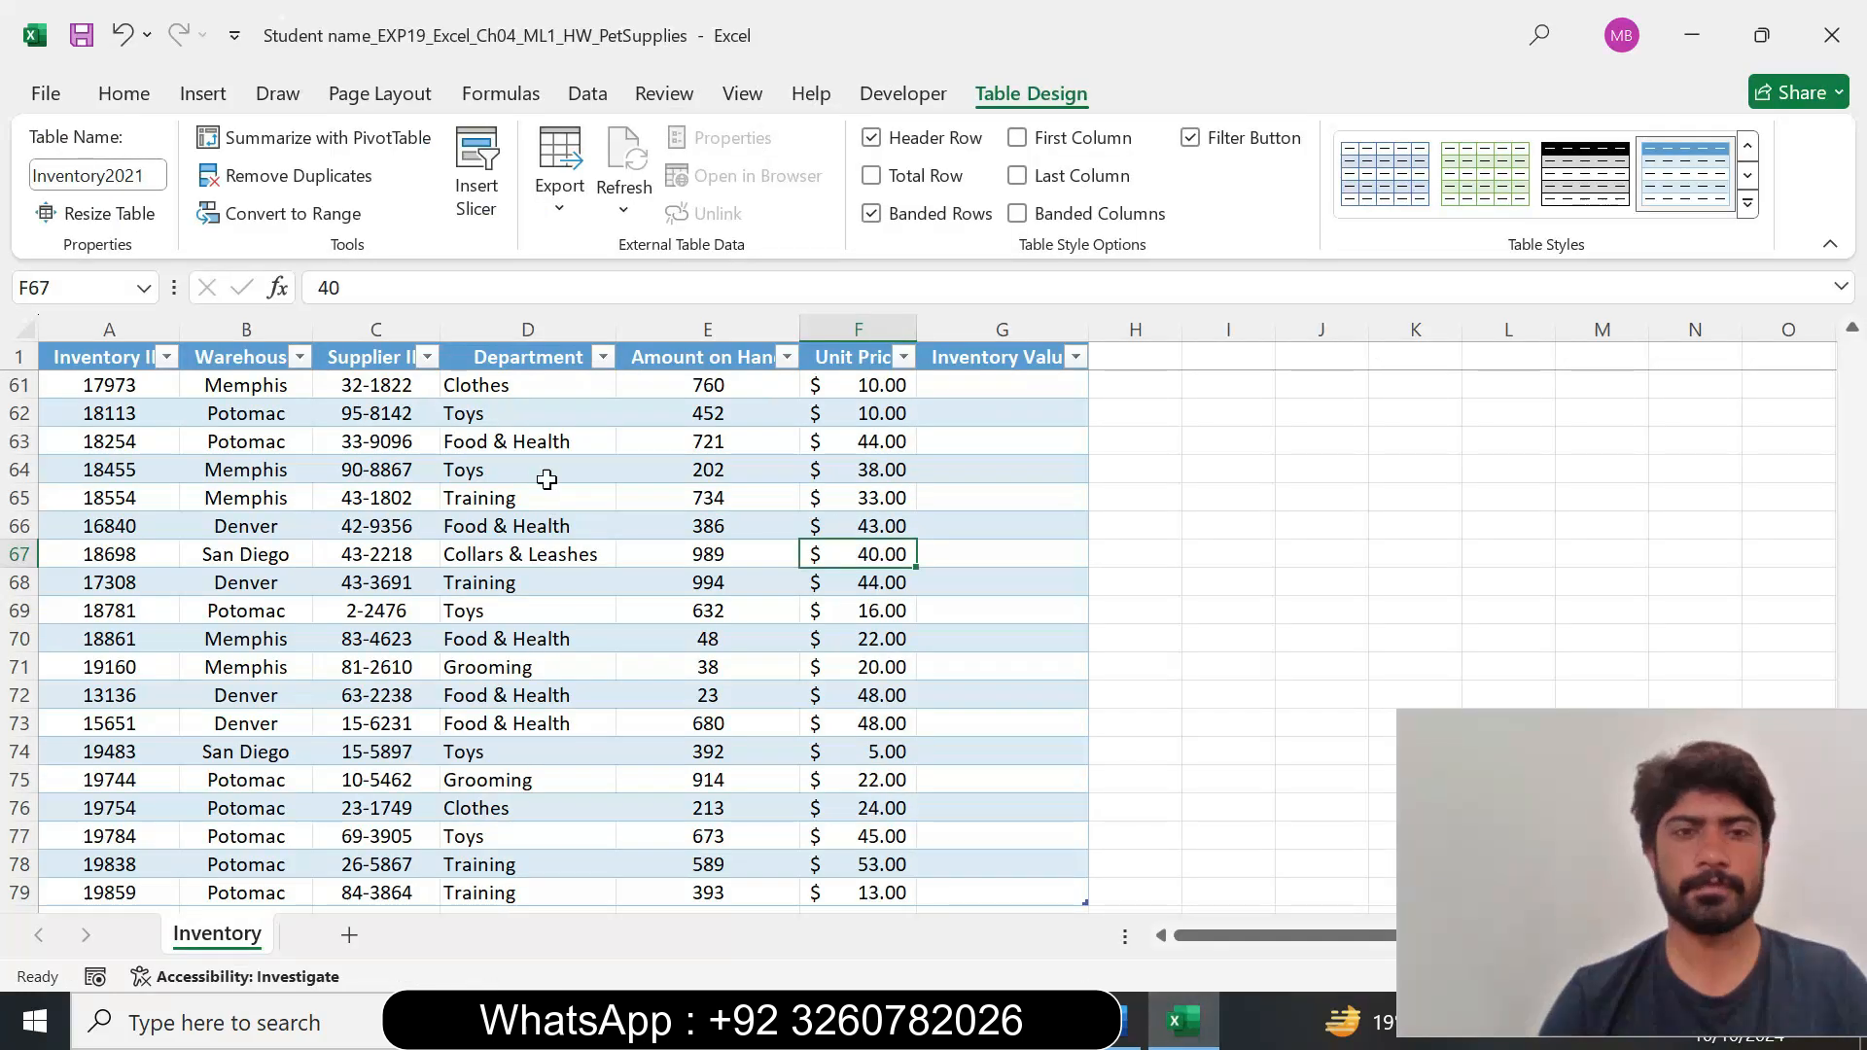
{"action": "left_click", "coordinate": [541, 473]}
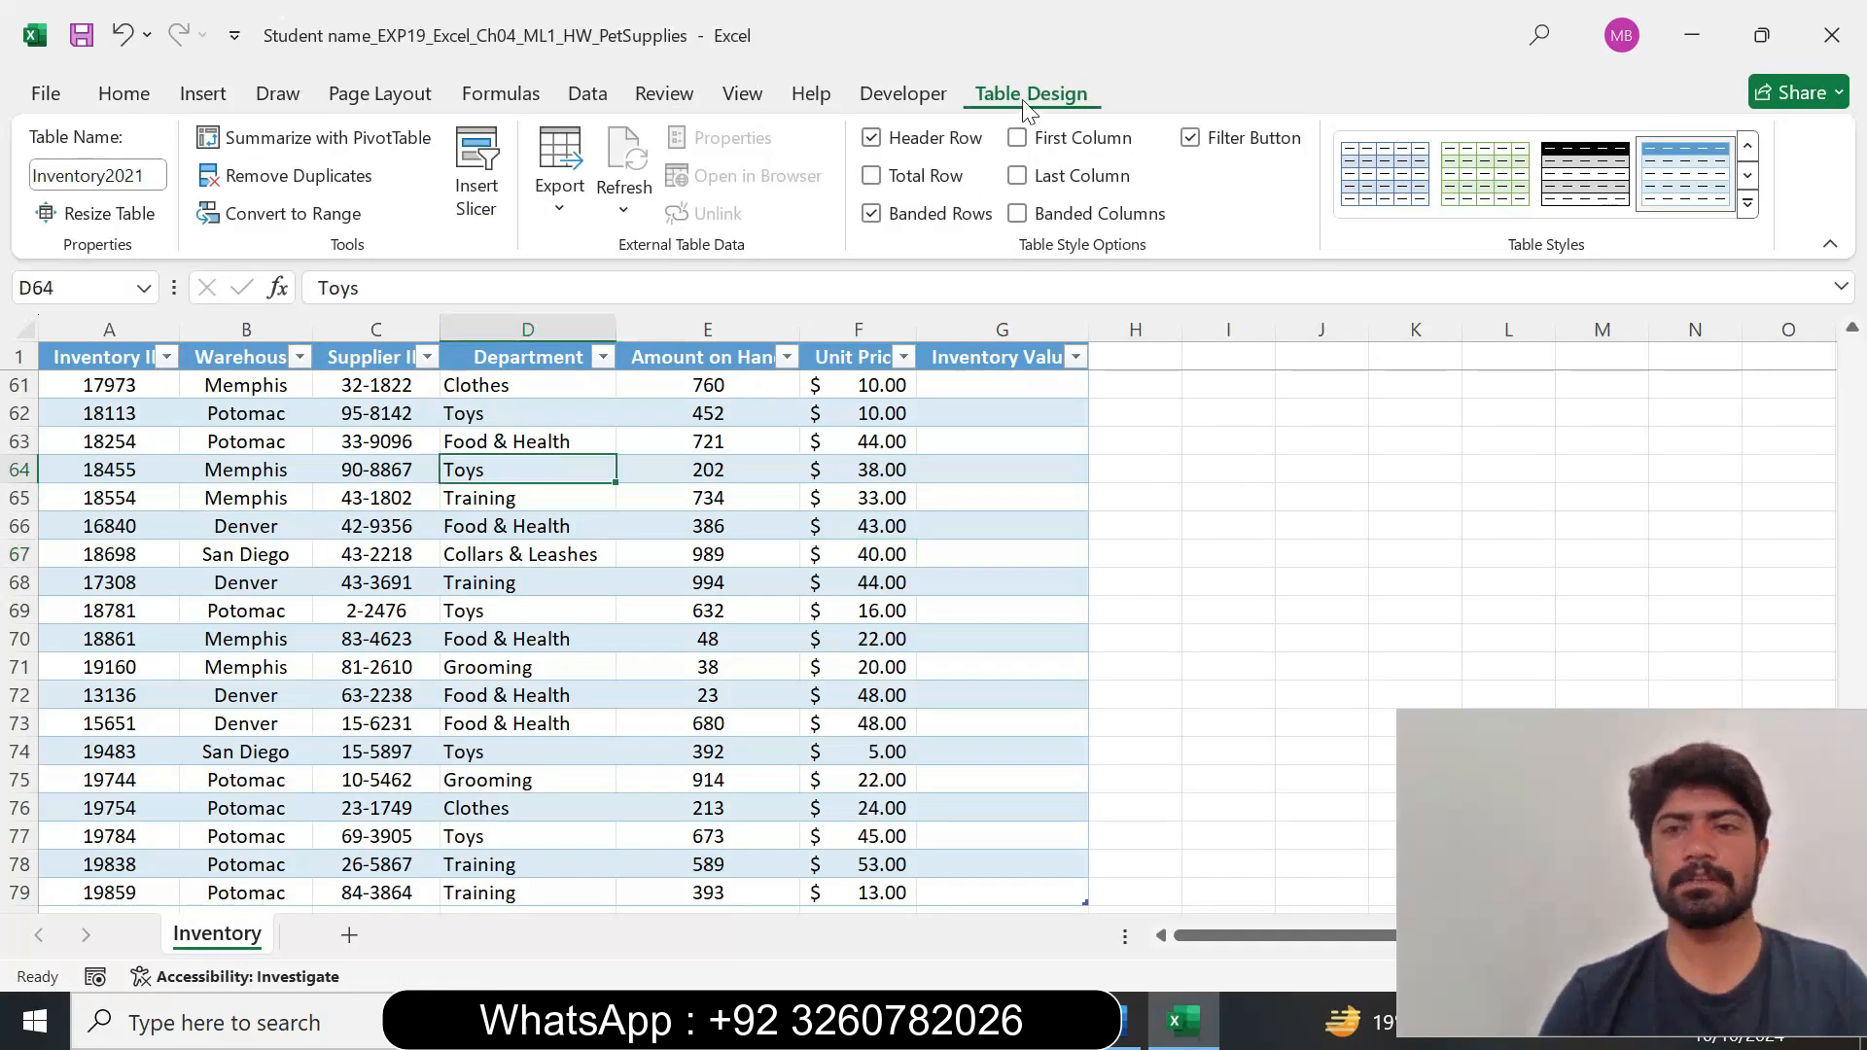
{"action": "left_click", "coordinate": [1748, 203]}
{"action": "left_click", "coordinate": [1126, 1023]}
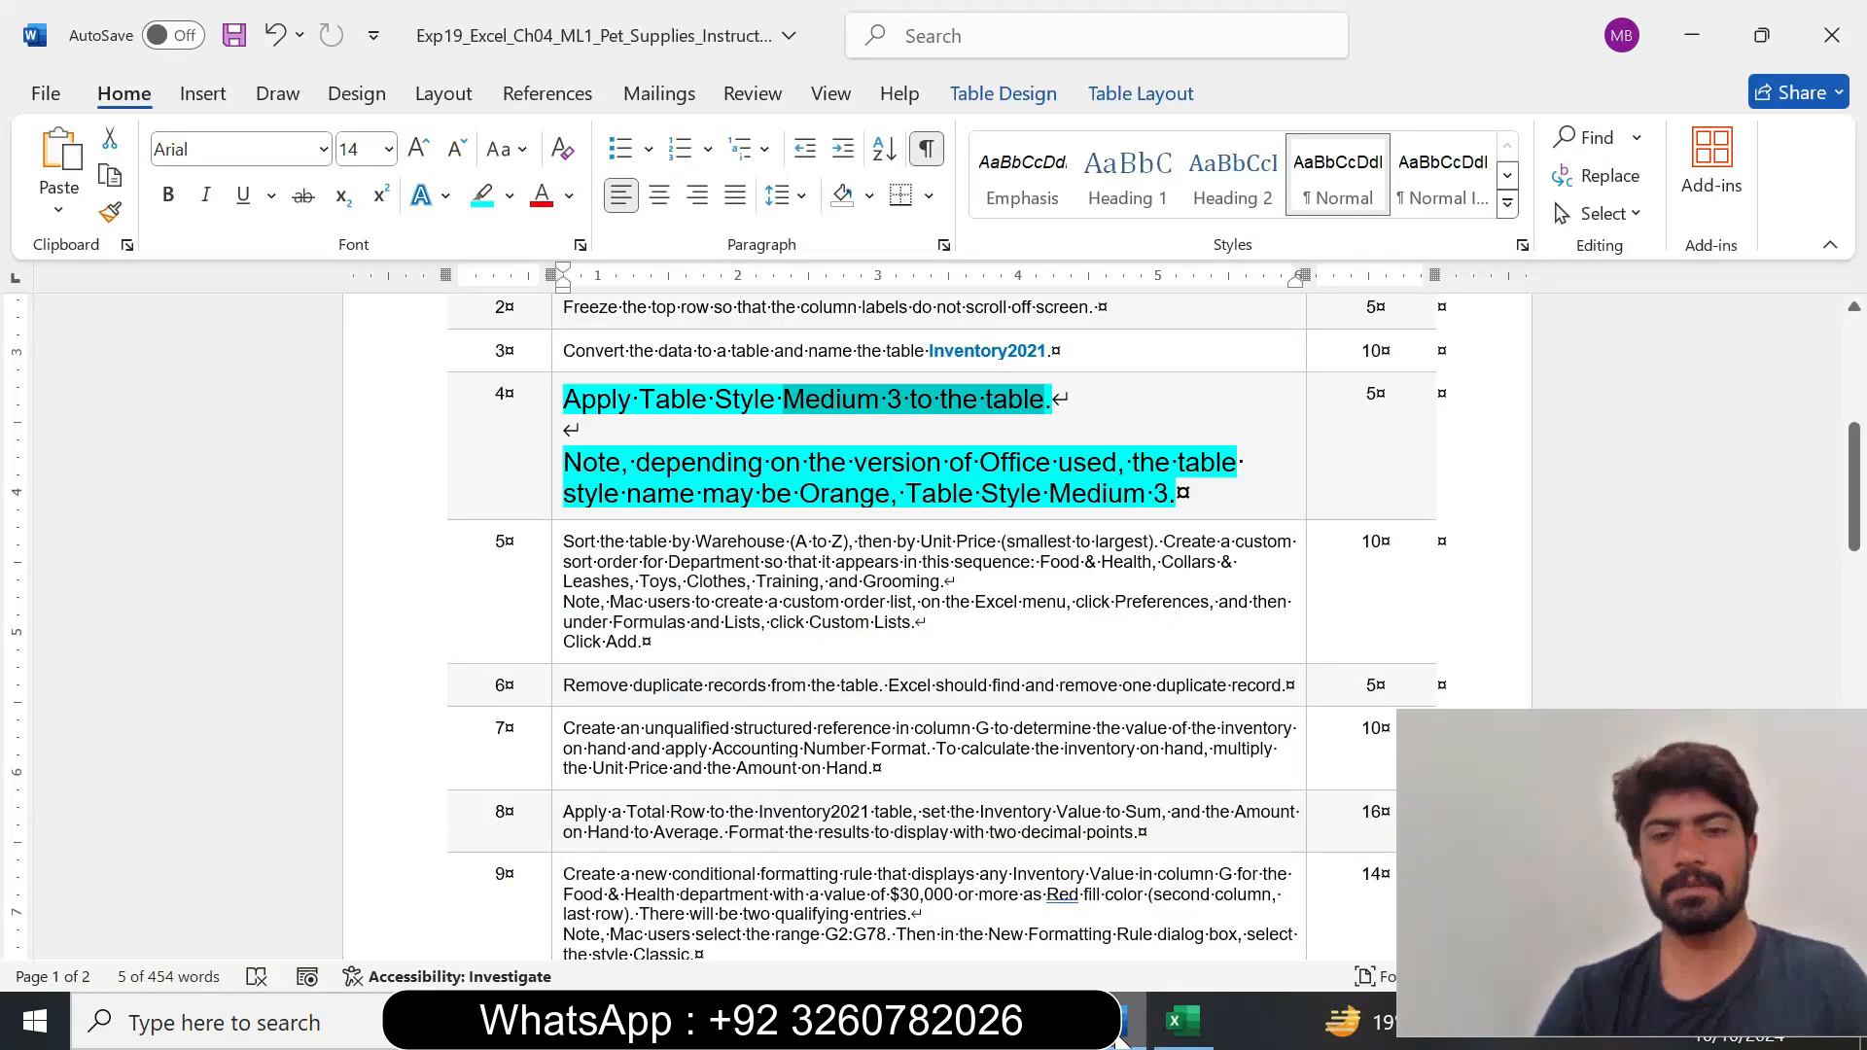
{"action": "left_click", "coordinate": [1183, 1023]}
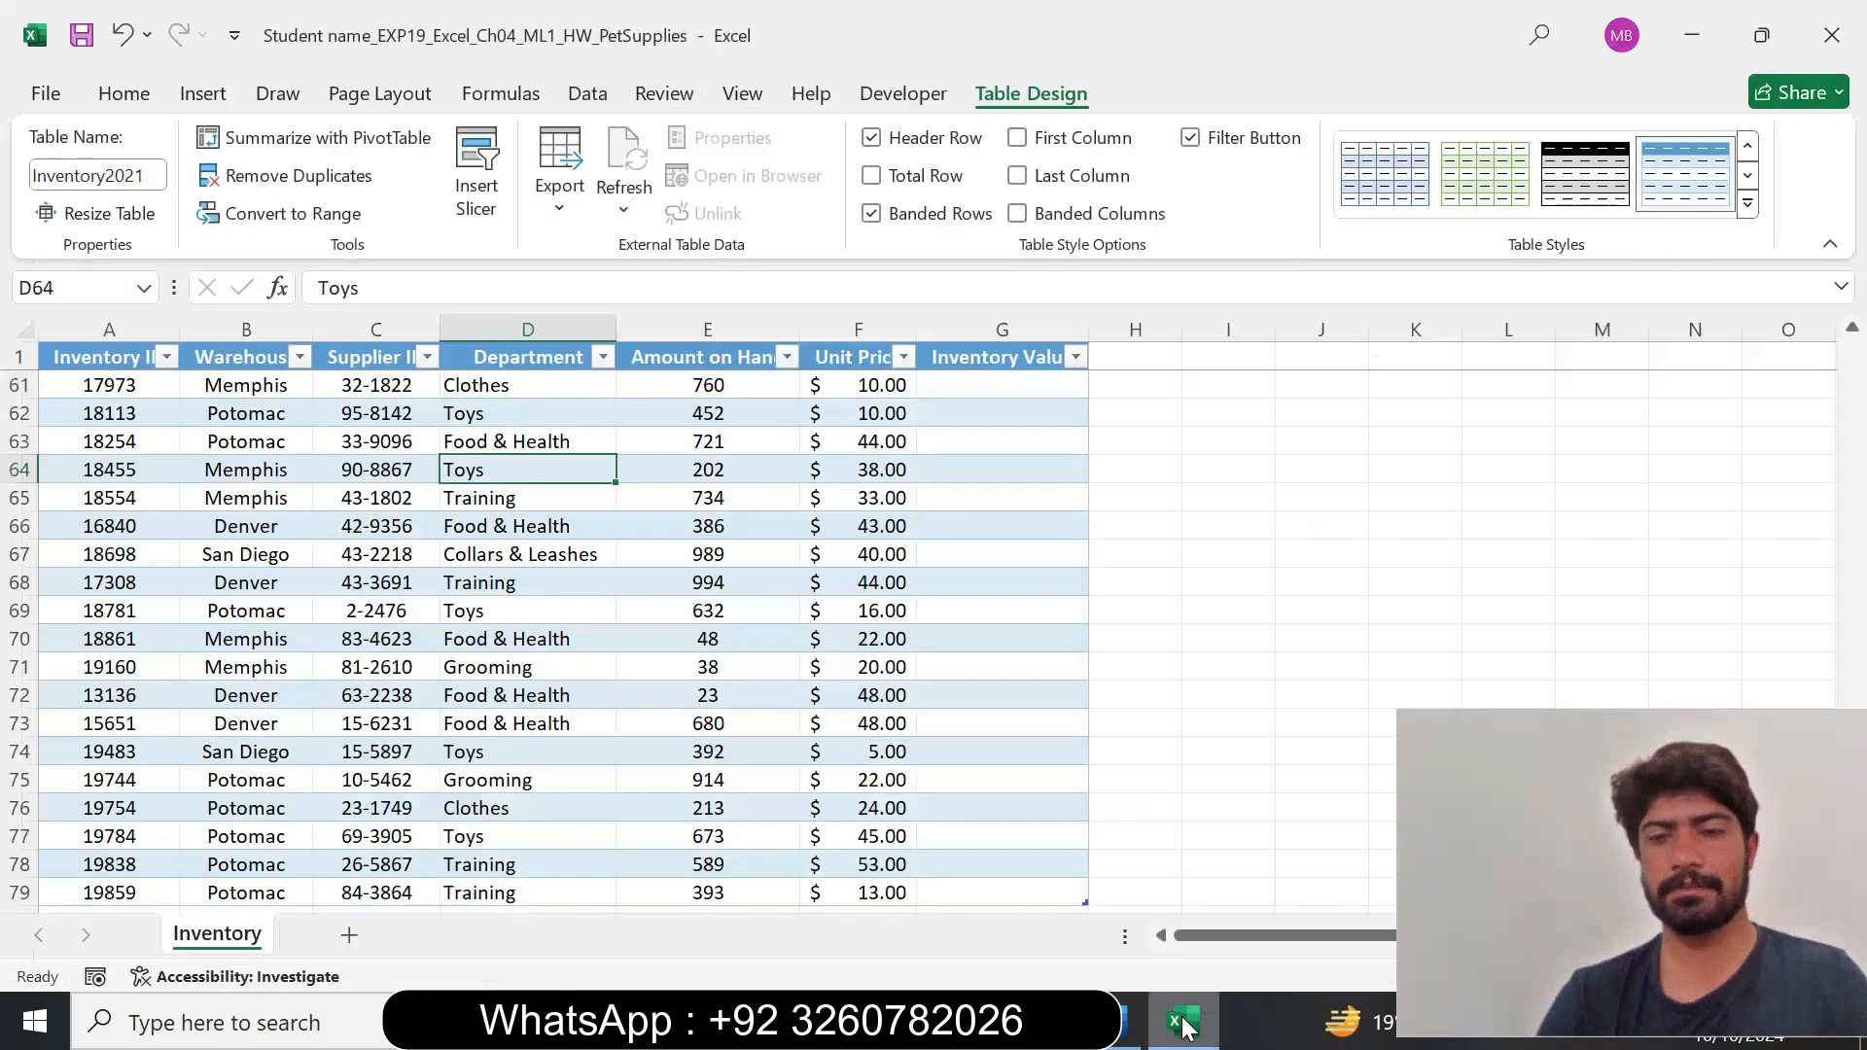
{"action": "left_click", "coordinate": [1748, 204]}
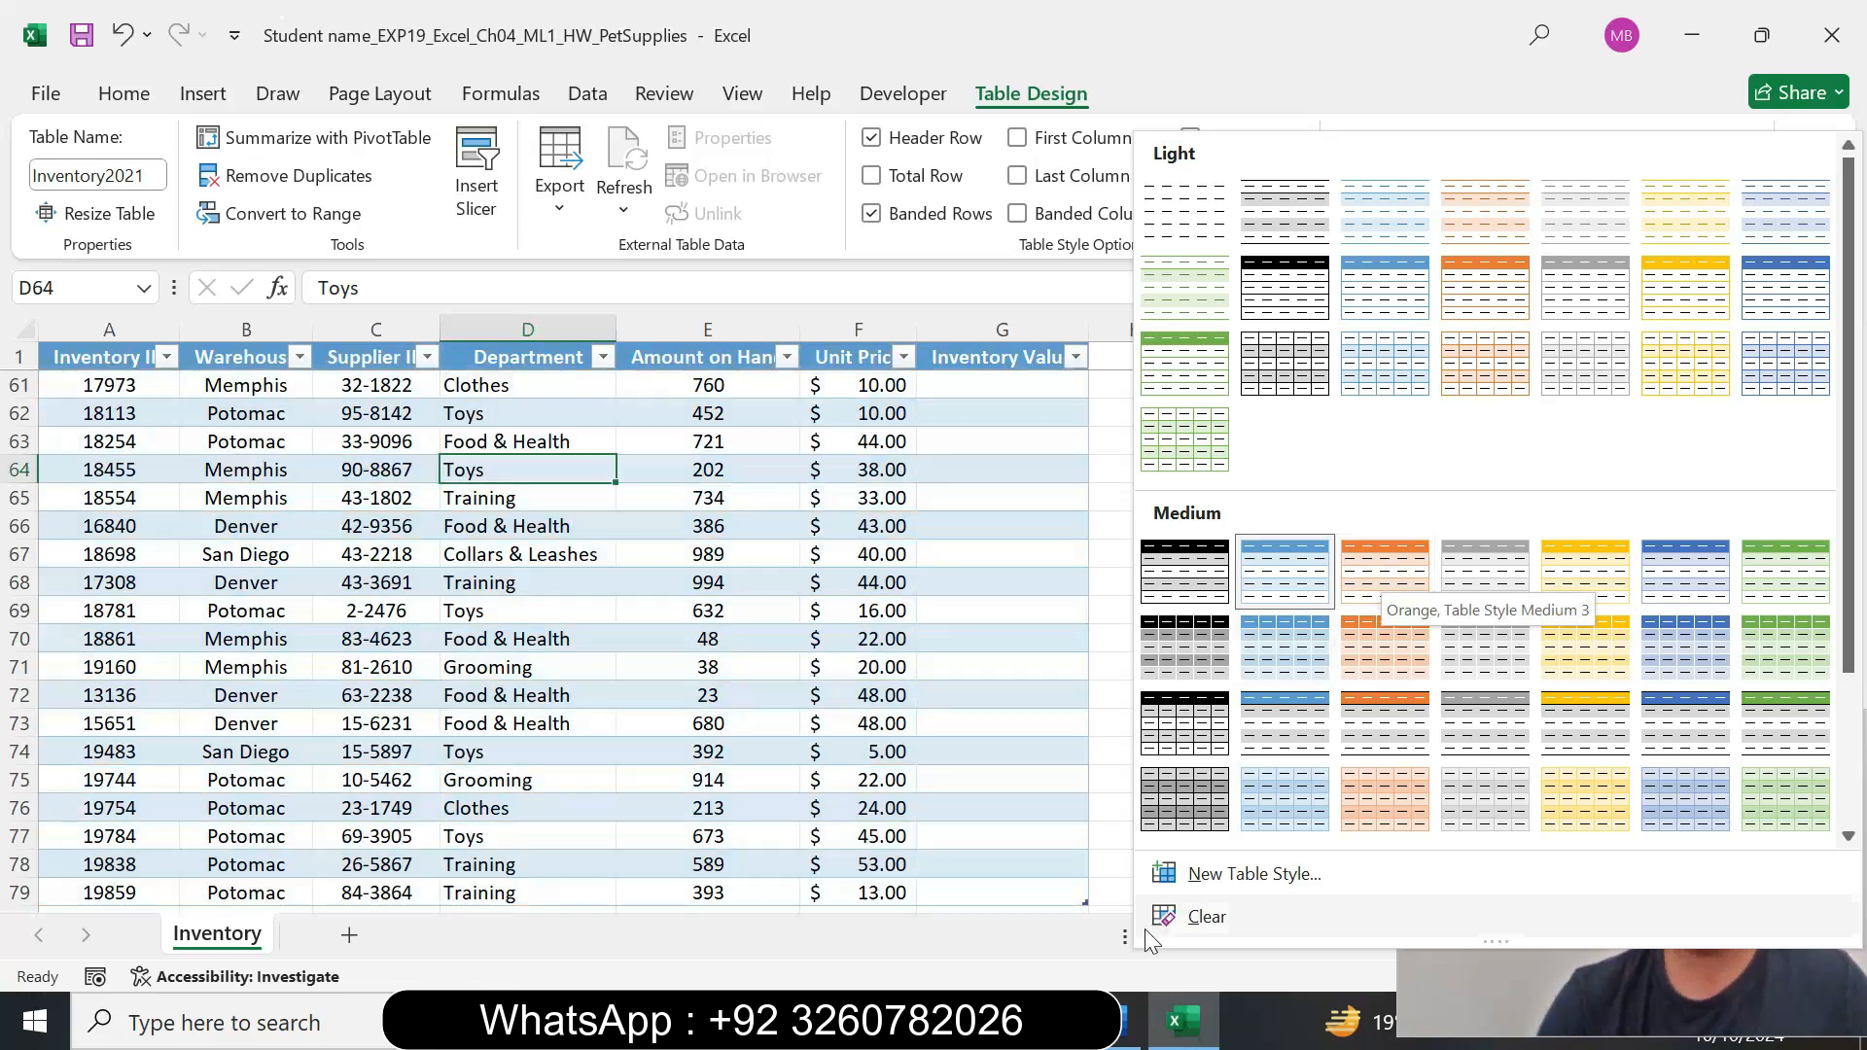
Check the style name in Word's step 4 instruction, then apply Orange, Table Style Medium 3 to the Inventory2021 table in Excel.
{"action": "key", "text": "alt+Tab"}
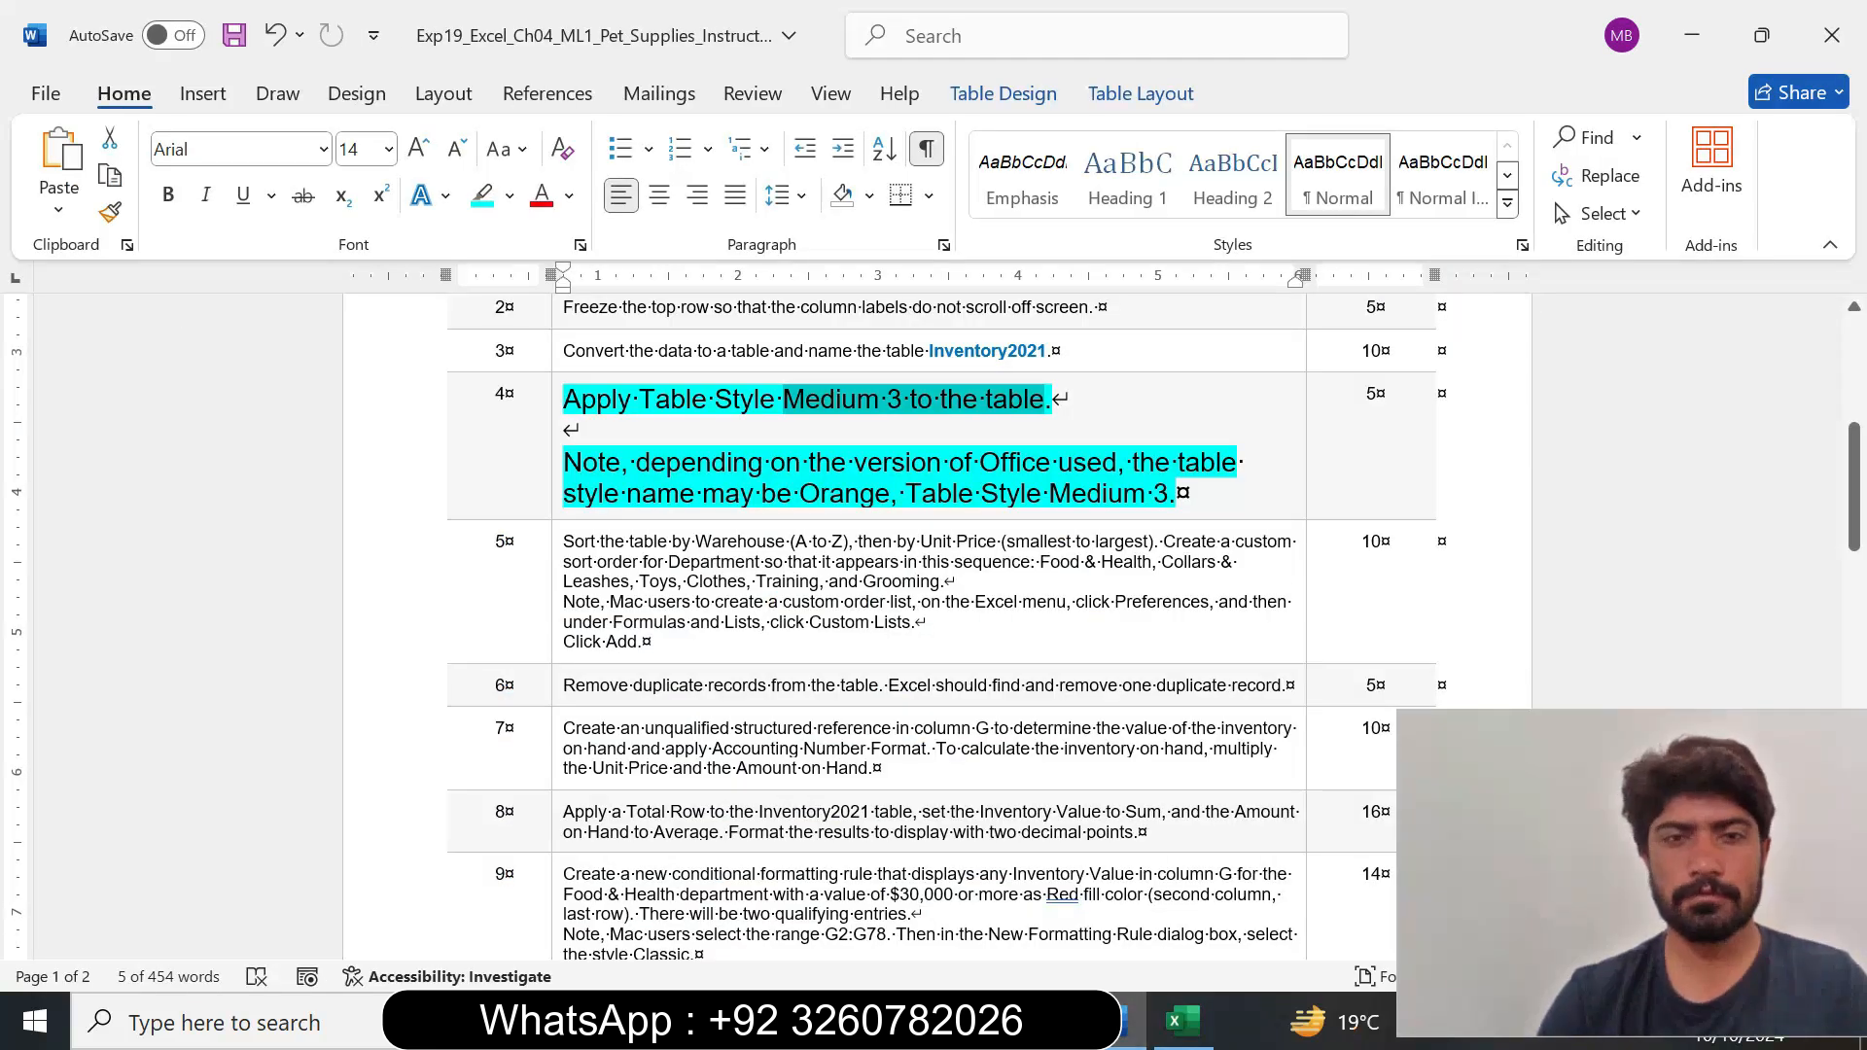
{"action": "left_click_drag", "start_coordinate": [640, 400], "coordinate": [883, 399]}
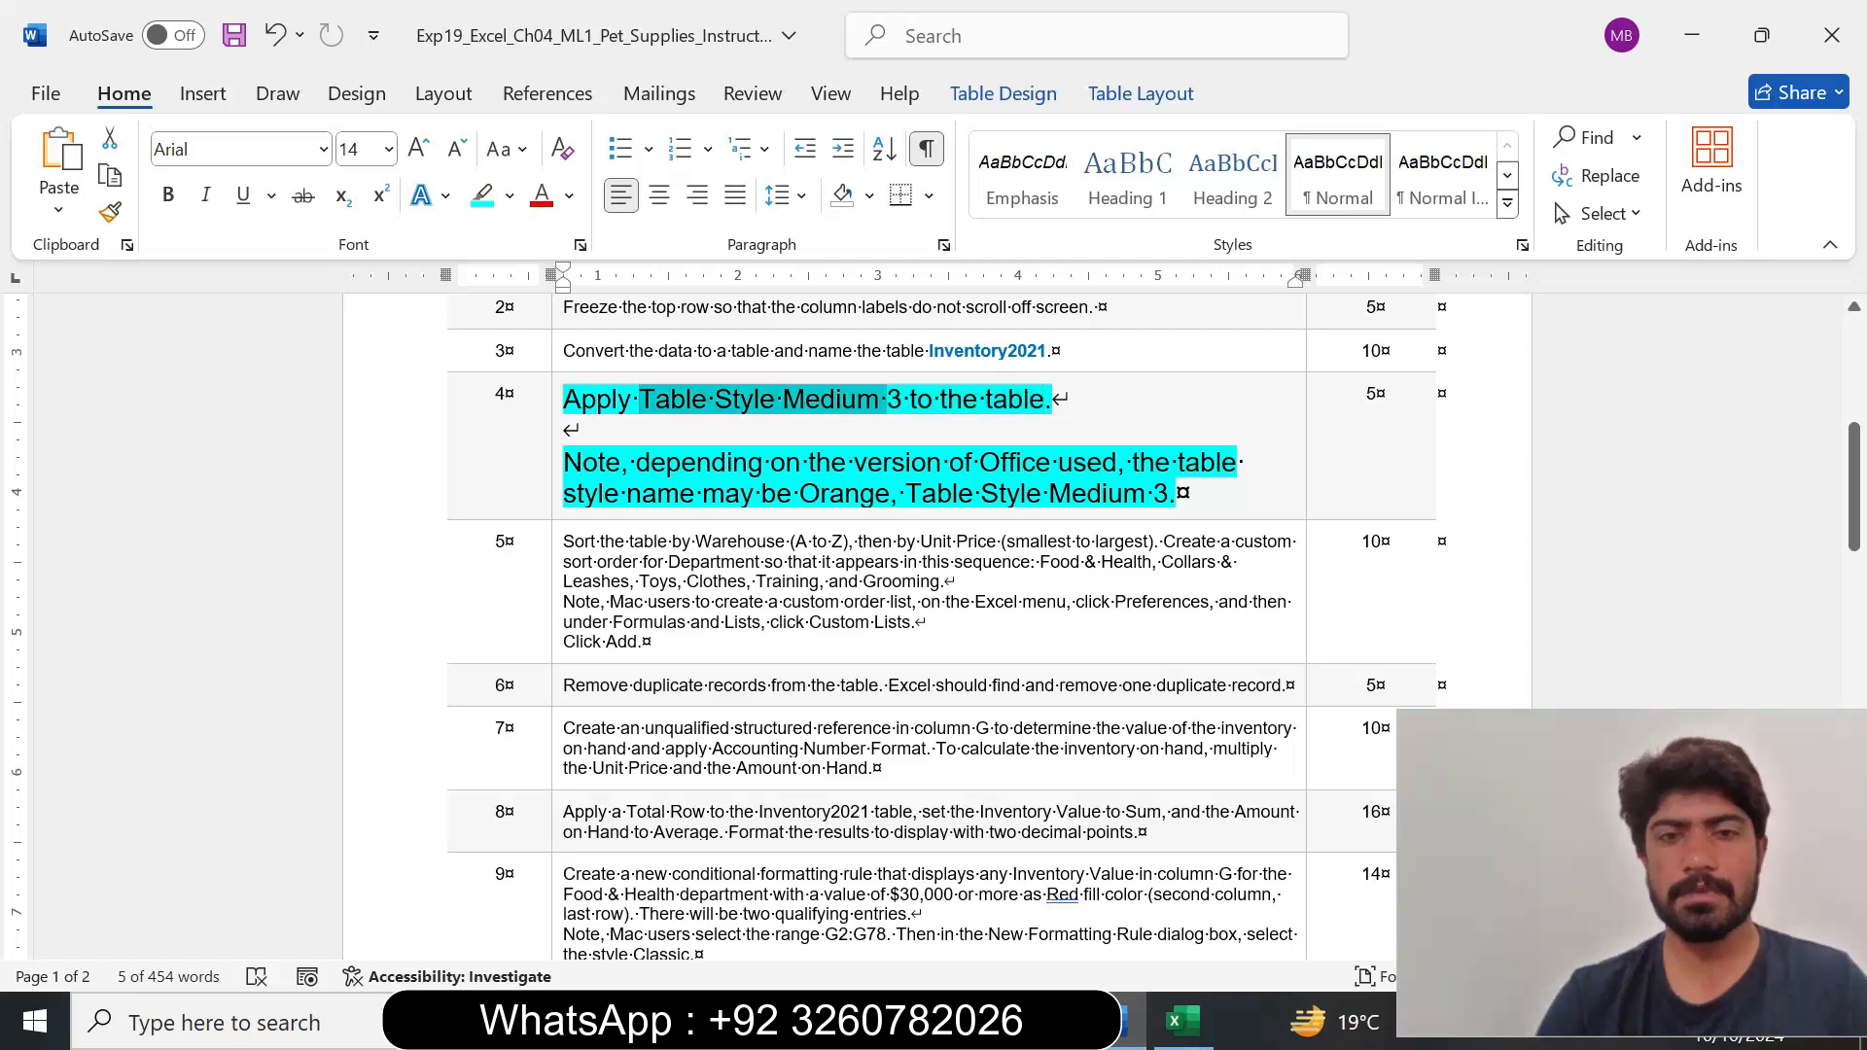
{"action": "left_click", "coordinate": [1185, 1022]}
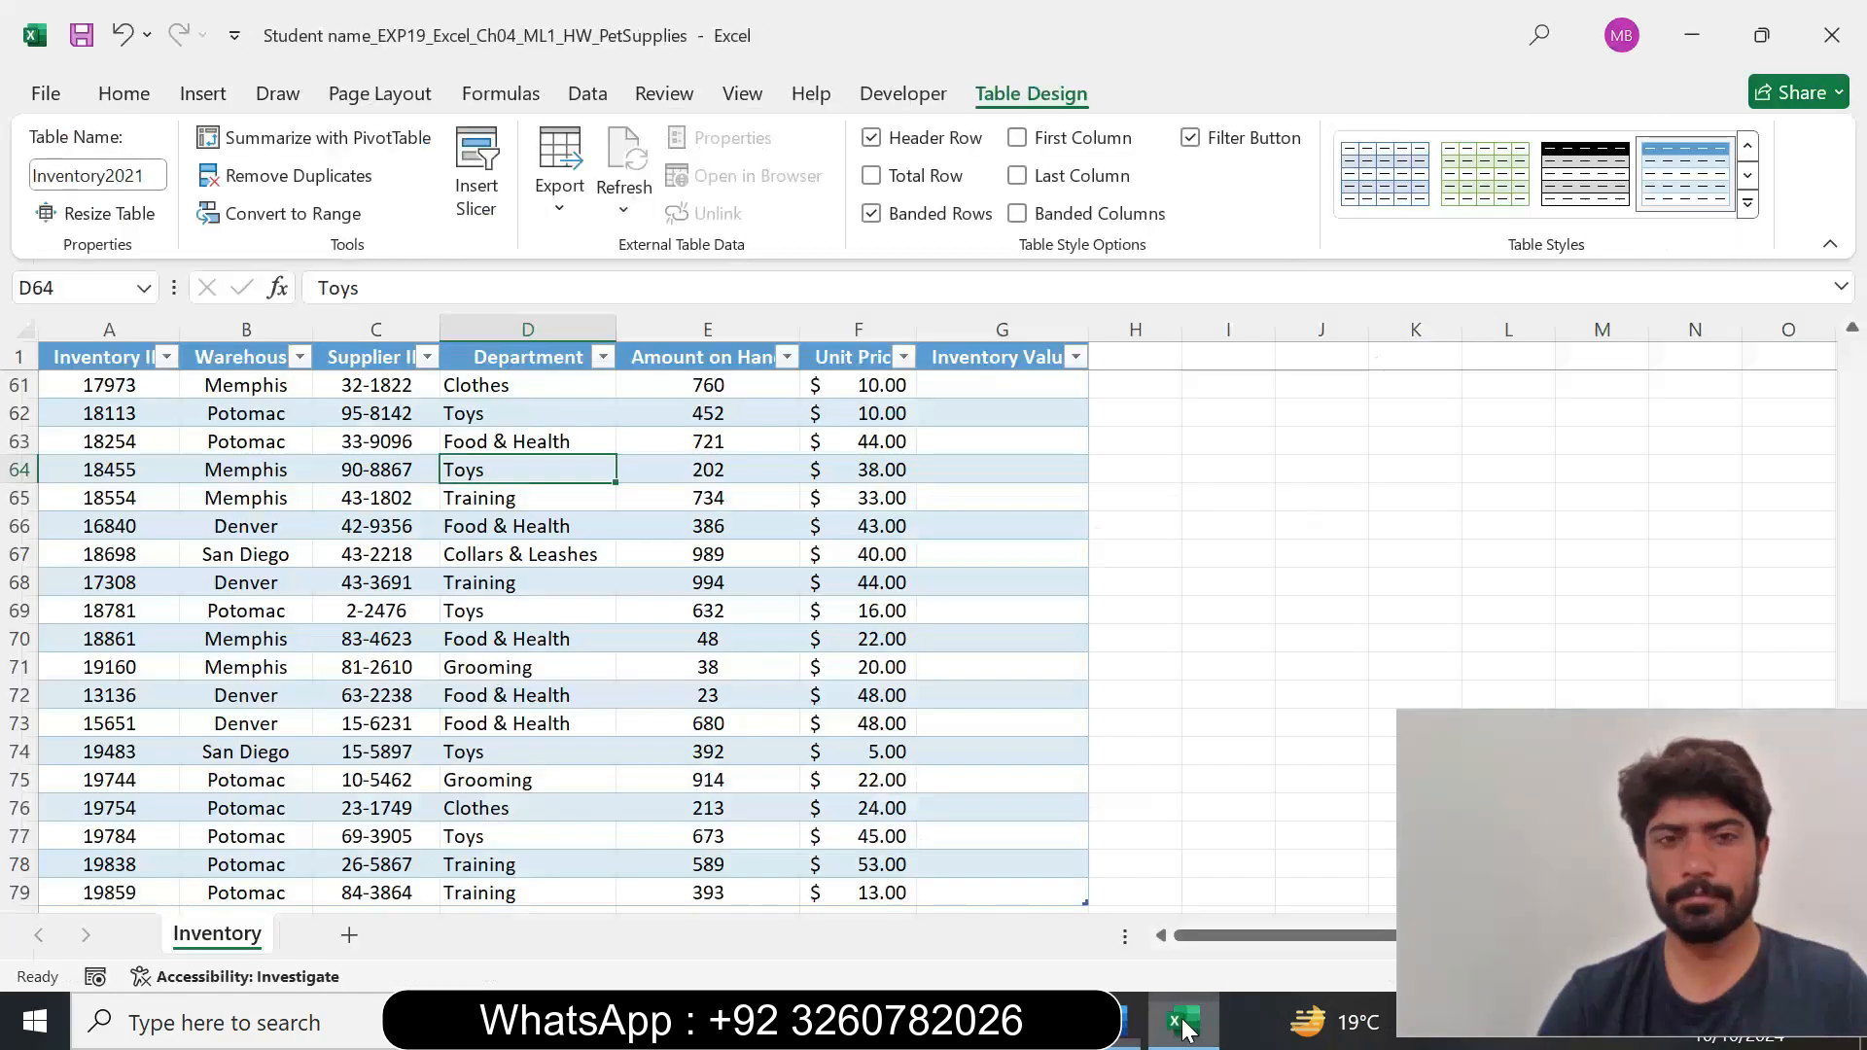
{"action": "left_click", "coordinate": [1748, 203]}
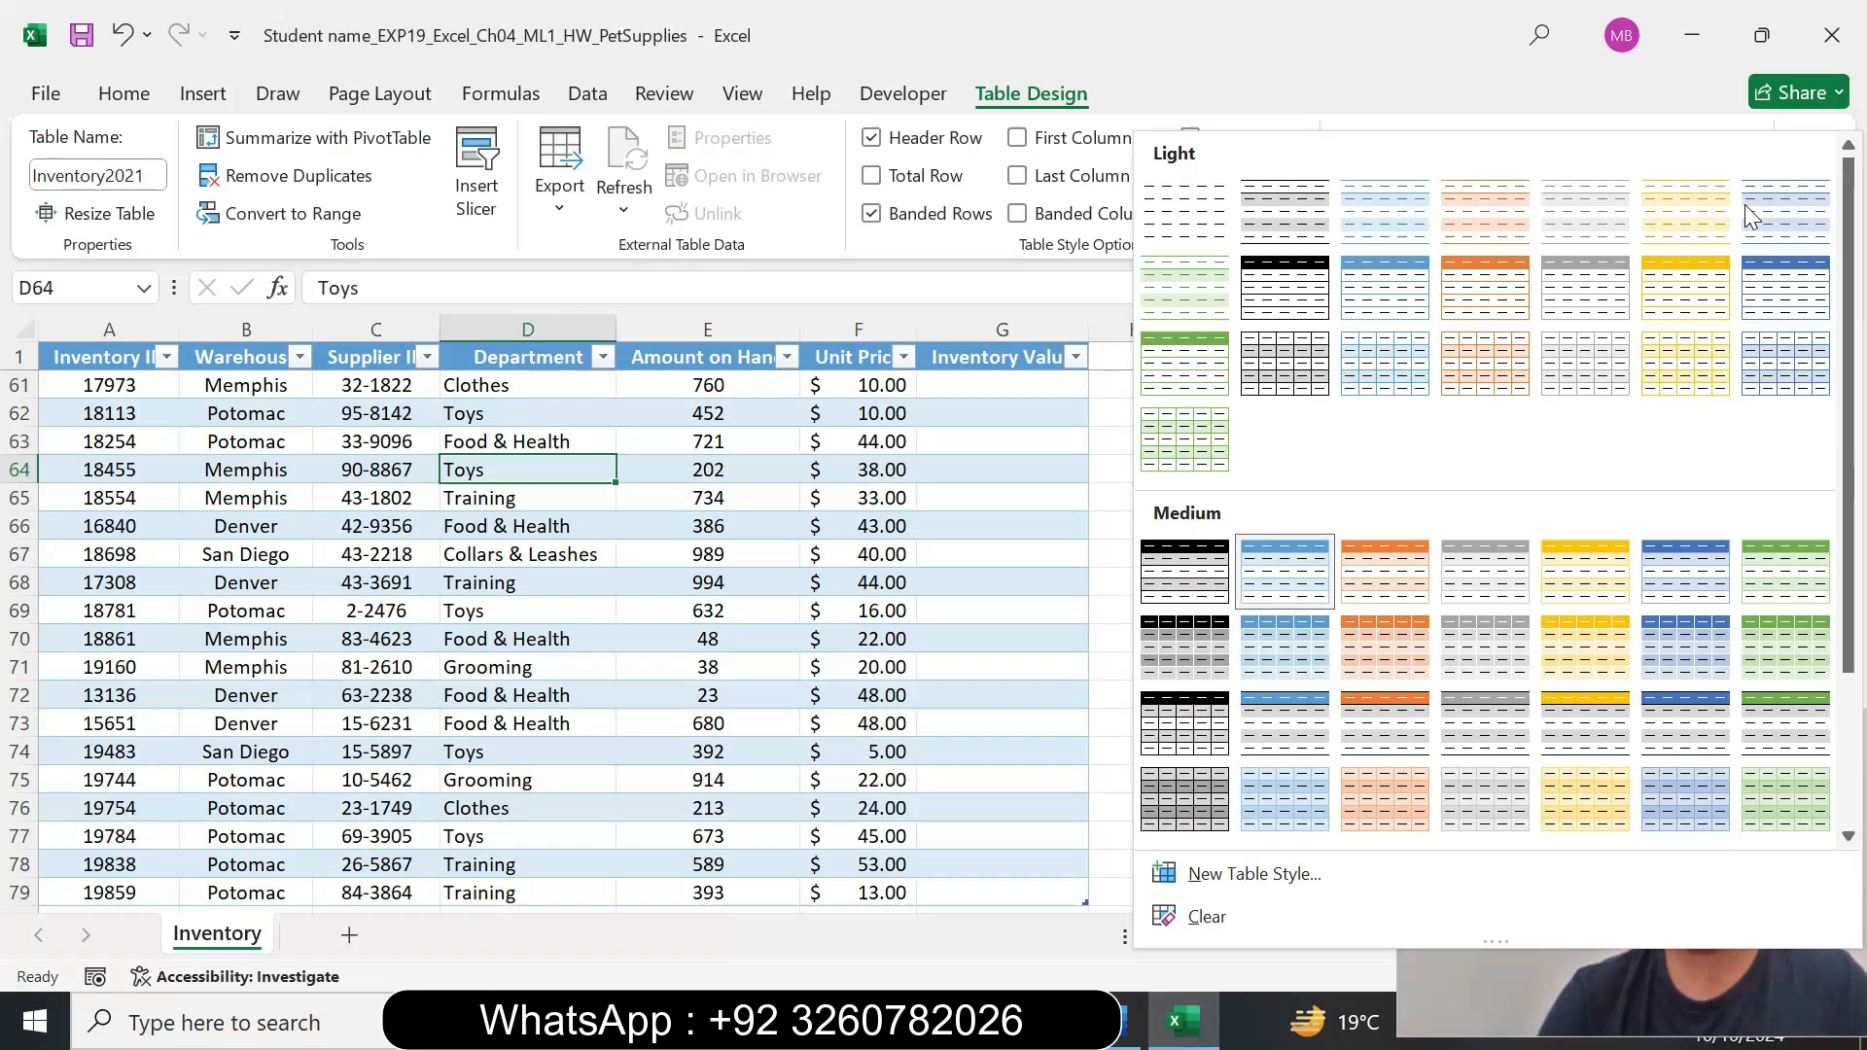
{"action": "left_click", "coordinate": [1393, 581]}
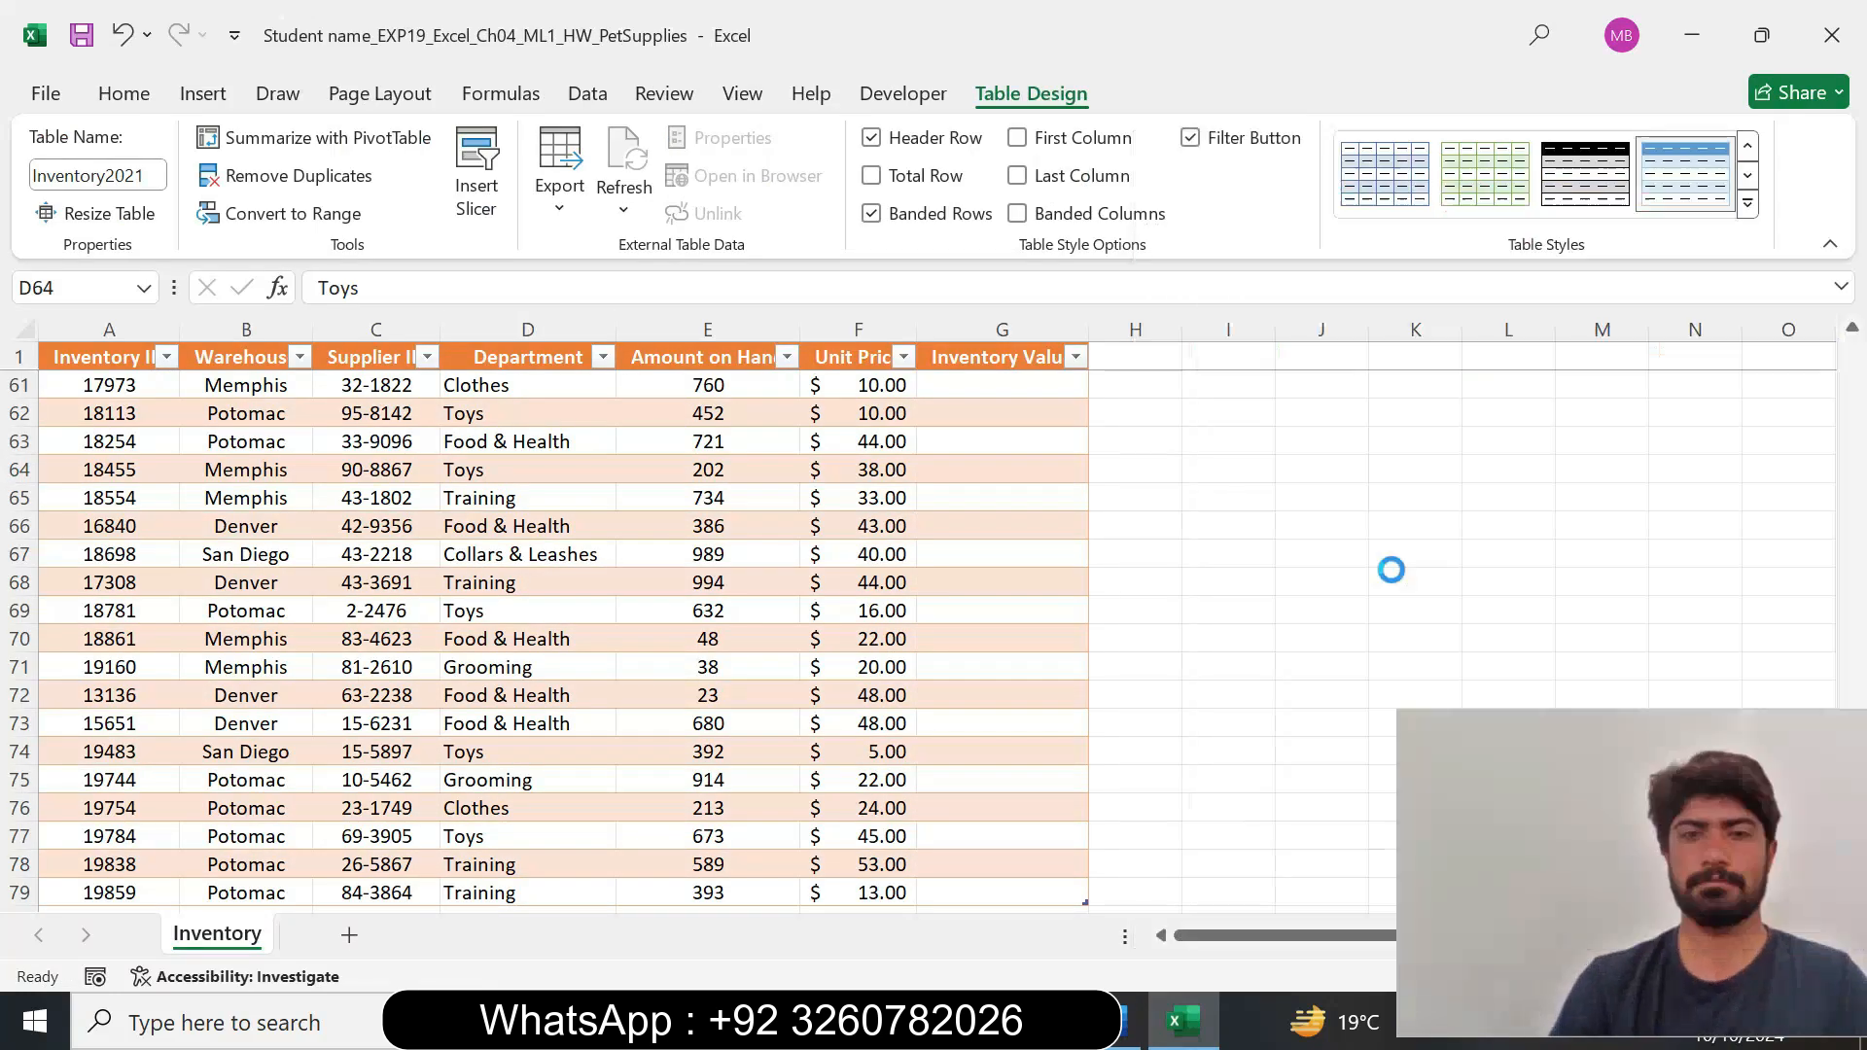
Switch to the Word instructions, set the step 4 instruction text to 9 pt and remove its highlighting.
{"action": "left_click", "coordinate": [1128, 1022]}
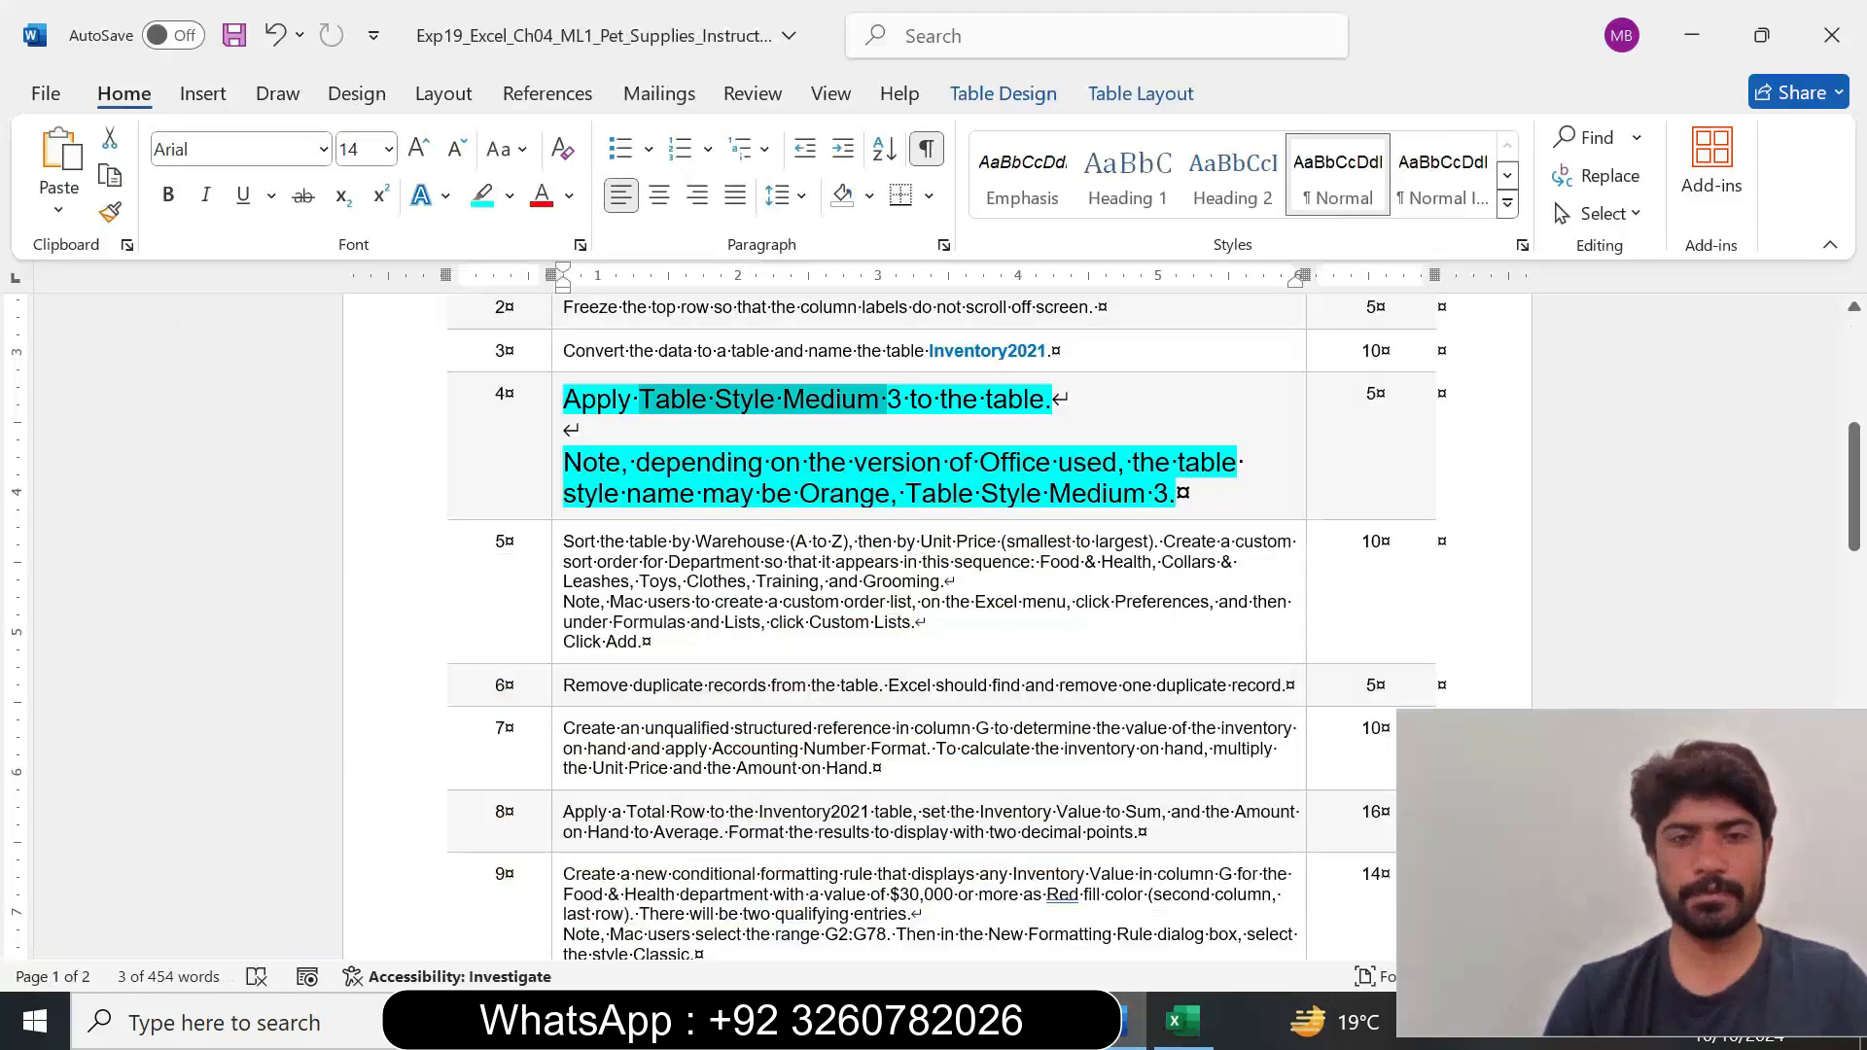
{"action": "left_click_drag", "start_coordinate": [768, 494], "coordinate": [1209, 525]}
{"action": "left_click", "coordinate": [655, 494]}
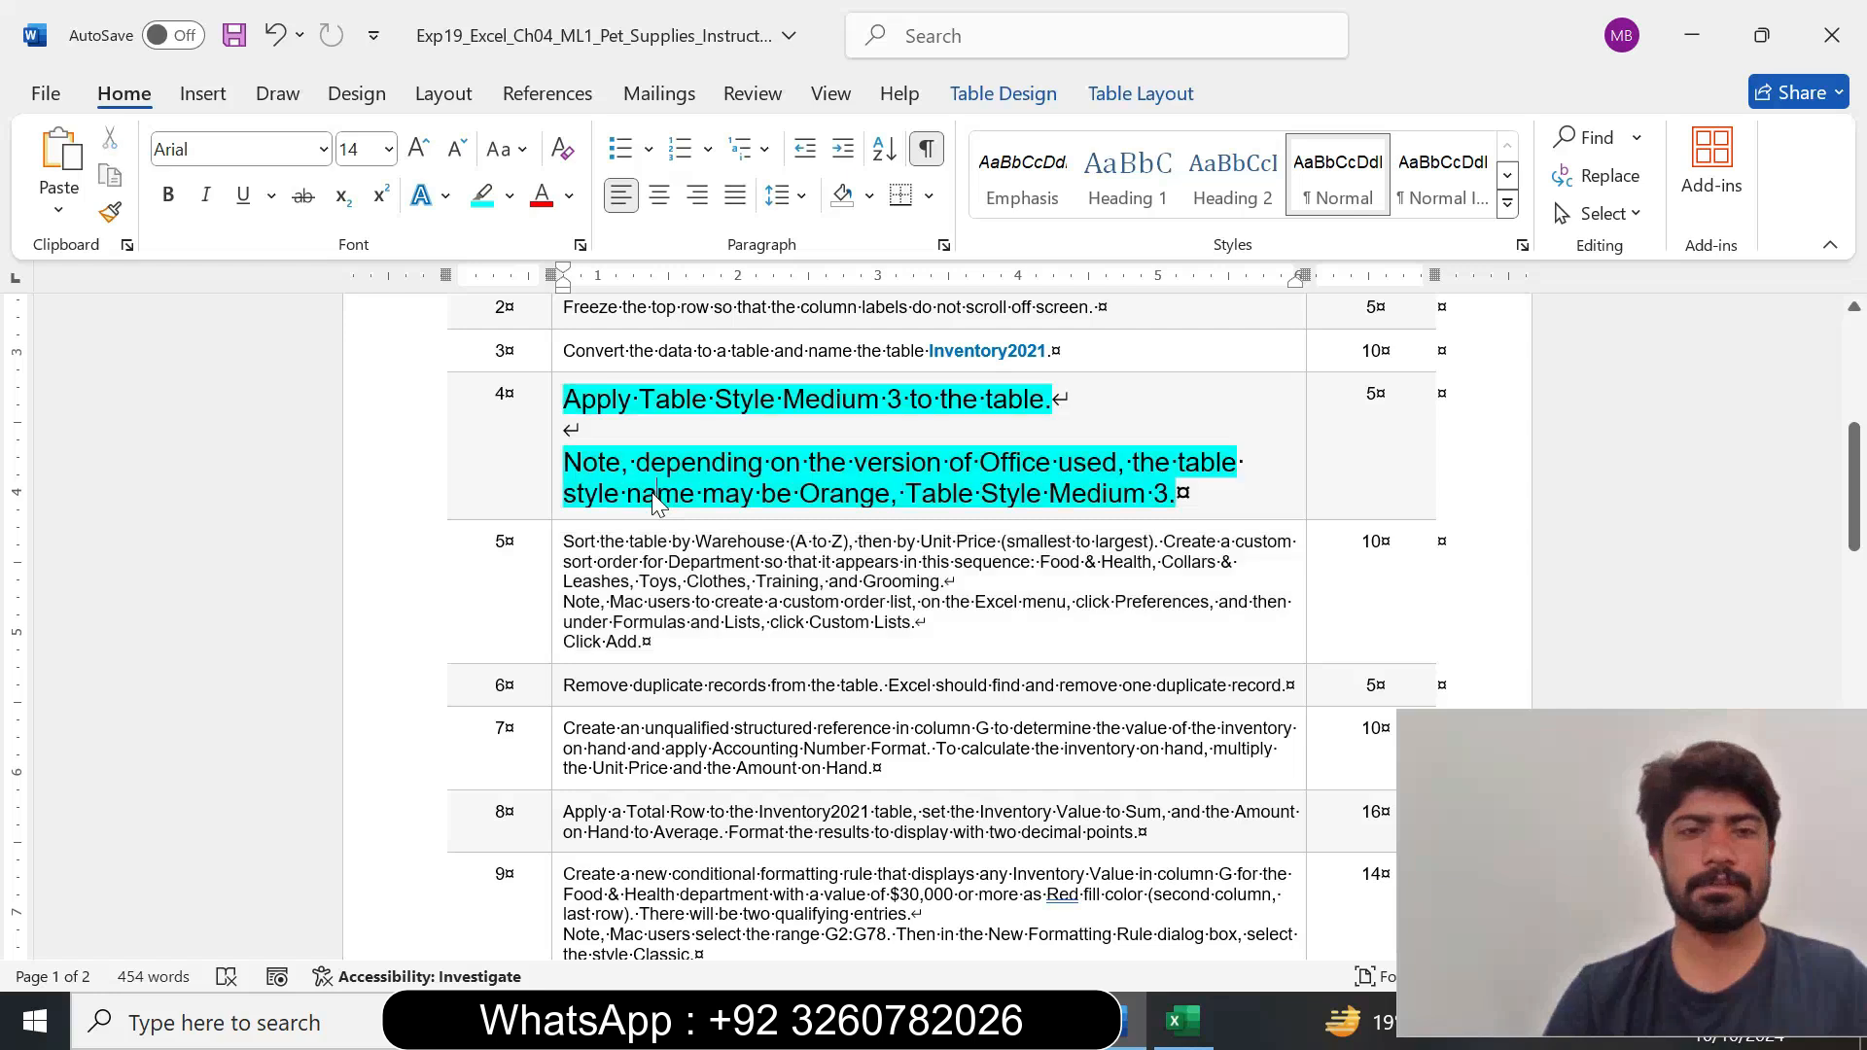
{"action": "left_click", "coordinate": [557, 497]}
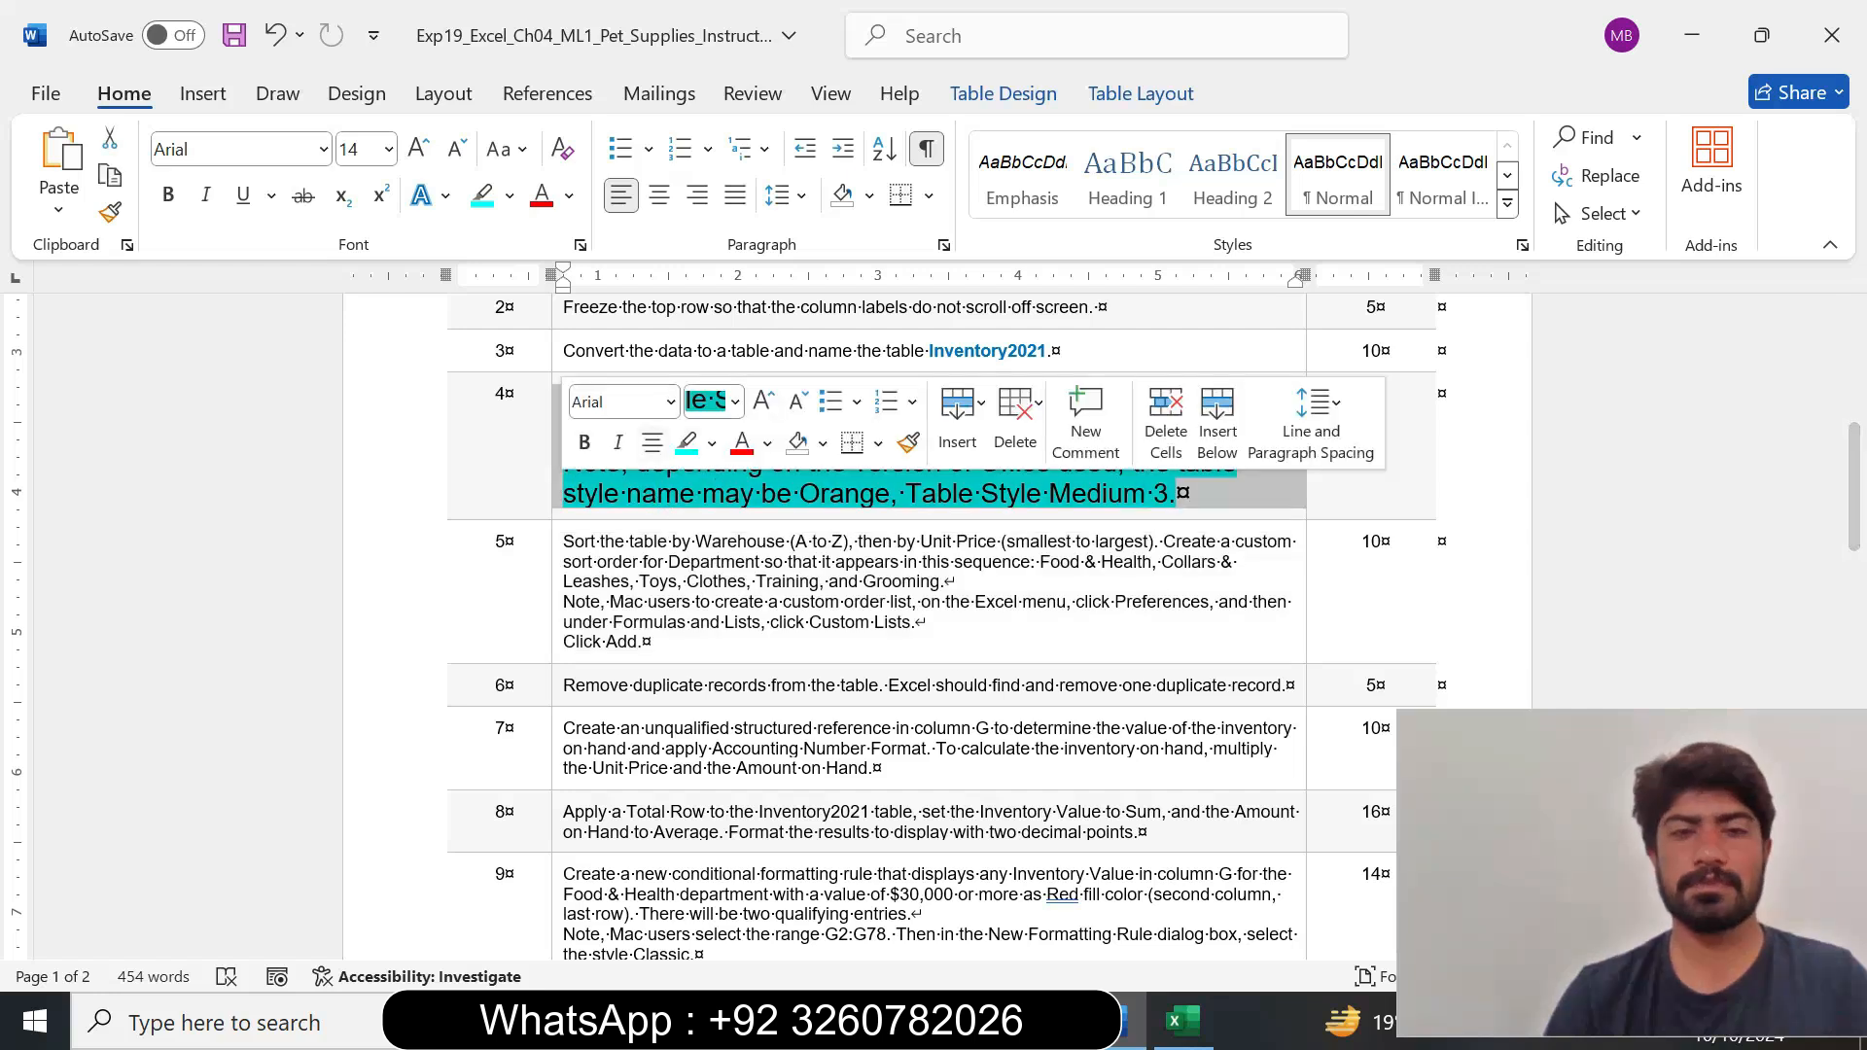
{"action": "left_click", "coordinate": [737, 403]}
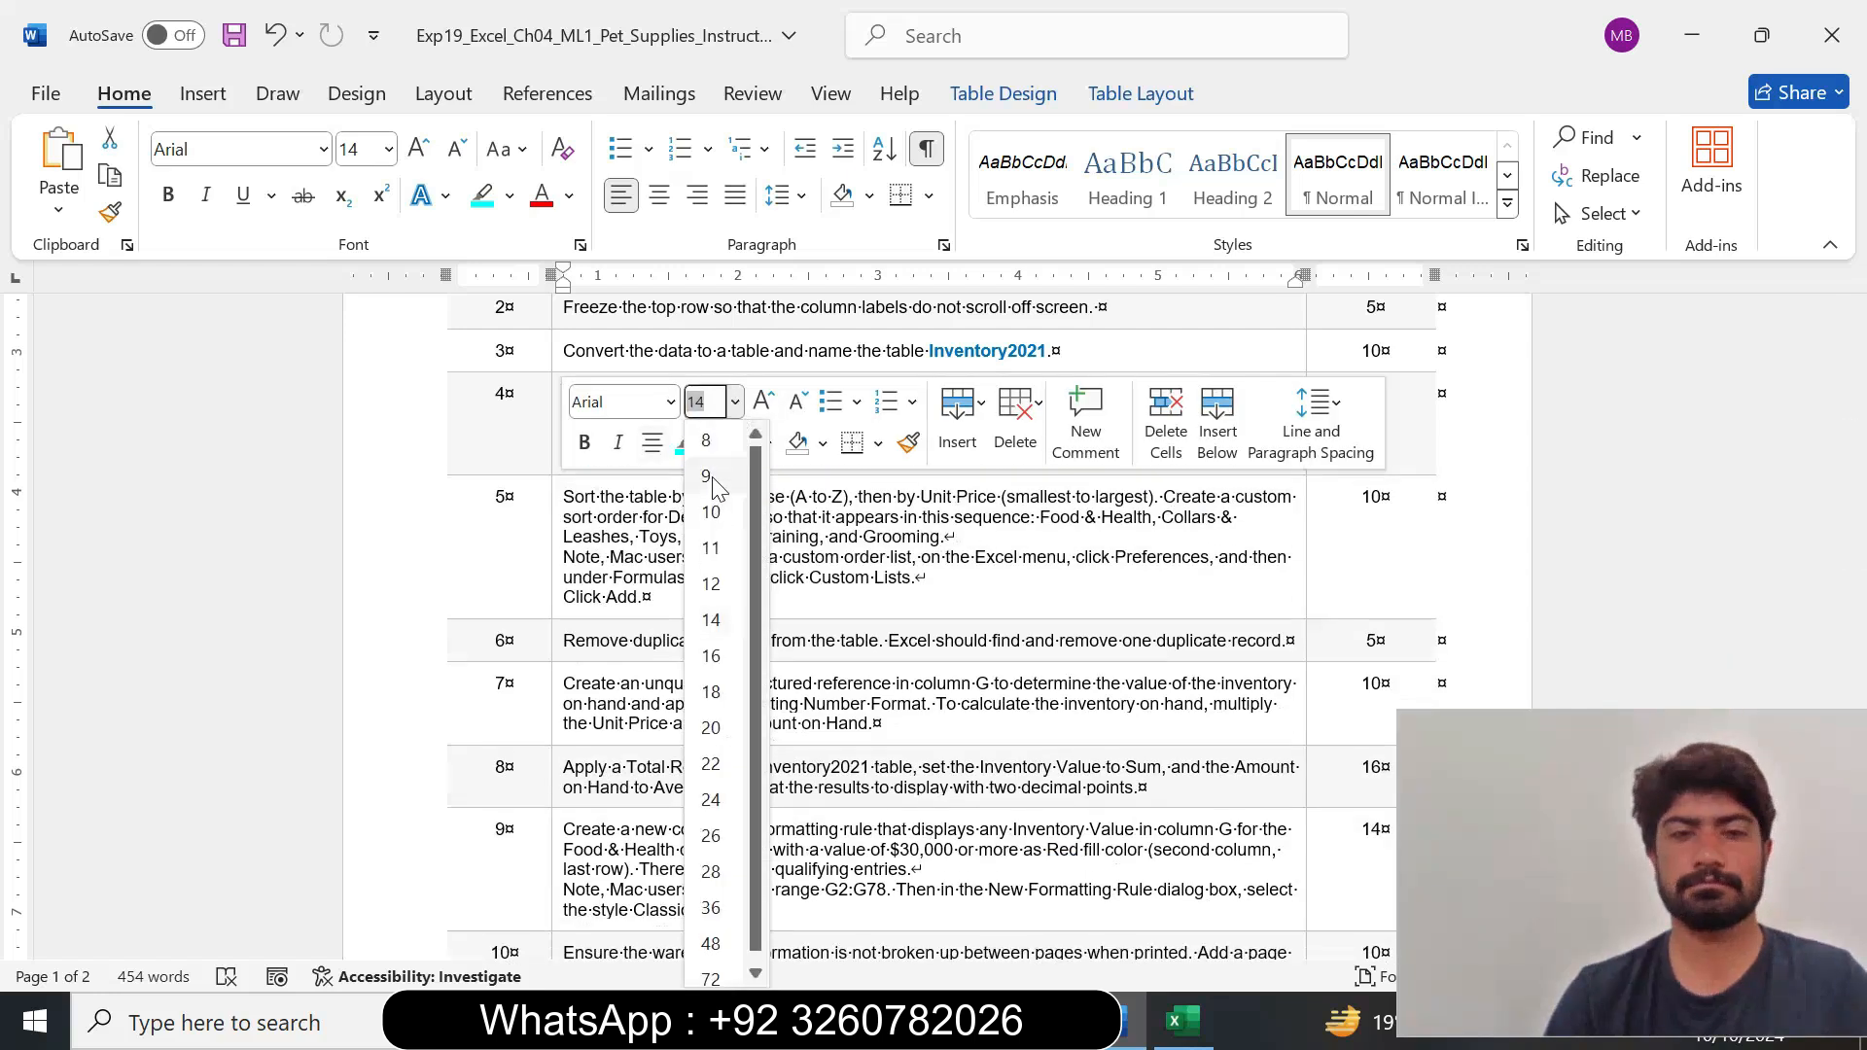
{"action": "left_click", "coordinate": [711, 475]}
{"action": "left_click", "coordinate": [713, 446]}
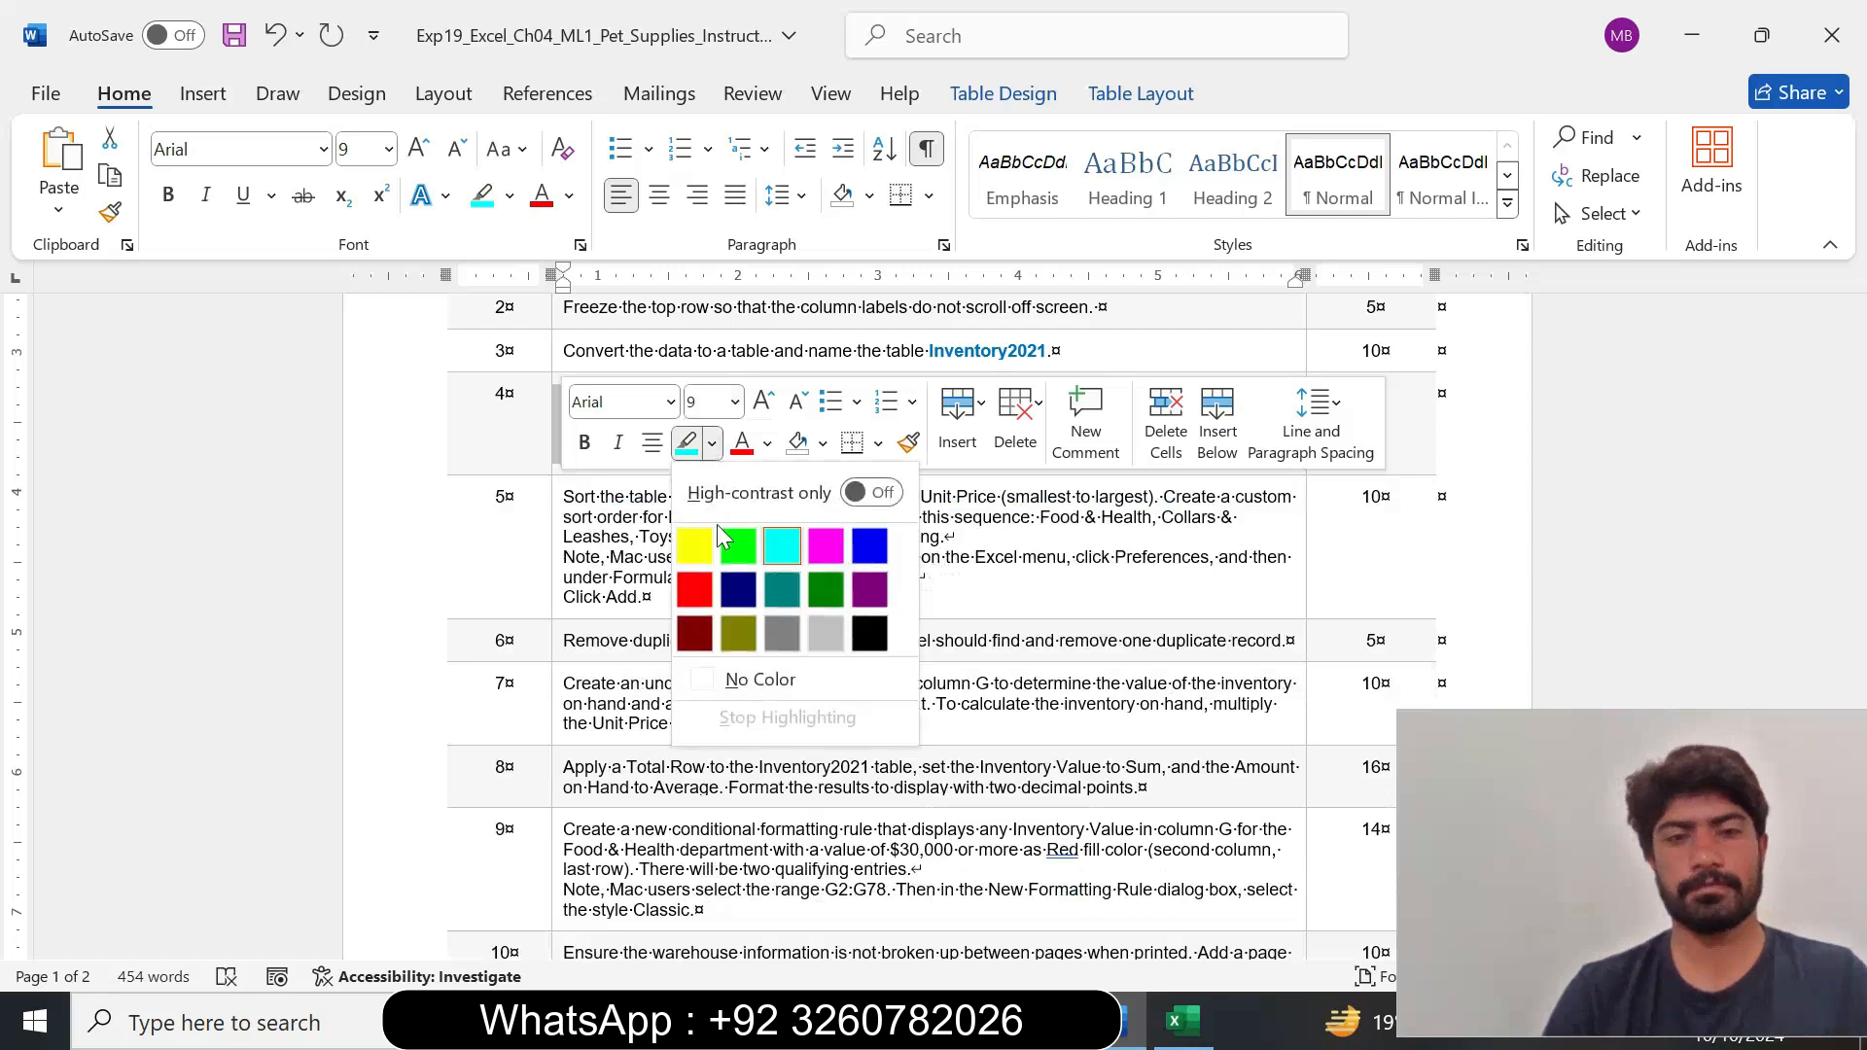
{"action": "left_click", "coordinate": [747, 685]}
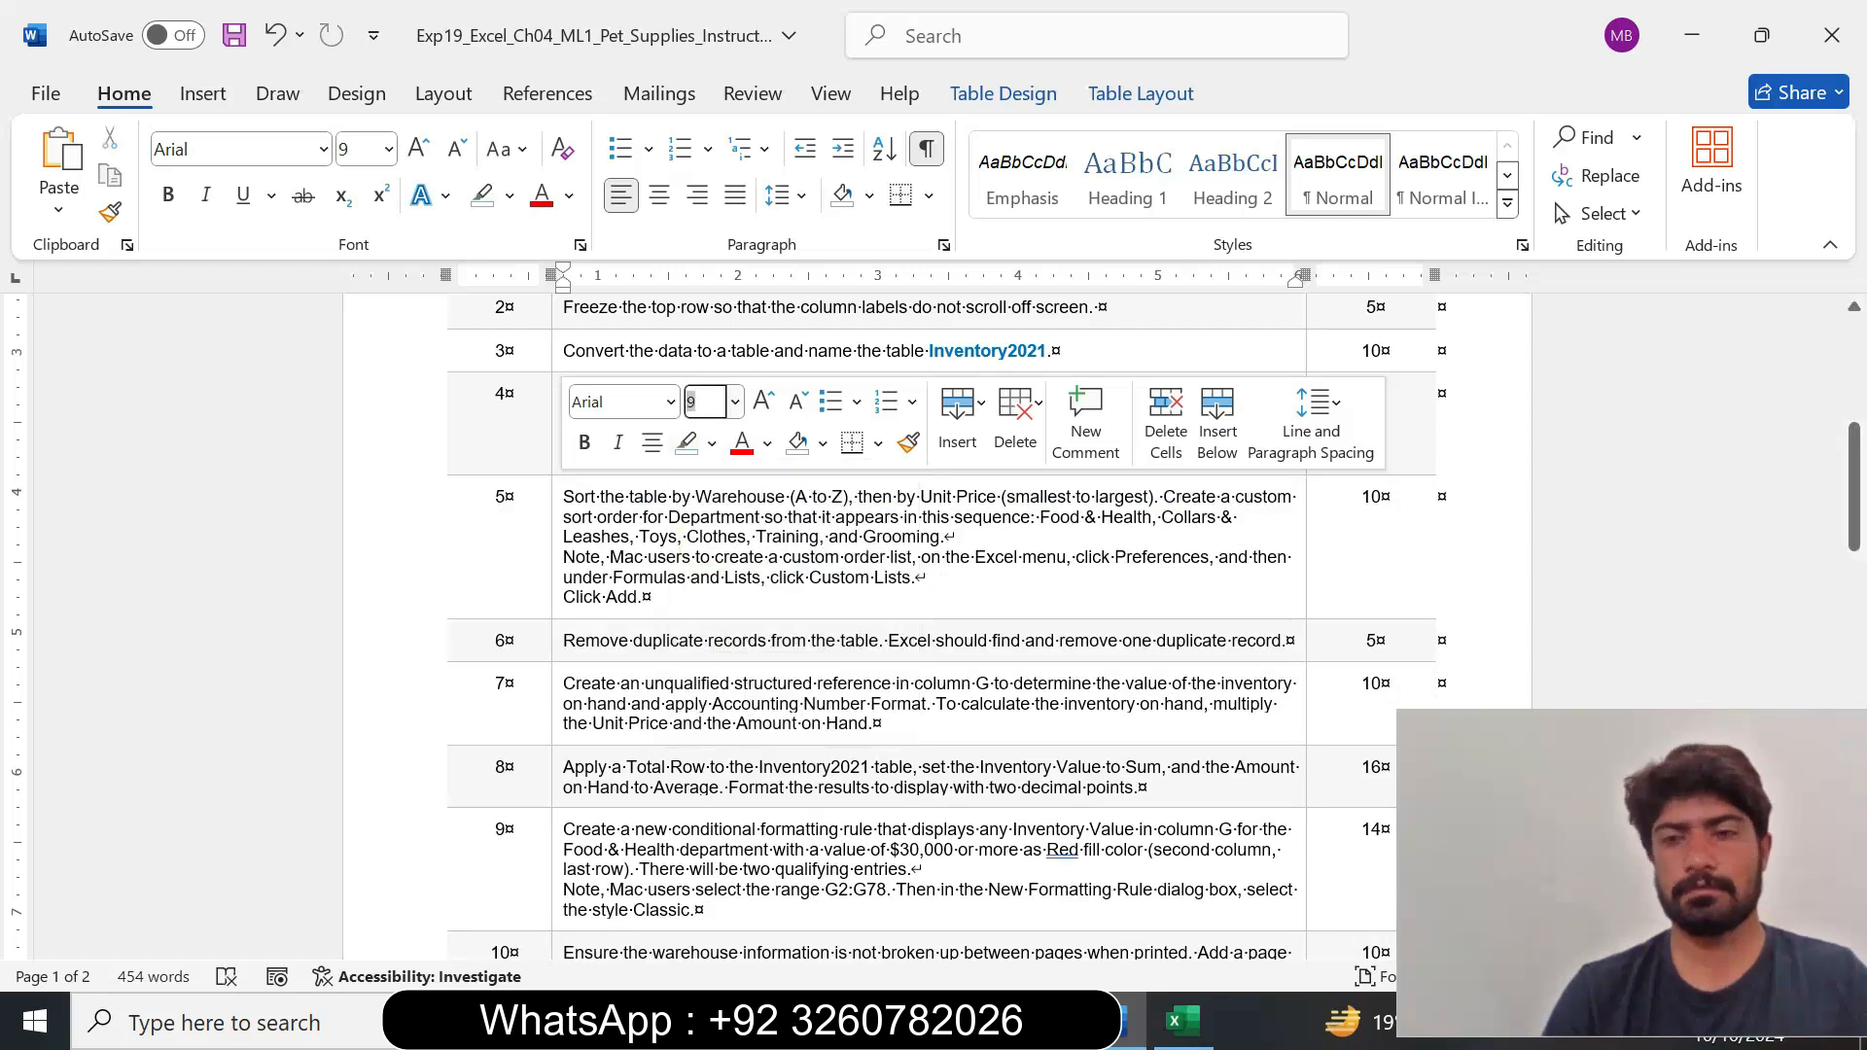
Set the step 5 instruction about sorting the table to 14 pt and highlight it in turquoise.
{"action": "left_click_drag", "start_coordinate": [1857, 487], "coordinate": [1857, 498]}
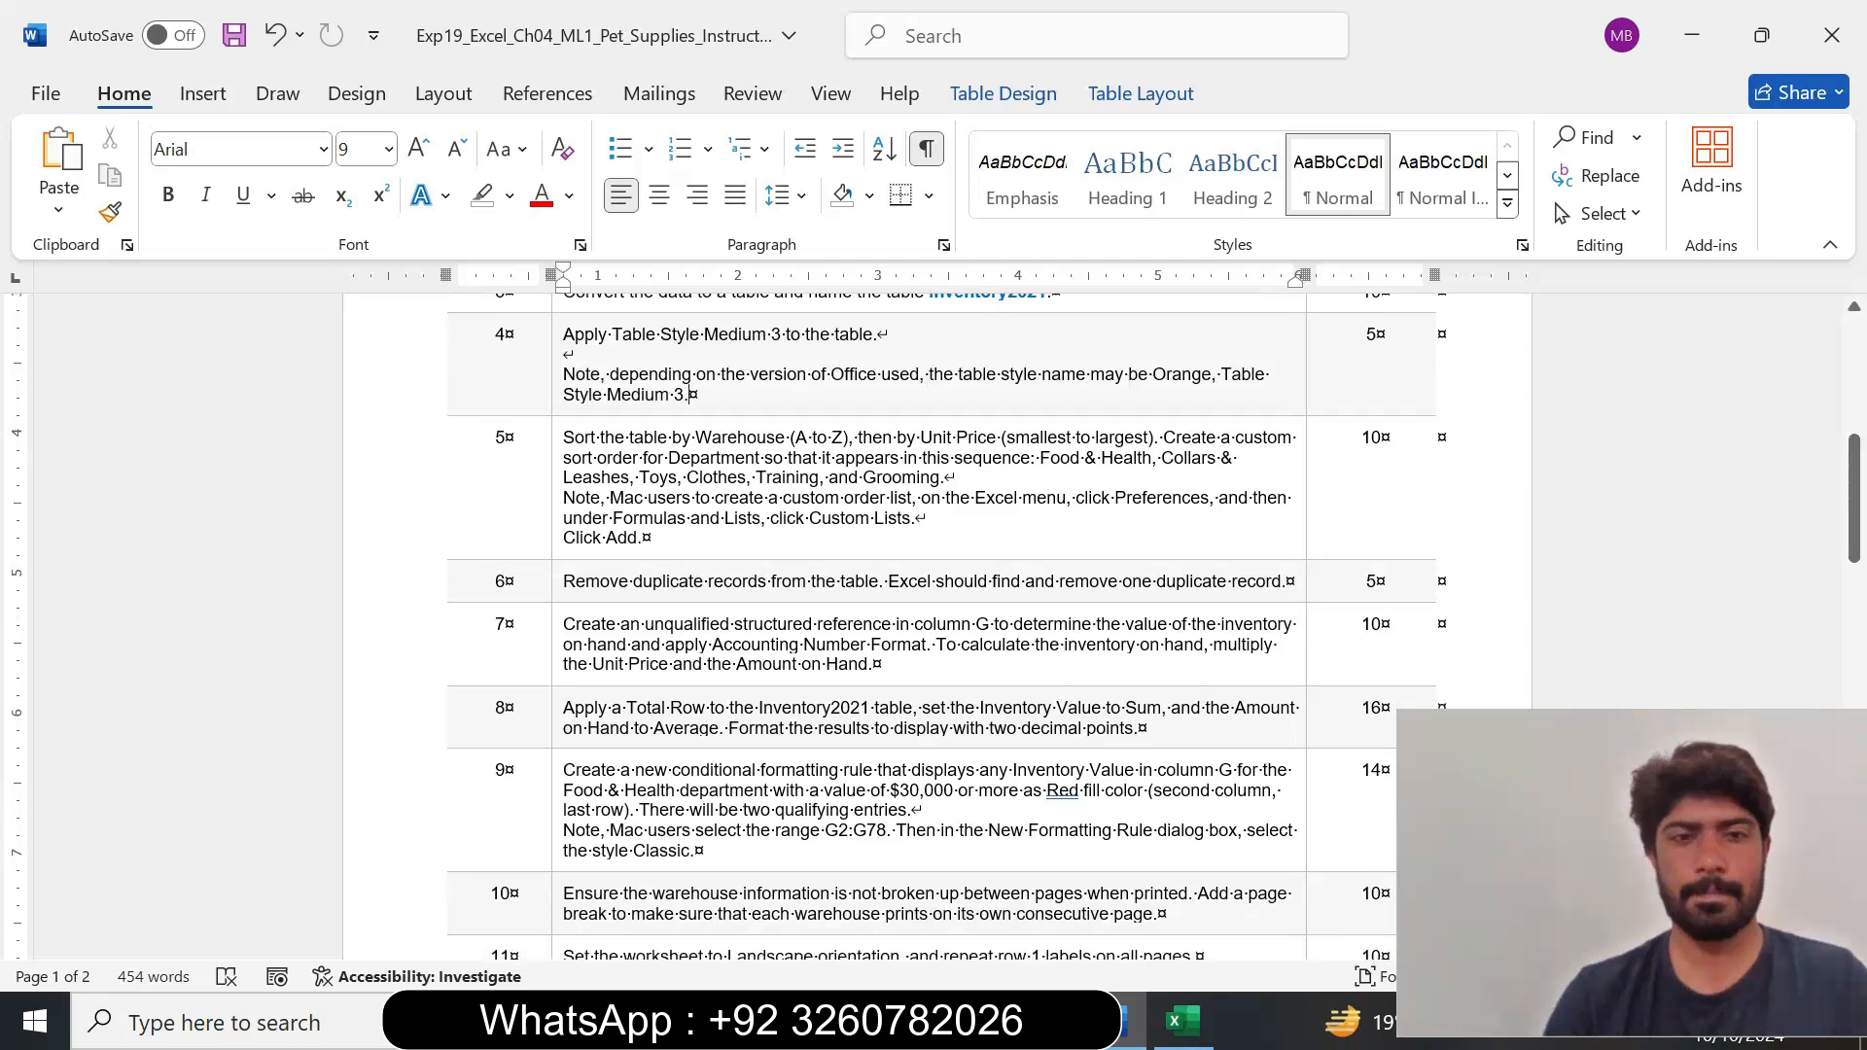
{"action": "left_click", "coordinate": [553, 497]}
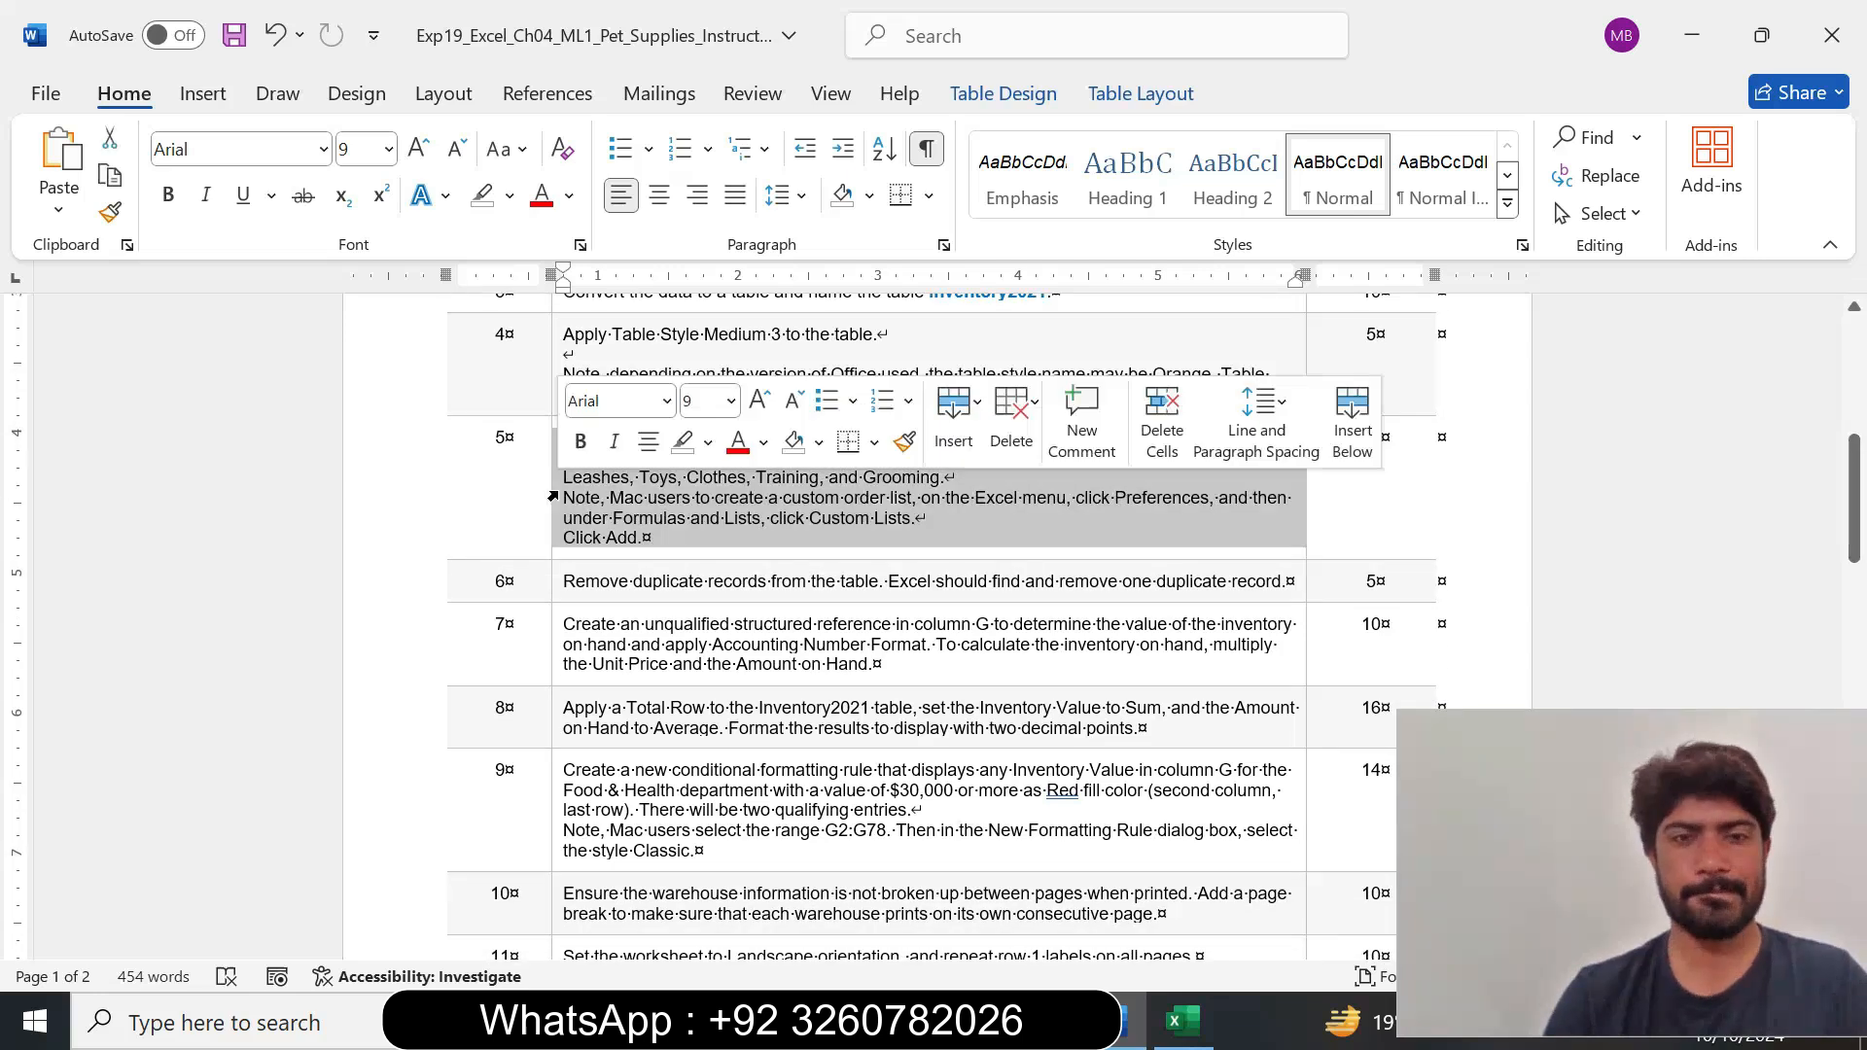
{"action": "left_click", "coordinate": [731, 400]}
{"action": "left_click", "coordinate": [718, 619]}
{"action": "left_click", "coordinate": [710, 442]}
{"action": "left_click", "coordinate": [778, 552]}
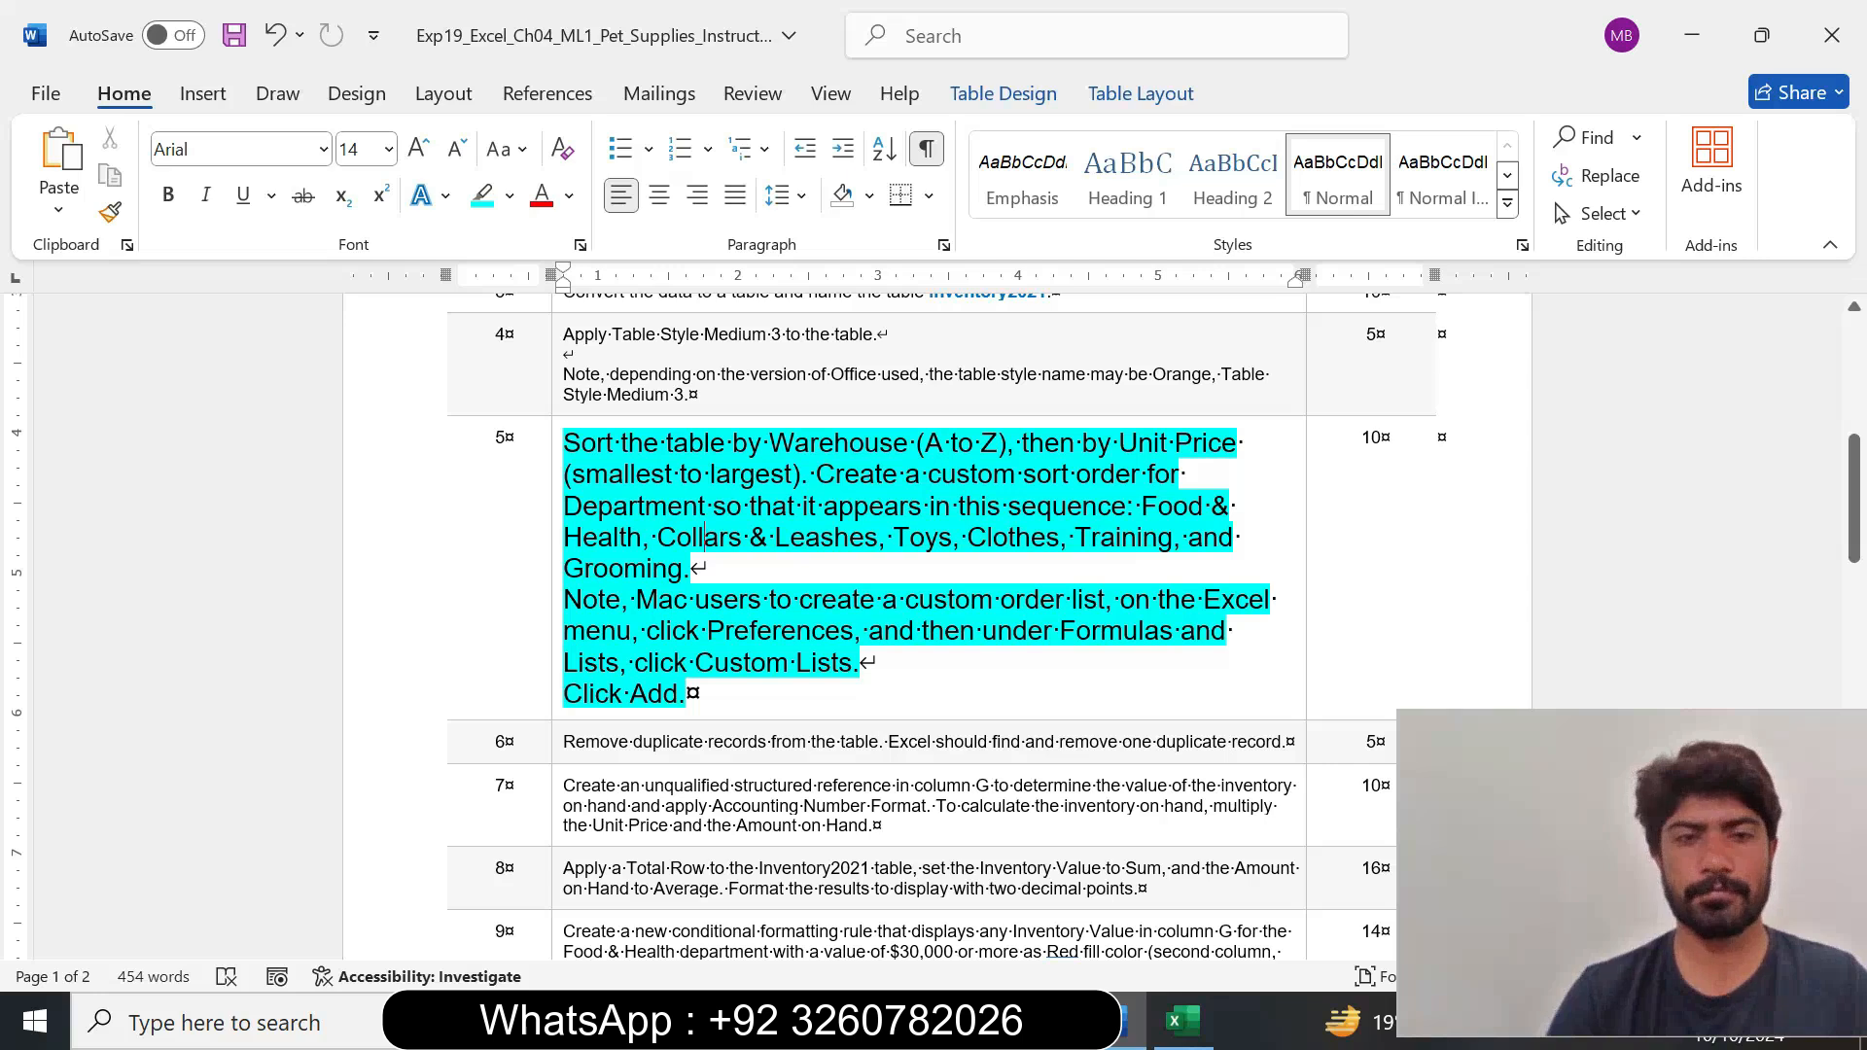
Following Word's step 5 instruction, start a custom sort of the Inventory2021 table in Excel with Warehouse, A to Z, as the first level.
{"action": "left_click_drag", "start_coordinate": [564, 443], "coordinate": [792, 475]}
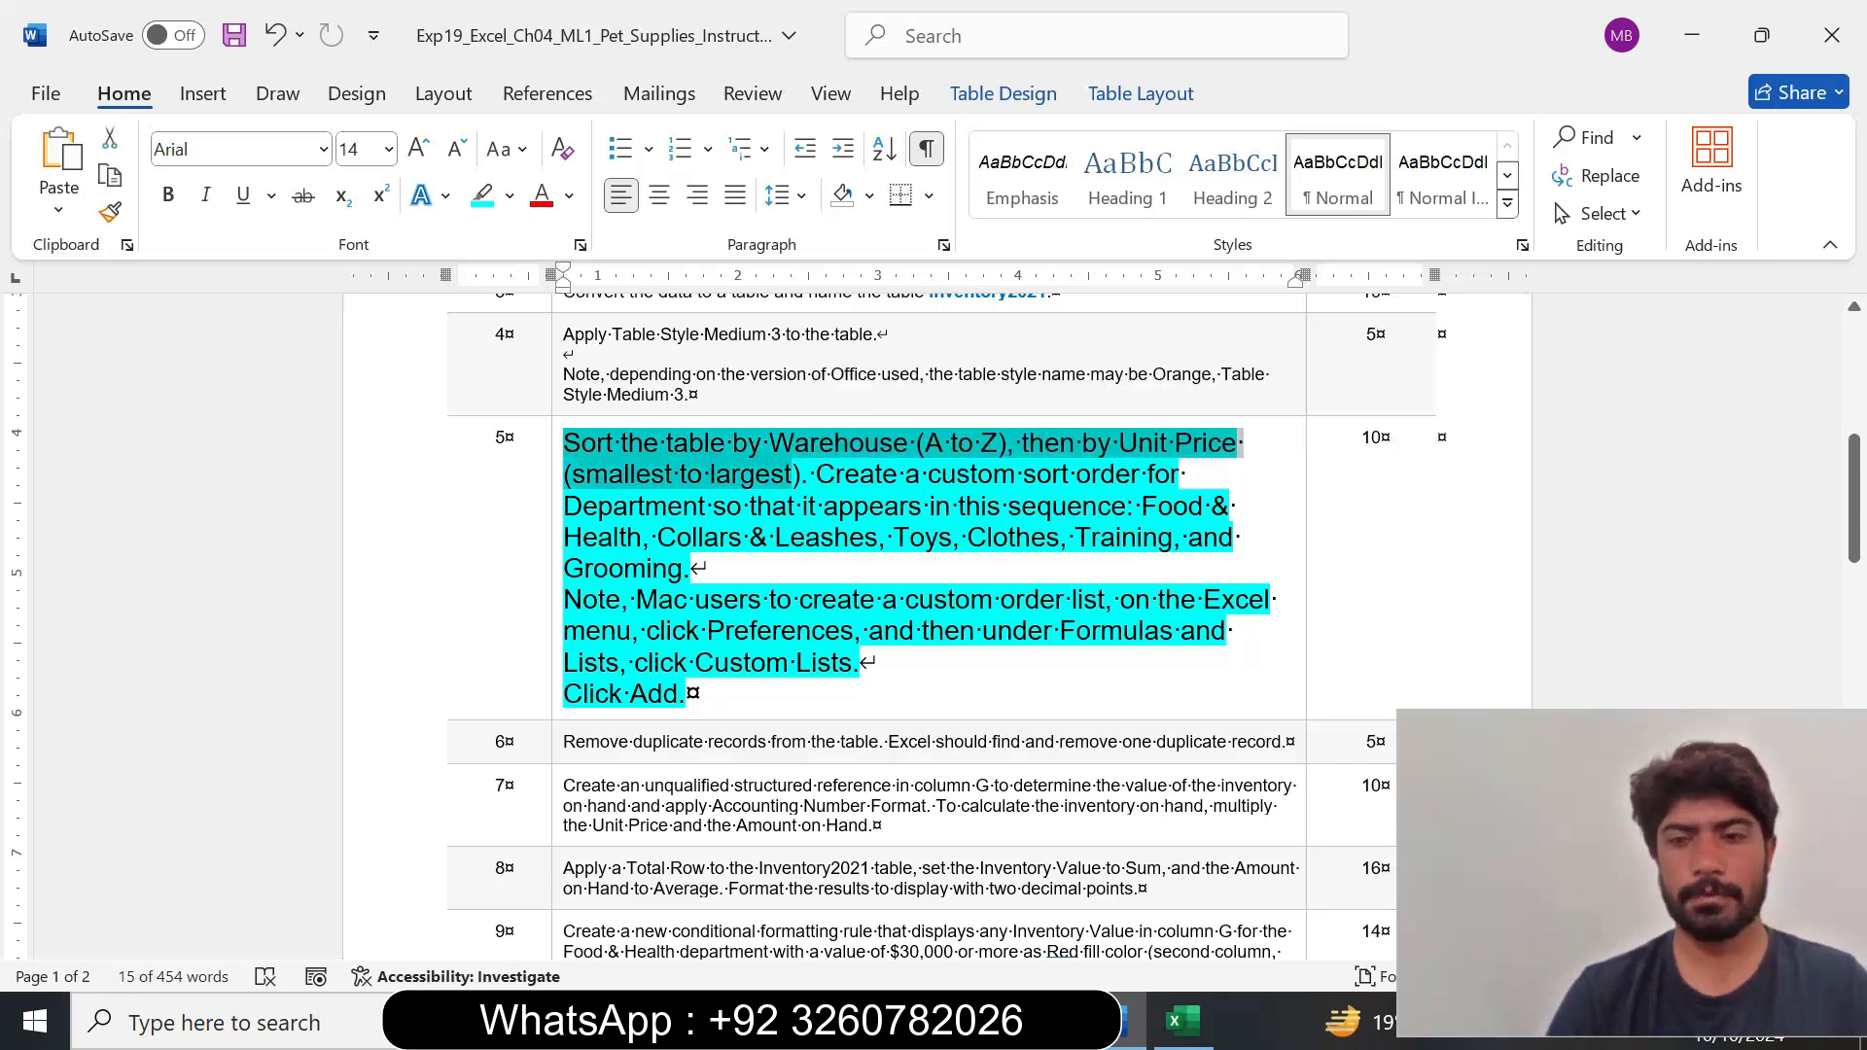
{"action": "left_click", "coordinate": [1183, 1020]}
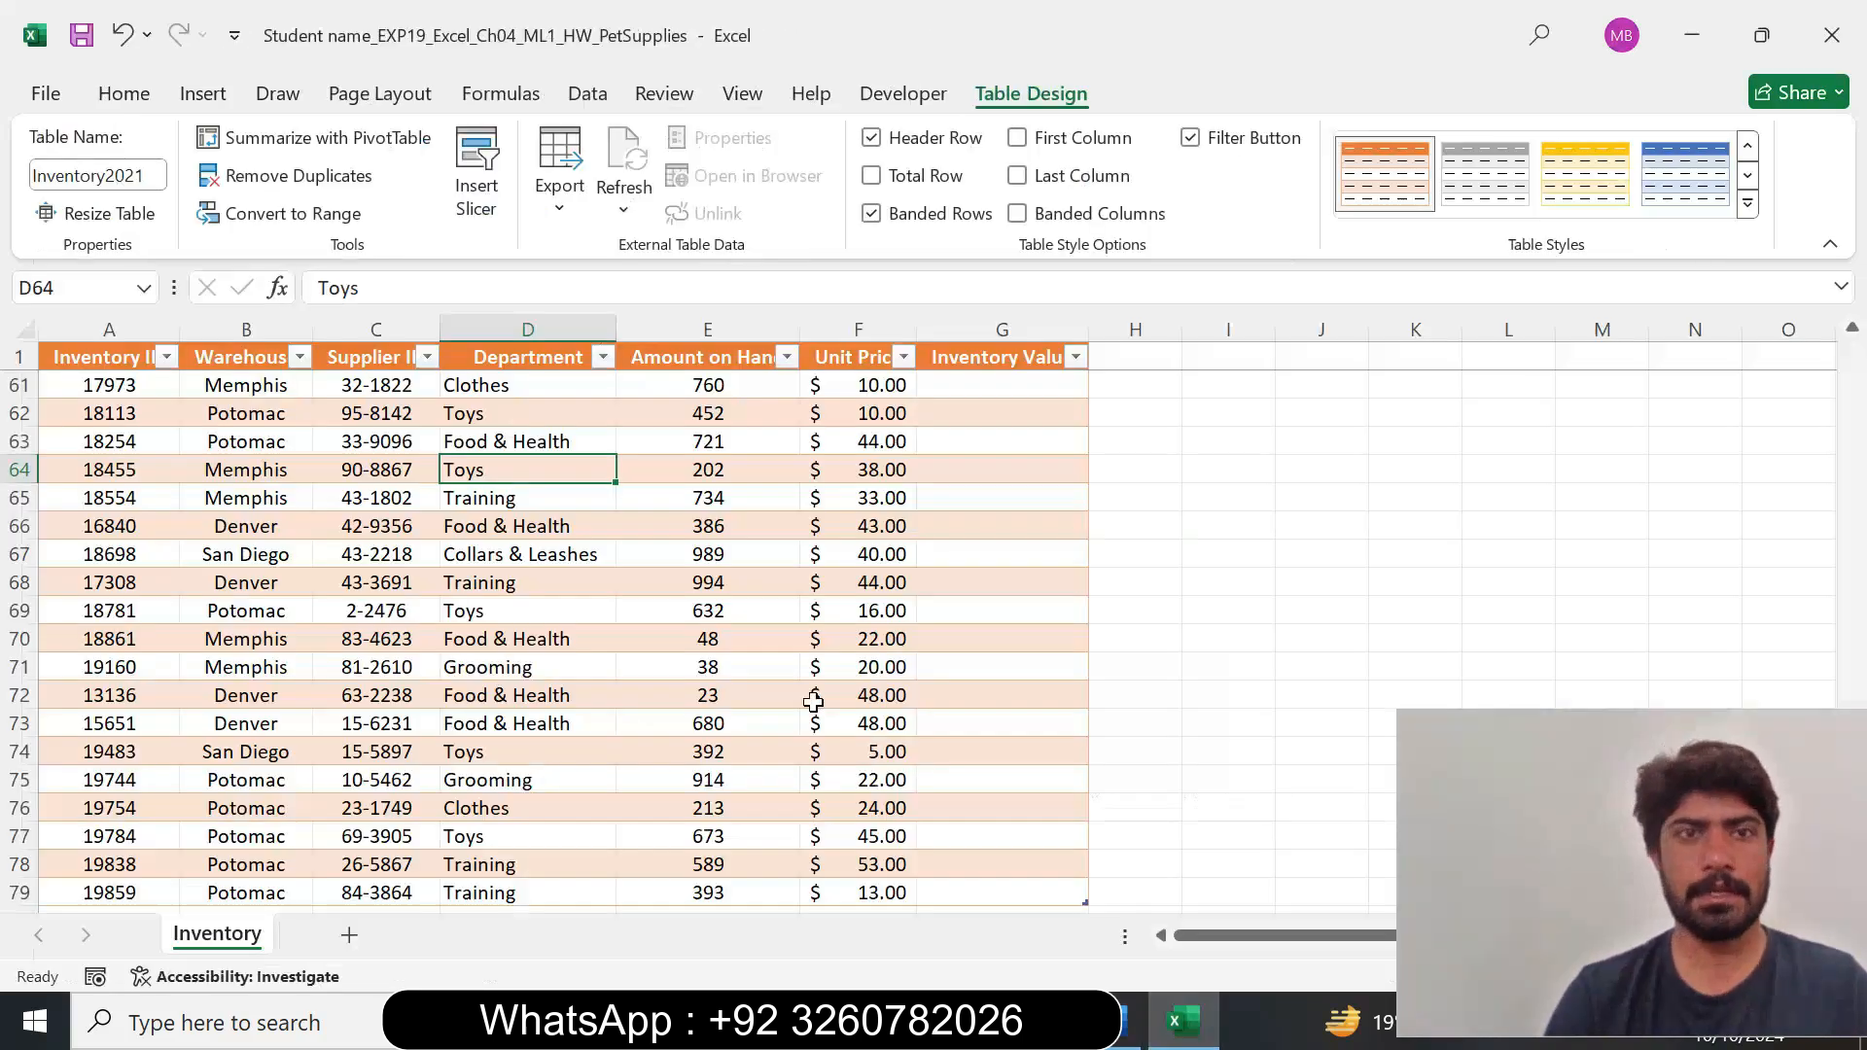
{"action": "left_click", "coordinate": [588, 94]}
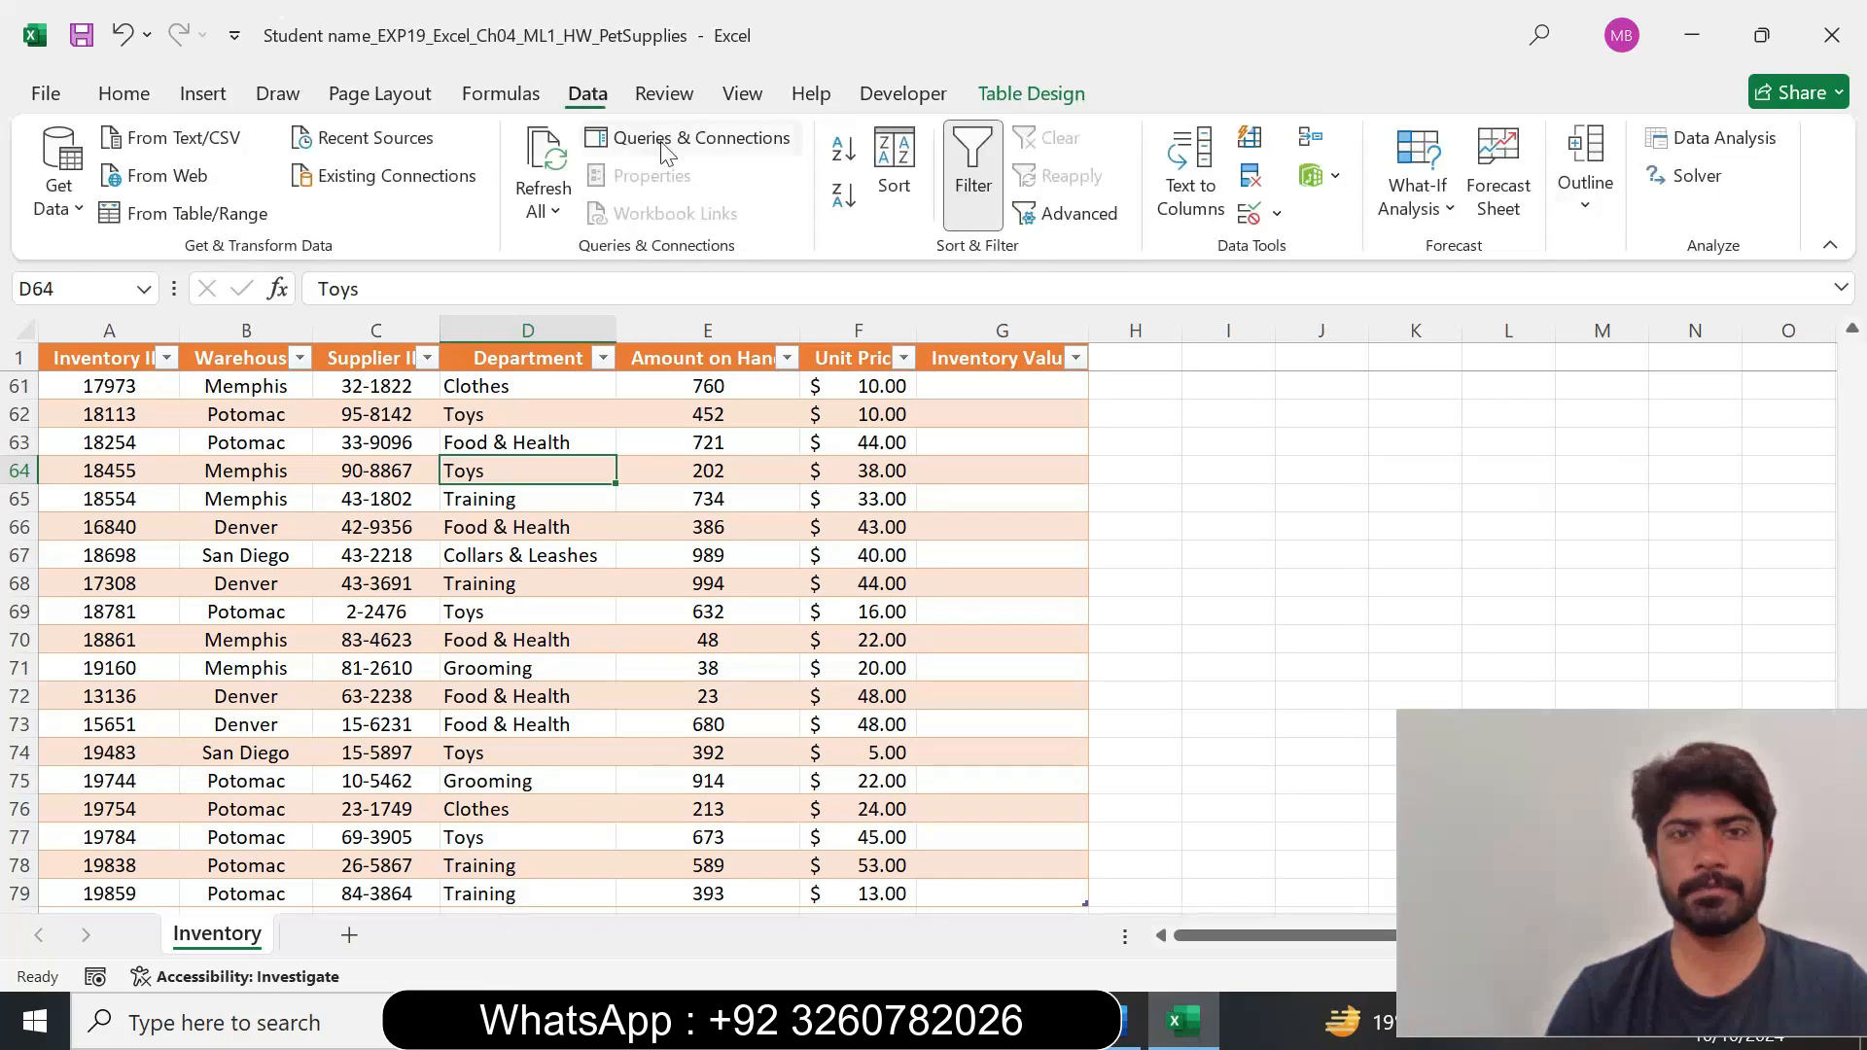
{"action": "left_click", "coordinate": [899, 185]}
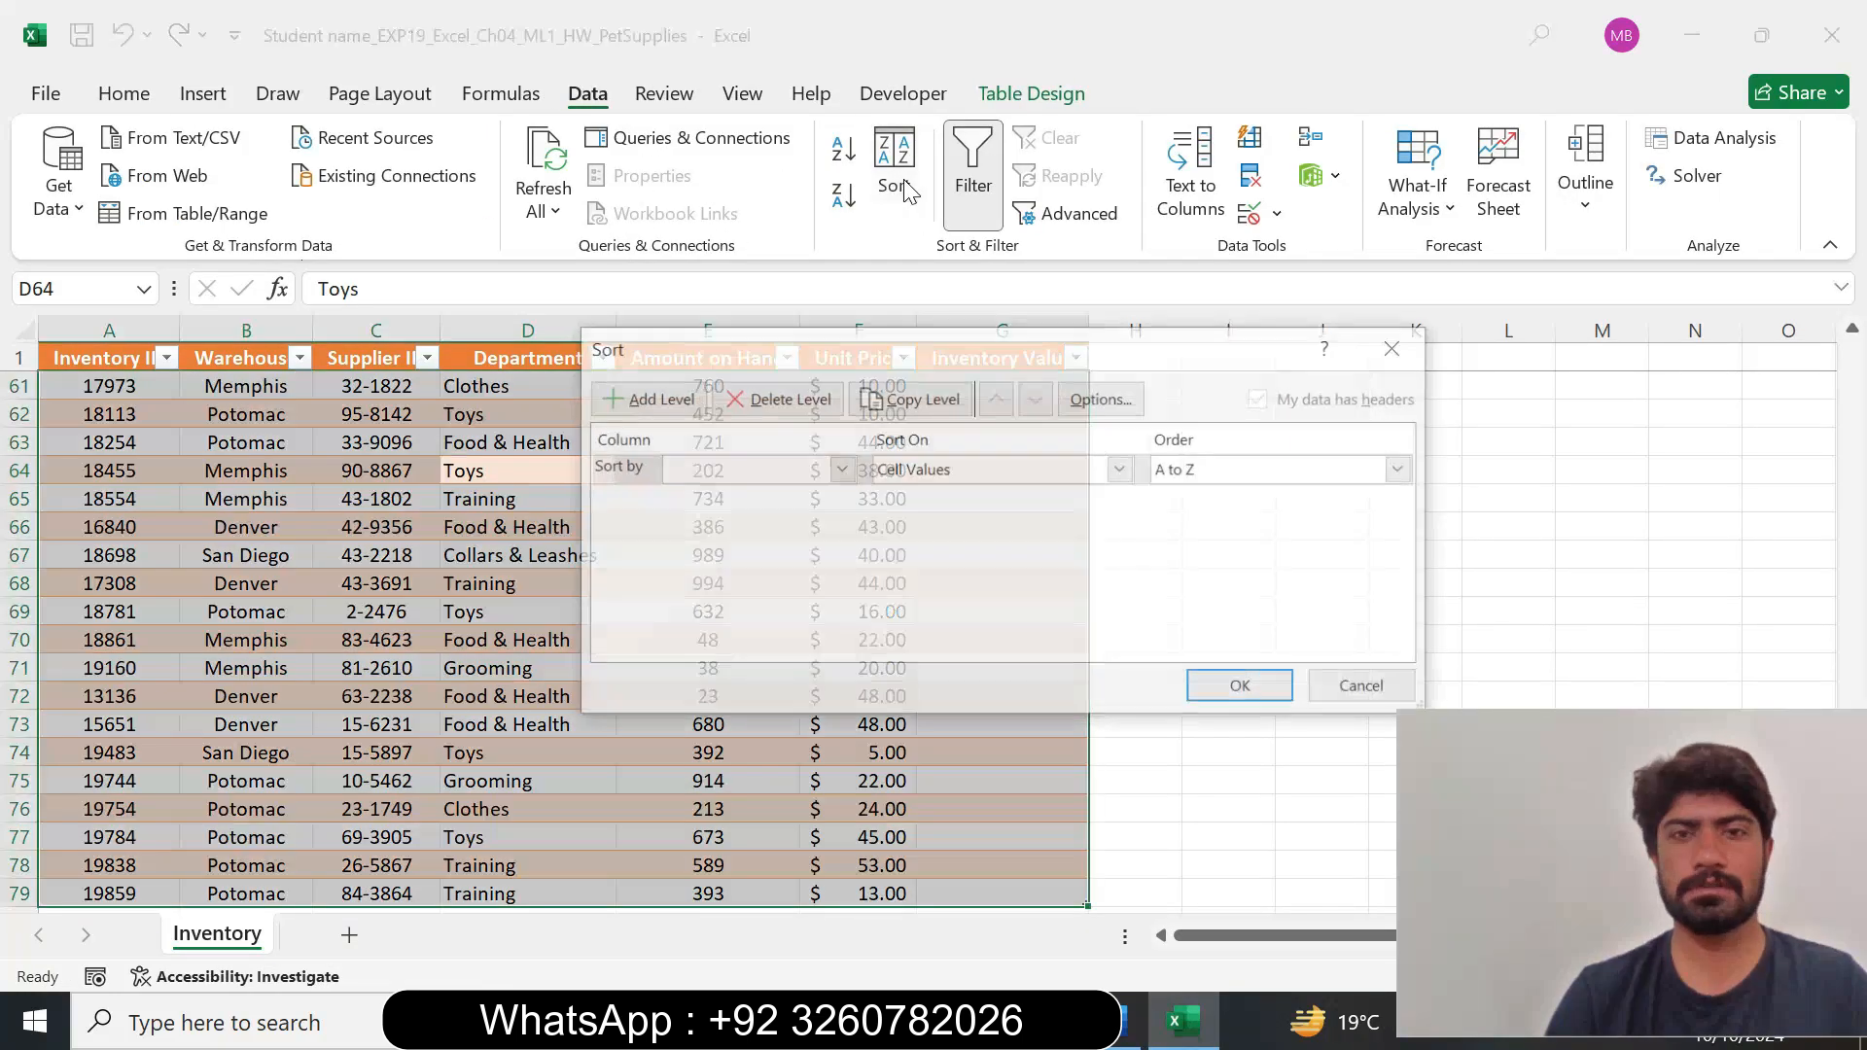
{"action": "left_click", "coordinate": [1128, 1021]}
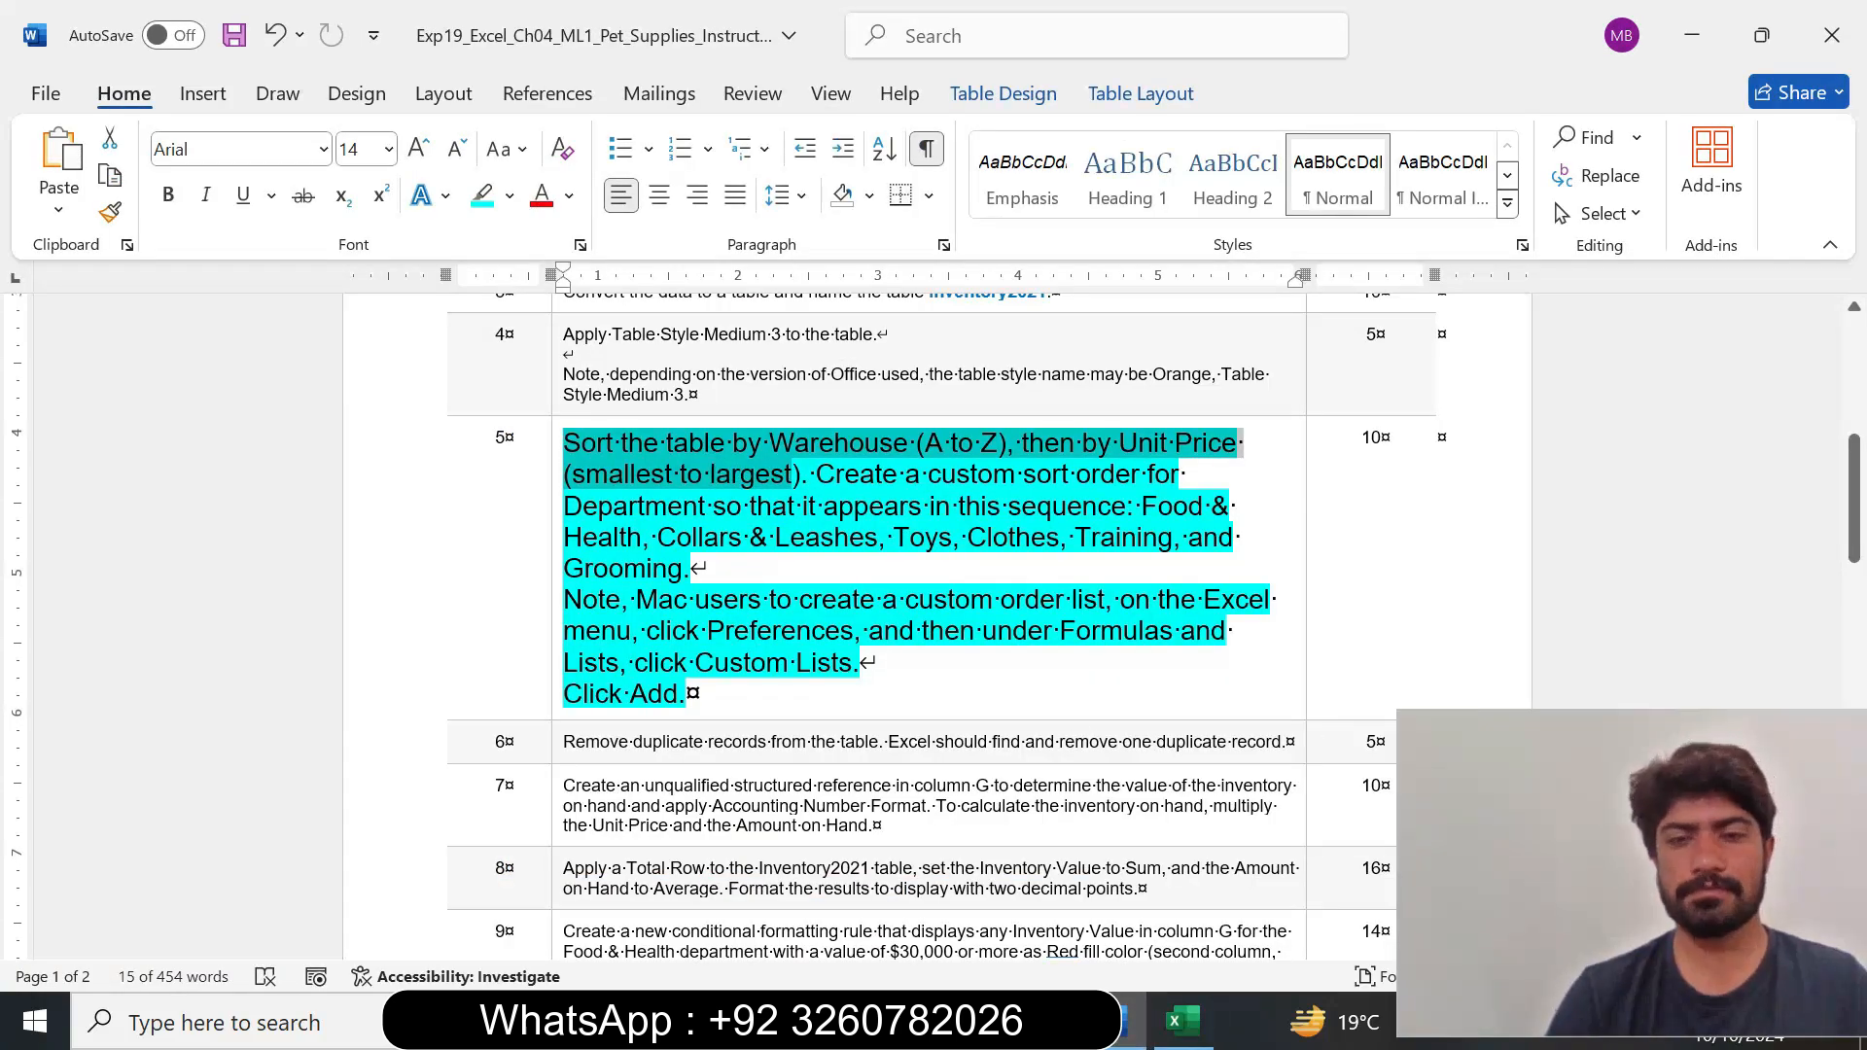
{"action": "left_click", "coordinate": [1180, 1021]}
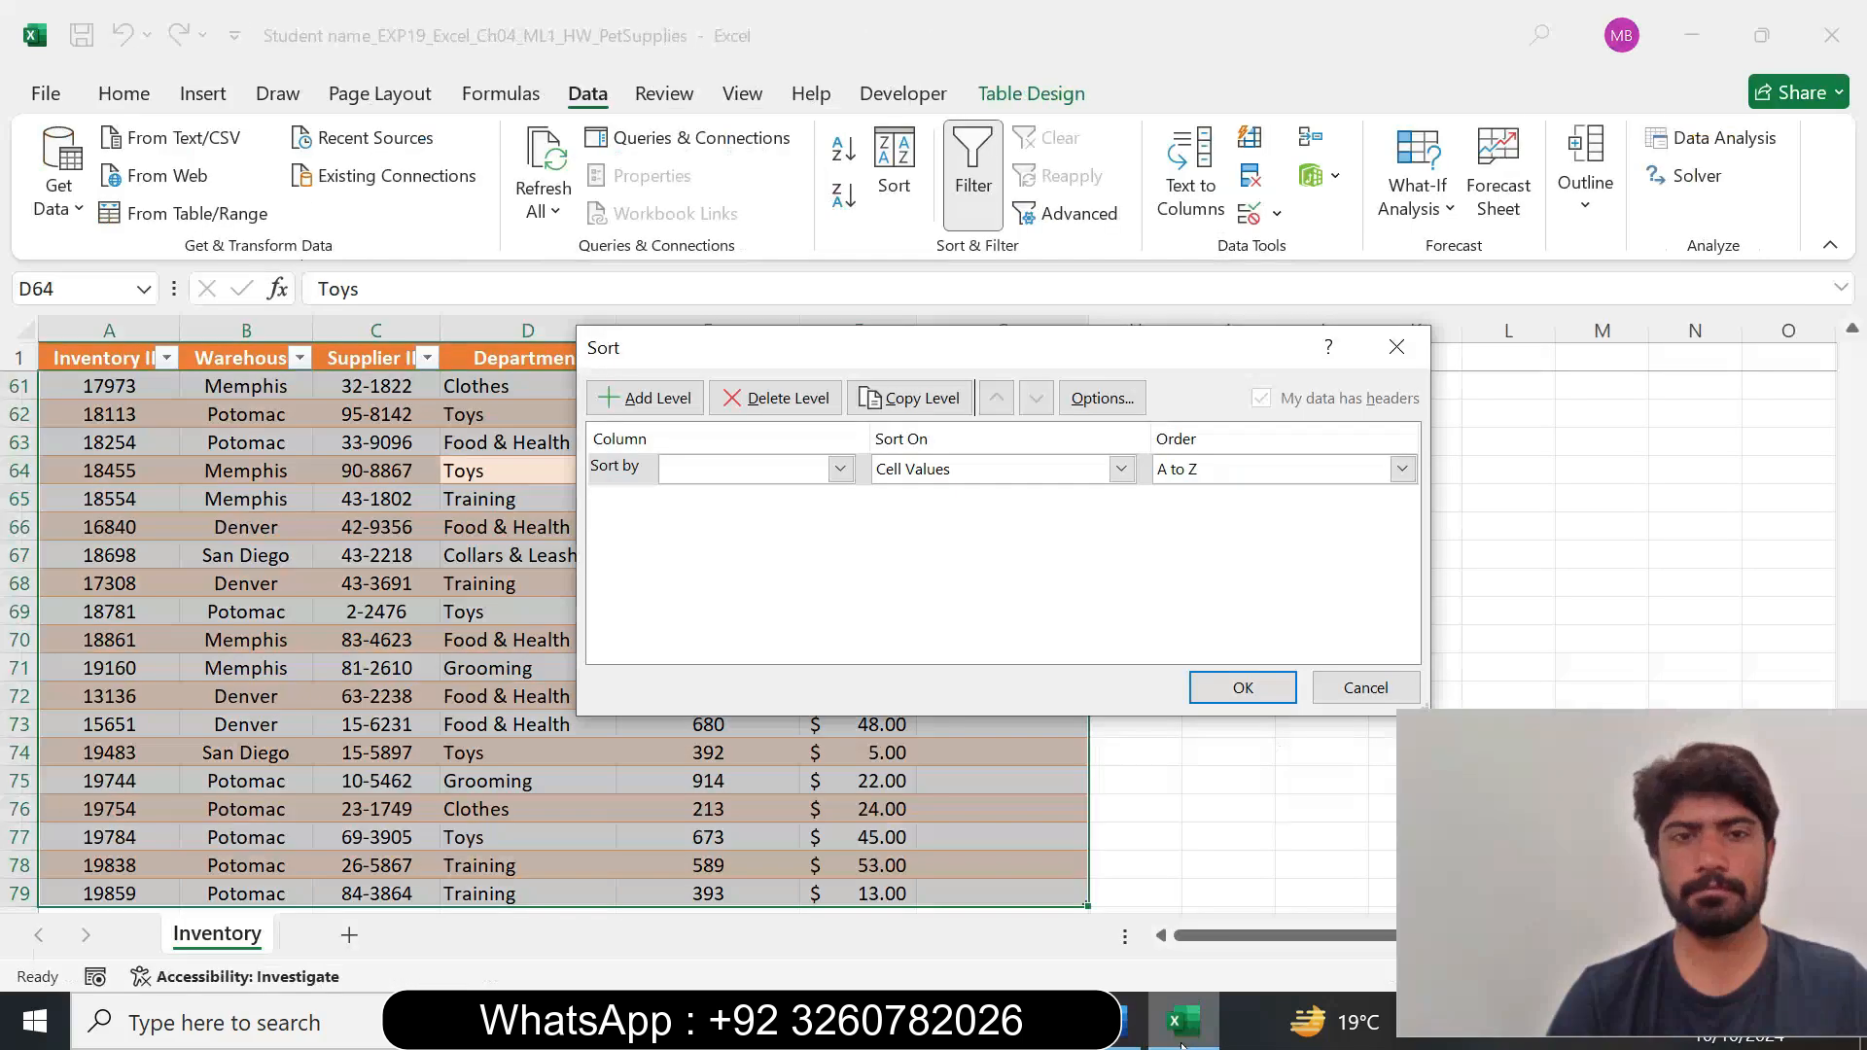
{"action": "left_click", "coordinate": [840, 469]}
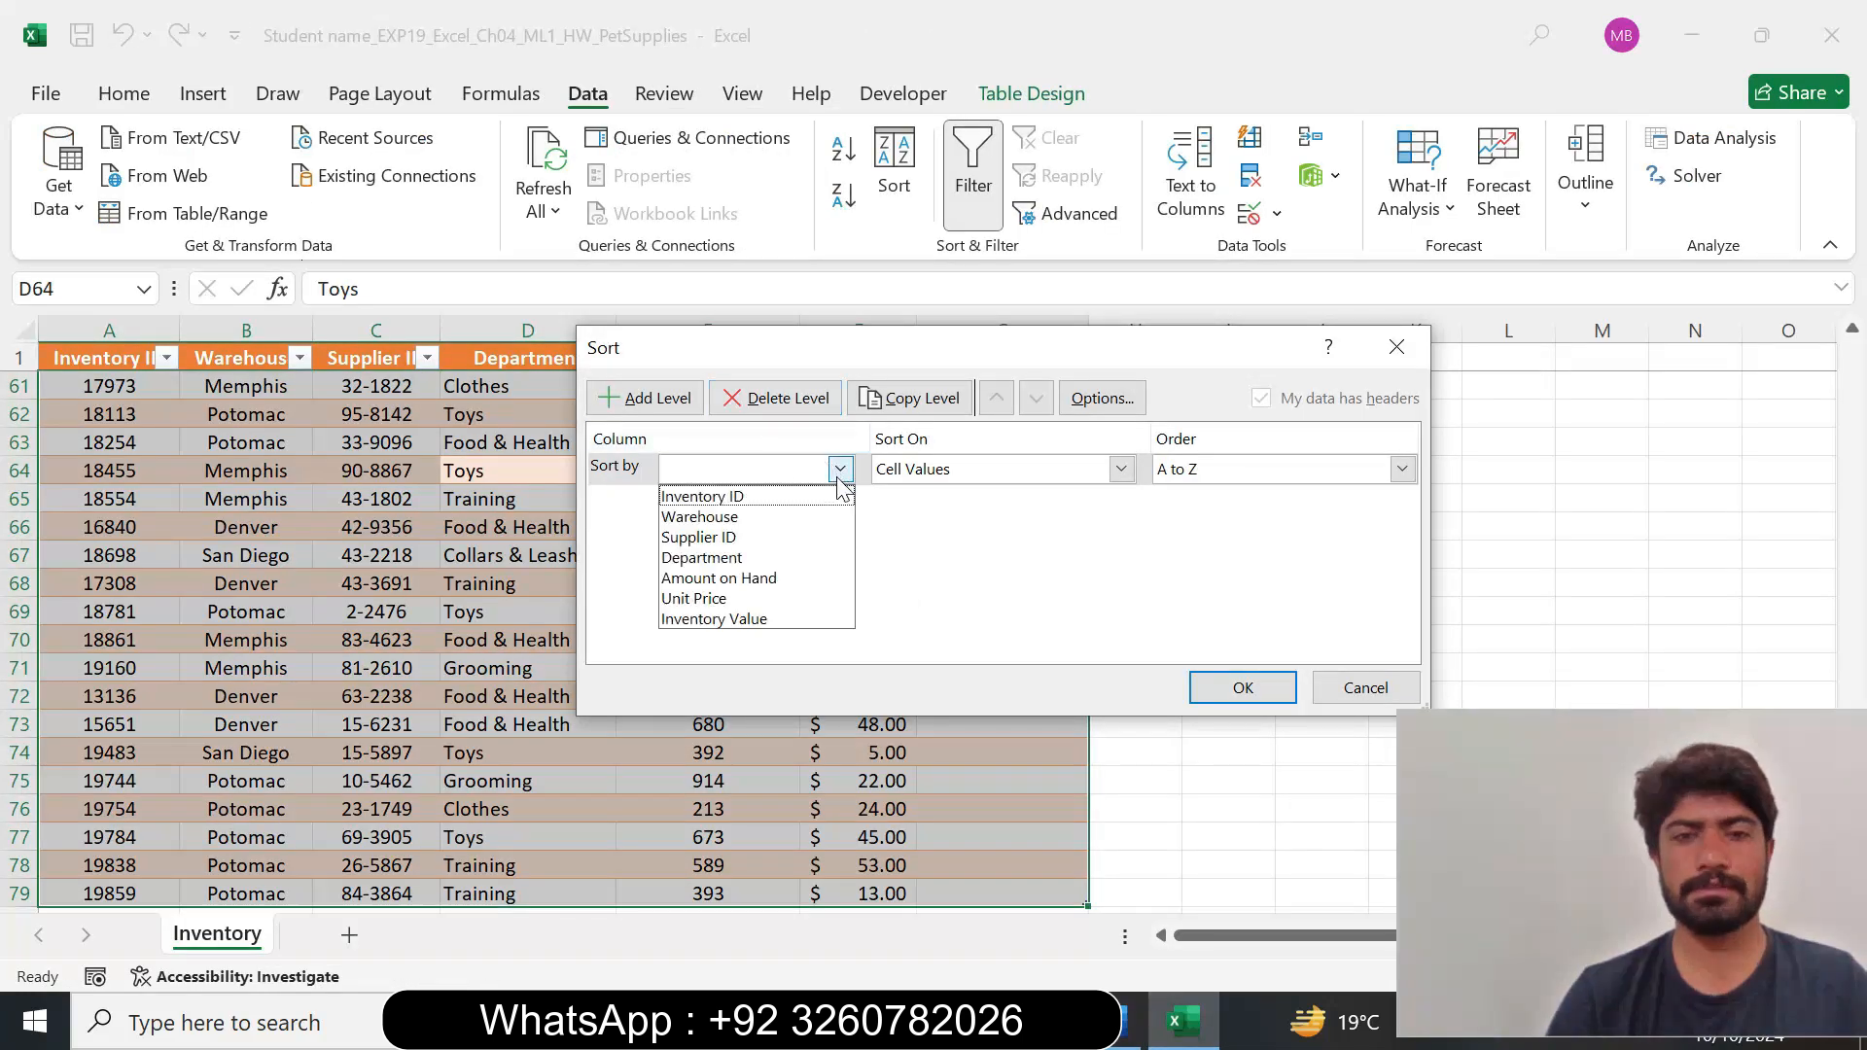
{"action": "left_click", "coordinate": [747, 518]}
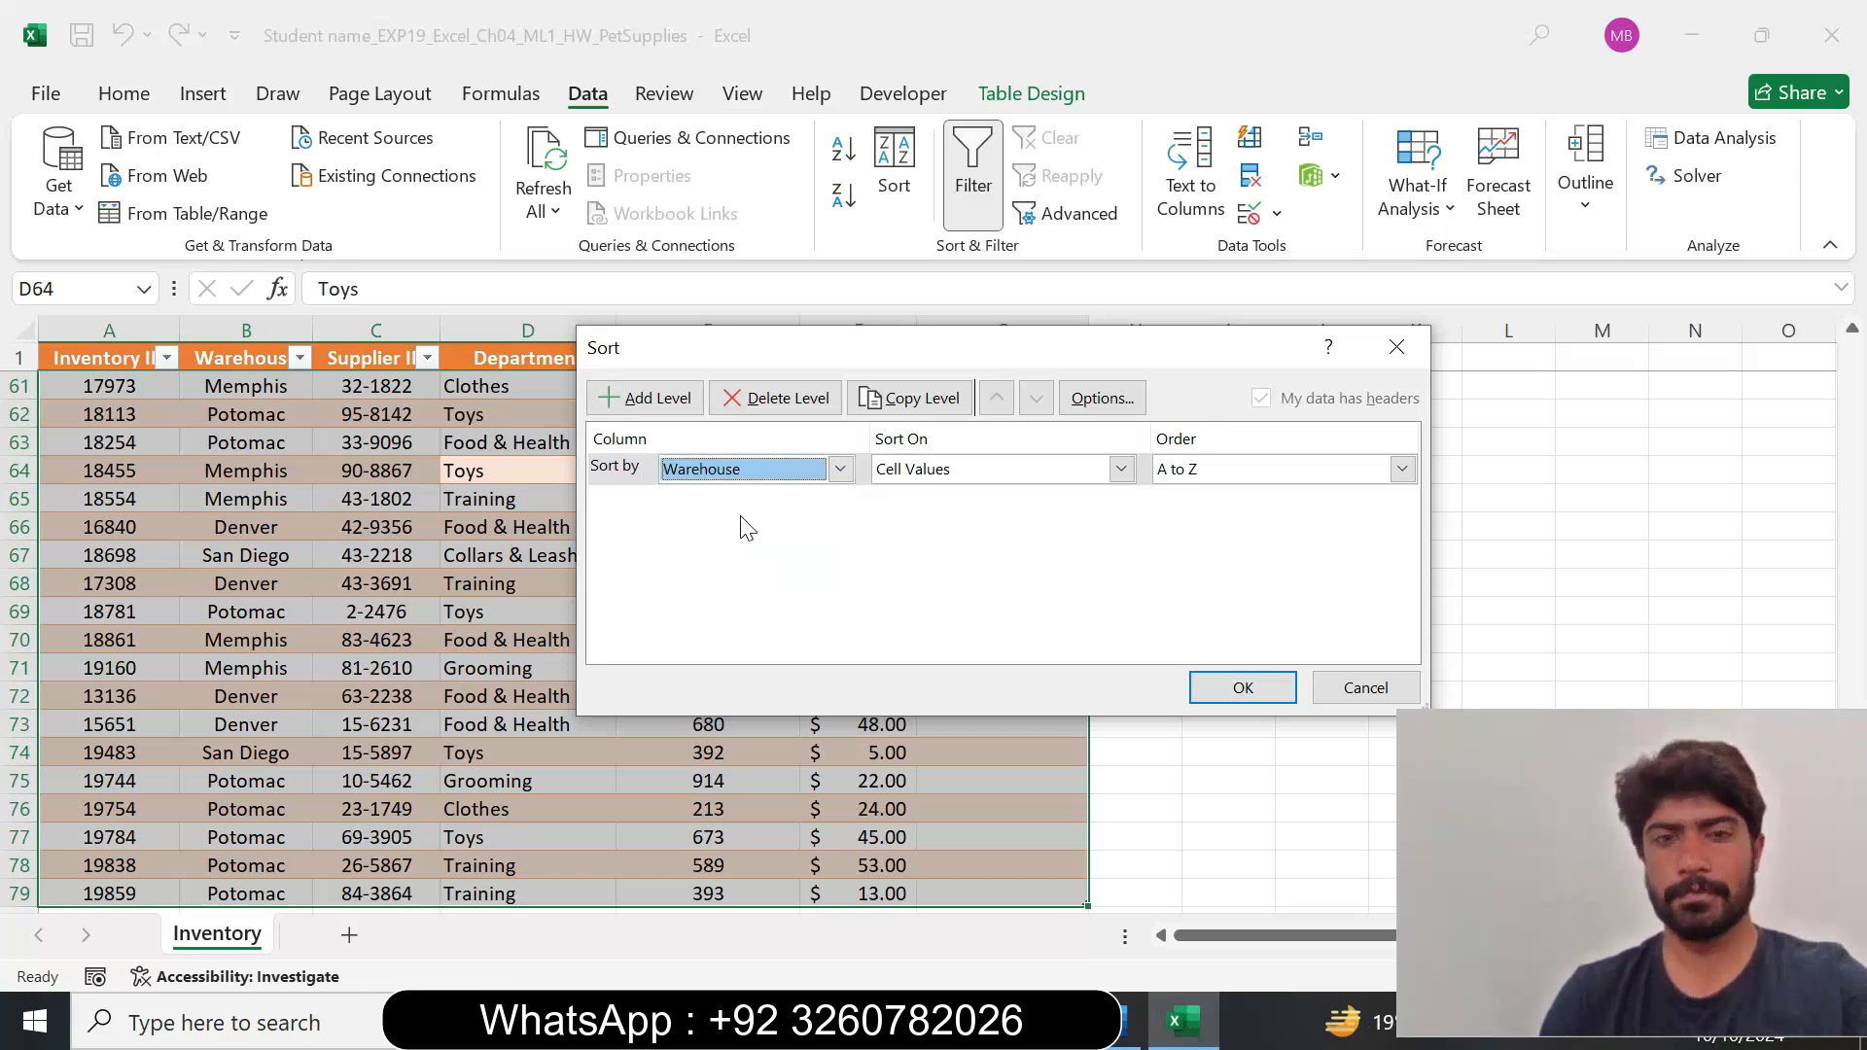
Add a second sort level by Unit Price, Smallest to Largest, checking the sort order in Word's step 5 instruction.
{"action": "left_click", "coordinate": [1118, 1033]}
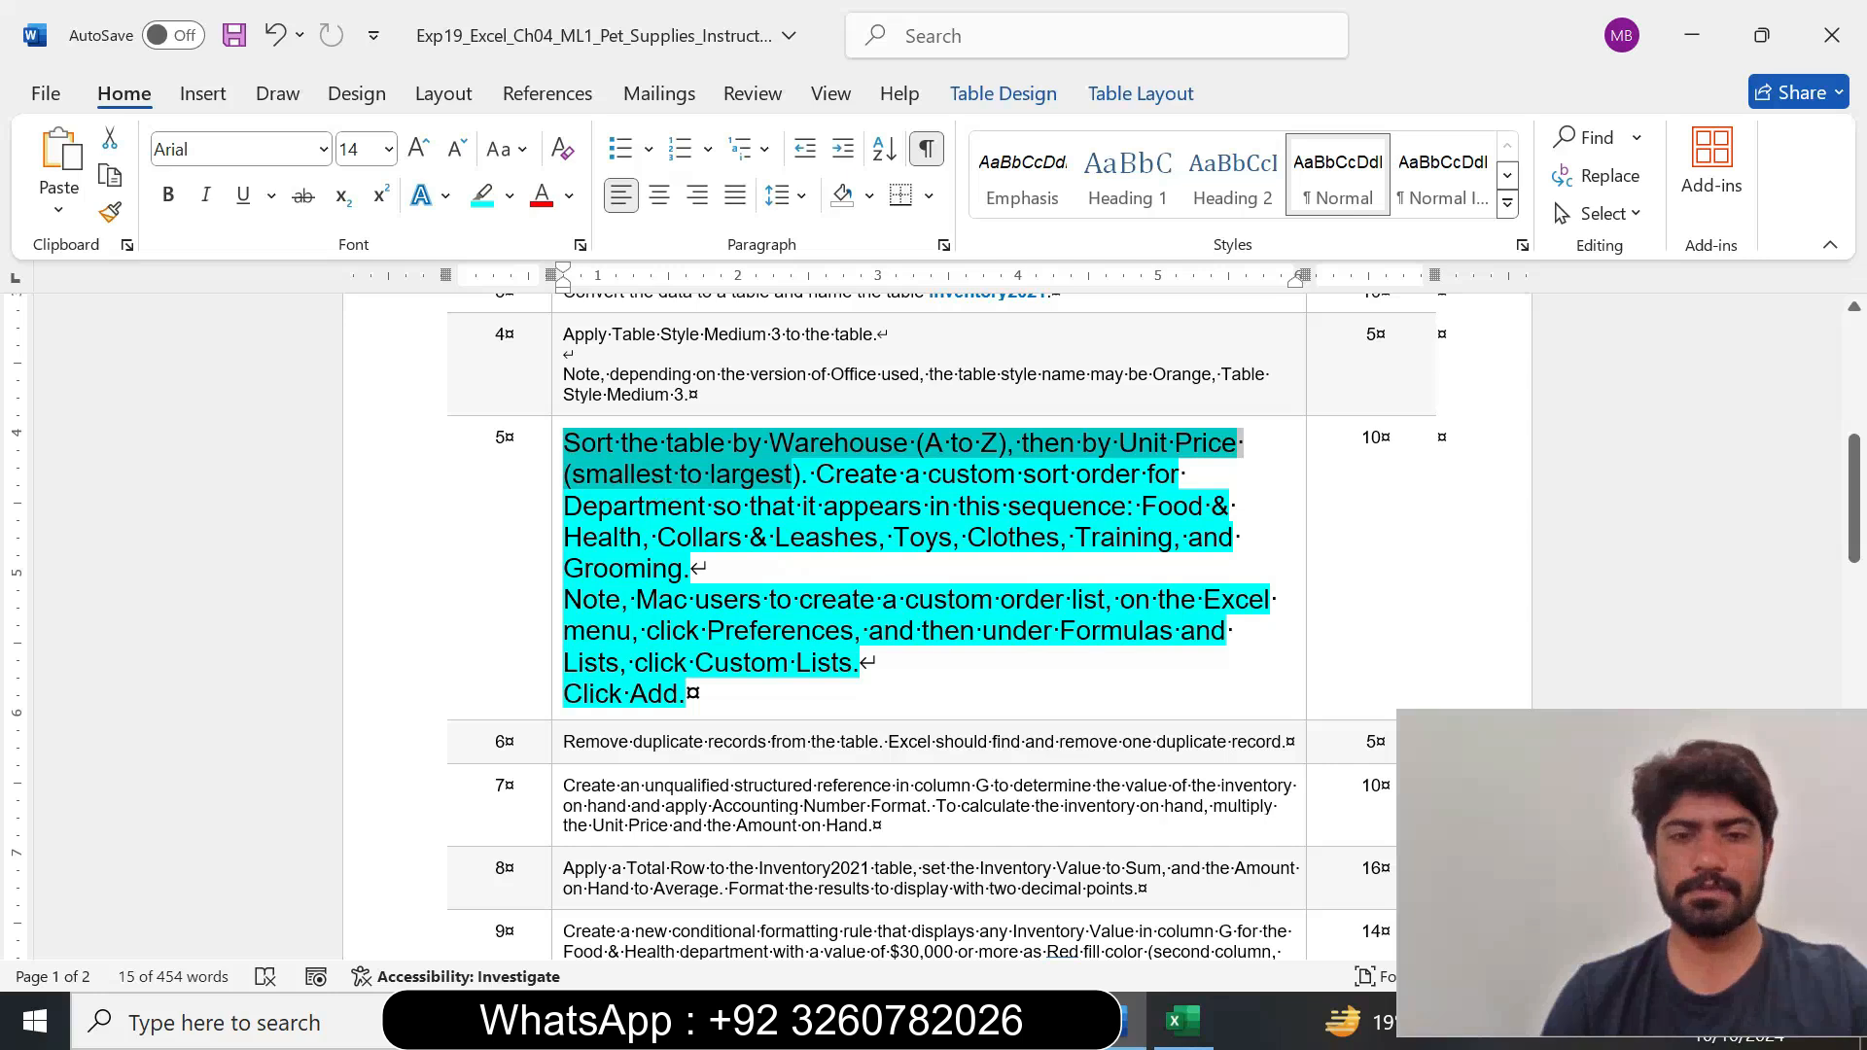
{"action": "left_click", "coordinate": [1179, 1021]}
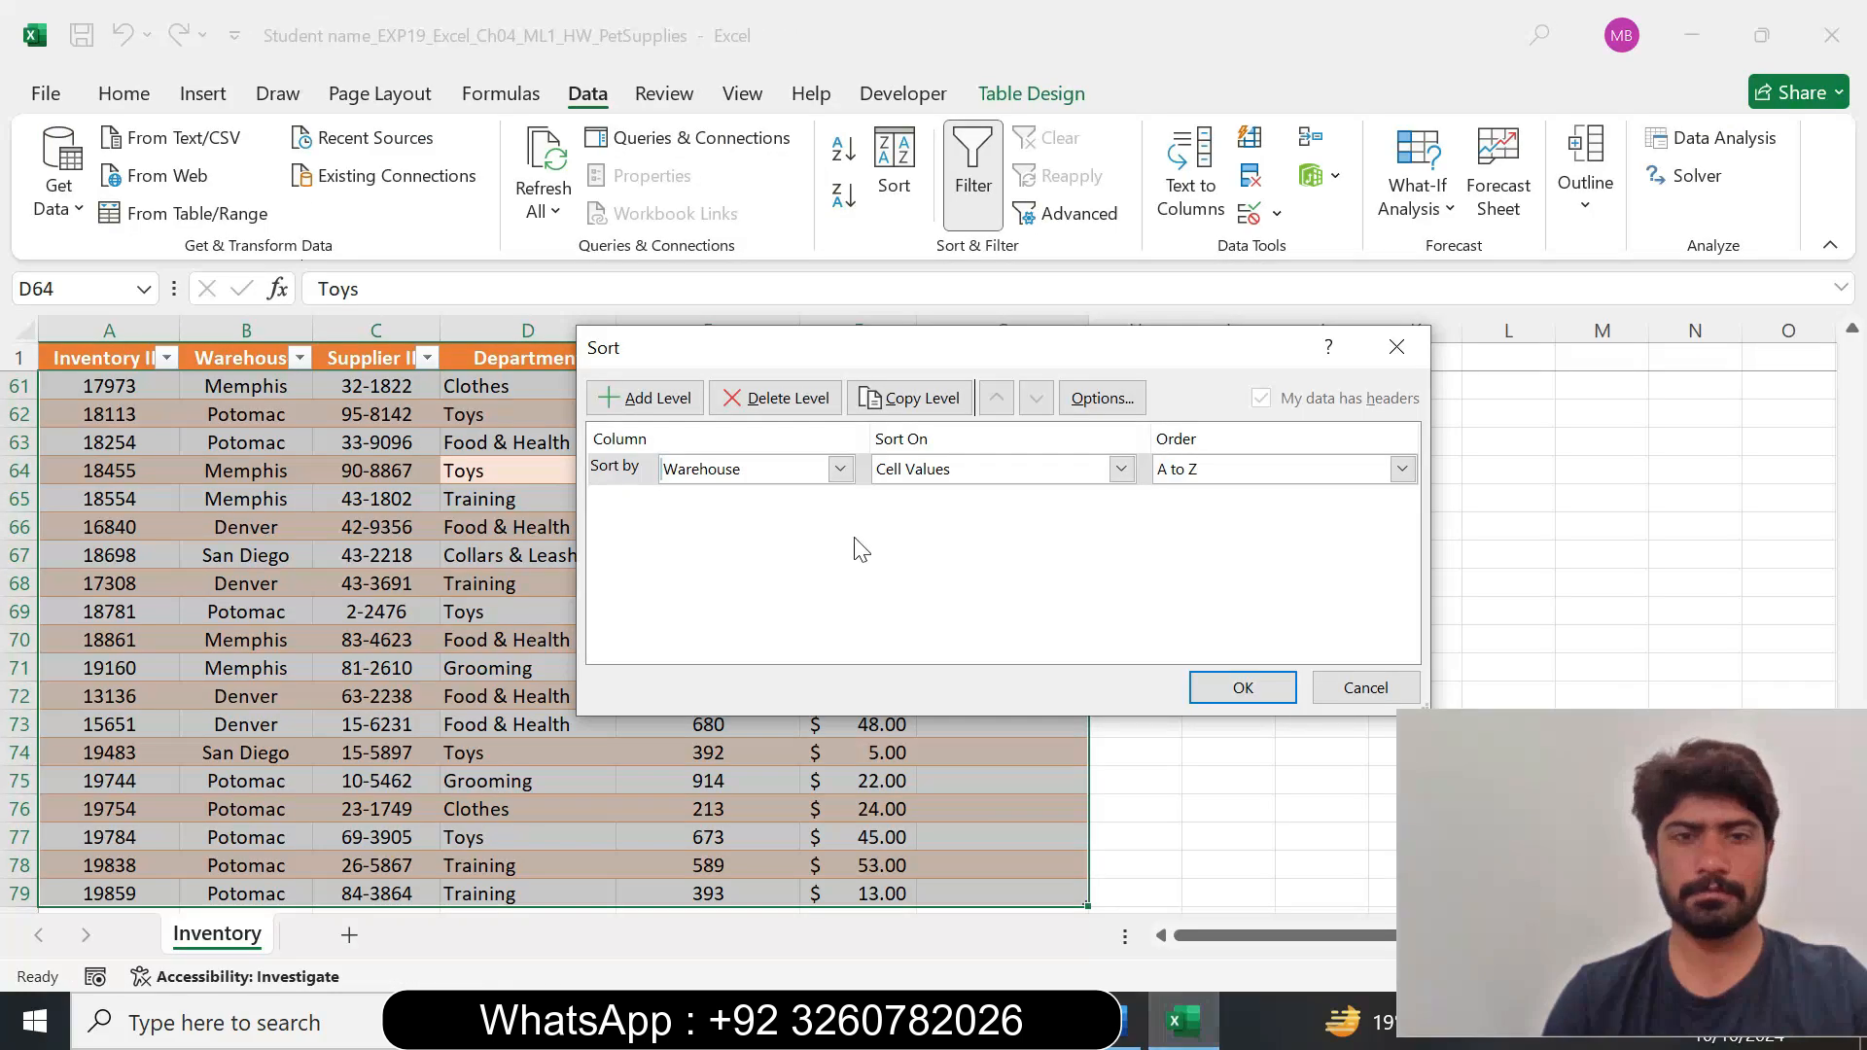
{"action": "left_click", "coordinate": [647, 397]}
{"action": "left_click", "coordinate": [840, 501]}
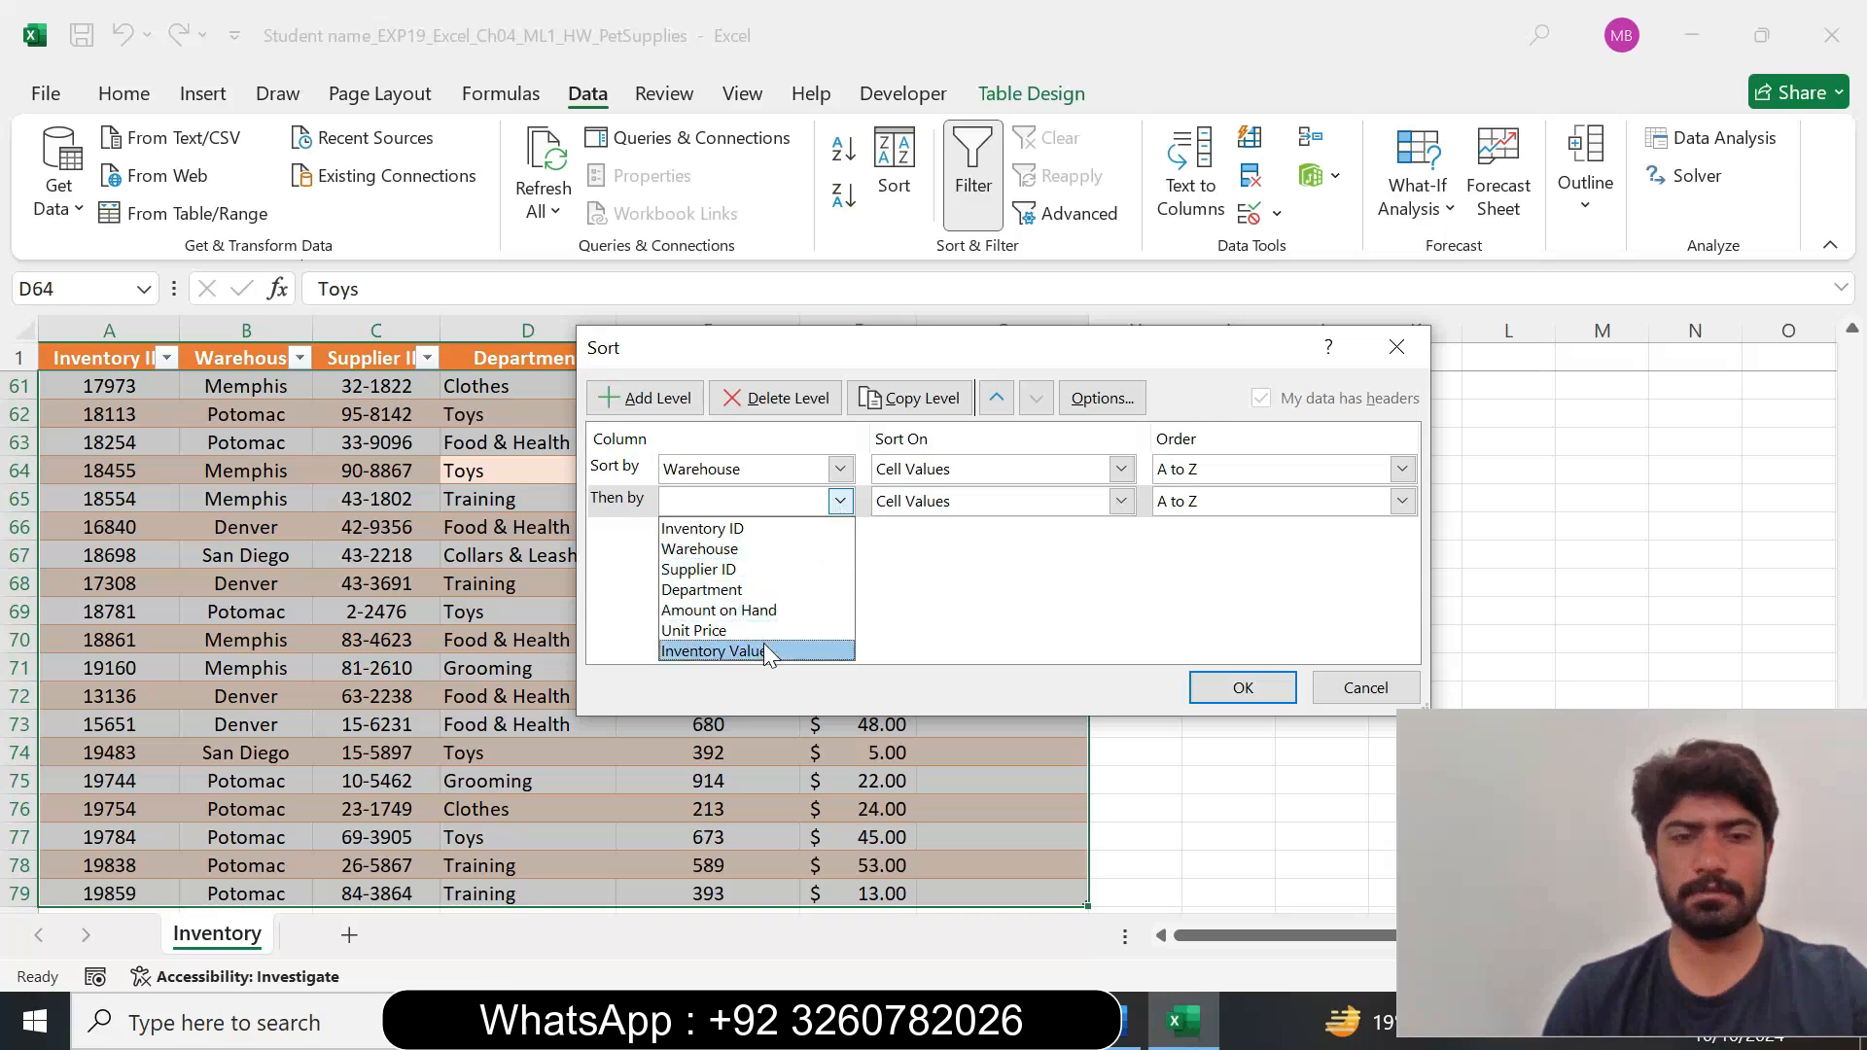
{"action": "left_click", "coordinate": [1131, 1021]}
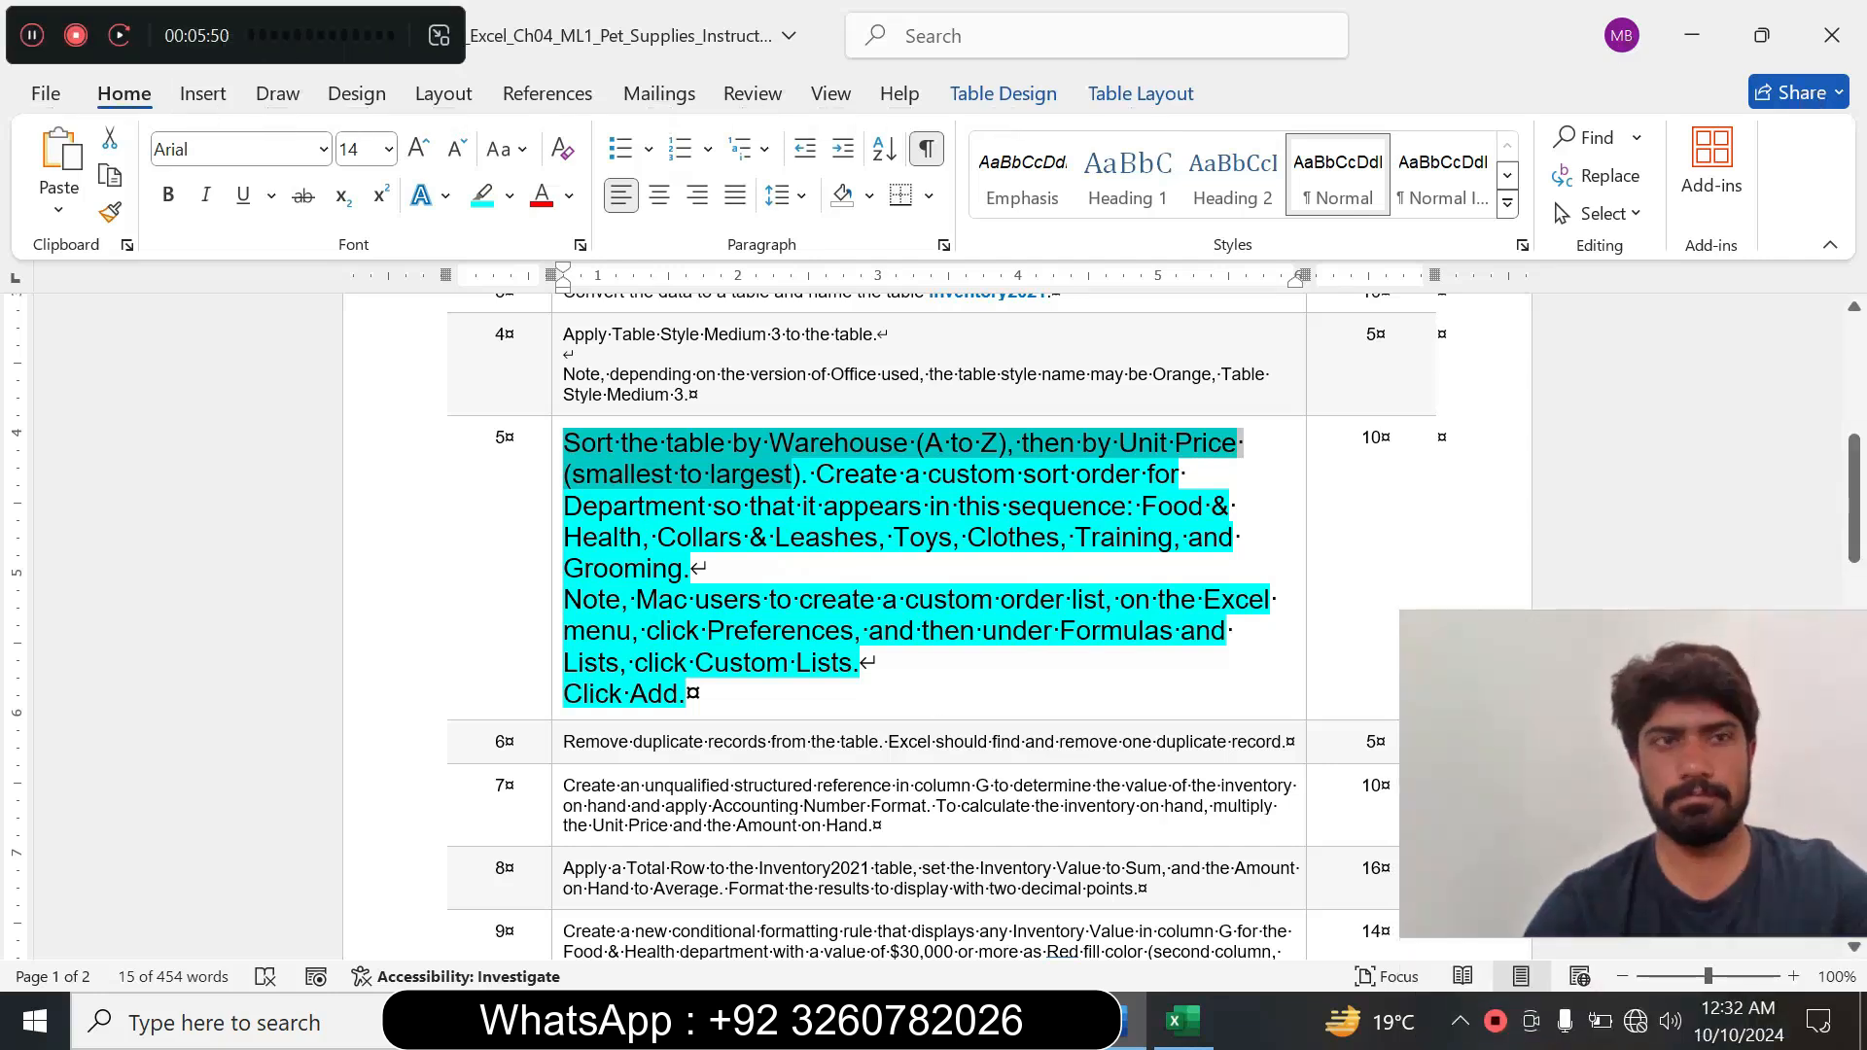
{"action": "left_click", "coordinate": [893, 537]}
{"action": "left_click", "coordinate": [437, 35]}
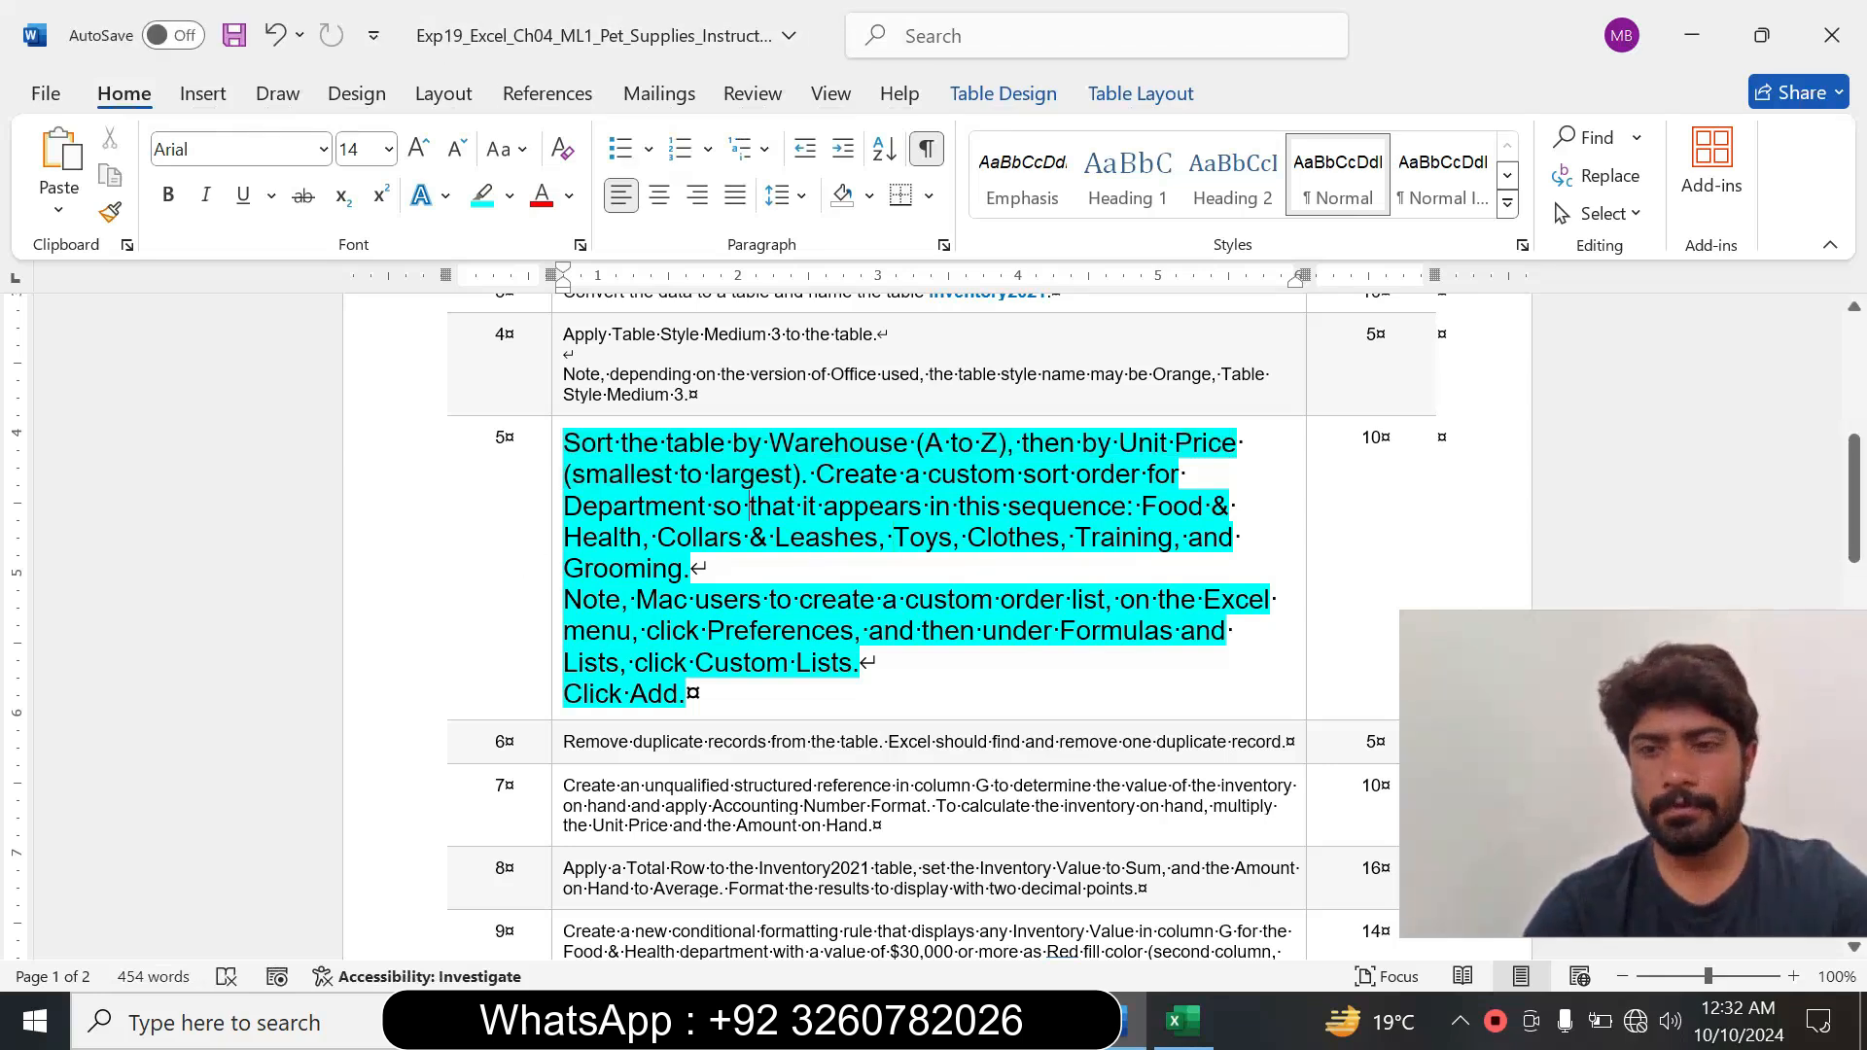
{"action": "left_click", "coordinate": [1183, 1021]}
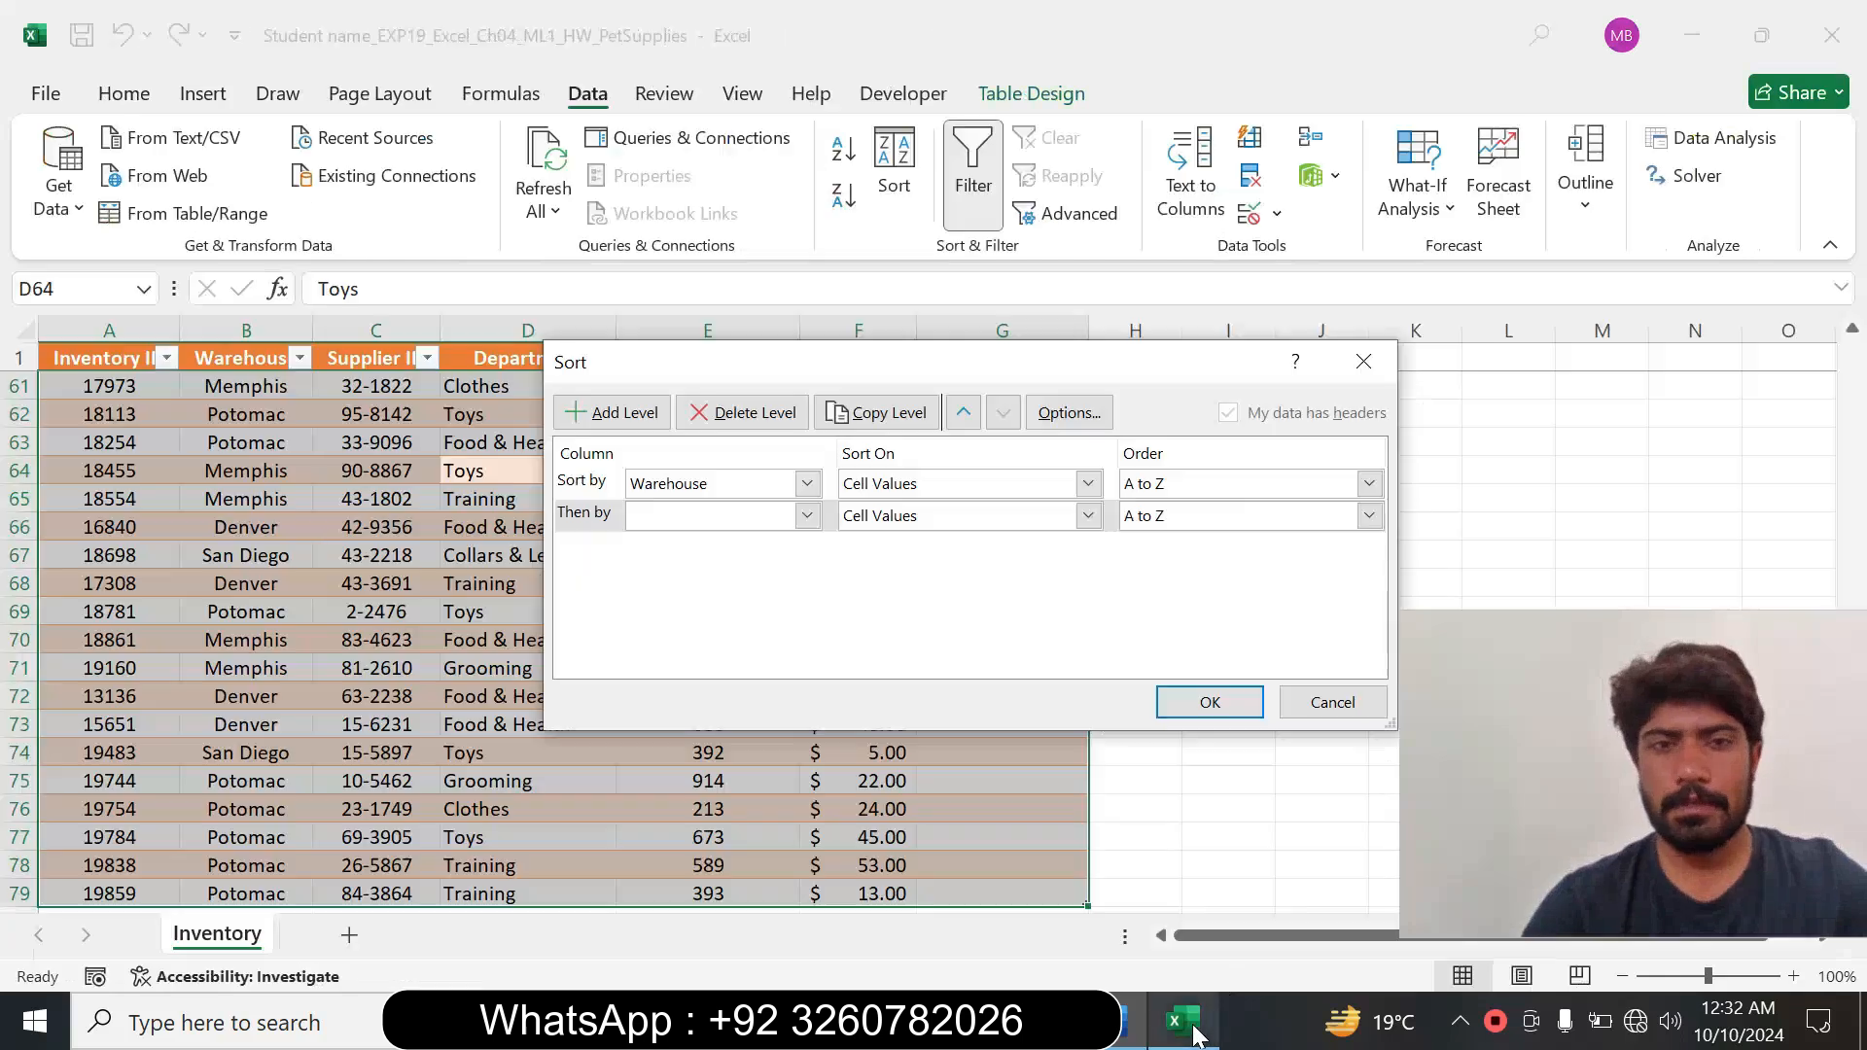
{"action": "left_click", "coordinate": [1130, 1021]}
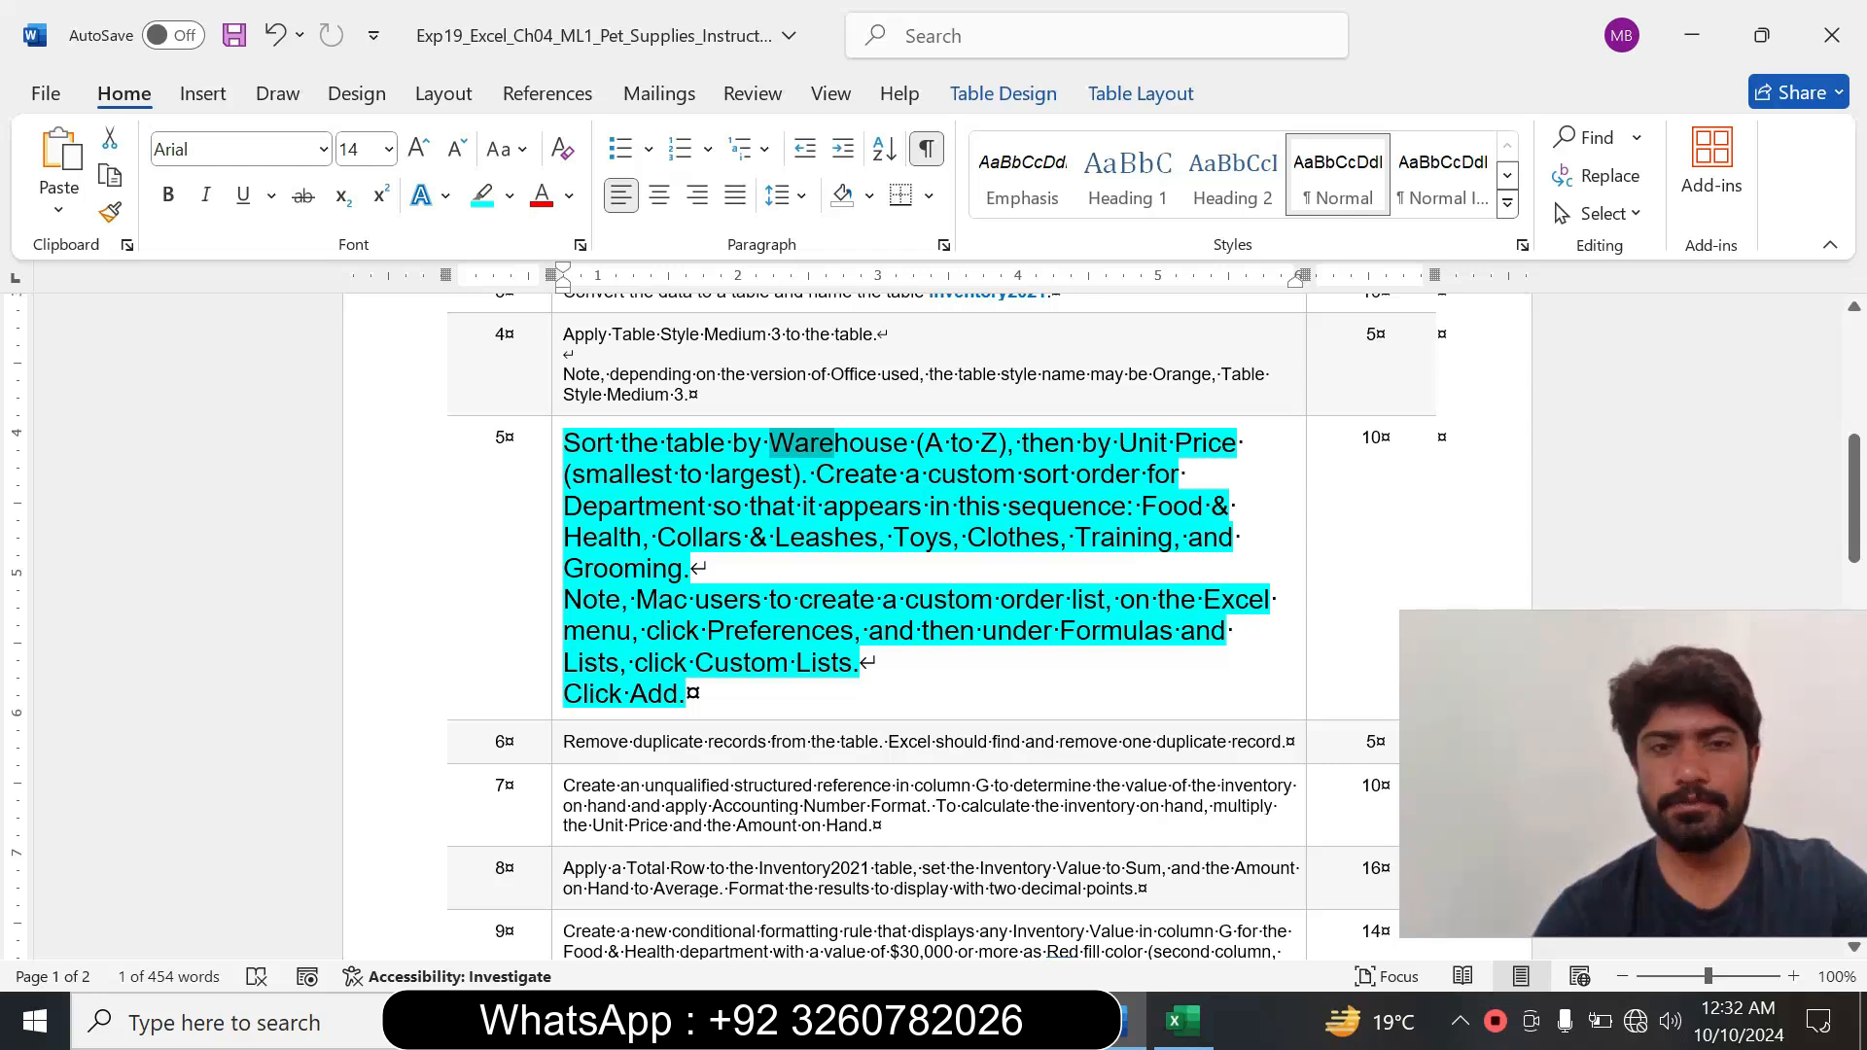
{"action": "left_click", "coordinate": [1183, 1021]}
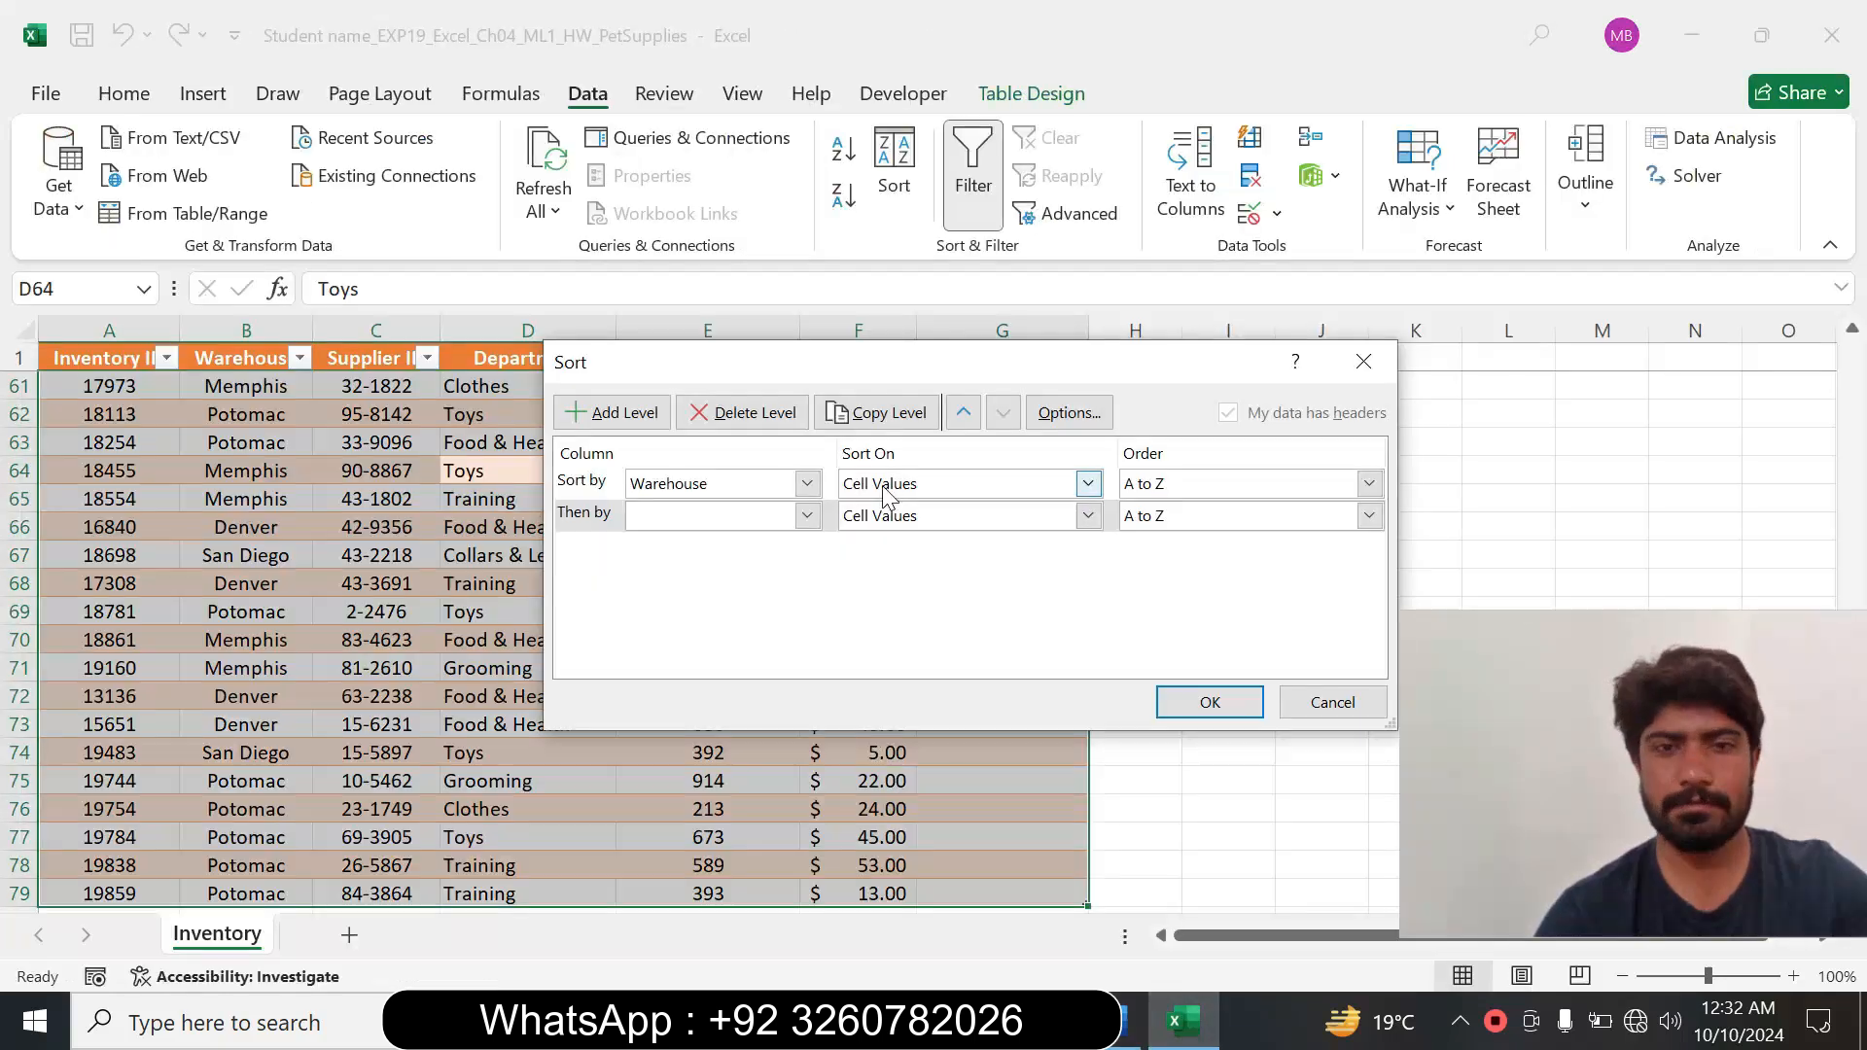
{"action": "left_click", "coordinate": [807, 516]}
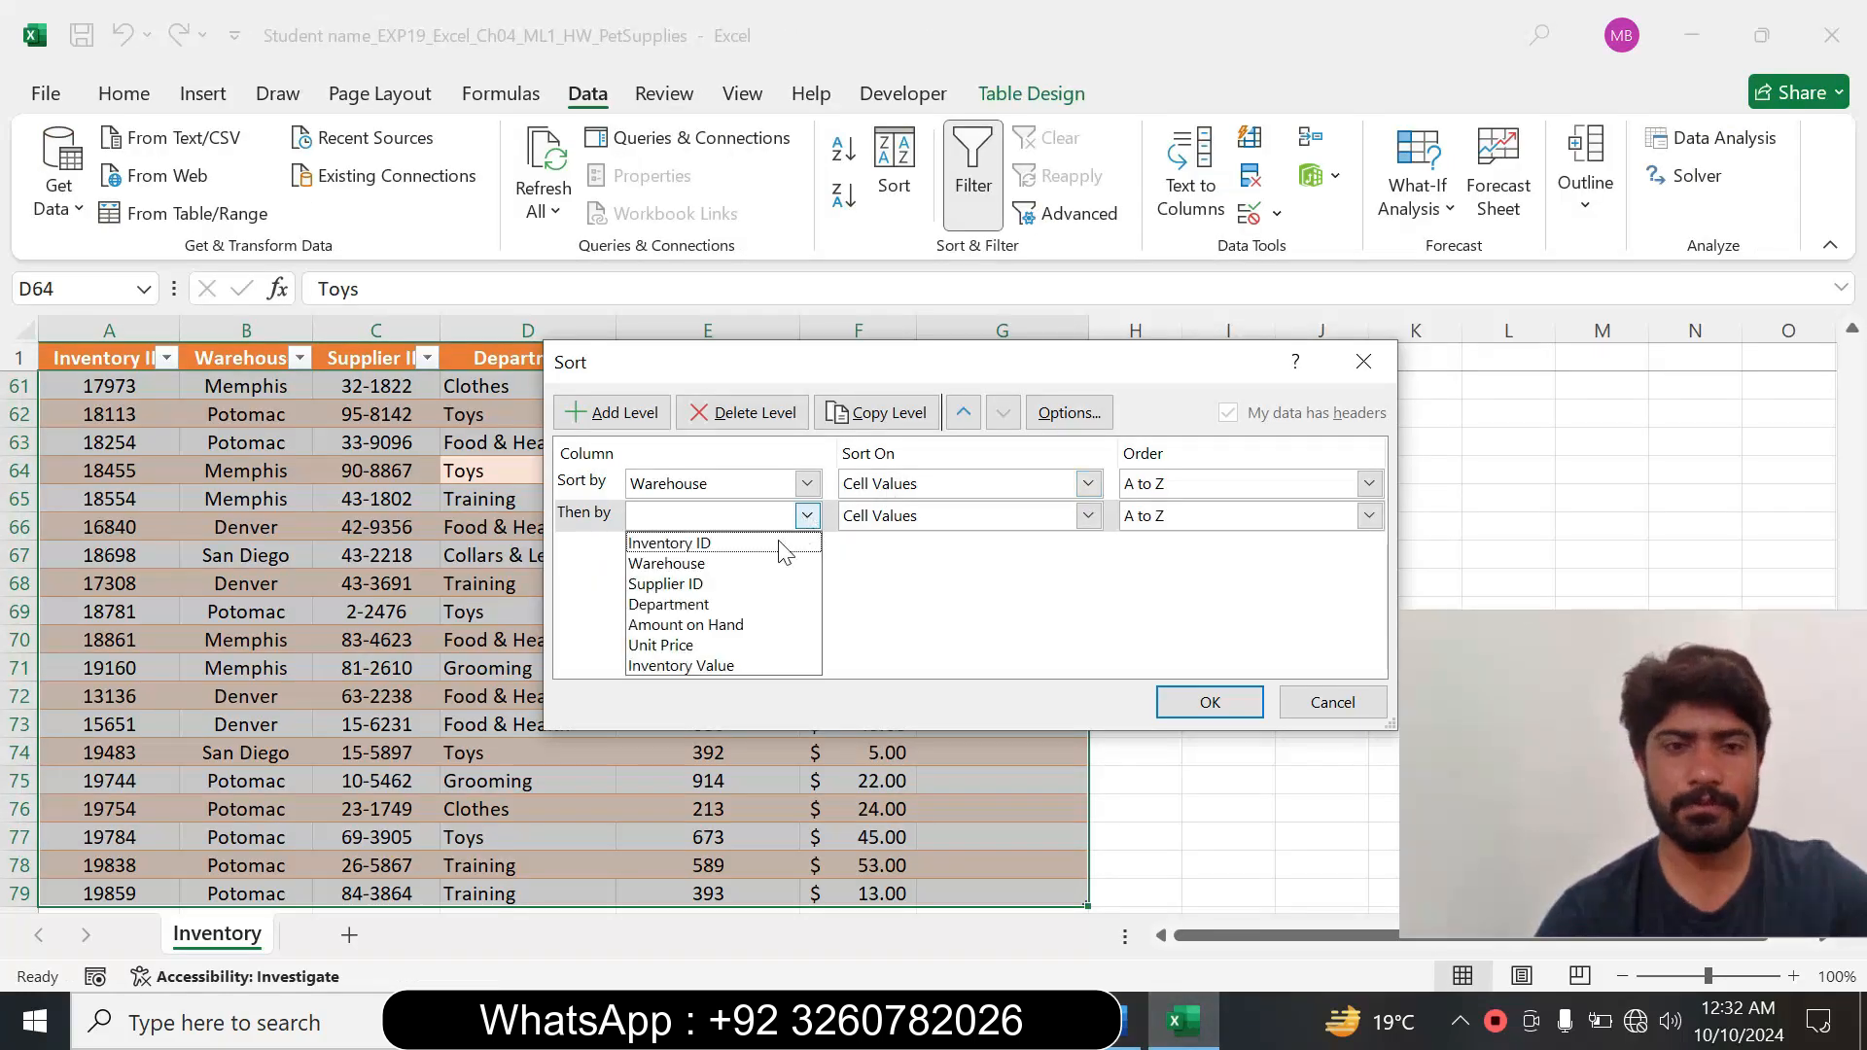
{"action": "left_click", "coordinate": [706, 646]}
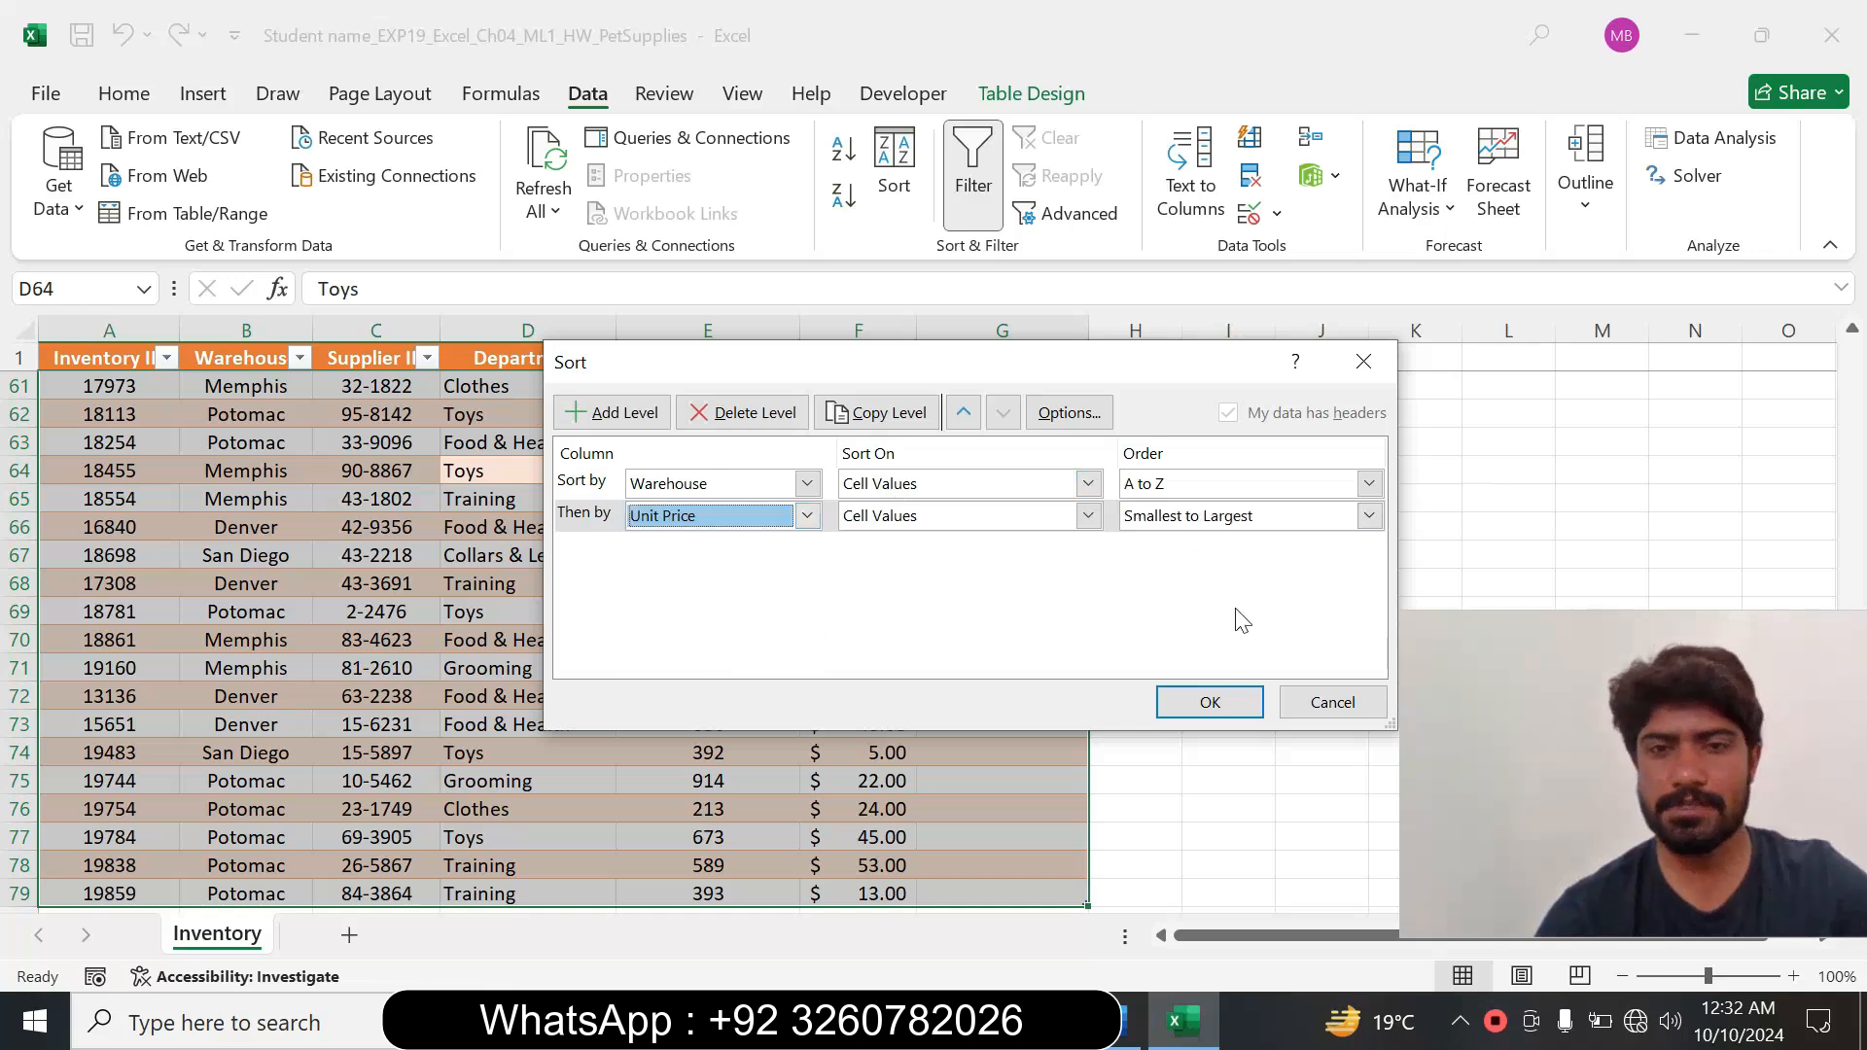
Copy Food & Health from the Department sequence in Word's step 5 instruction and return to the sort settings in Excel.
{"action": "left_click", "coordinate": [1177, 1031]}
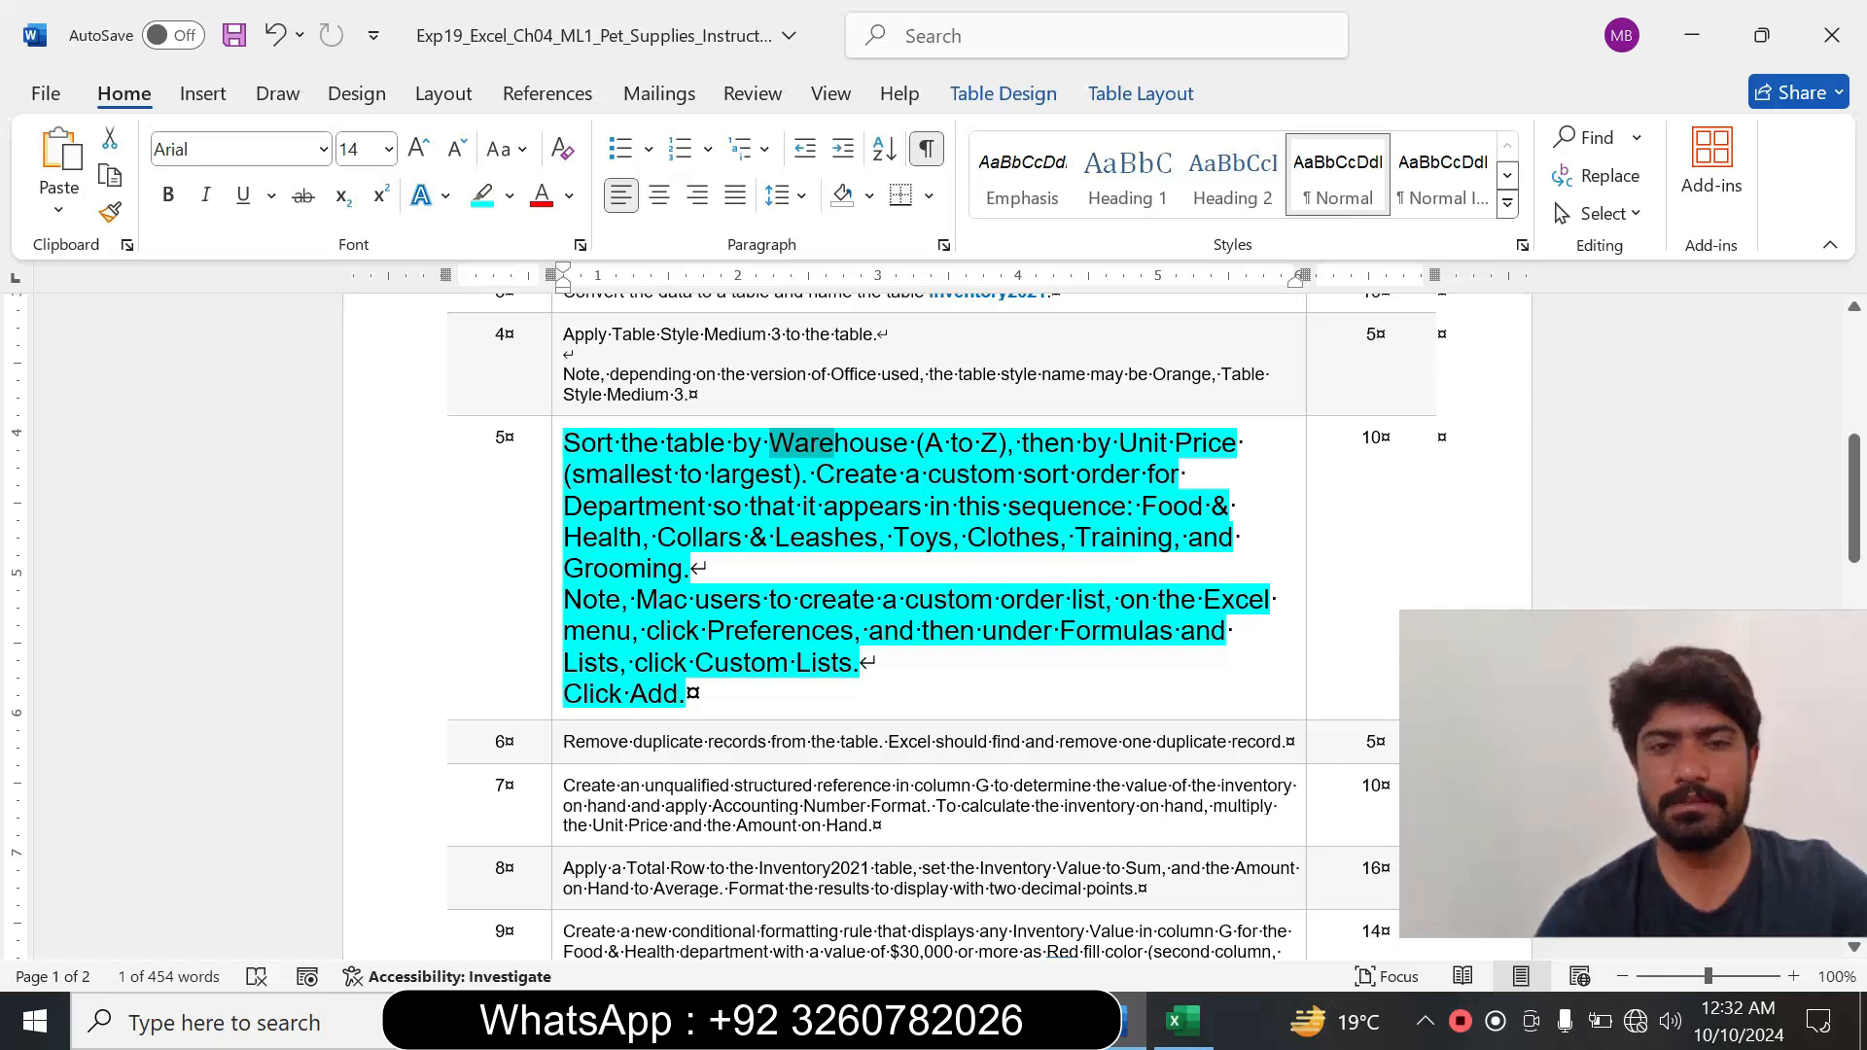
{"action": "left_click_drag", "start_coordinate": [1142, 506], "coordinate": [648, 537]}
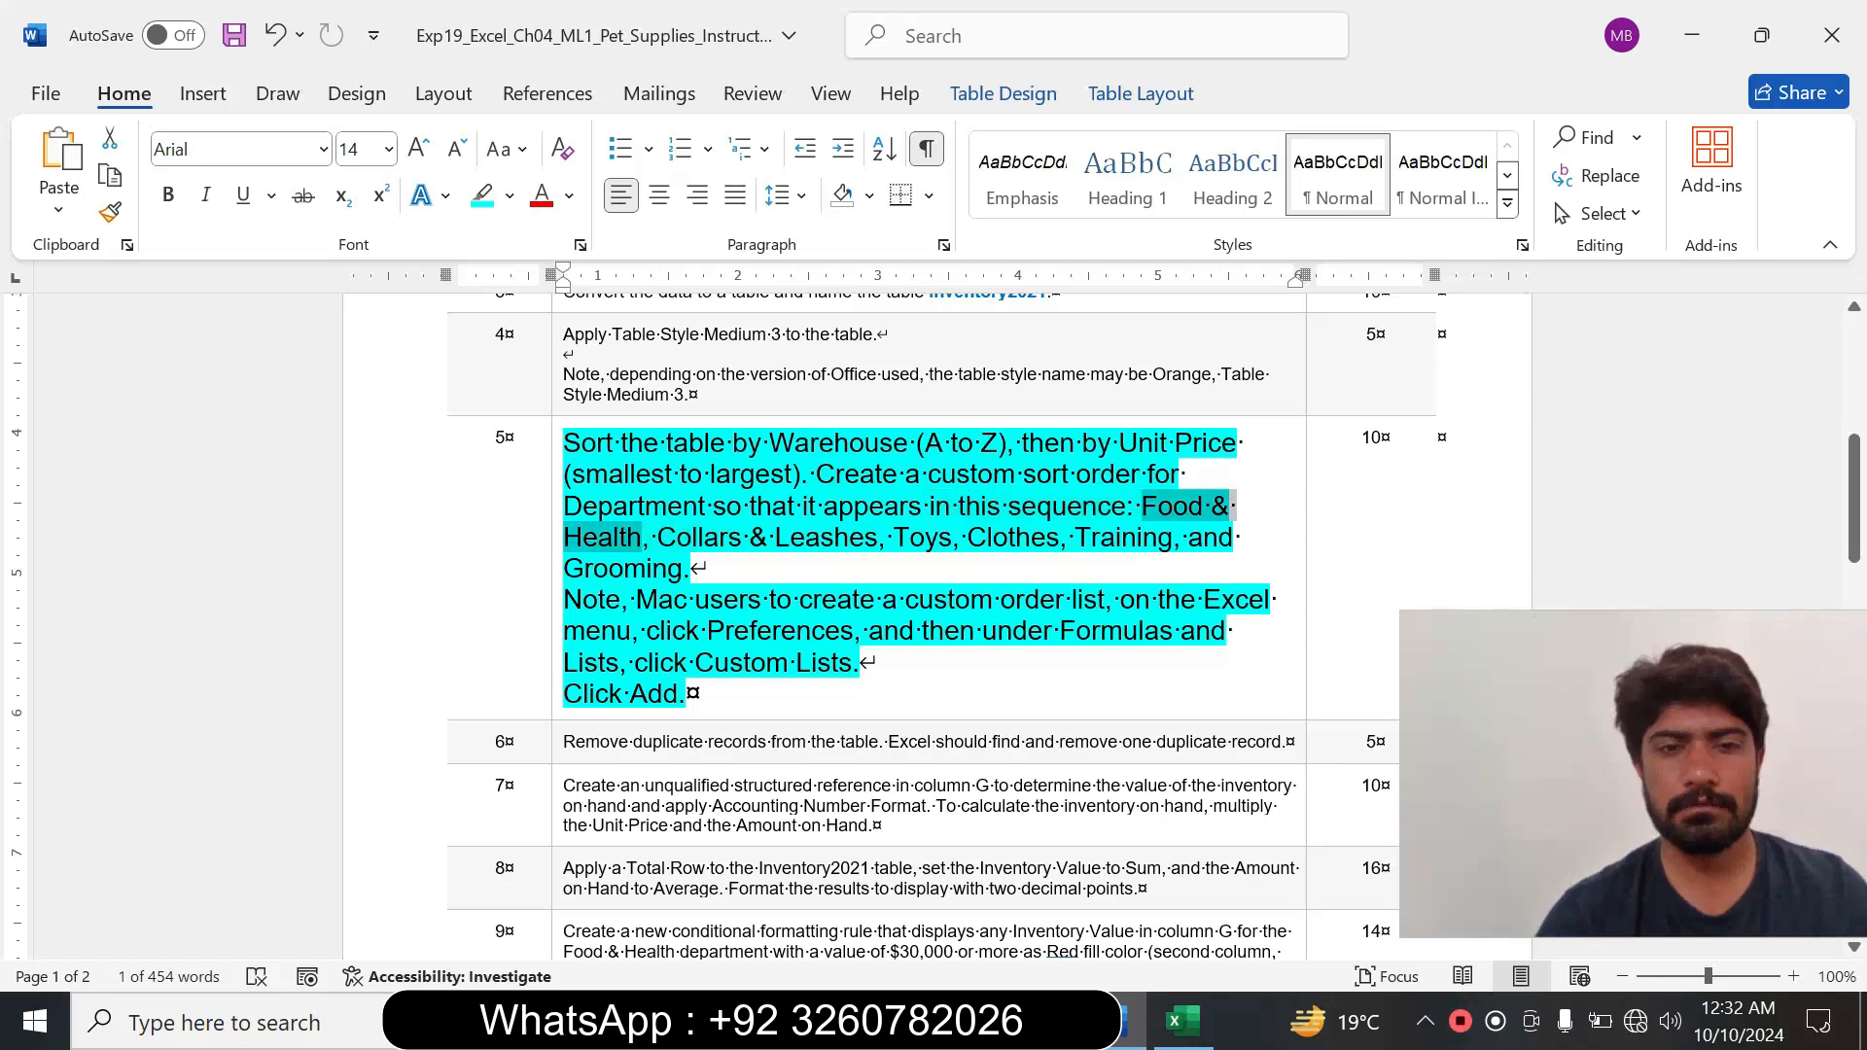
{"action": "left_click", "coordinate": [1182, 1021]}
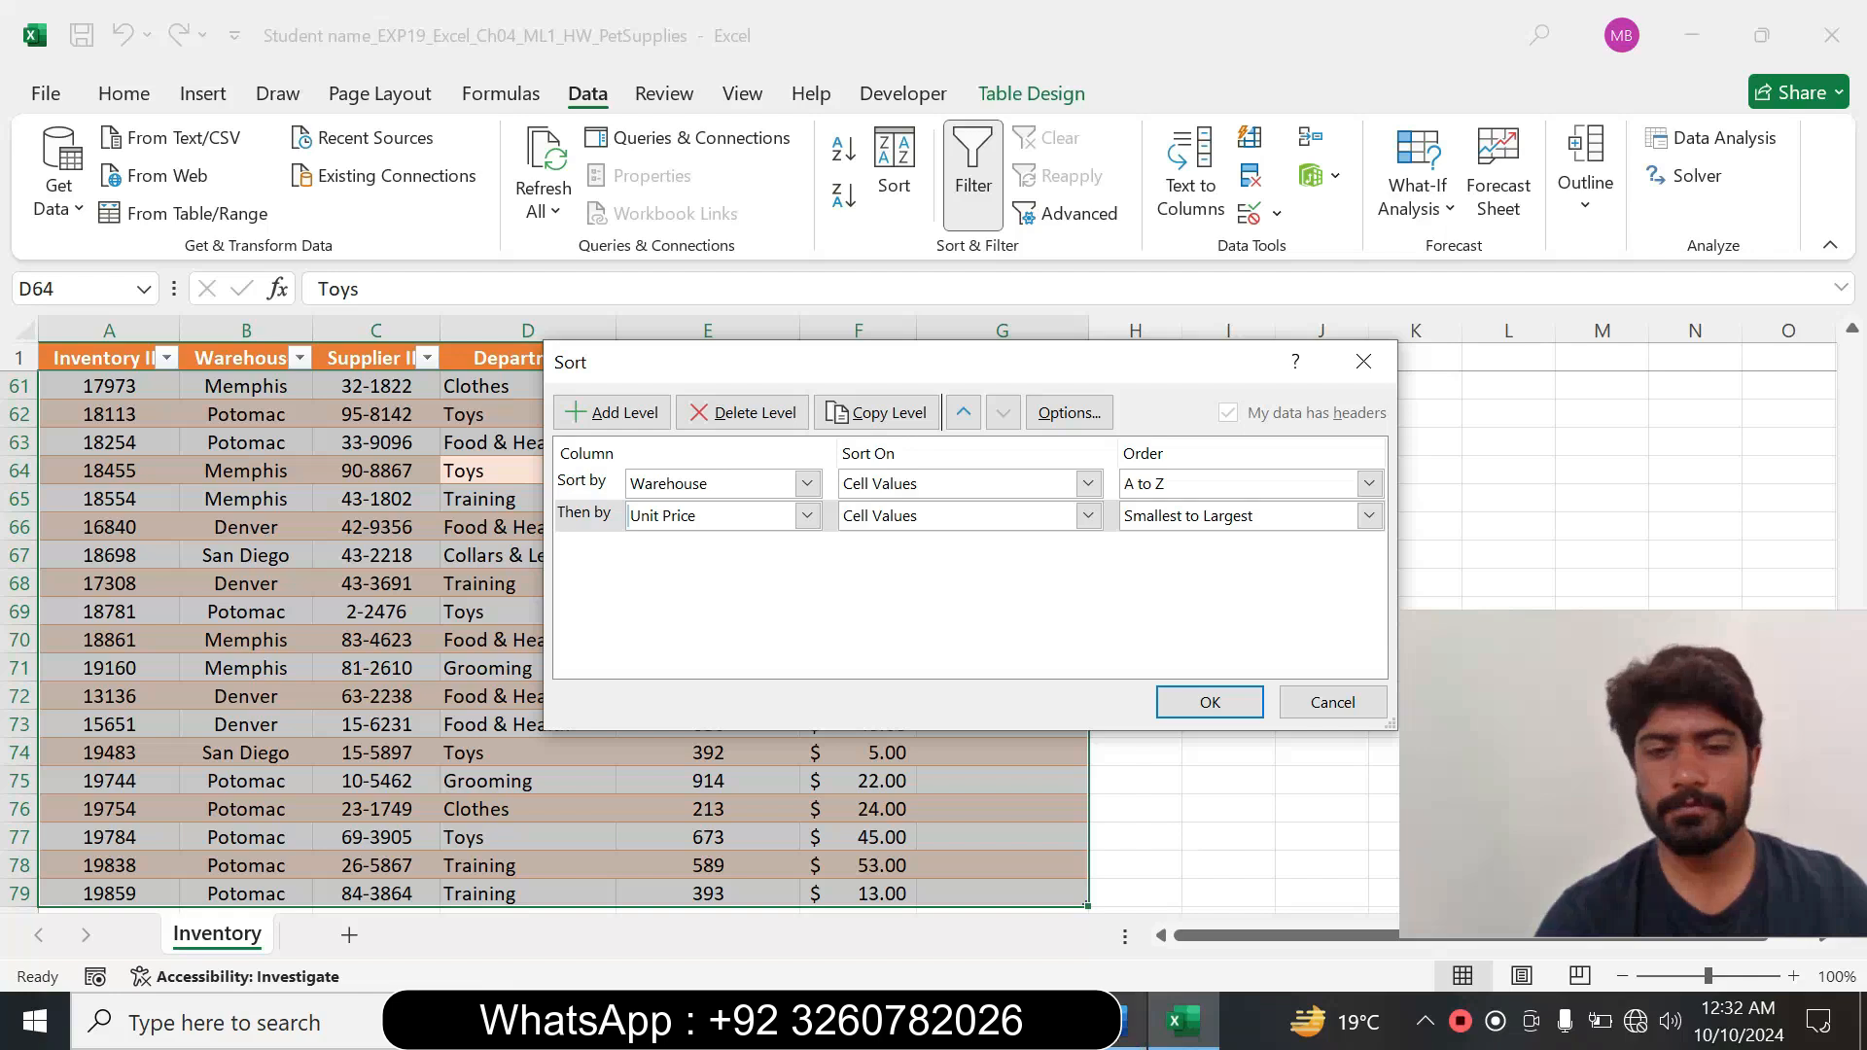
{"action": "left_click", "coordinate": [1115, 1021]}
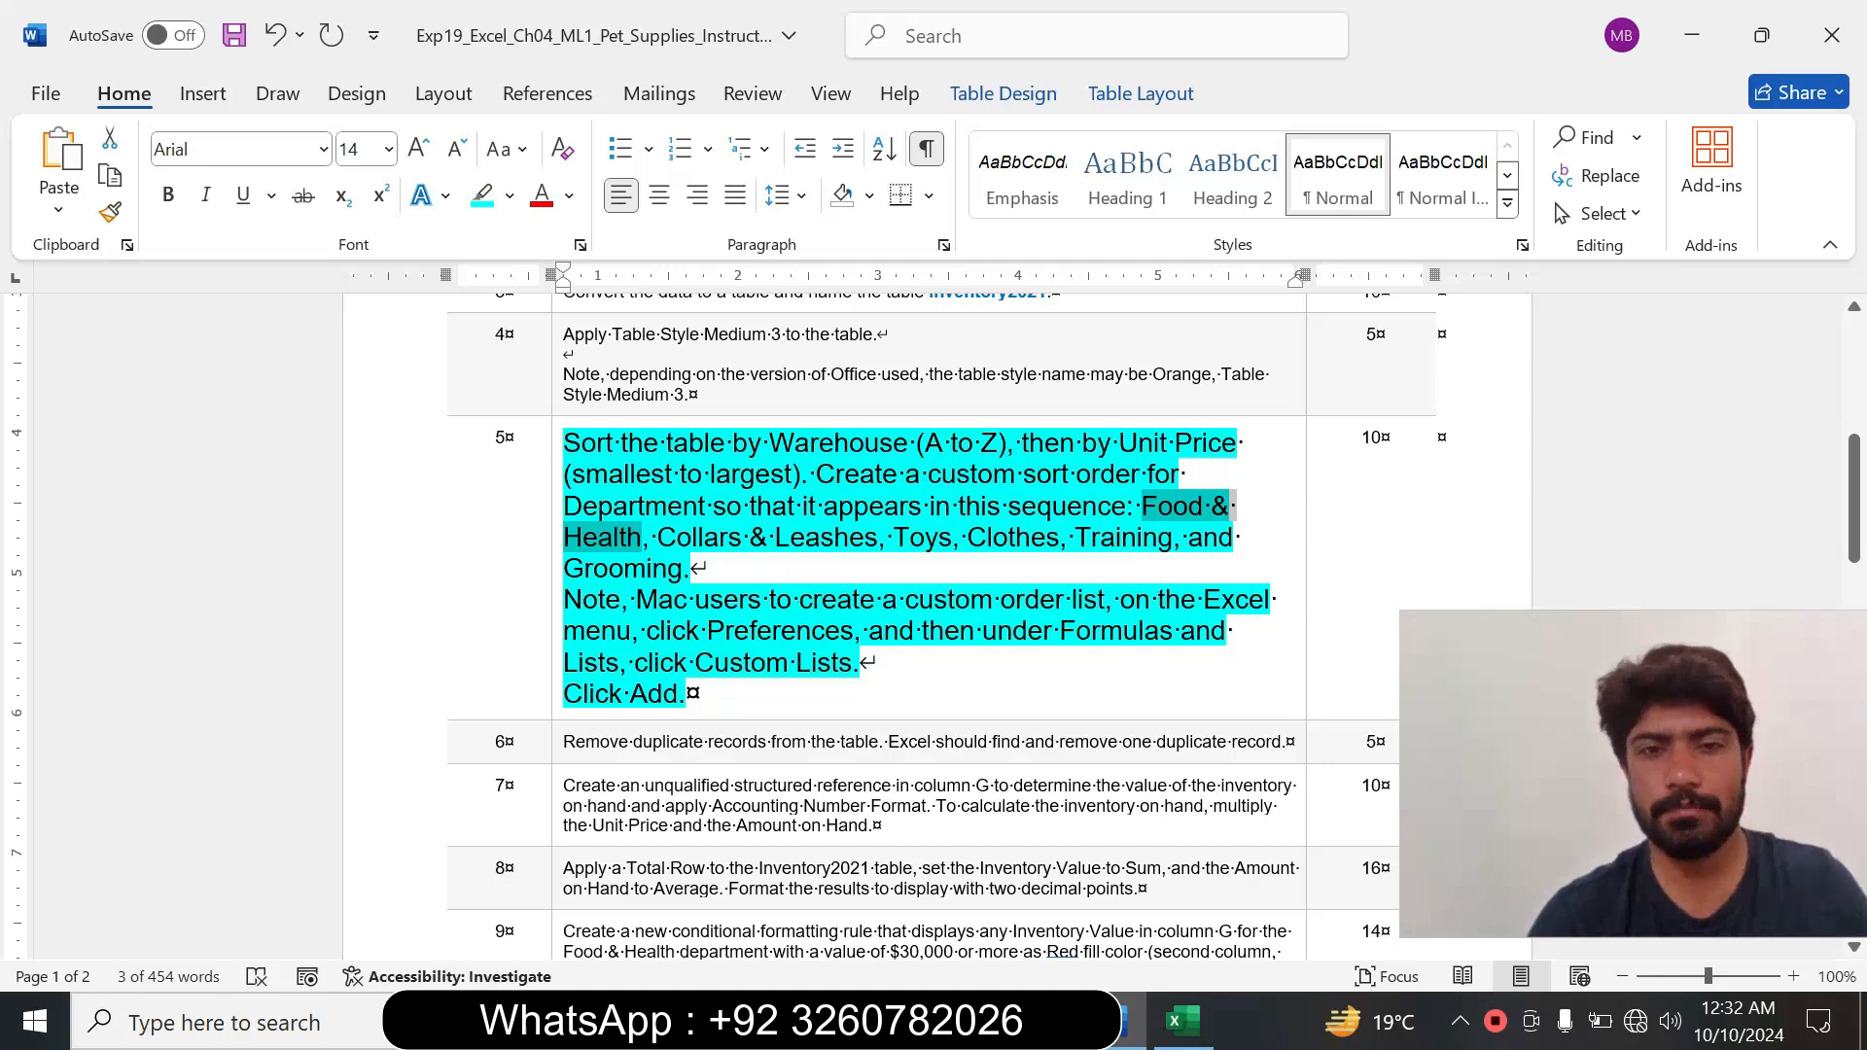
{"action": "left_click", "coordinate": [1192, 1015]}
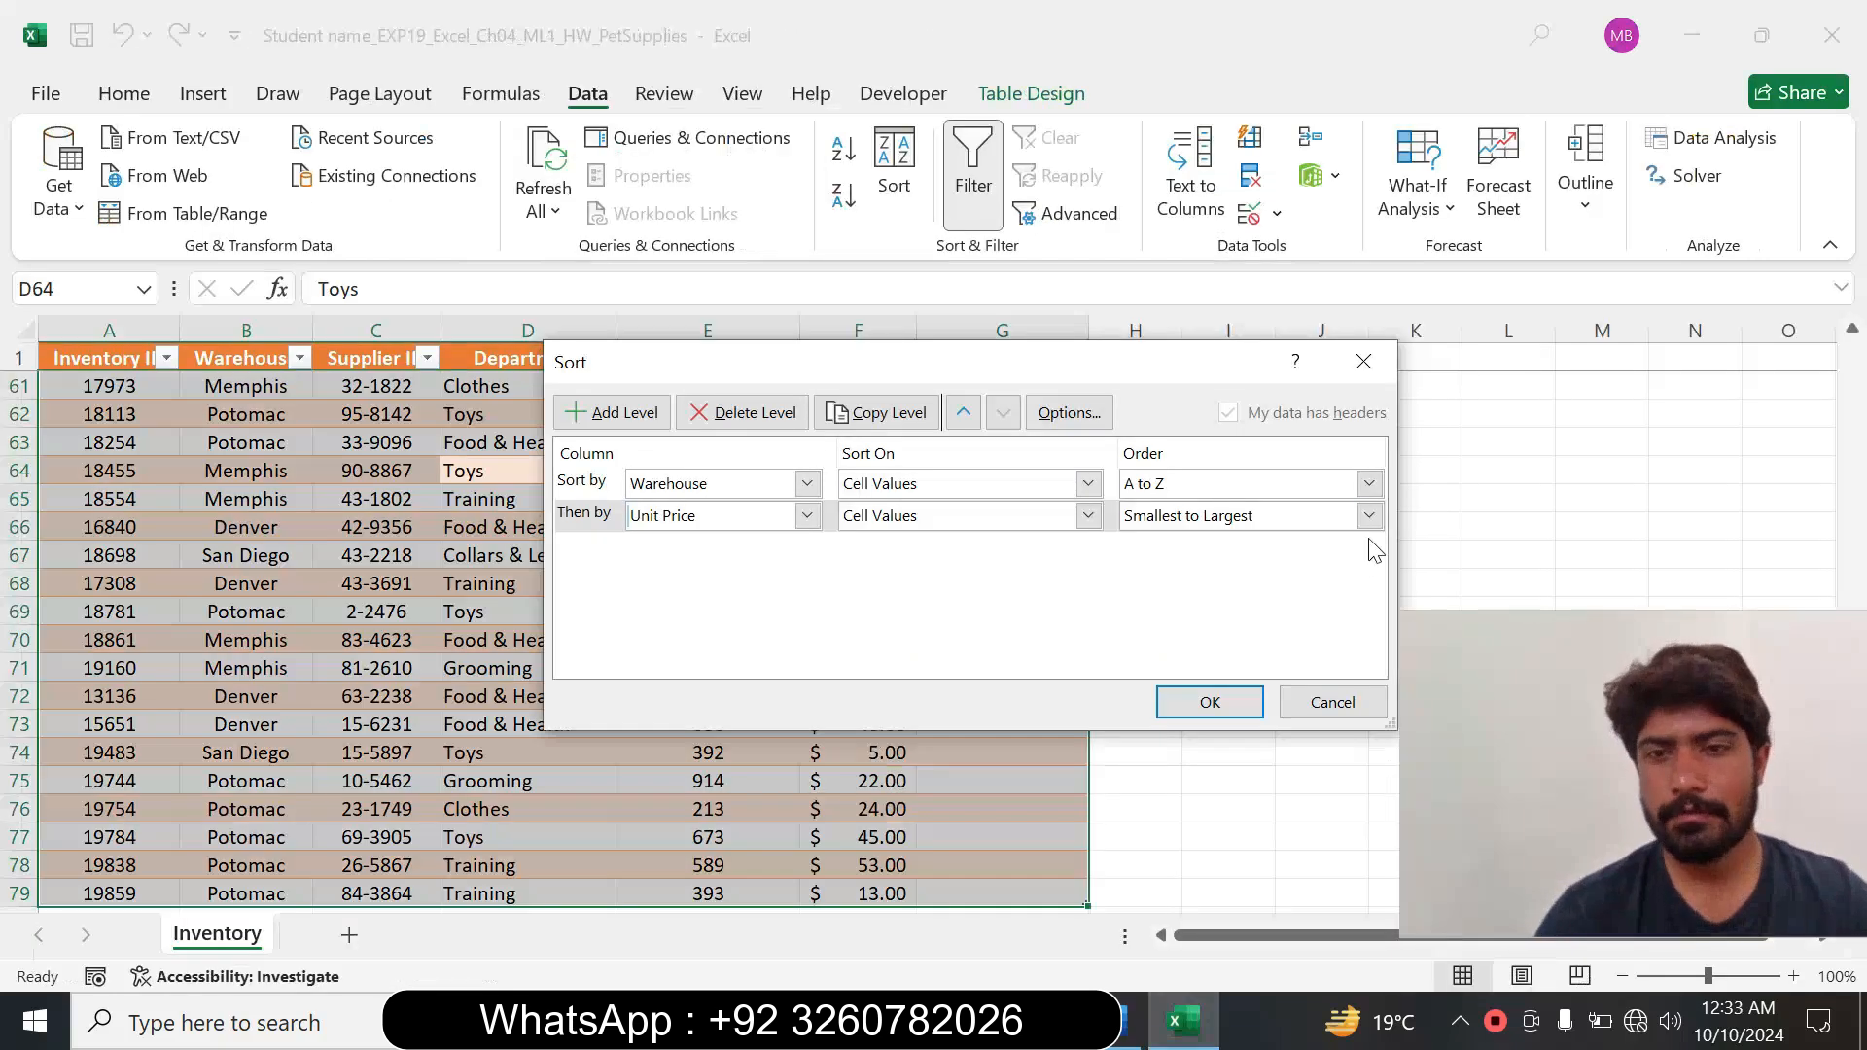
{"action": "left_click", "coordinate": [1119, 1031]}
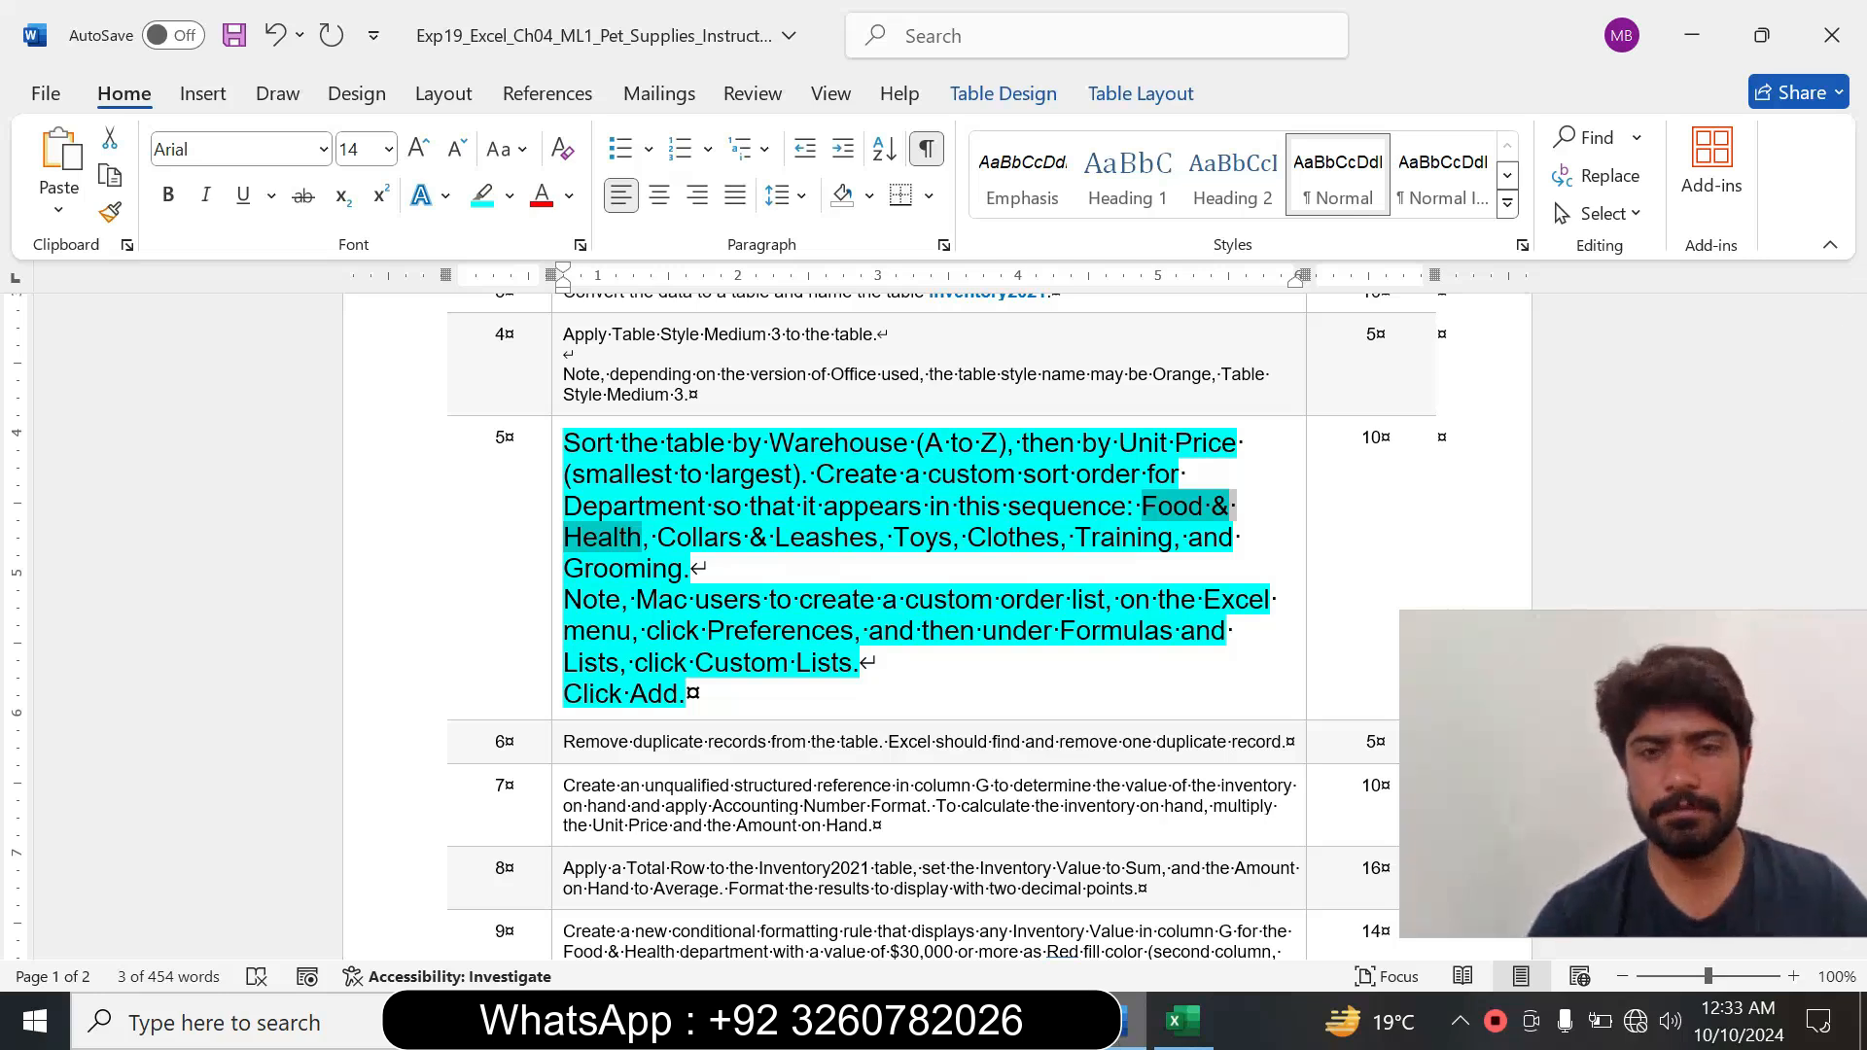
{"action": "left_click", "coordinate": [1183, 1023]}
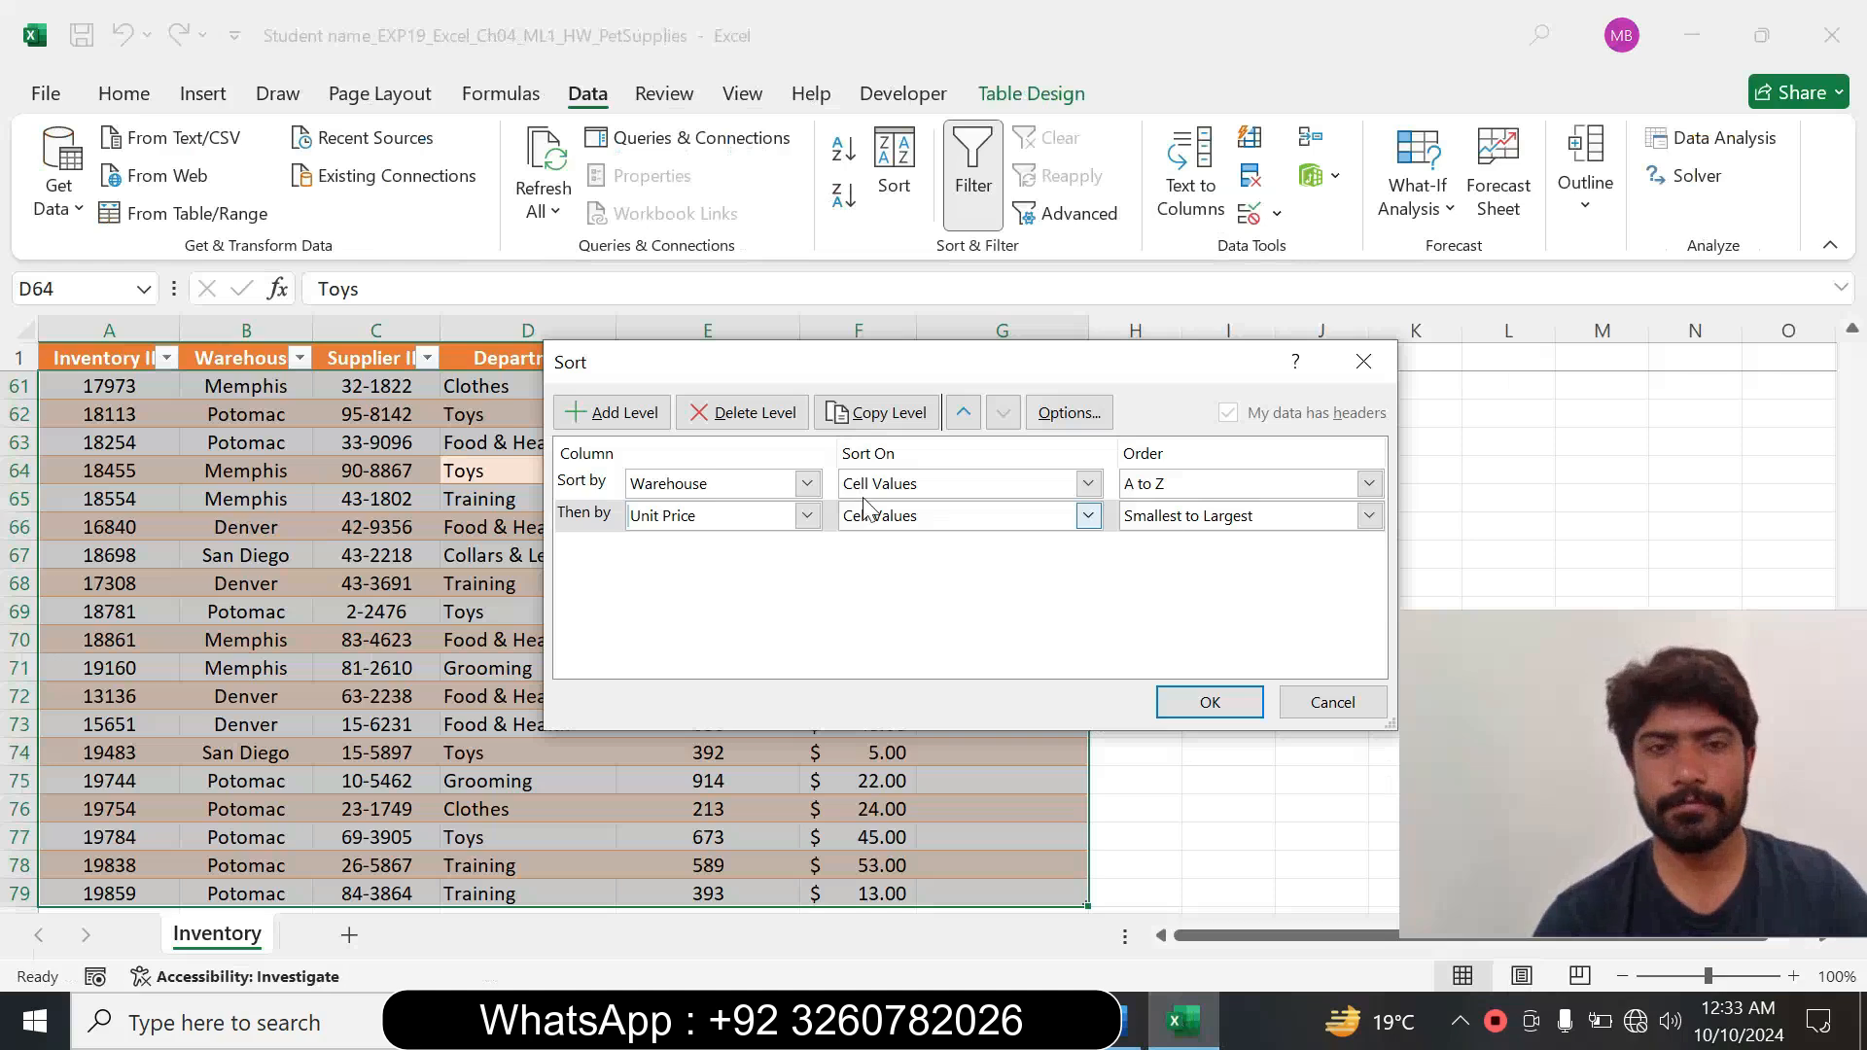
Add a third sort level by Department.
{"action": "left_click", "coordinate": [623, 412]}
{"action": "left_click", "coordinate": [809, 548]}
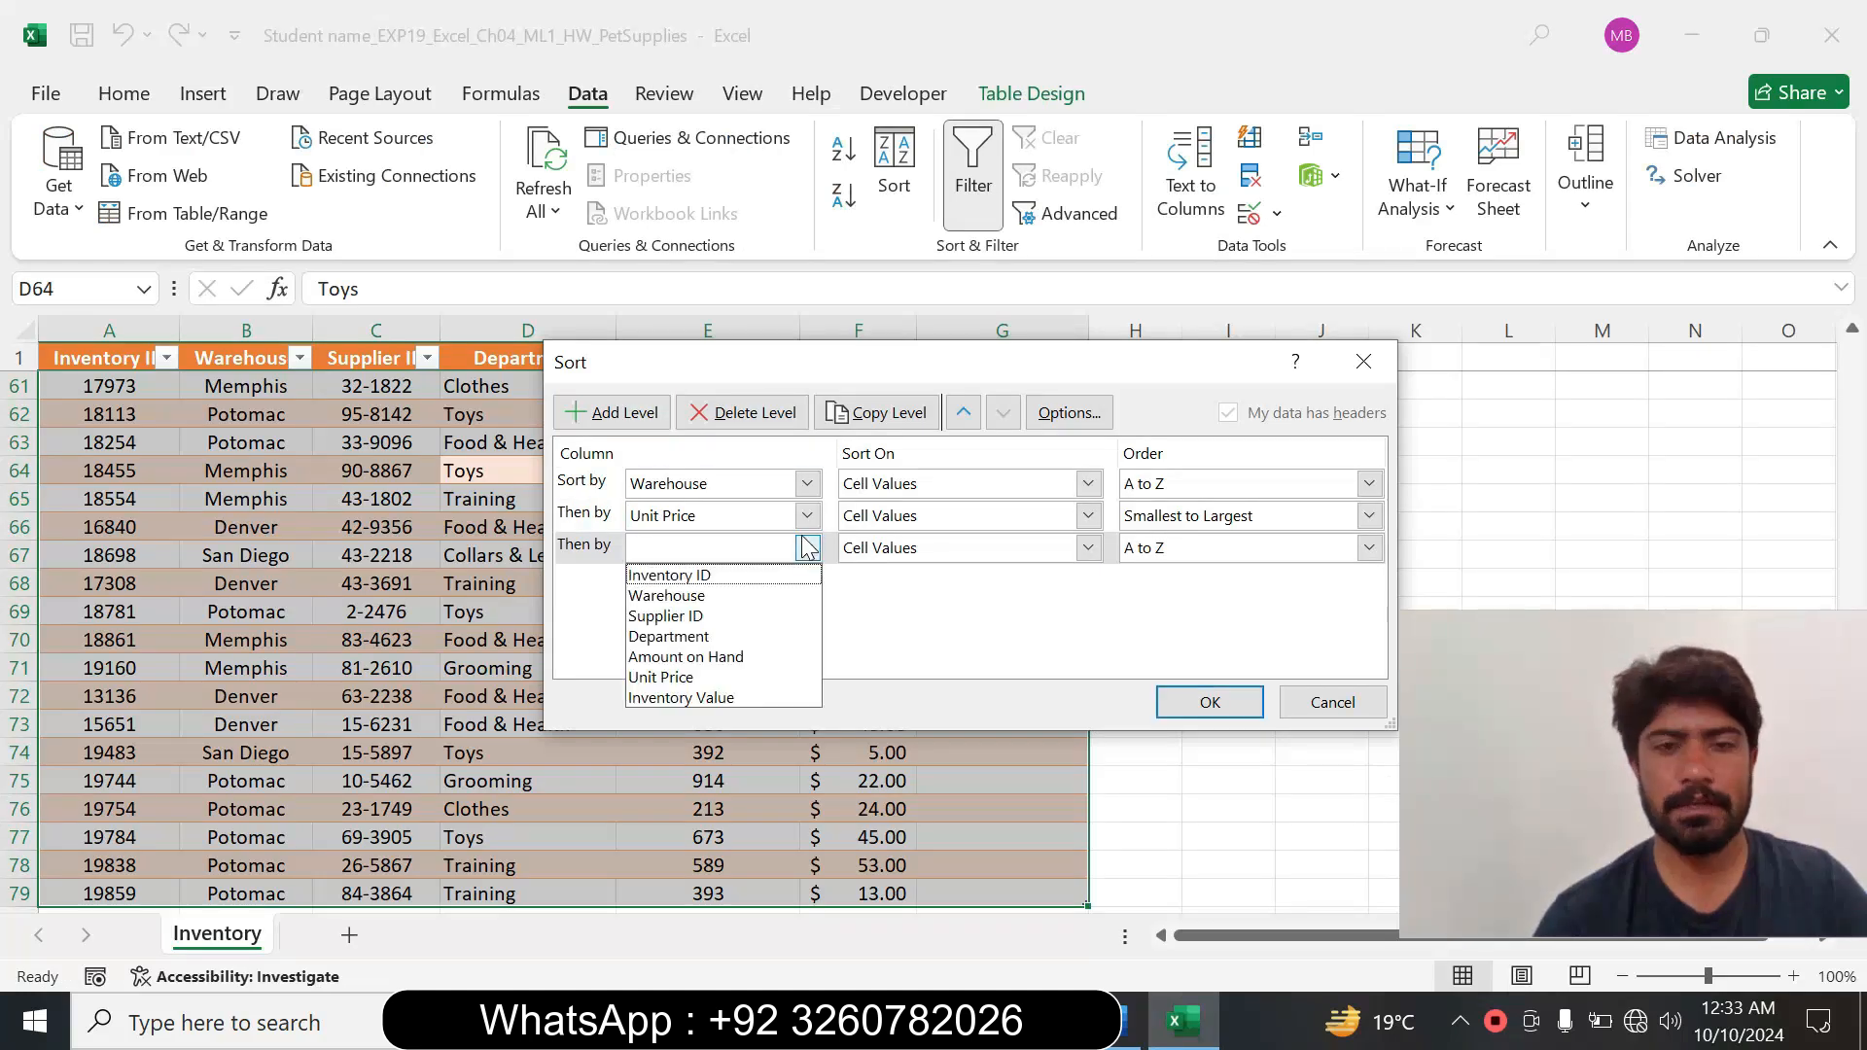
{"action": "left_click", "coordinate": [737, 633]}
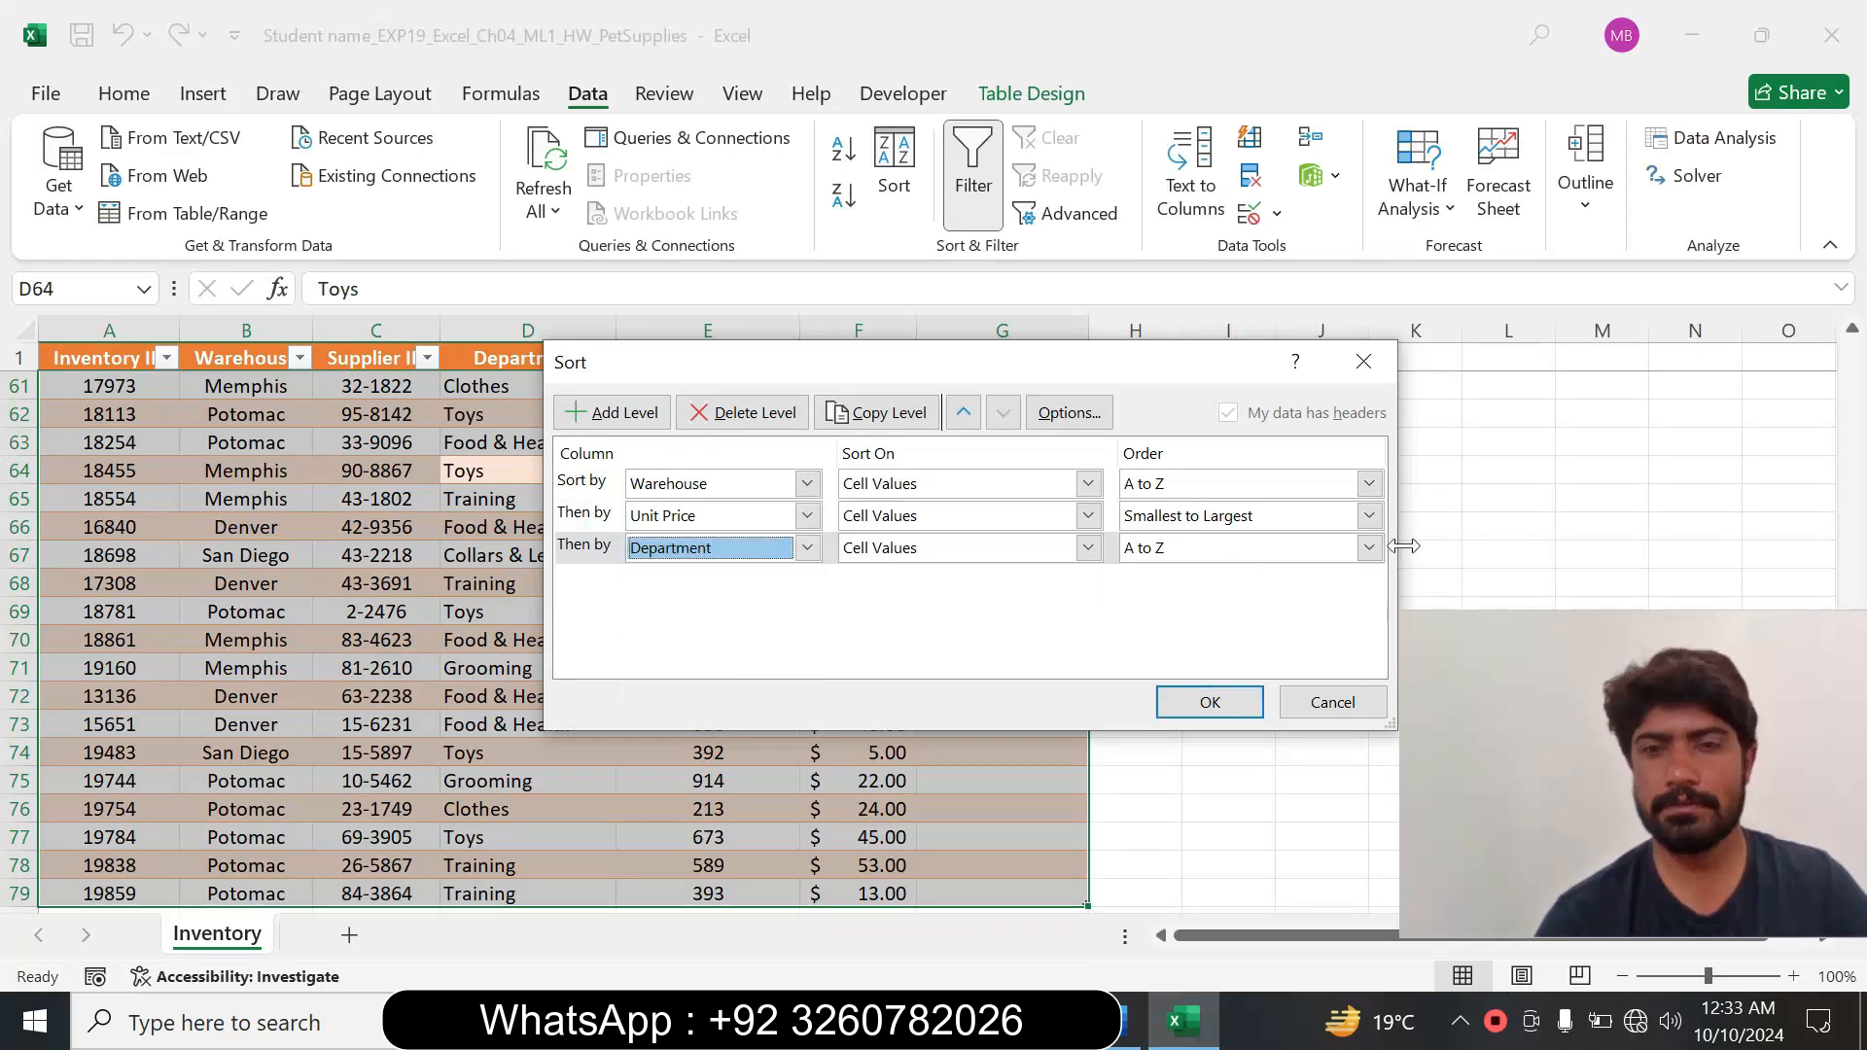
Start a new custom list for the Department order with the entries Food & Health and Collars & Leashes, taken from Word's step 5 instruction.
{"action": "left_click", "coordinate": [1369, 548]}
{"action": "left_click", "coordinate": [1190, 618]}
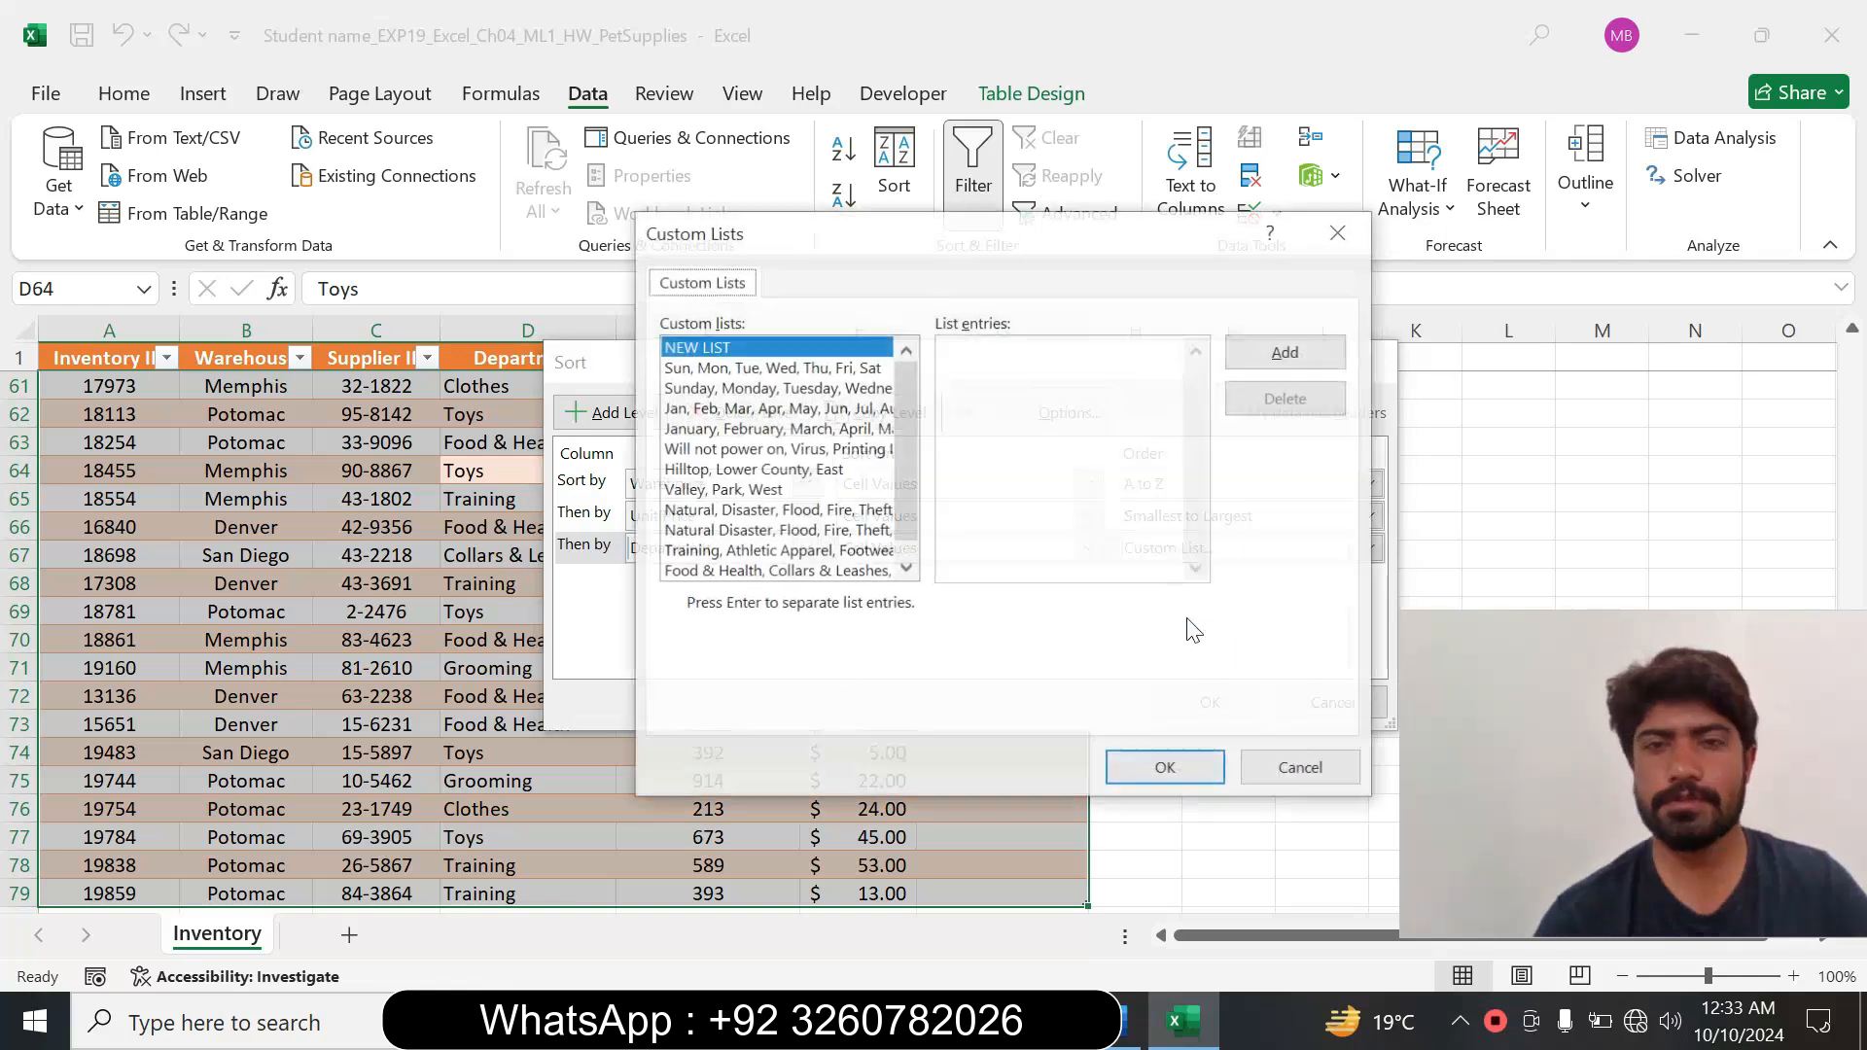
{"action": "type", "text": "Food & Health"}
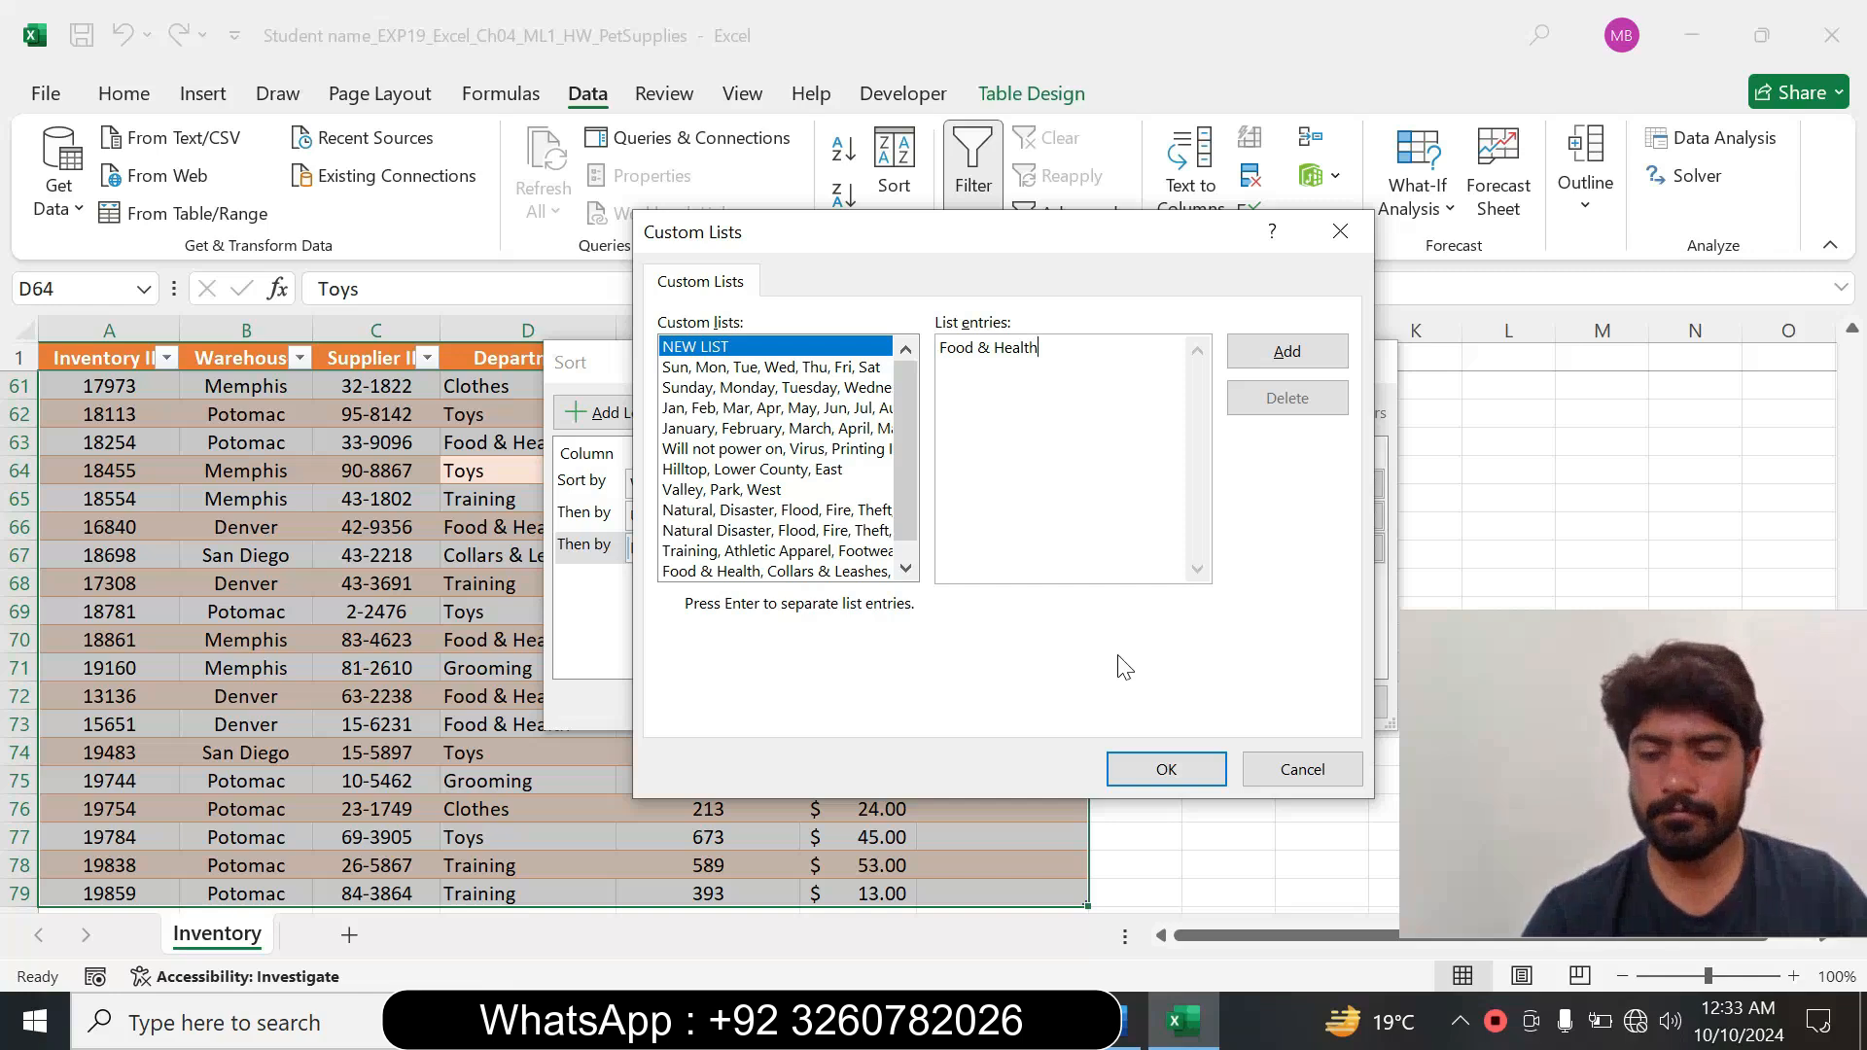
{"action": "left_click", "coordinate": [1128, 1021]}
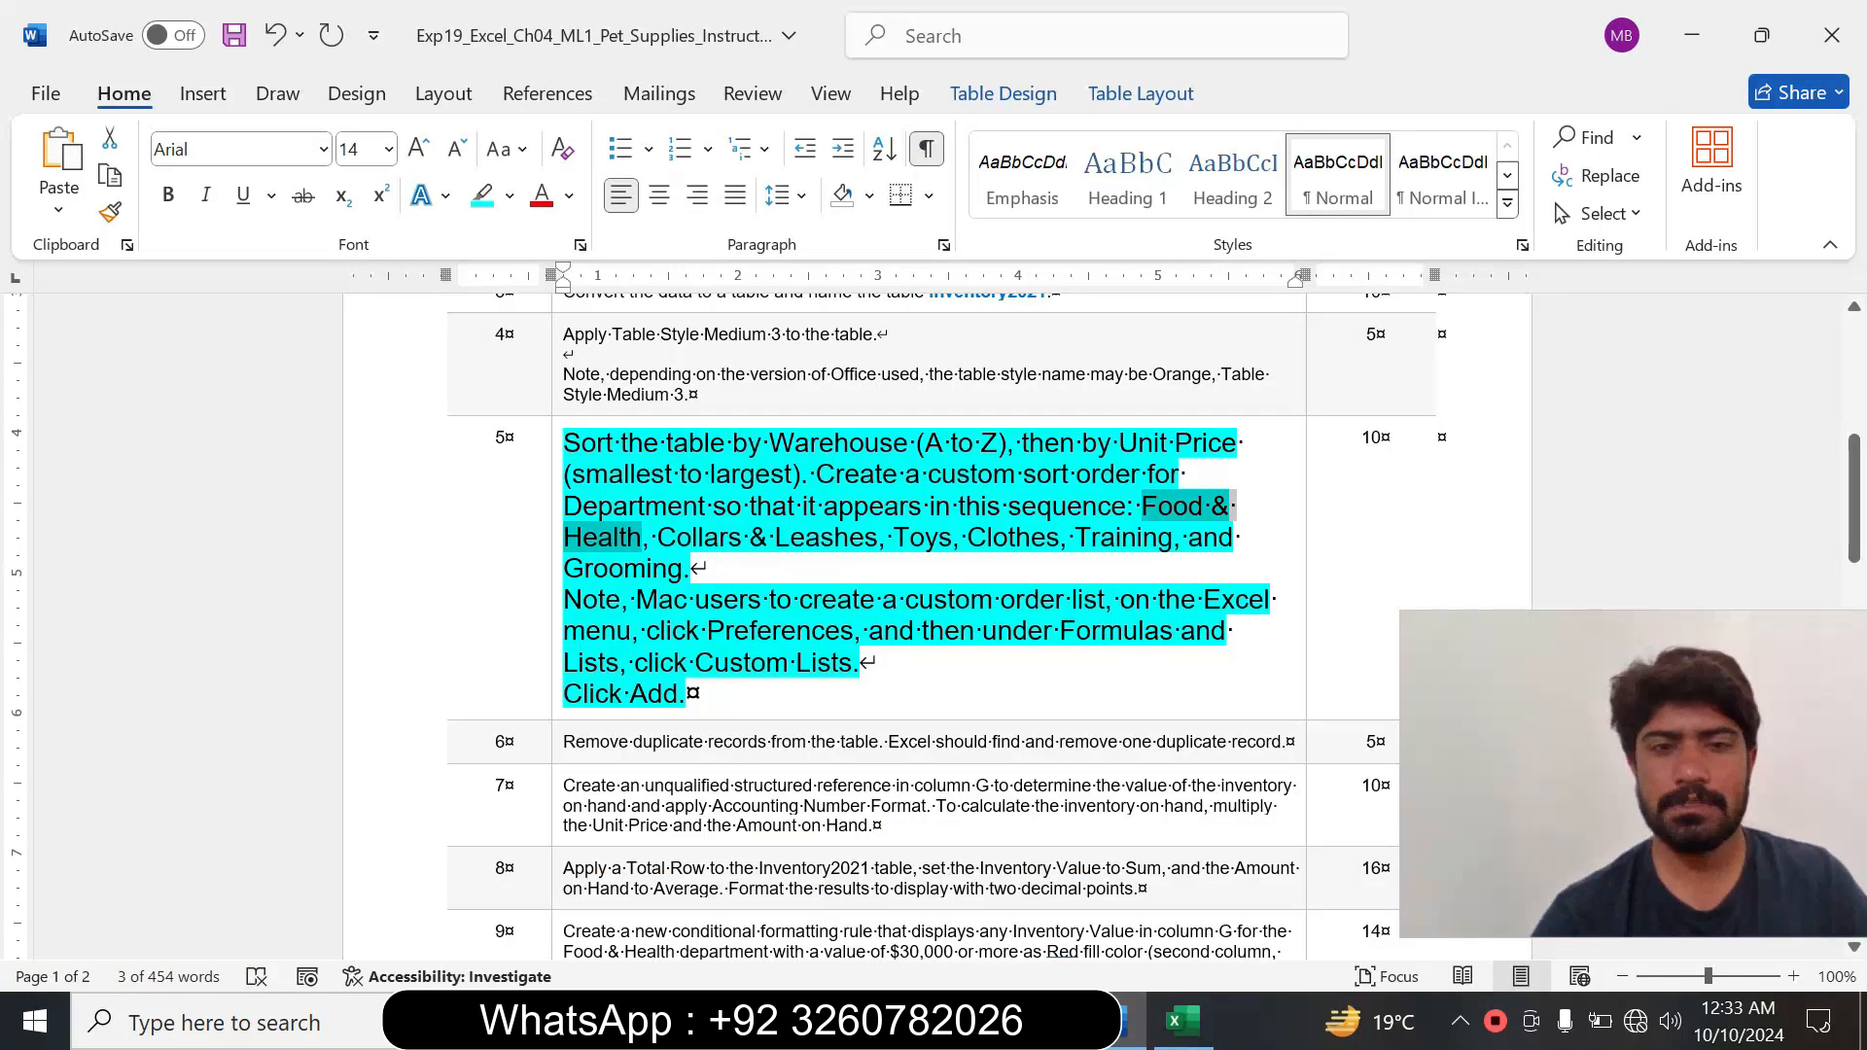
{"action": "left_click_drag", "start_coordinate": [658, 537], "coordinate": [849, 542]}
{"action": "key", "text": "ctrl+c"}
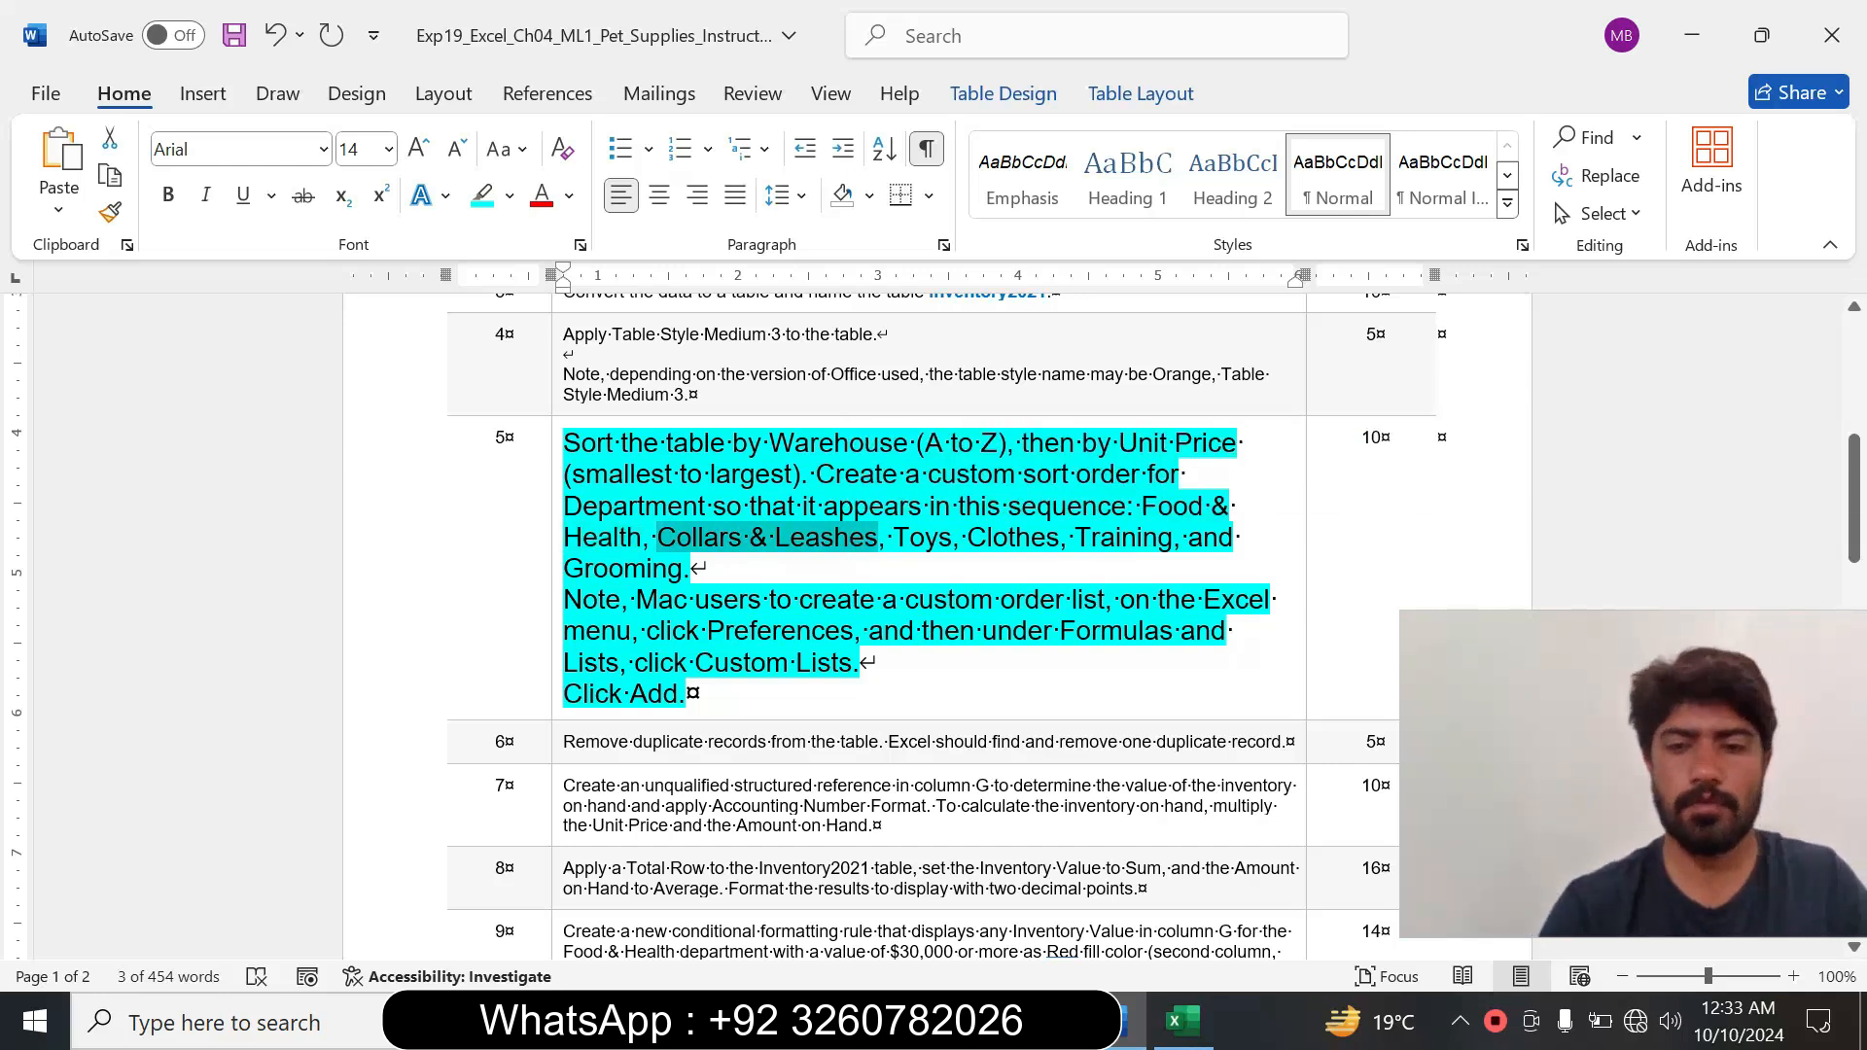
{"action": "left_click", "coordinate": [1181, 1021]}
{"action": "key", "text": "Return"}
{"action": "key", "text": "ctrl+v"}
Extend the custom list with Toys and Clothes on separate lines, copying each name from Word's step 5 instruction.
{"action": "left_click", "coordinate": [1129, 1021]}
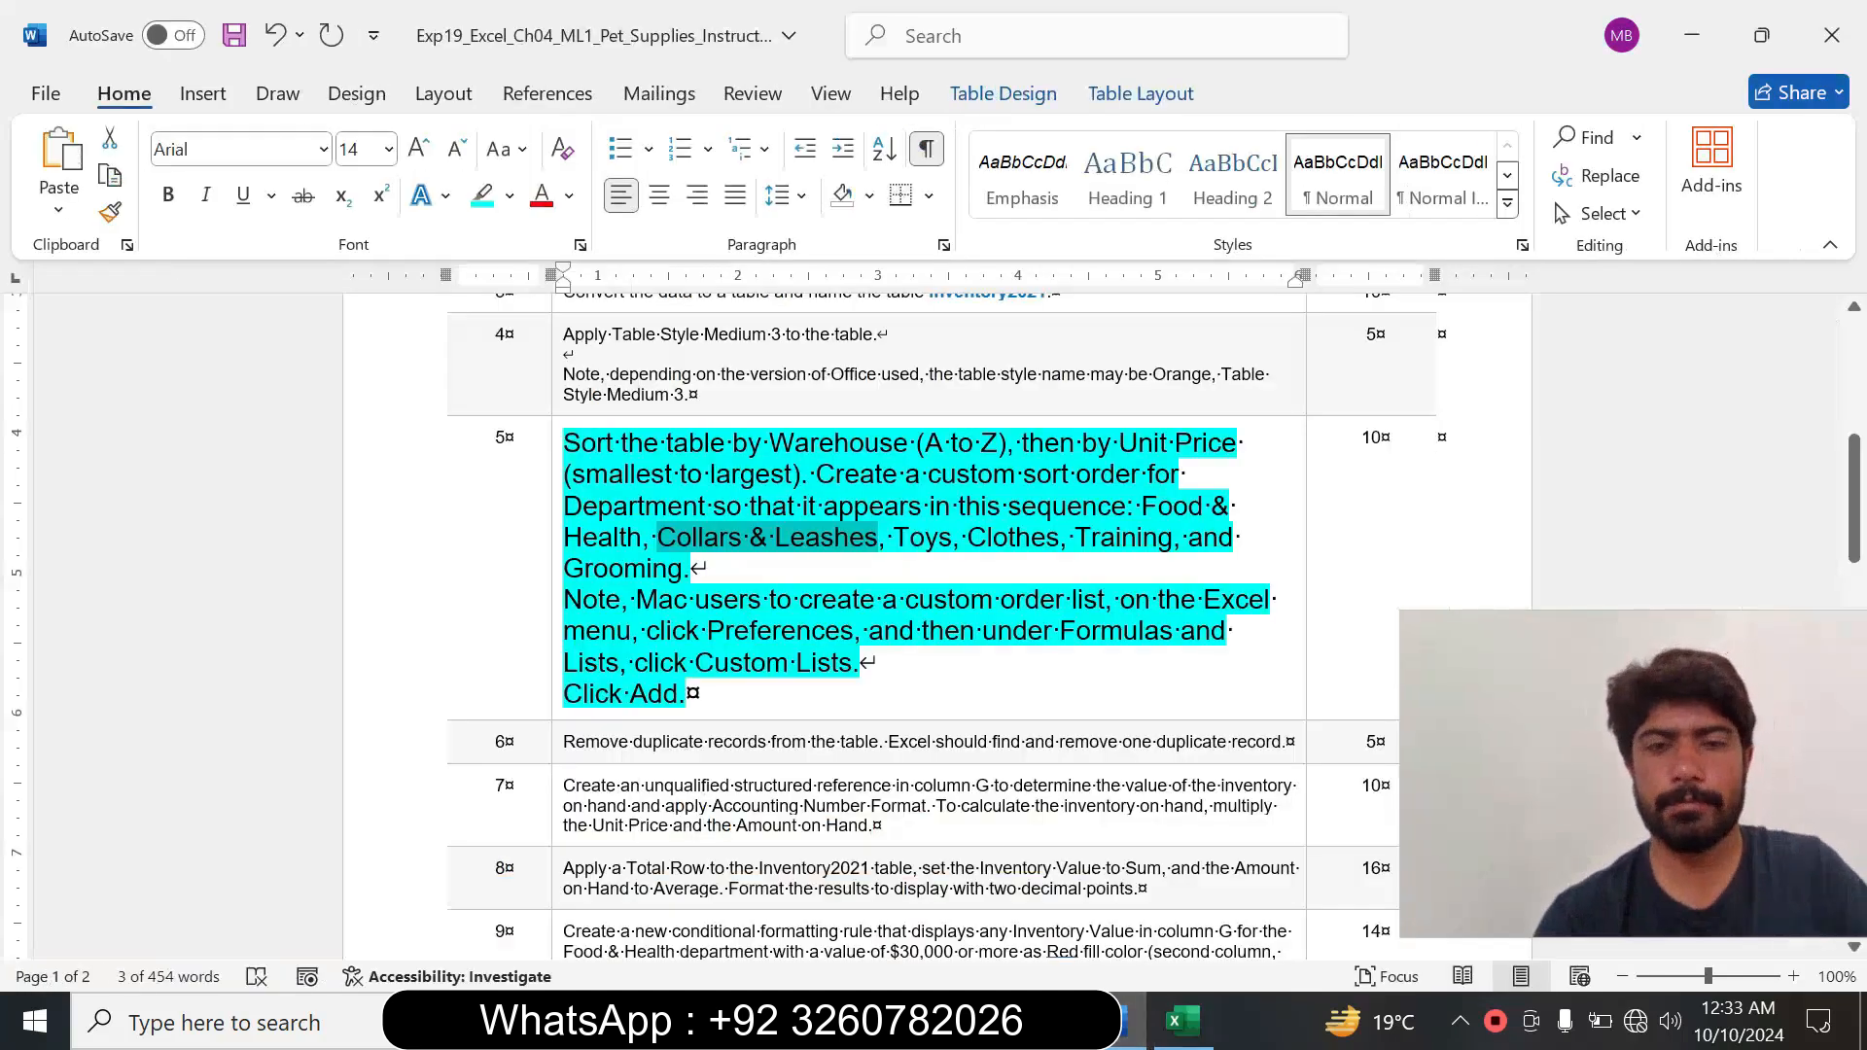
{"action": "left_click_drag", "start_coordinate": [892, 536], "coordinate": [951, 546]}
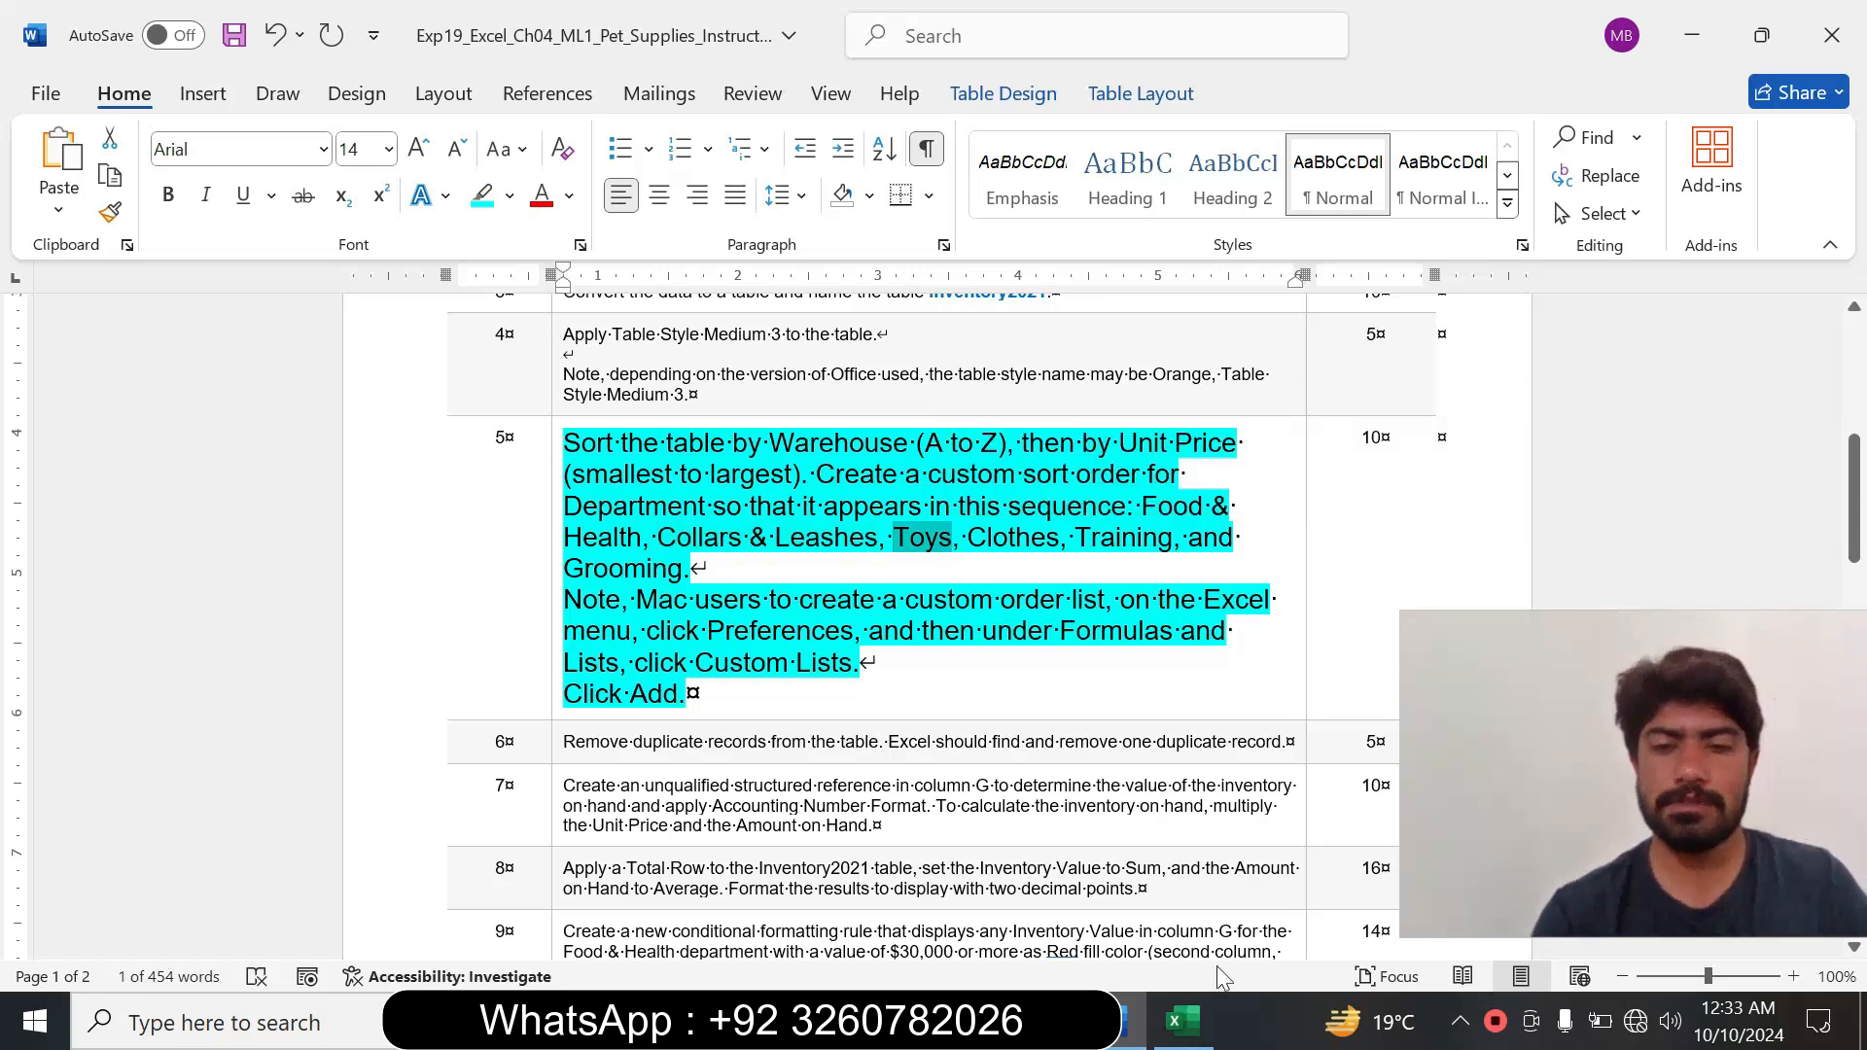
{"action": "left_click", "coordinate": [1182, 1021]}
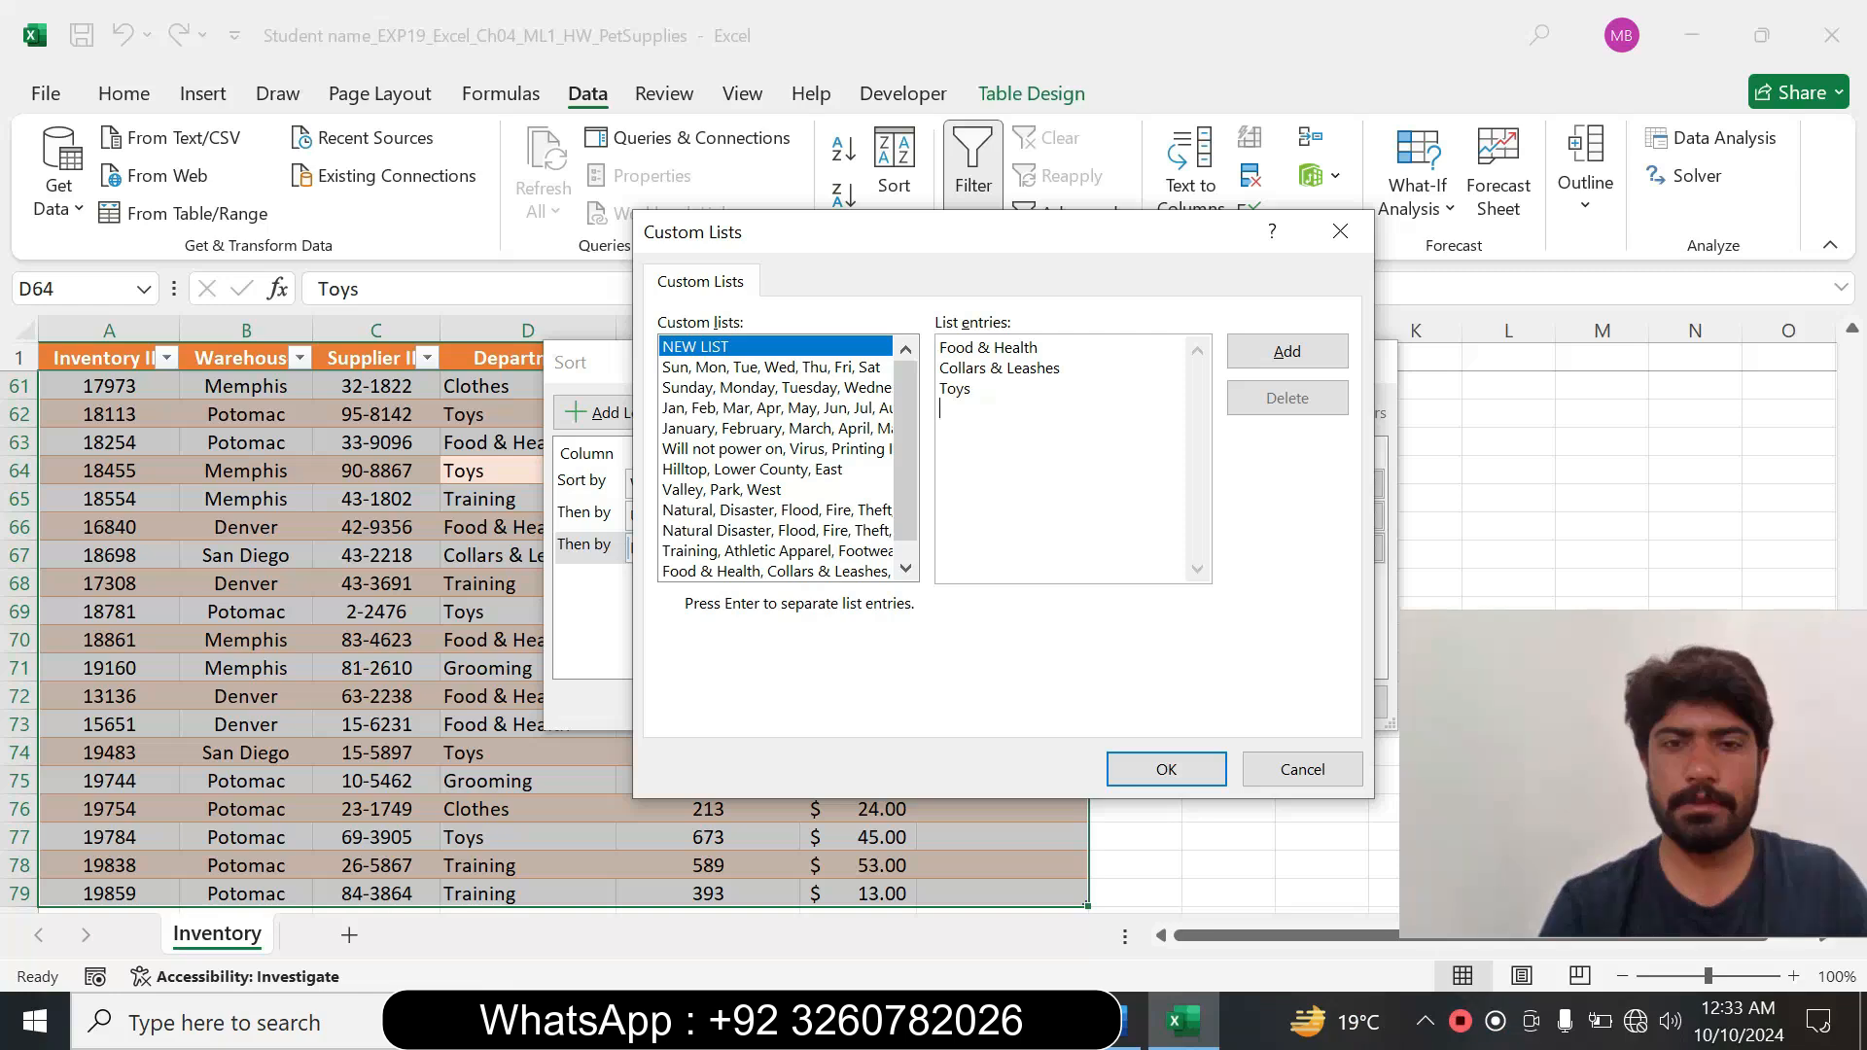
{"action": "left_click", "coordinate": [1117, 1021]}
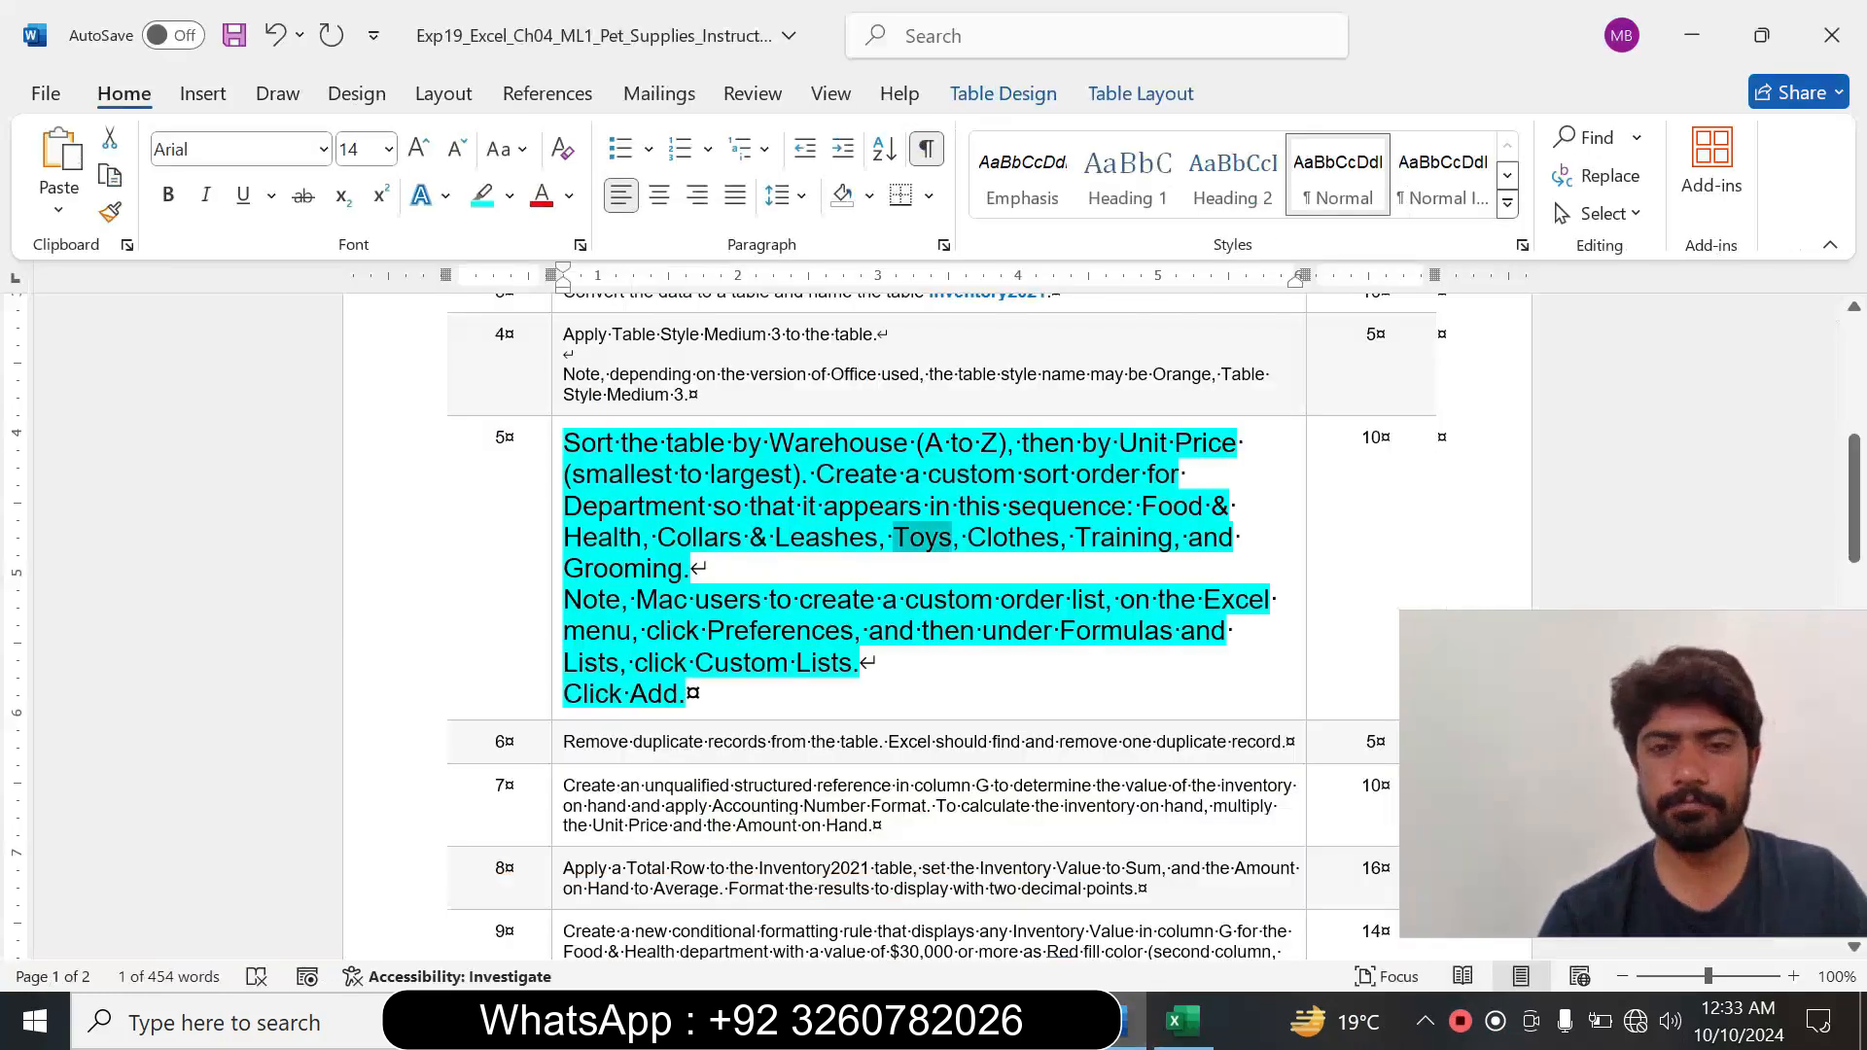
{"action": "left_click_drag", "start_coordinate": [968, 538], "coordinate": [1030, 537]}
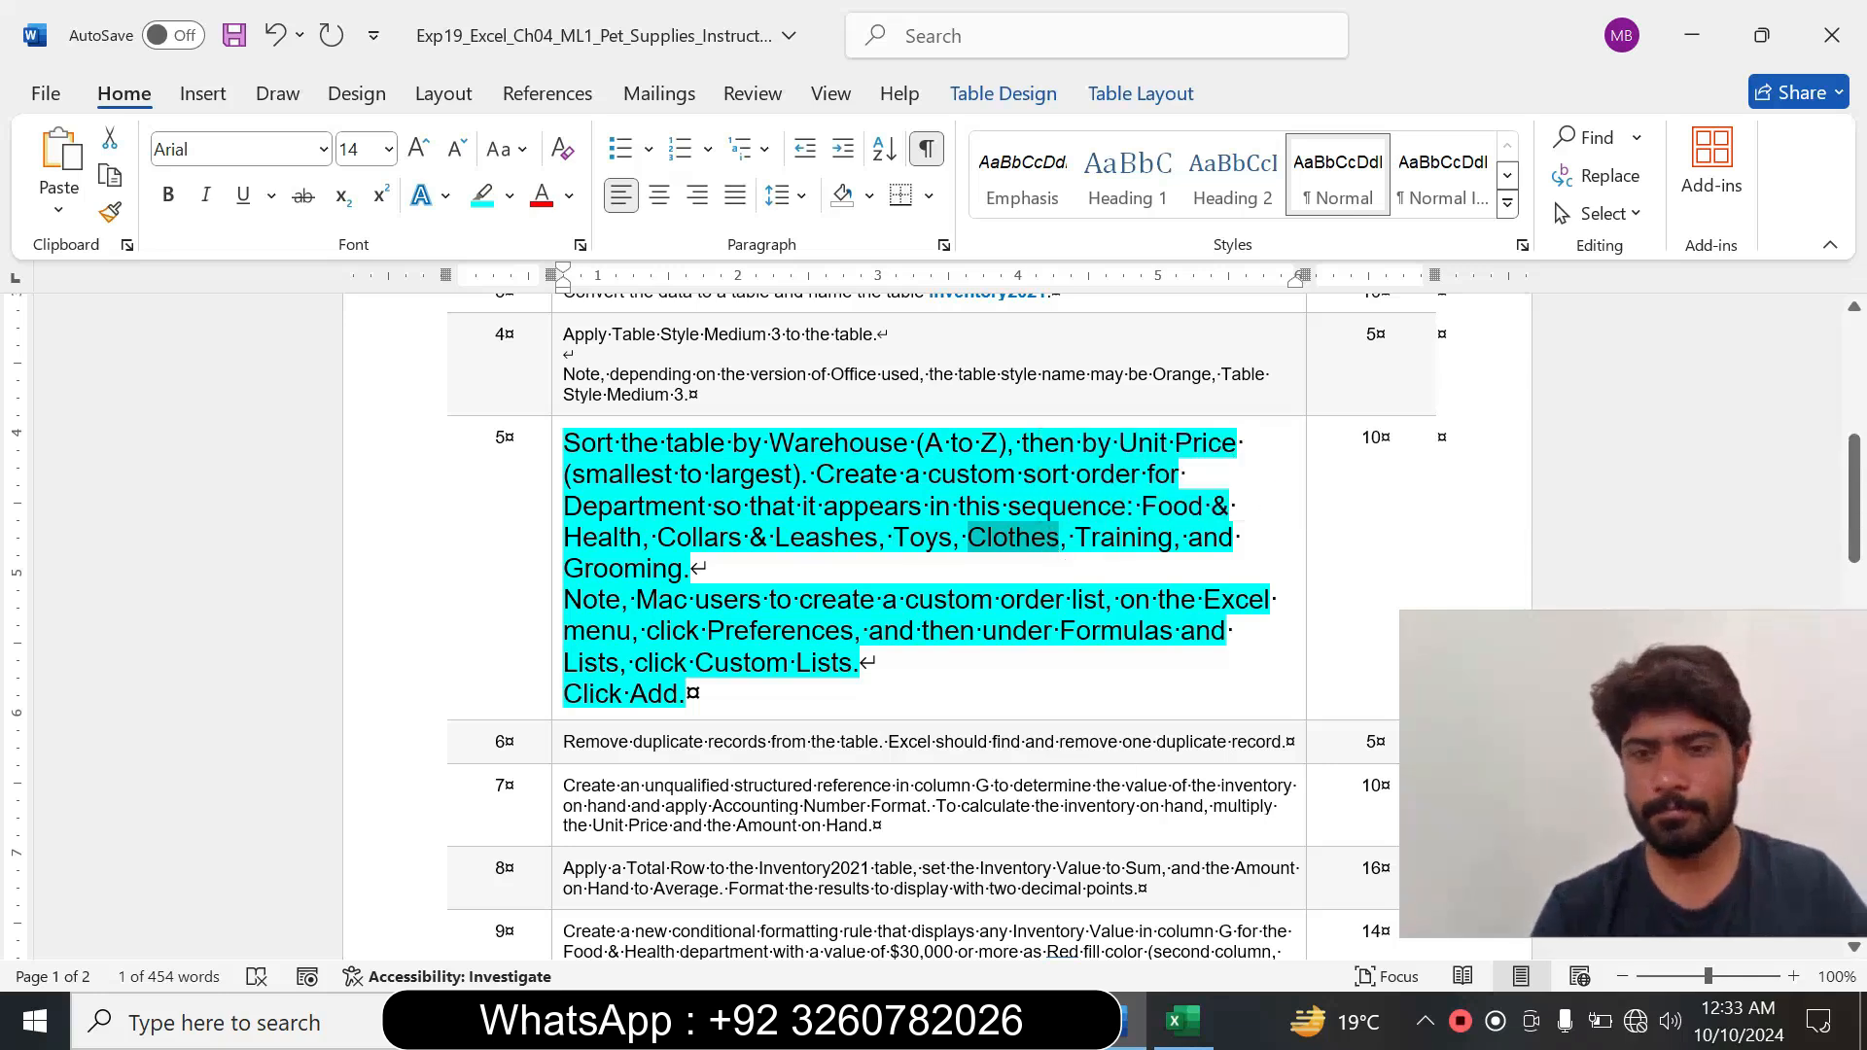
{"action": "left_click", "coordinate": [1183, 1021]}
{"action": "type", "text": "Clothes"}
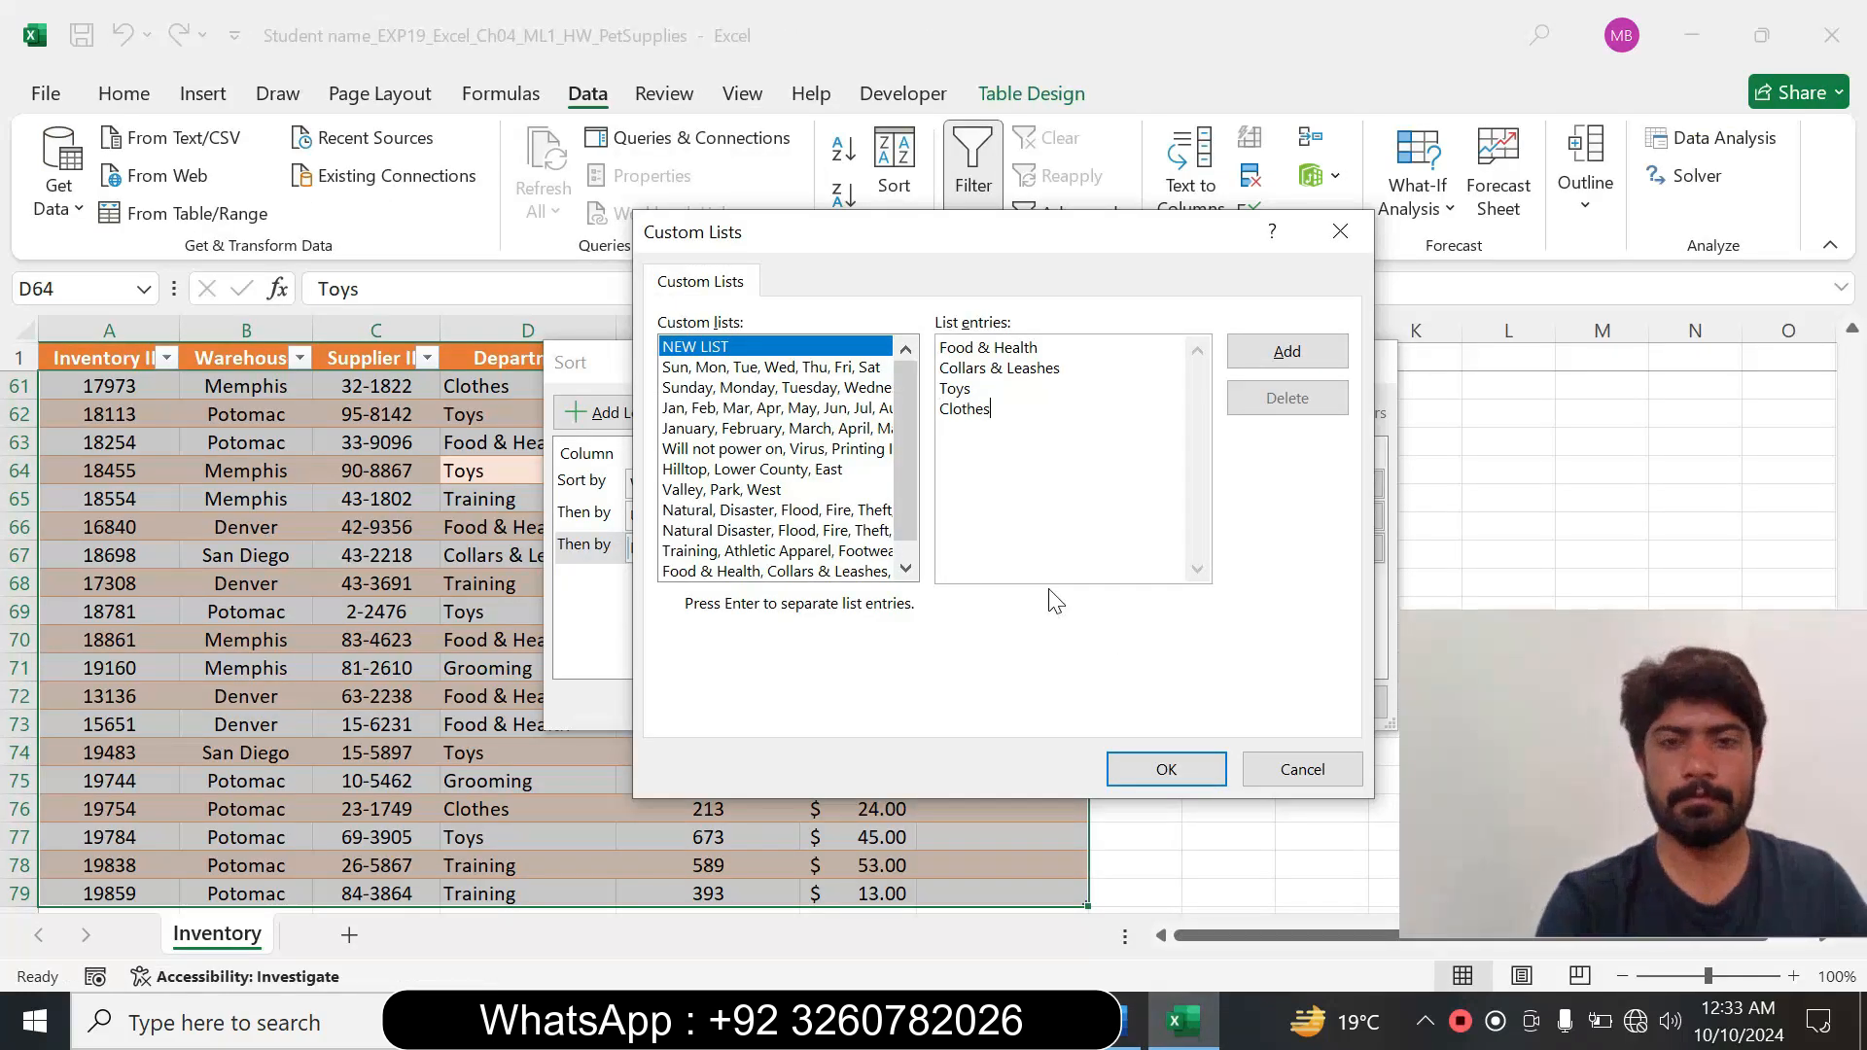
Complete the custom list with Training and Grooming copied from Word, and try to apply it as the Department order.
{"action": "left_click", "coordinate": [1130, 1021]}
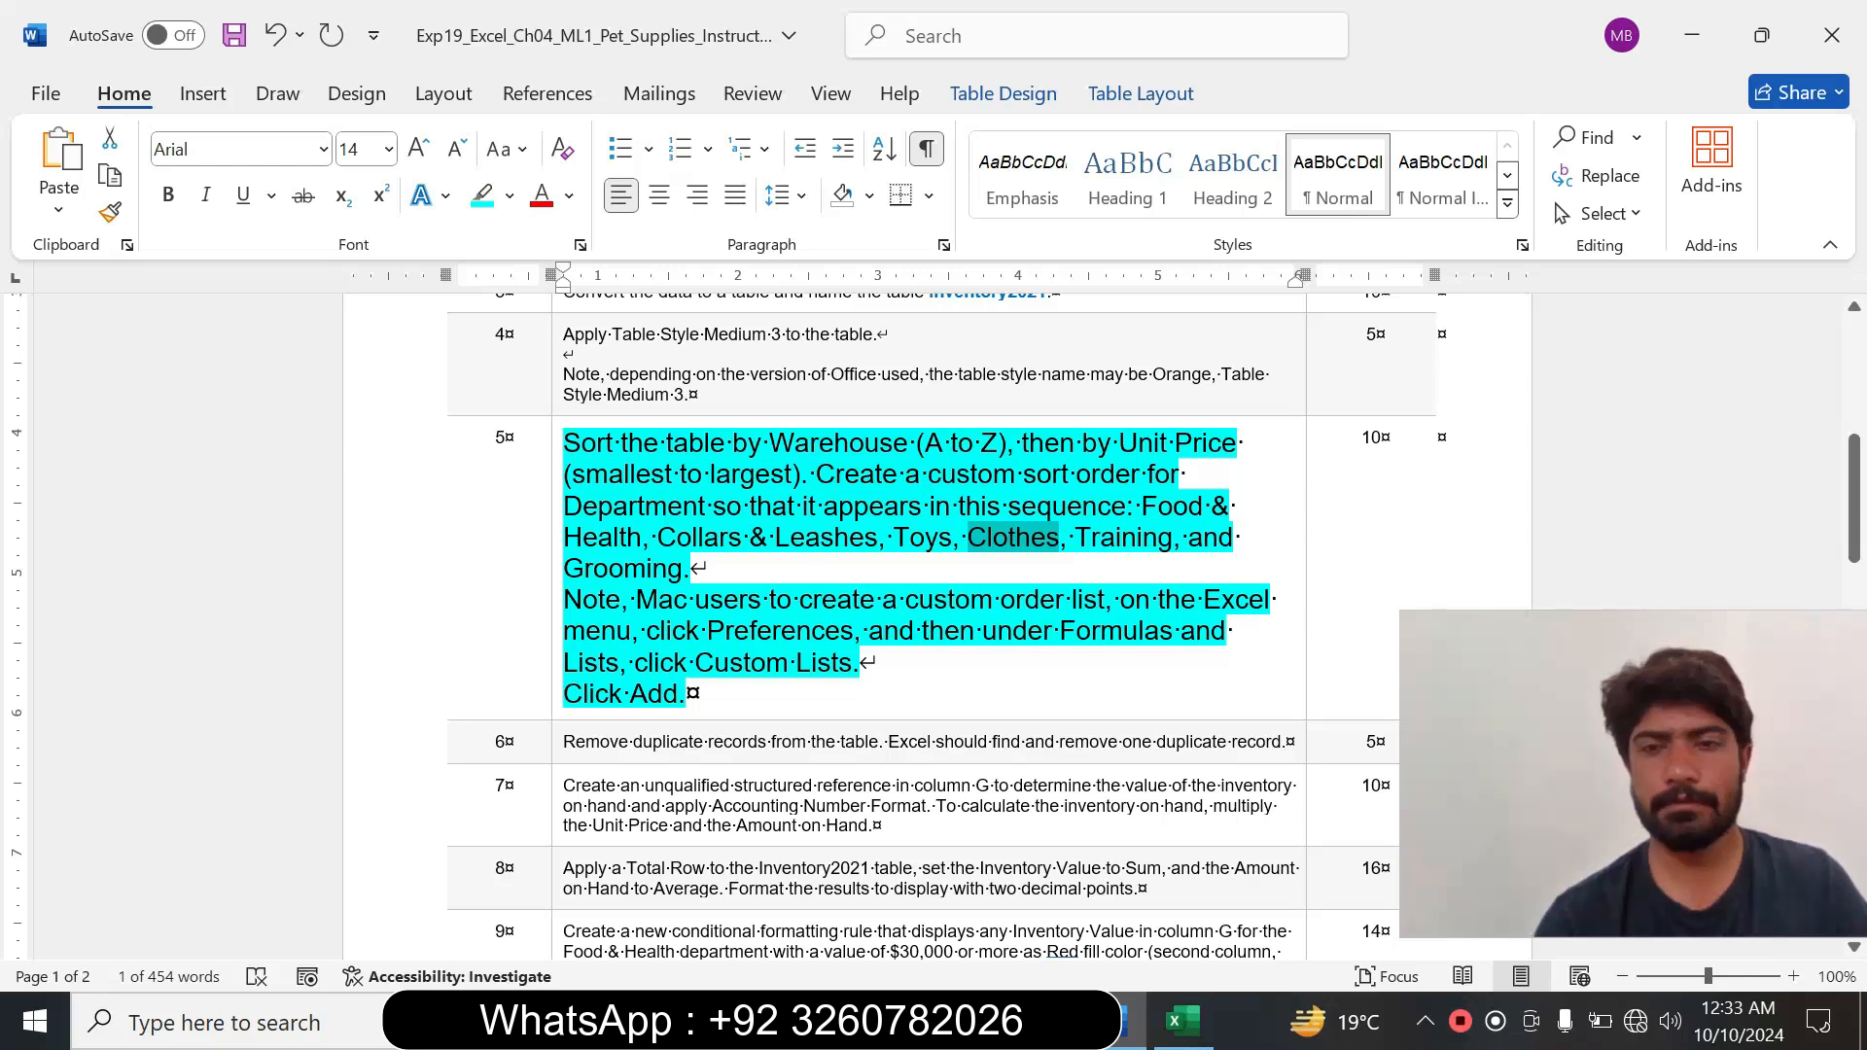
{"action": "left_click_drag", "start_coordinate": [1076, 538], "coordinate": [1158, 537]}
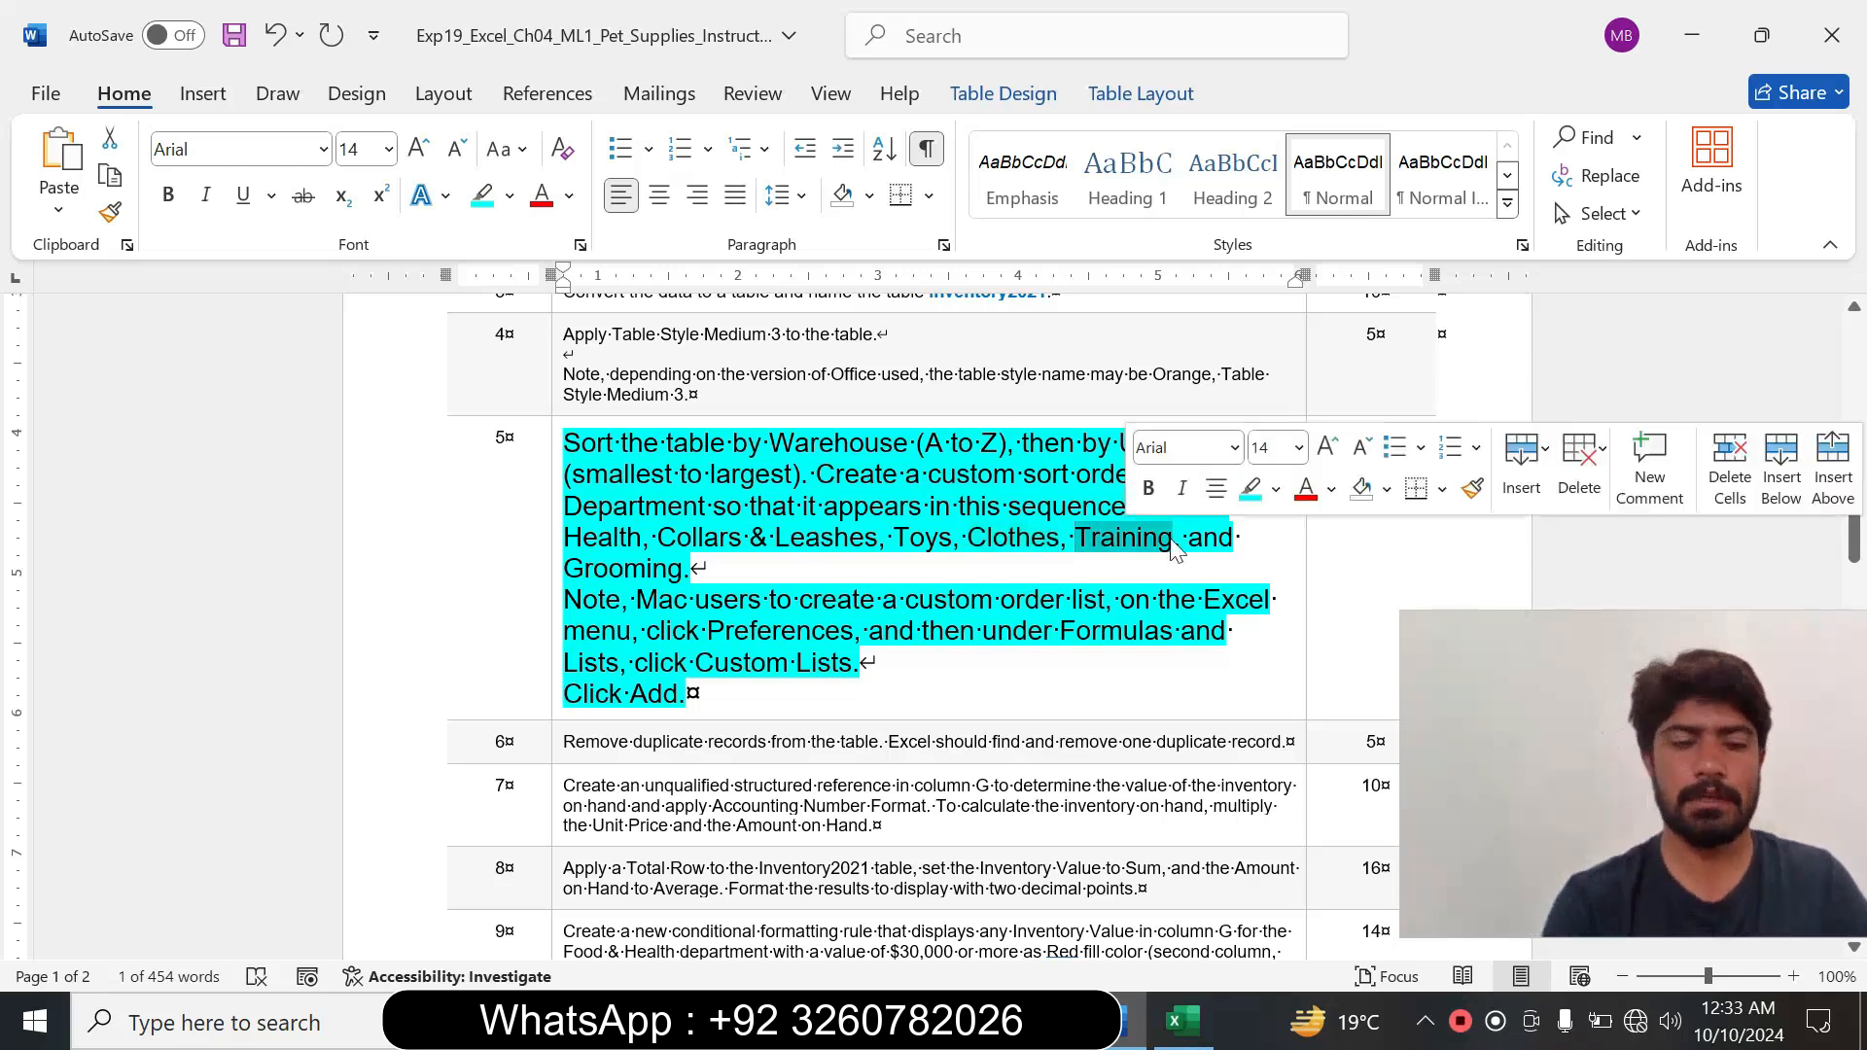
{"action": "left_click", "coordinate": [1198, 1029]}
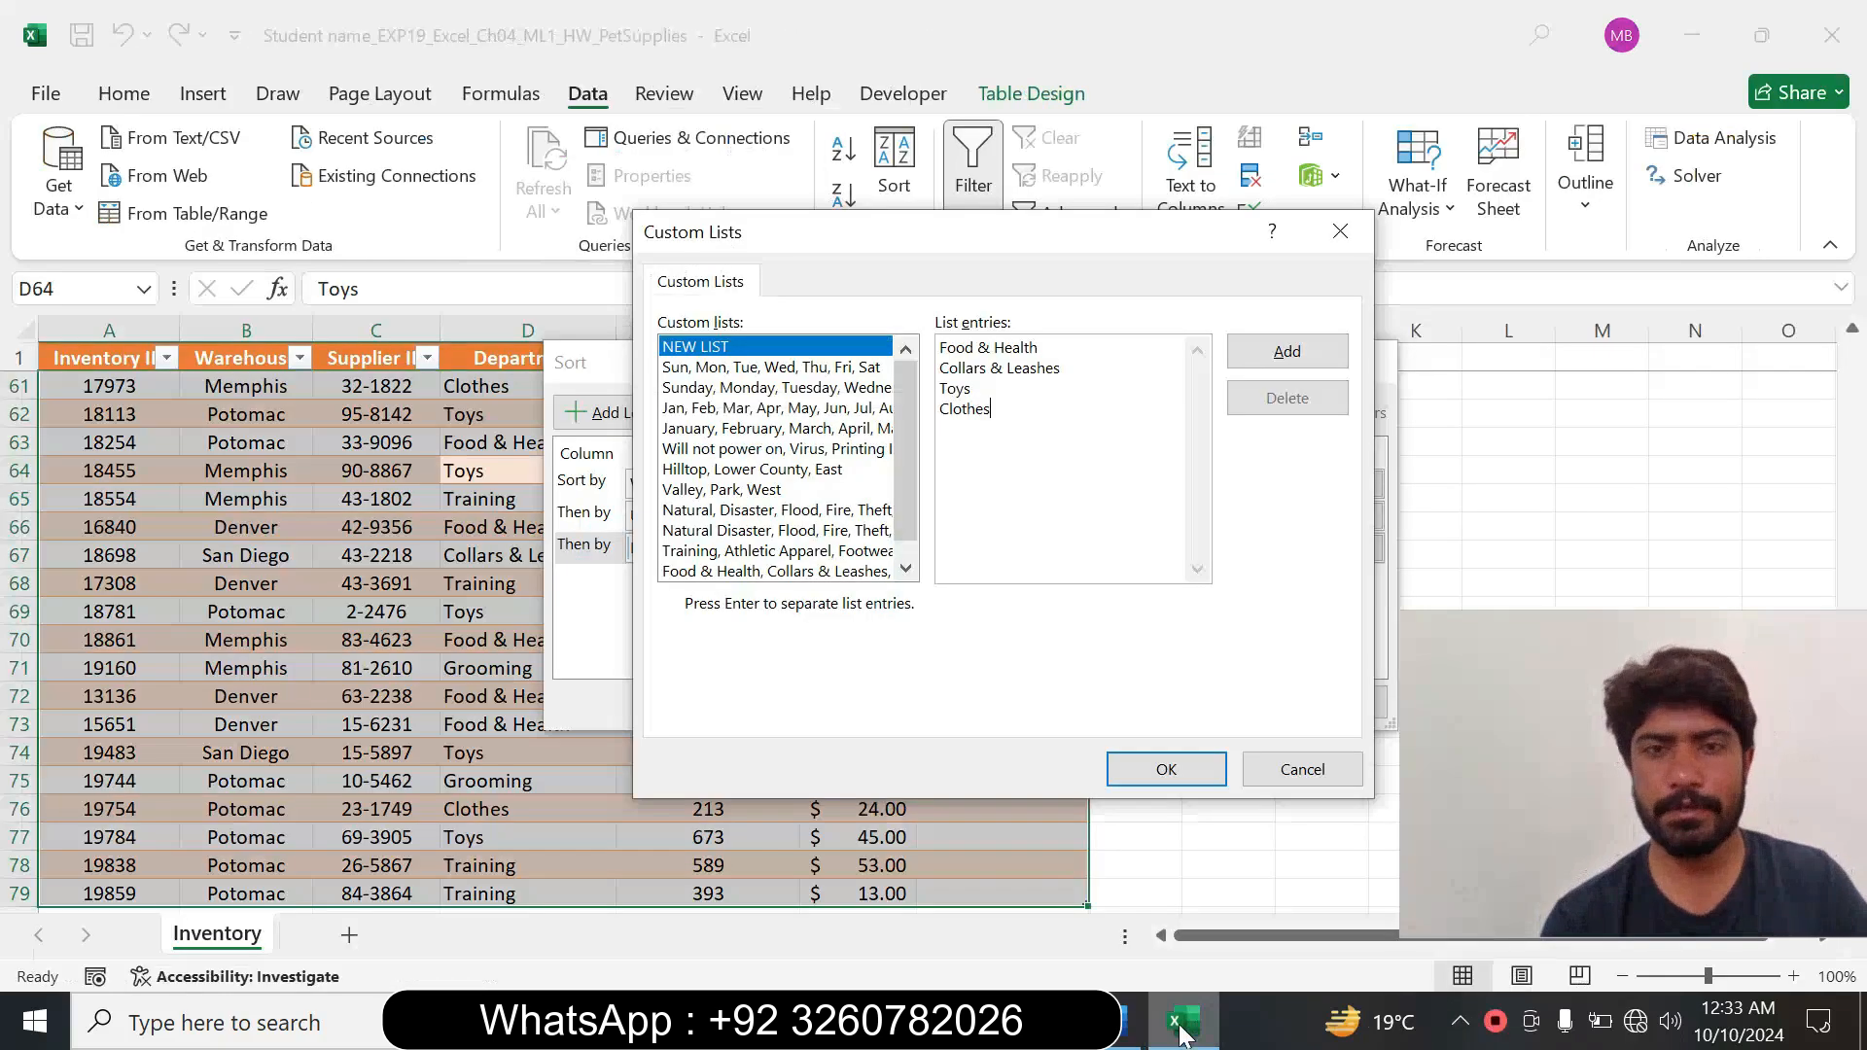
{"action": "type", "text": "Training"}
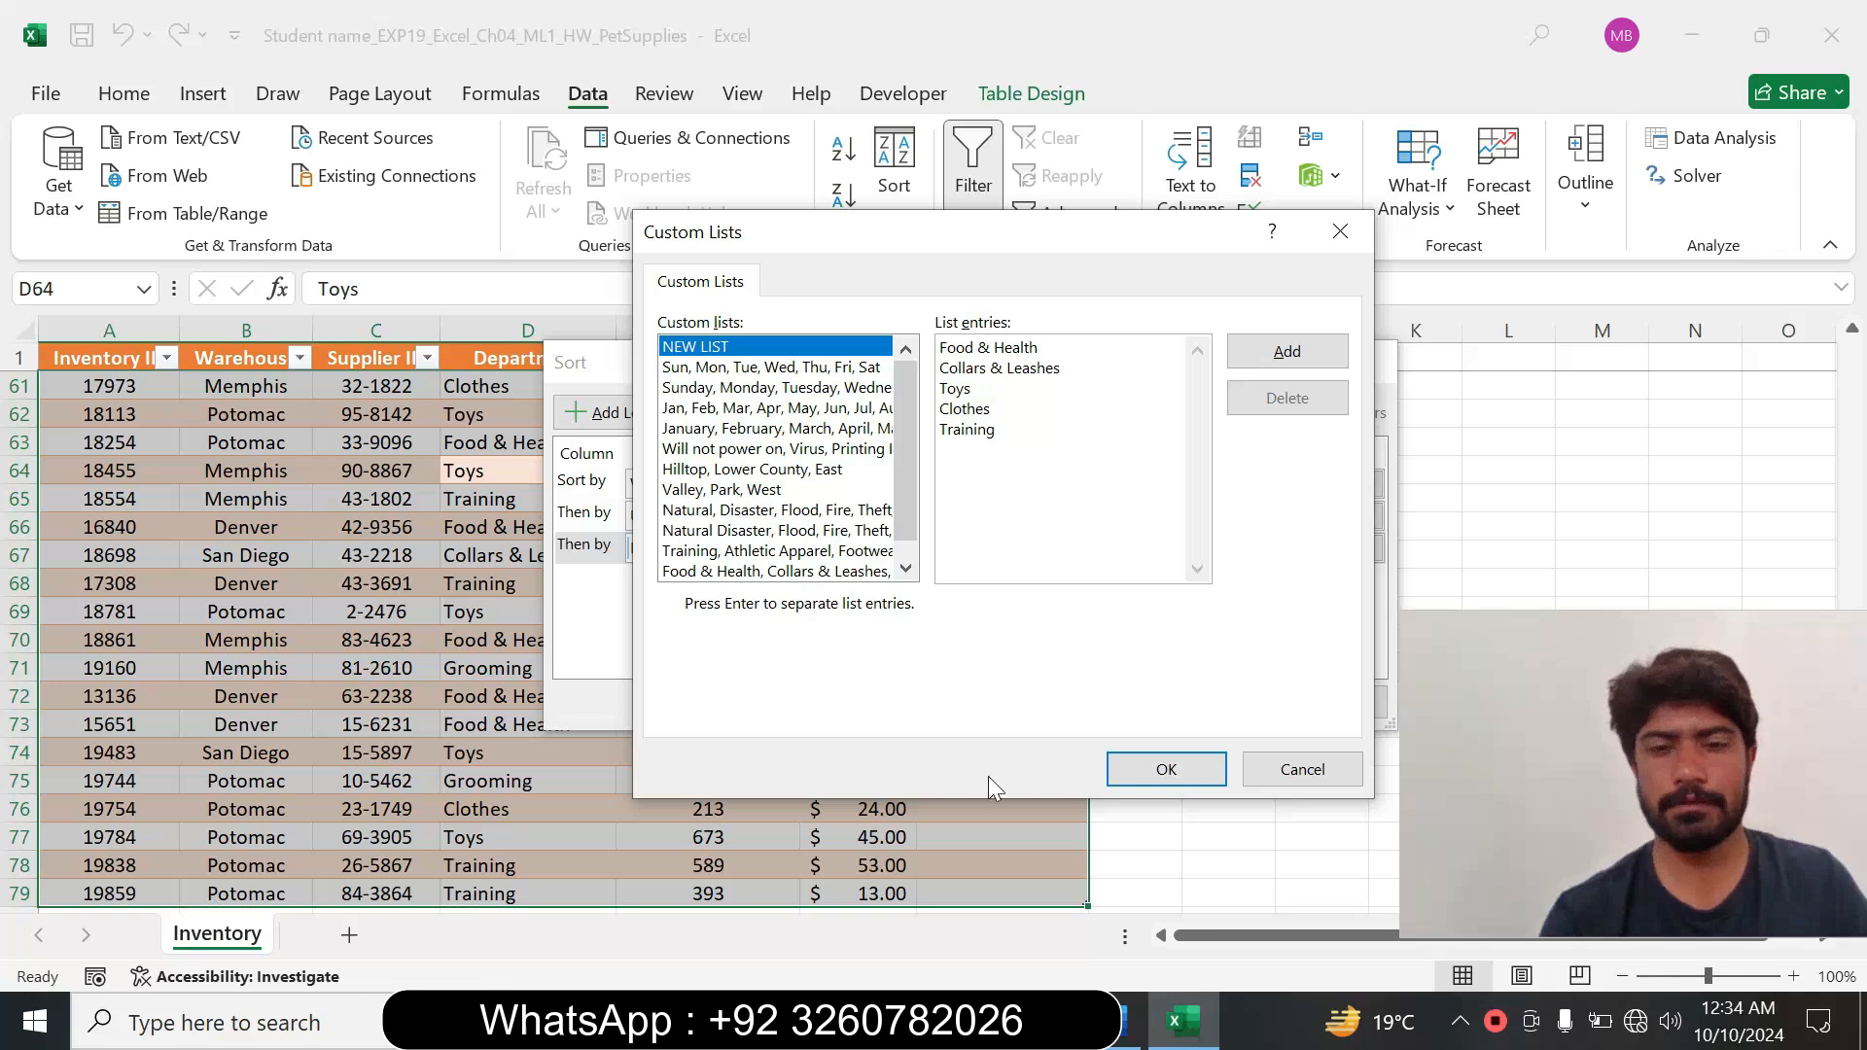
{"action": "key", "text": "alt+Tab"}
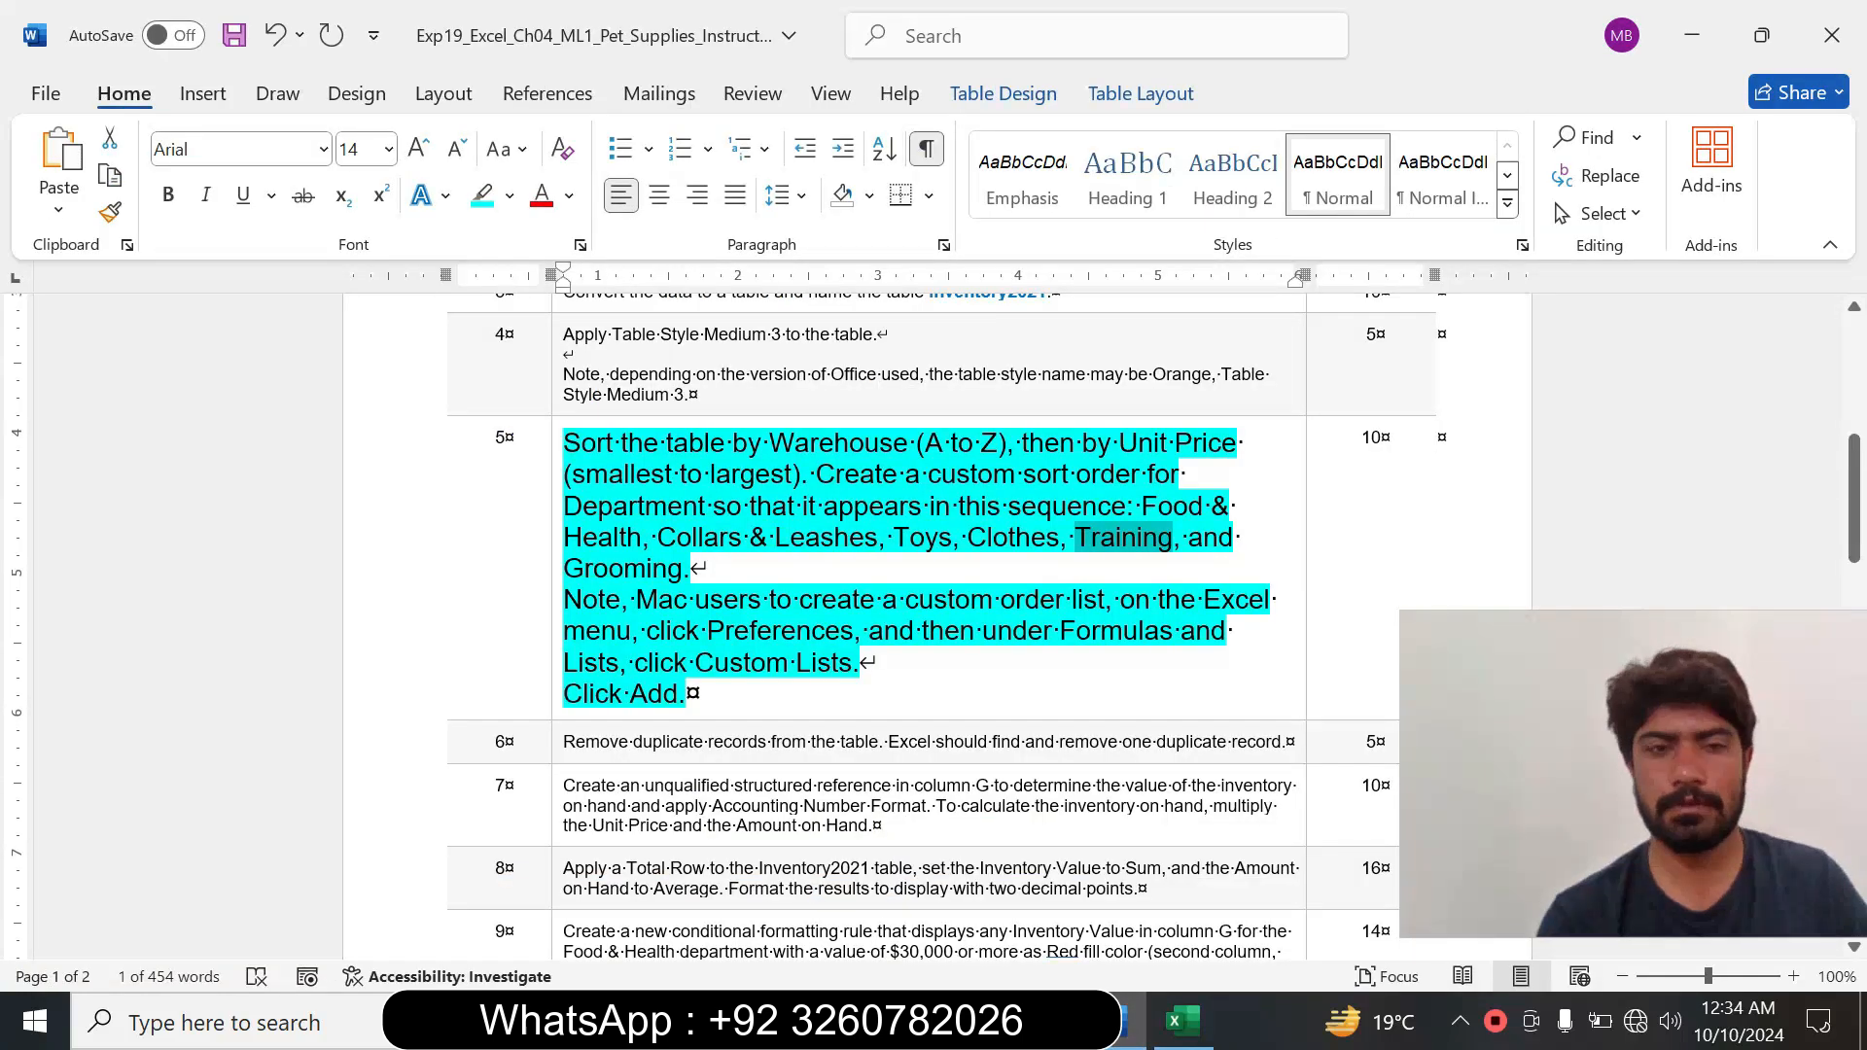
{"action": "left_click_drag", "start_coordinate": [565, 571], "coordinate": [678, 575]}
{"action": "key", "text": "ctrl+c"}
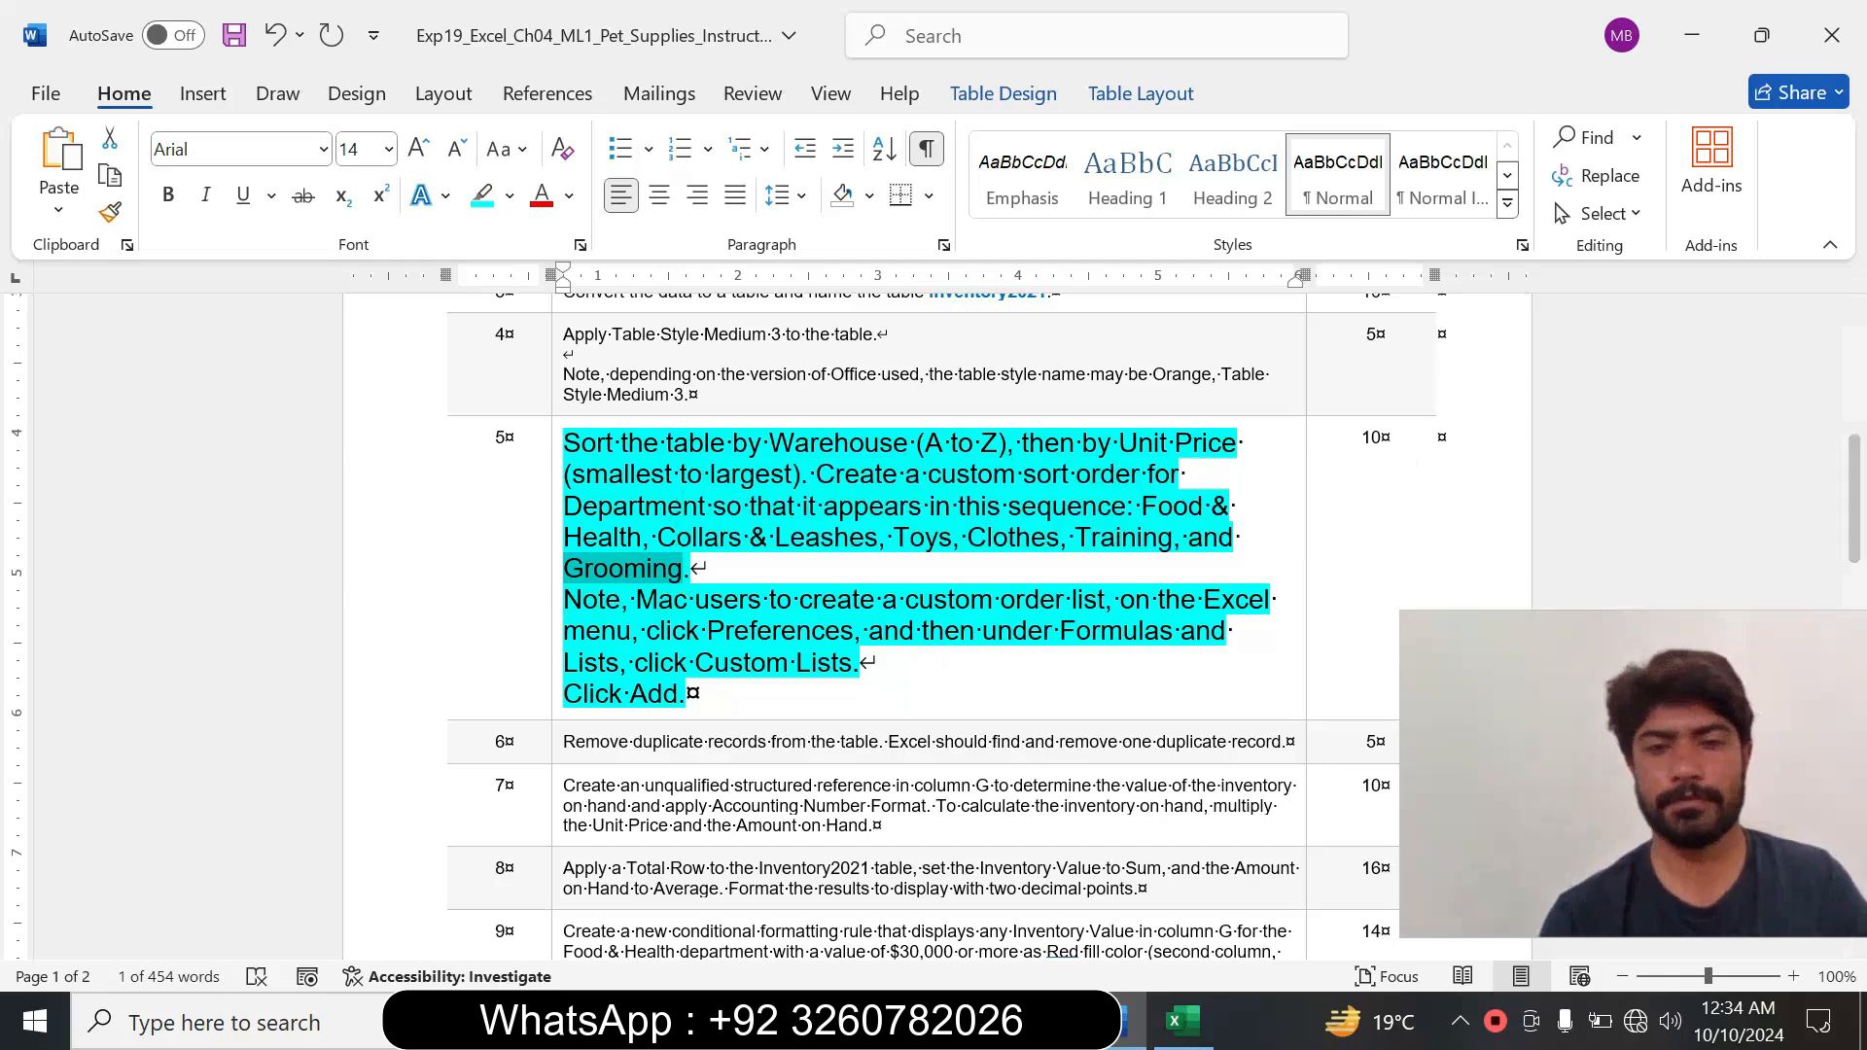
{"action": "key", "text": "alt+Tab"}
{"action": "key", "text": "ctrl+v"}
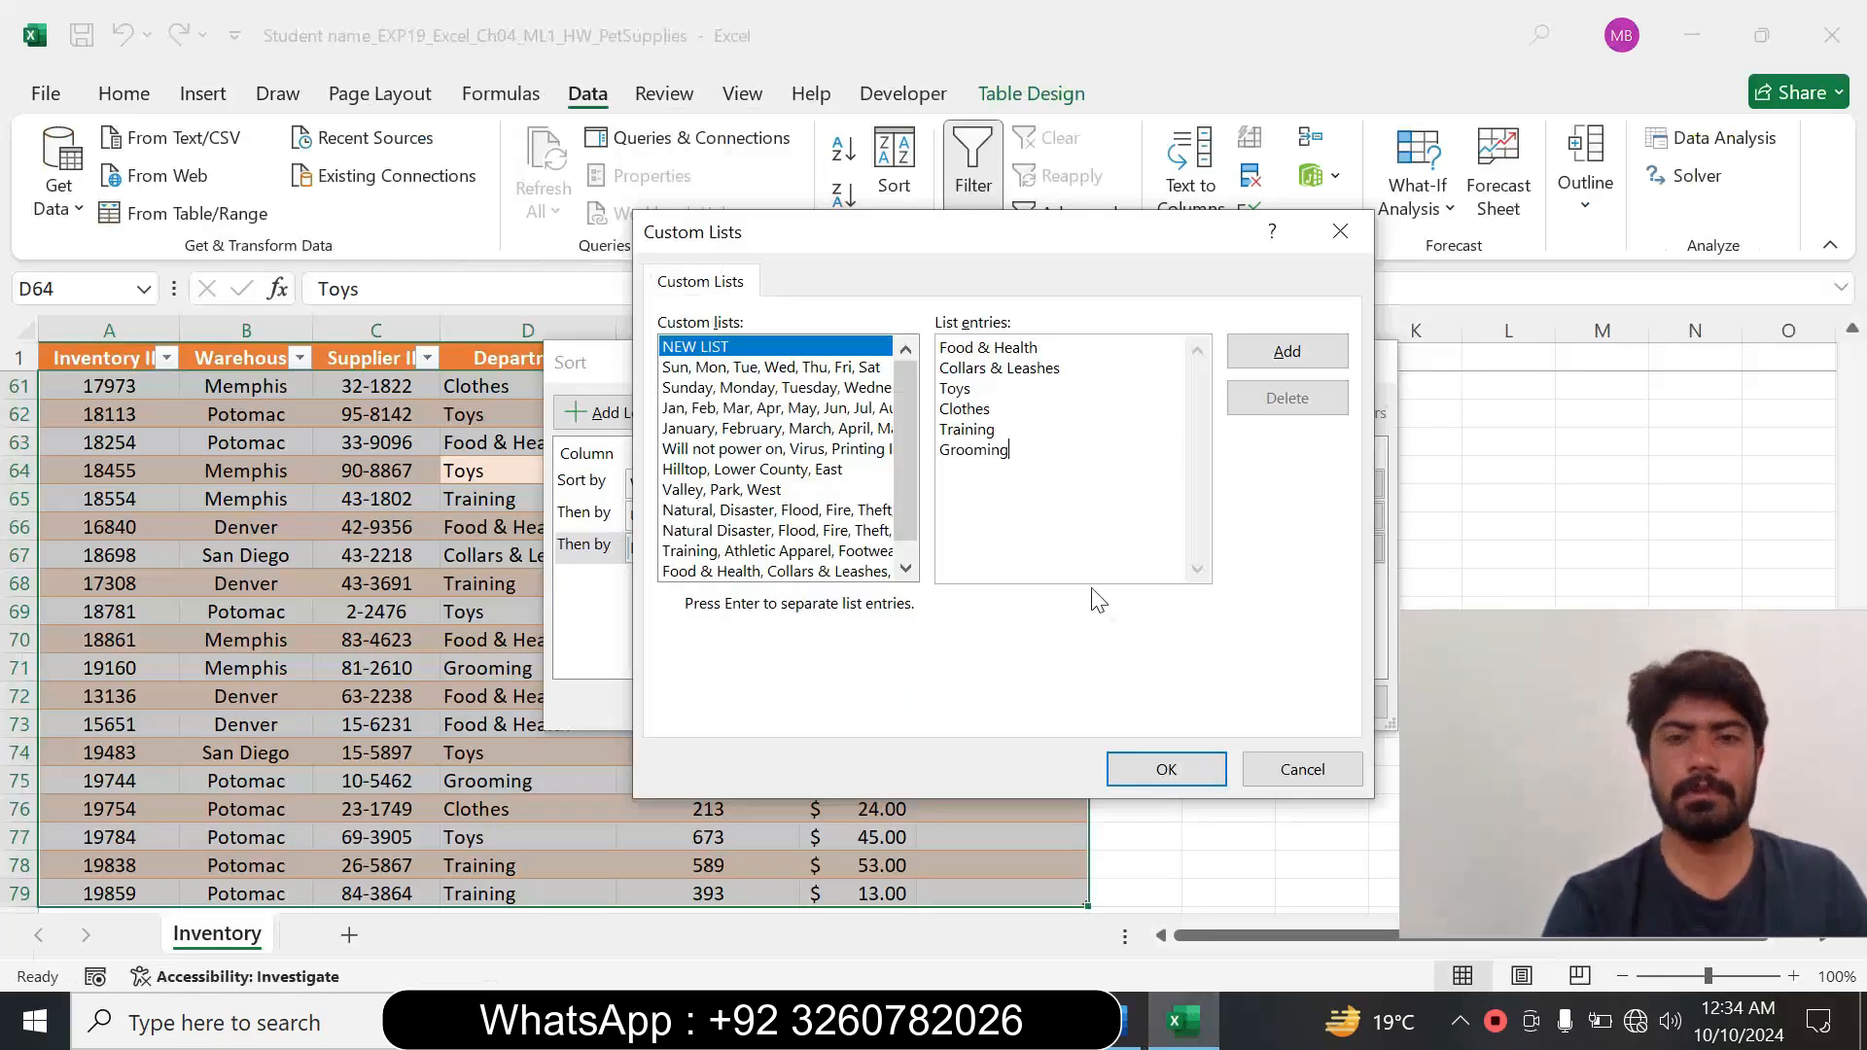
{"action": "left_click", "coordinate": [1281, 374]}
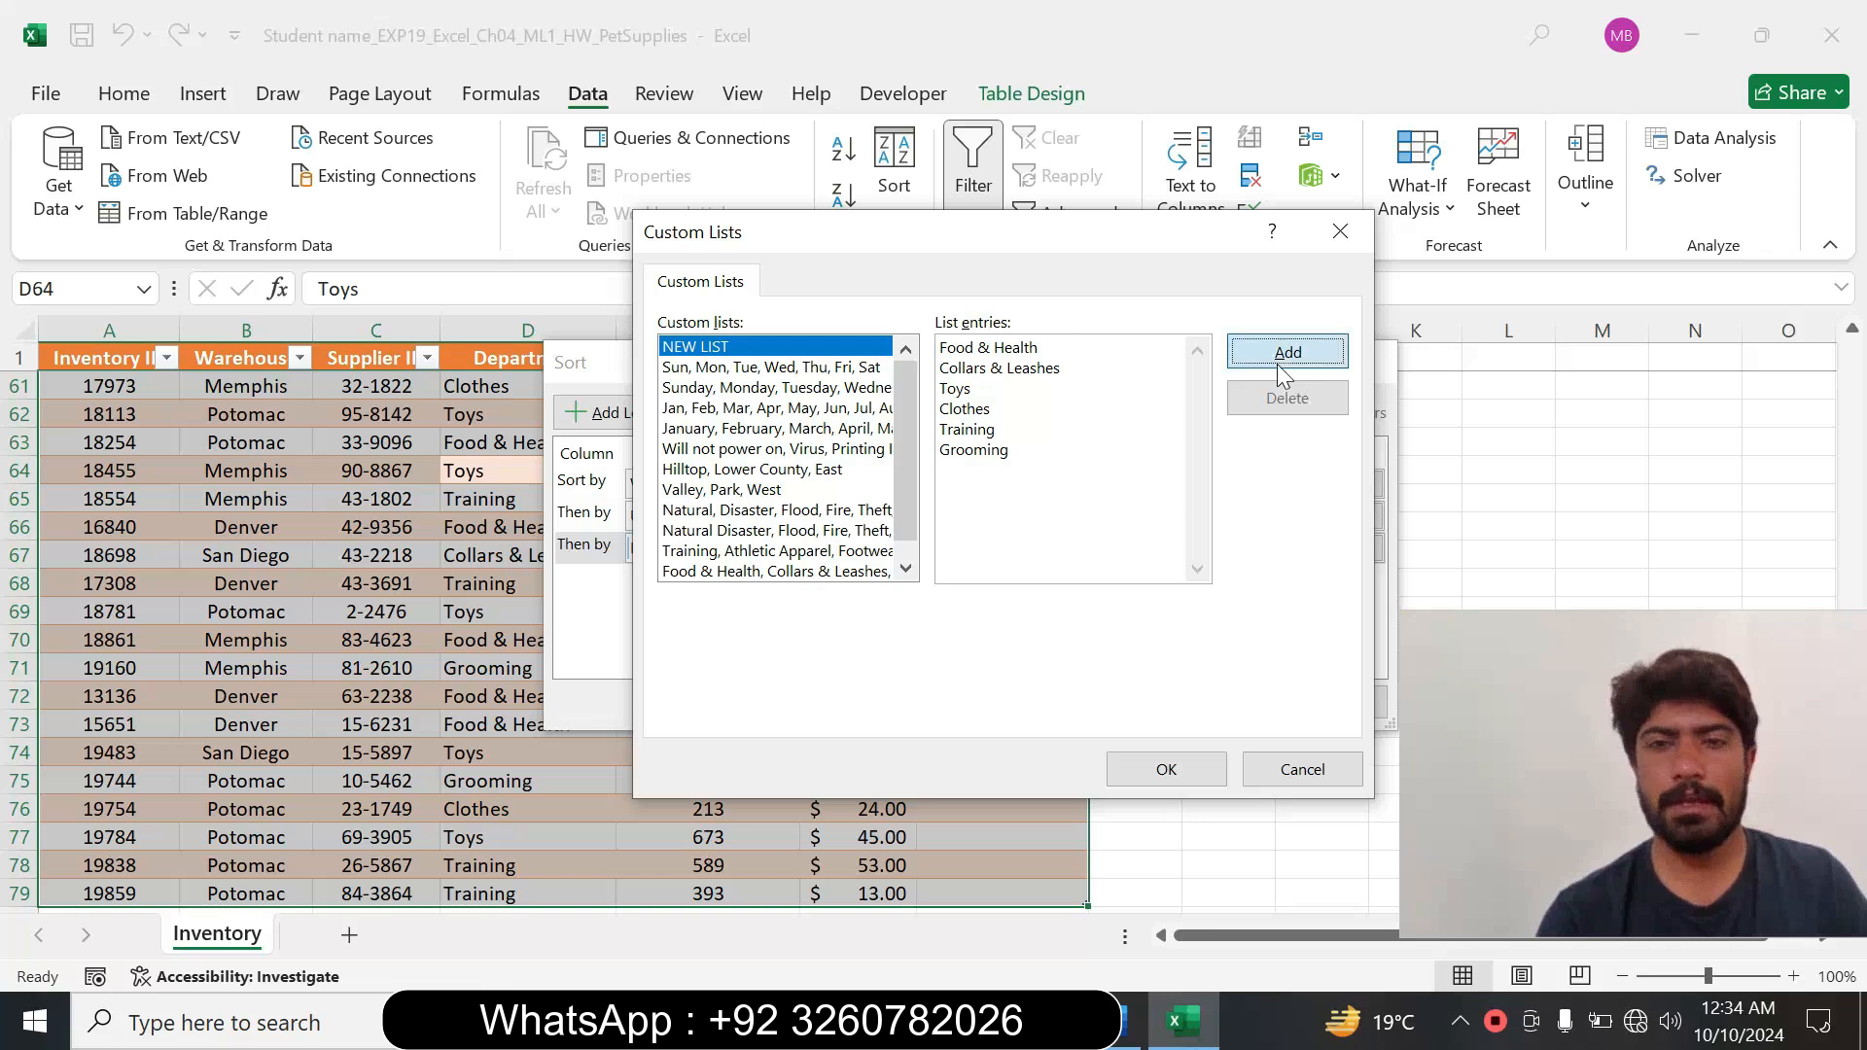
{"action": "left_click", "coordinate": [1167, 770]}
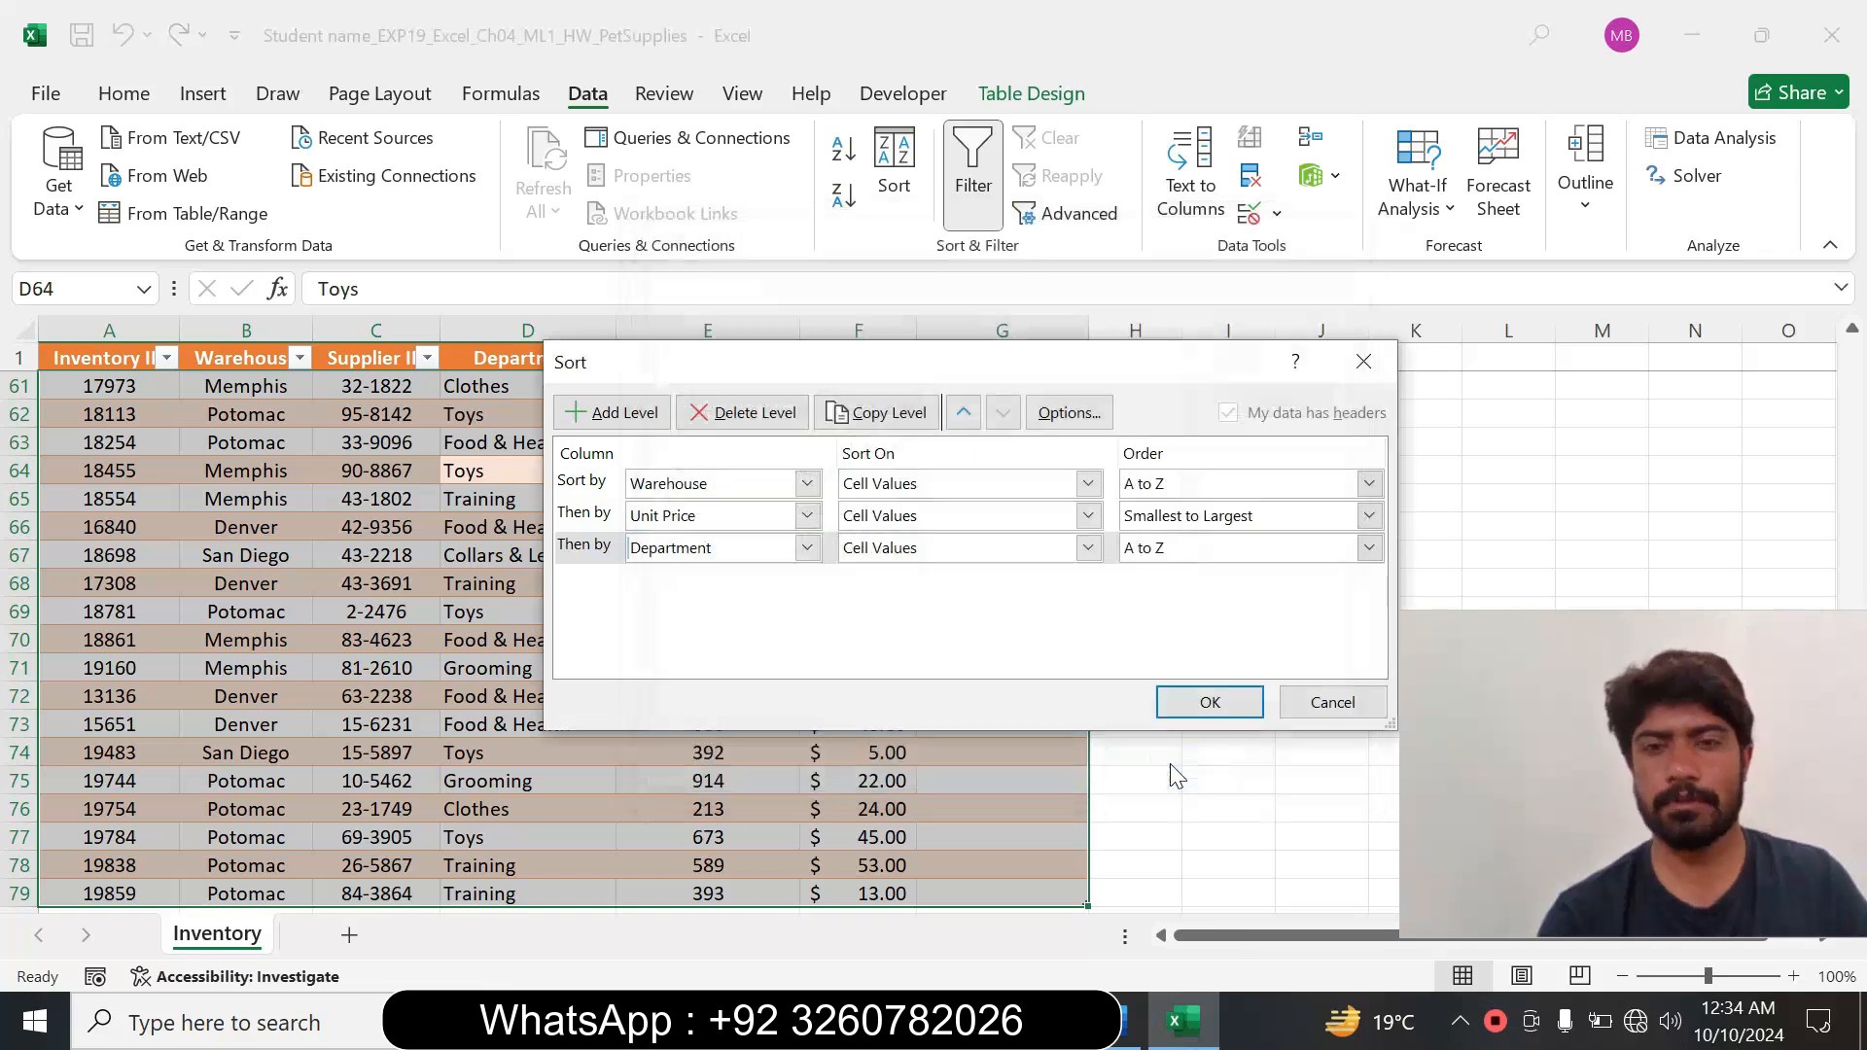
Begin another custom list for the Department order with Food & Health as its first entry, copied from Word's step 5 instruction.
{"action": "left_click", "coordinate": [1368, 549]}
{"action": "left_click", "coordinate": [1192, 616]}
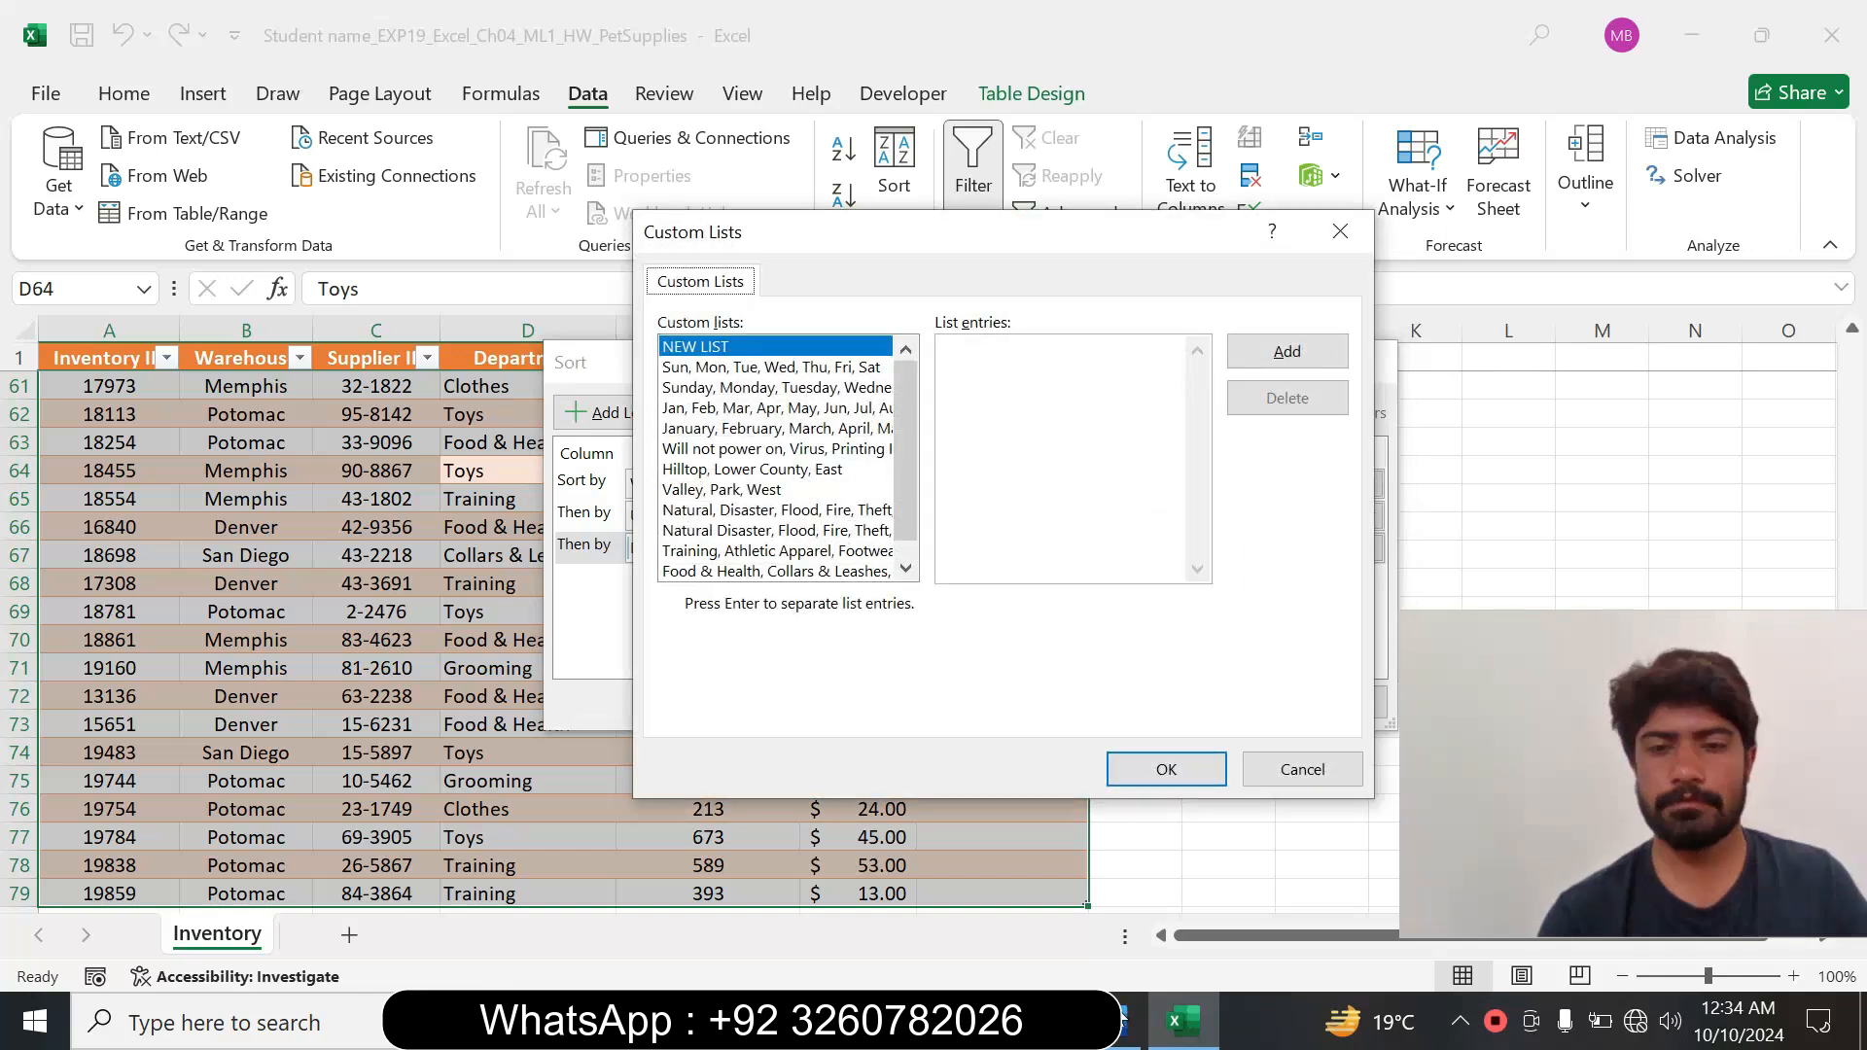
{"action": "left_click", "coordinate": [1123, 1018]}
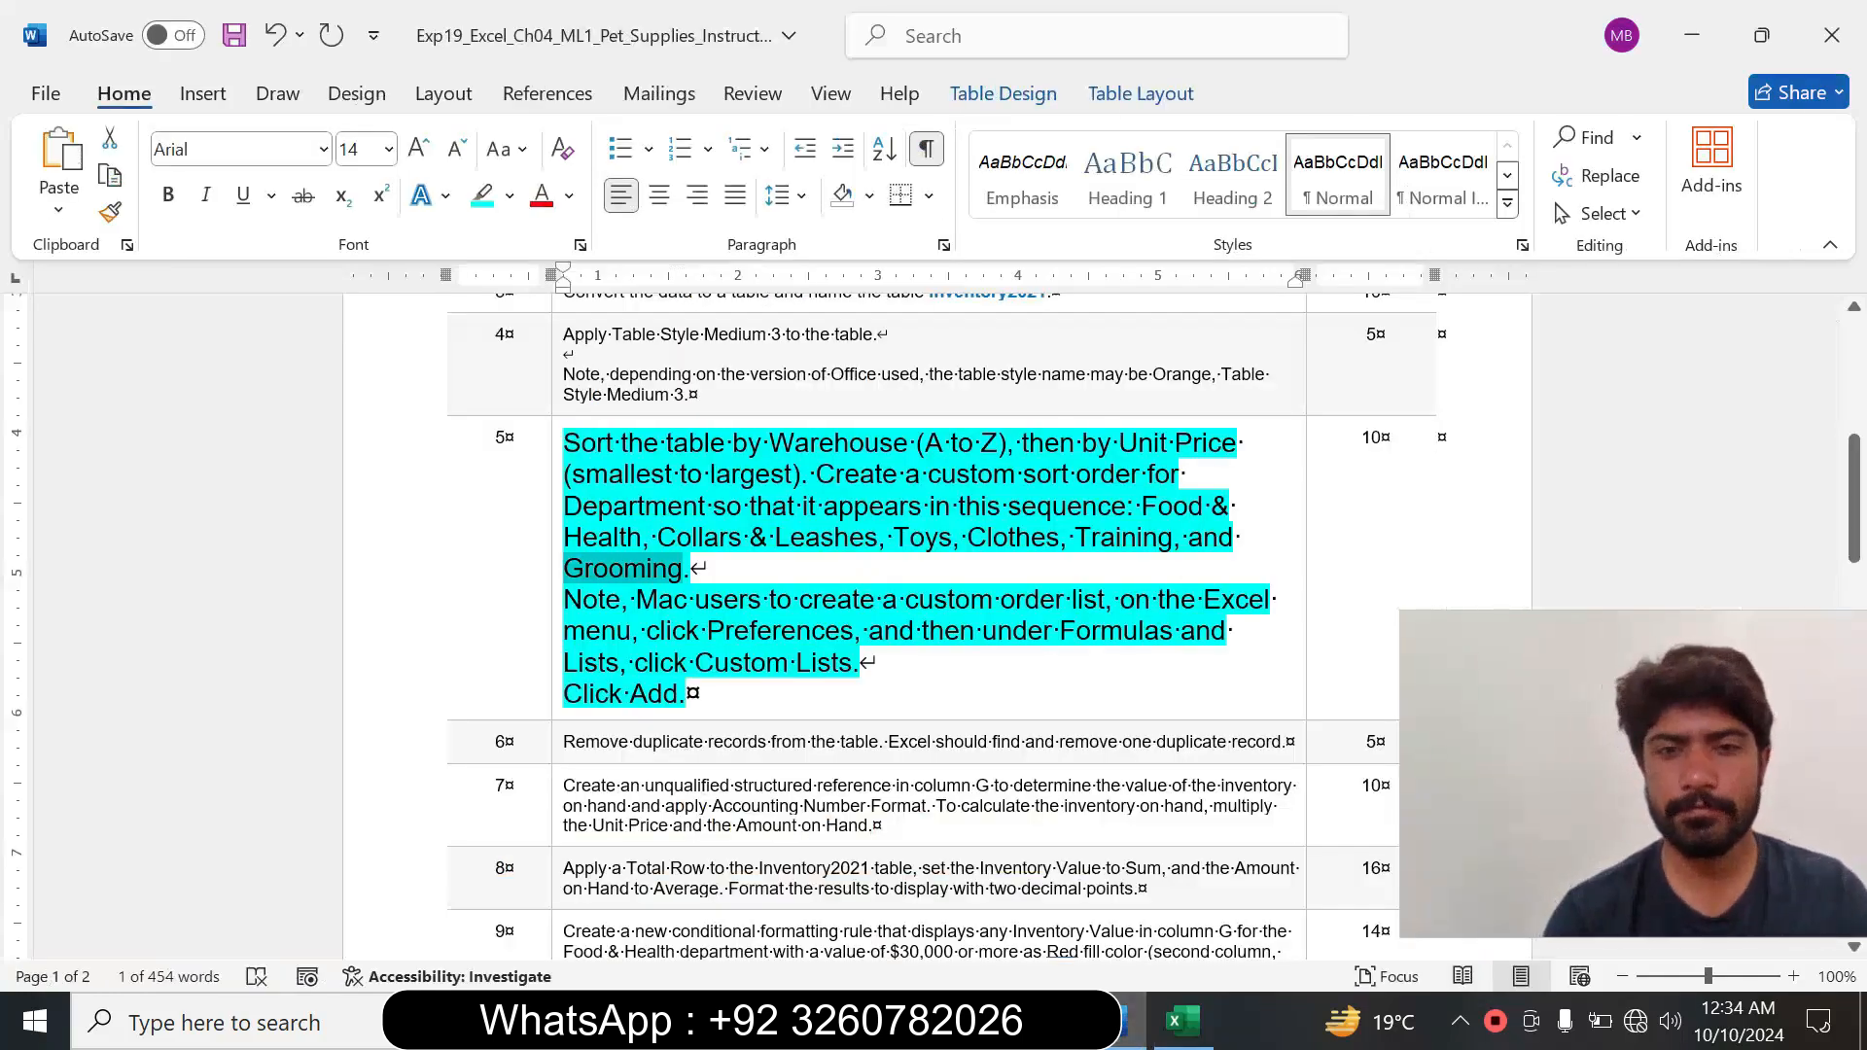
{"action": "mouse_move", "coordinate": [1143, 506]}
{"action": "left_mouse_down"}
{"action": "mouse_move", "coordinate": [823, 506]}
{"action": "mouse_move", "coordinate": [750, 537]}
{"action": "mouse_move", "coordinate": [642, 537]}
{"action": "left_mouse_up"}
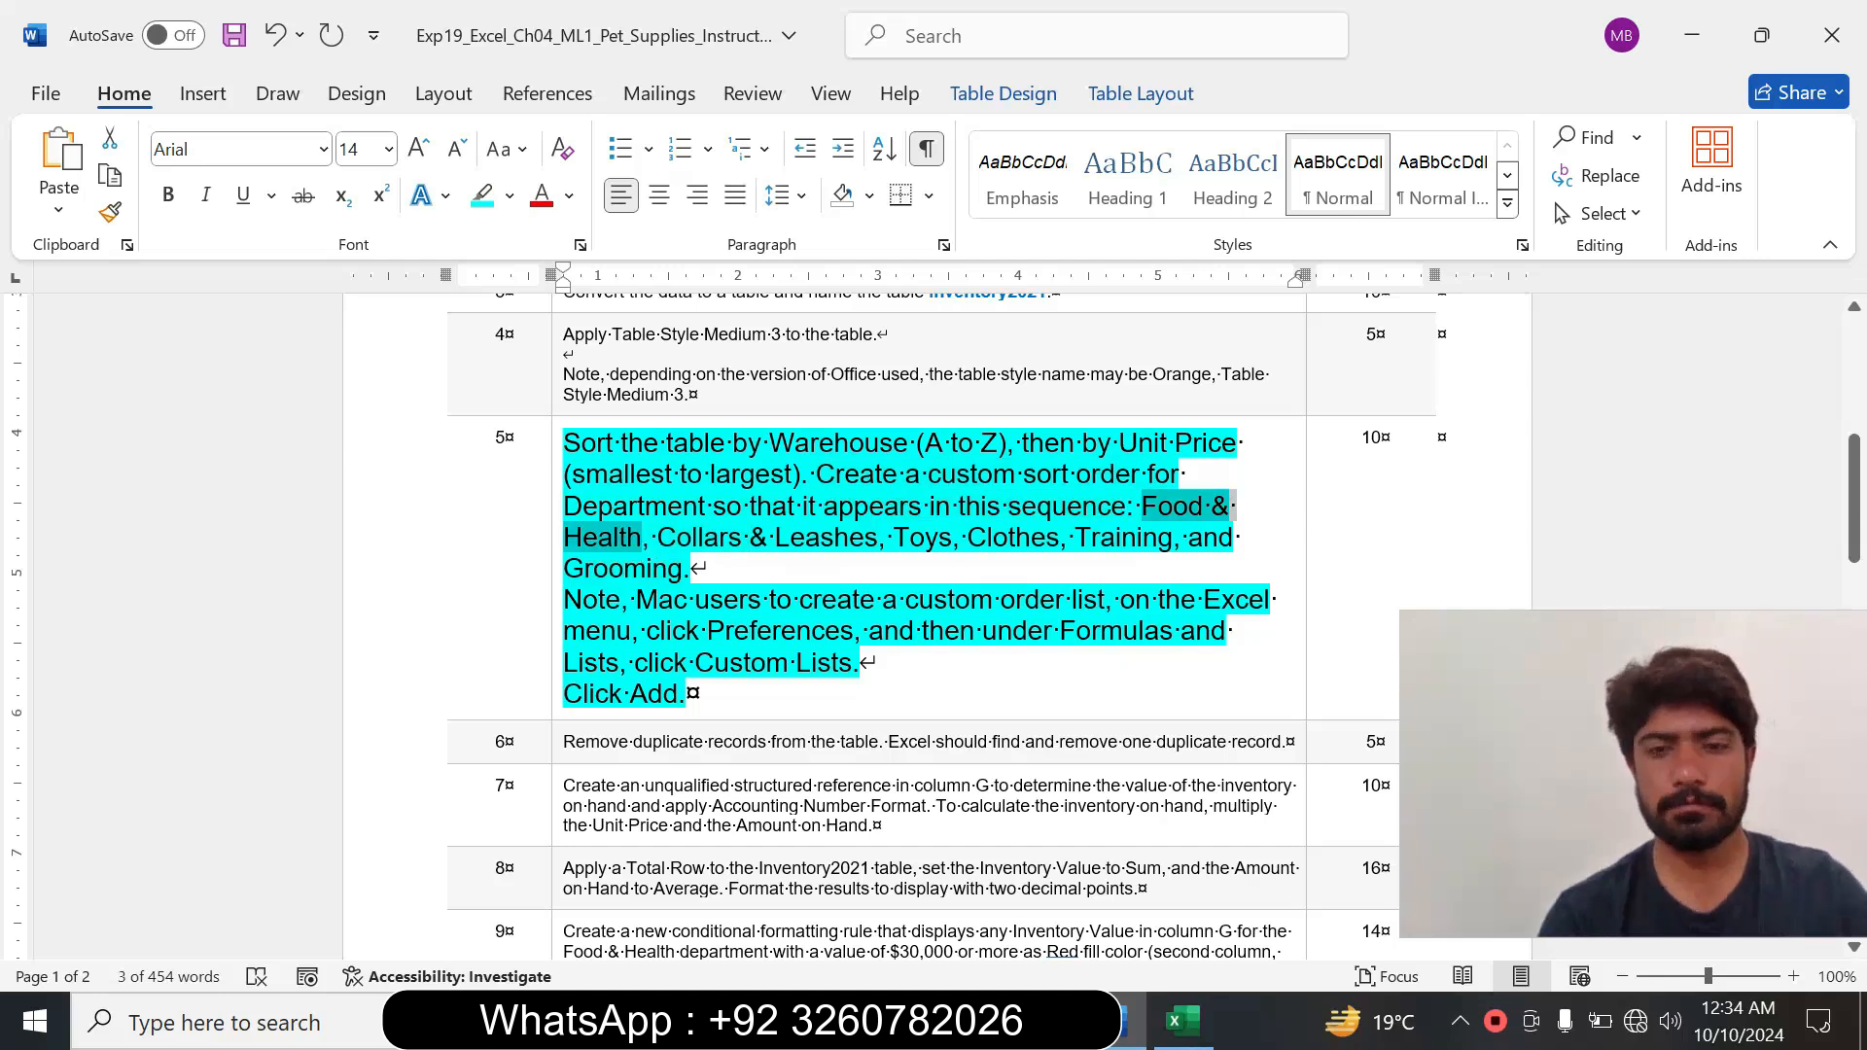
{"action": "left_click", "coordinate": [1183, 1021]}
{"action": "key", "text": "ctrl+v"}
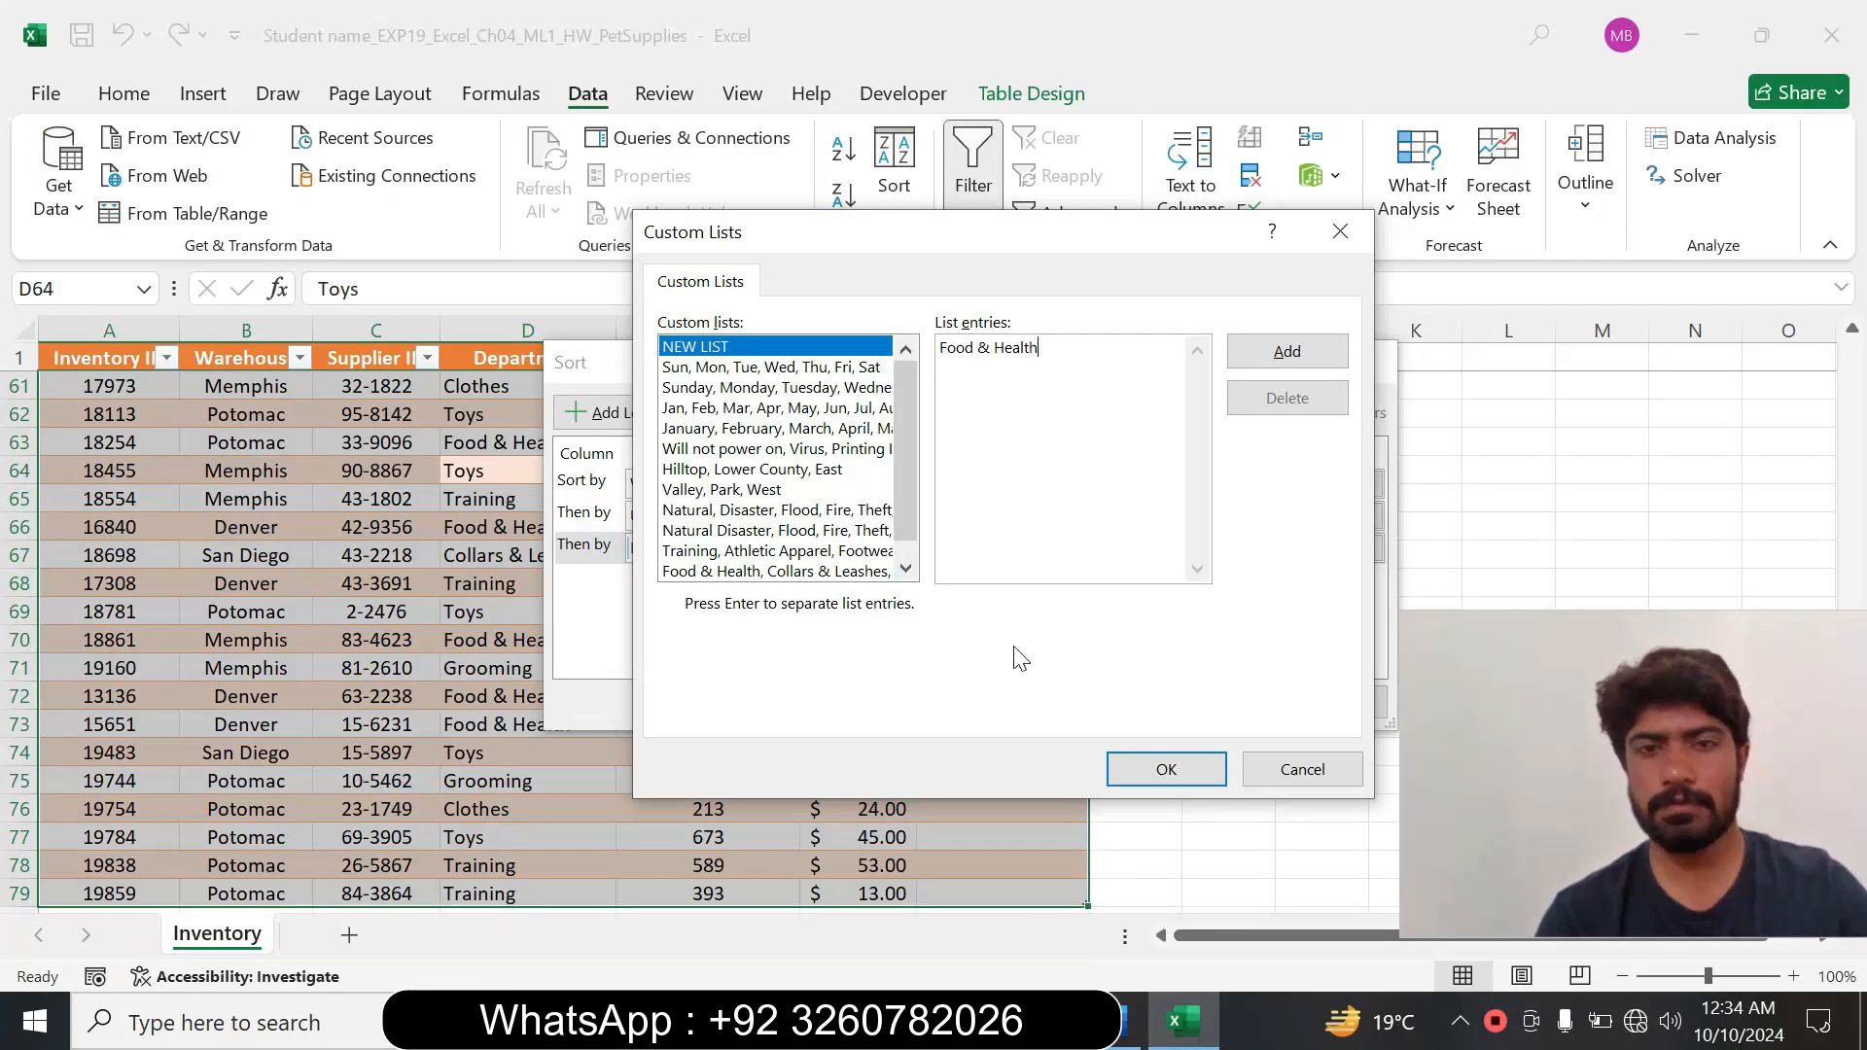
Extend the custom list with Collars & Leashes and Toys on separate lines, copying each name from Word's step 5 instruction.
{"action": "key", "text": "alt+Tab"}
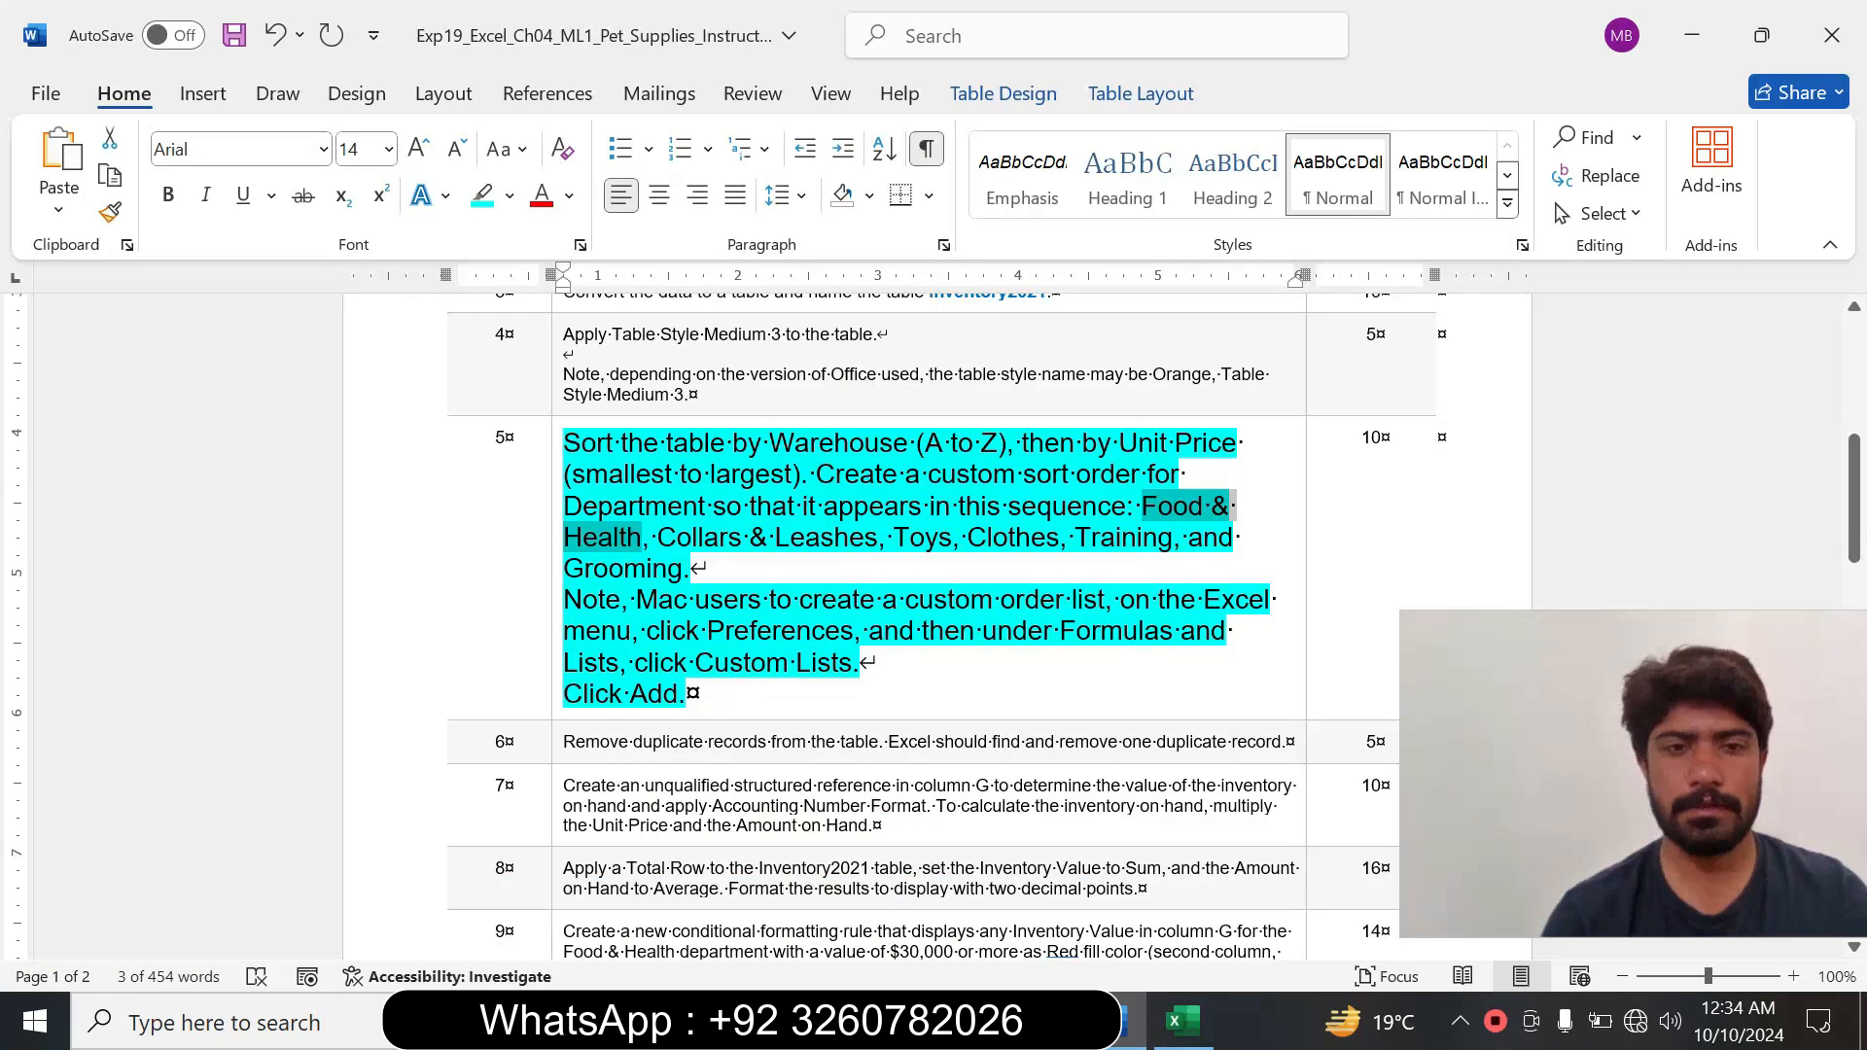
{"action": "left_click_drag", "start_coordinate": [658, 538], "coordinate": [877, 538]}
{"action": "key", "text": "ctrl+c"}
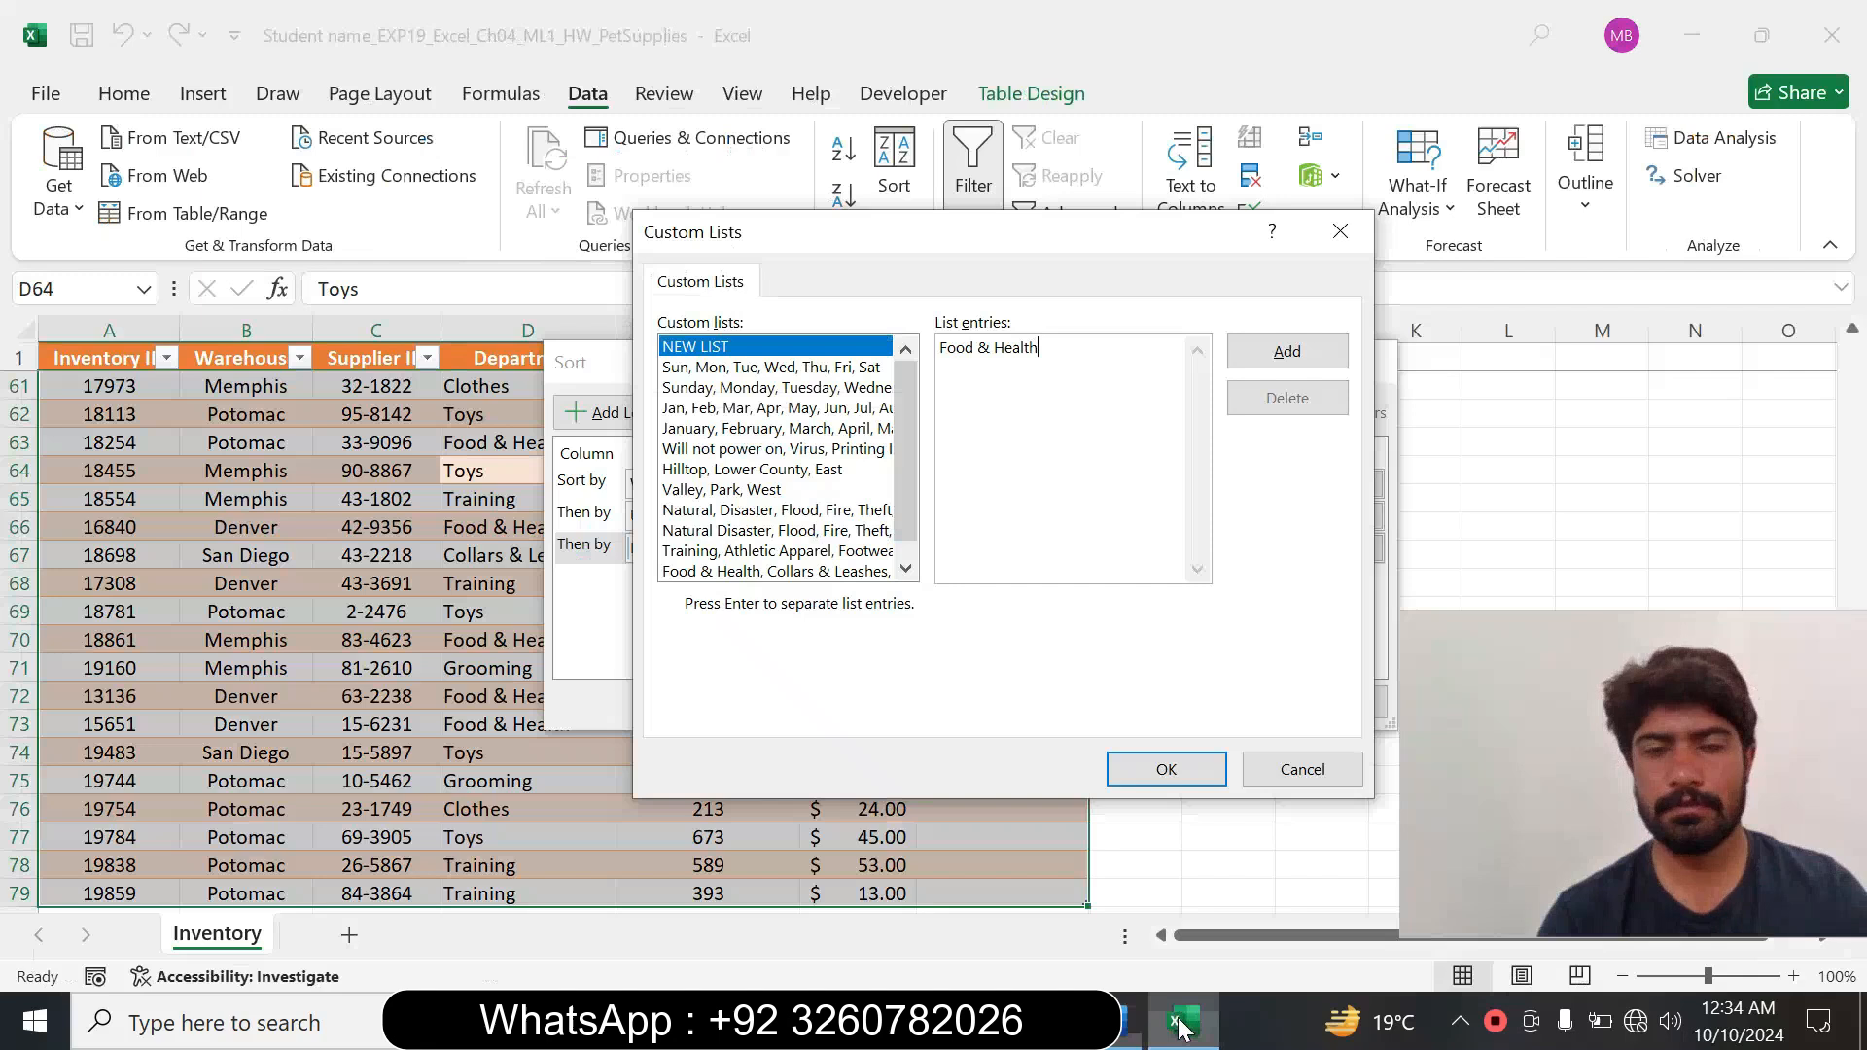
{"action": "left_click", "coordinate": [1182, 1021]}
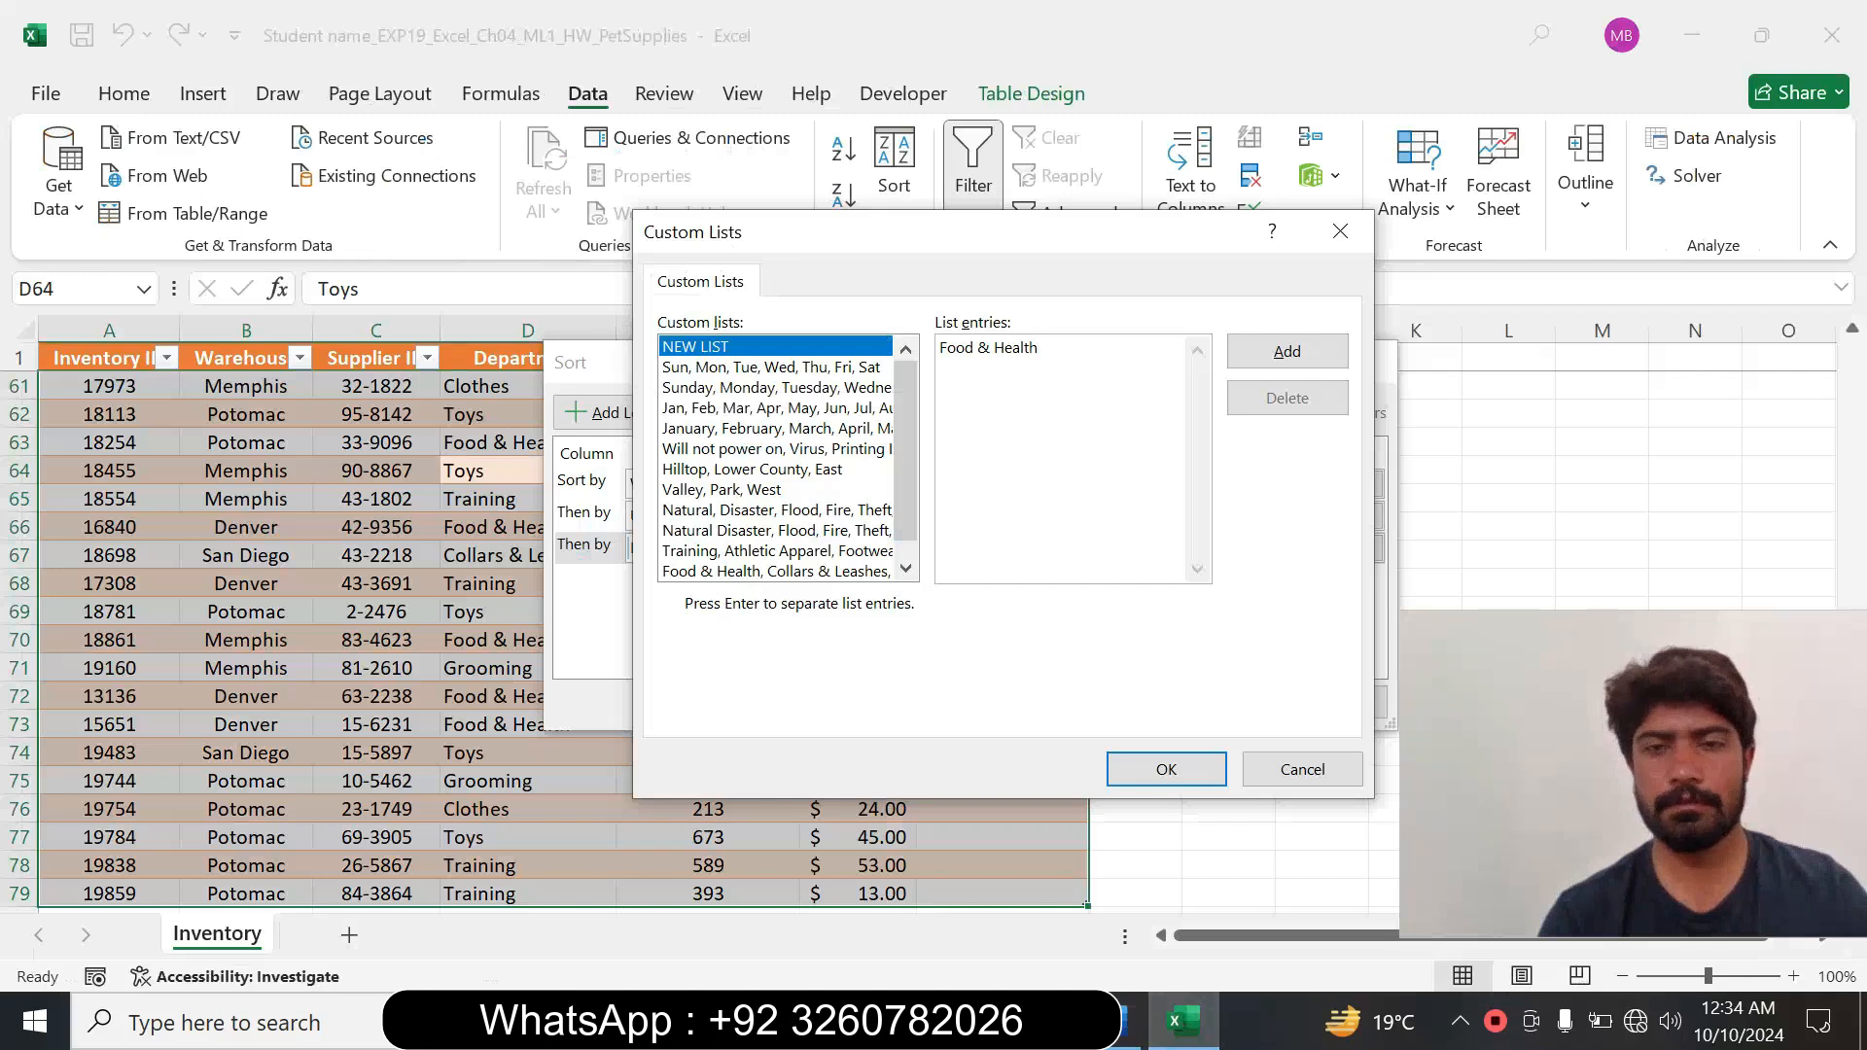
{"action": "key", "text": "ctrl+v"}
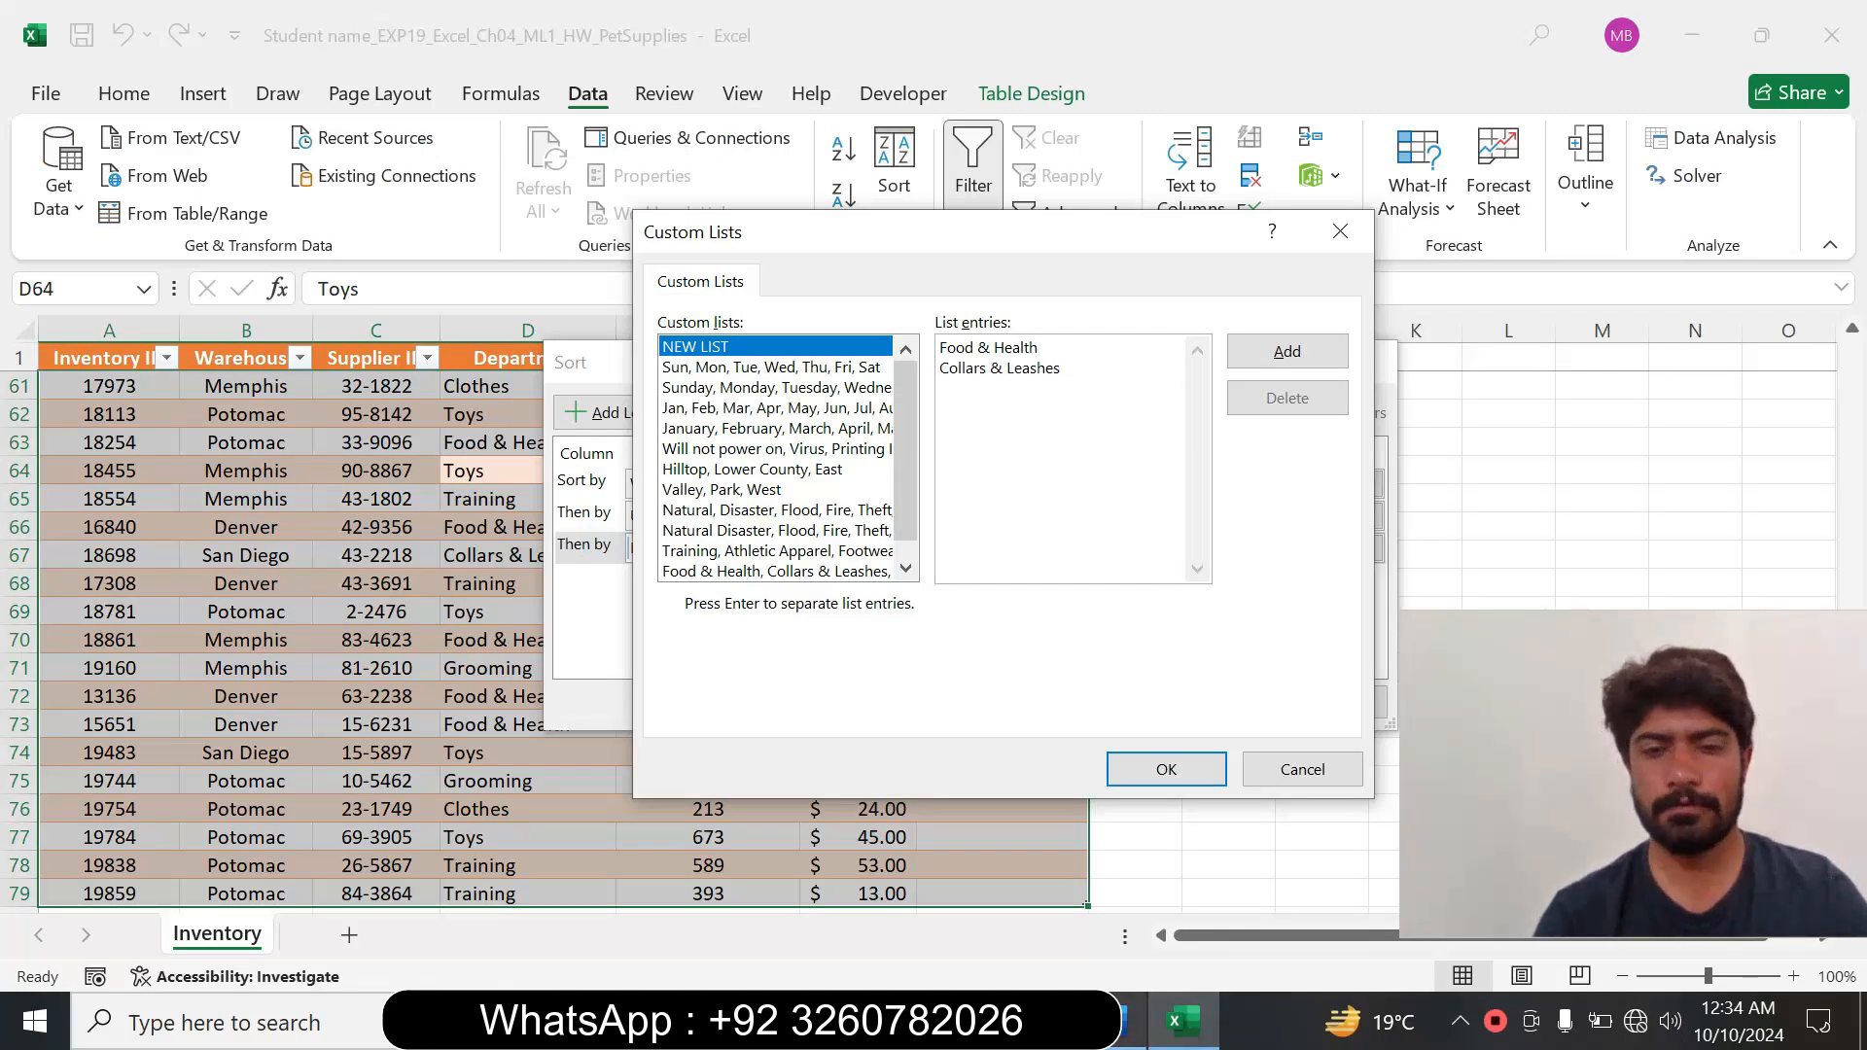
{"action": "left_click", "coordinate": [1128, 1021]}
{"action": "left_click_drag", "start_coordinate": [894, 537], "coordinate": [938, 538]}
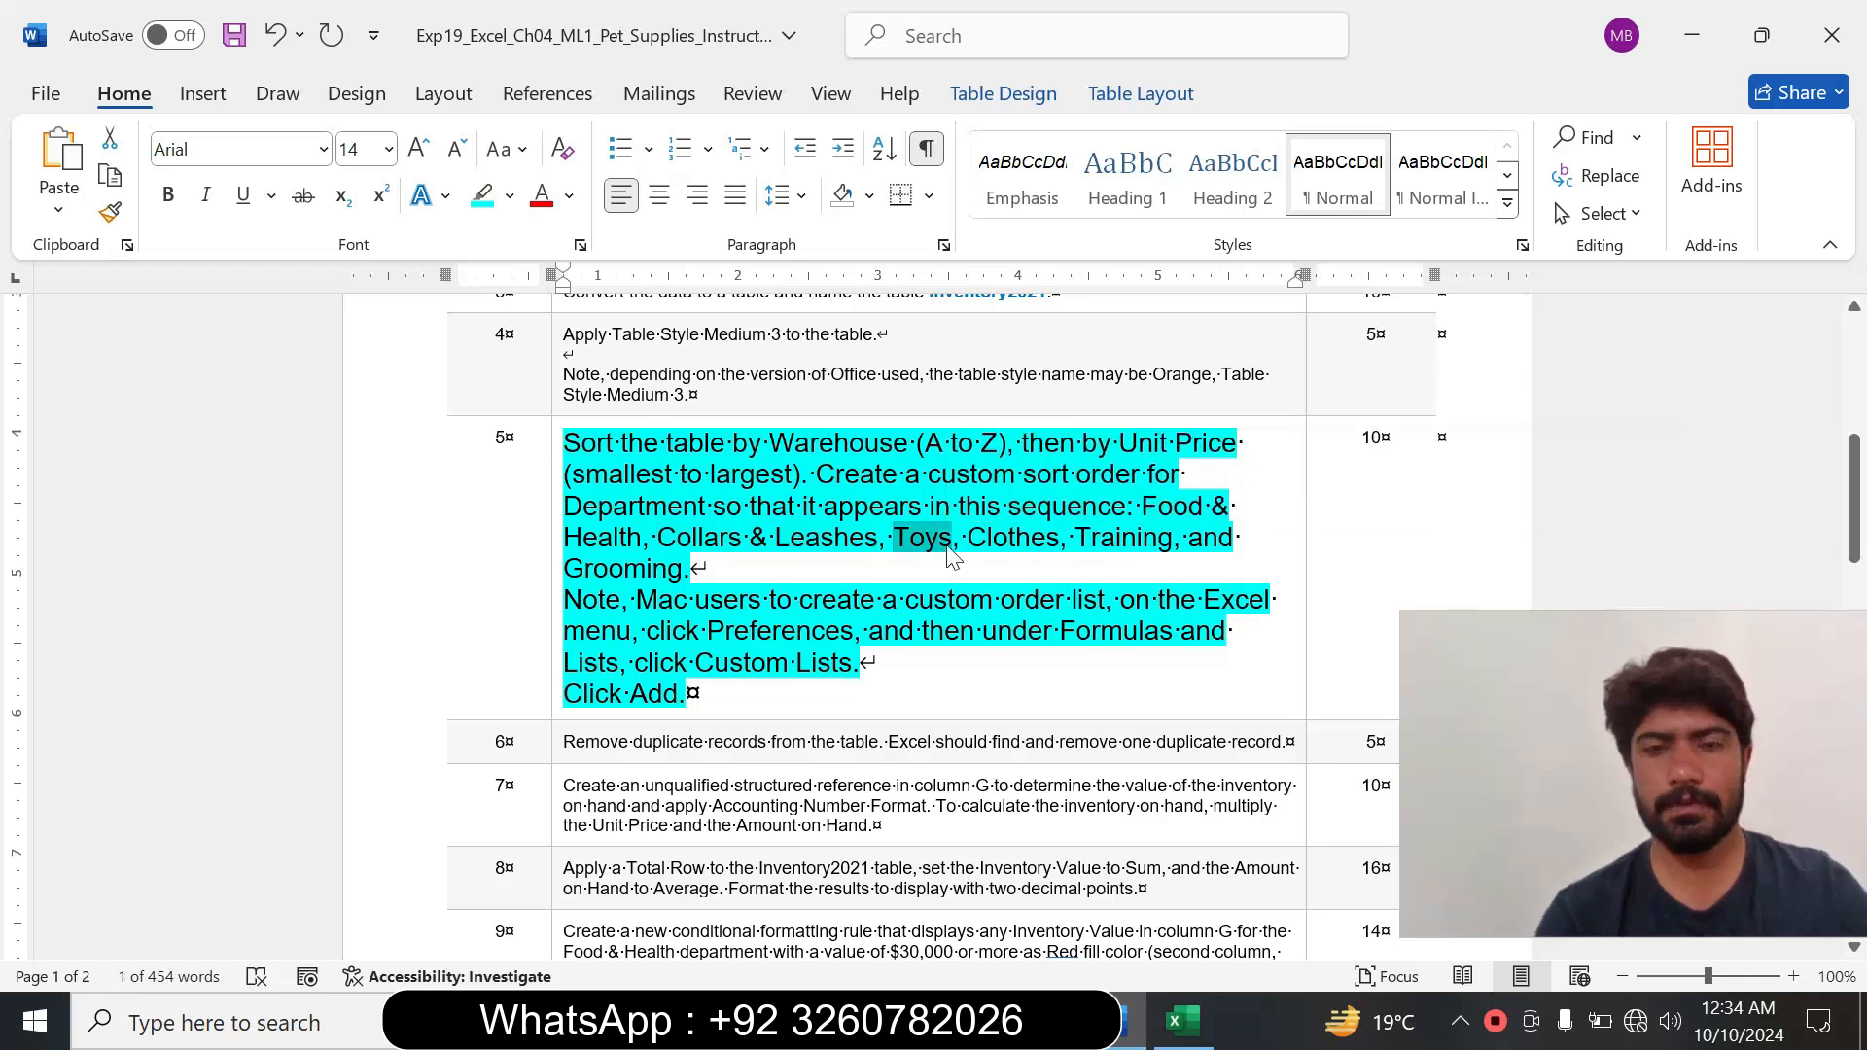
{"action": "left_click", "coordinate": [1180, 1021]}
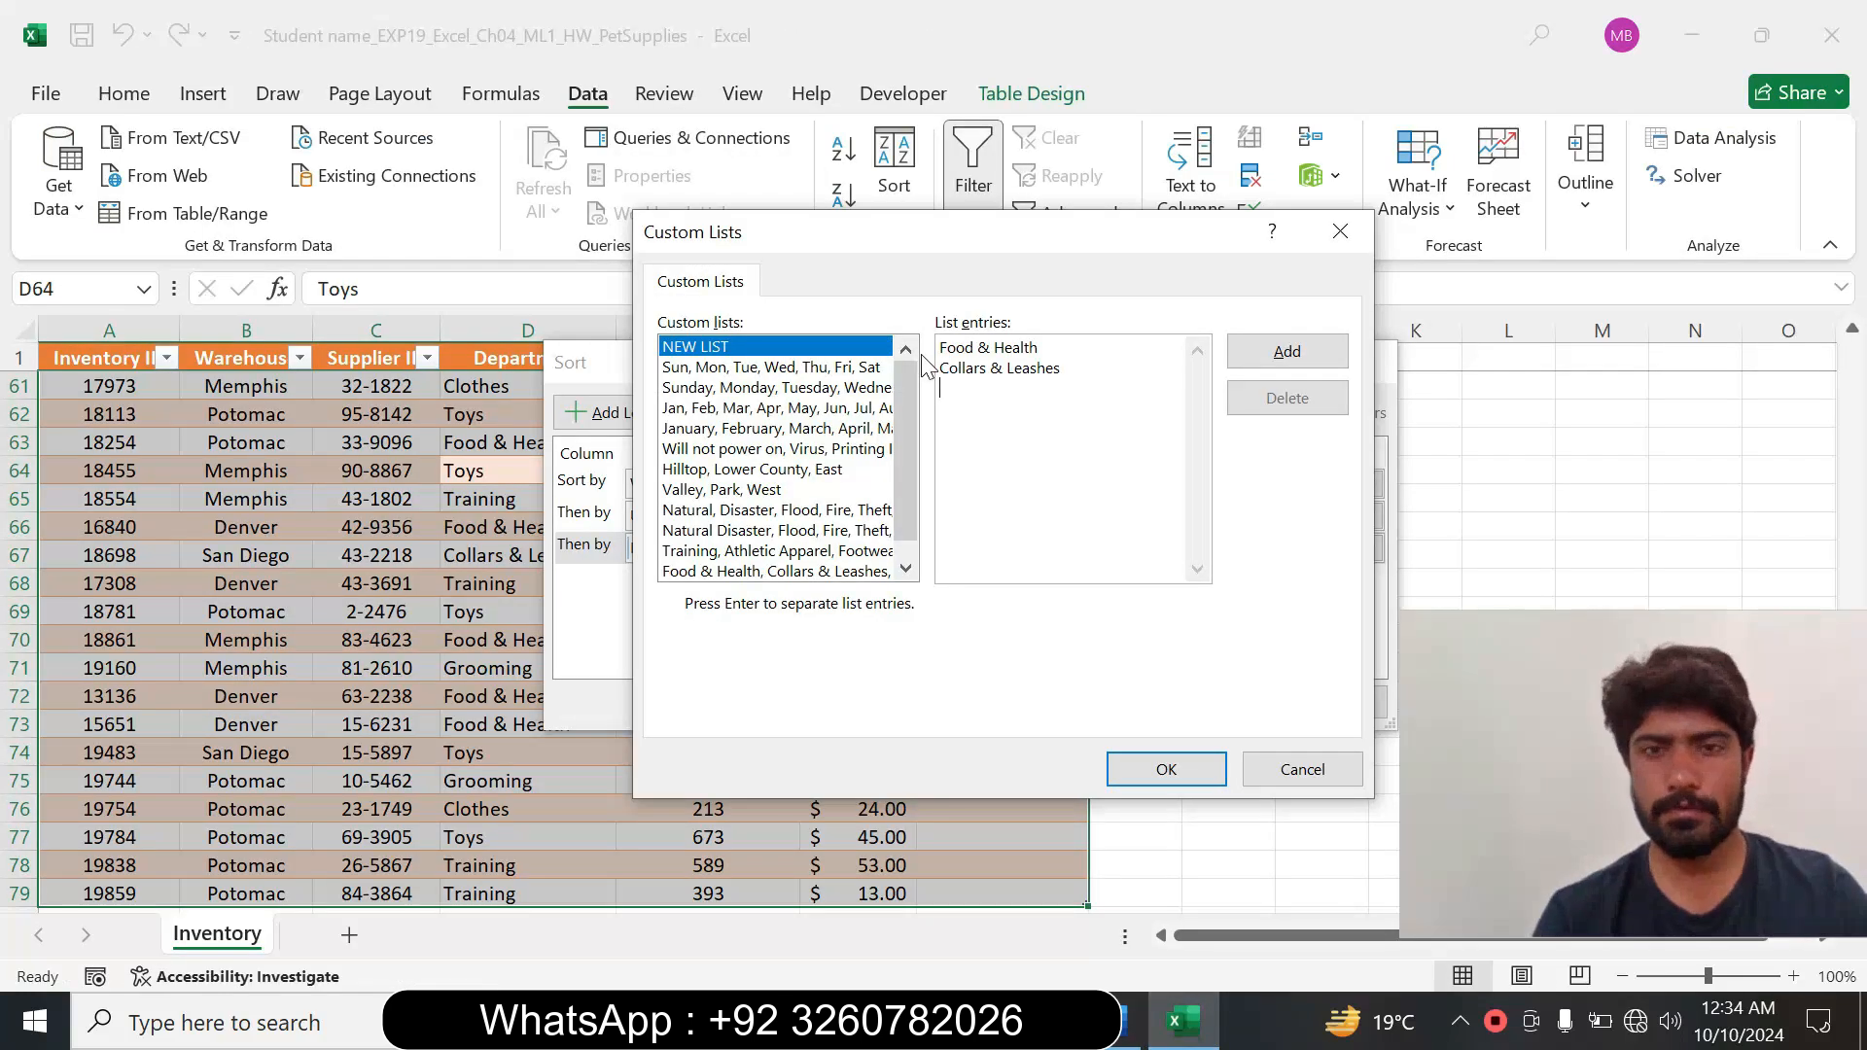
Append Clothes and Training to the custom list entries, copying each name from Word's step 5 instruction.
{"action": "left_click", "coordinate": [1128, 1021]}
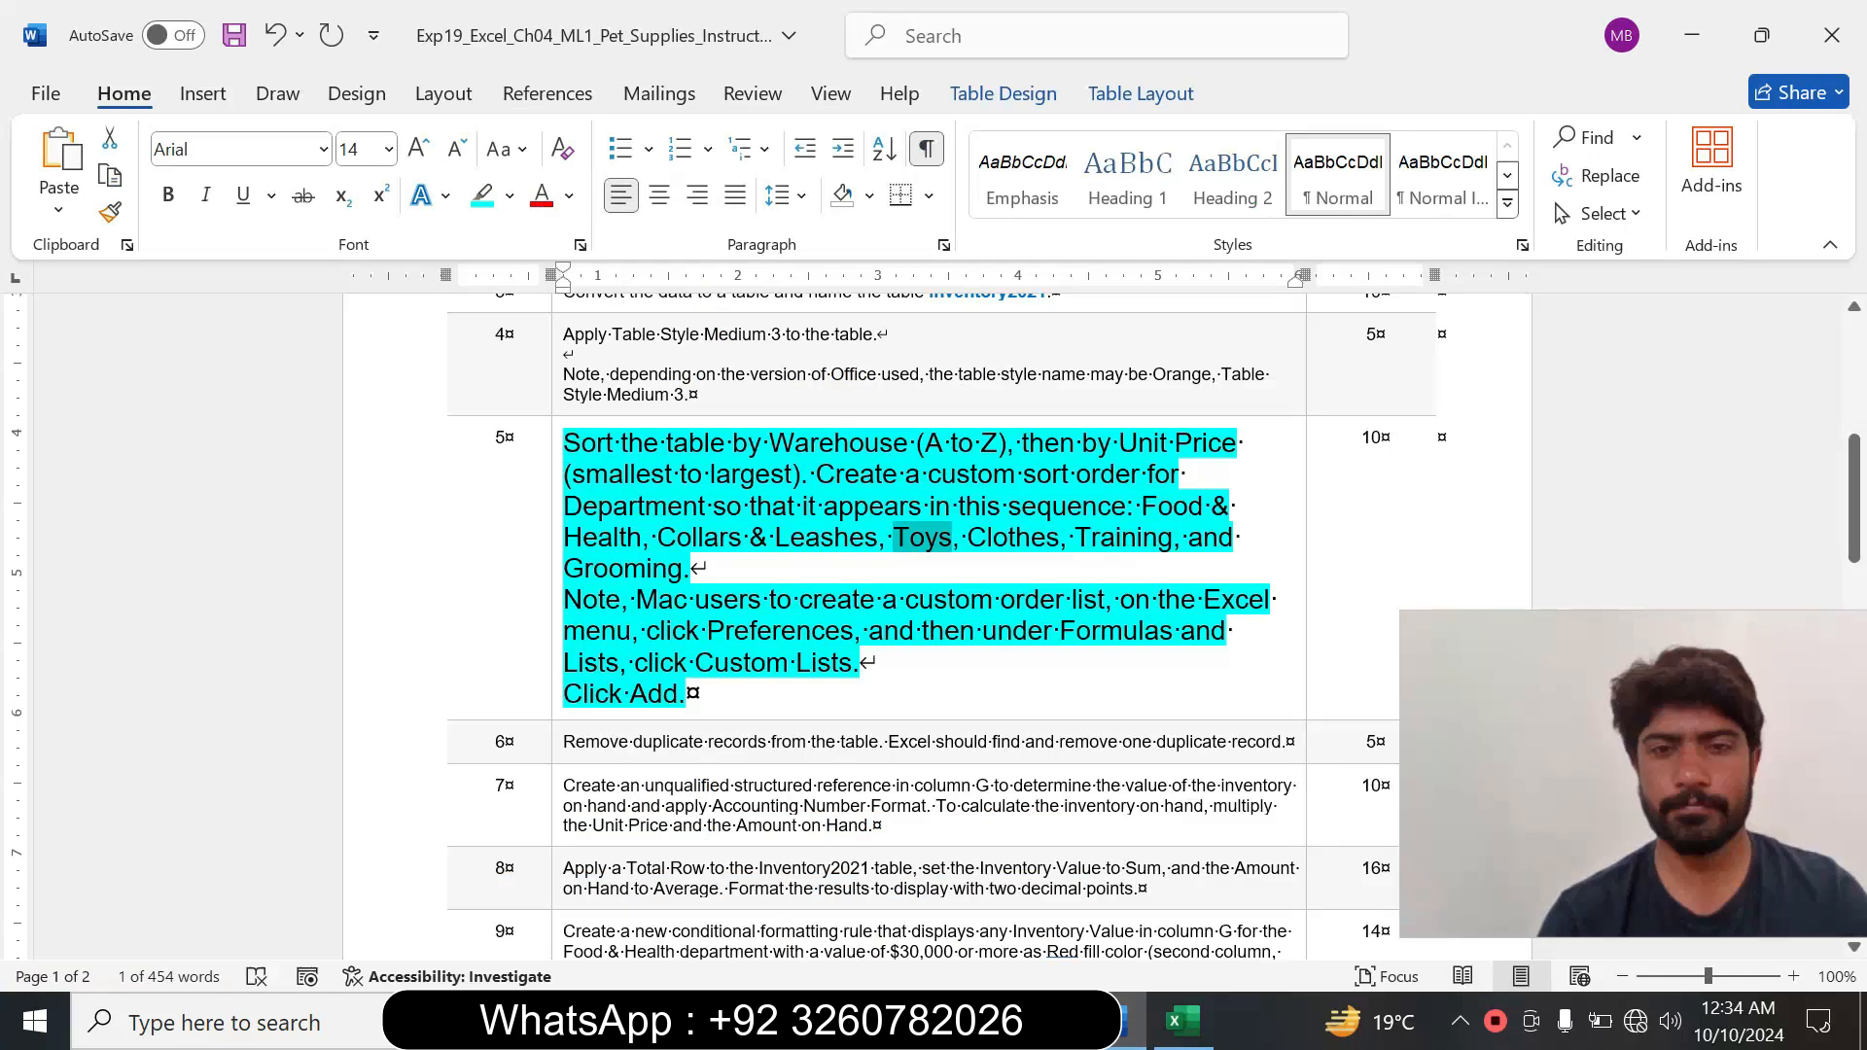
{"action": "left_click_drag", "start_coordinate": [968, 538], "coordinate": [1044, 537]}
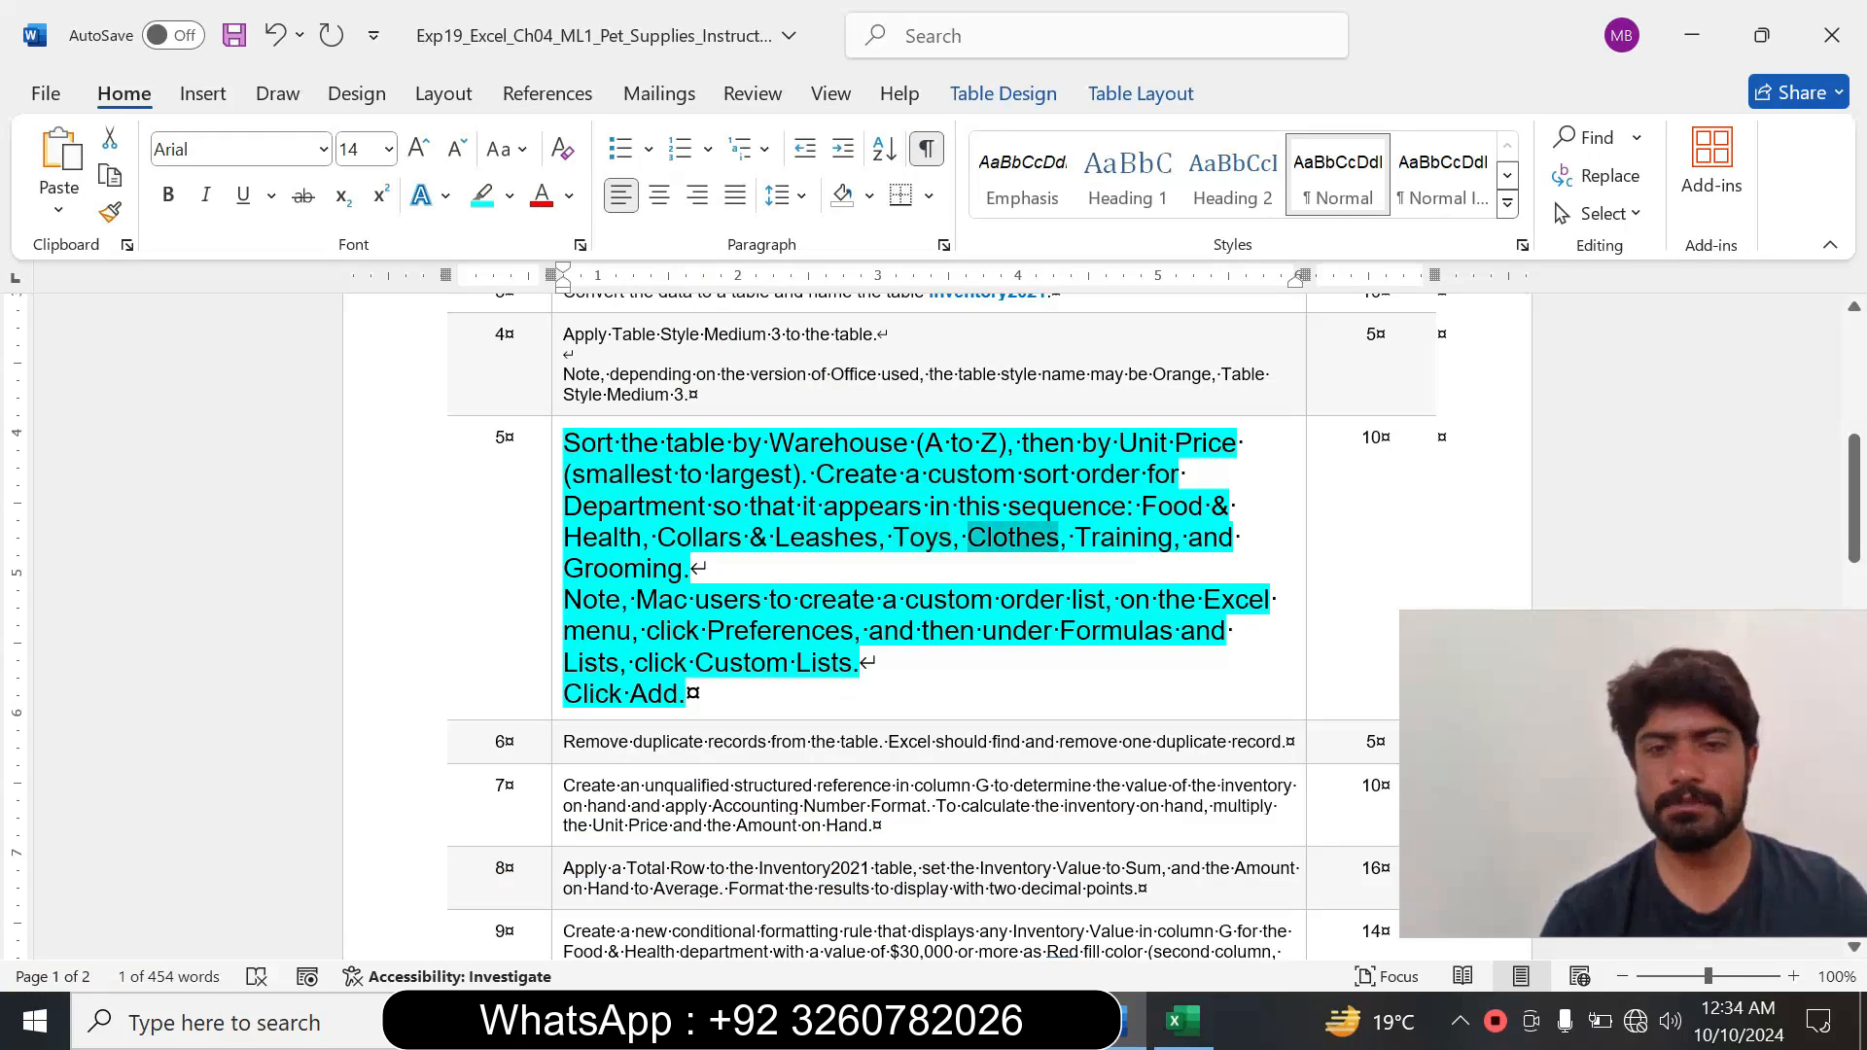
{"action": "key", "text": "ctrl+c"}
{"action": "left_click", "coordinate": [1180, 1021]}
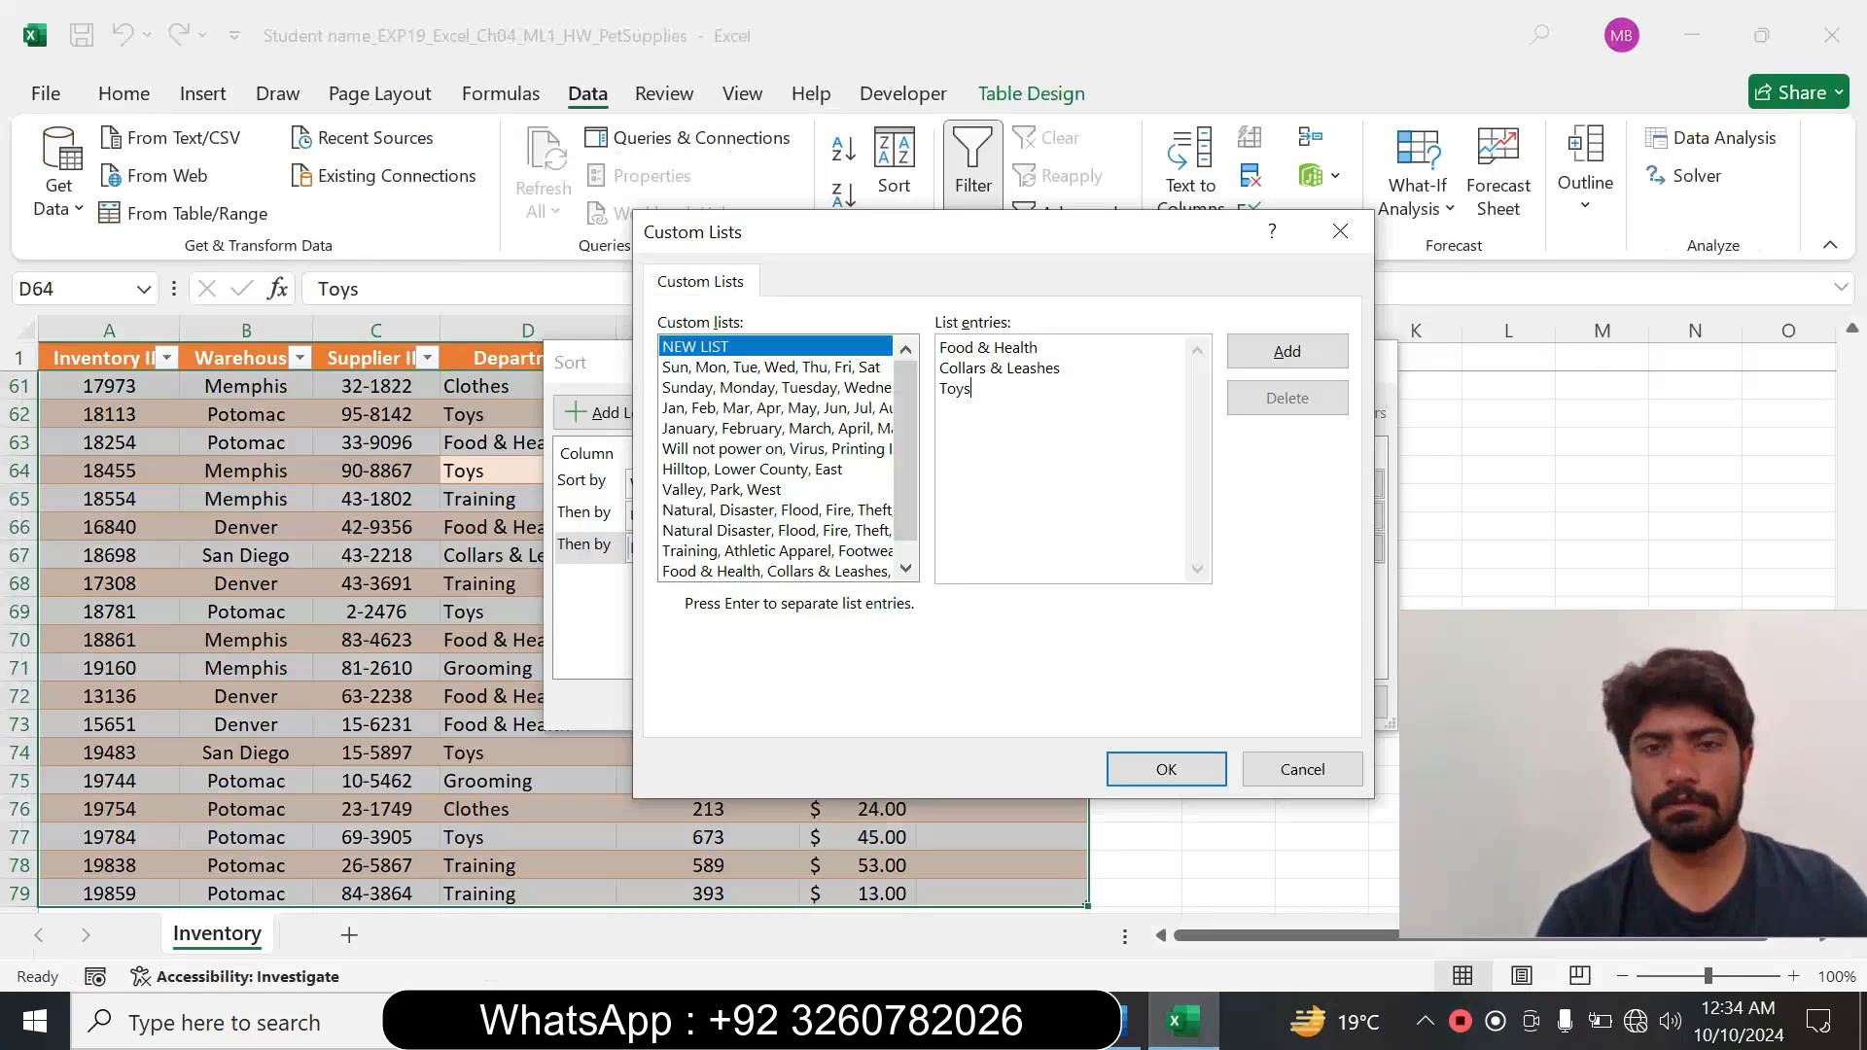
{"action": "key", "text": "ctrl+v"}
{"action": "left_click", "coordinate": [1128, 1022]}
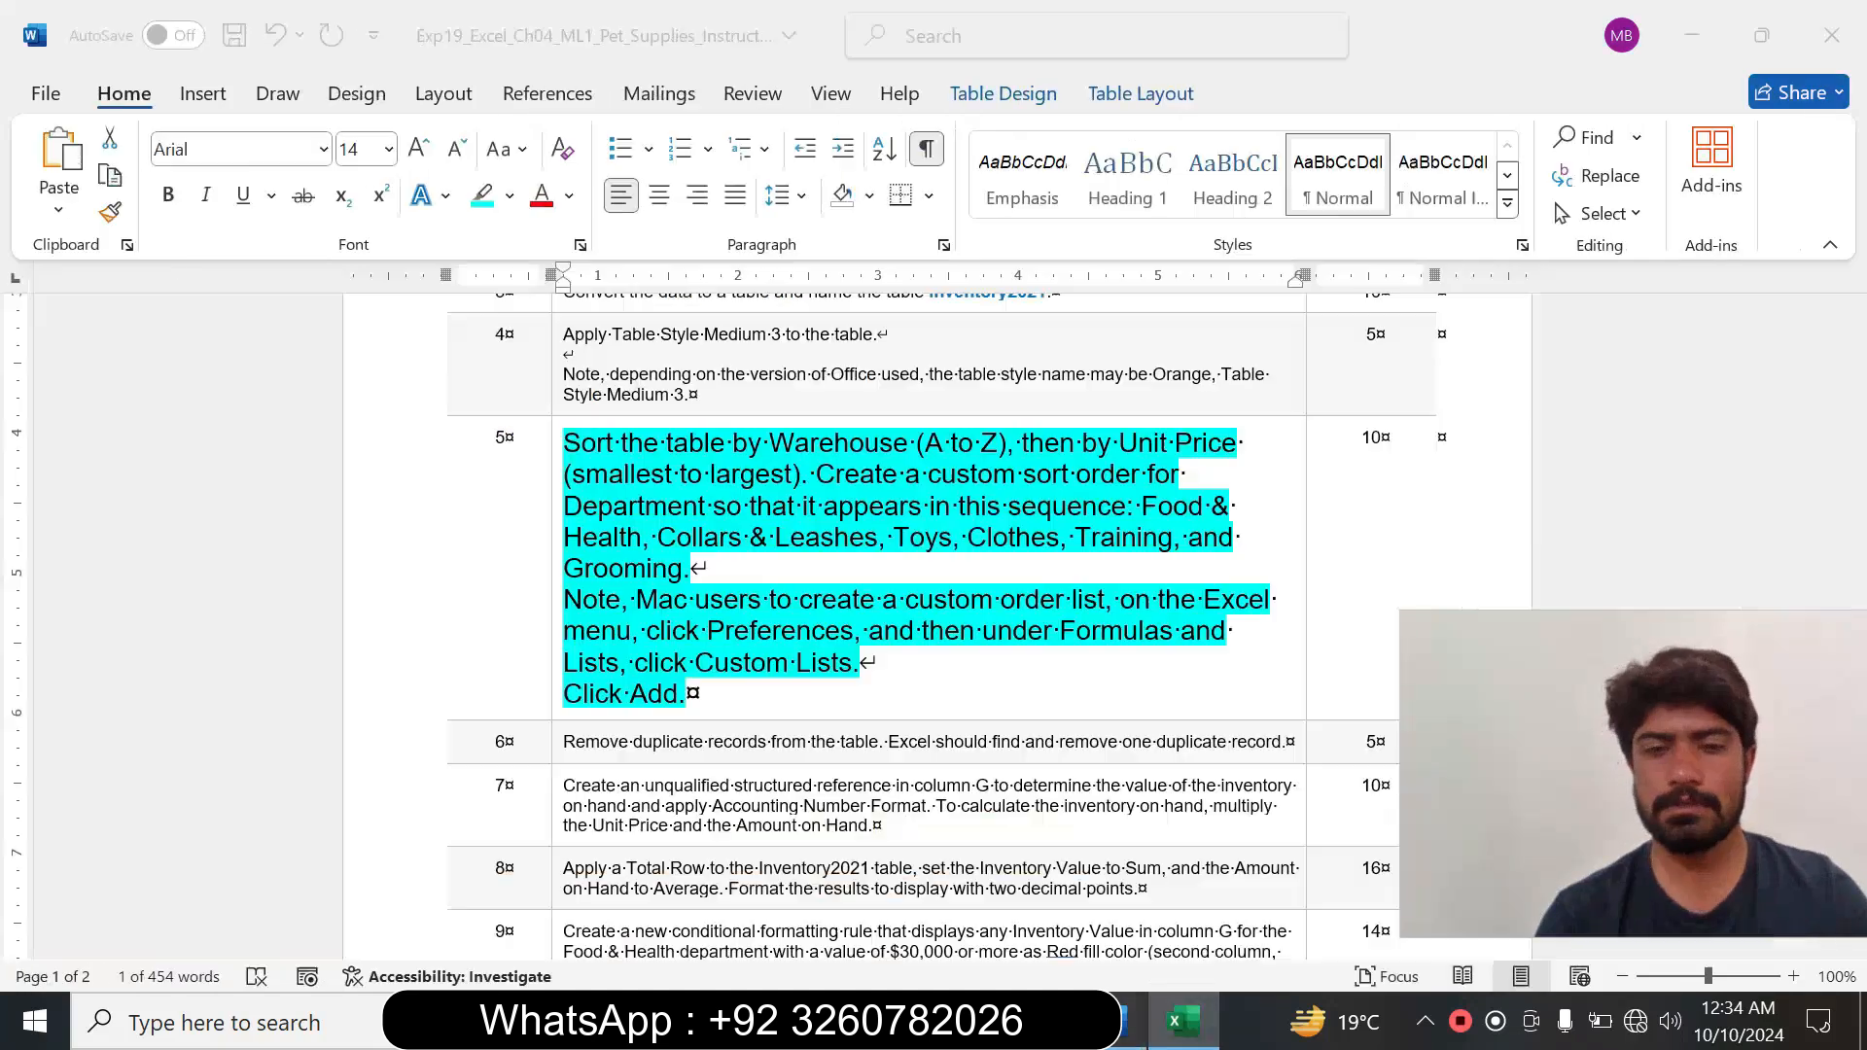
{"action": "left_click_drag", "start_coordinate": [1076, 538], "coordinate": [1170, 551]}
{"action": "key", "text": "ctrl+c"}
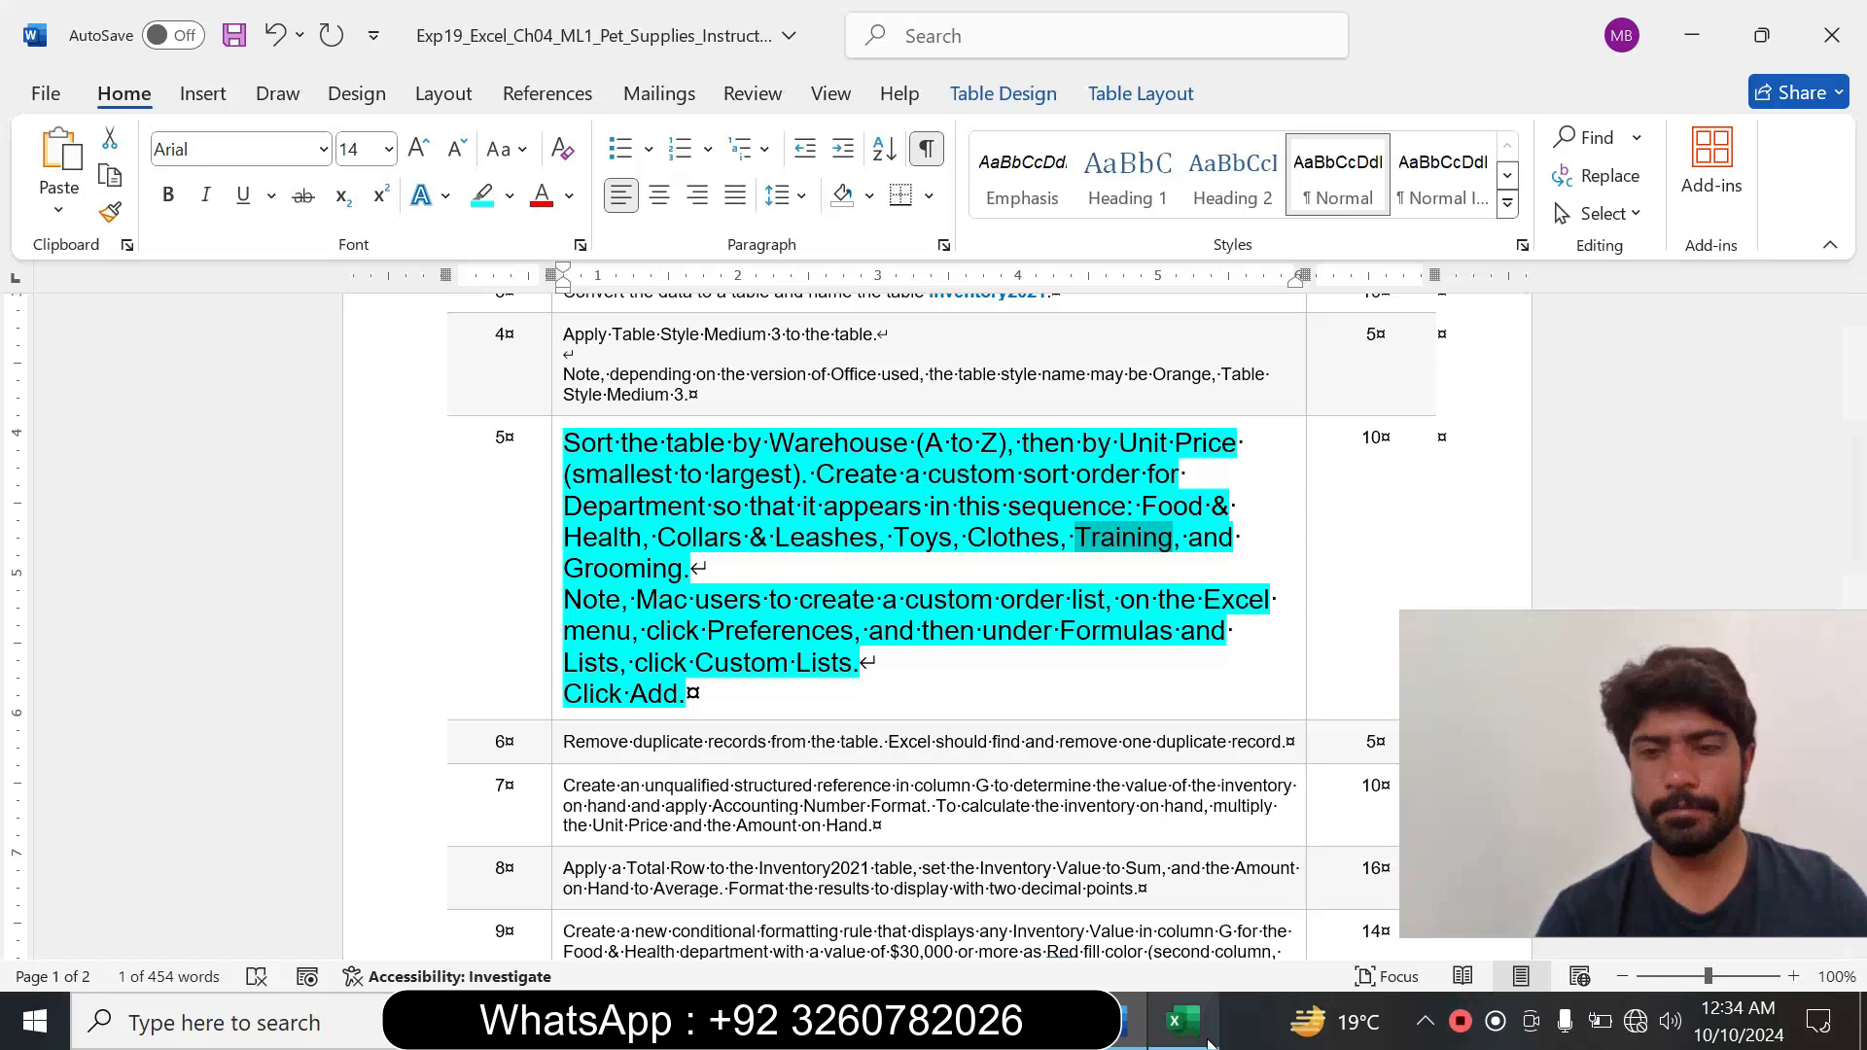
{"action": "left_click", "coordinate": [1180, 1021]}
{"action": "key", "text": "ctrl+v"}
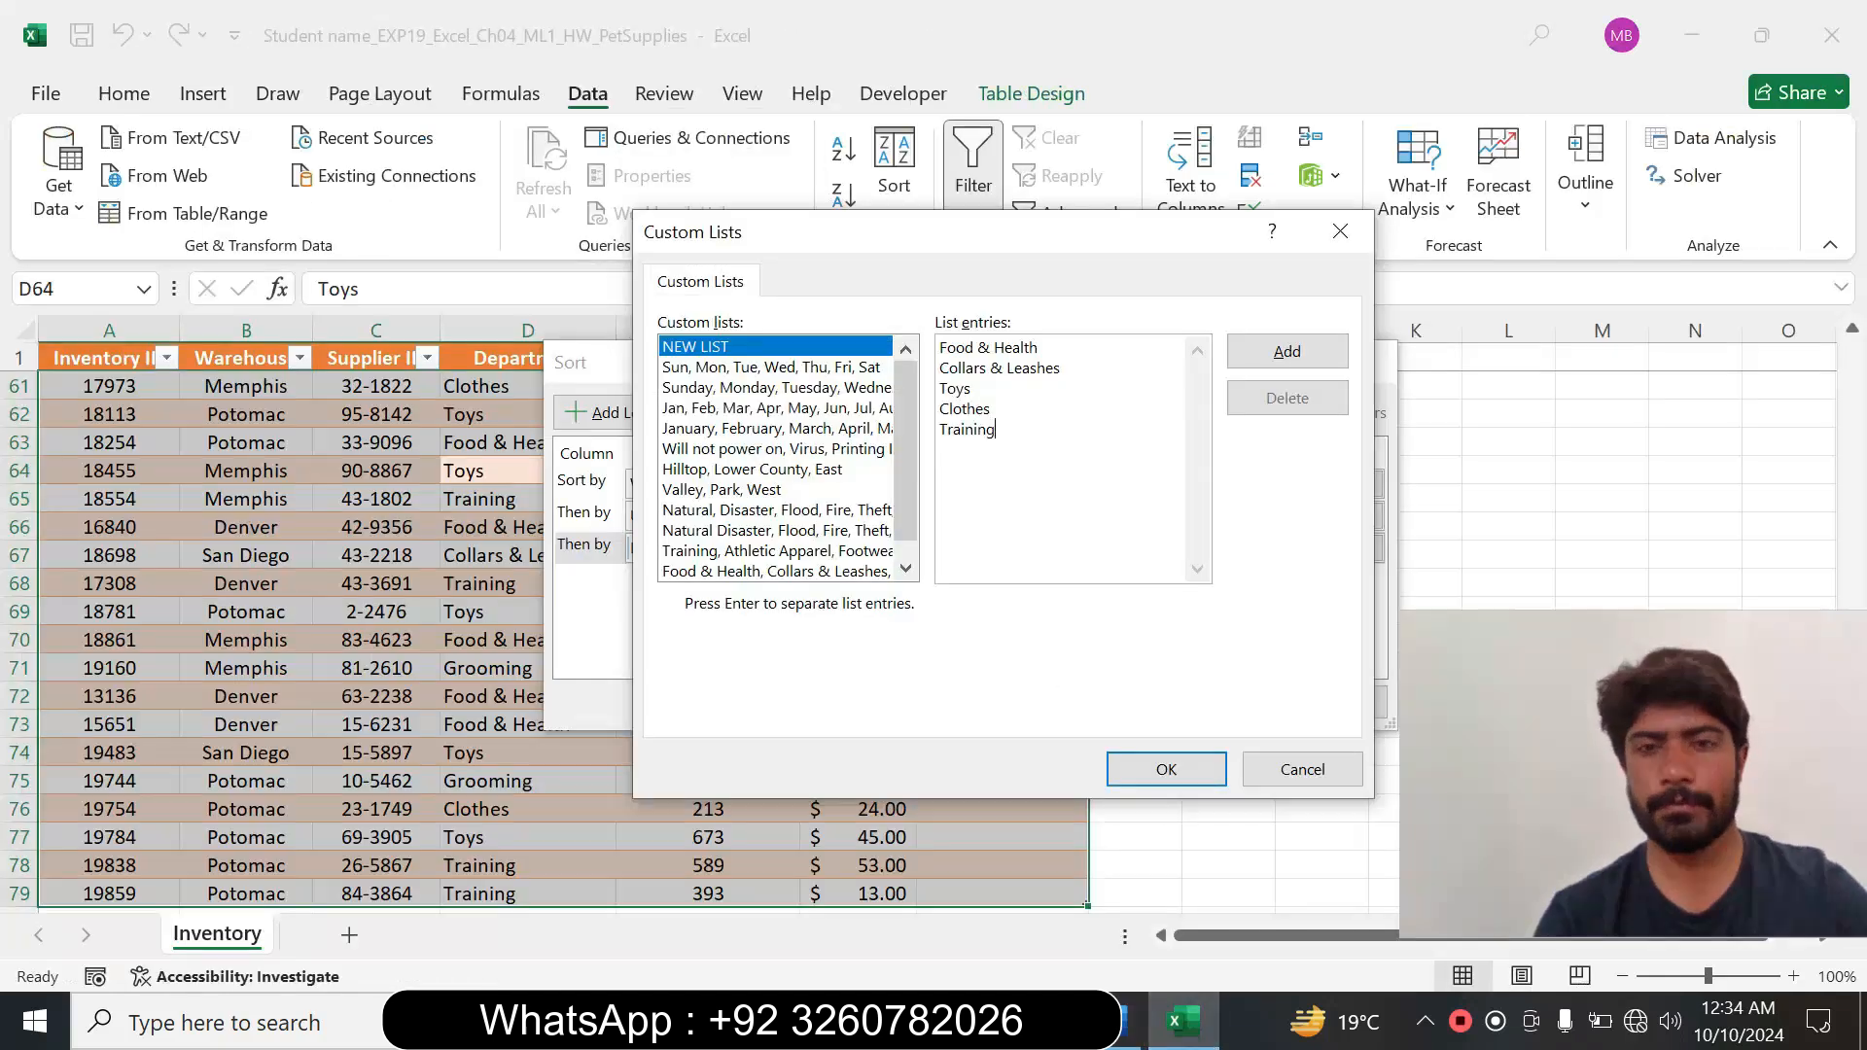
Finish the custom list with Grooming copied from Word, and try to add it and apply it as the Department order.
{"action": "left_click", "coordinate": [1126, 1016]}
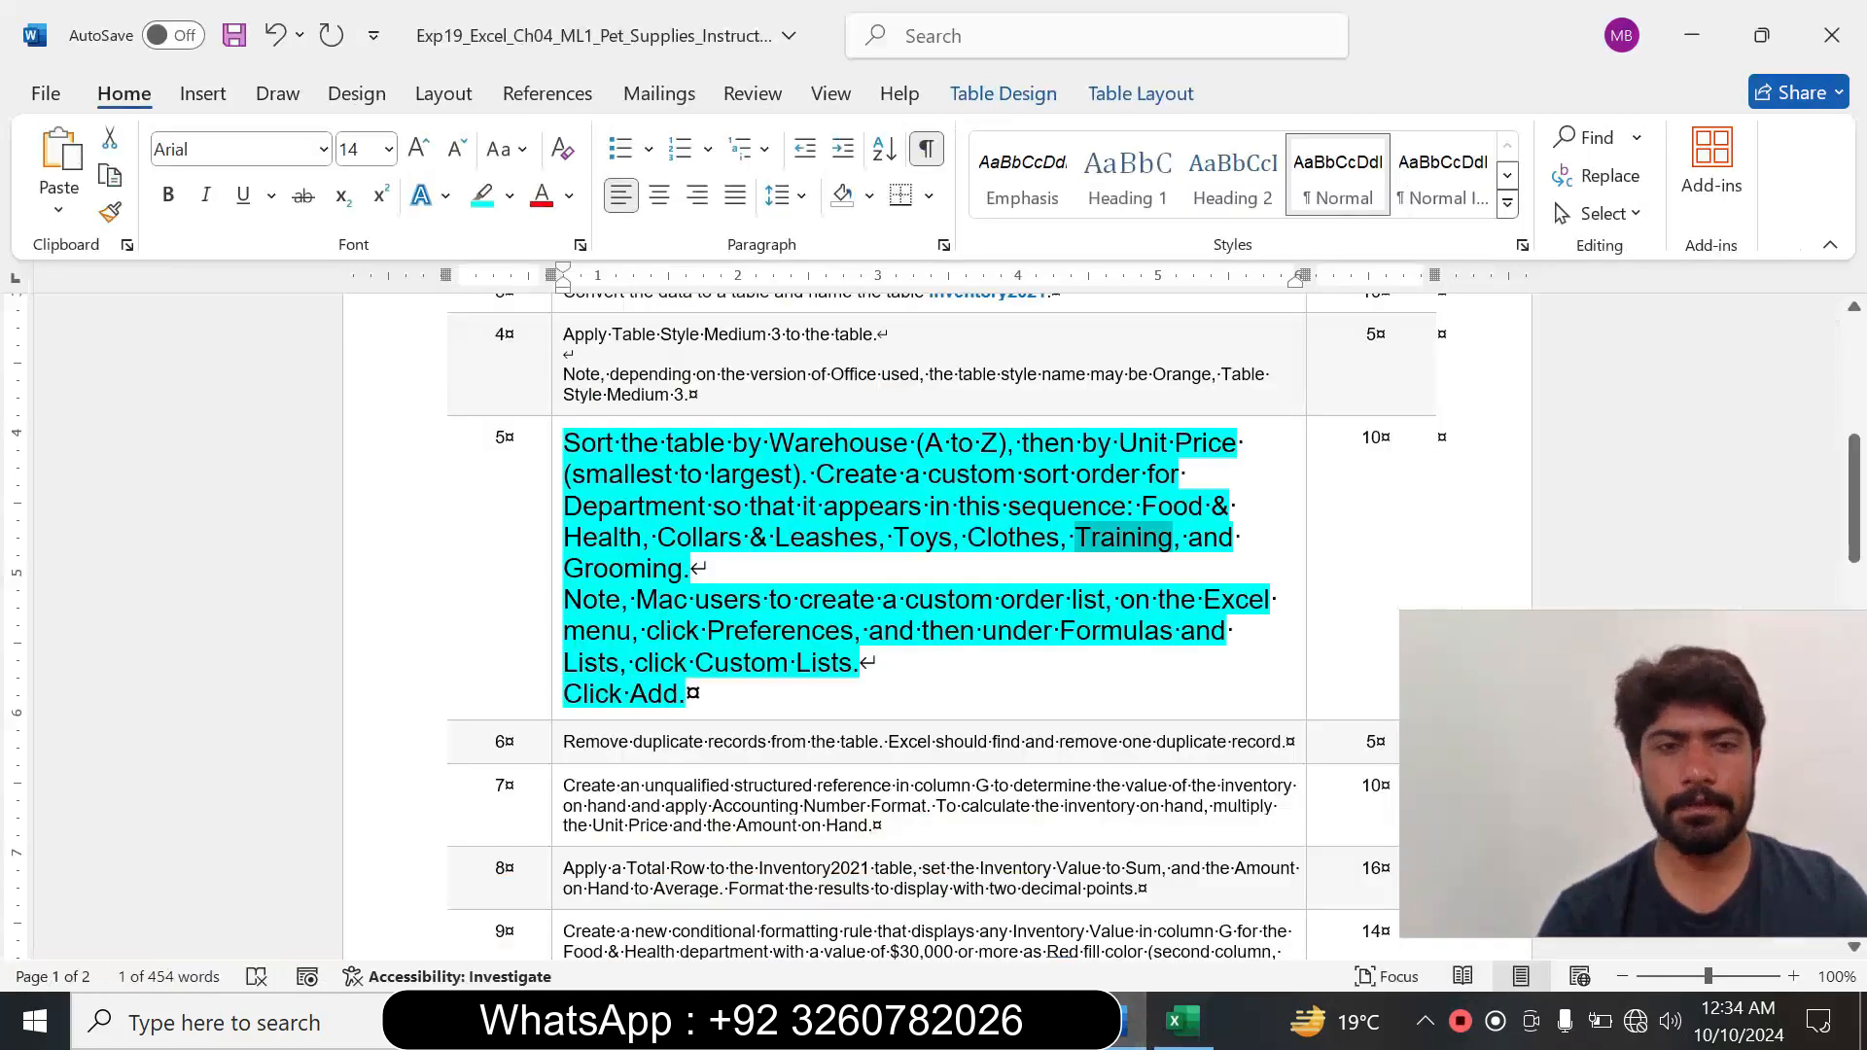
{"action": "left_click_drag", "start_coordinate": [564, 570], "coordinate": [668, 570]}
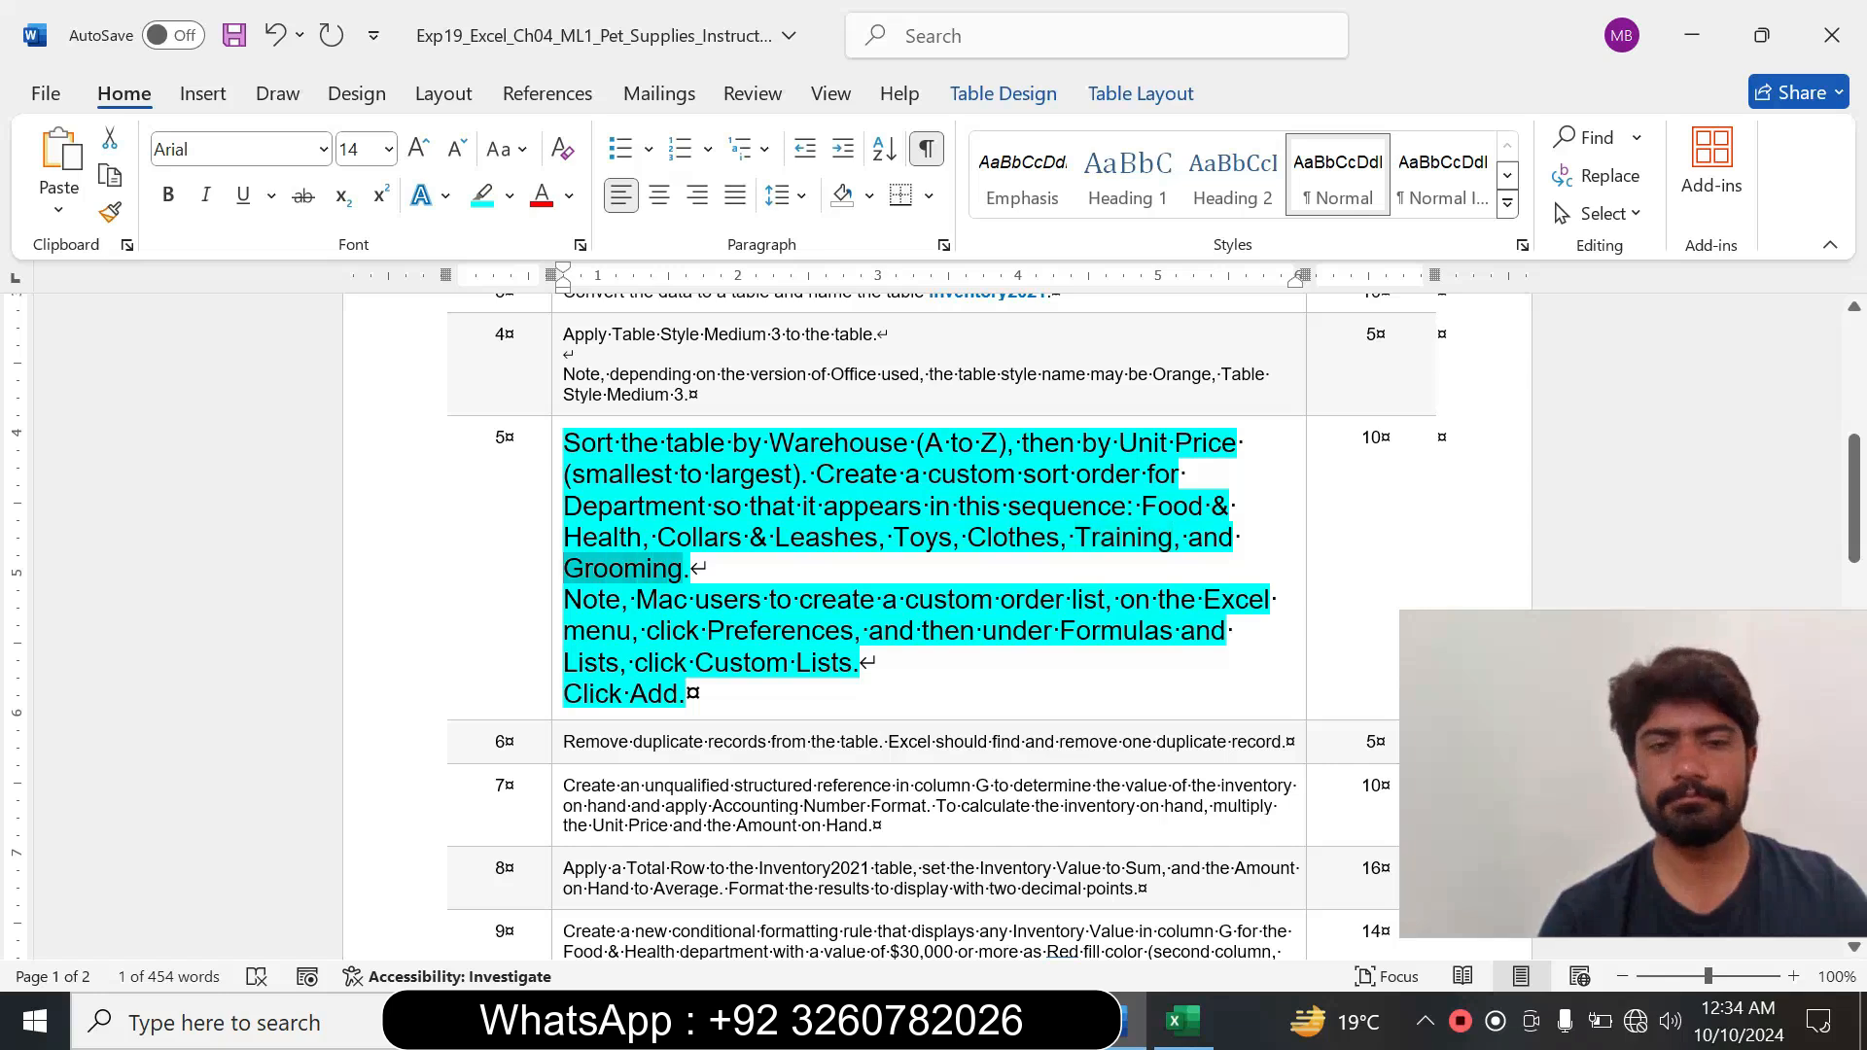
{"action": "left_click", "coordinate": [1183, 1021]}
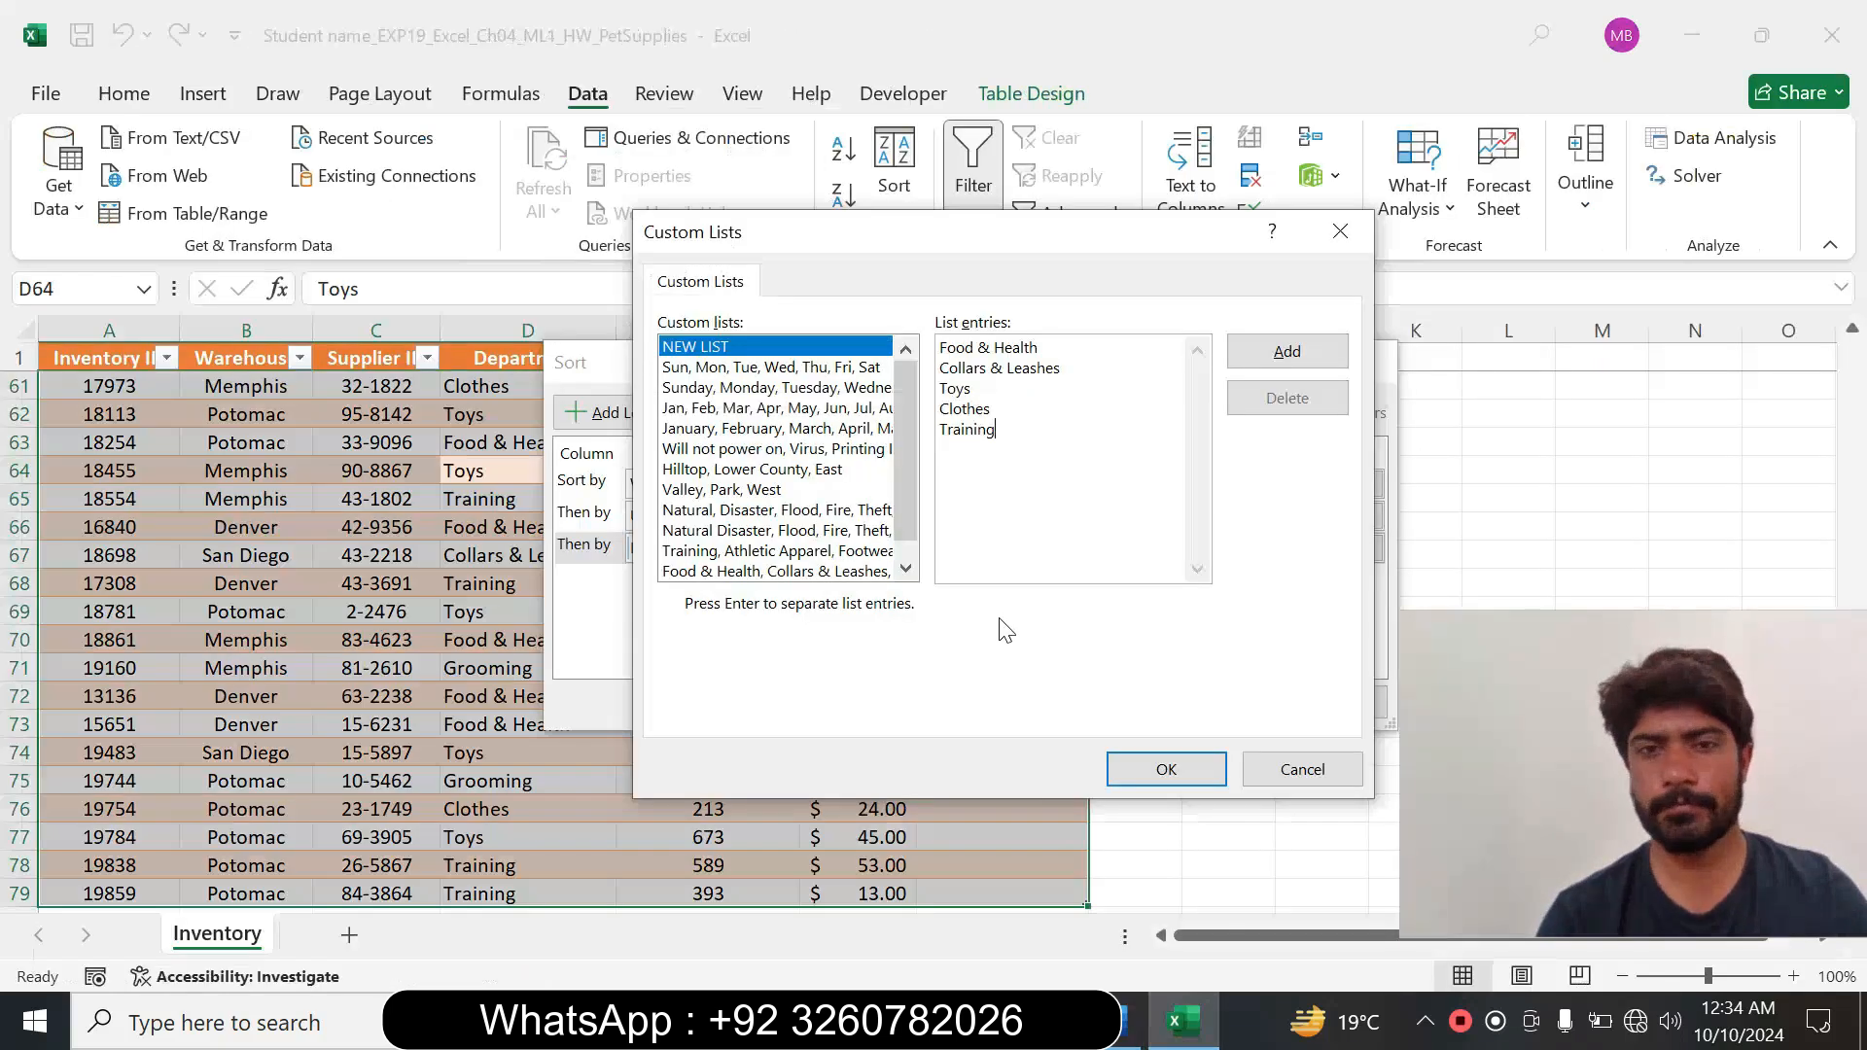
{"action": "key", "text": "ctrl+v"}
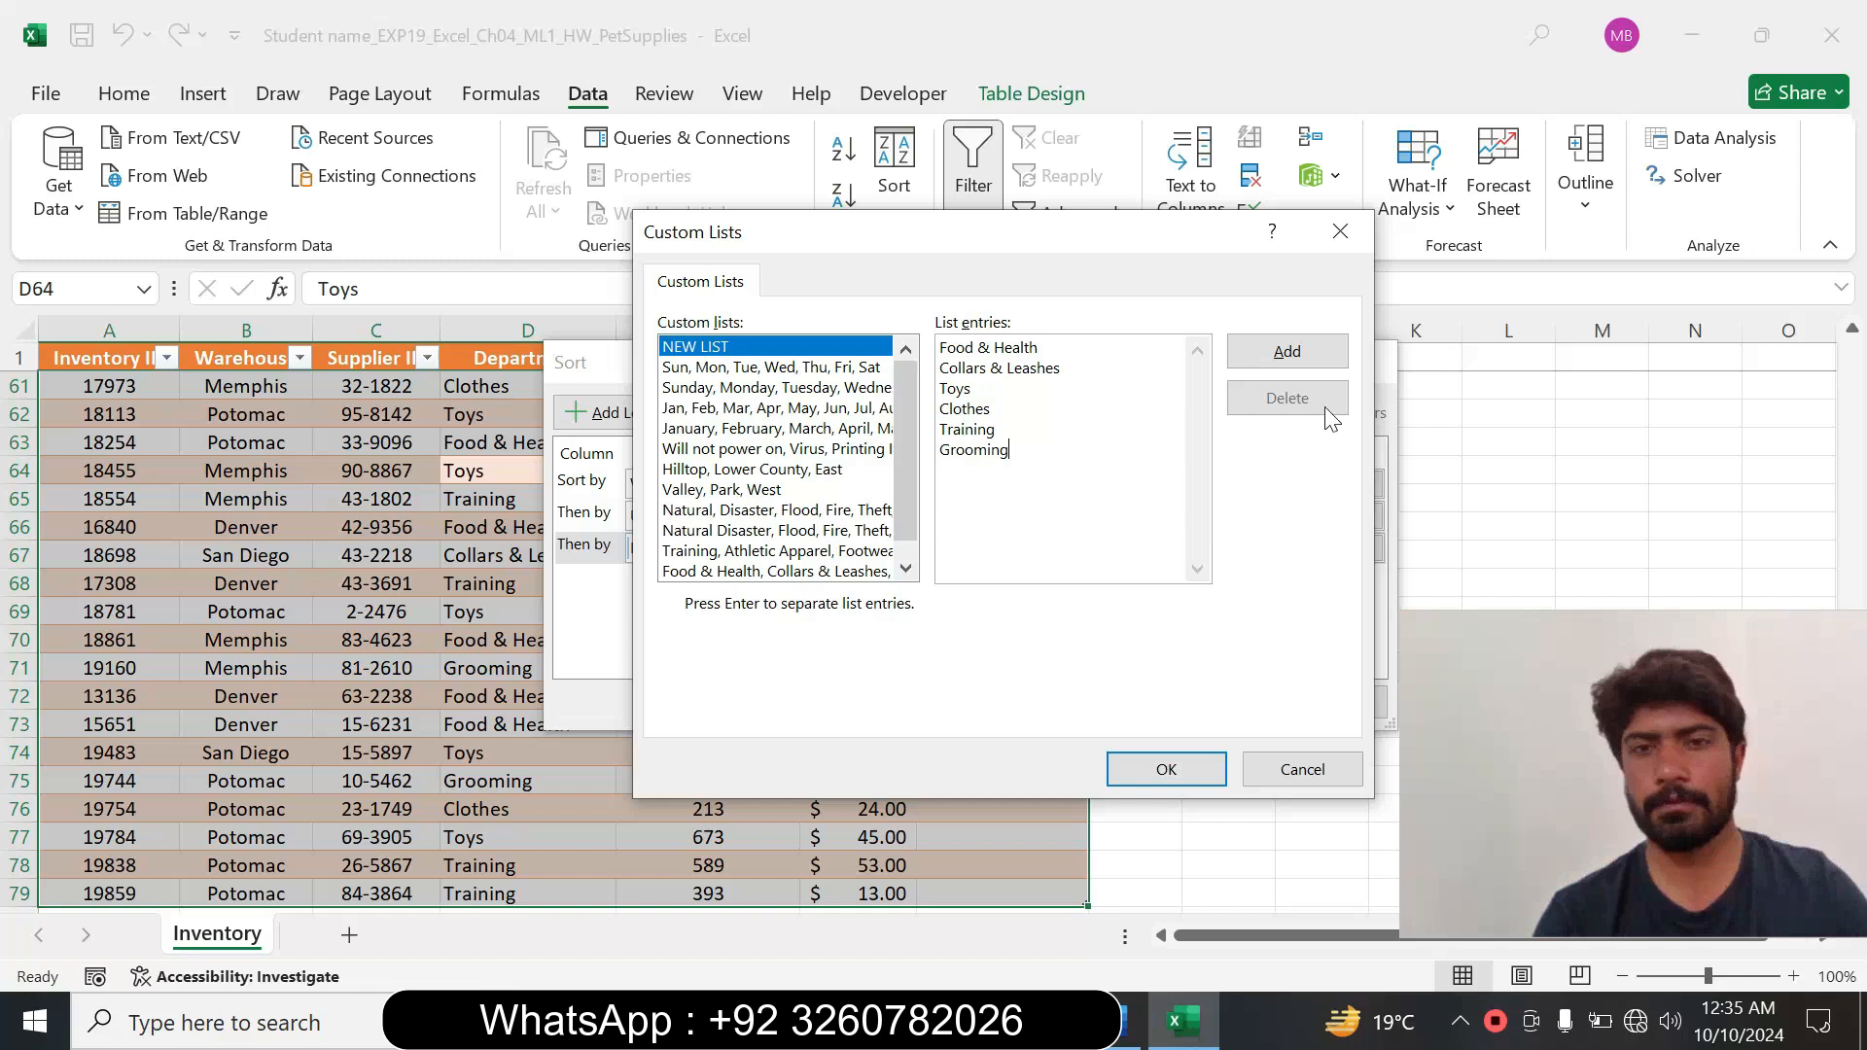
{"action": "left_click", "coordinate": [1259, 353]}
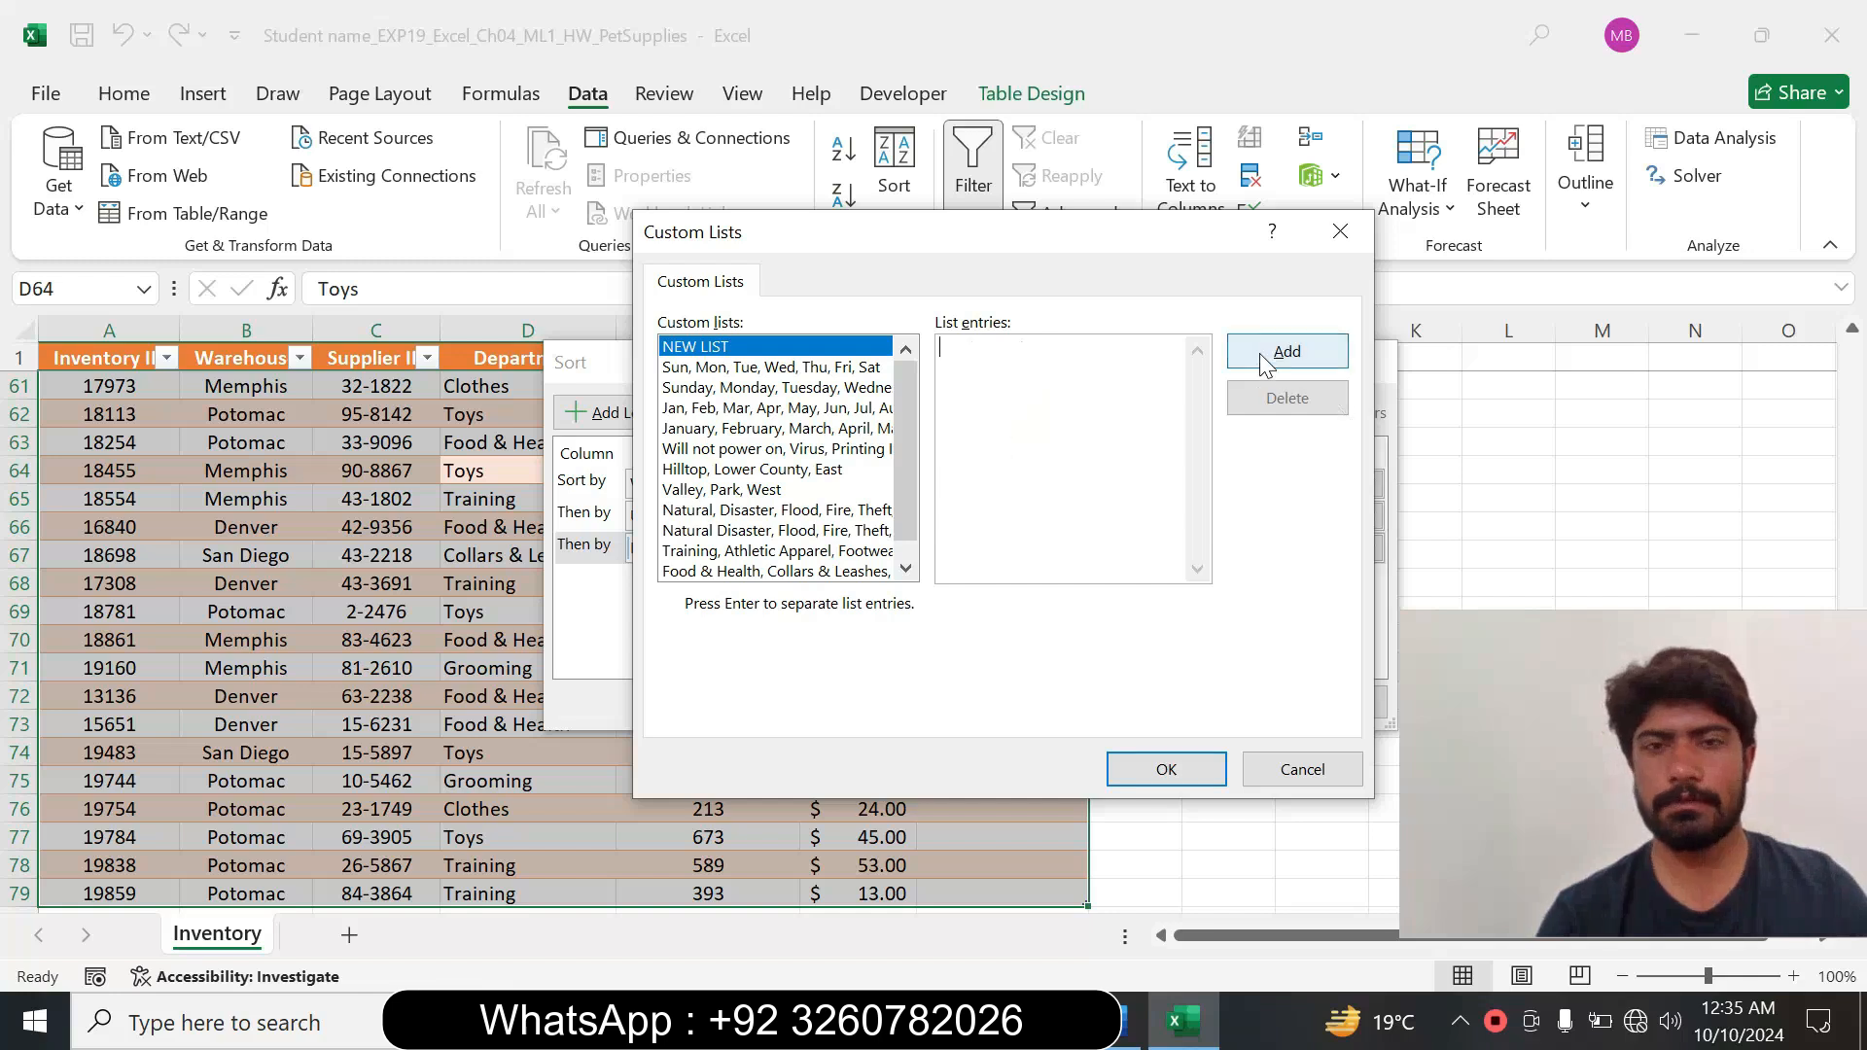
{"action": "left_click", "coordinate": [1195, 771]}
Set the Department order to the existing custom list starting with Food & Health, Collars & Leashes, and run the three-level sort.
{"action": "left_click", "coordinate": [1367, 548]}
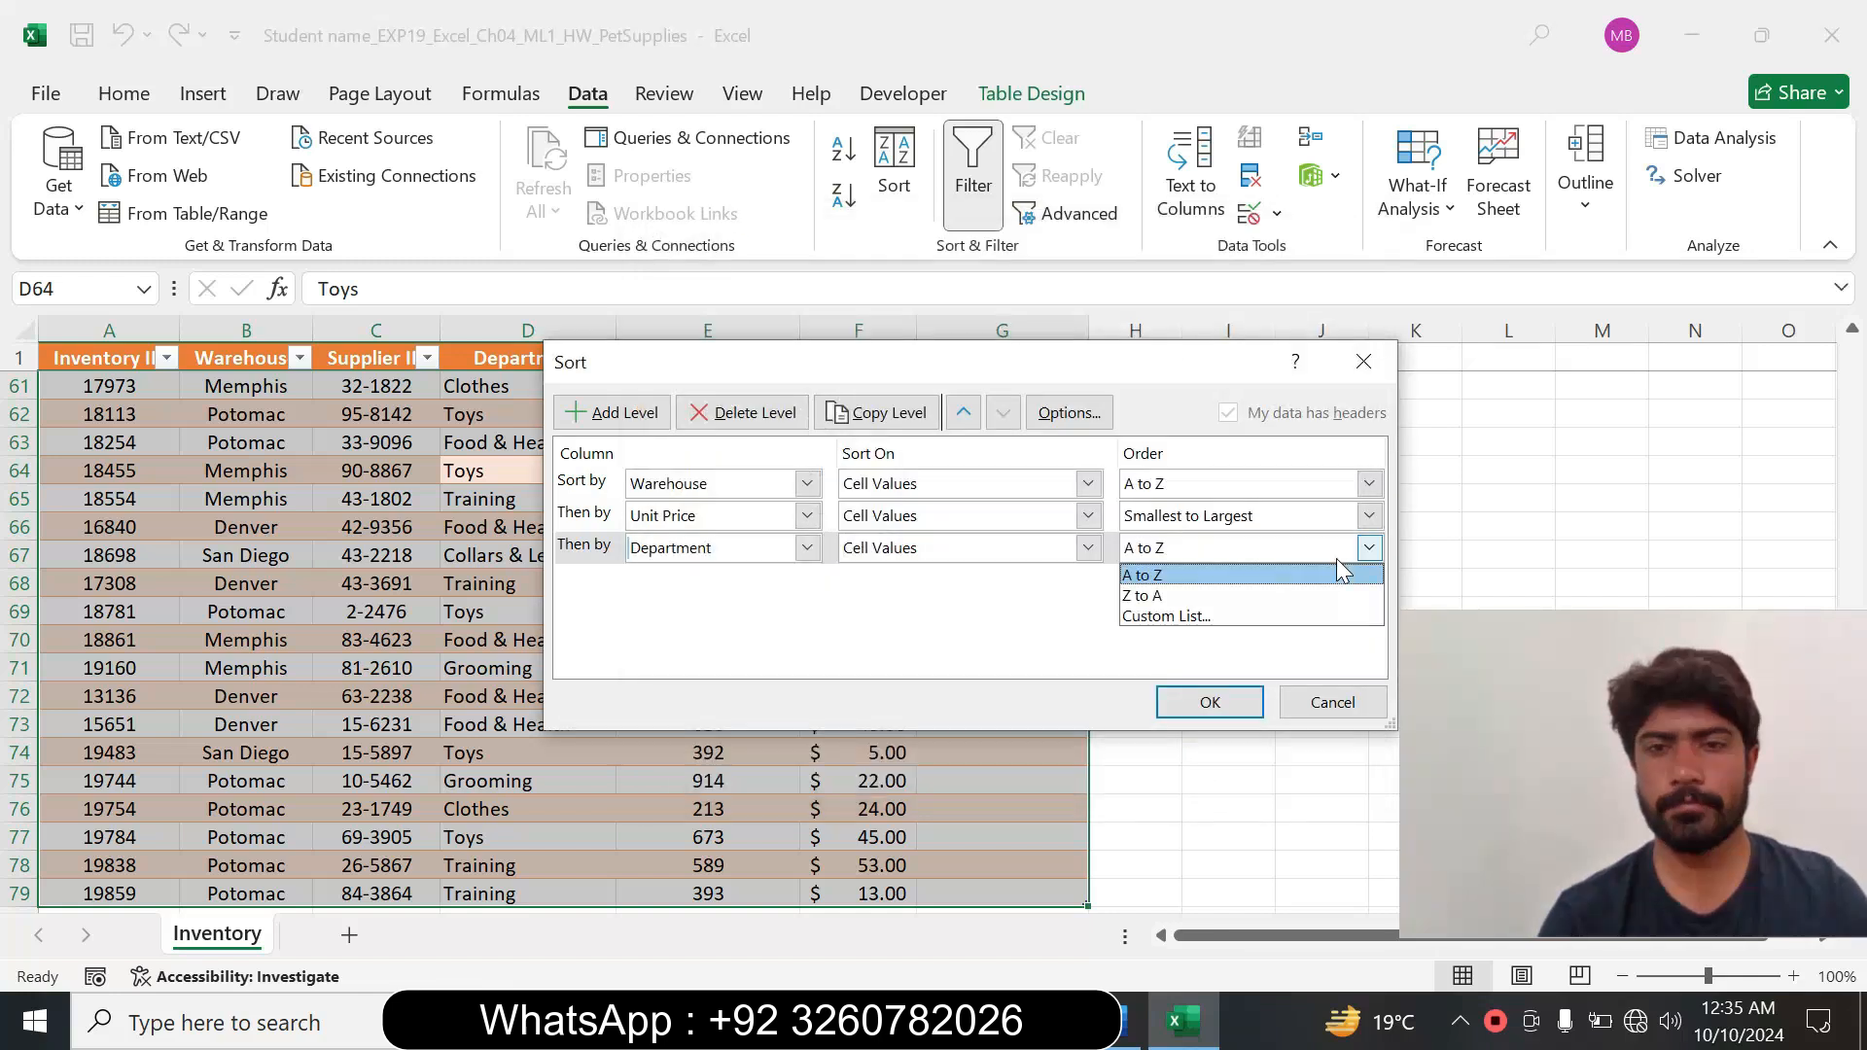
{"action": "left_click", "coordinate": [1198, 618]}
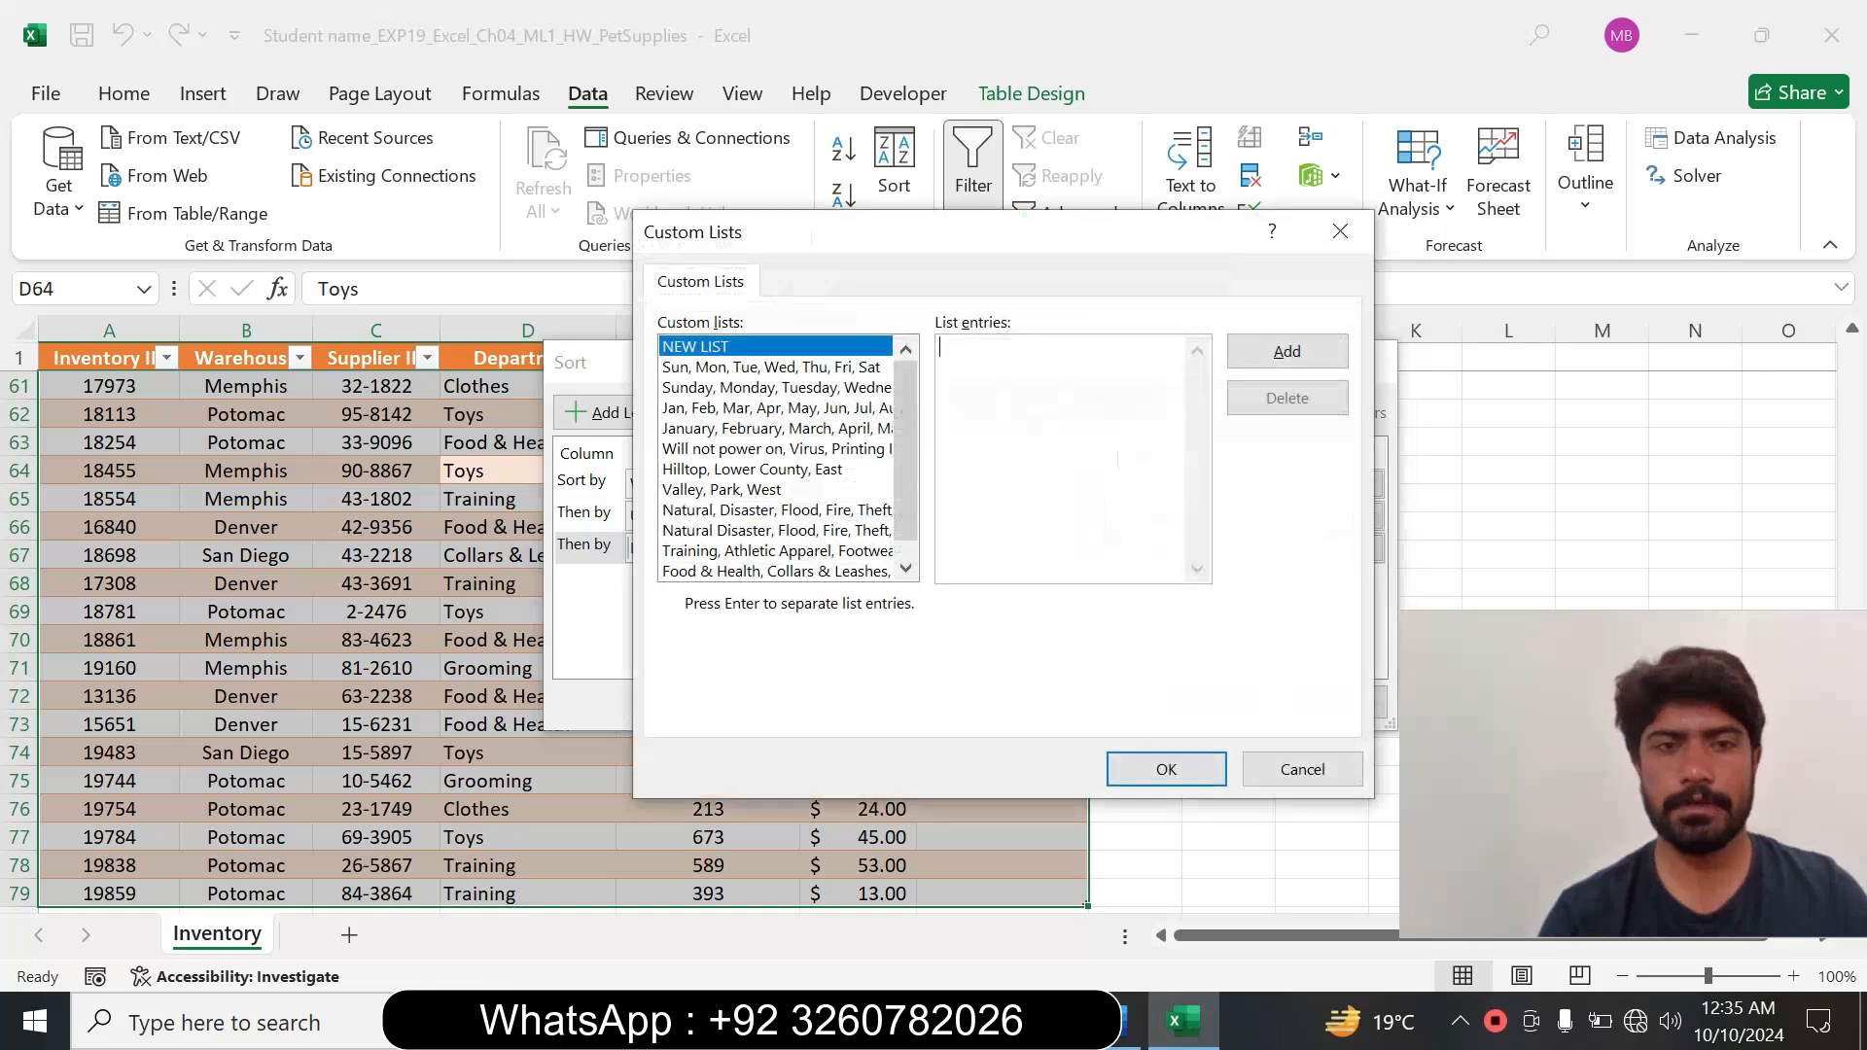
{"action": "left_click_drag", "start_coordinate": [895, 447], "coordinate": [901, 515]}
{"action": "left_click", "coordinate": [774, 553]}
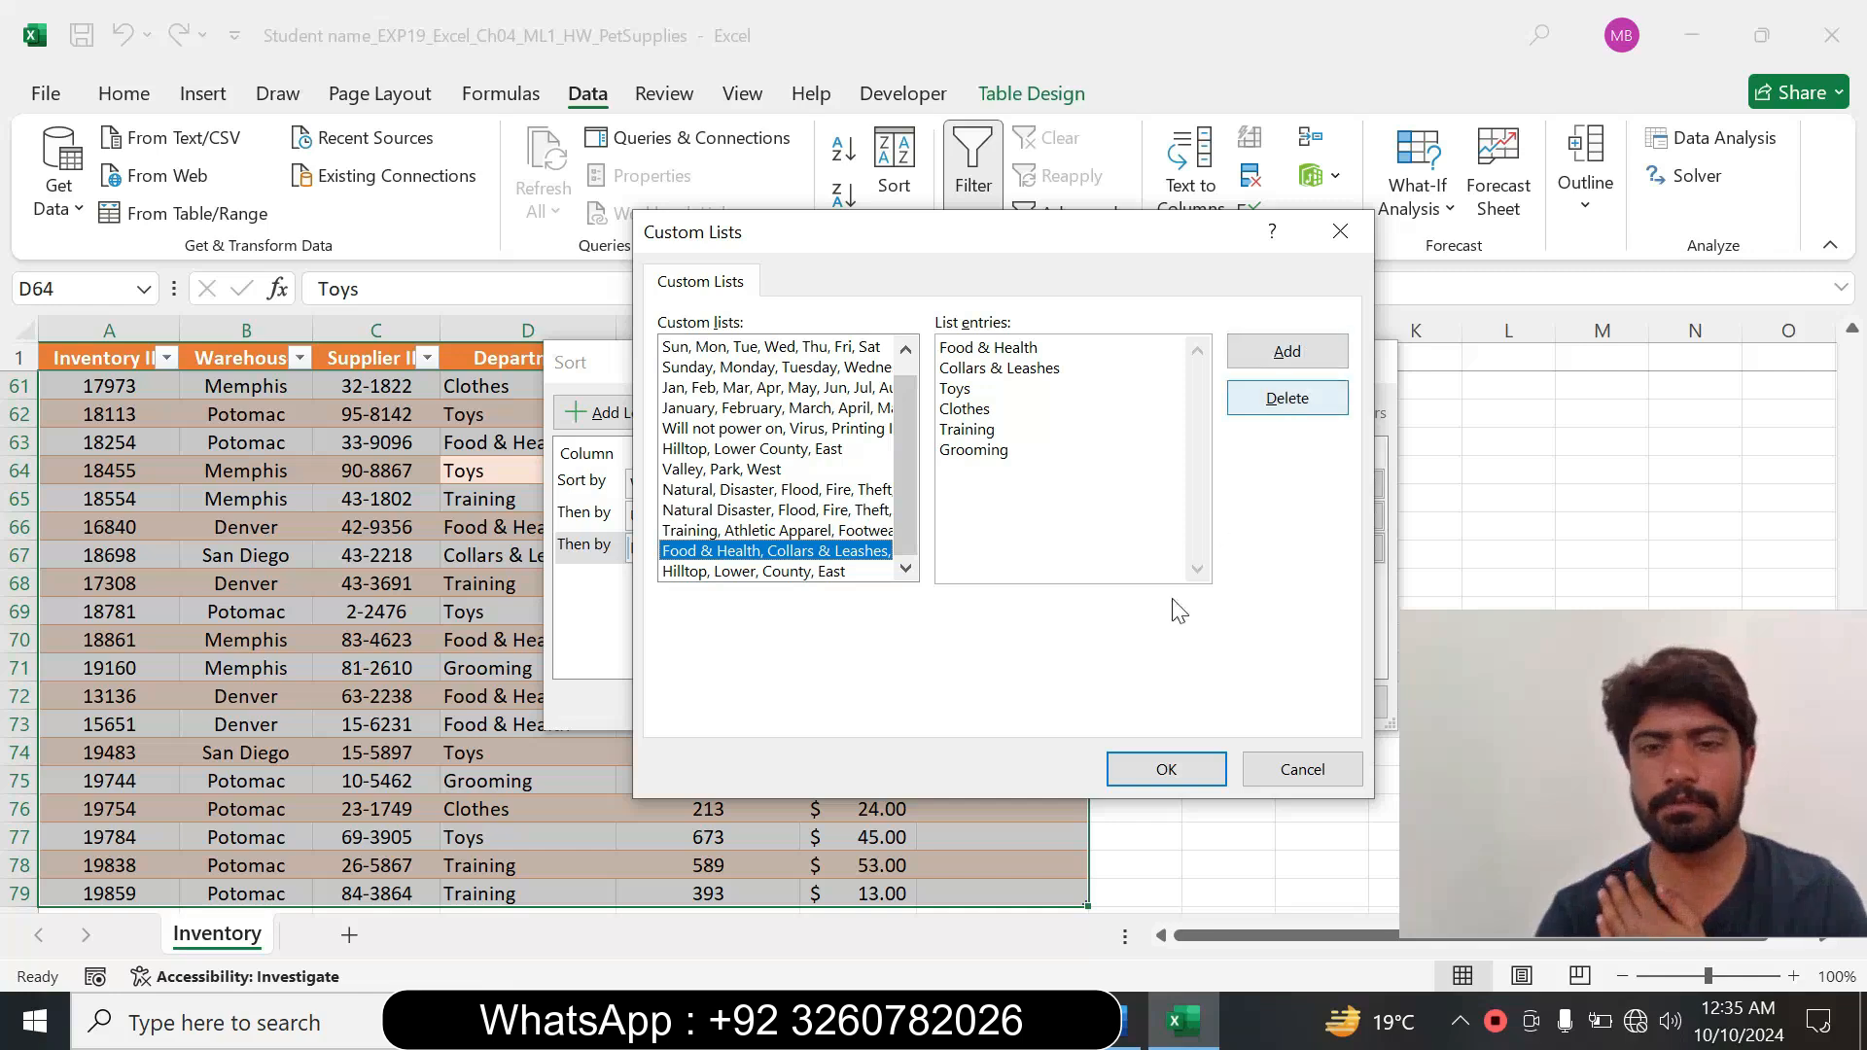
{"action": "left_click", "coordinate": [1168, 769]}
{"action": "left_click", "coordinate": [1211, 701]}
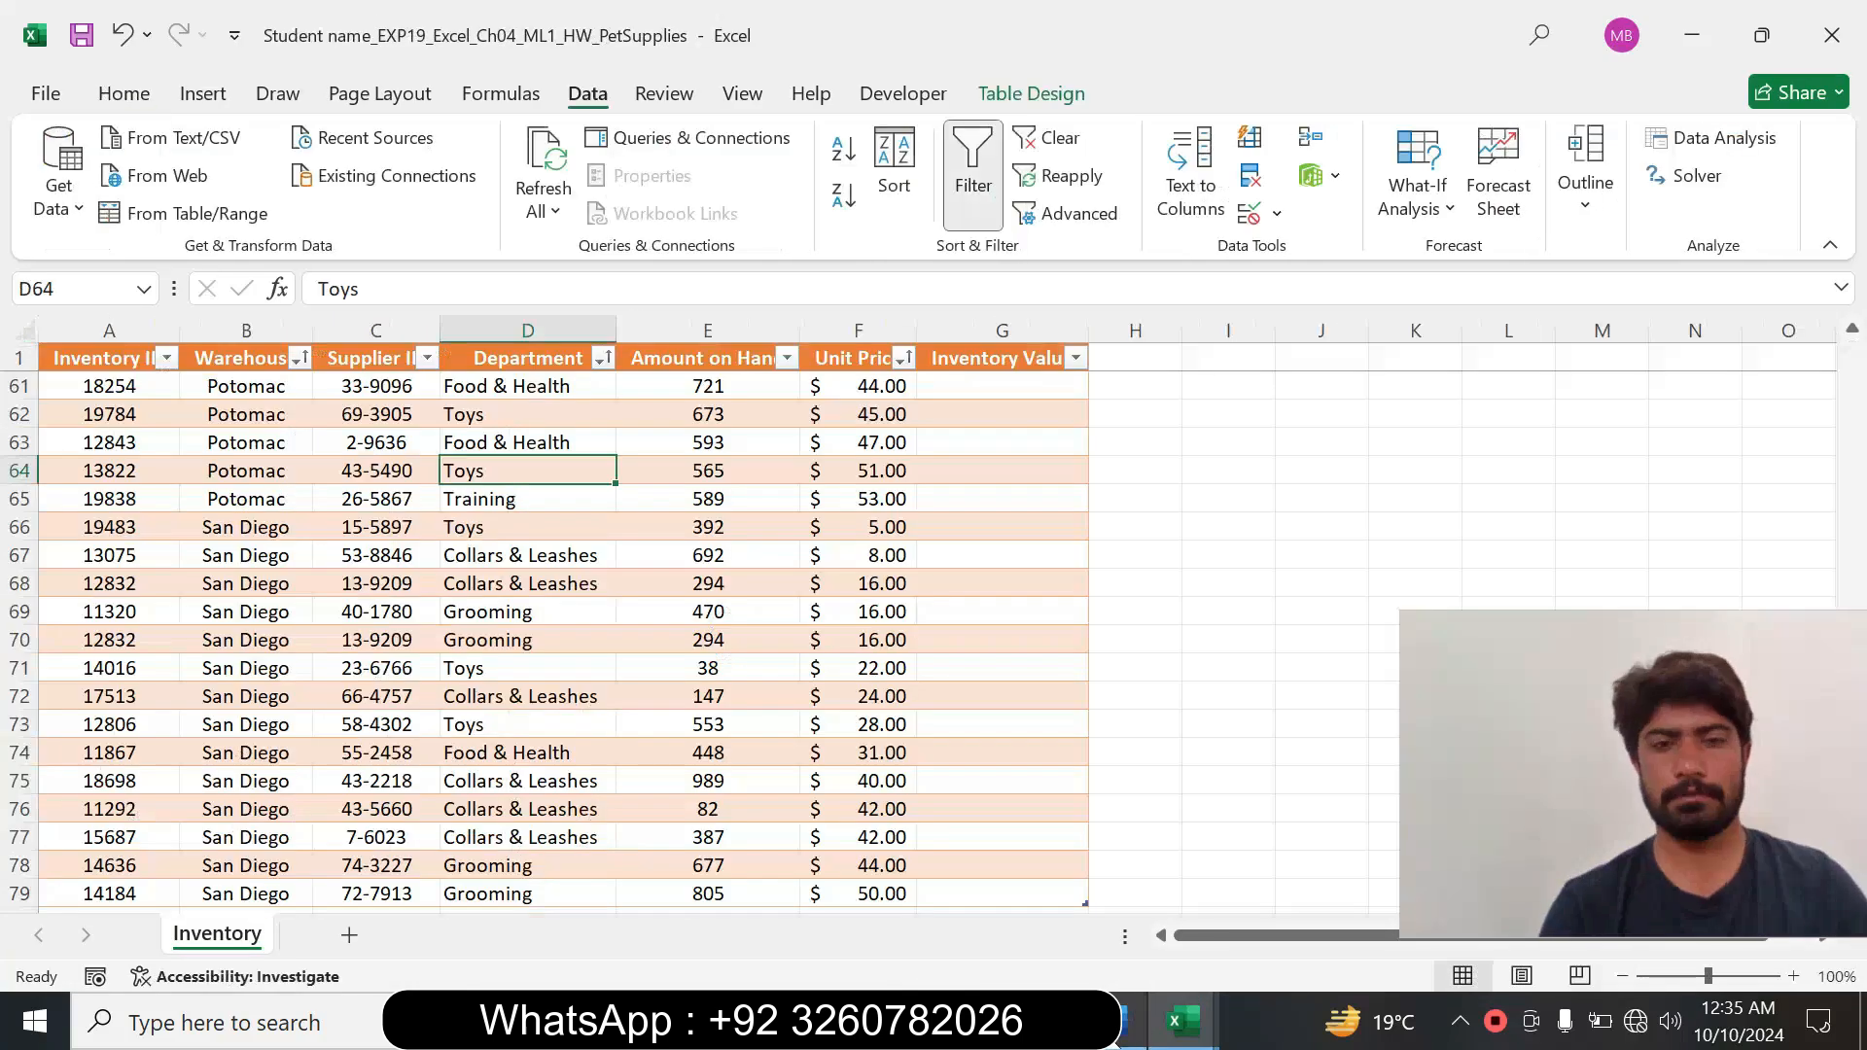
Switch to Word and reset the step 5 instruction to 9 pt text with no highlight colour.
{"action": "left_click", "coordinate": [1116, 1039]}
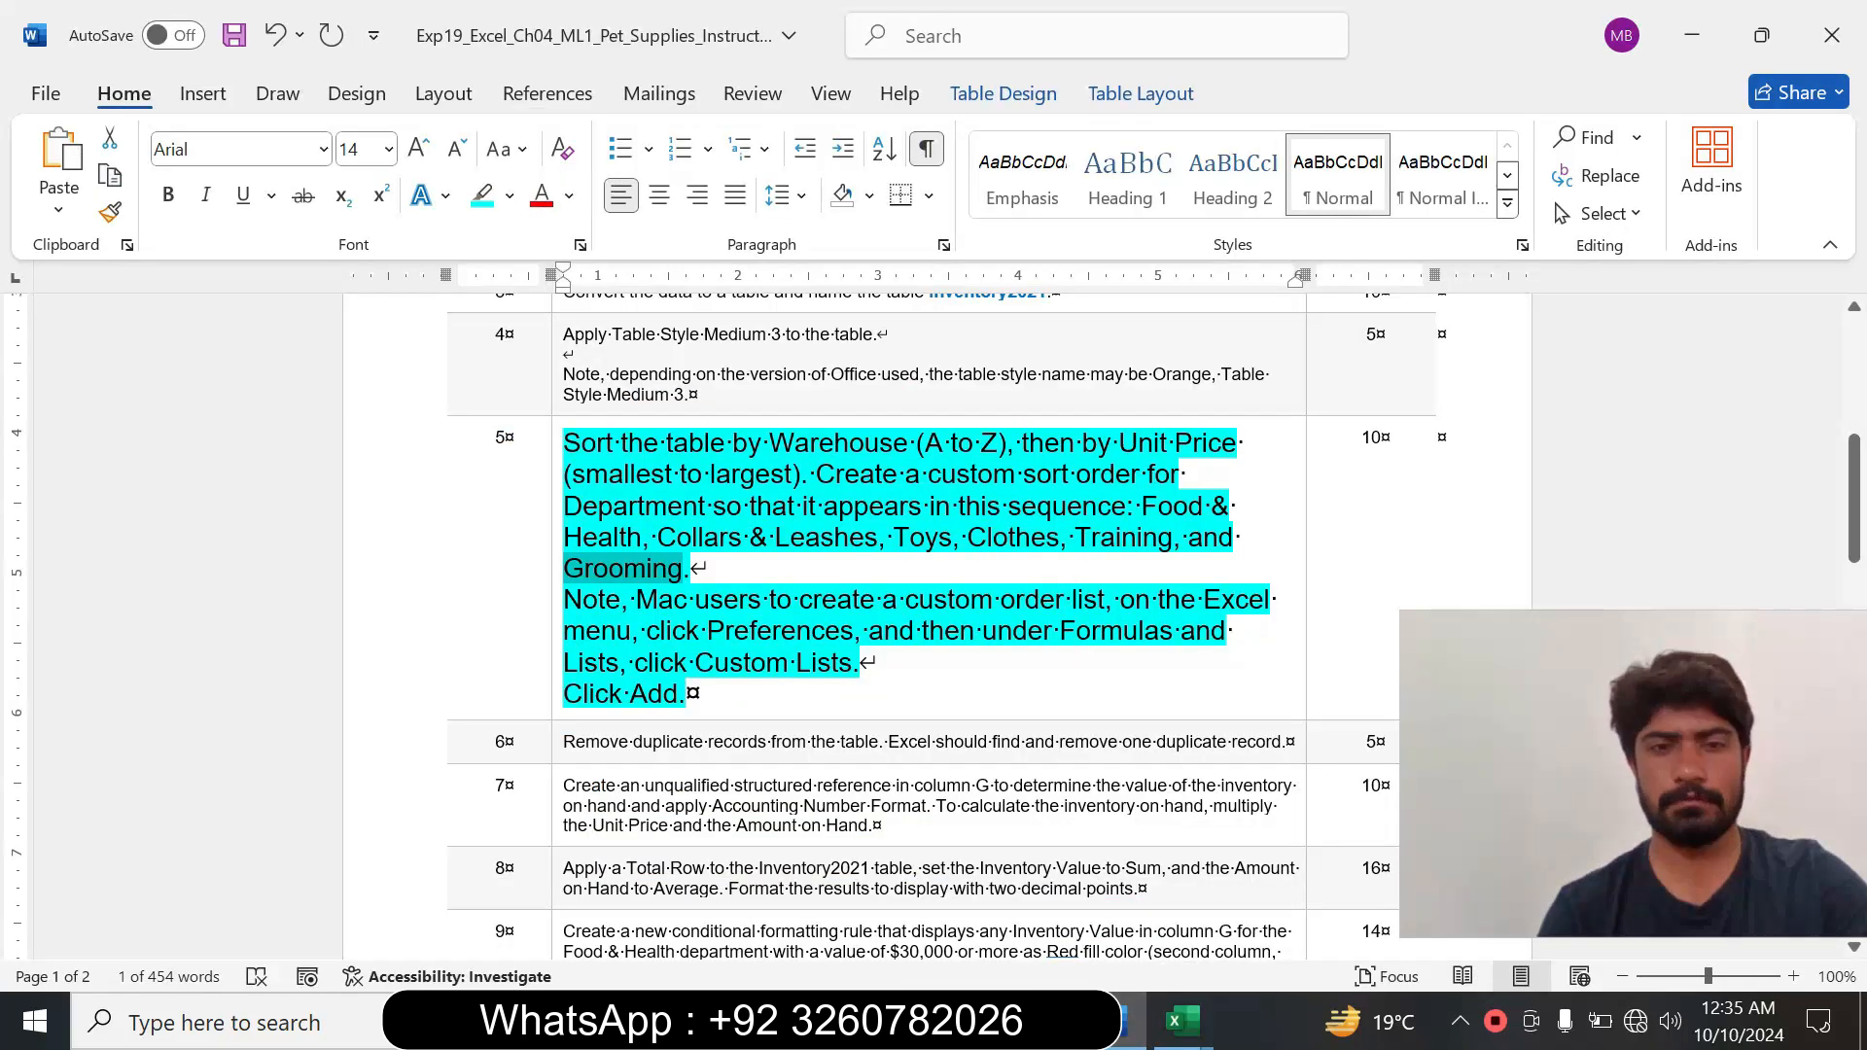
{"action": "left_click", "coordinate": [553, 654]}
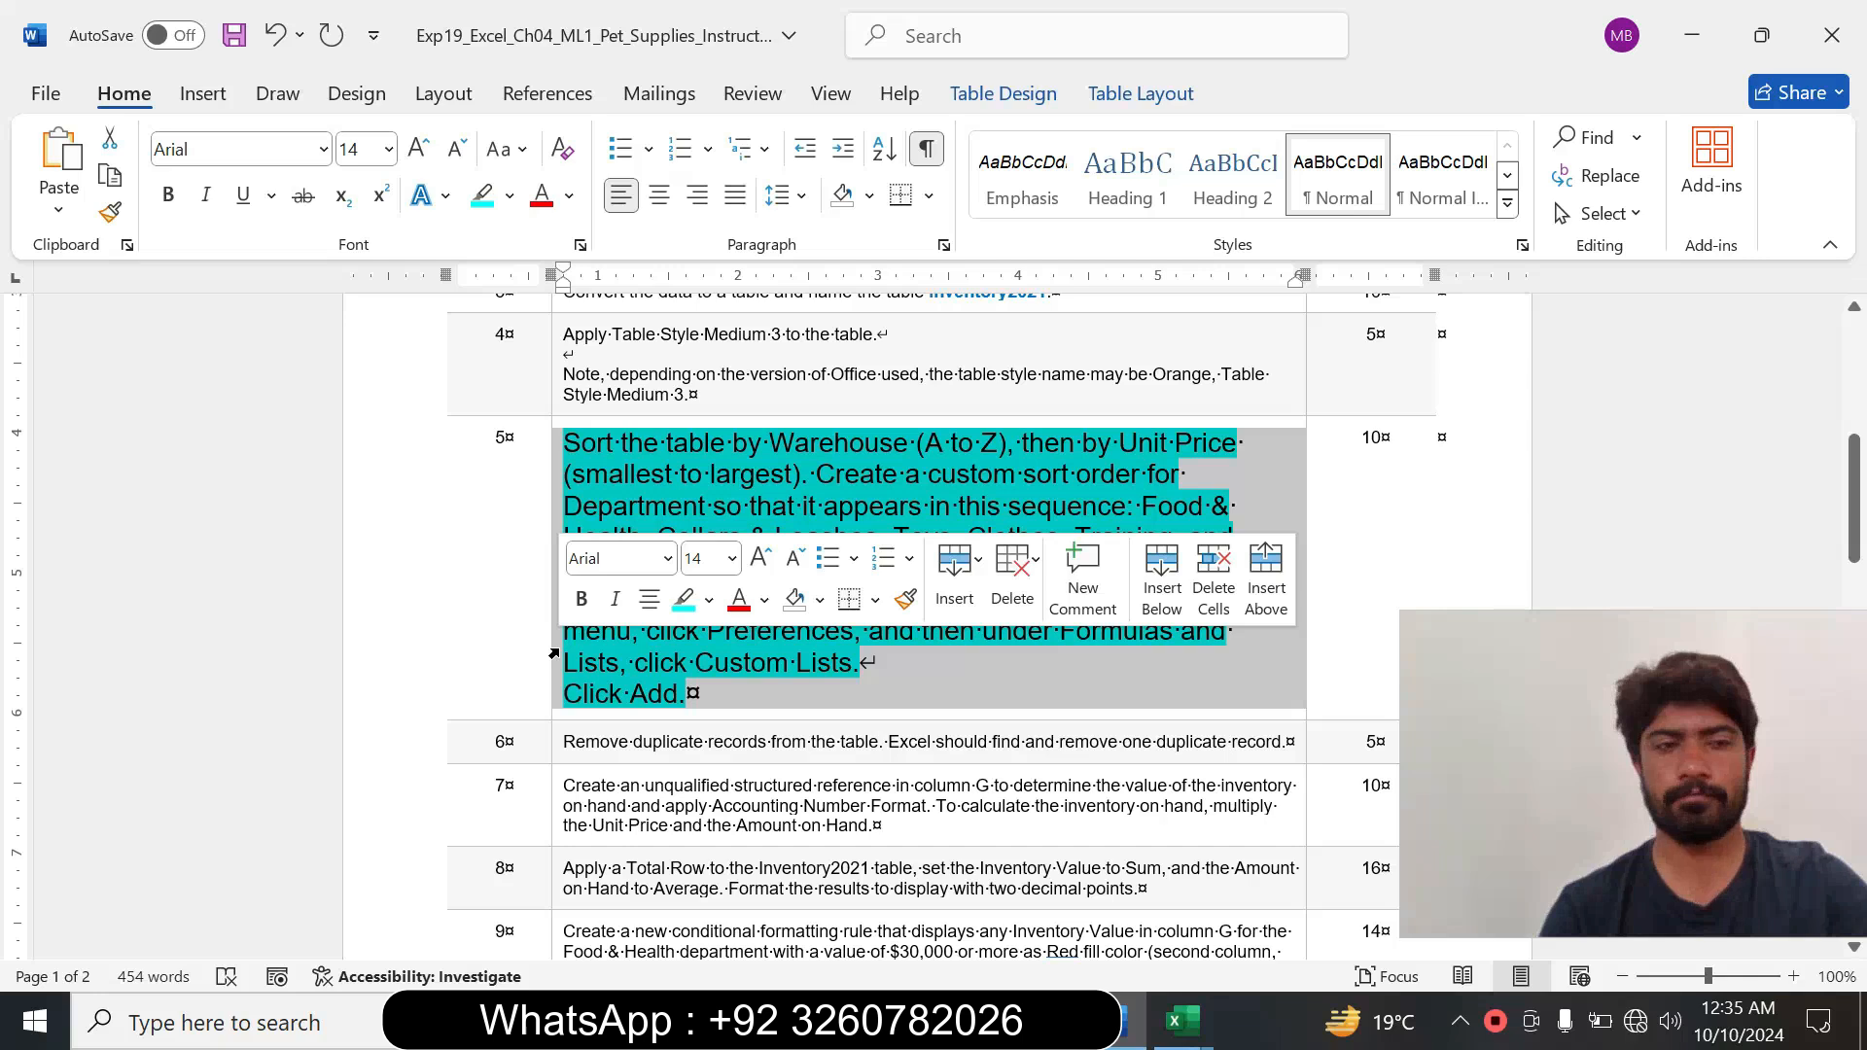
{"action": "left_click", "coordinate": [731, 558]}
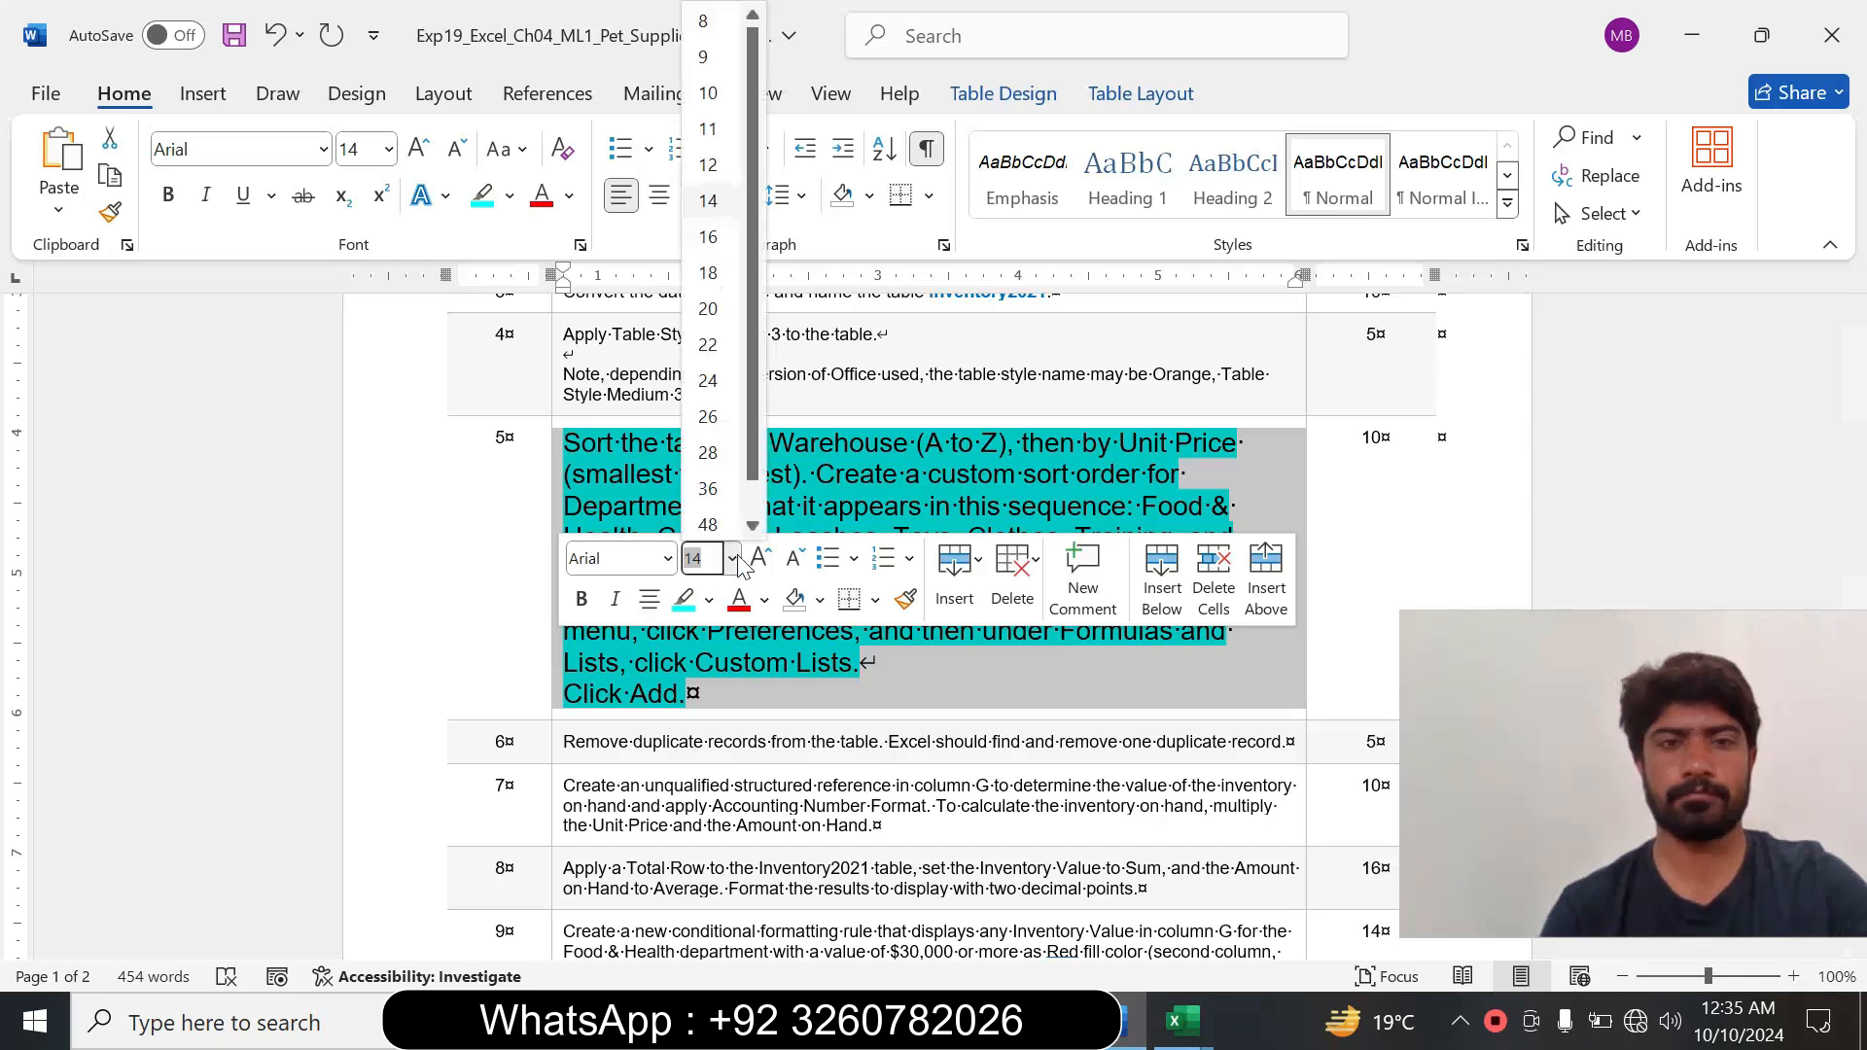
{"action": "left_click", "coordinate": [705, 57]}
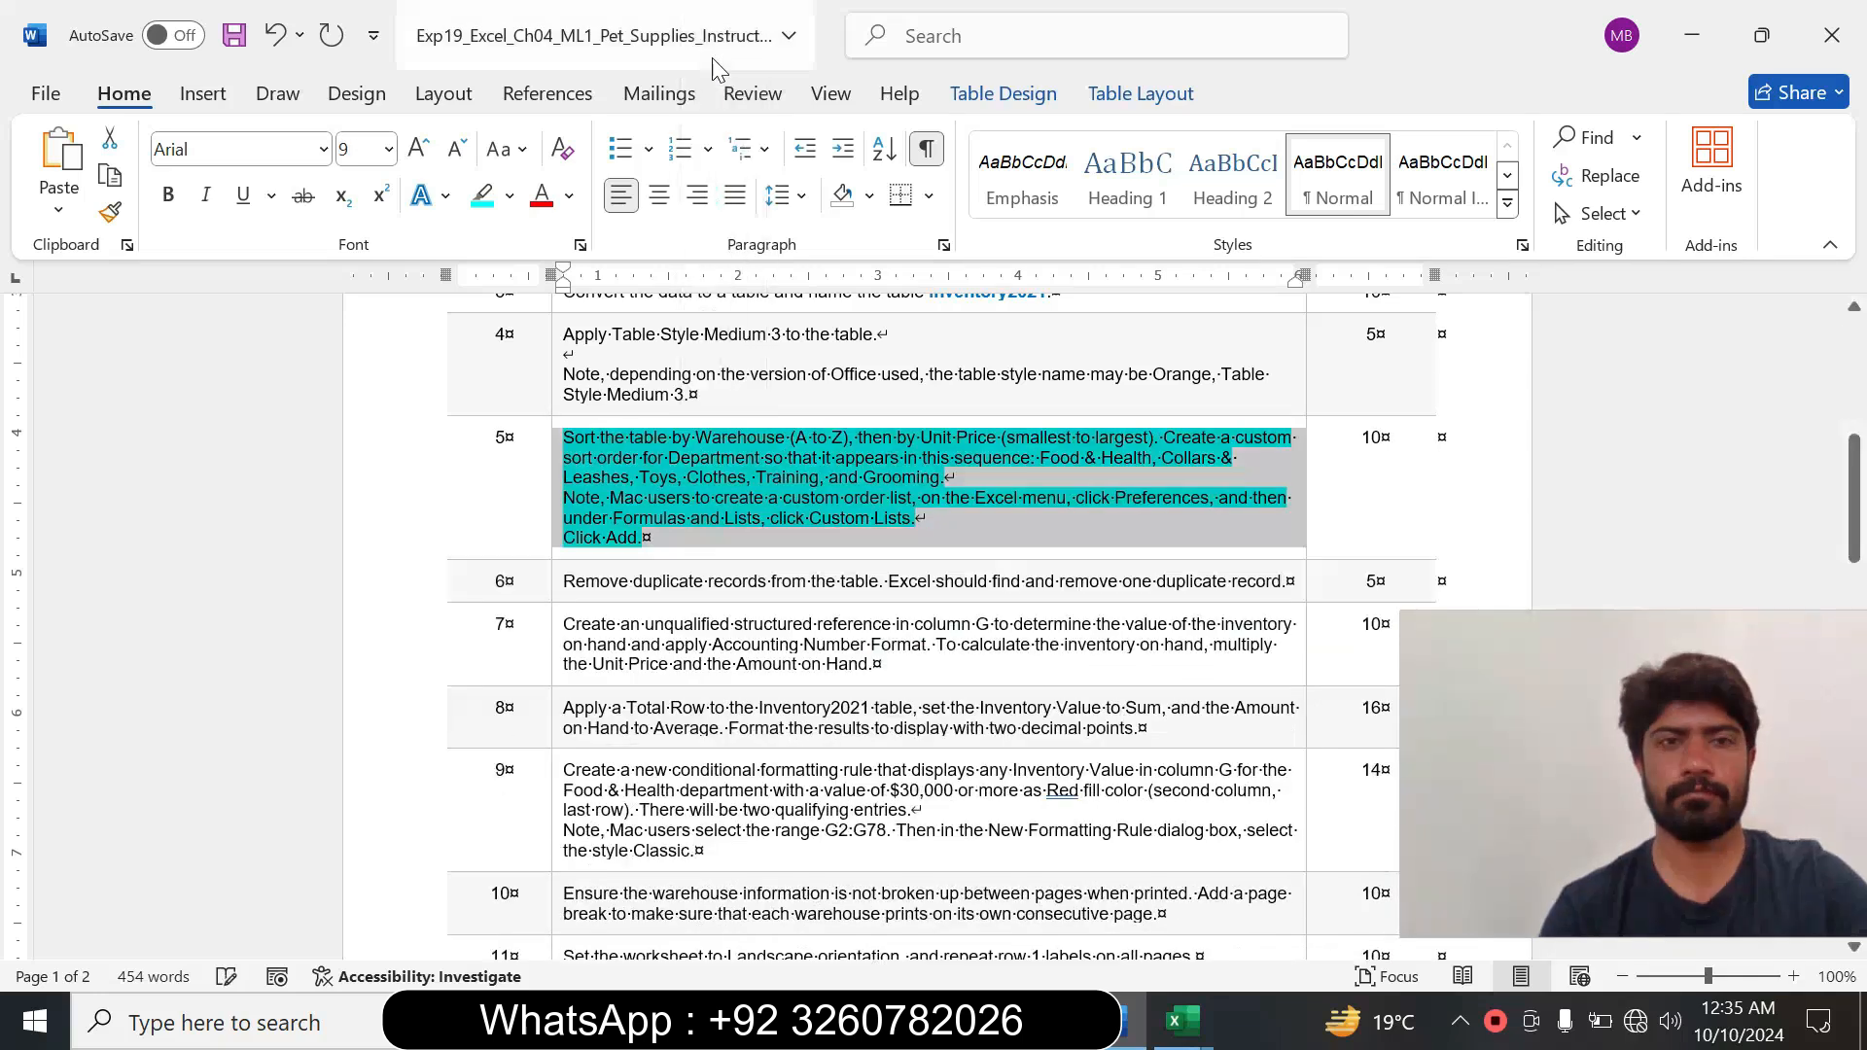
{"action": "left_click", "coordinate": [510, 195]}
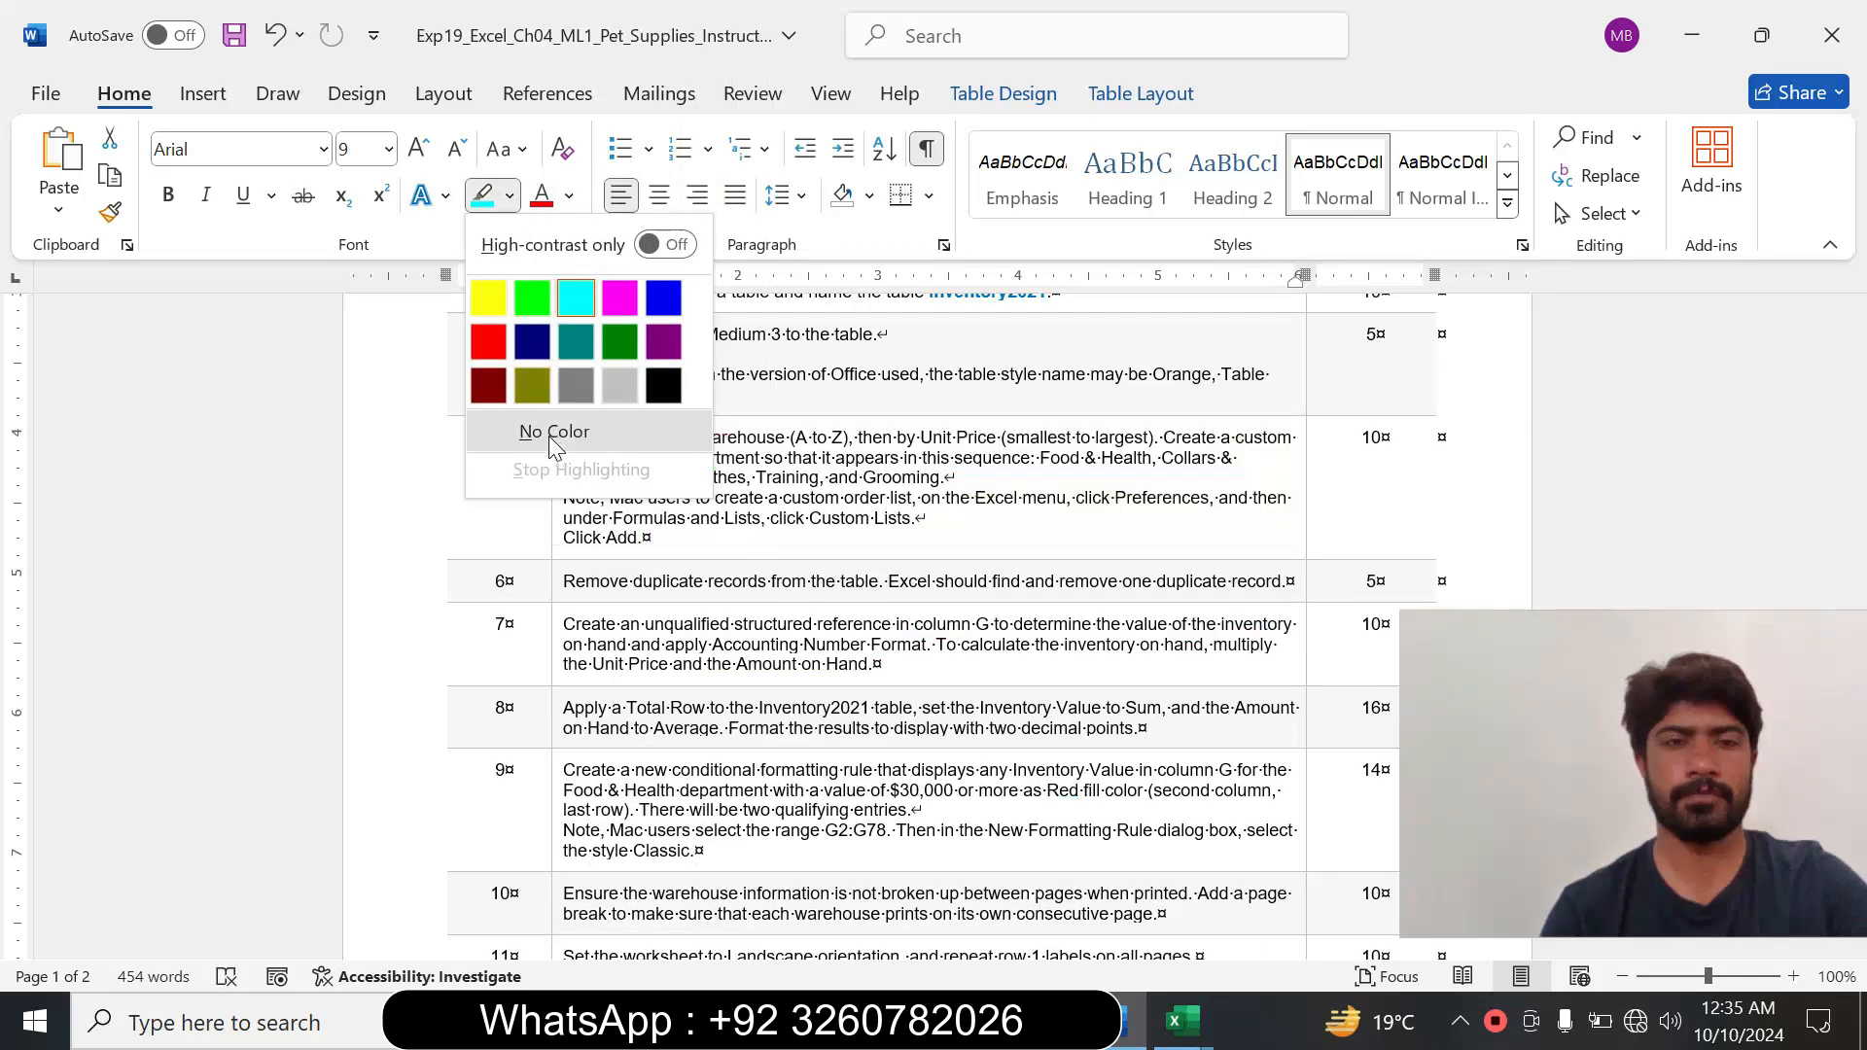
{"action": "left_click", "coordinate": [546, 429]}
Enlarge the step 6 instruction about removing duplicate records to 14 pt and highlight it in turquoise.
{"action": "left_click_drag", "start_coordinate": [1854, 498], "coordinate": [1854, 524]}
{"action": "left_click", "coordinate": [558, 458]}
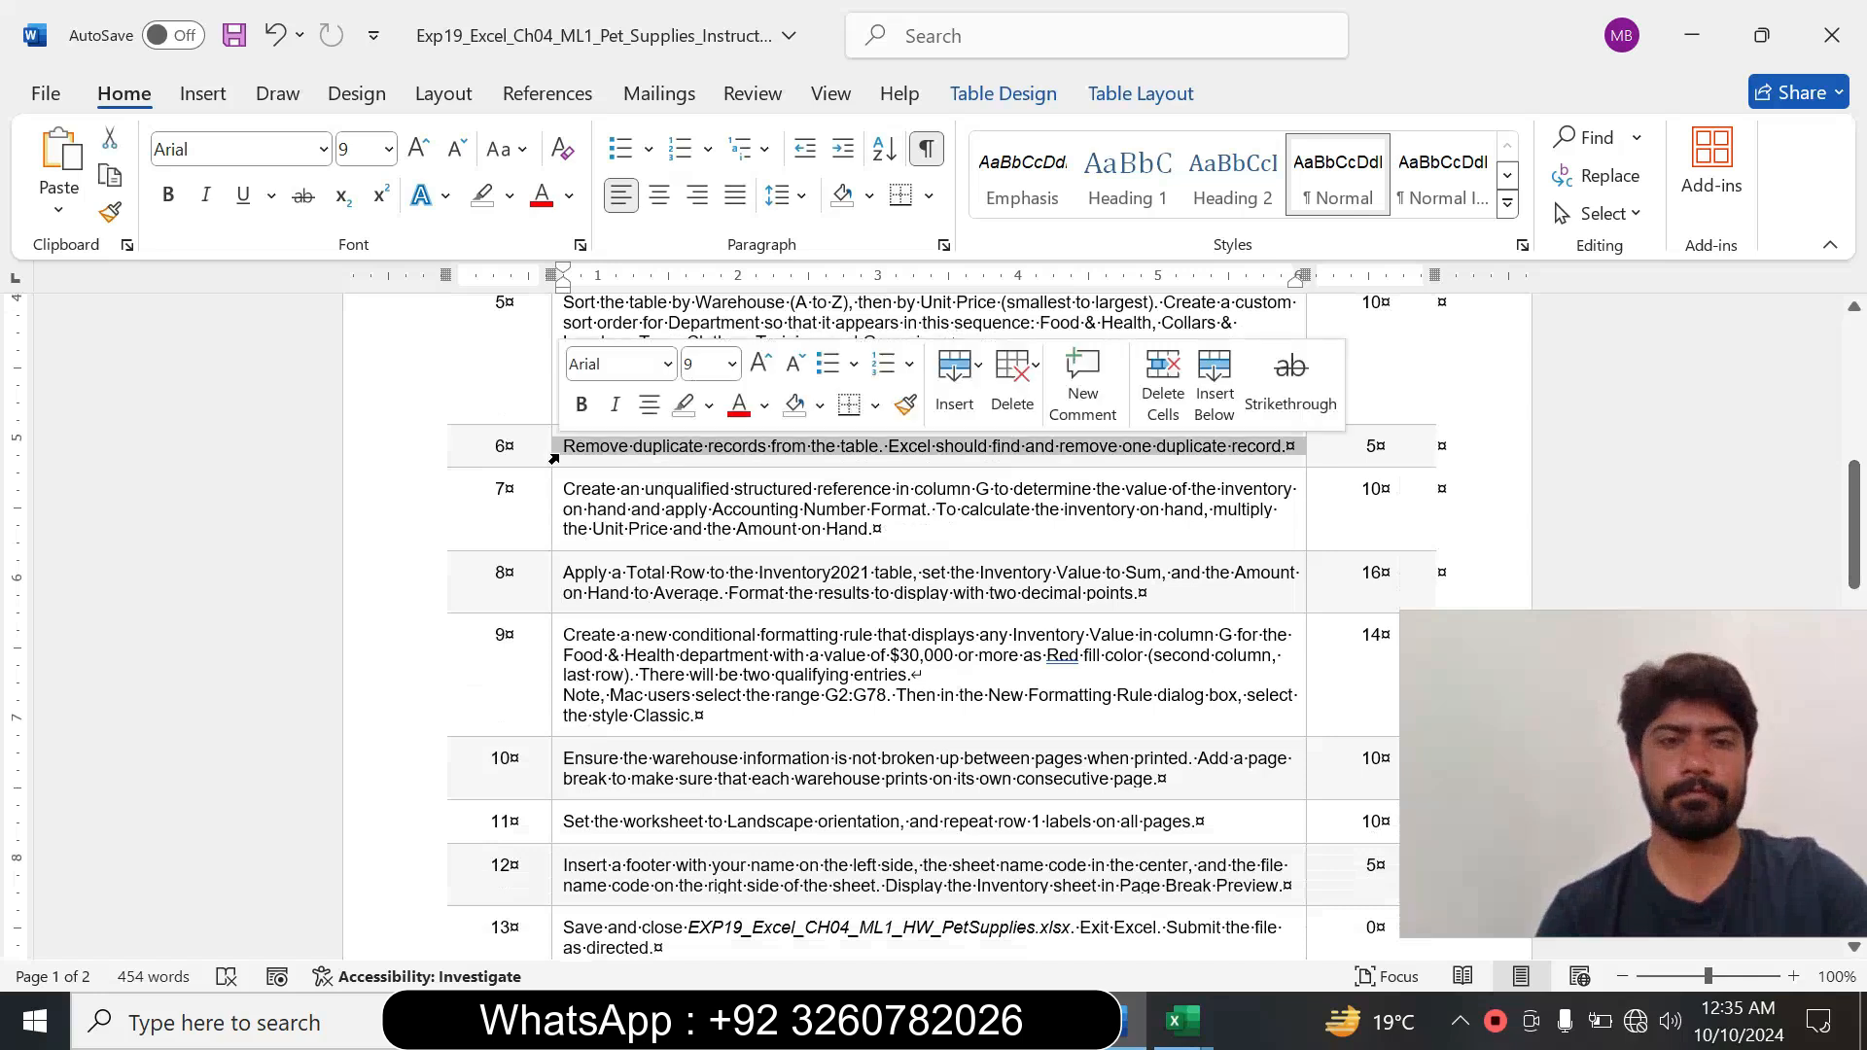
{"action": "left_click", "coordinate": [733, 364]}
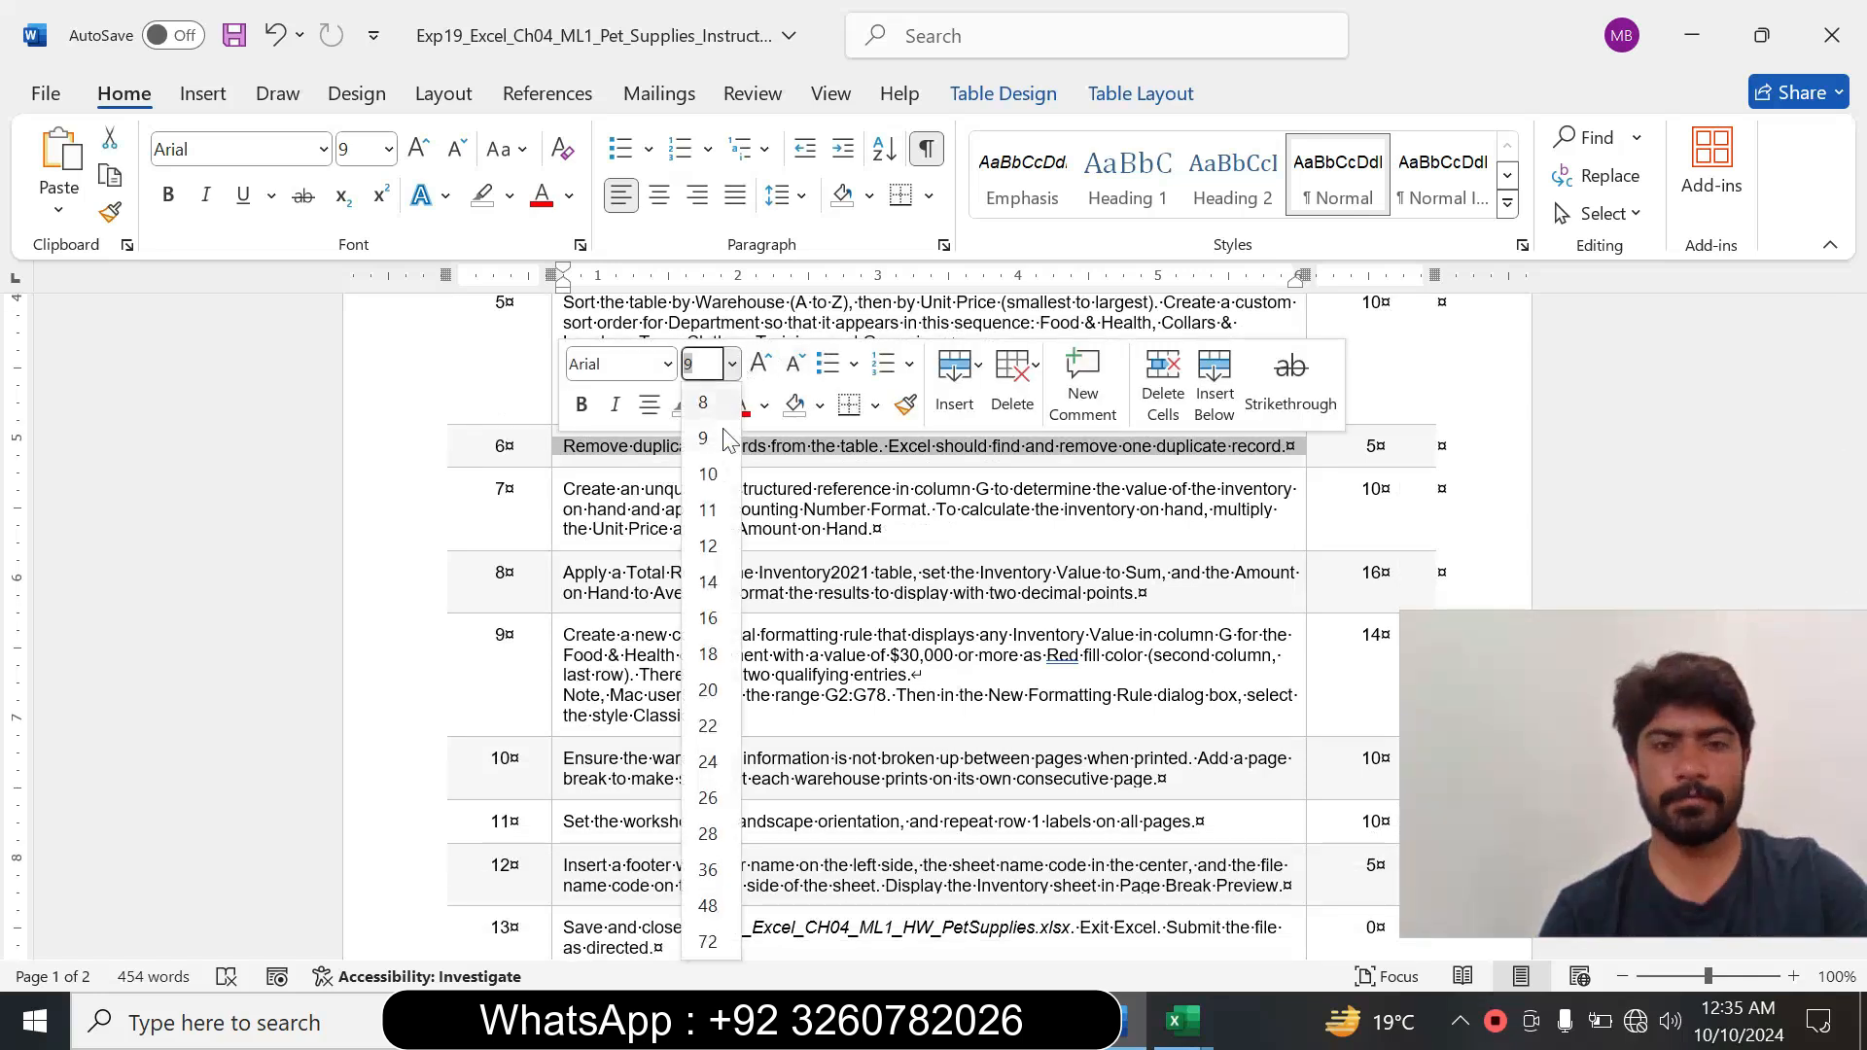
{"action": "left_click", "coordinate": [695, 513]}
{"action": "left_click", "coordinate": [716, 418]}
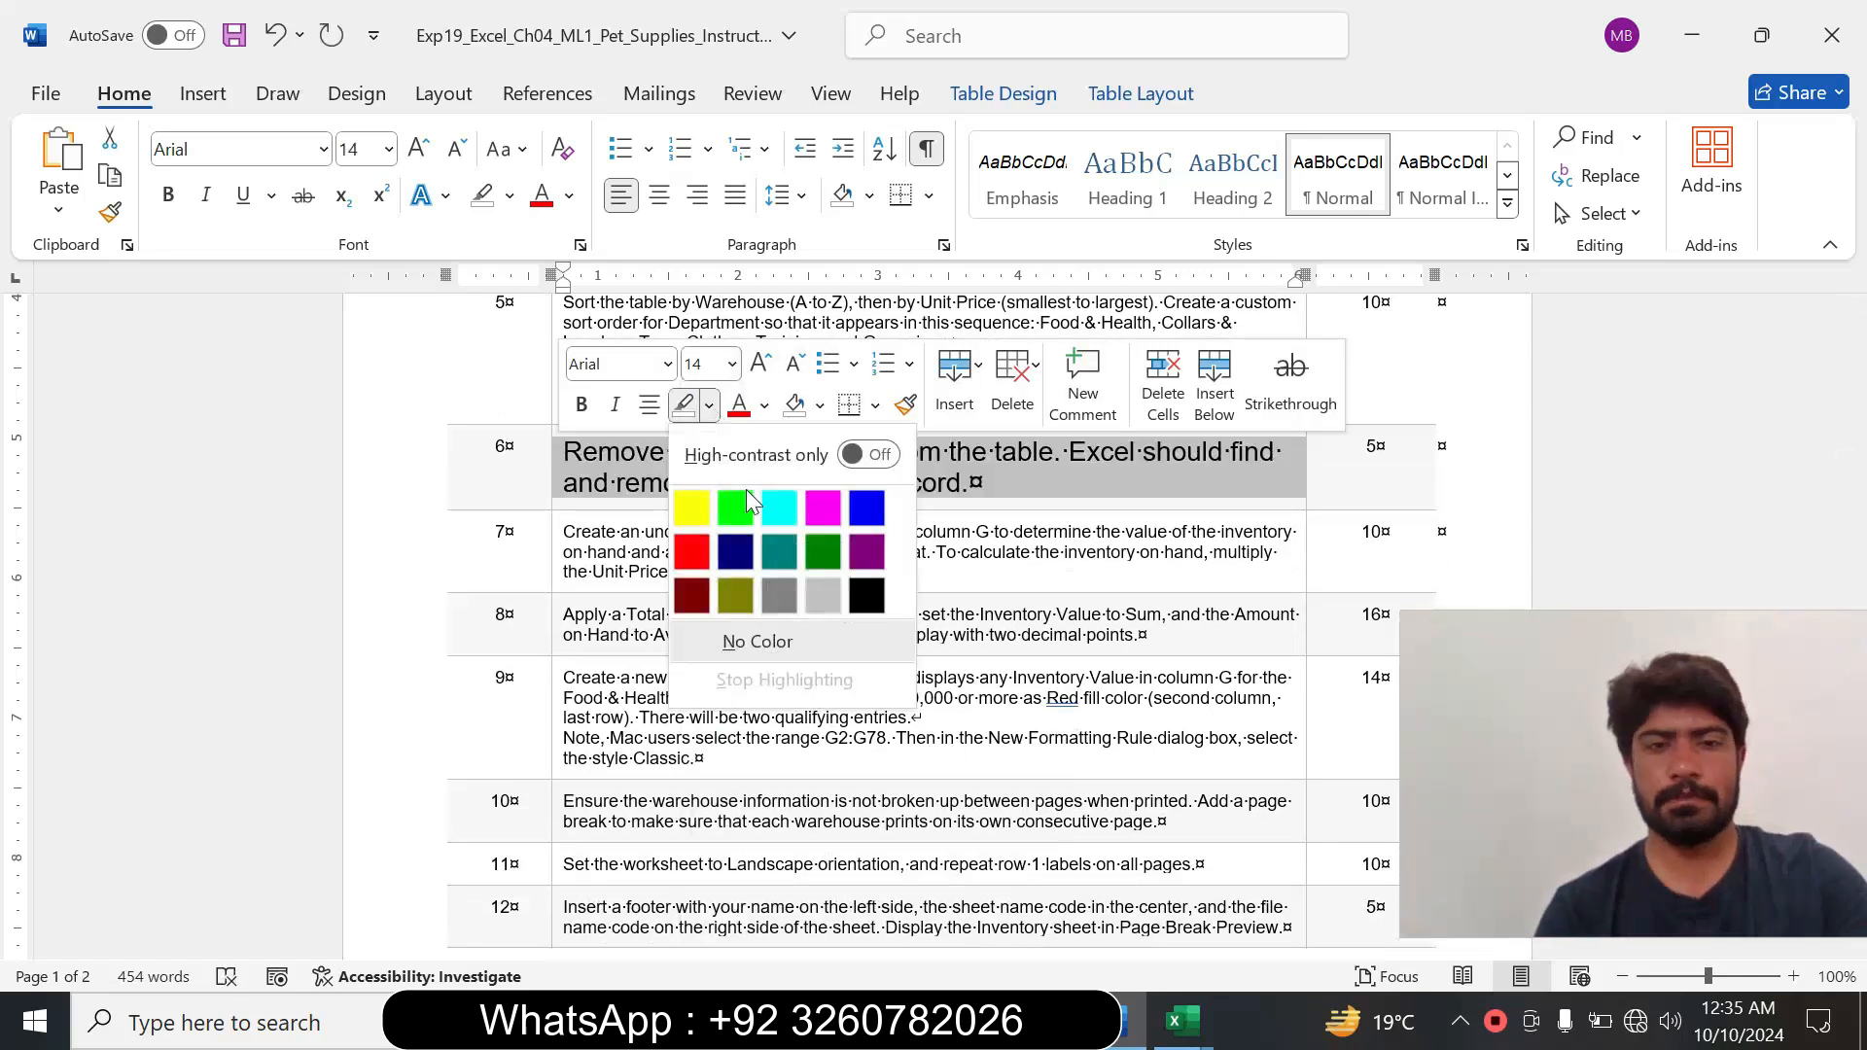
{"action": "left_click", "coordinate": [755, 502]}
{"action": "left_click", "coordinate": [610, 484]}
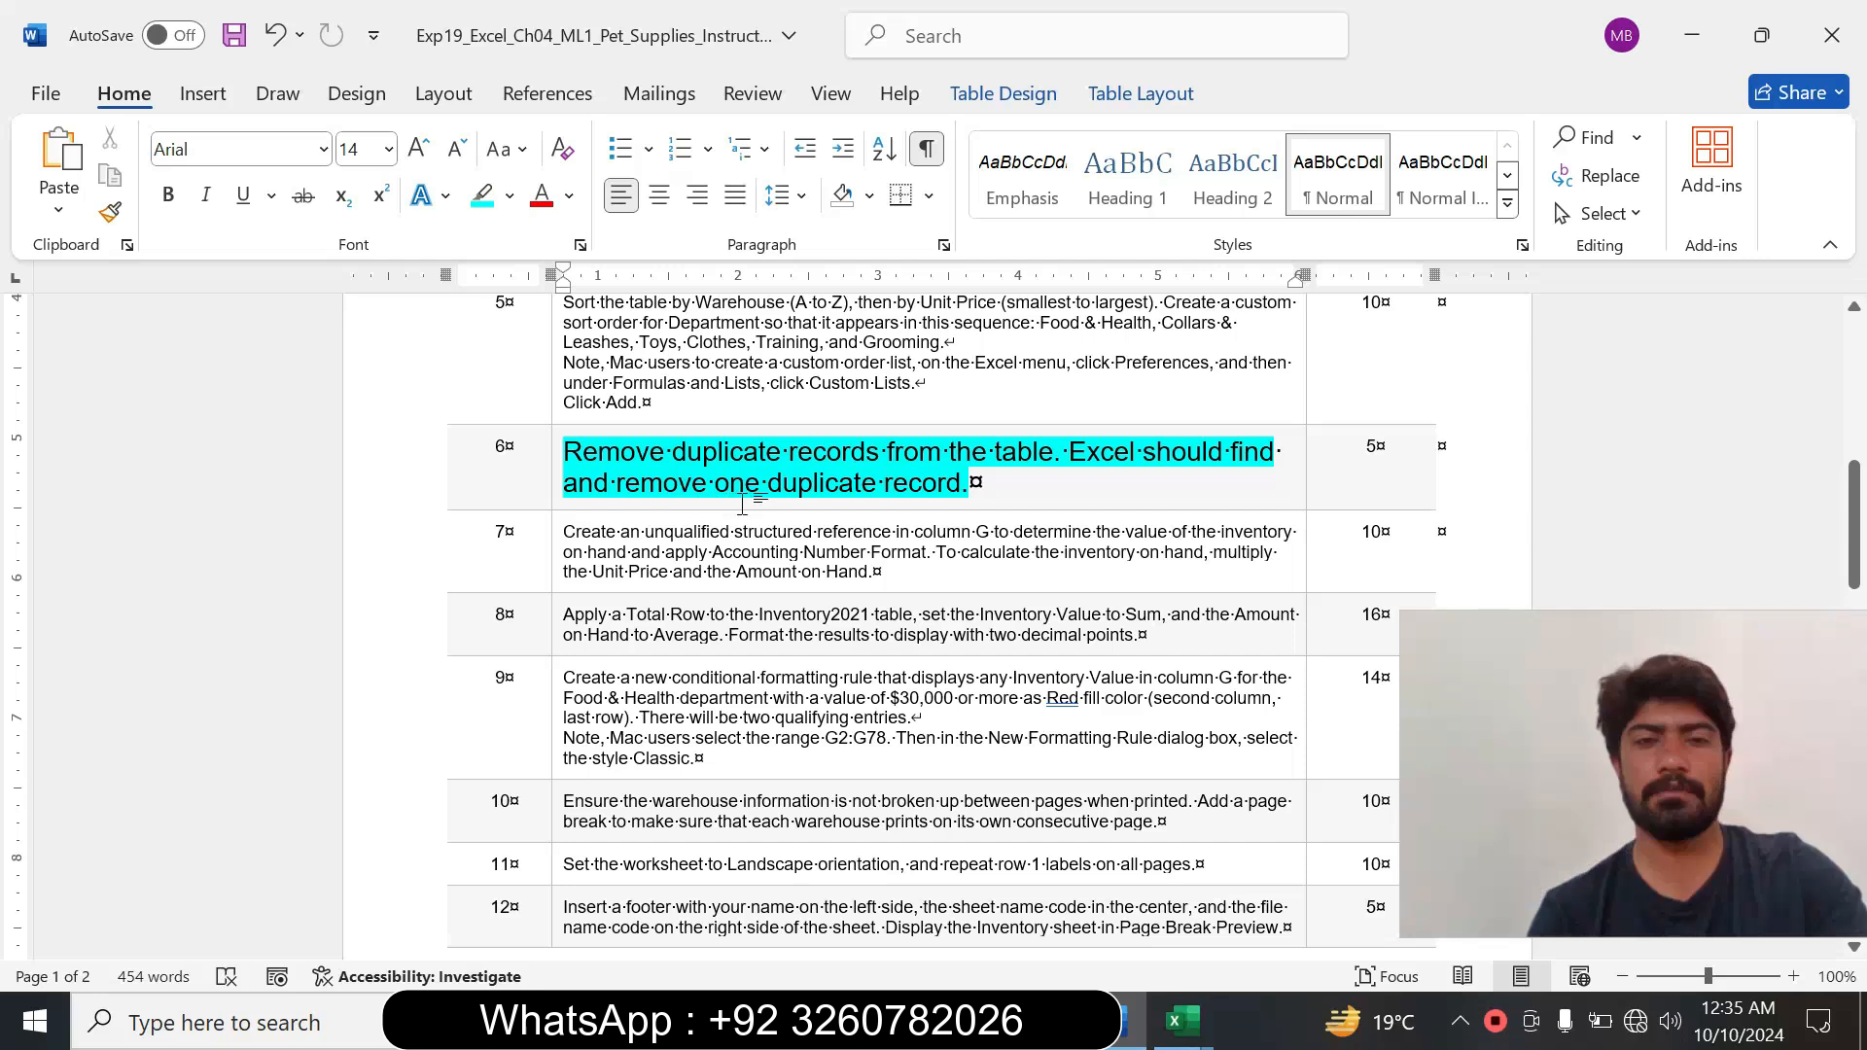
Close the other open Excel workbook and switch to the Student name_EXP19_Excel_Ch04_ML1_HW_PetSupplies workbook, rechecking the step 6 instruction in Word.
{"action": "left_click", "coordinate": [1184, 1021]}
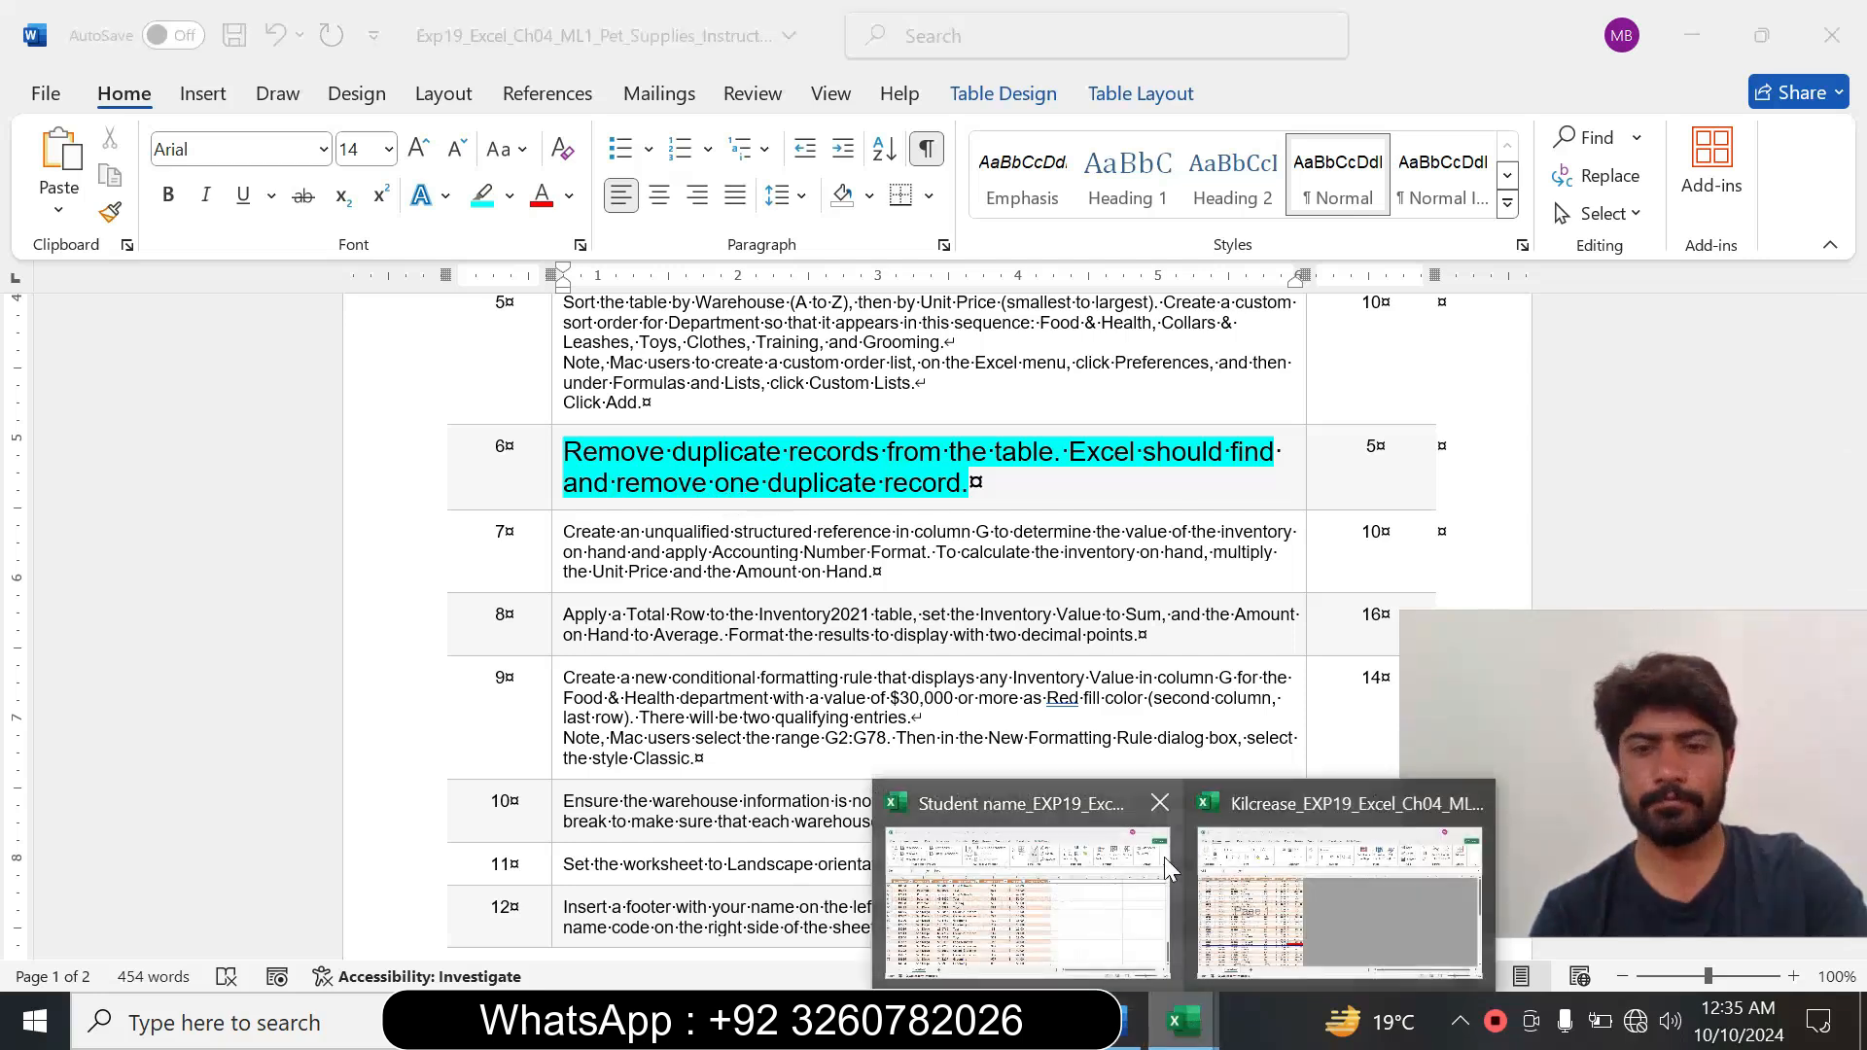
{"action": "mouse_move", "coordinate": [1165, 856]}
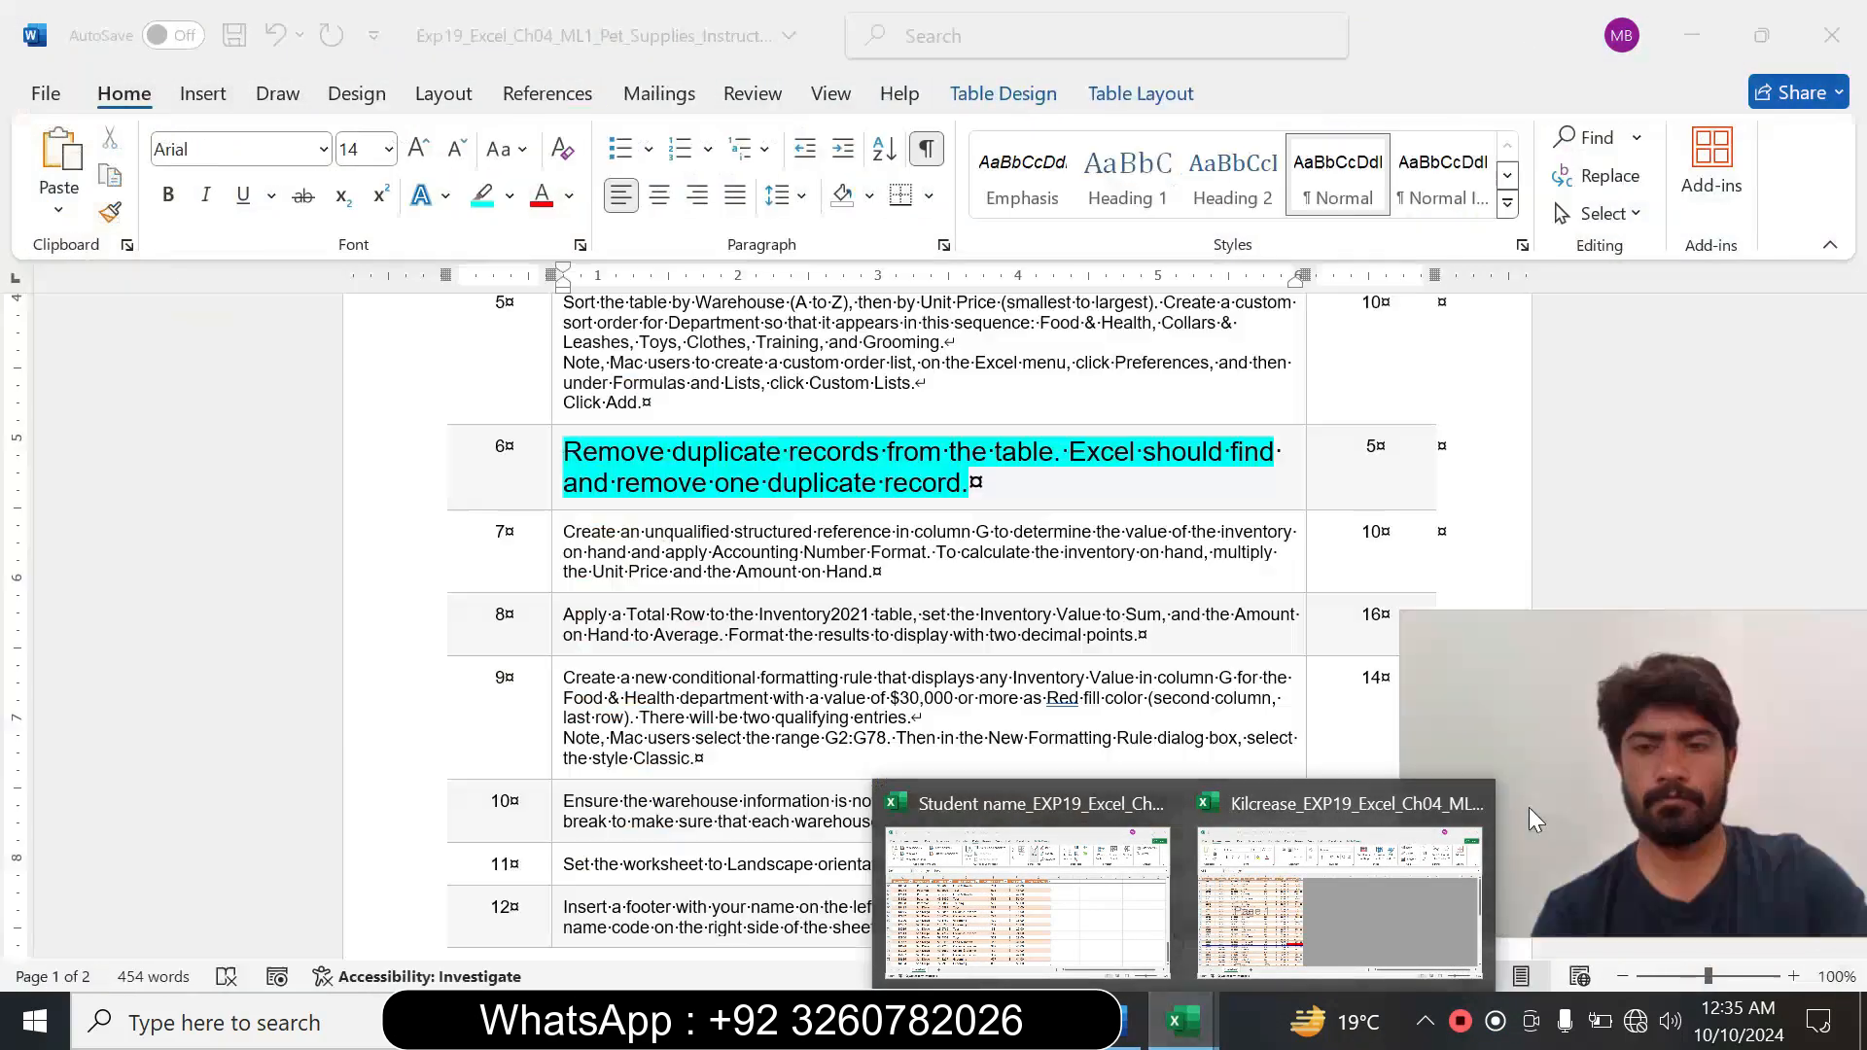
{"action": "left_click", "coordinate": [1471, 803]}
{"action": "left_click", "coordinate": [1147, 875]}
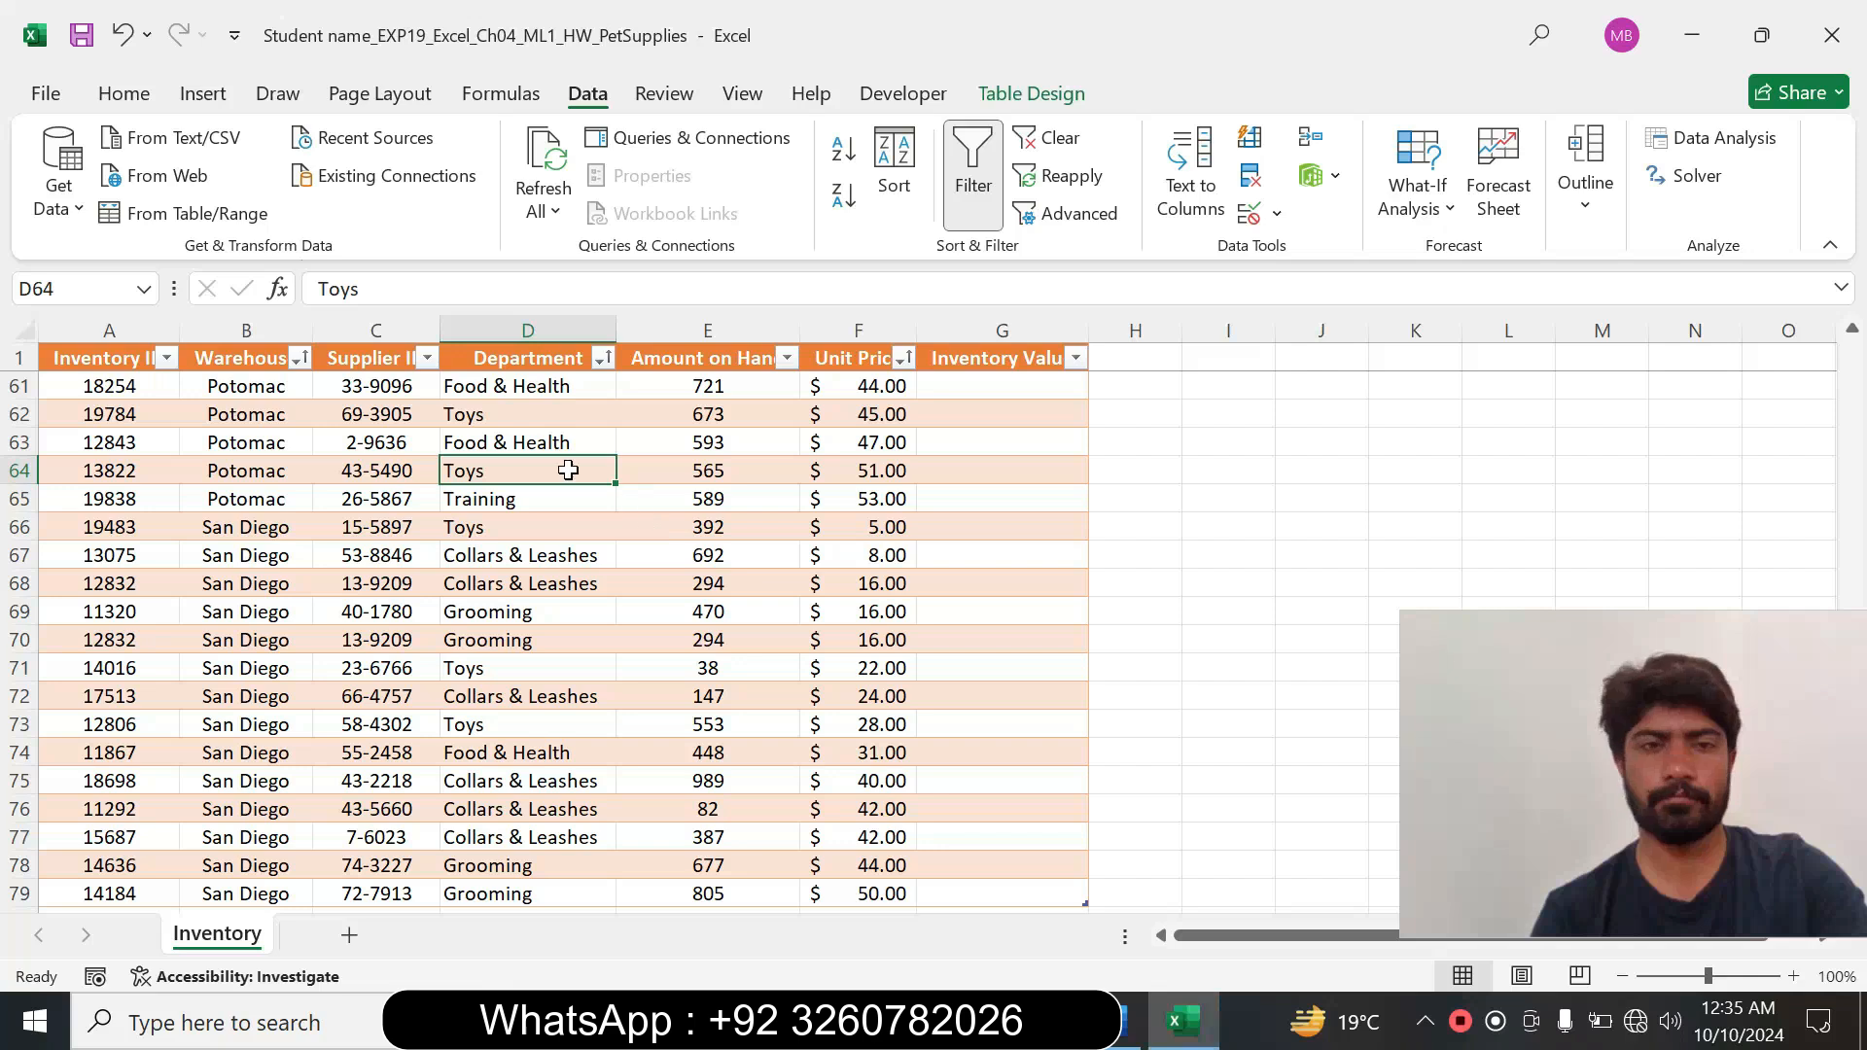
{"action": "left_click", "coordinate": [1128, 1021]}
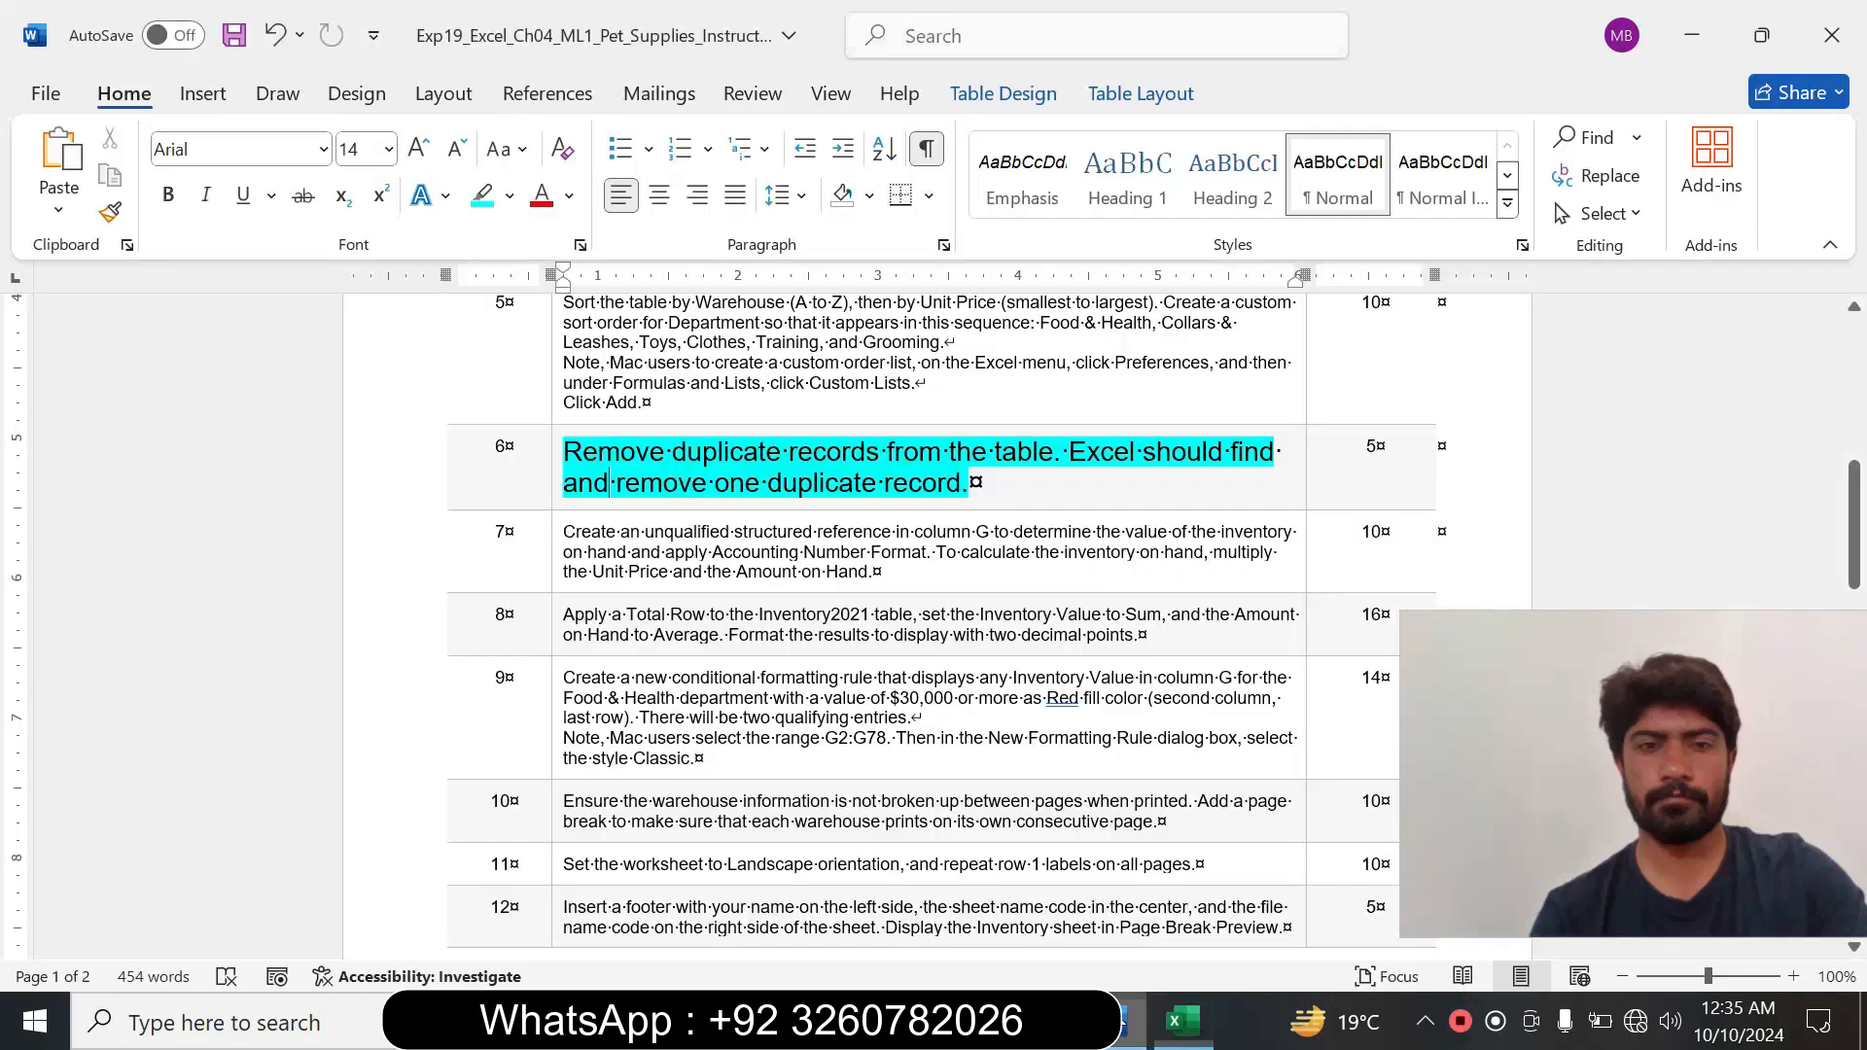
{"action": "left_click", "coordinate": [1181, 1021]}
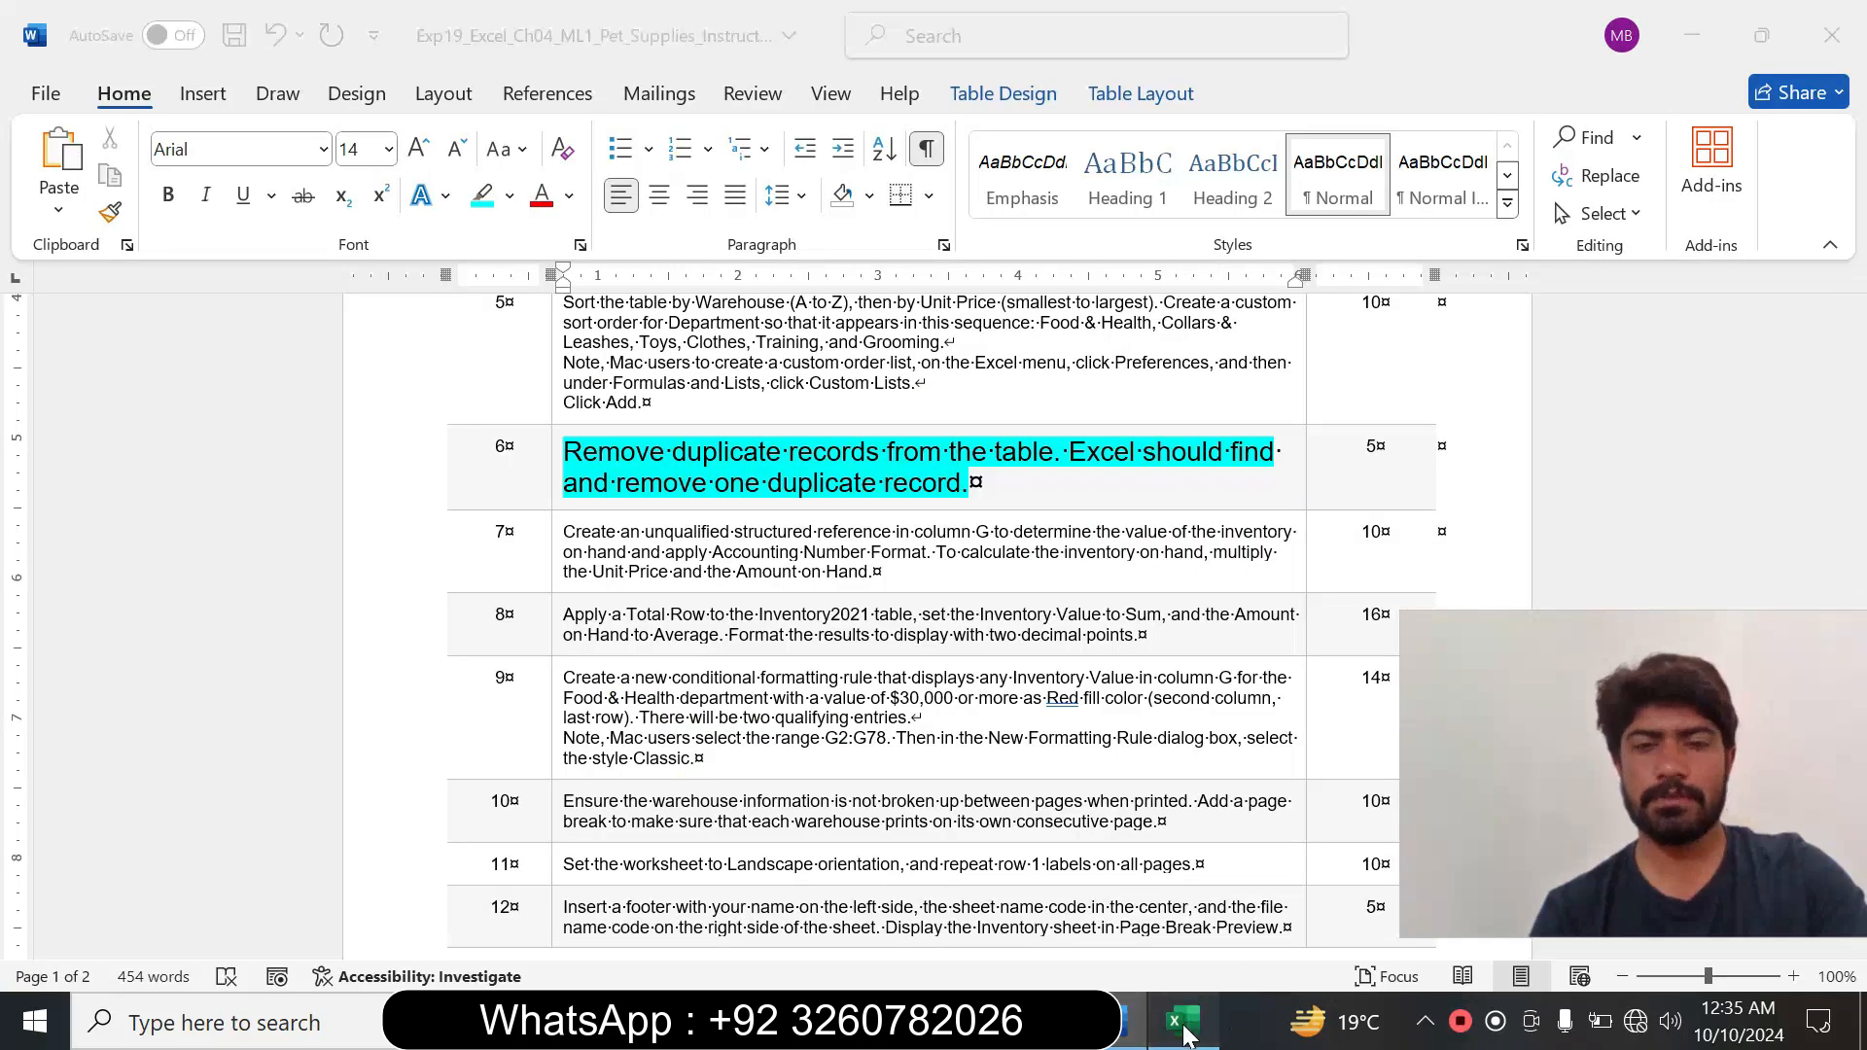
Remove duplicate records from the Inventory2021 table, comparing all columns and treating the first row as headers.
{"action": "left_click", "coordinate": [523, 392]}
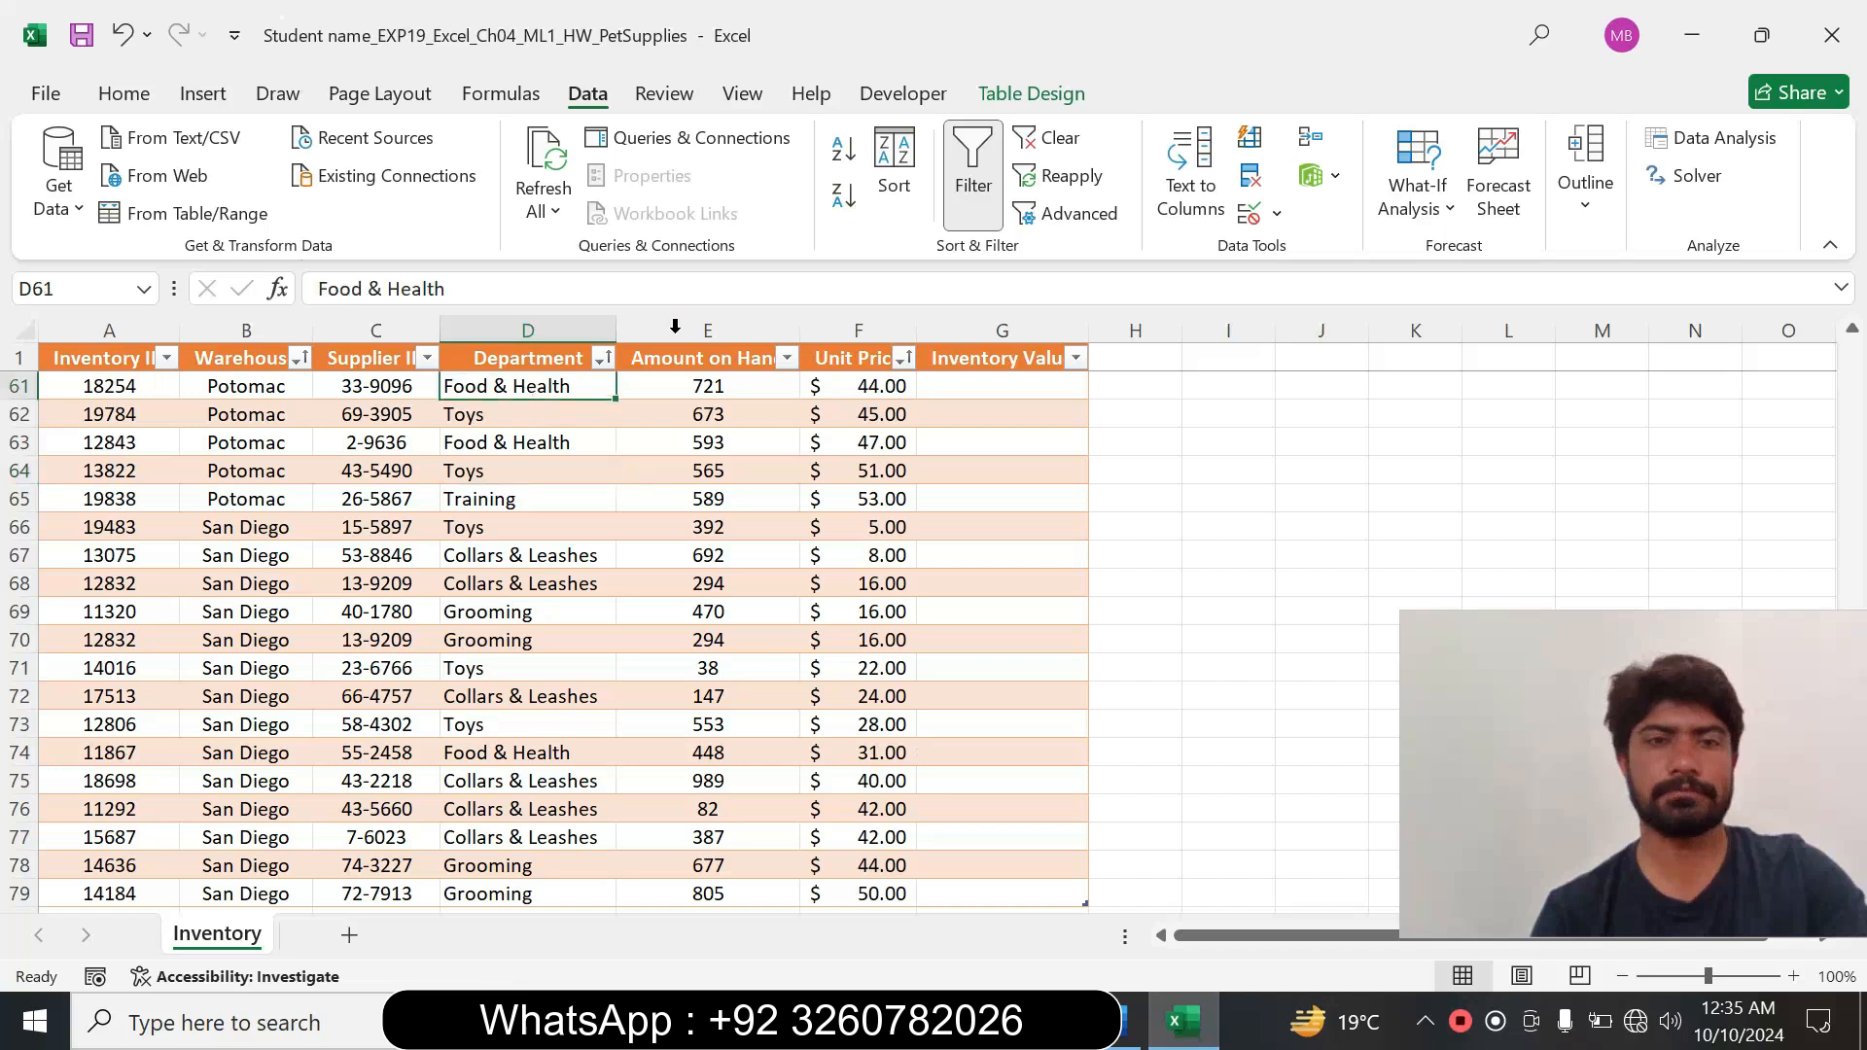
{"action": "left_click", "coordinate": [994, 97]}
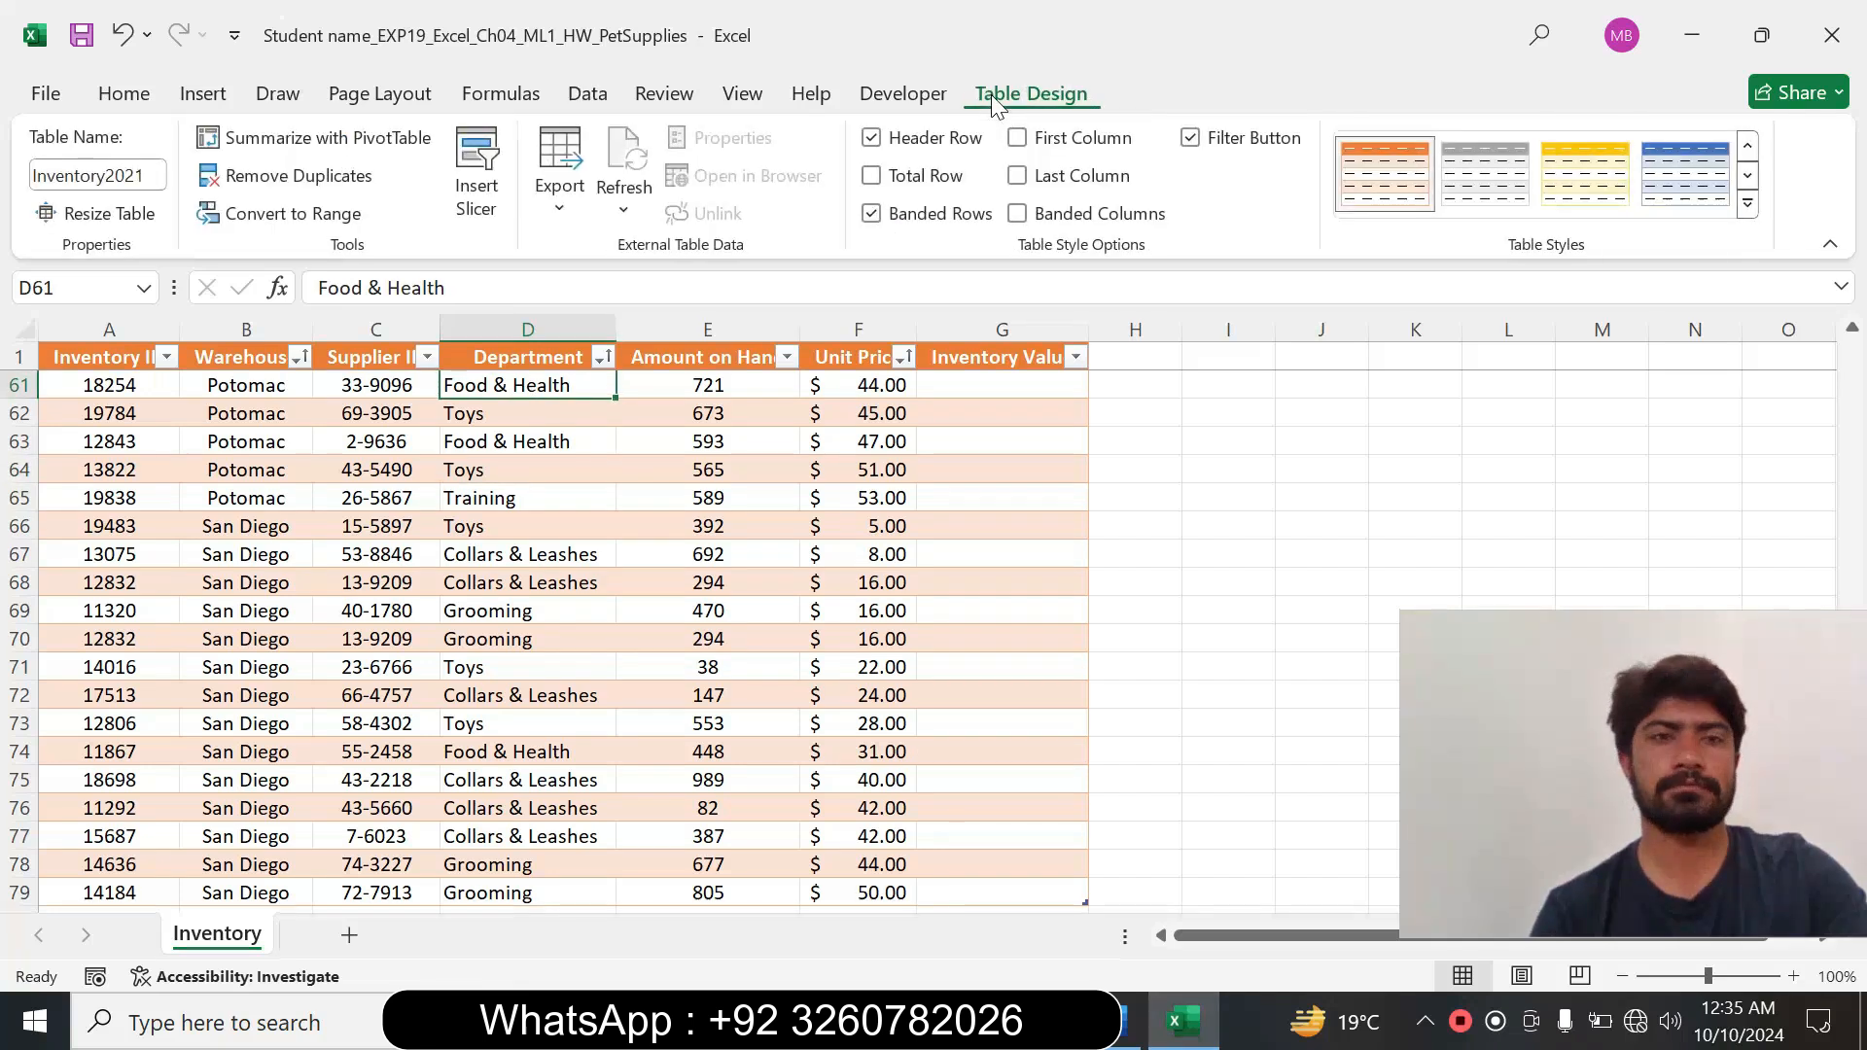
{"action": "left_click", "coordinate": [345, 177]}
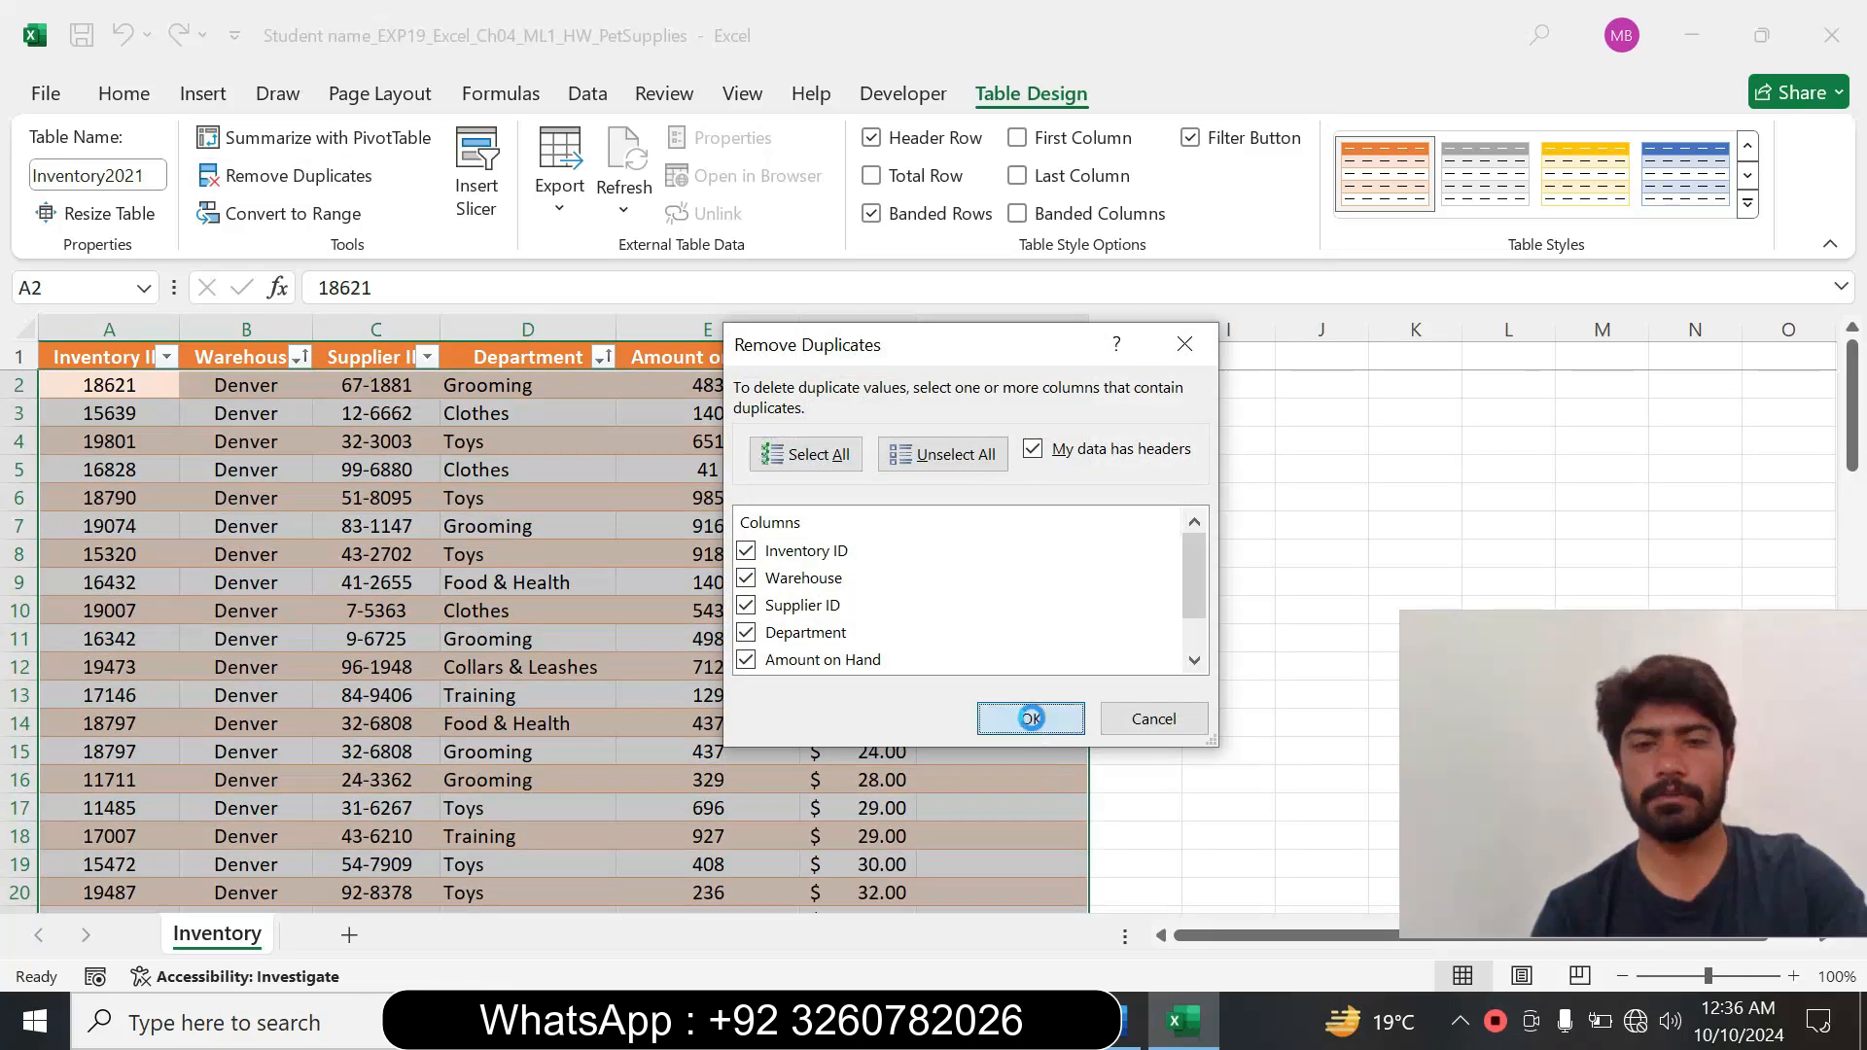
{"action": "left_click", "coordinate": [1031, 719]}
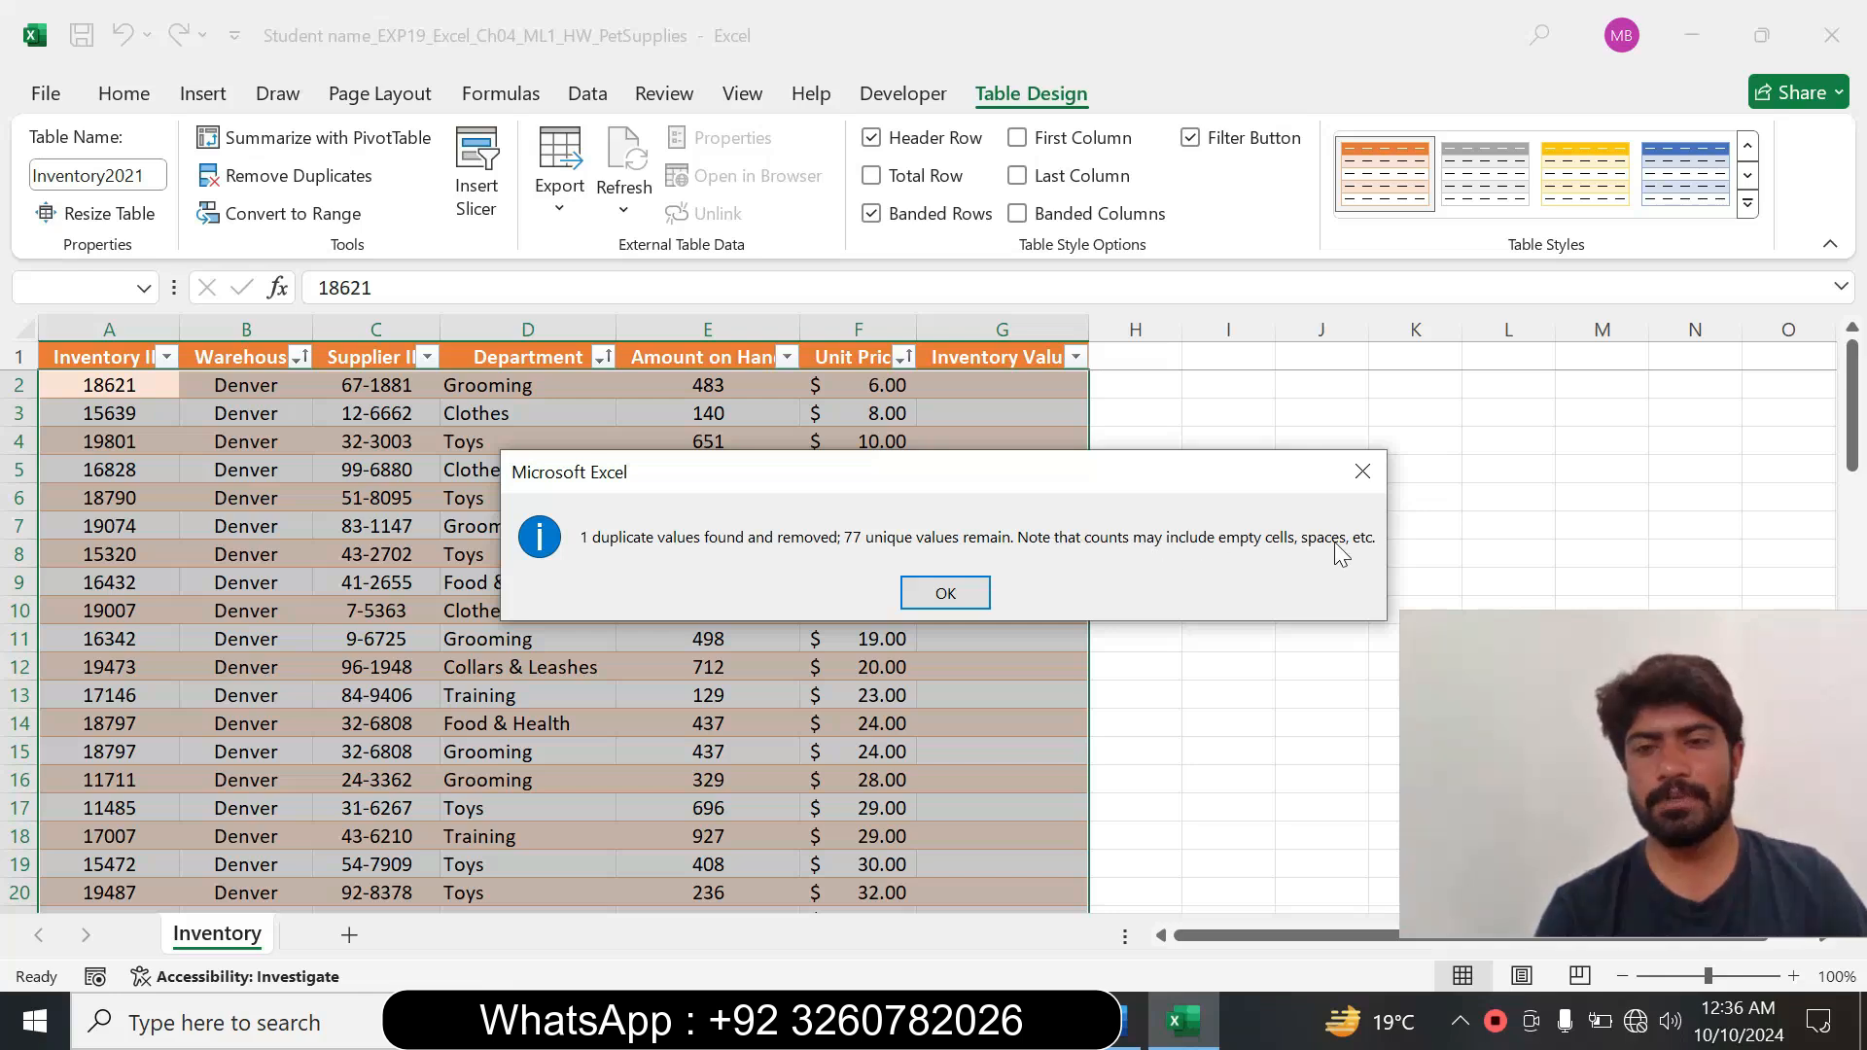
{"action": "left_click", "coordinate": [943, 593]}
{"action": "scroll", "coordinate": [929, 595], "scroll_direction": "down", "scroll_amount": 15}
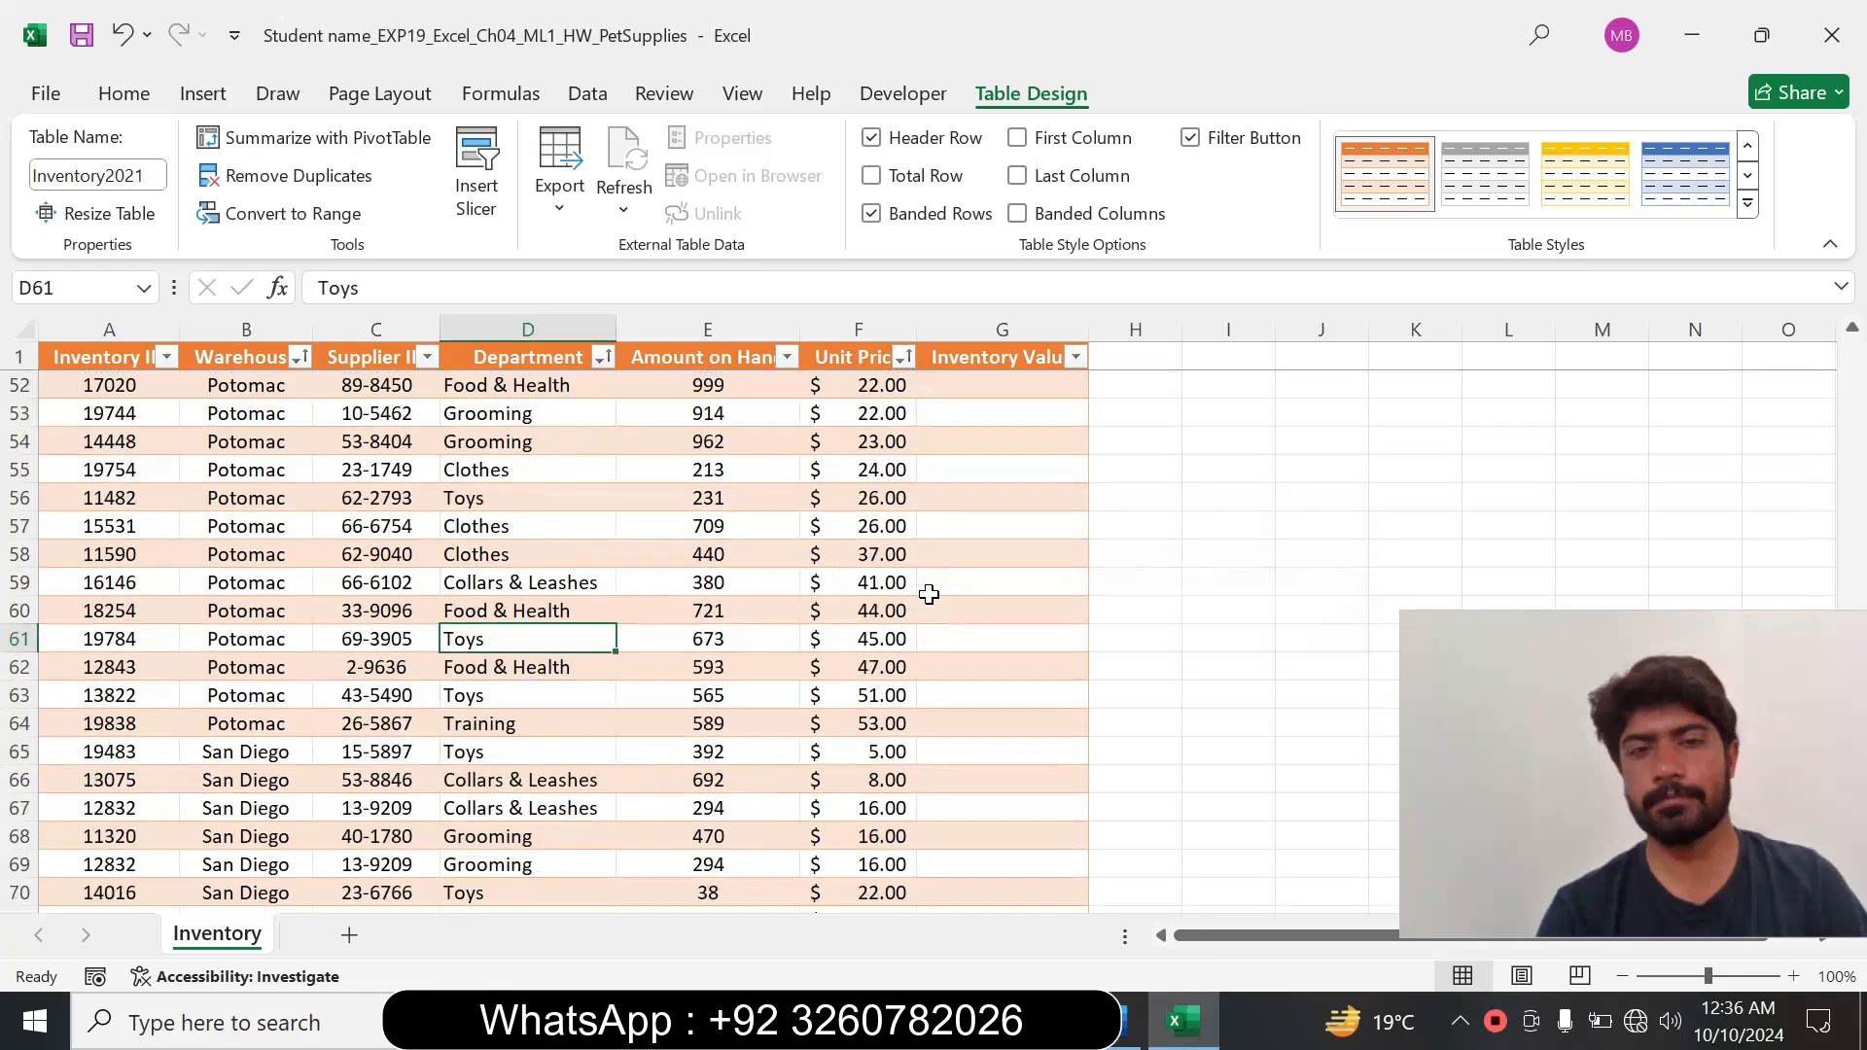
Switch to Word and reset the step 6 instruction to 9 pt text with no highlight colour.
{"action": "left_click", "coordinate": [1126, 1021]}
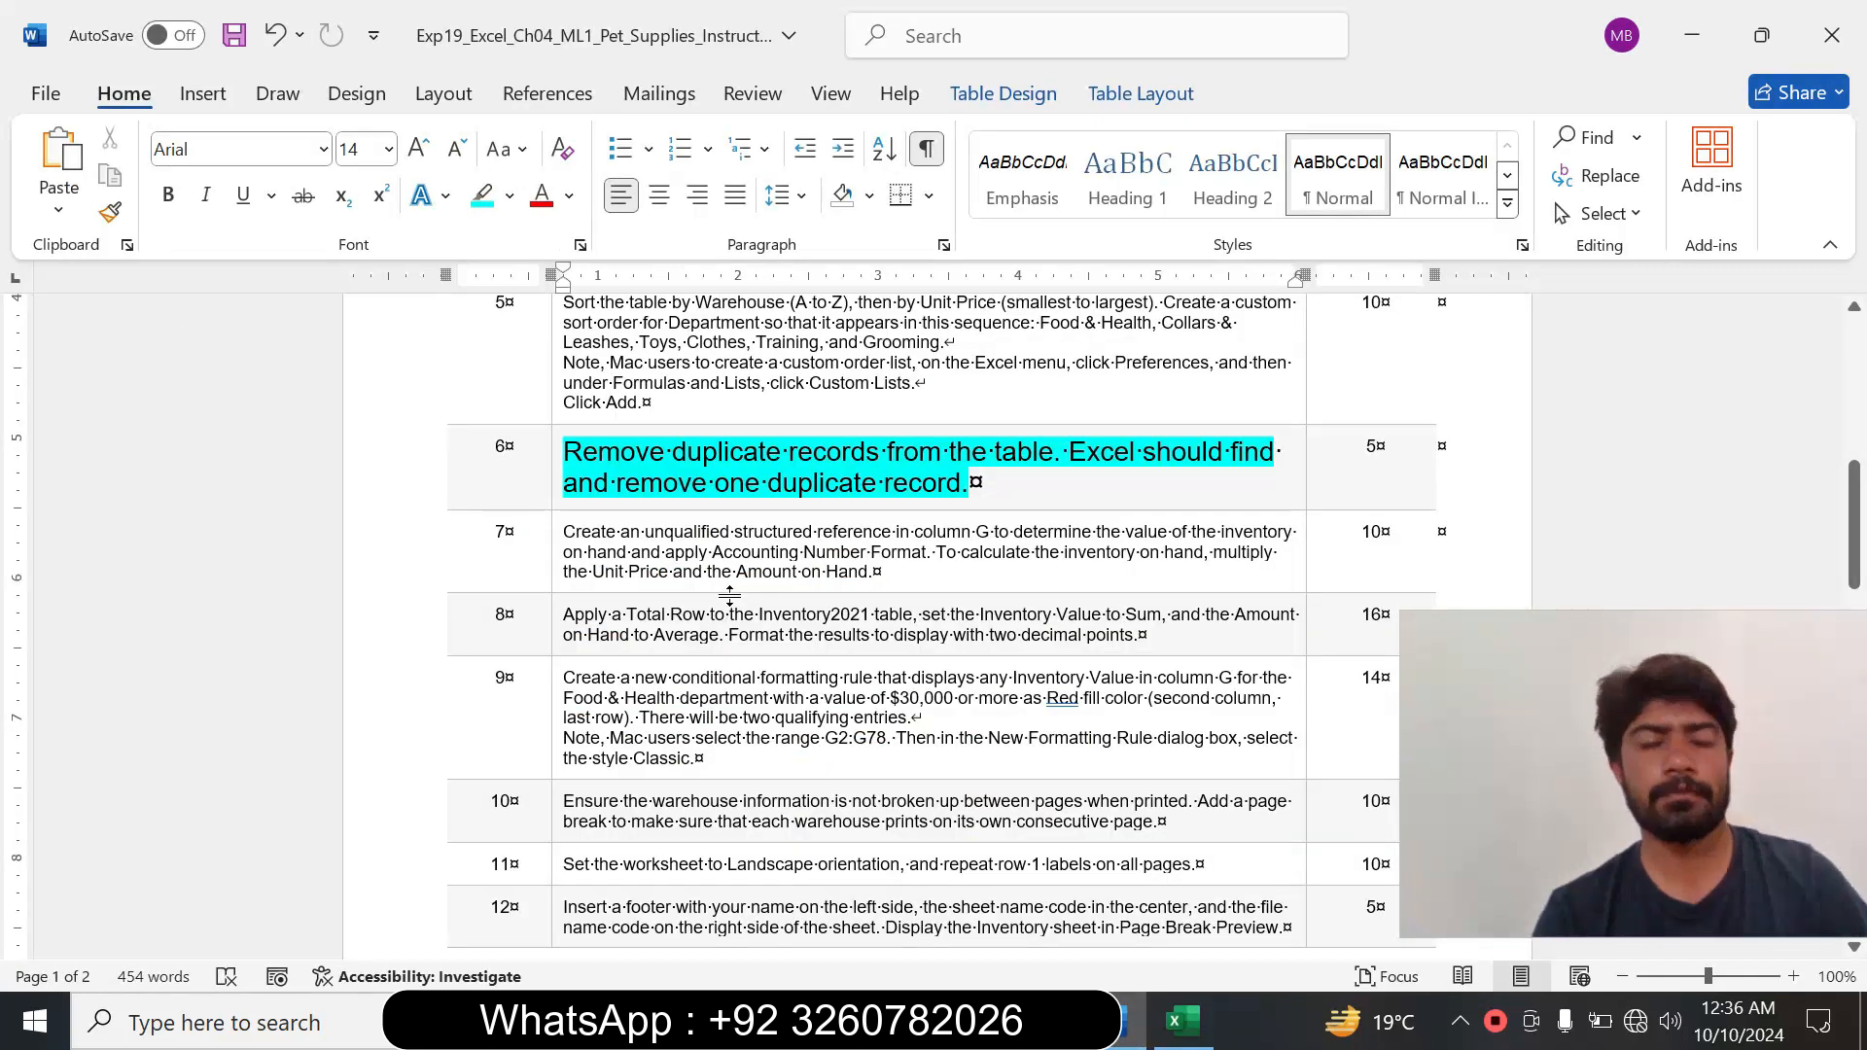
{"action": "left_click", "coordinate": [557, 489]}
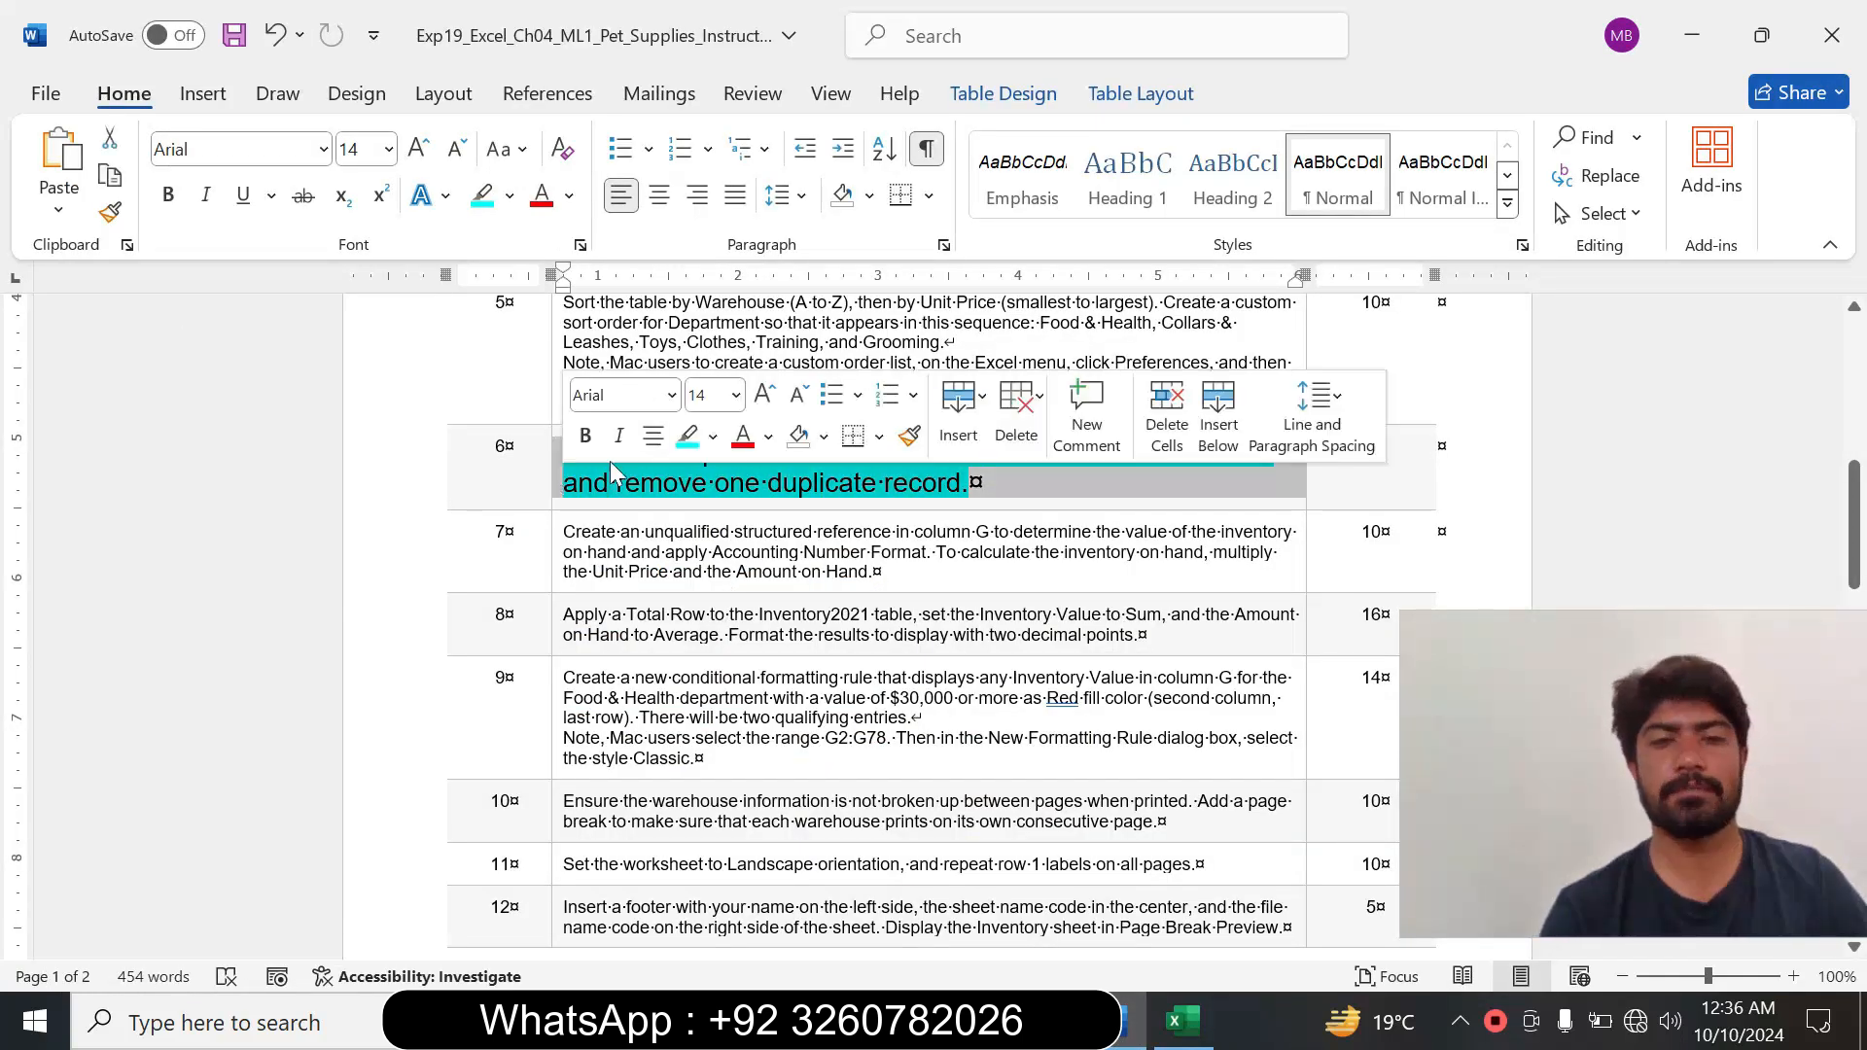
{"action": "left_click", "coordinate": [737, 406]}
{"action": "left_click", "coordinate": [715, 459]}
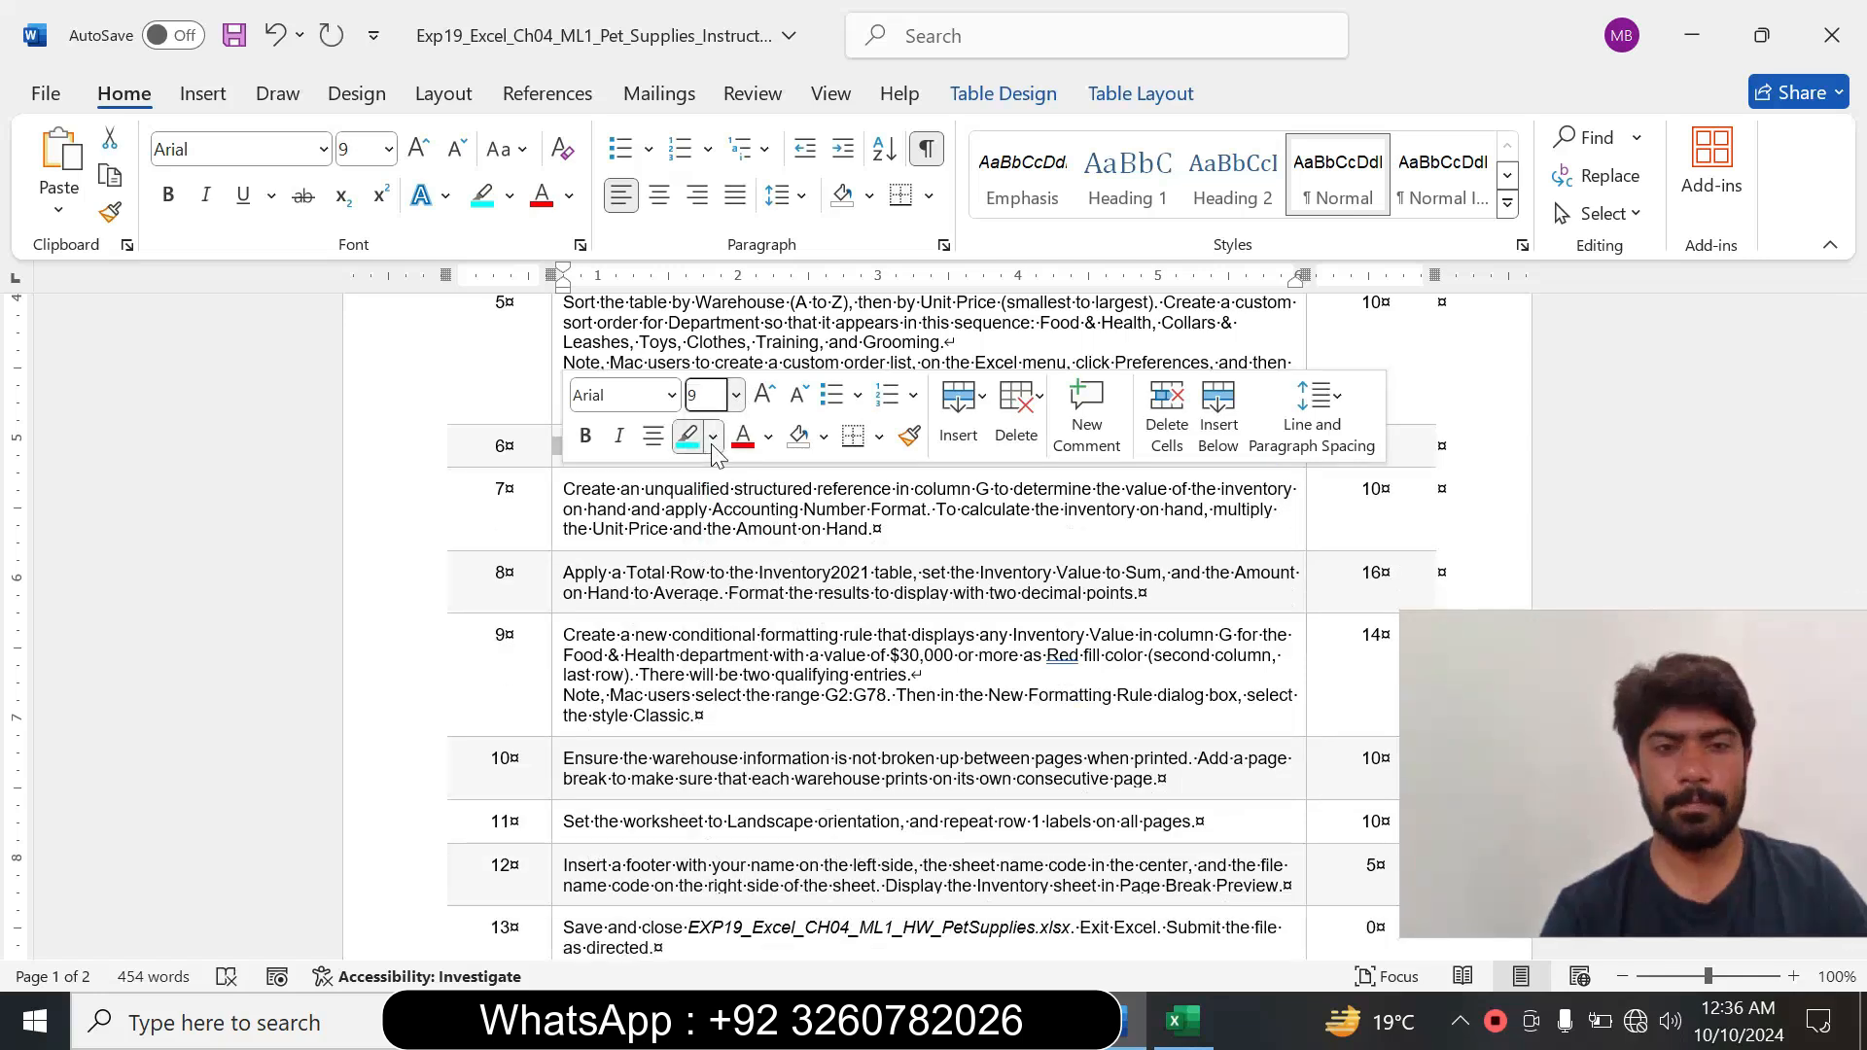
{"action": "left_click", "coordinate": [715, 453]}
{"action": "left_click", "coordinate": [749, 667]}
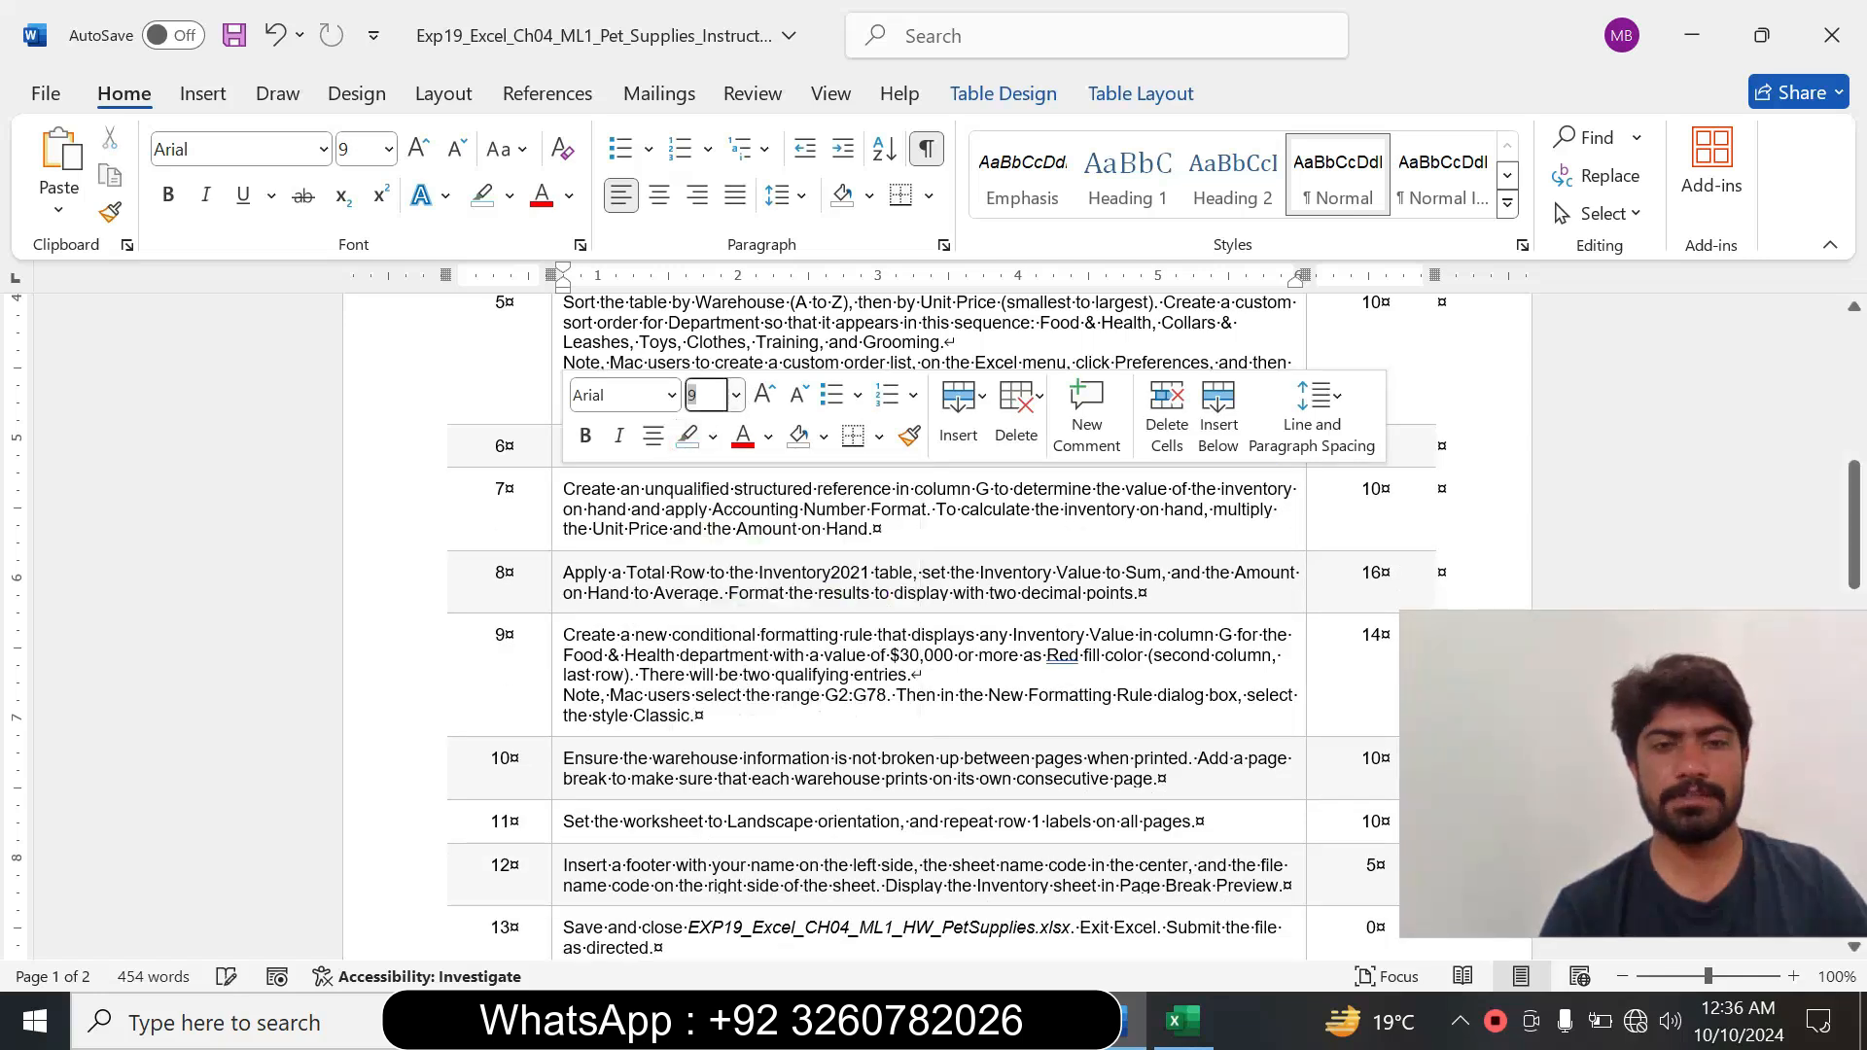
Enlarge the step 7 instruction about the unqualified structured reference to 14 pt and highlight it in turquoise.
{"action": "left_click", "coordinate": [552, 533]}
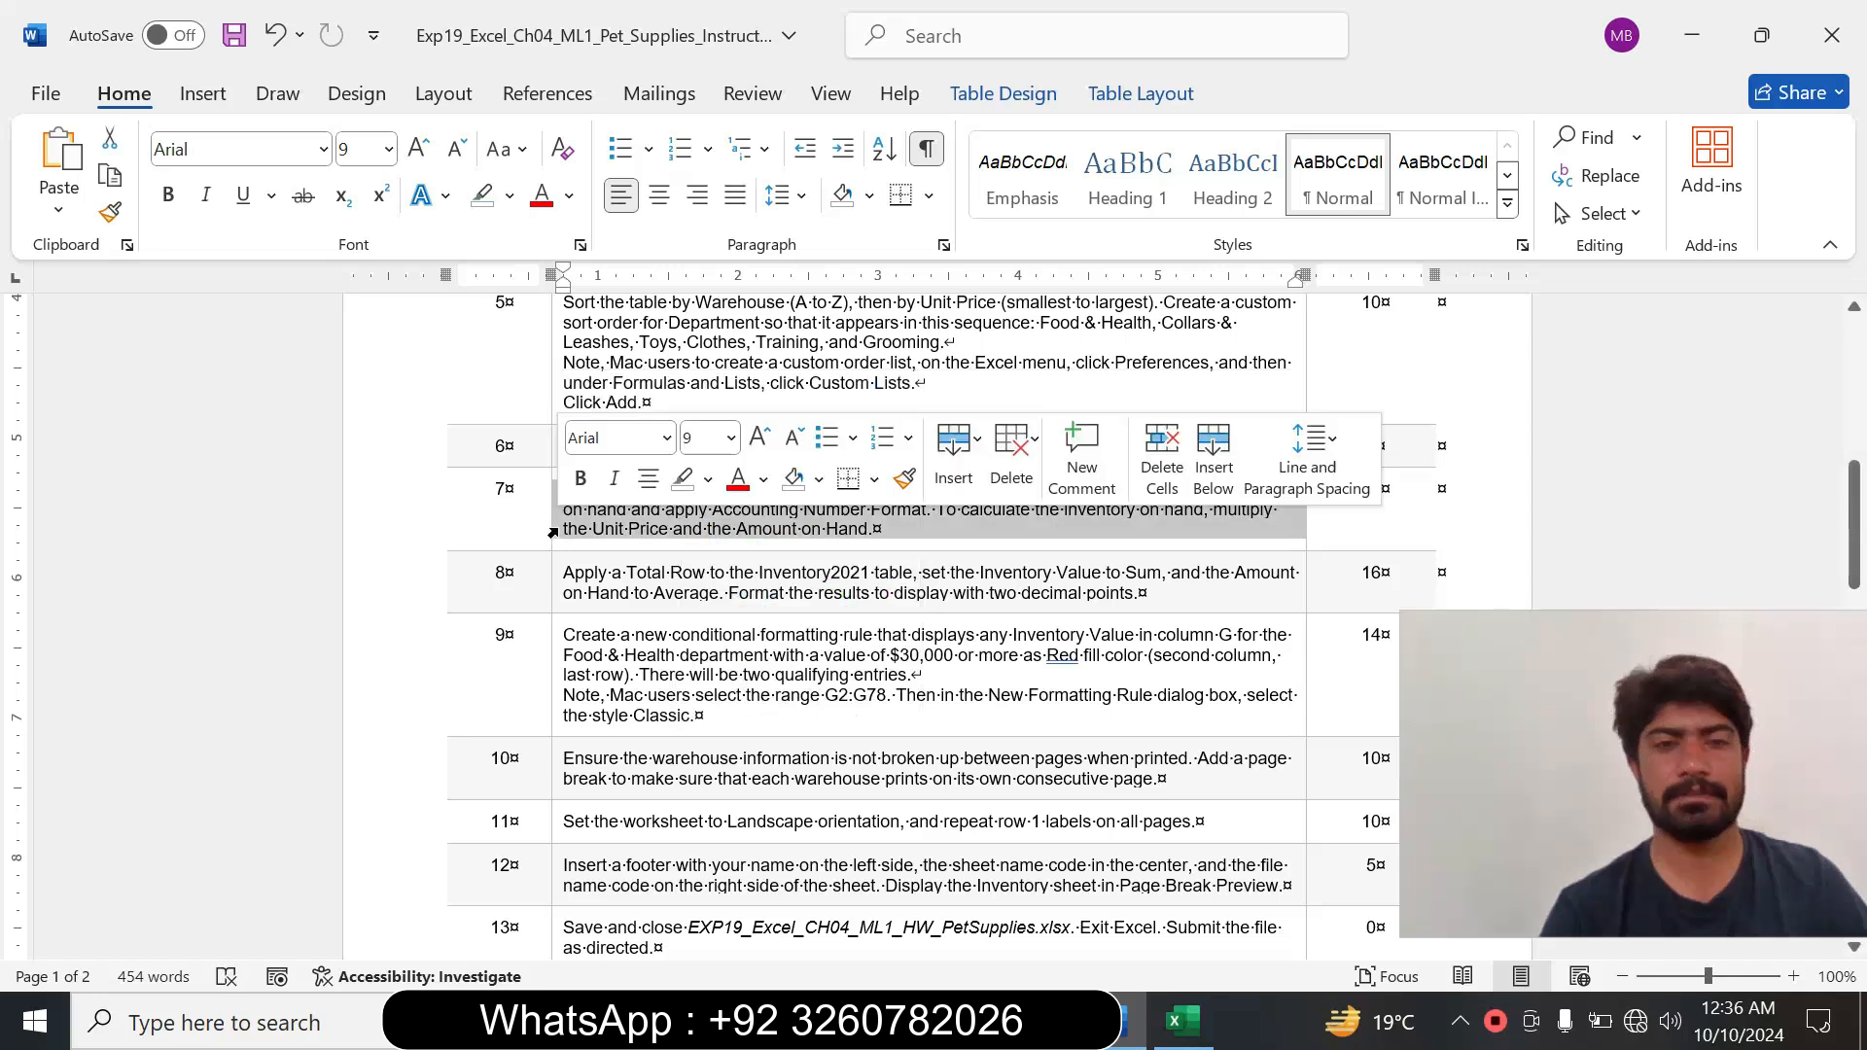
{"action": "left_click", "coordinate": [730, 438]}
{"action": "left_click", "coordinate": [707, 656]}
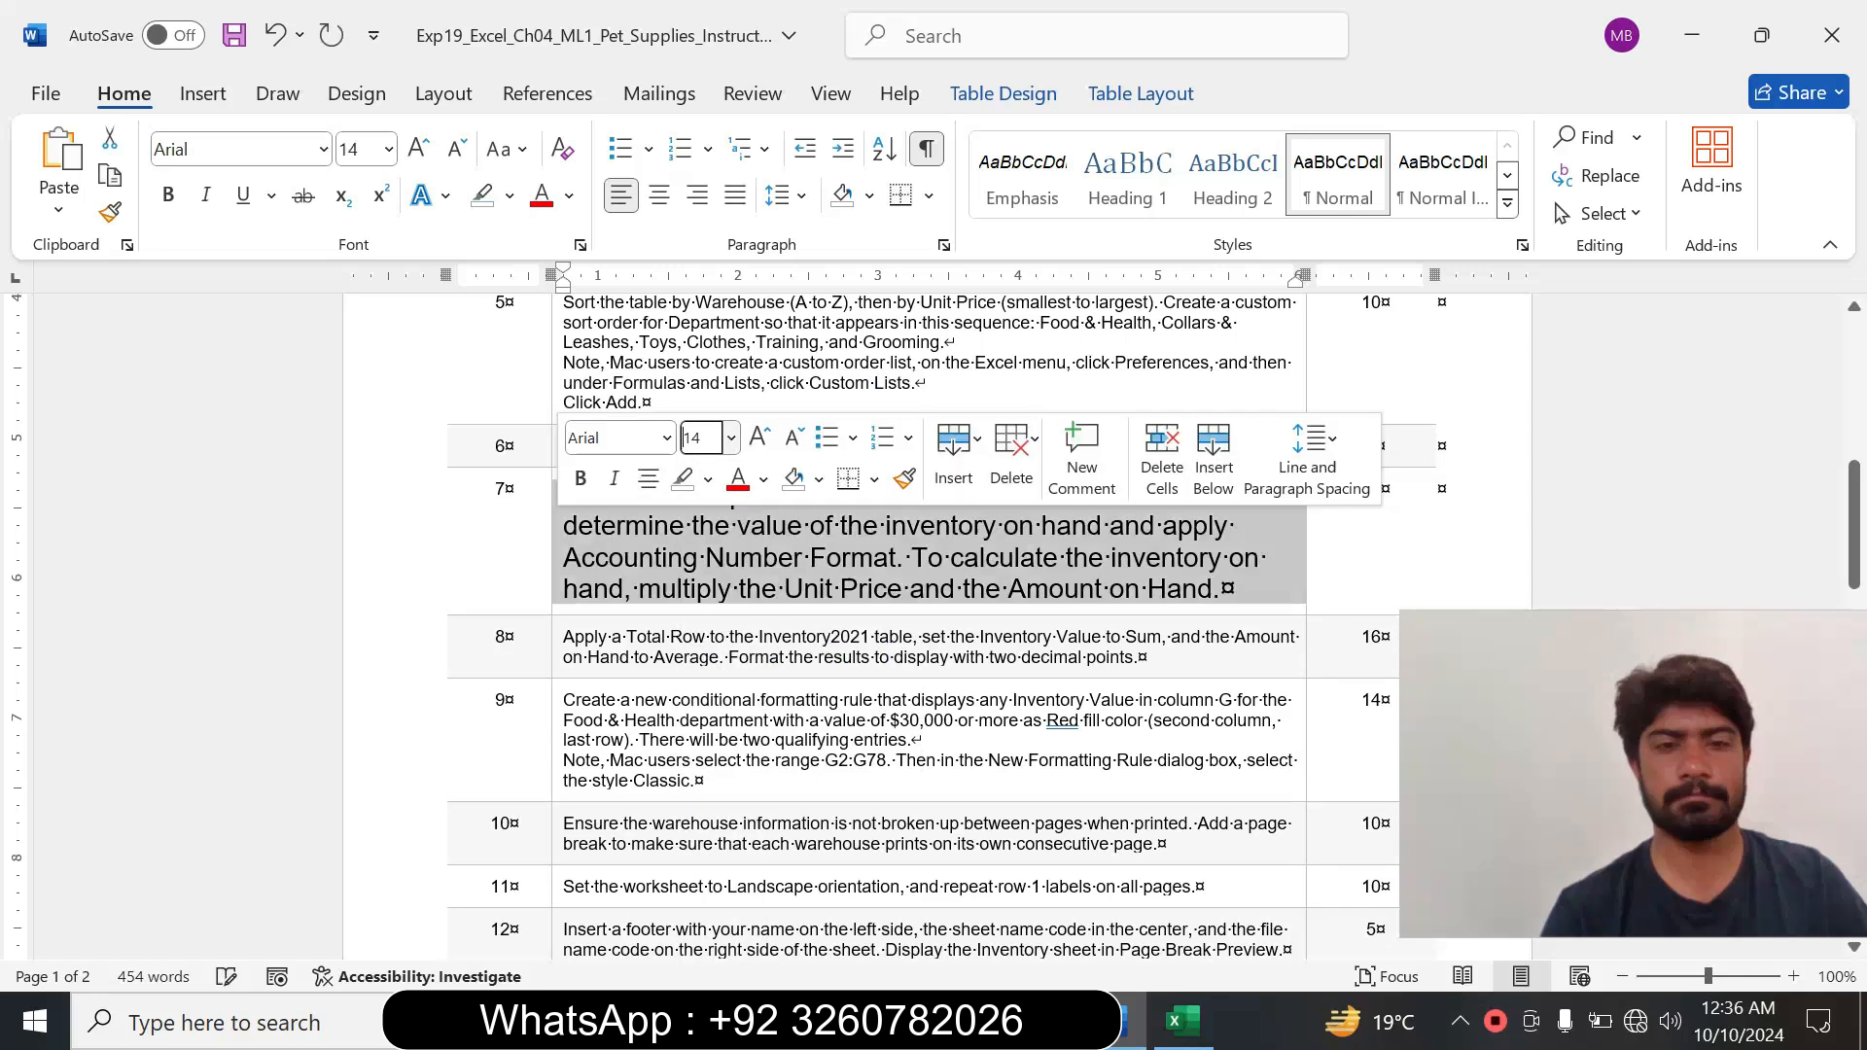
{"action": "left_click", "coordinate": [714, 483]}
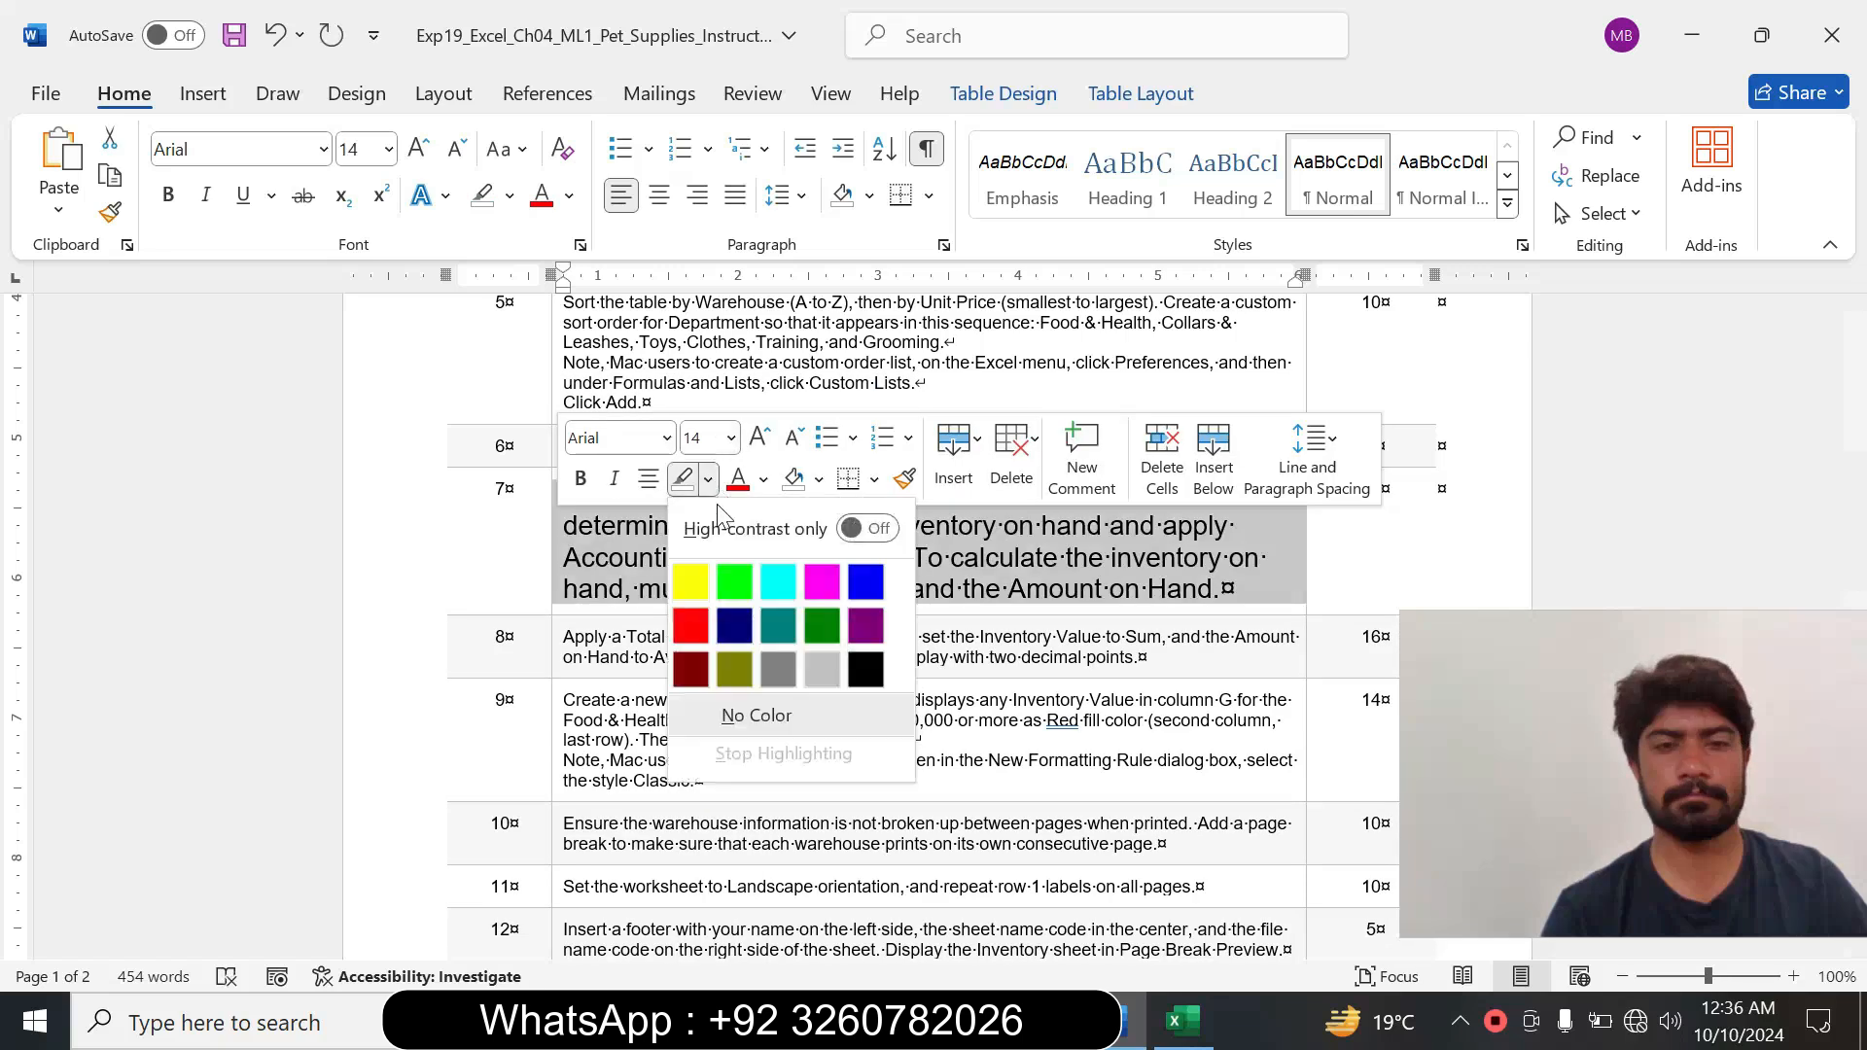
{"action": "left_click", "coordinate": [778, 582]}
{"action": "left_click", "coordinate": [1077, 637]}
{"action": "left_click_drag", "start_coordinate": [1854, 508], "coordinate": [1855, 529]}
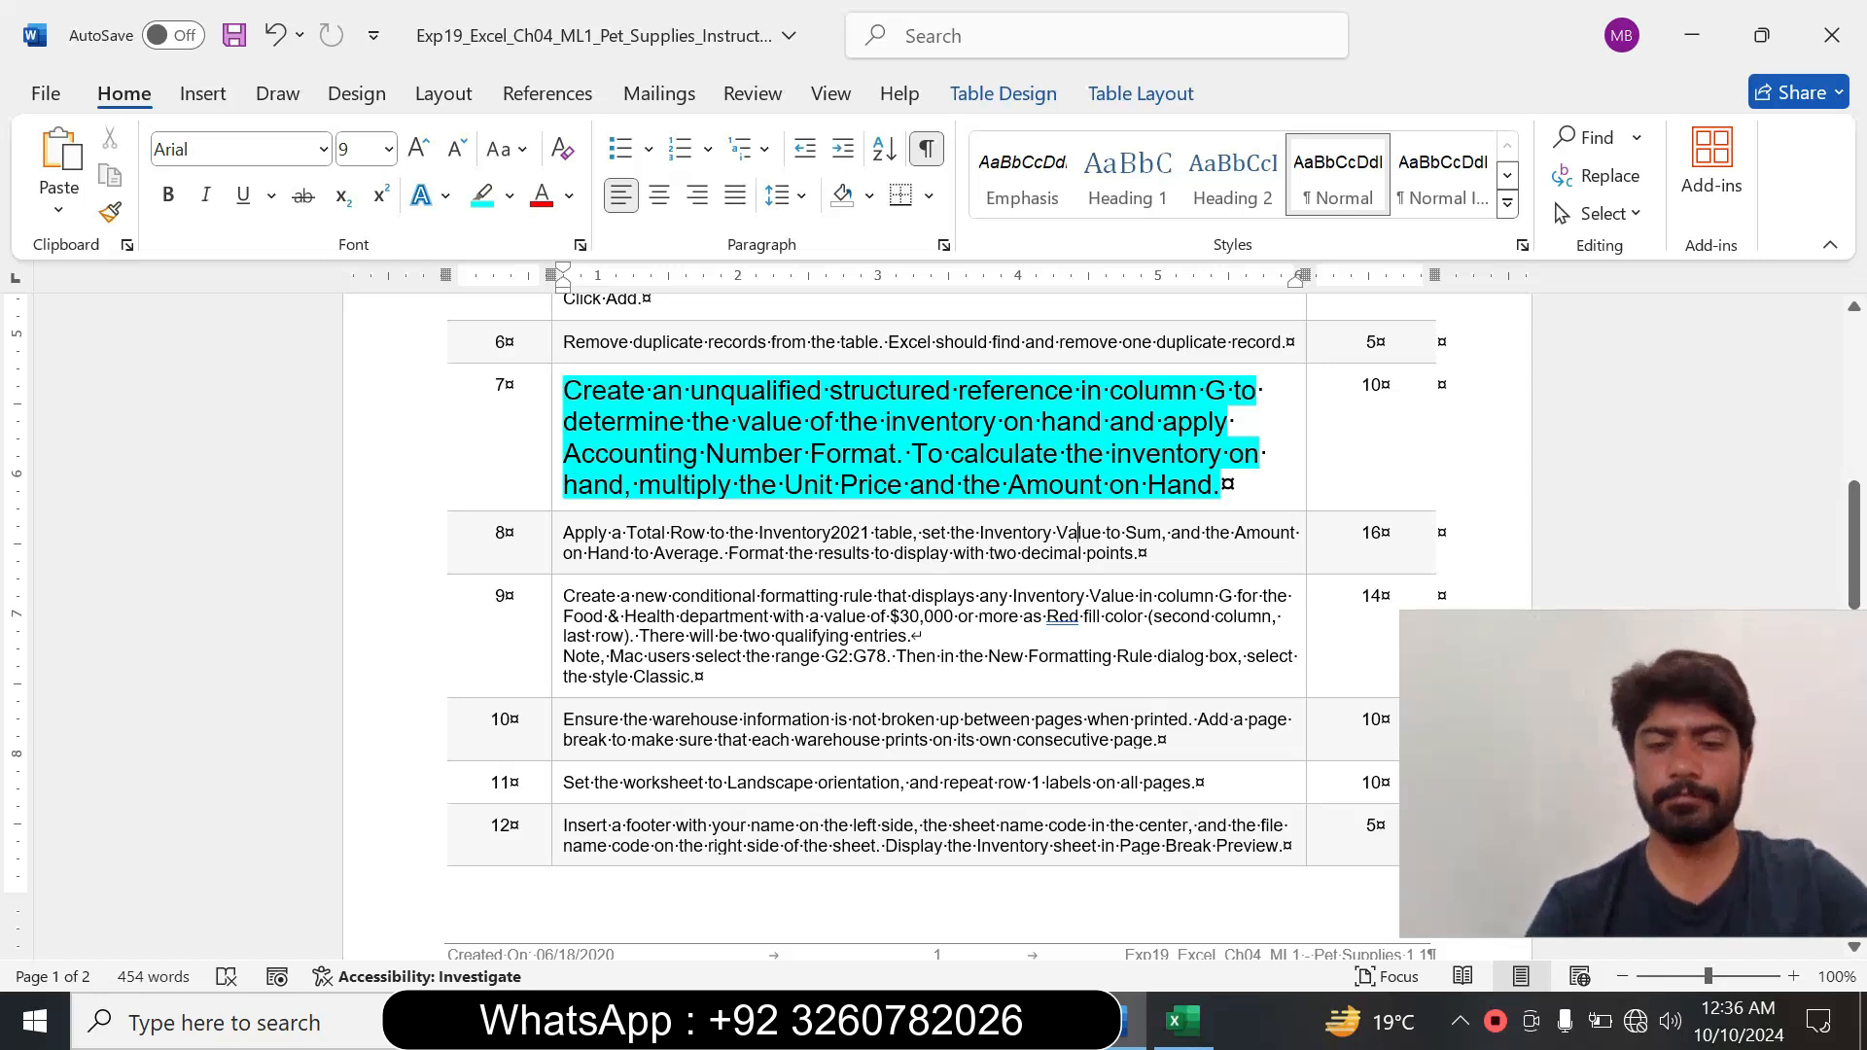
{"action": "key", "text": "alt"}
{"action": "left_click", "coordinate": [1140, 553]}
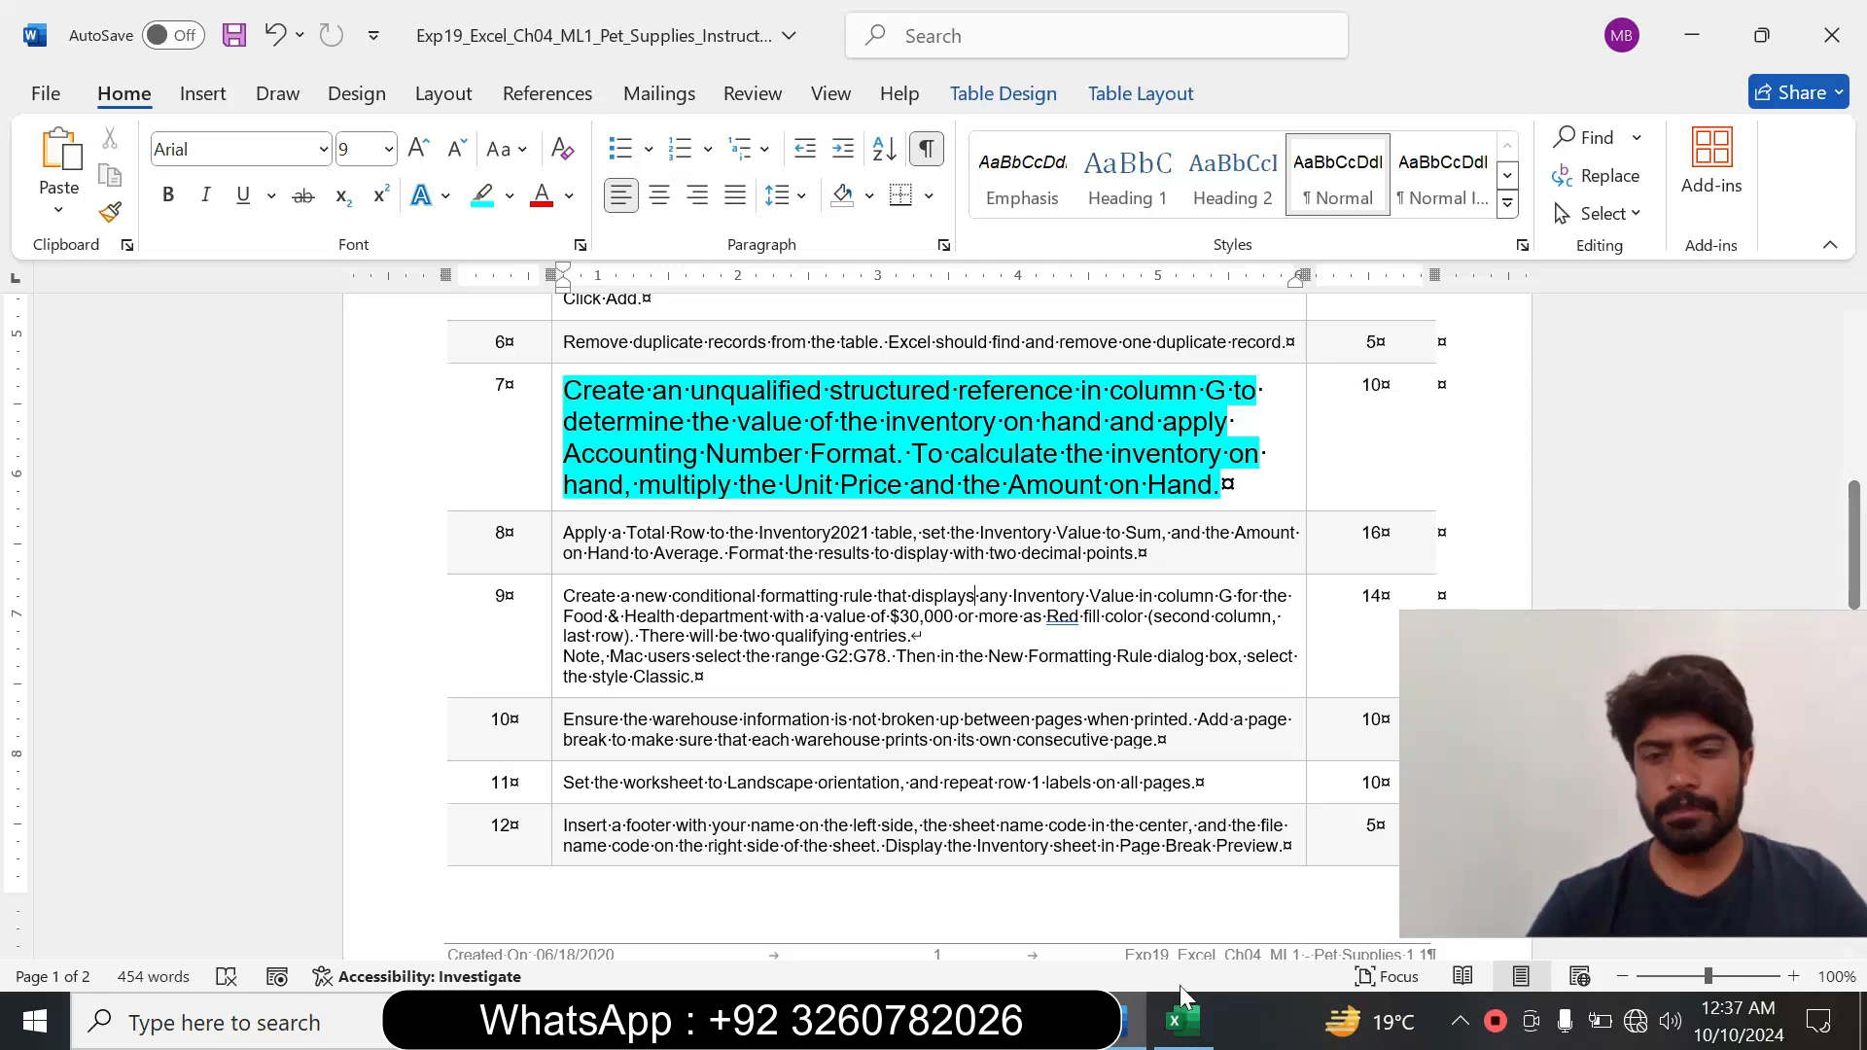
Switch to Excel and build the formula =[@[Unit Price]]*[@[Amount on Hand]] in Inventory Value cell G52.
{"action": "left_click", "coordinate": [1182, 1021]}
{"action": "left_click", "coordinate": [934, 386]}
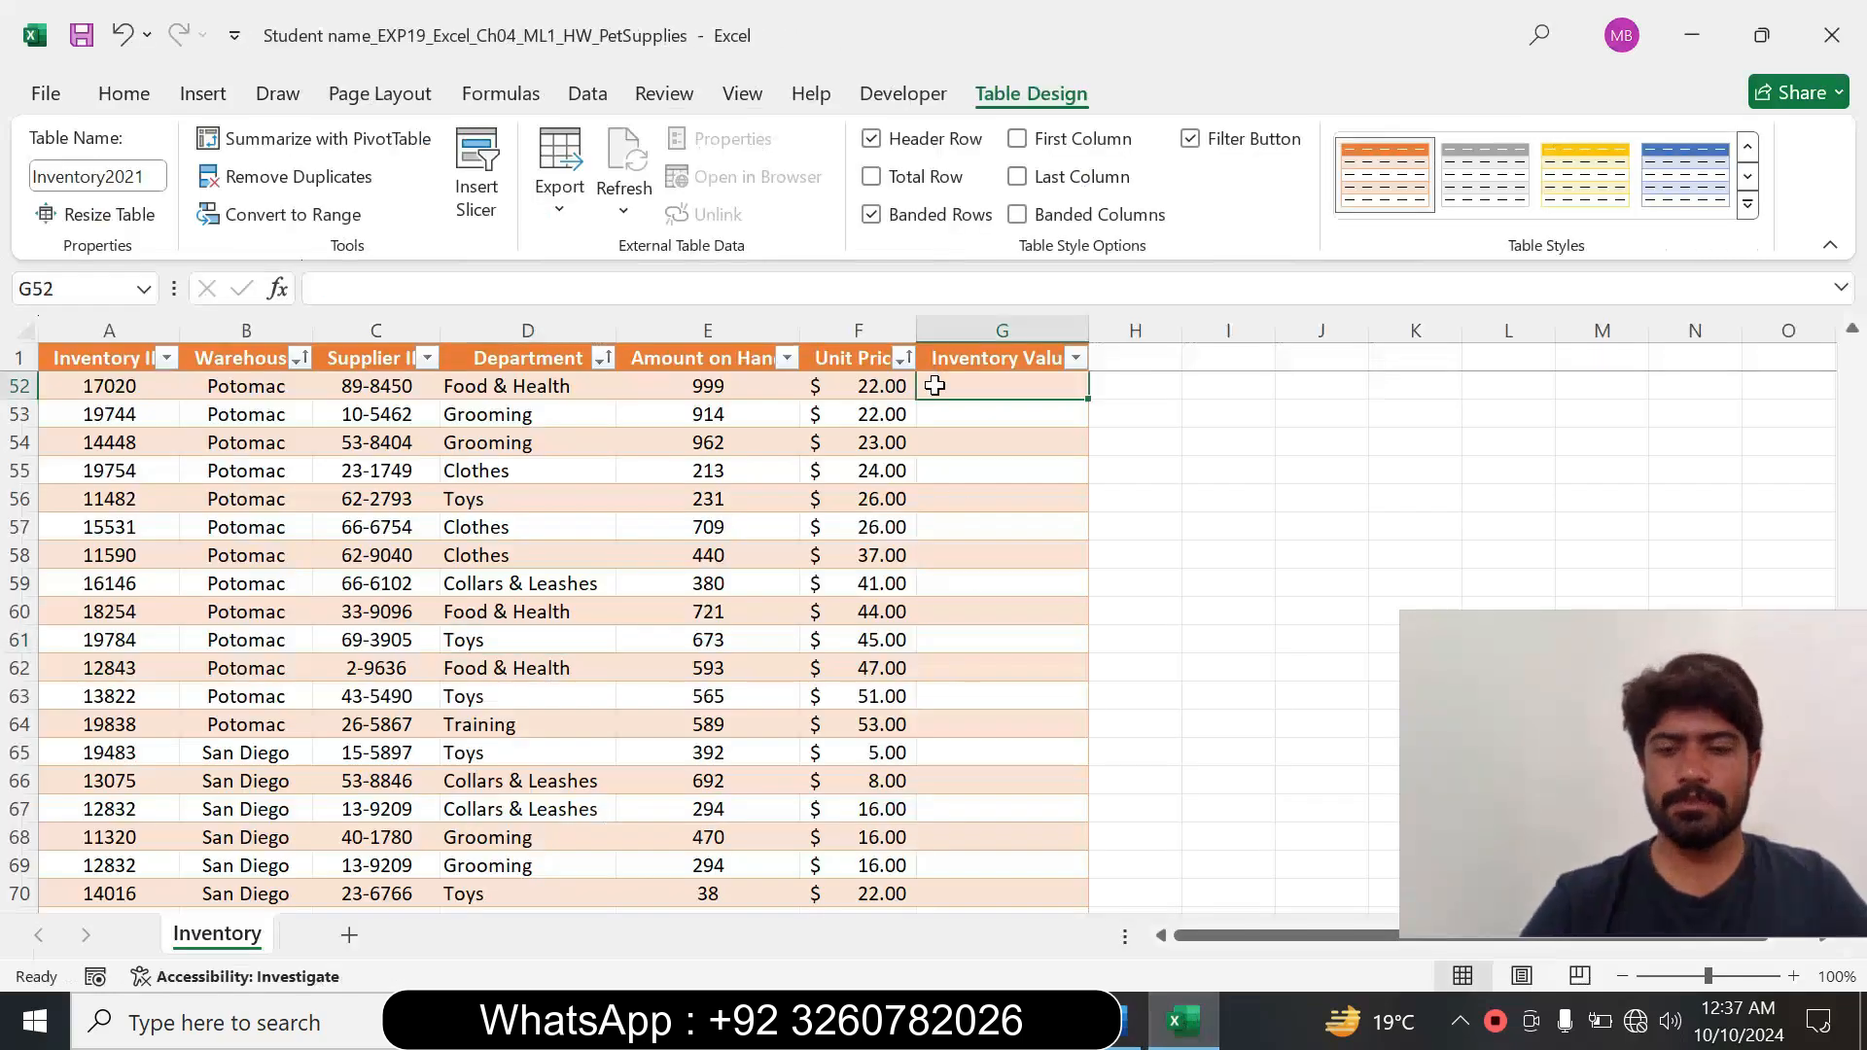
{"action": "type", "text": "="}
{"action": "left_click", "coordinate": [854, 391]}
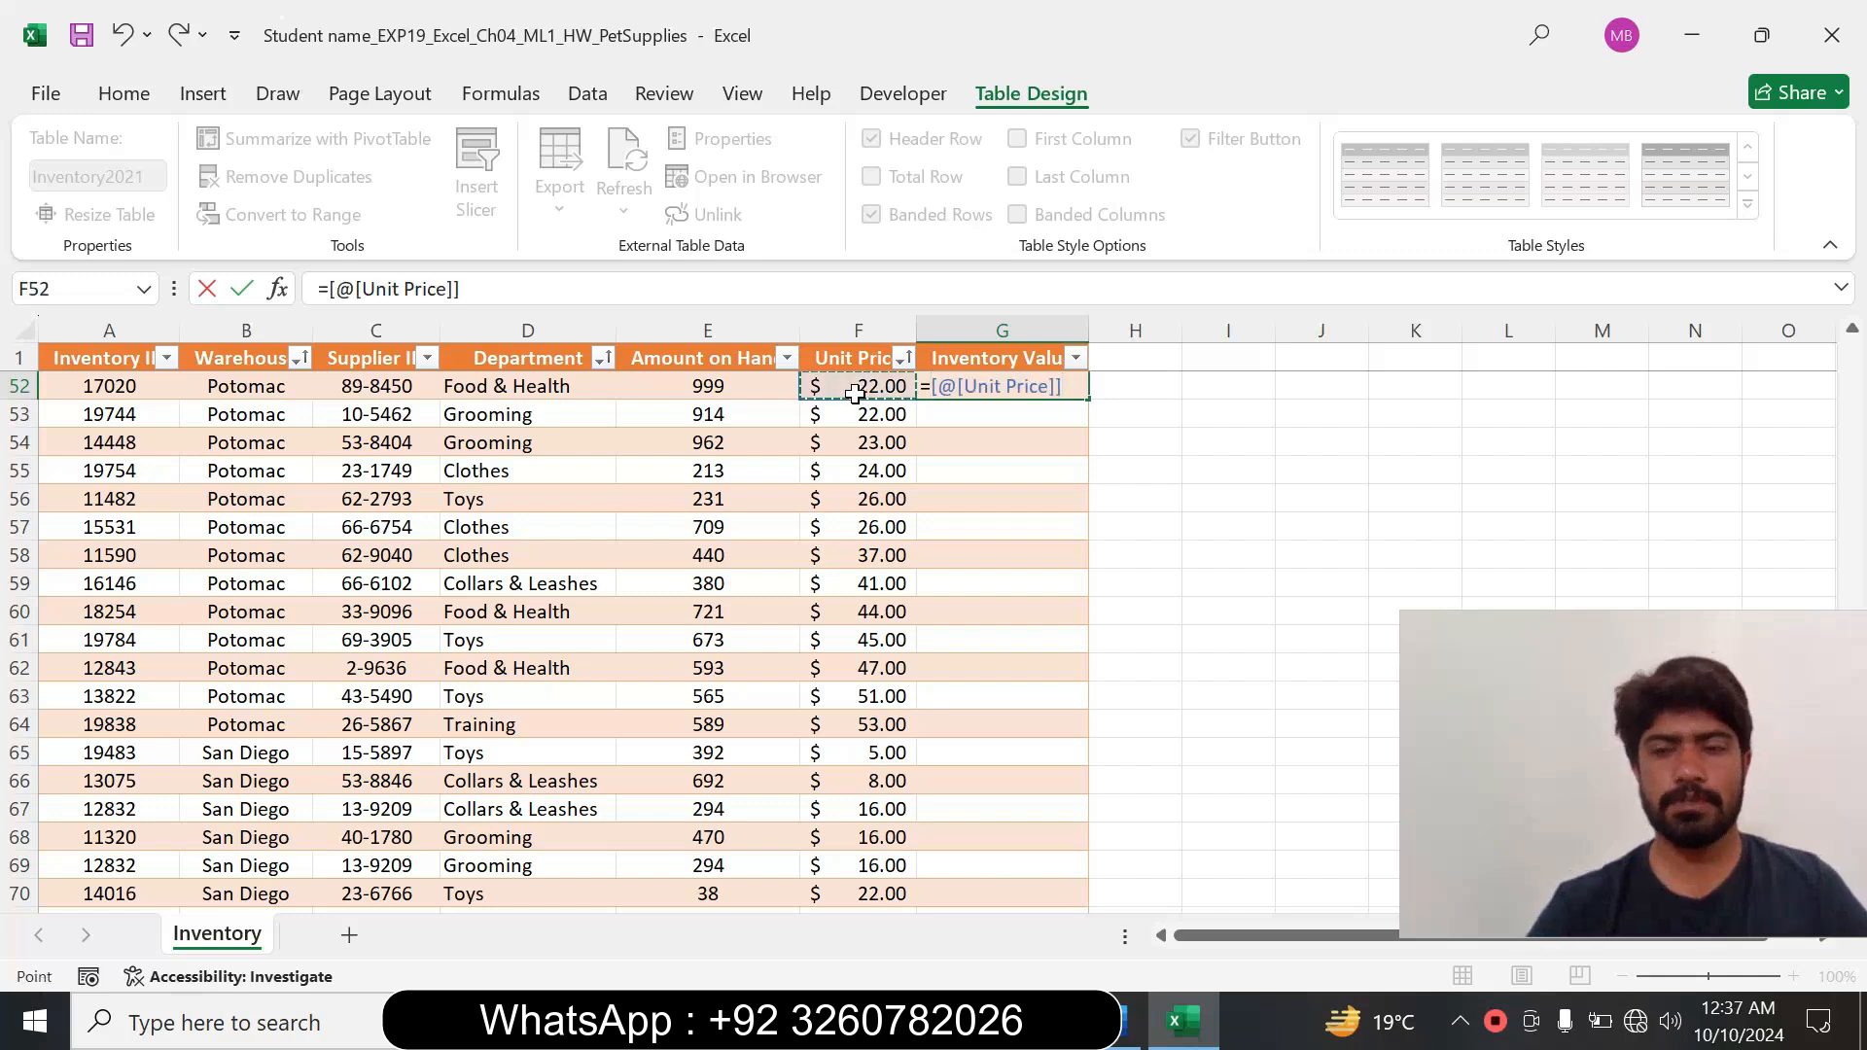
{"action": "type", "text": "*"}
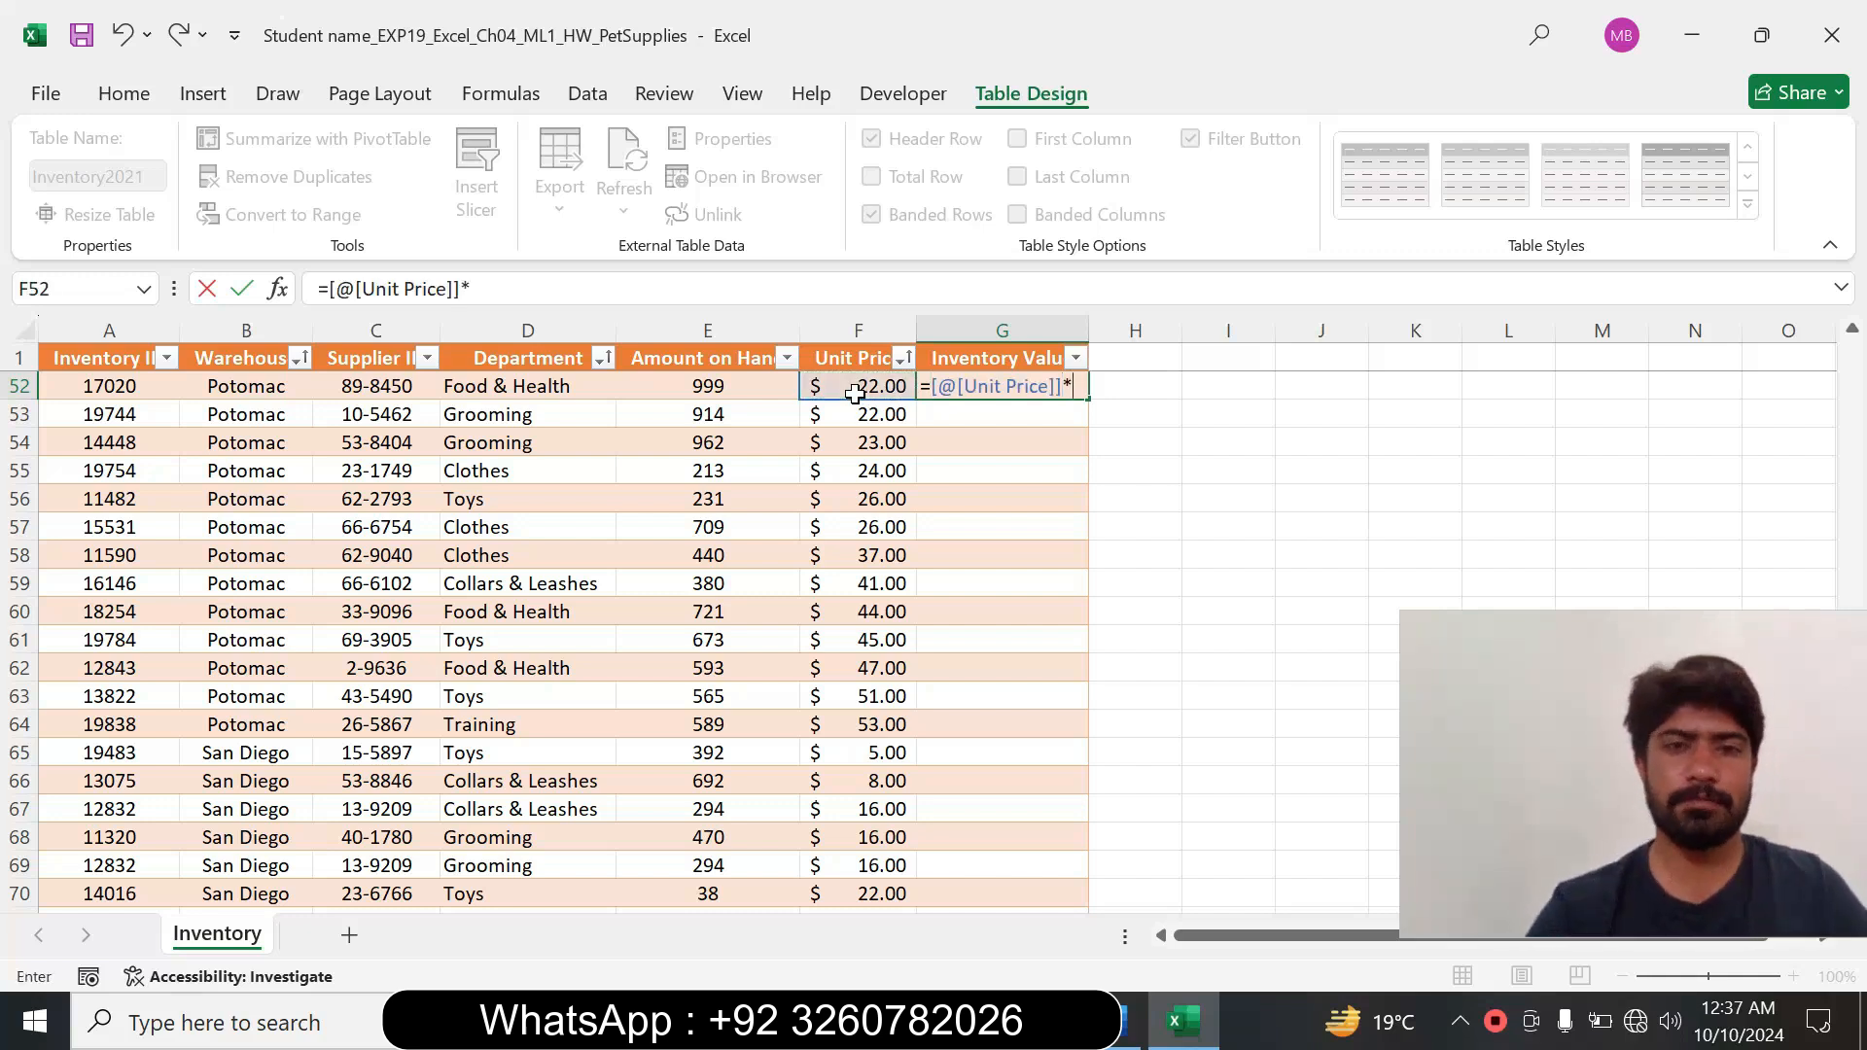
{"action": "left_click", "coordinate": [727, 384]}
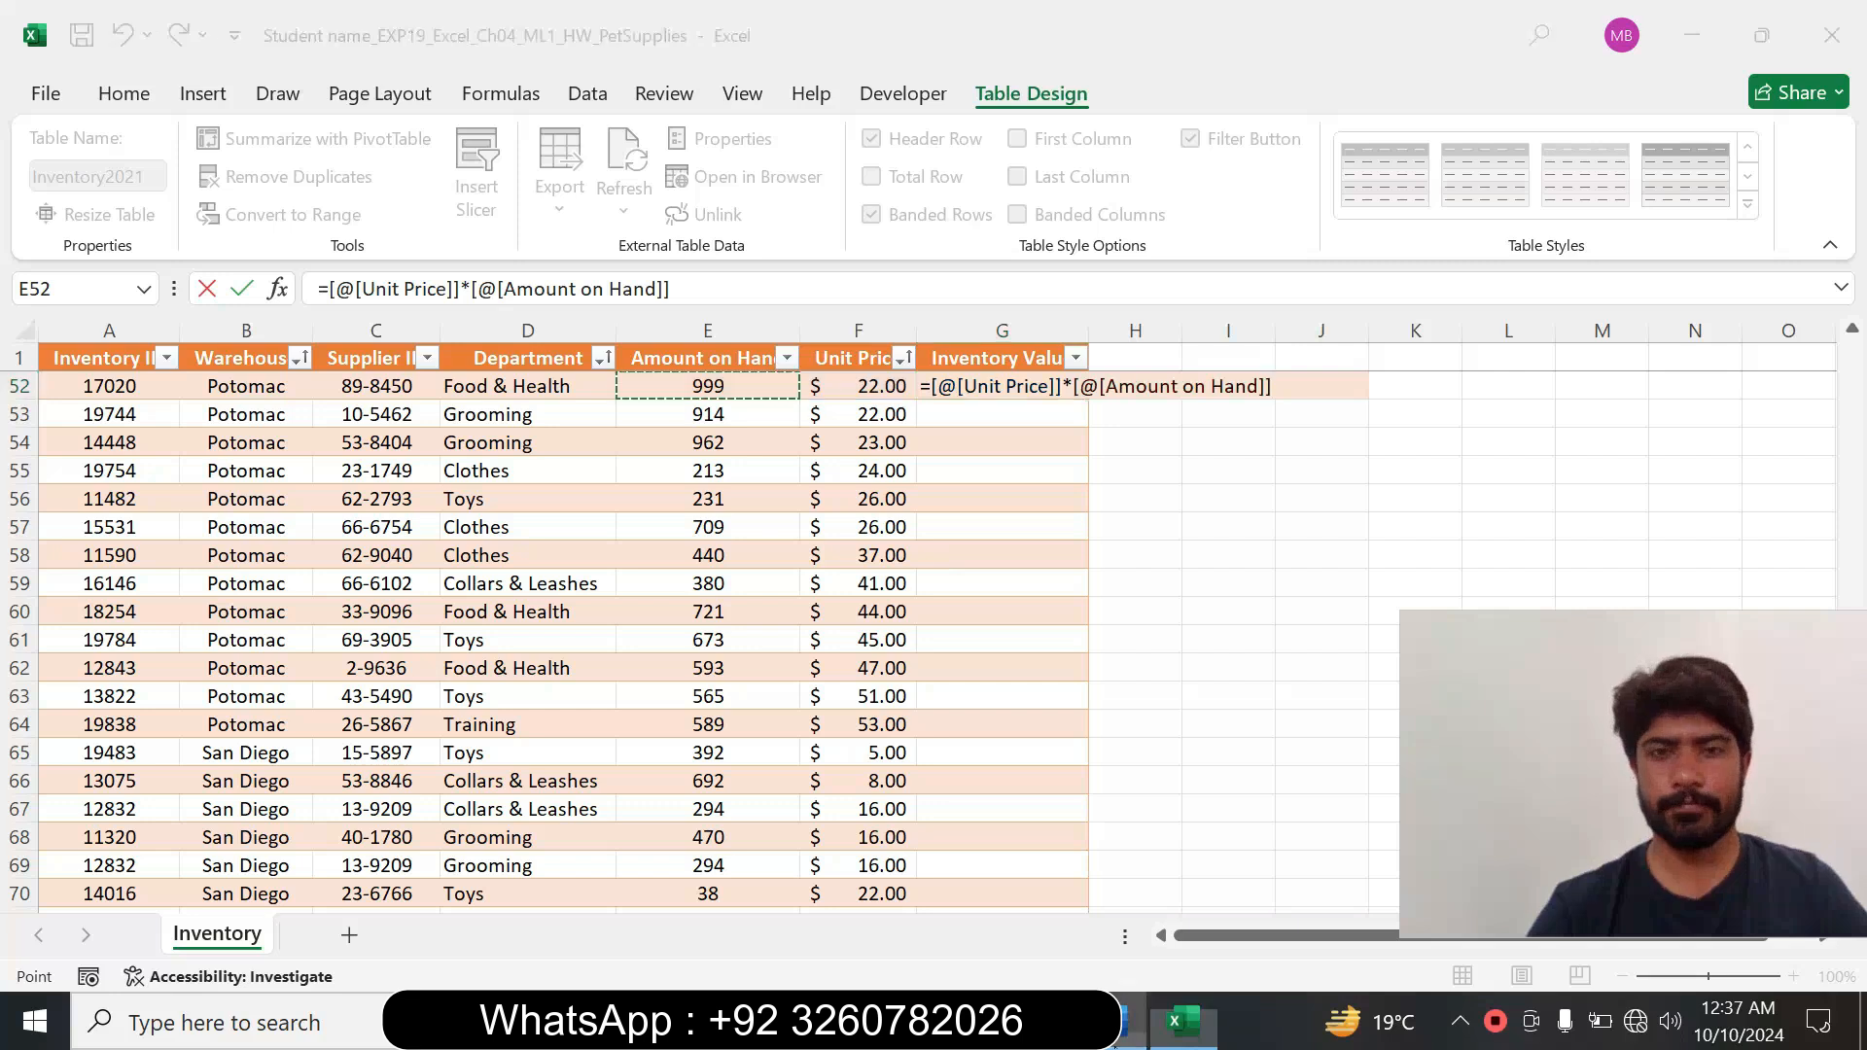
Recheck the multiplication wording of step 7 in Word, then return to Excel and commit the Inventory Value formula.
{"action": "right_click", "coordinate": [1131, 1021]}
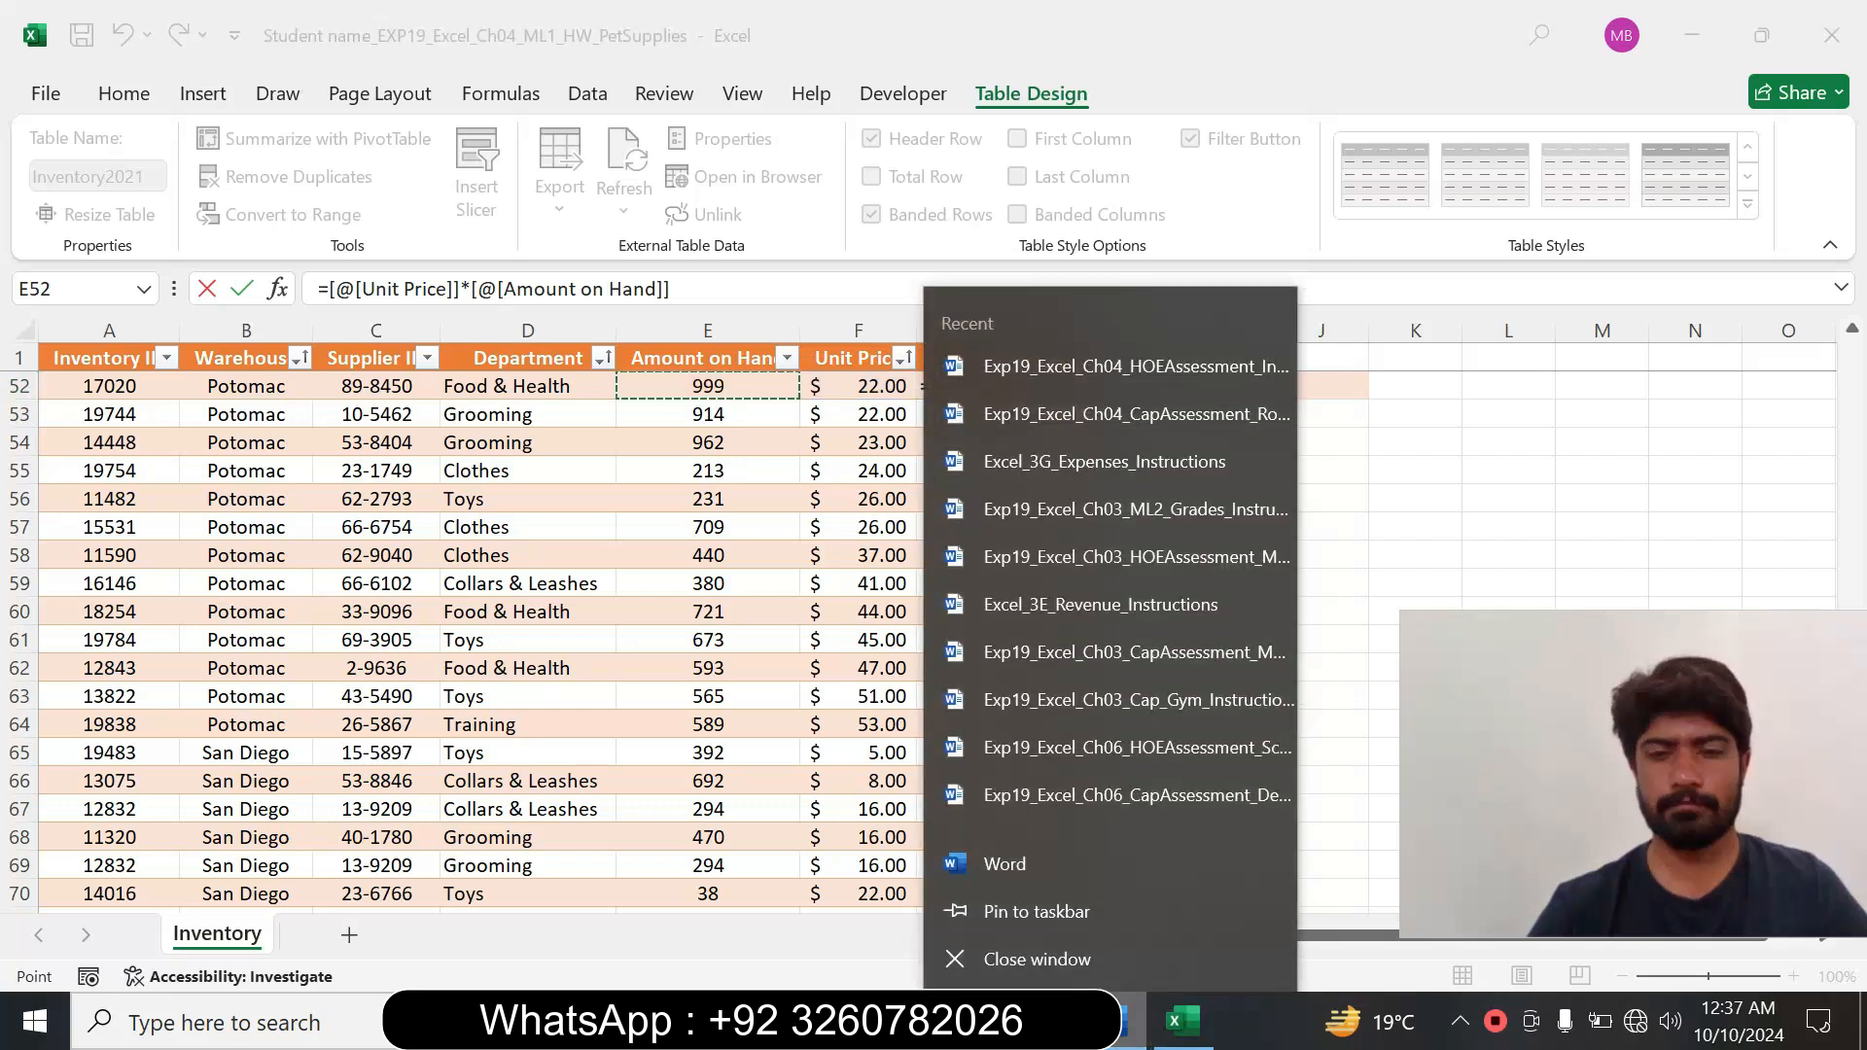
{"action": "left_click", "coordinate": [1123, 1038]}
{"action": "left_click", "coordinate": [1121, 1041]}
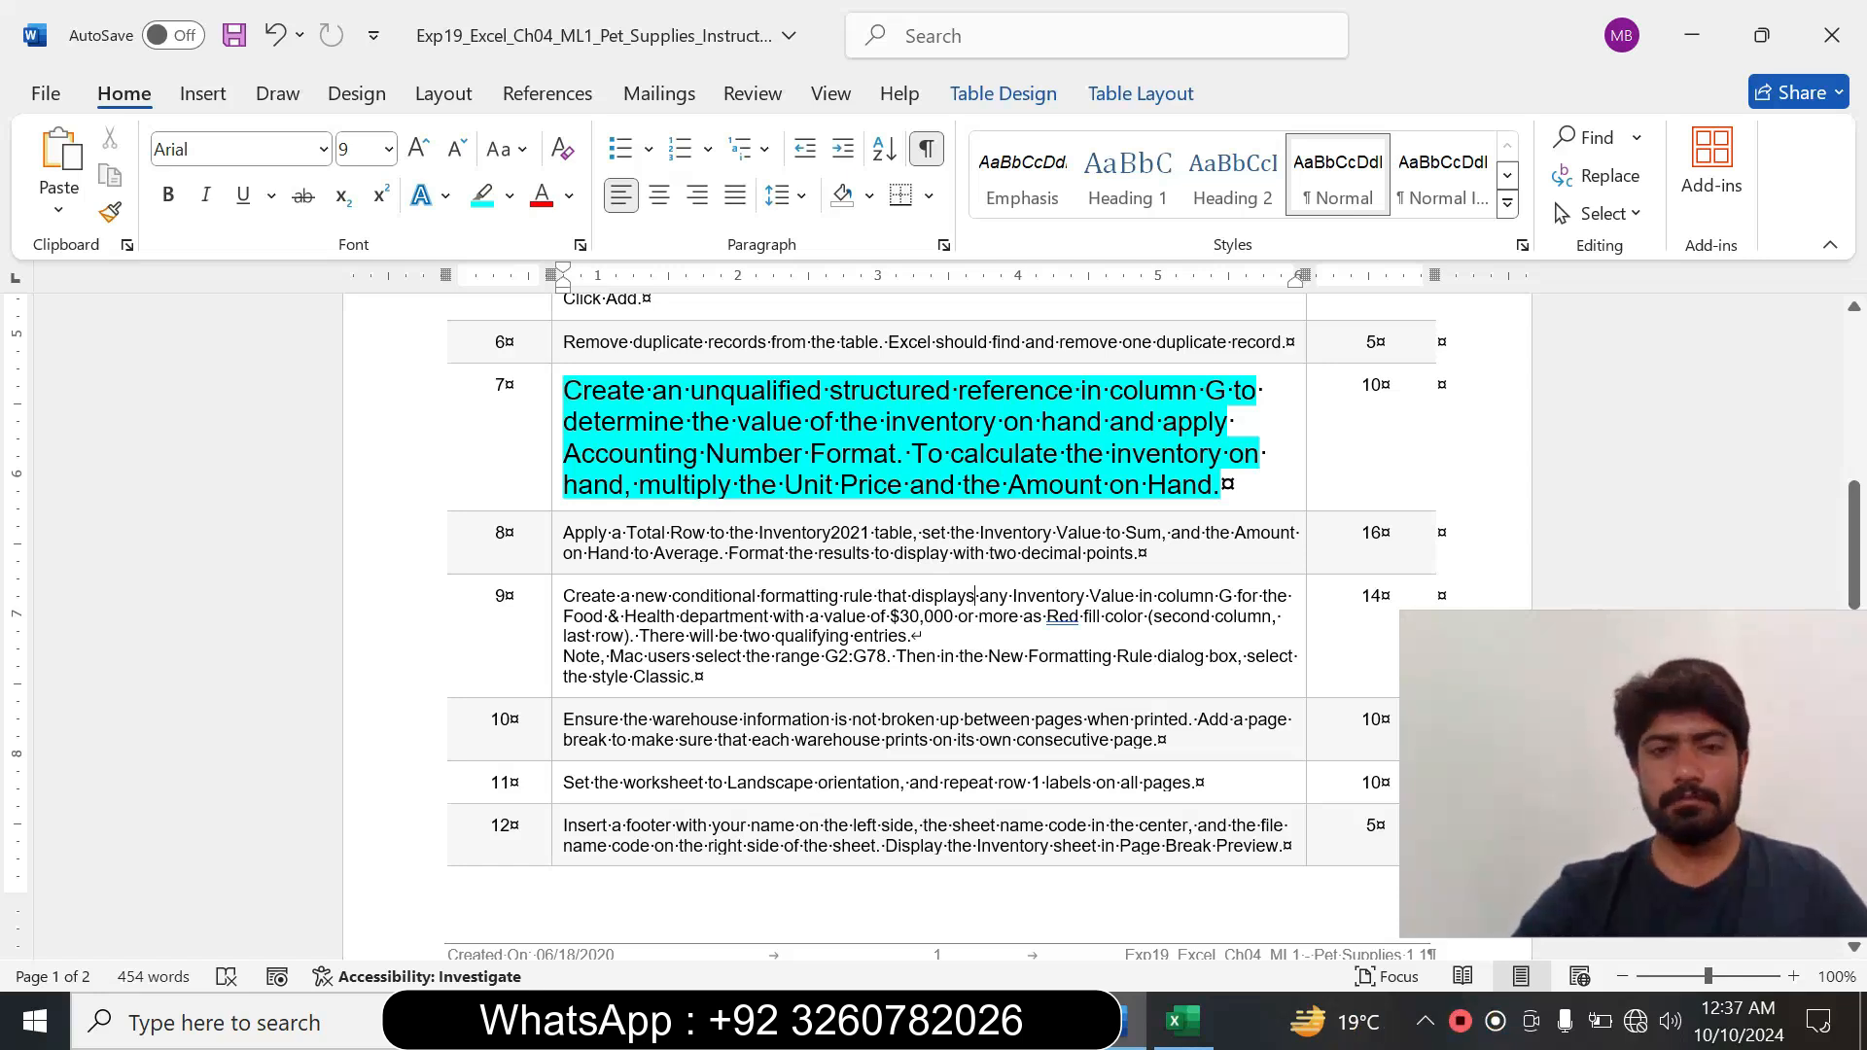
{"action": "left_click_drag", "start_coordinate": [738, 485], "coordinate": [1010, 484]}
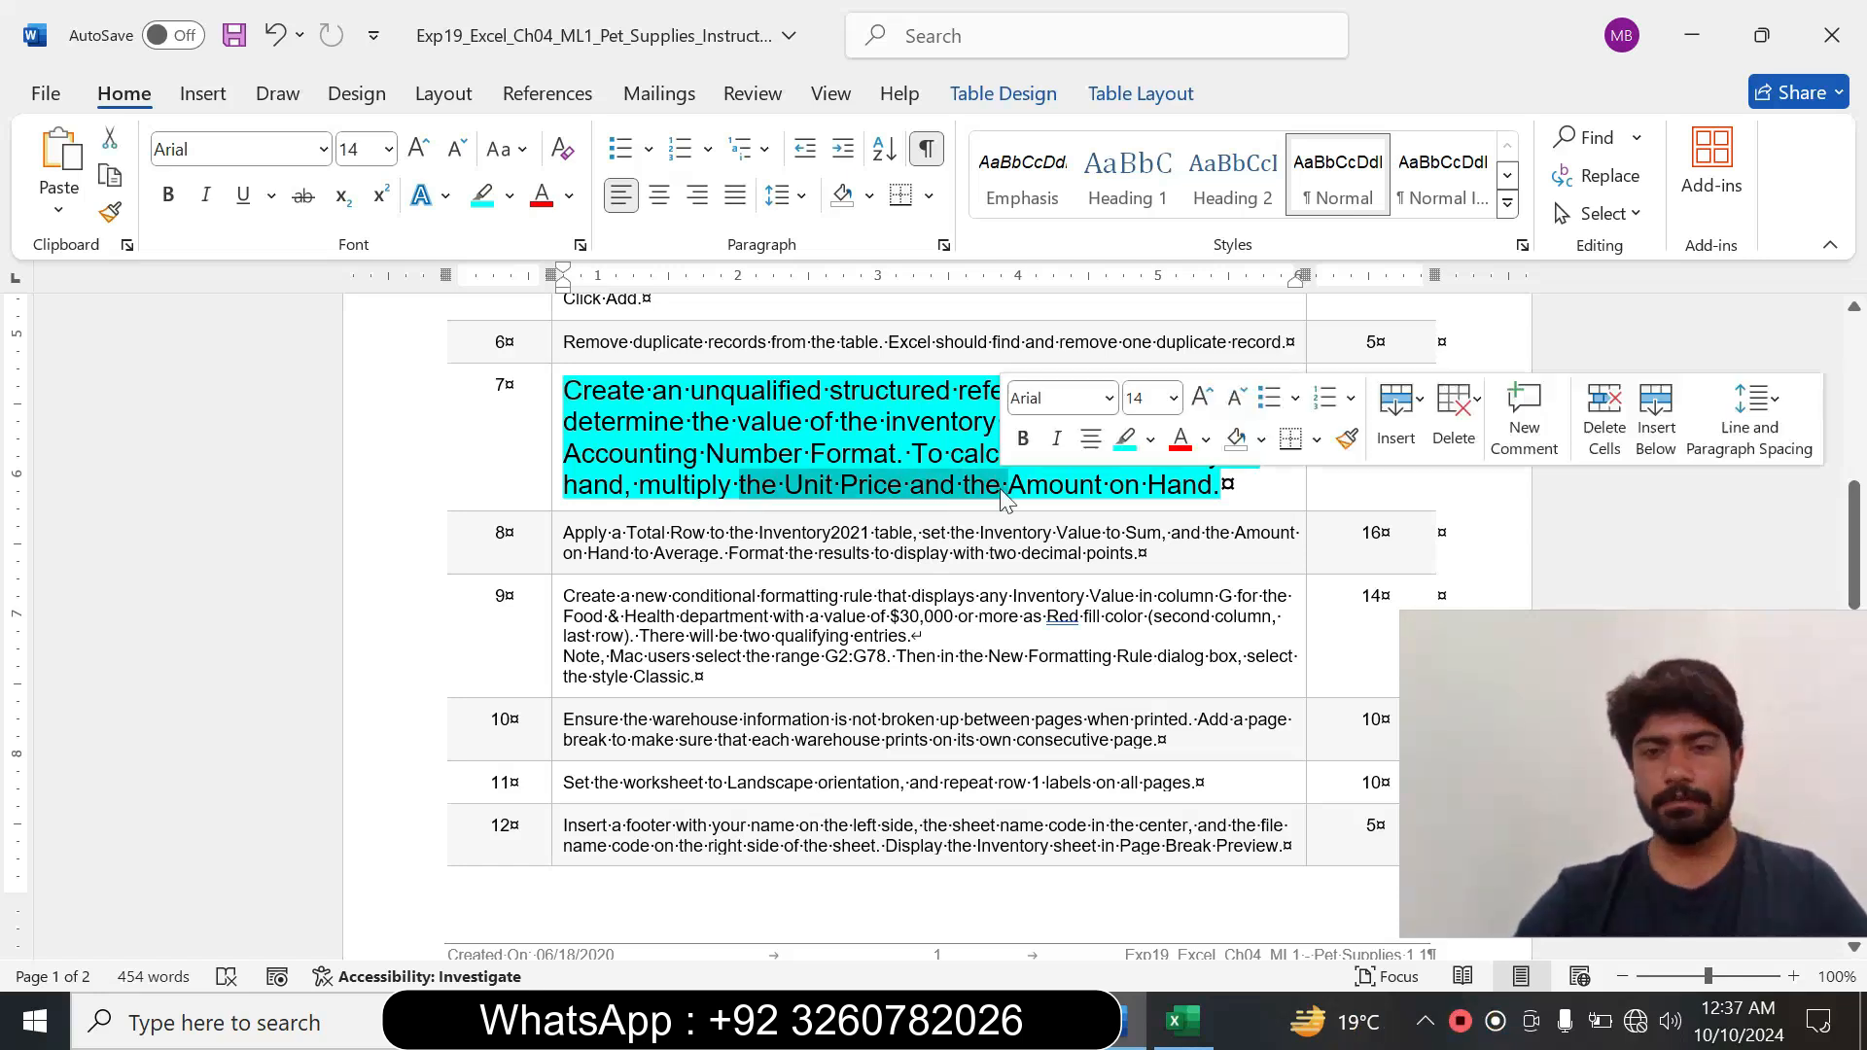
{"action": "left_click", "coordinate": [1182, 1022]}
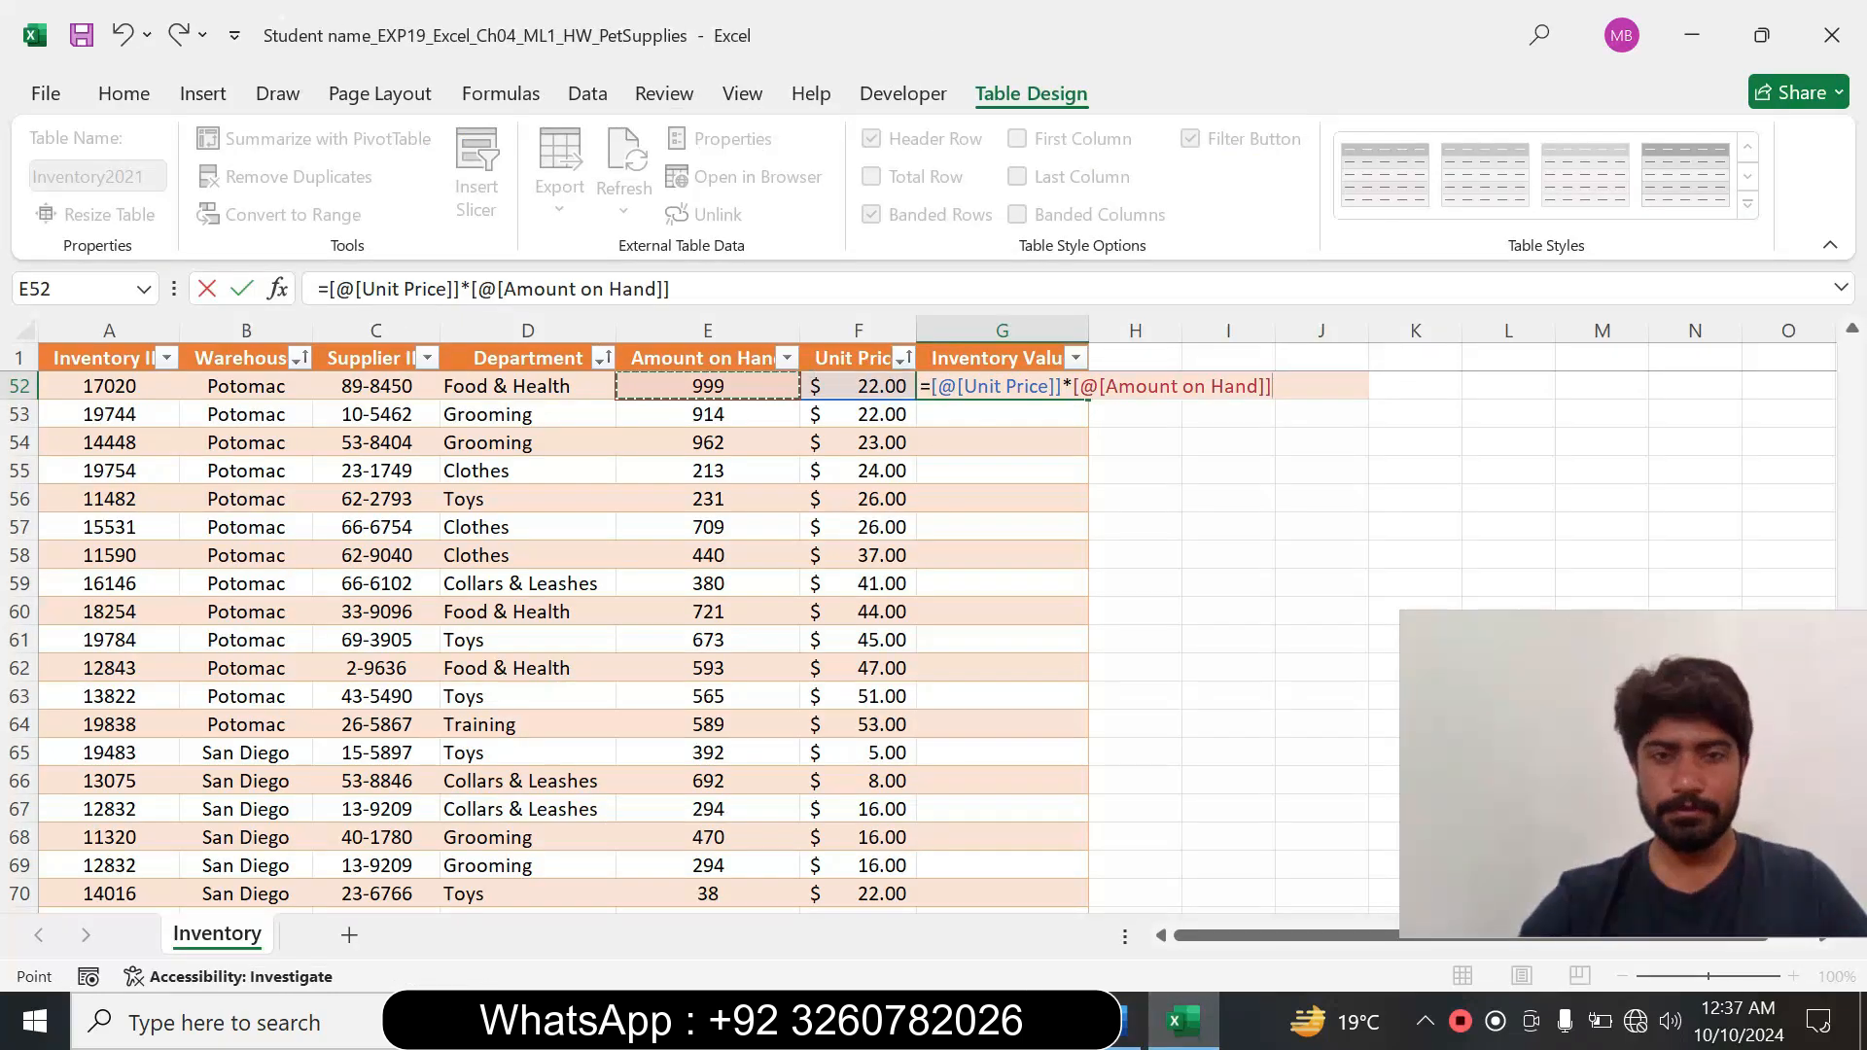
{"action": "key", "text": "Return"}
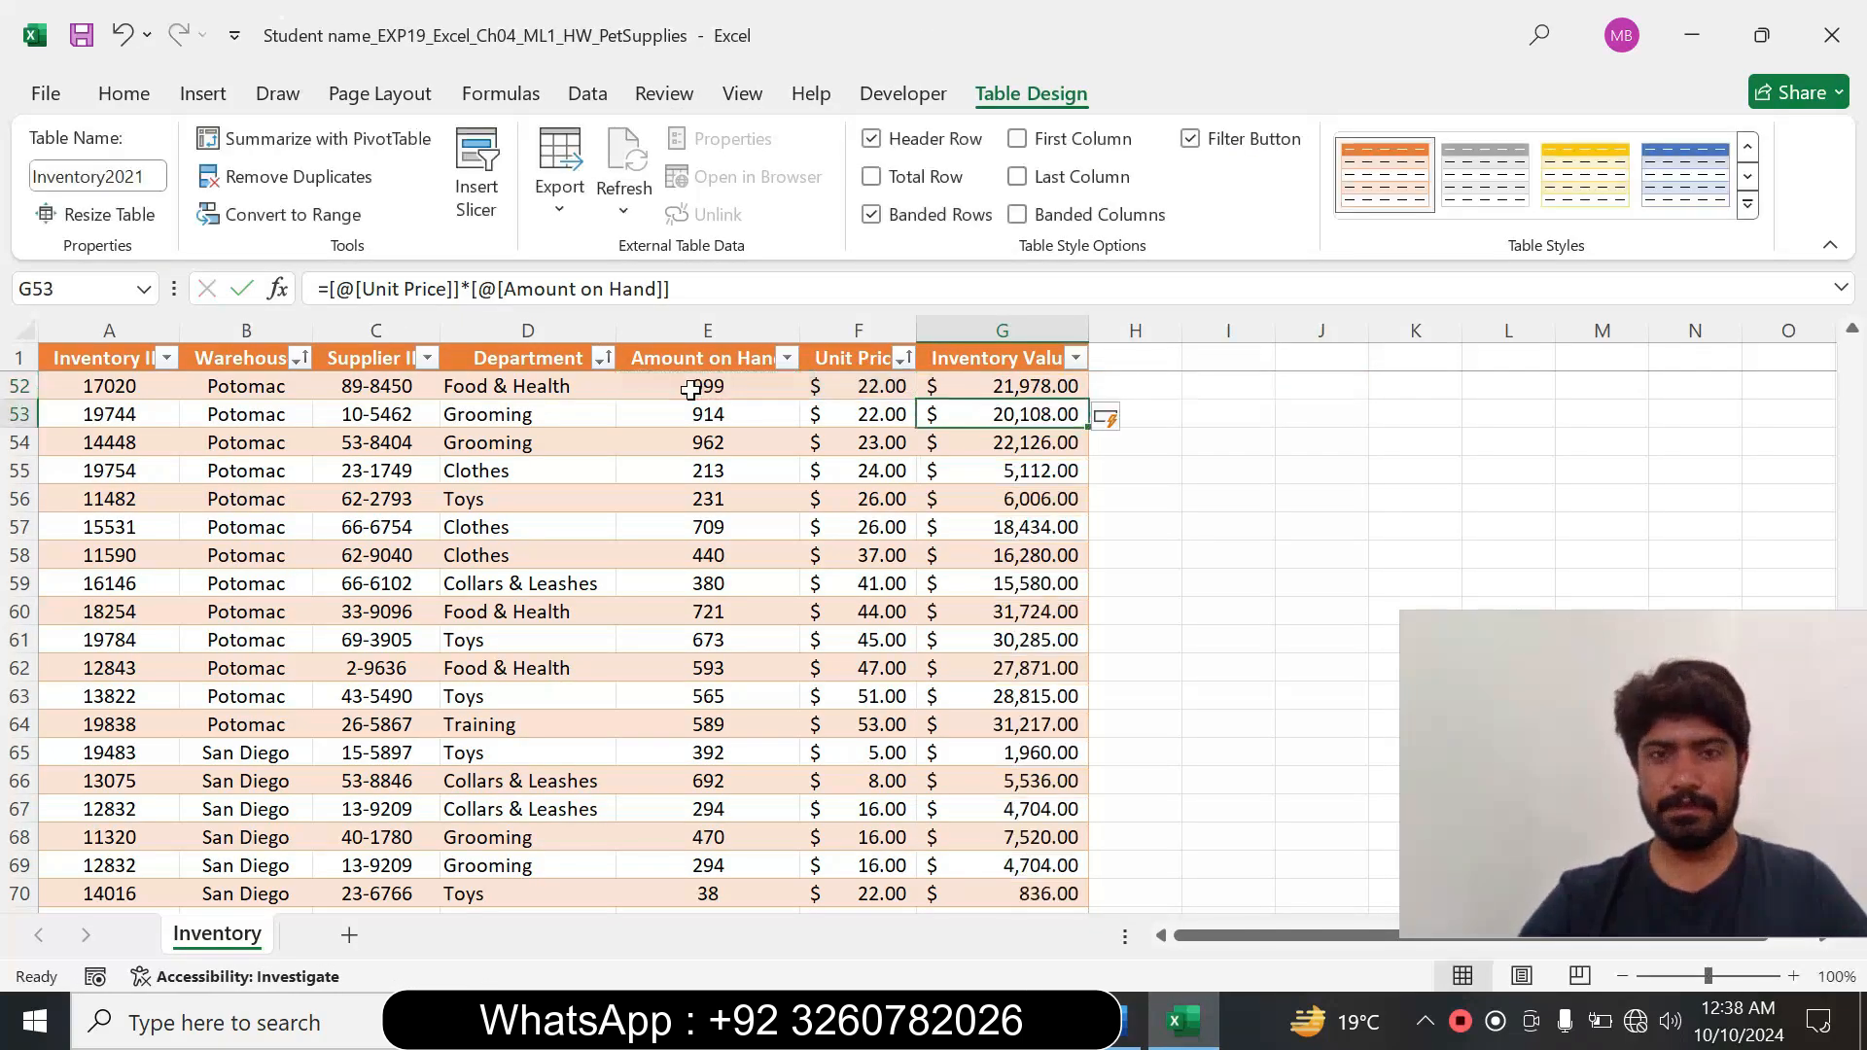
Recheck the number format required by step 7 in Word, then apply Accounting Number Format to cell G52 in Excel.
{"action": "left_click", "coordinate": [1020, 387]}
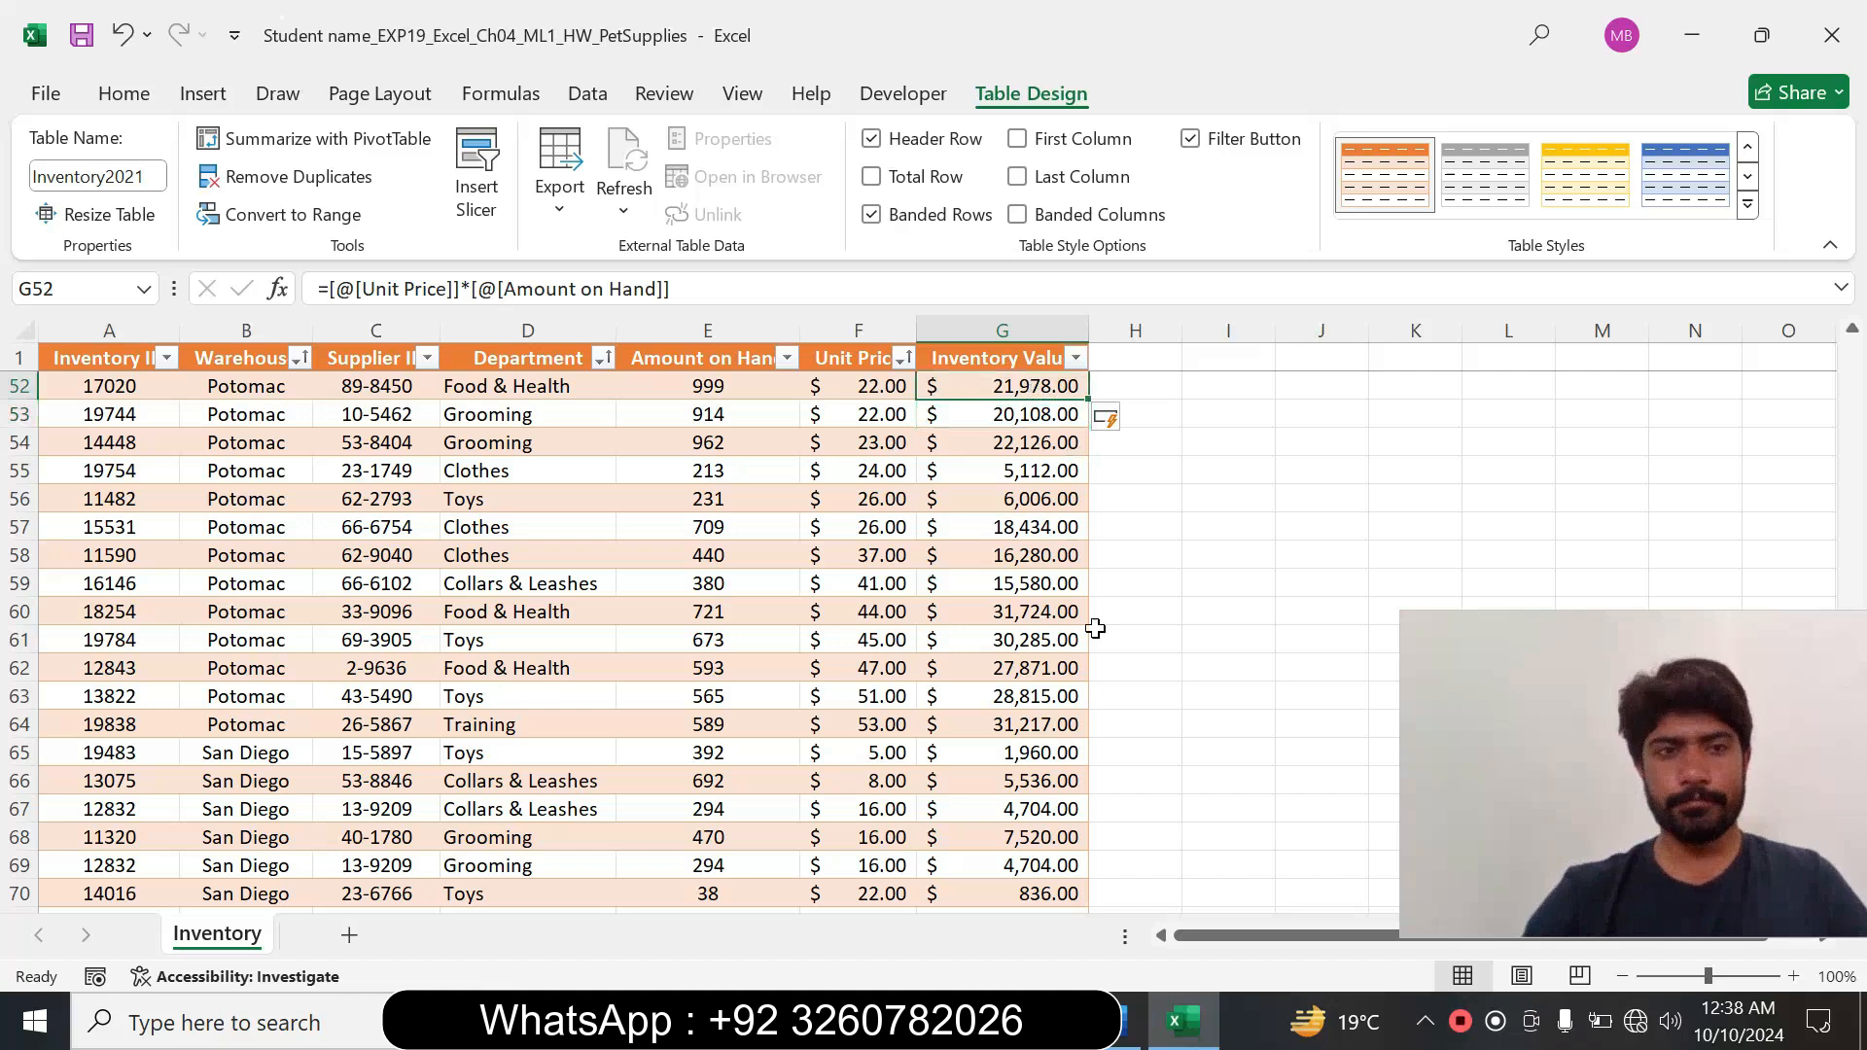
{"action": "left_click", "coordinate": [1133, 1021]}
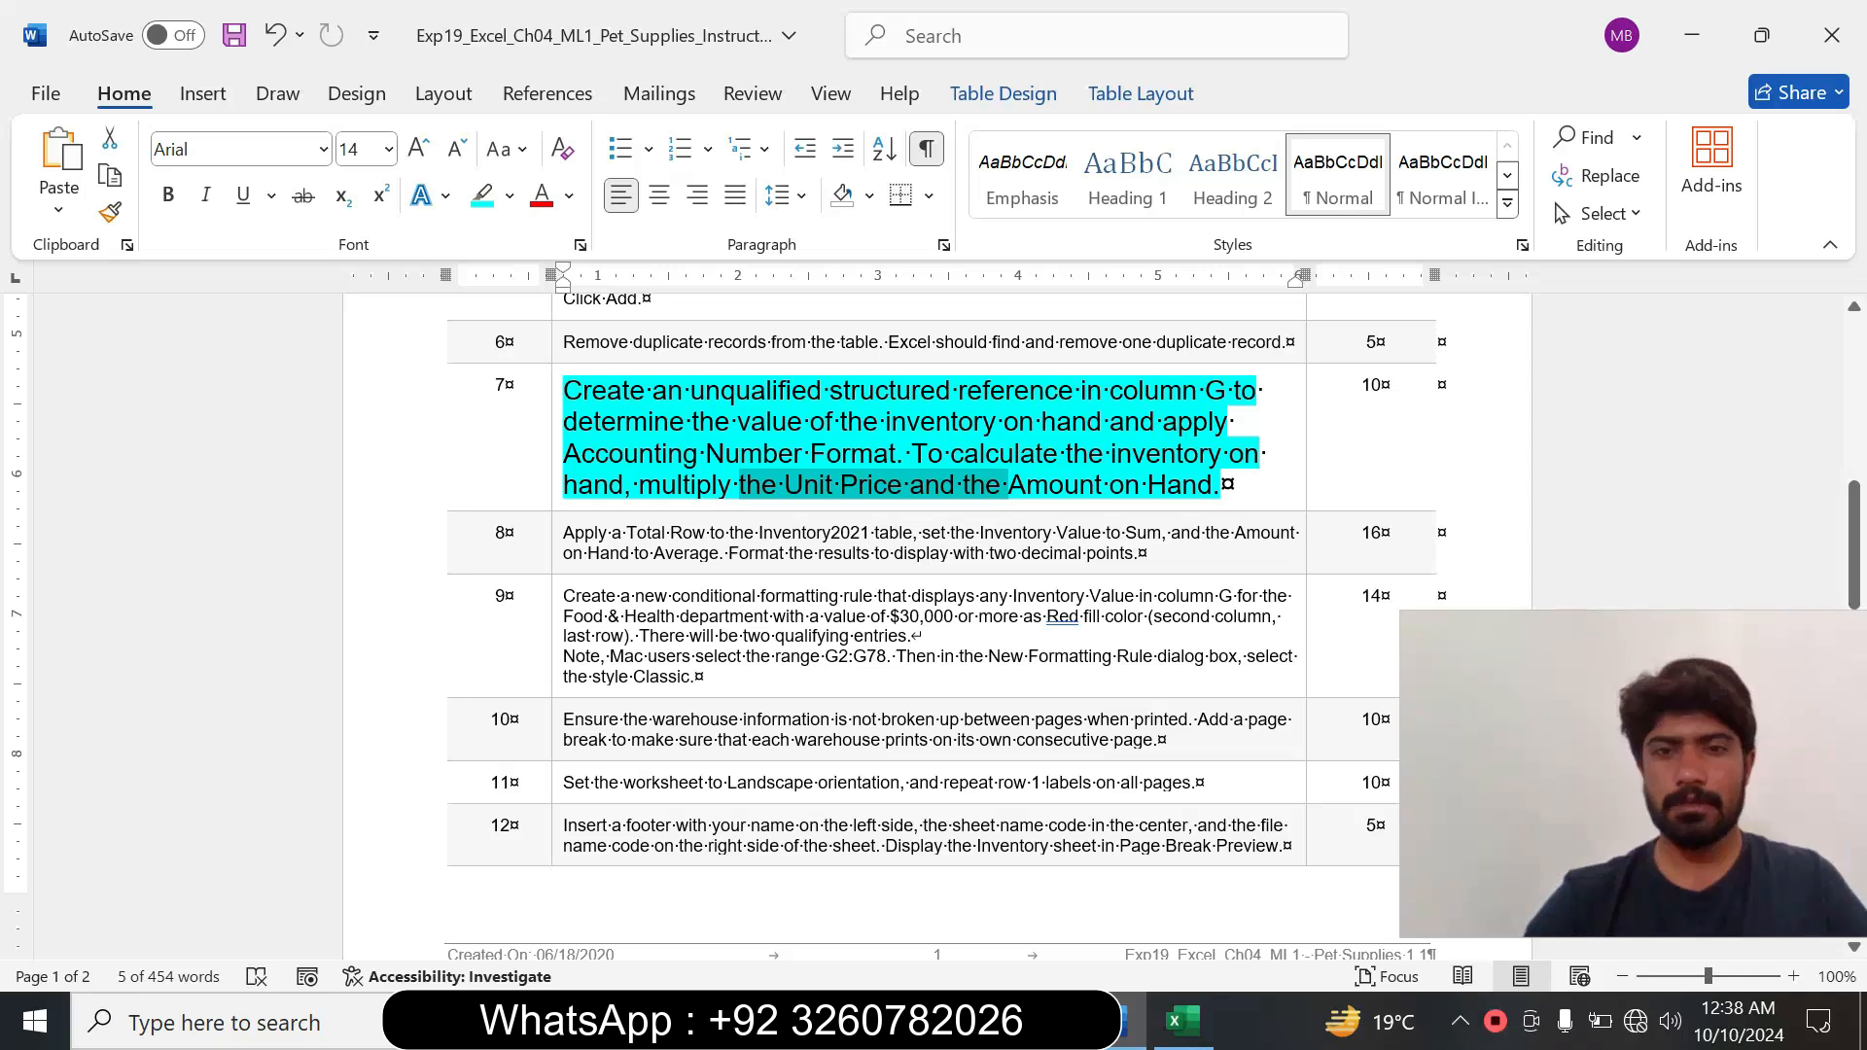
{"action": "left_click_drag", "start_coordinate": [1004, 421], "coordinate": [1108, 421]}
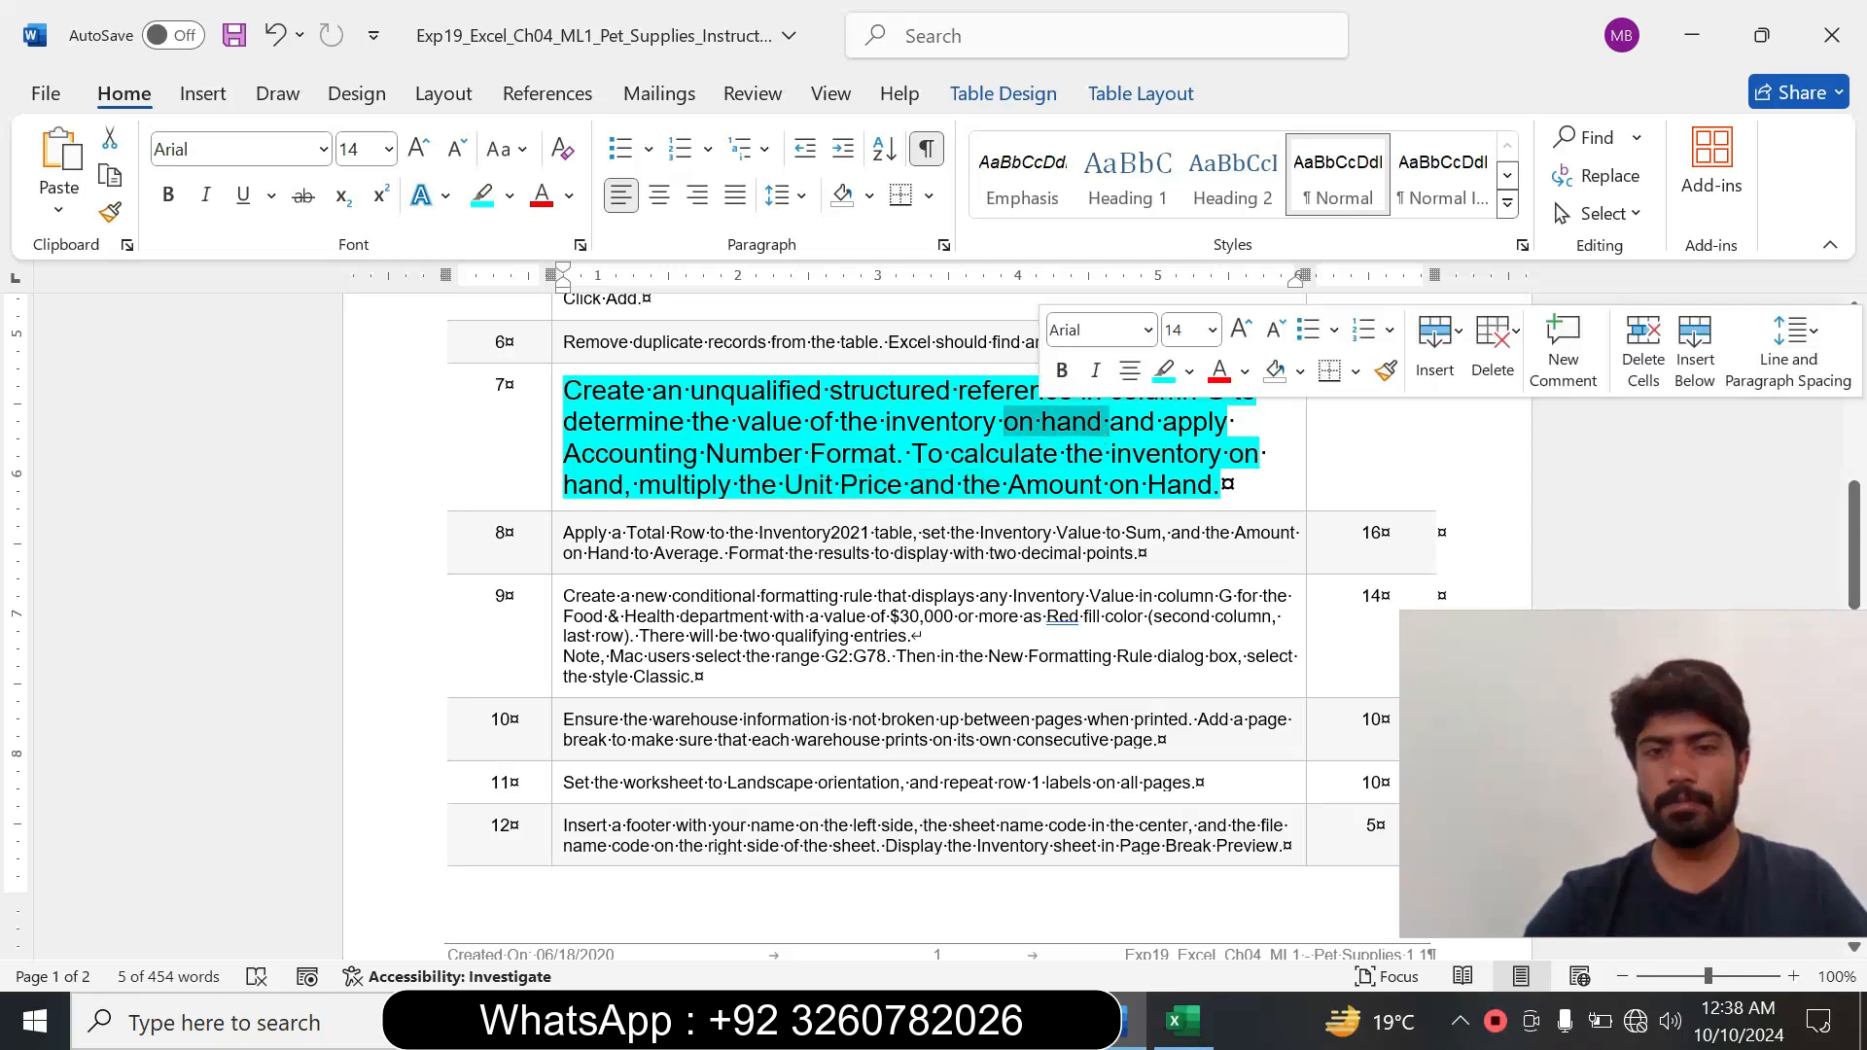
{"action": "left_click_drag", "start_coordinate": [564, 453], "coordinate": [895, 453]}
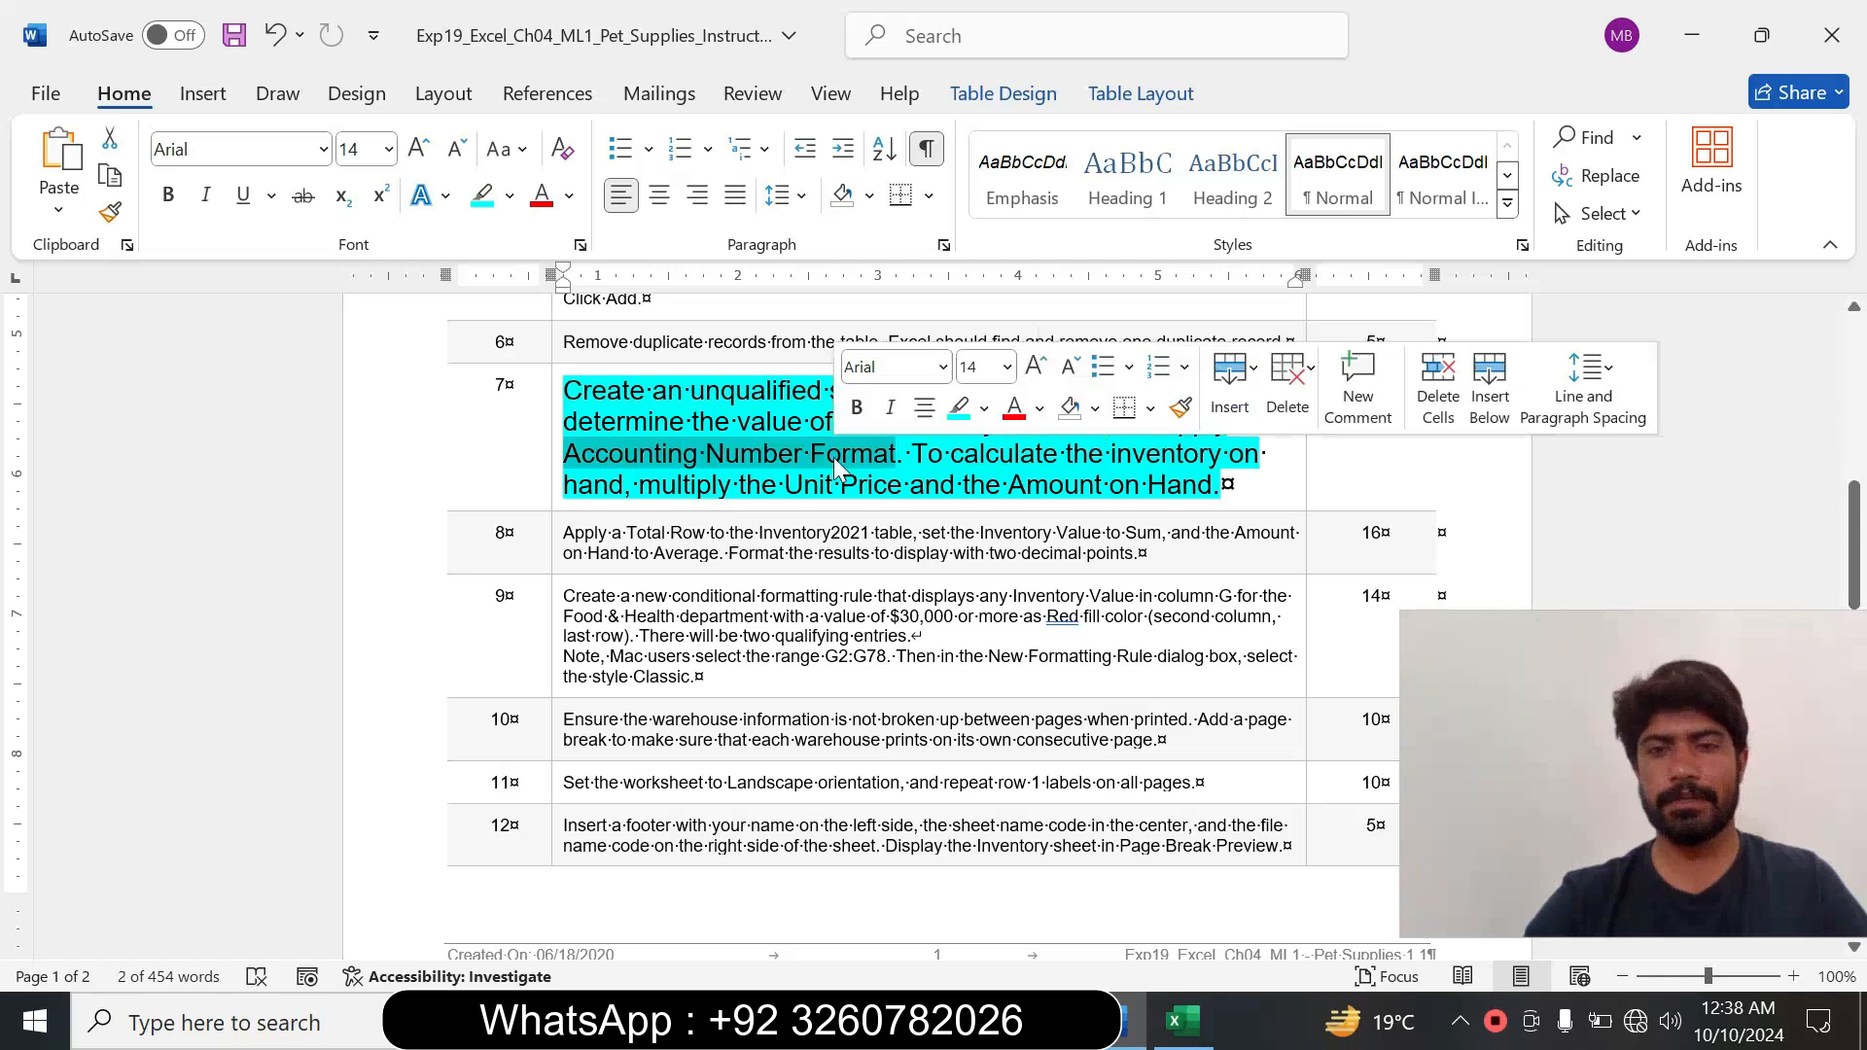
{"action": "left_click", "coordinate": [1181, 1021]}
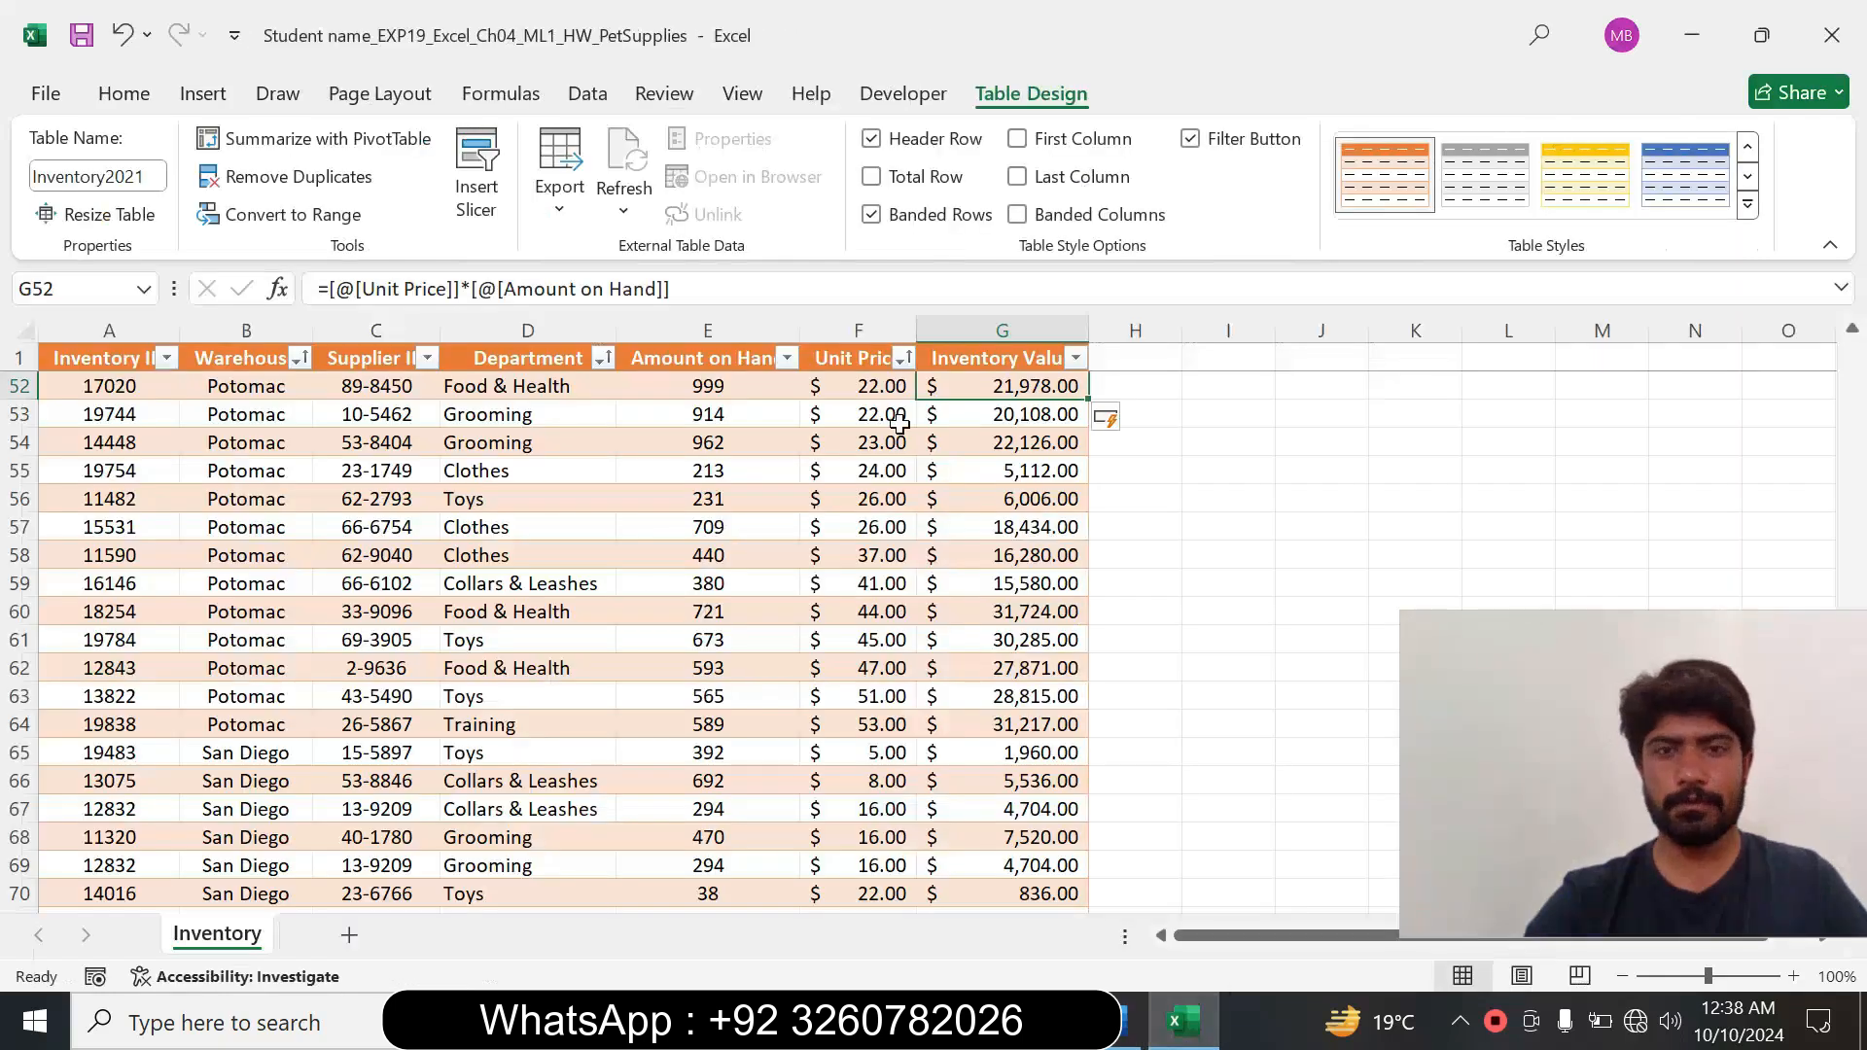
{"action": "left_click", "coordinate": [124, 93]}
{"action": "left_click", "coordinate": [846, 196]}
{"action": "left_click", "coordinate": [888, 238]}
{"action": "left_click", "coordinate": [946, 552]}
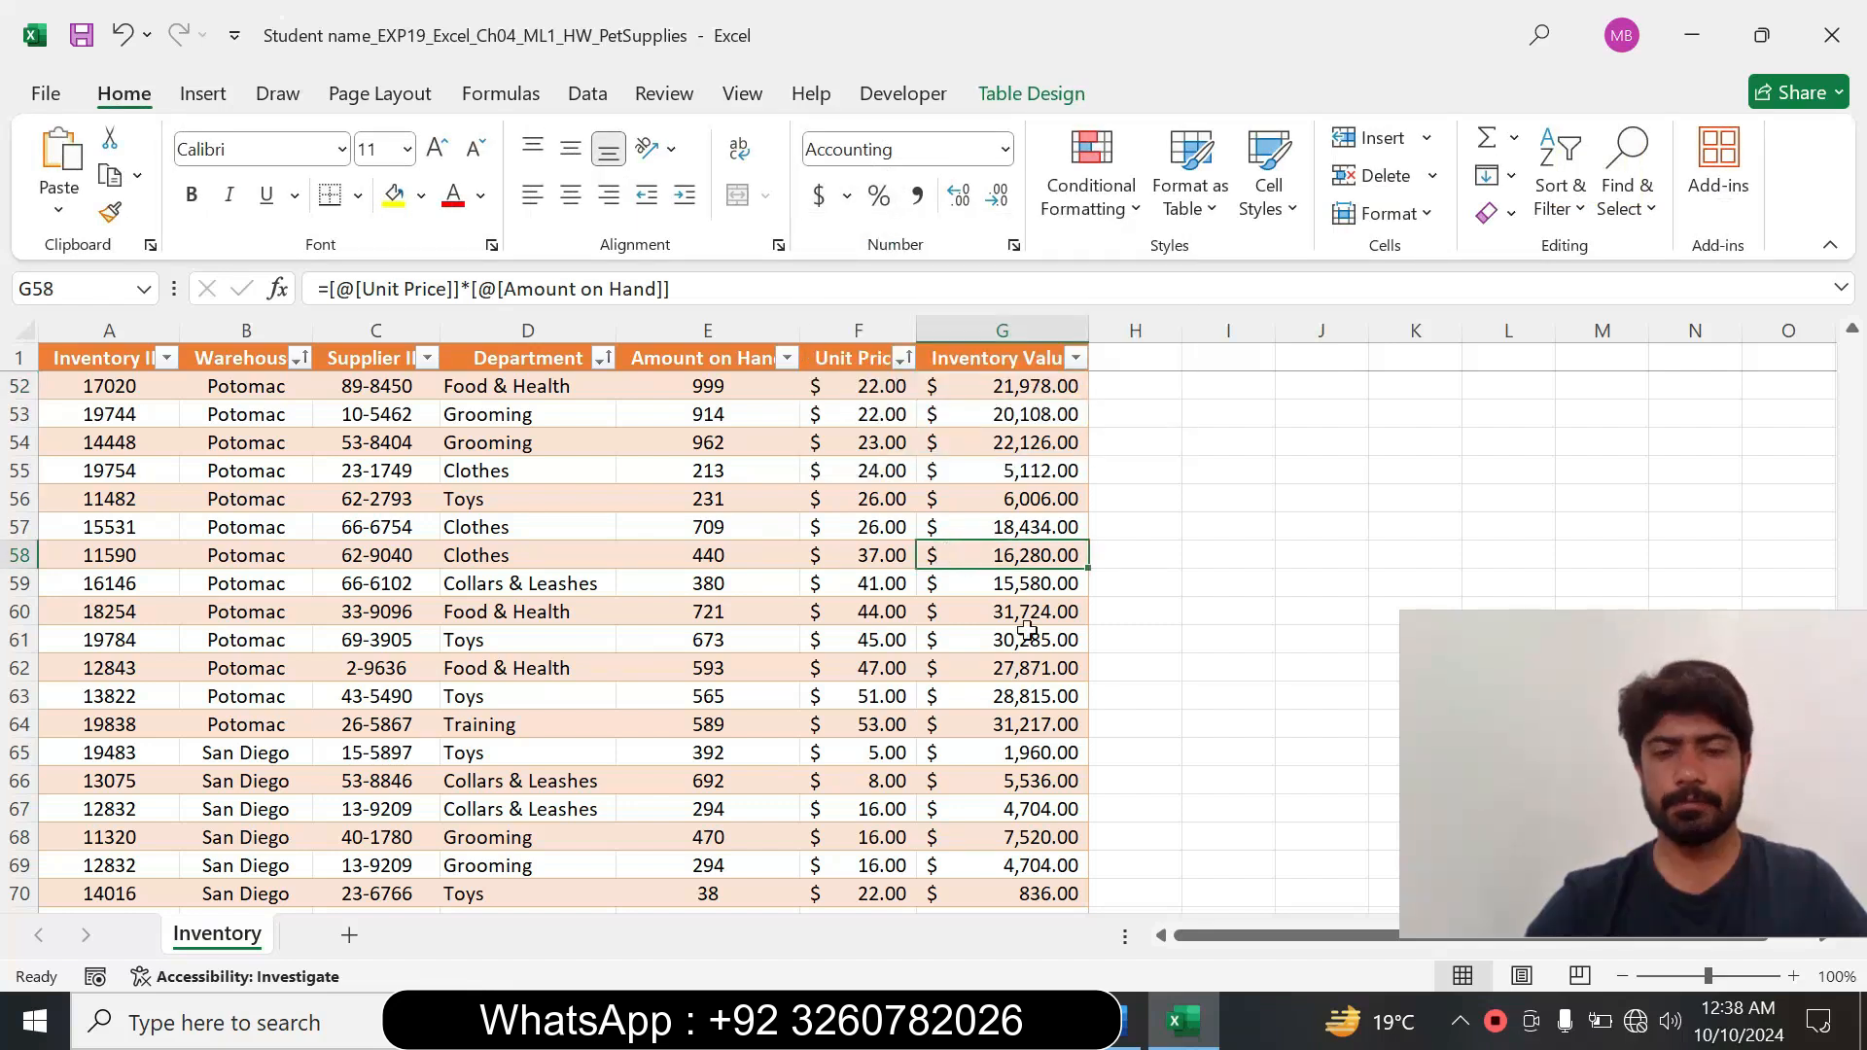
Switch to Word and reset the step 7 instruction to 9 pt text with no highlight colour.
{"action": "left_click", "coordinate": [1123, 1033]}
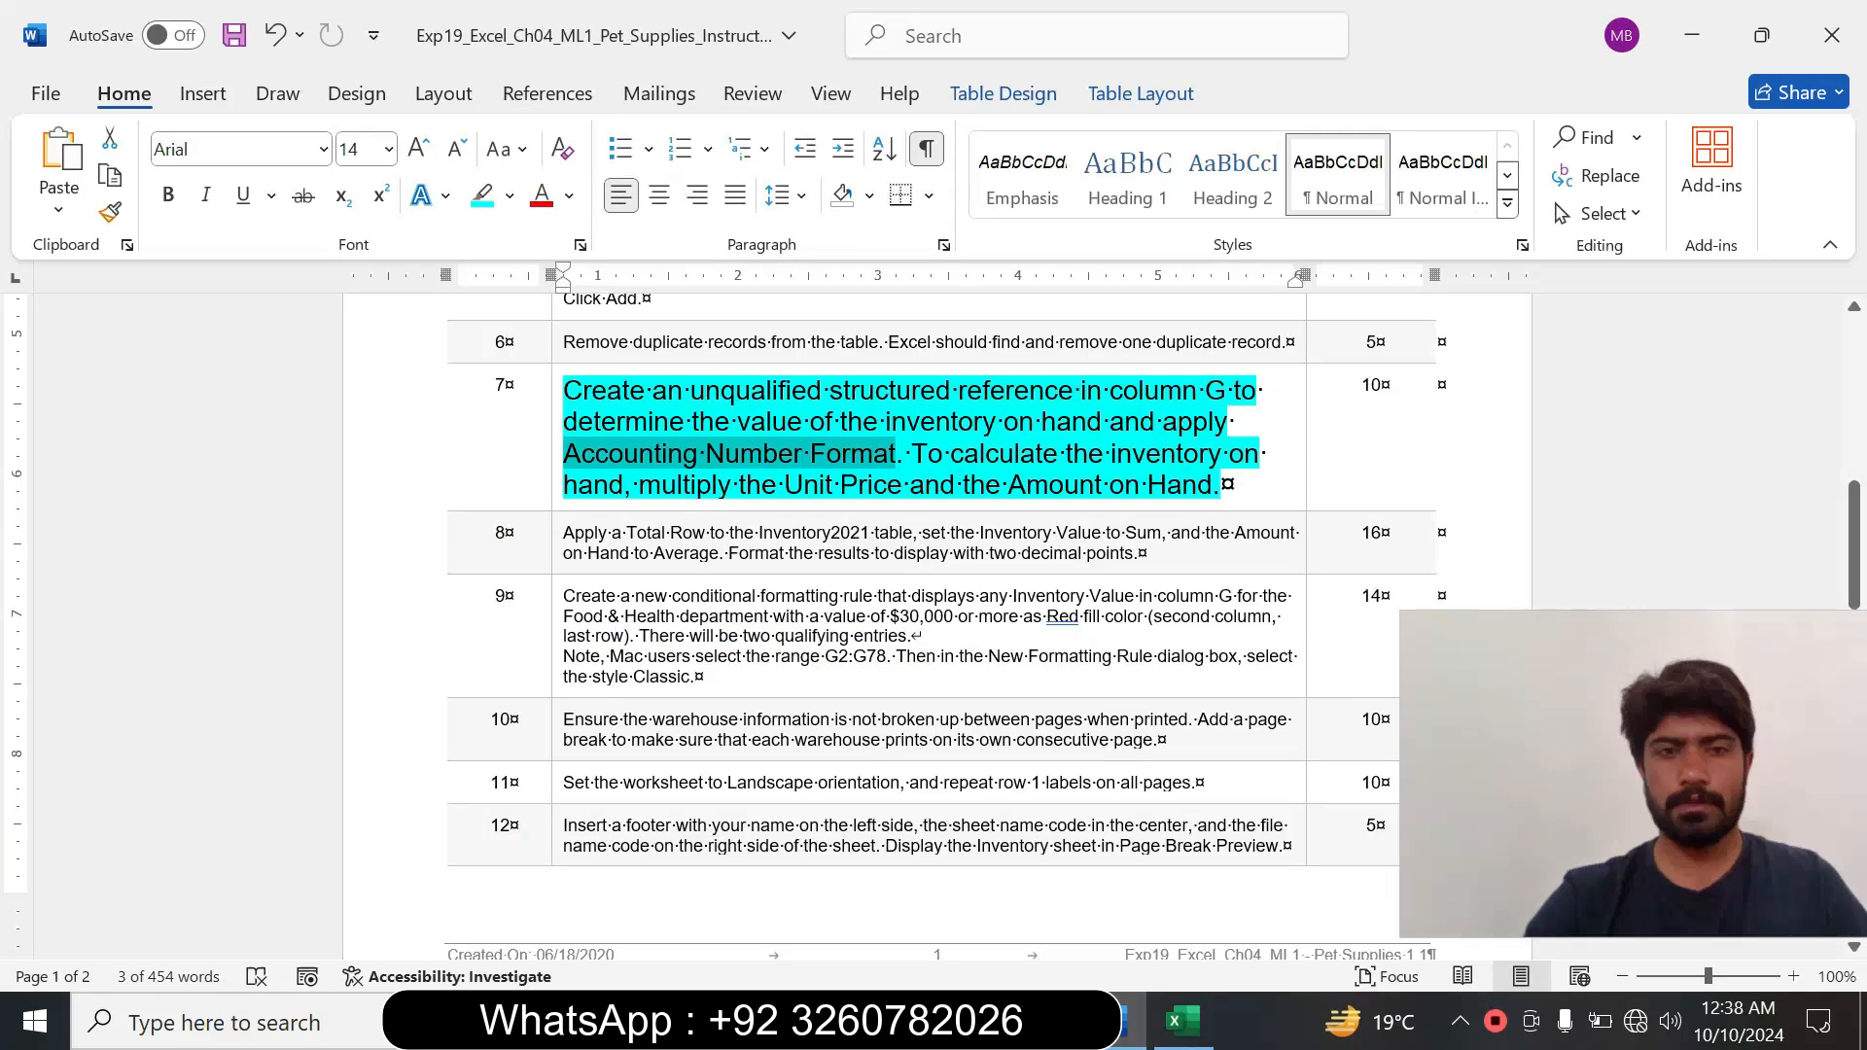
{"action": "left_click", "coordinate": [550, 505]}
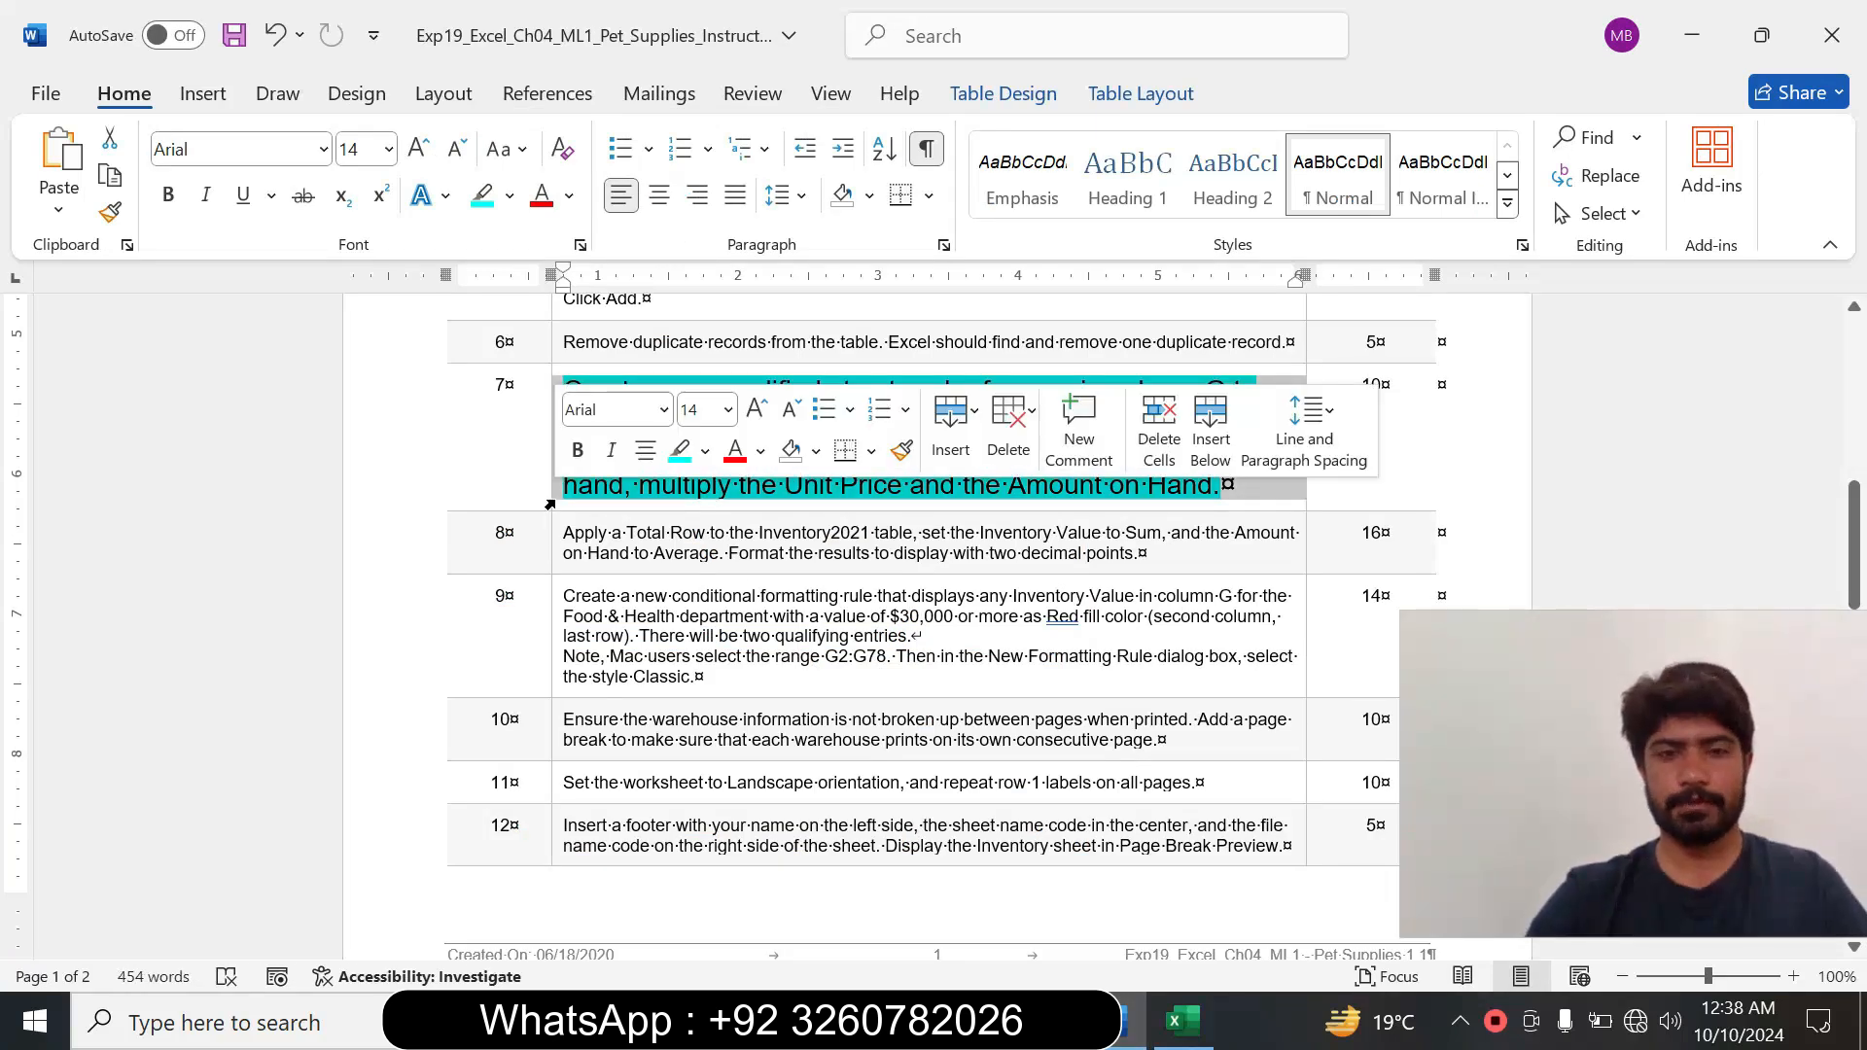
{"action": "left_click", "coordinate": [664, 411]}
{"action": "left_click", "coordinate": [728, 409]}
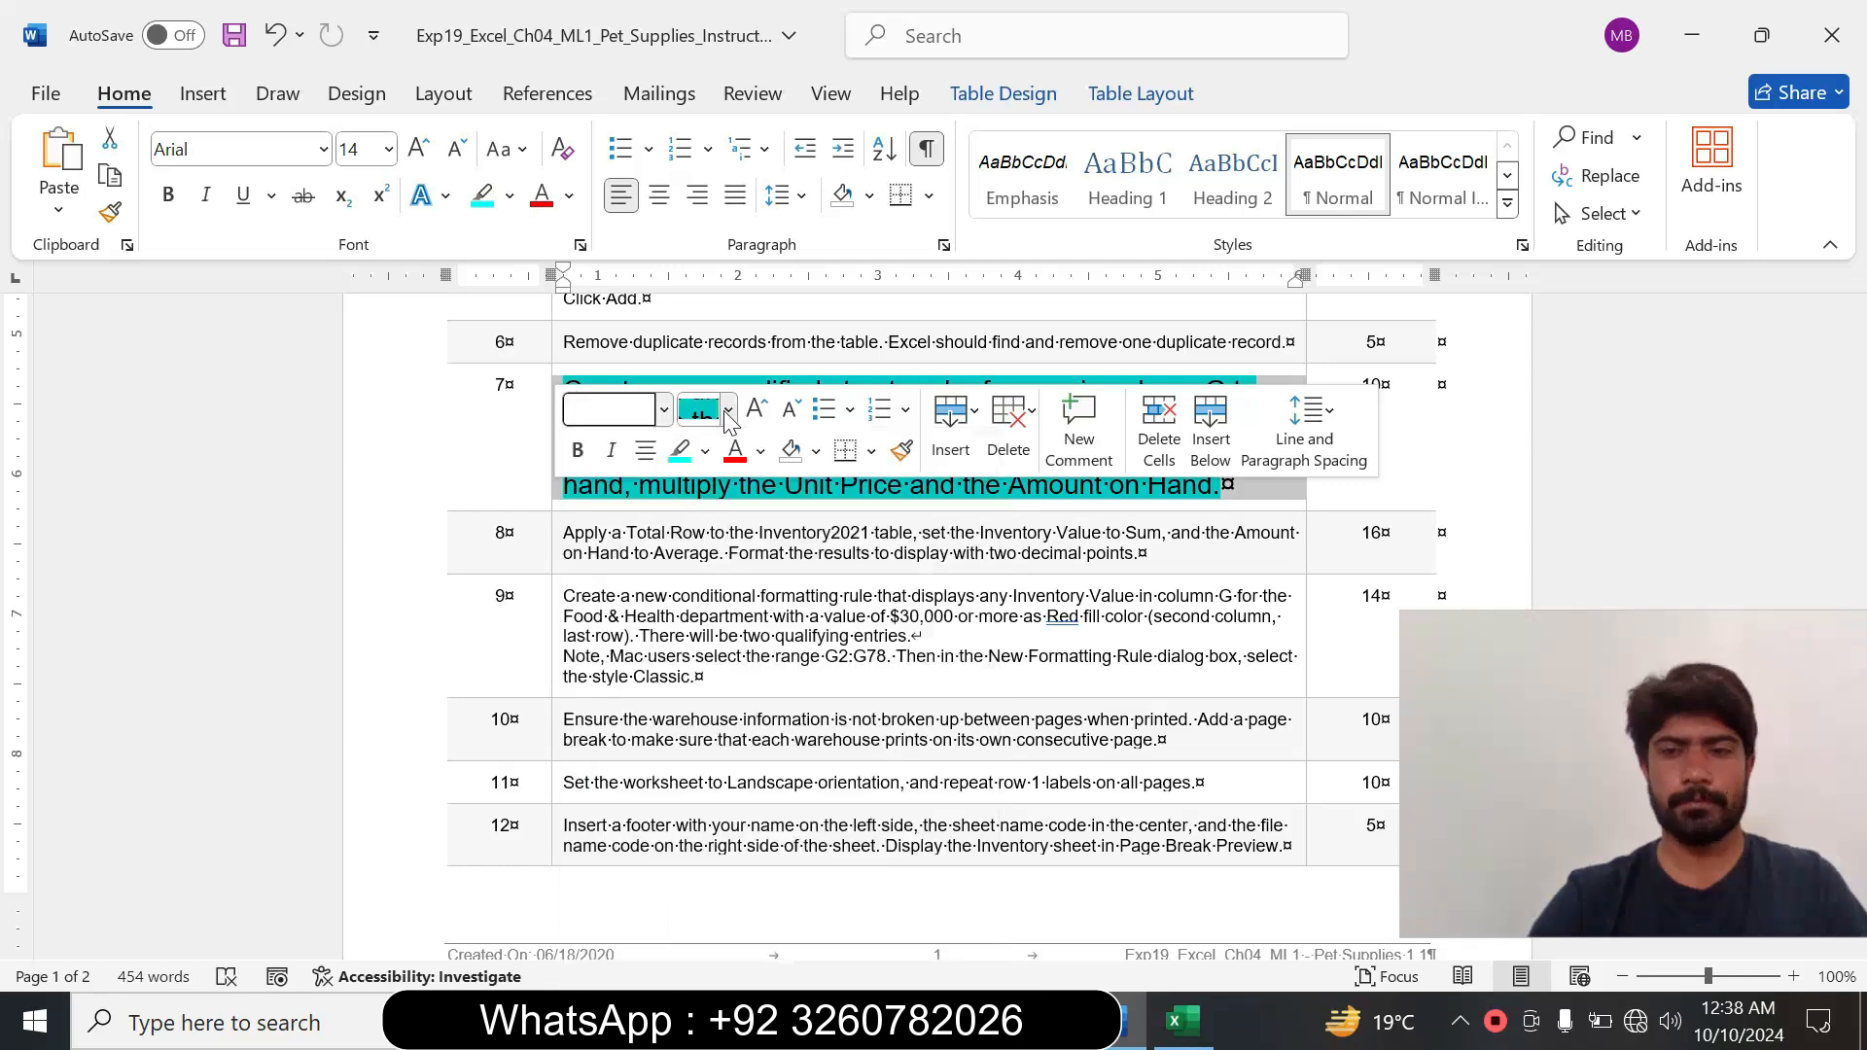
{"action": "left_click", "coordinate": [702, 481]}
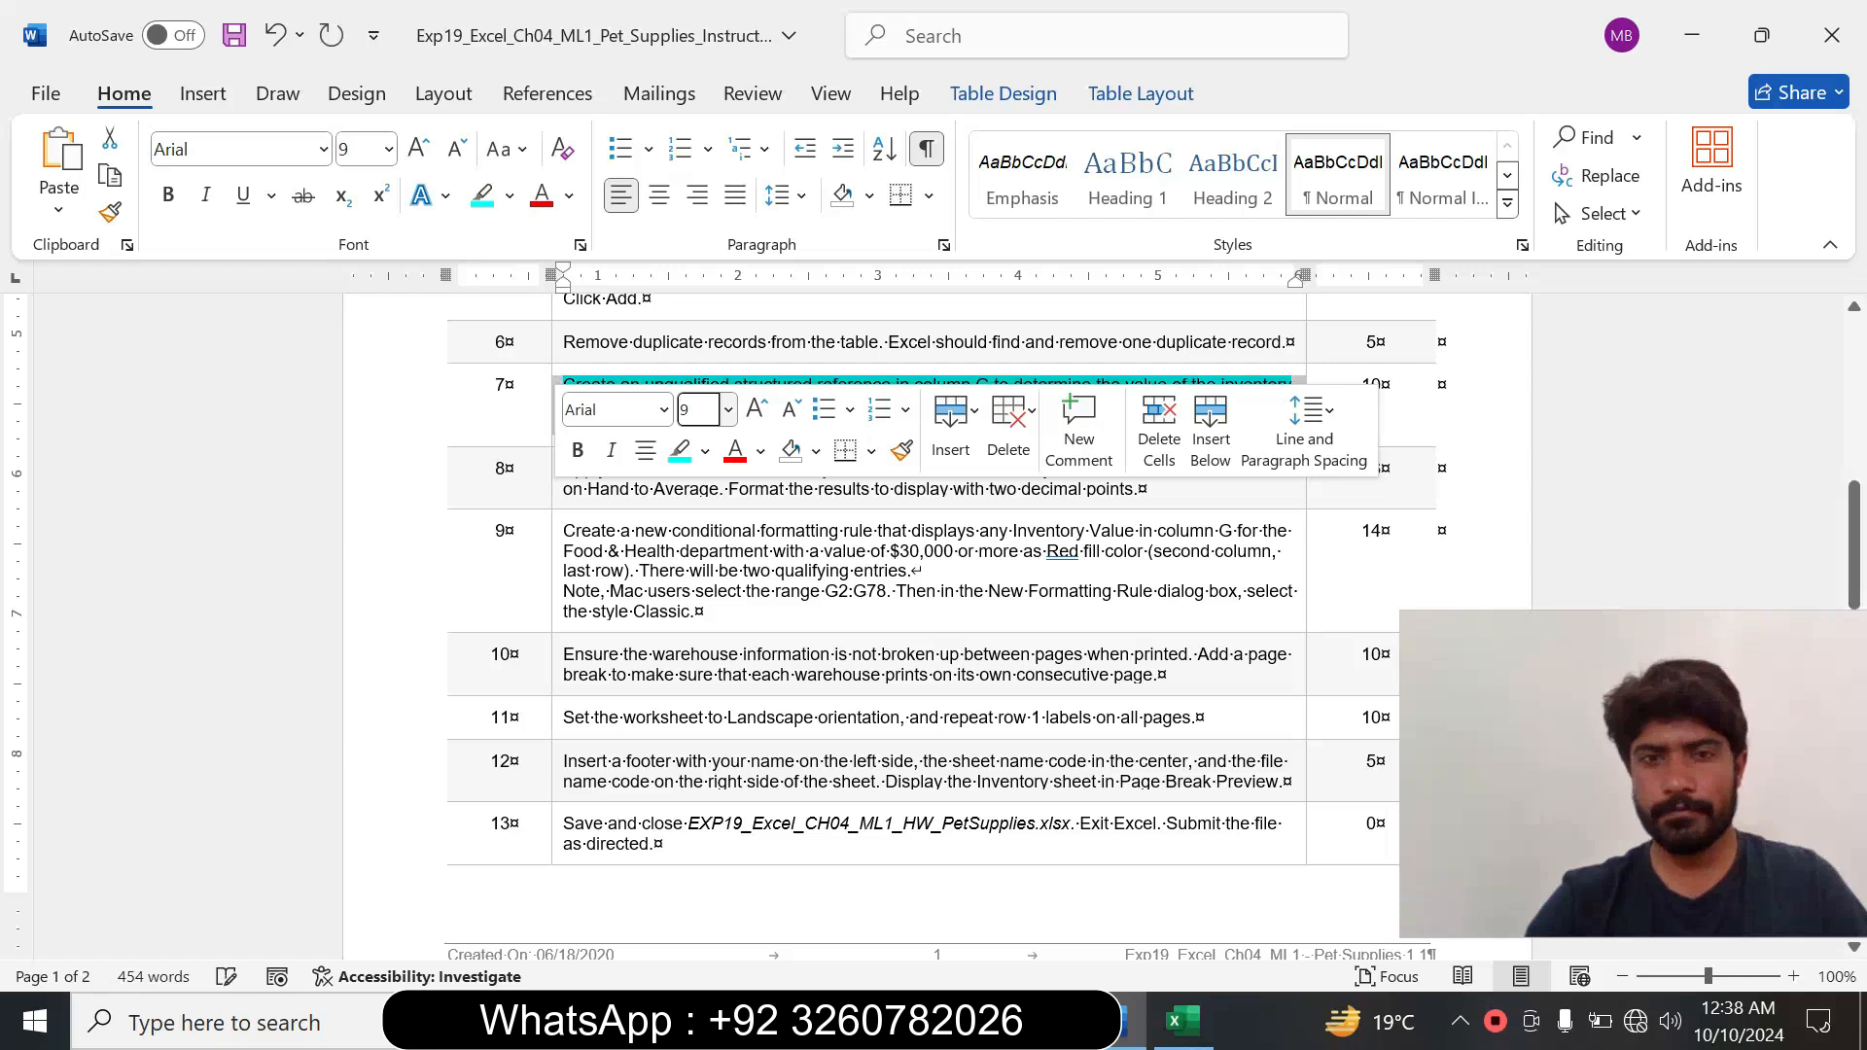
{"action": "left_click", "coordinate": [705, 451]}
{"action": "left_click", "coordinate": [749, 689]}
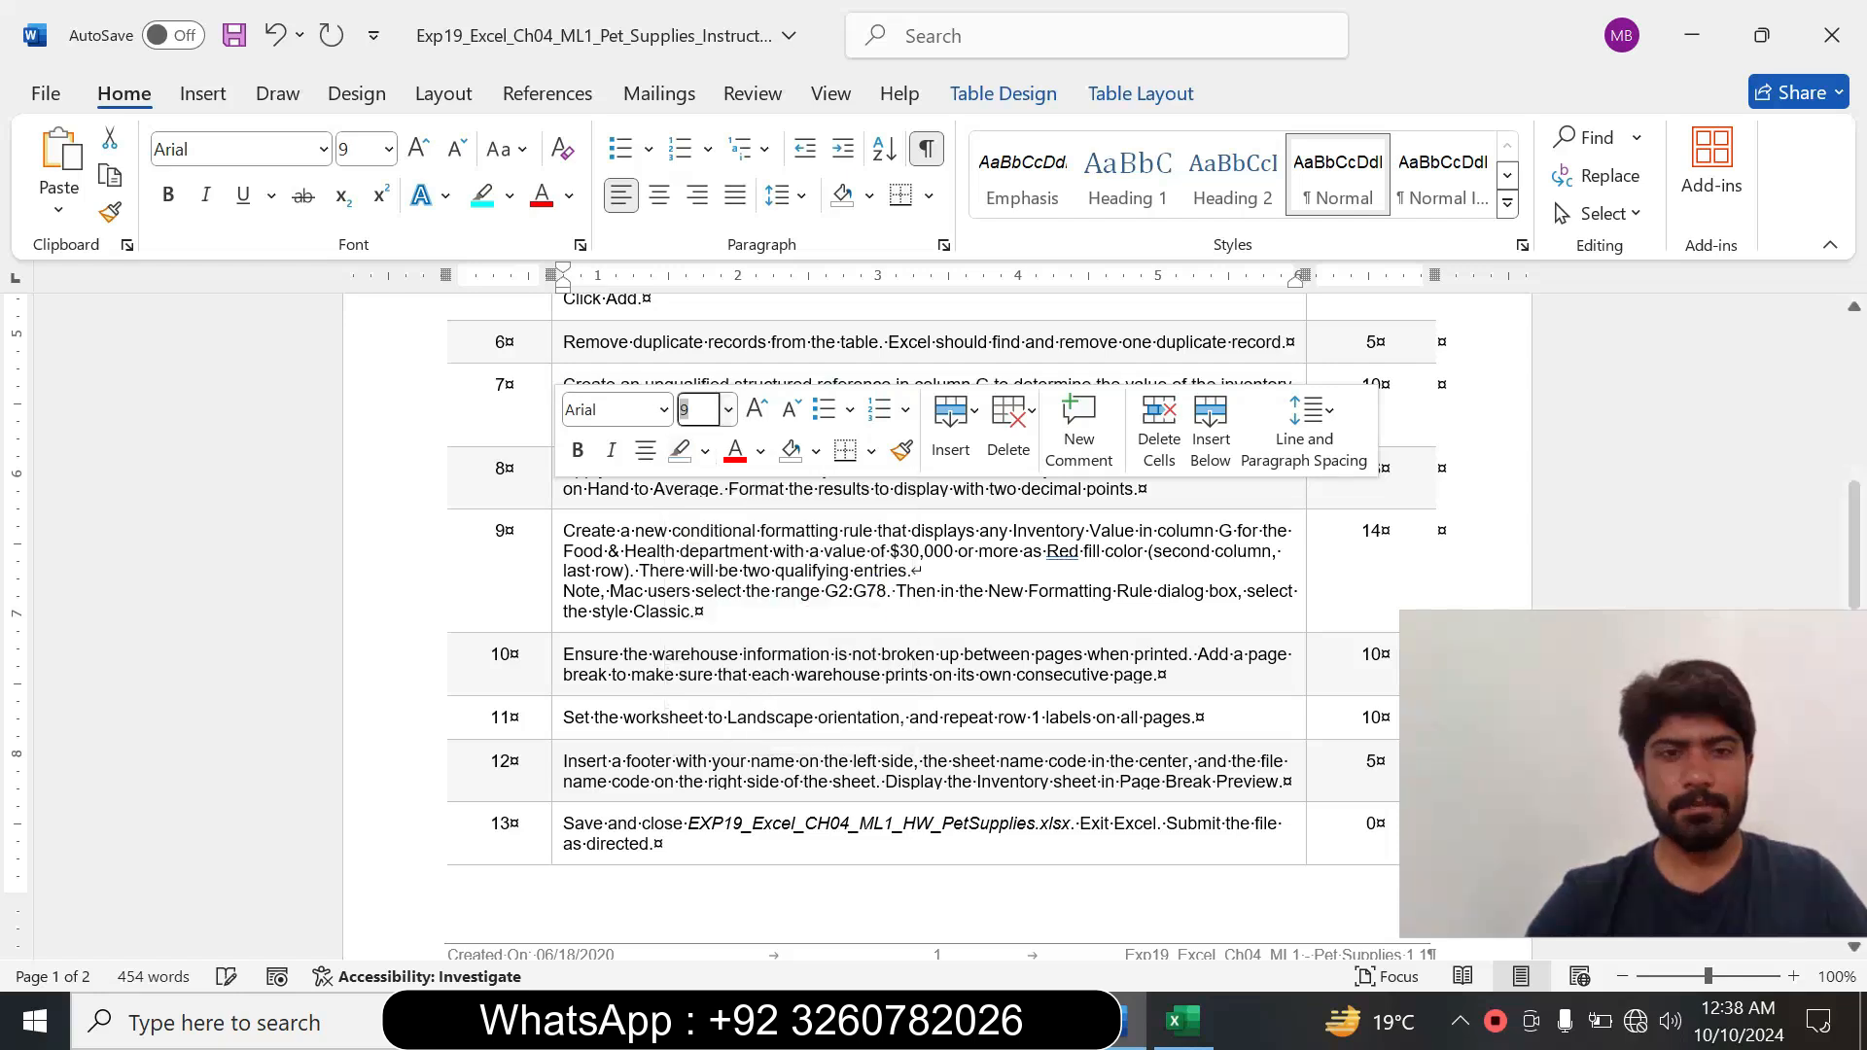
Enlarge the step 8 instruction to 14 pt, highlight it in turquoise and read its requirements.
{"action": "left_click", "coordinate": [574, 550]}
{"action": "left_click", "coordinate": [554, 497]}
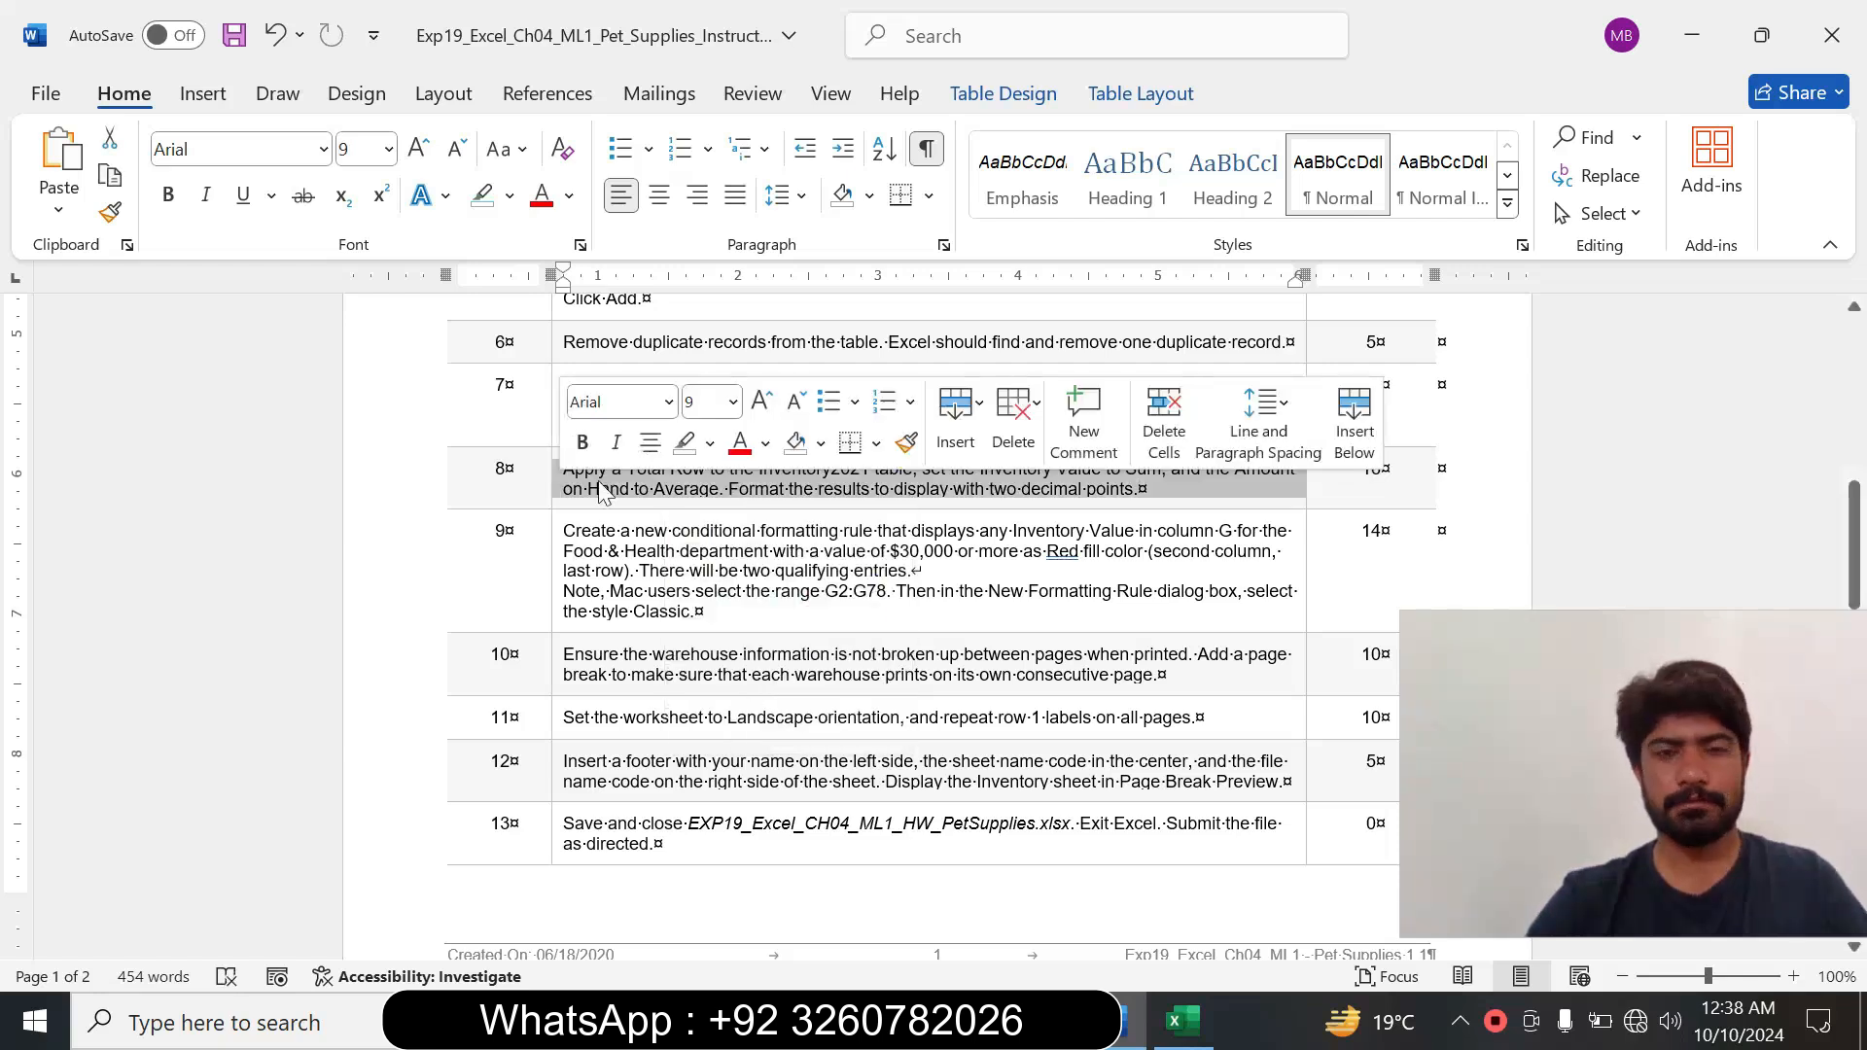
{"action": "left_click", "coordinate": [732, 409]}
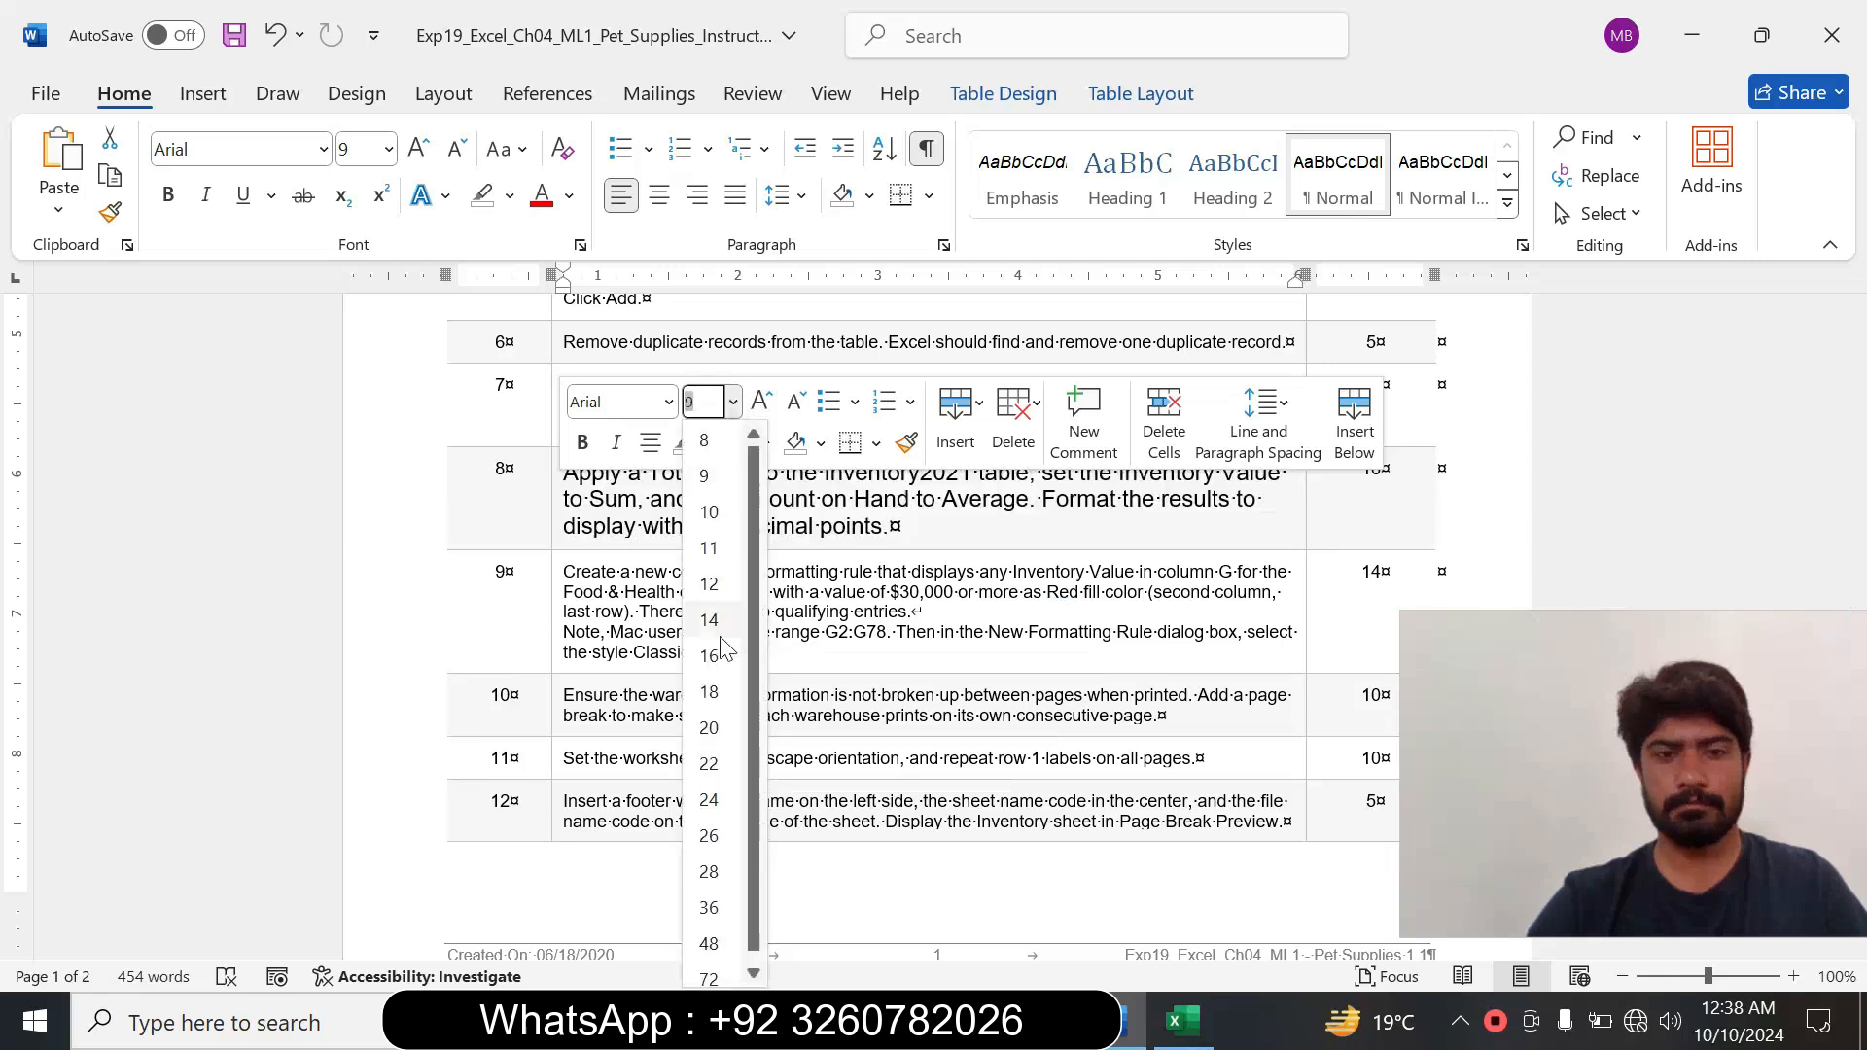
{"action": "left_click", "coordinate": [709, 620]}
{"action": "left_click", "coordinate": [711, 443]}
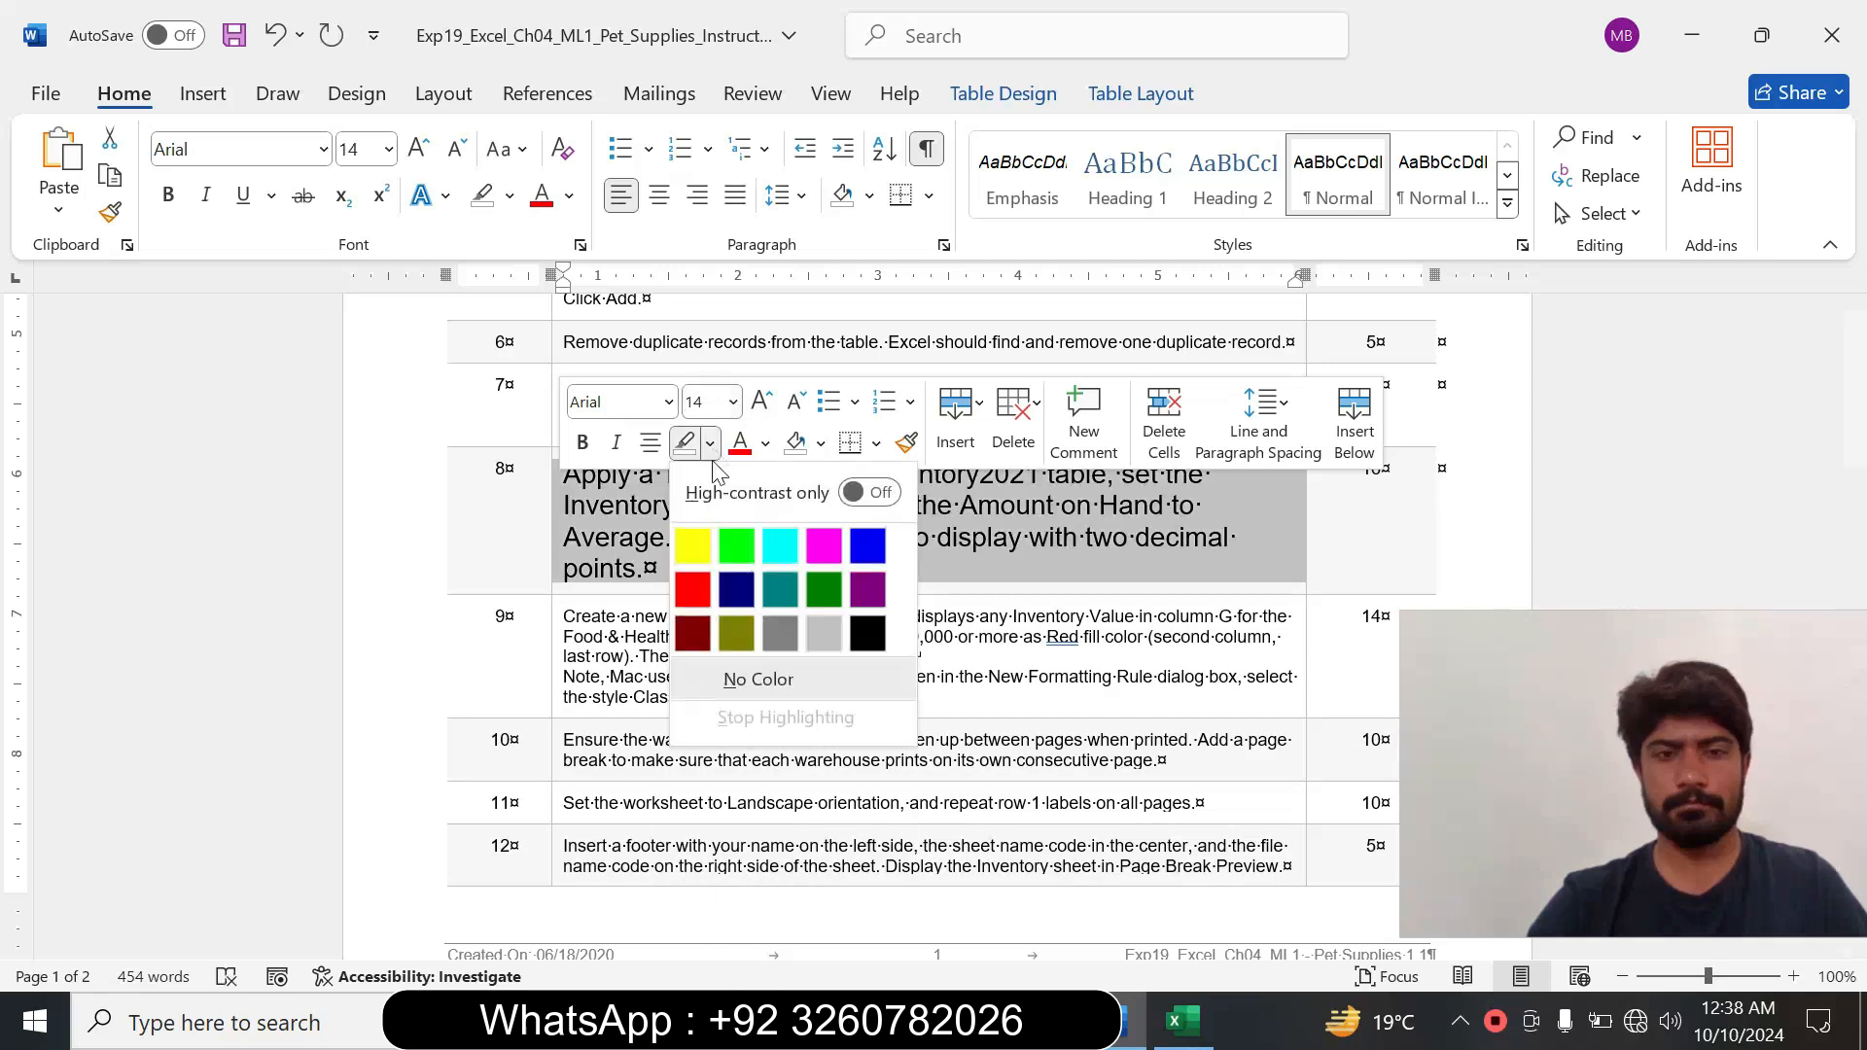
{"action": "left_click", "coordinate": [775, 541]}
{"action": "left_click", "coordinate": [620, 537]}
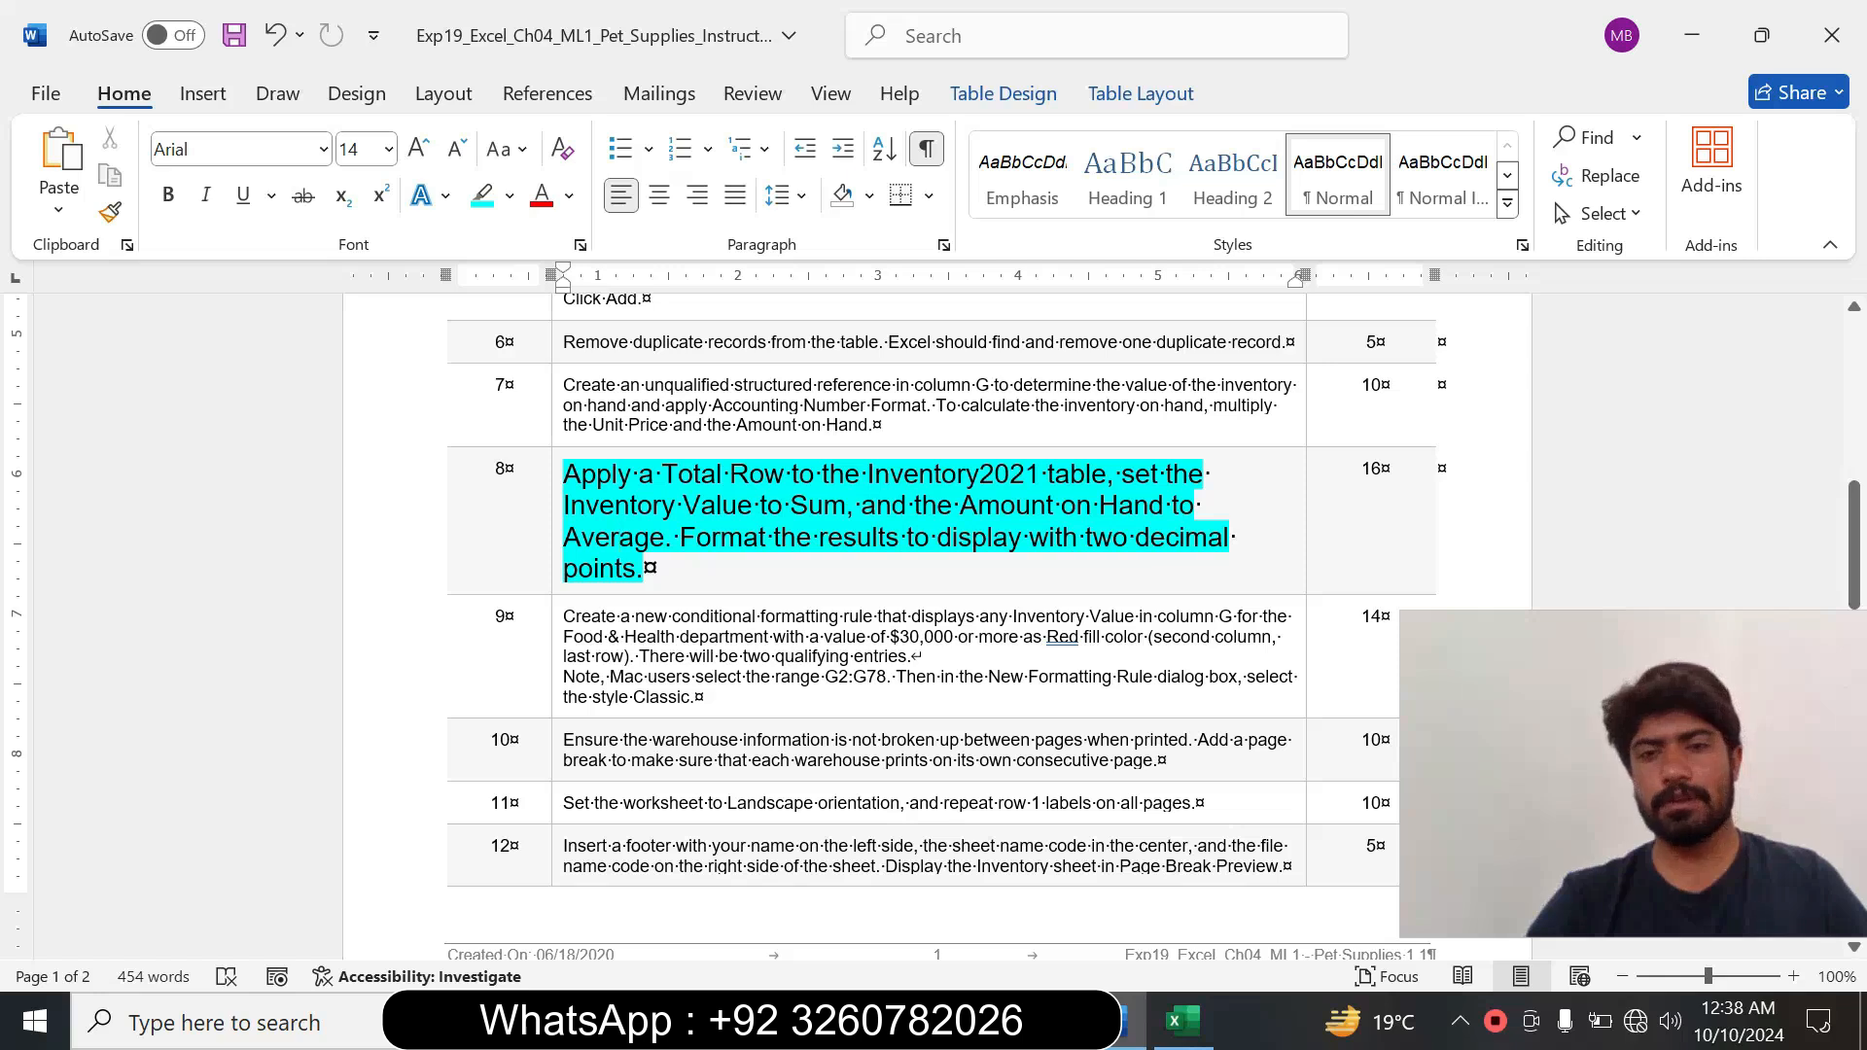
{"action": "left_click_drag", "start_coordinate": [680, 536], "coordinate": [644, 569]}
{"action": "left_click", "coordinate": [642, 569]}
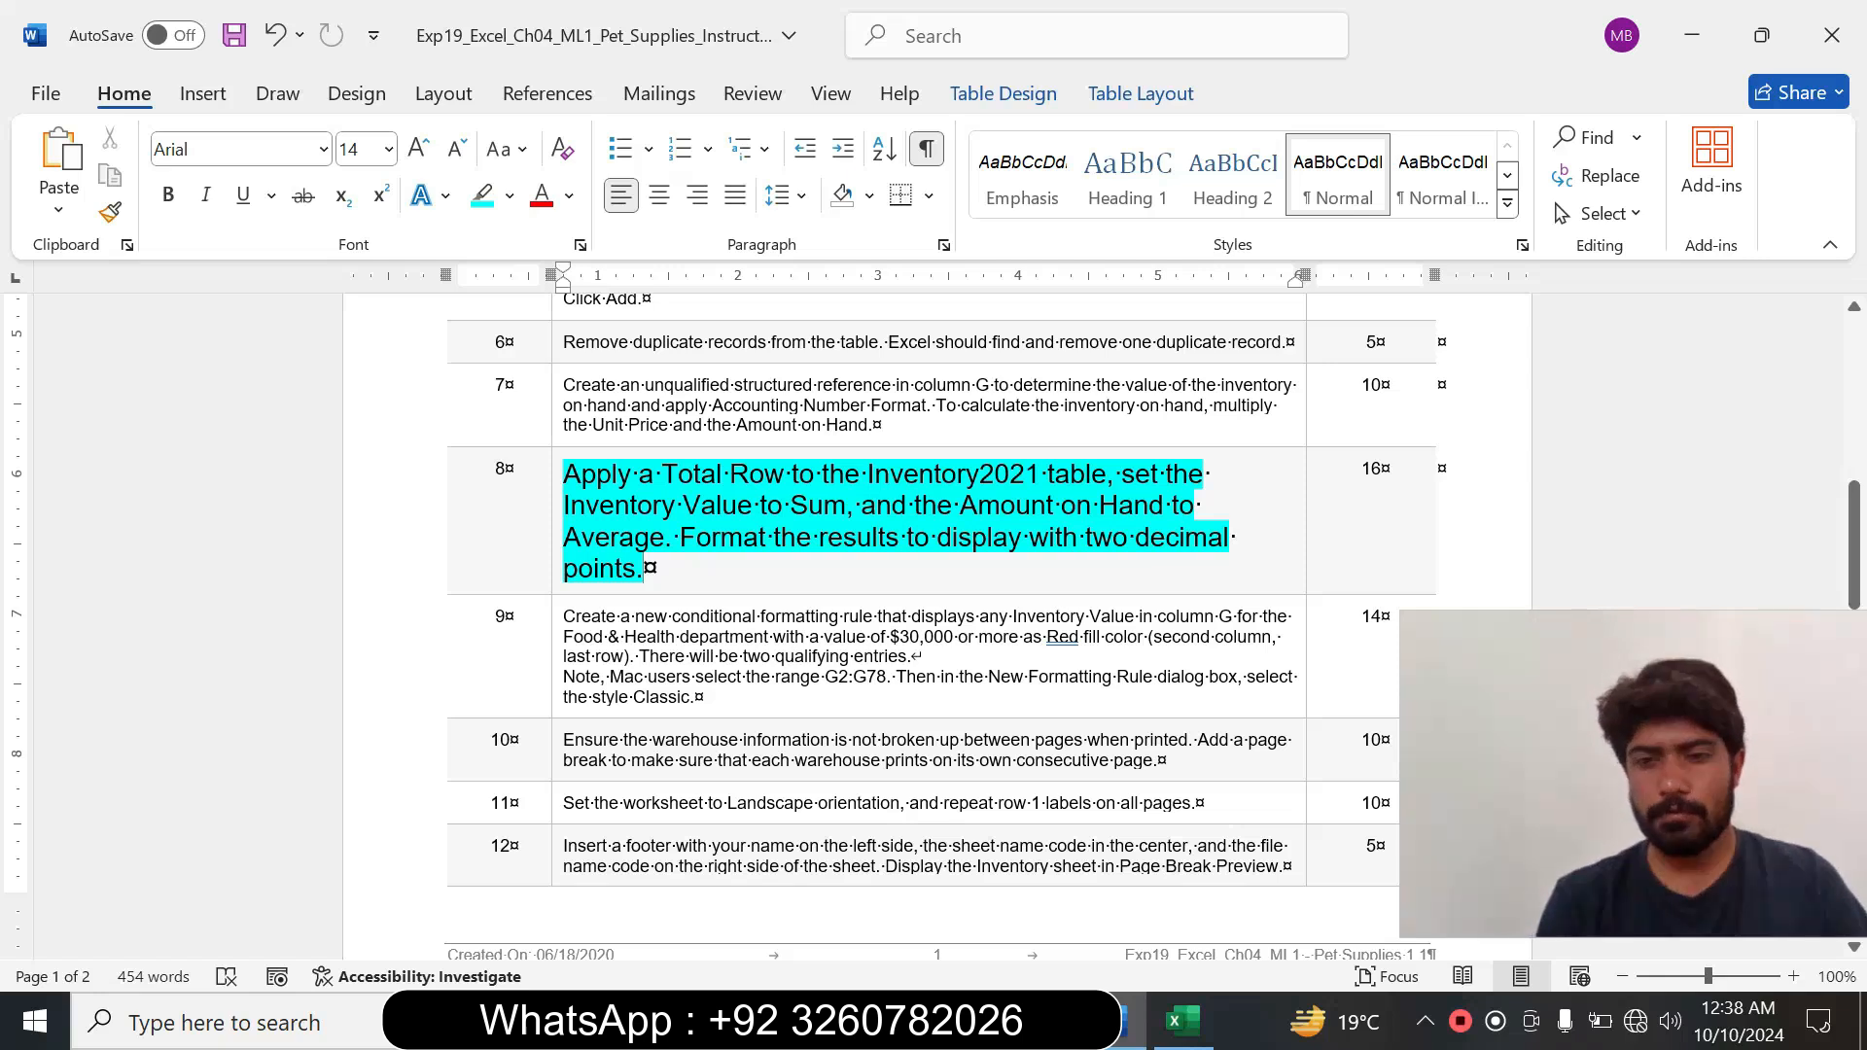
Switch to Excel and add a Total Row to the Inventory2021 table.
{"action": "left_click", "coordinate": [1182, 1021]}
{"action": "left_click", "coordinate": [725, 471]}
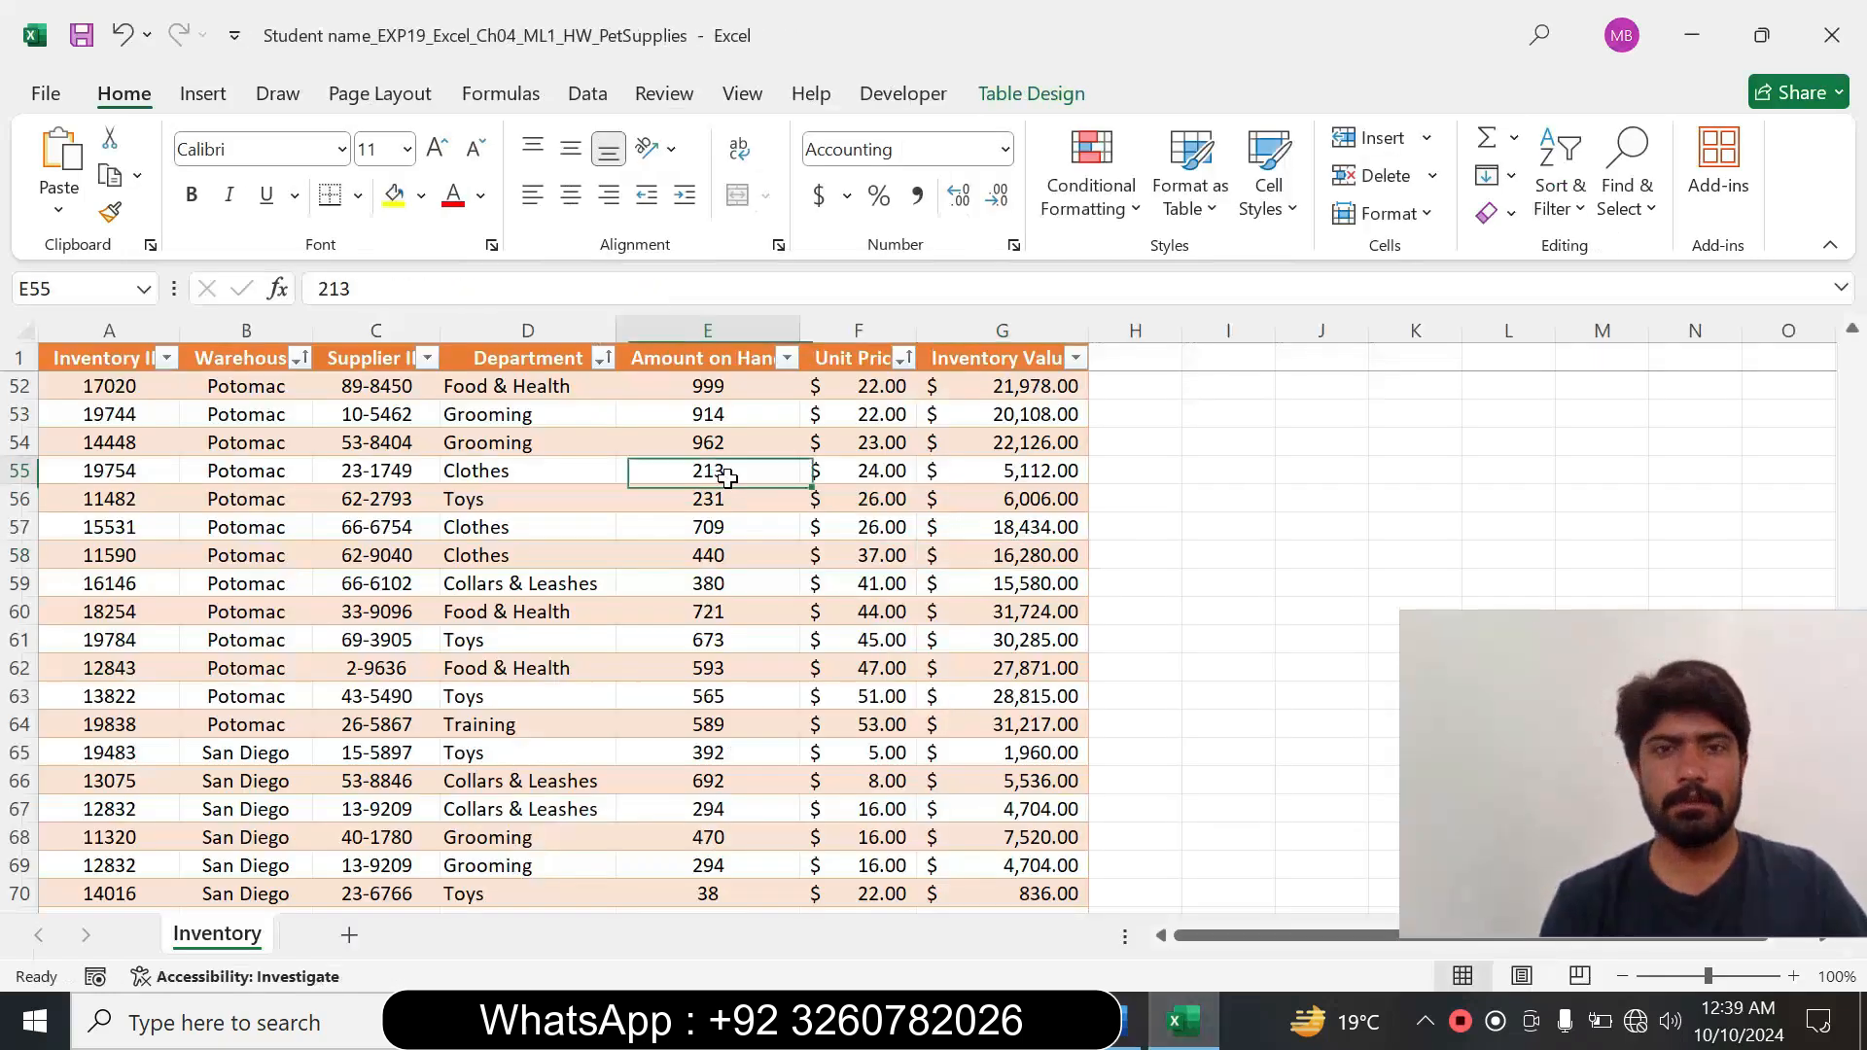
{"action": "left_click", "coordinate": [1023, 97]}
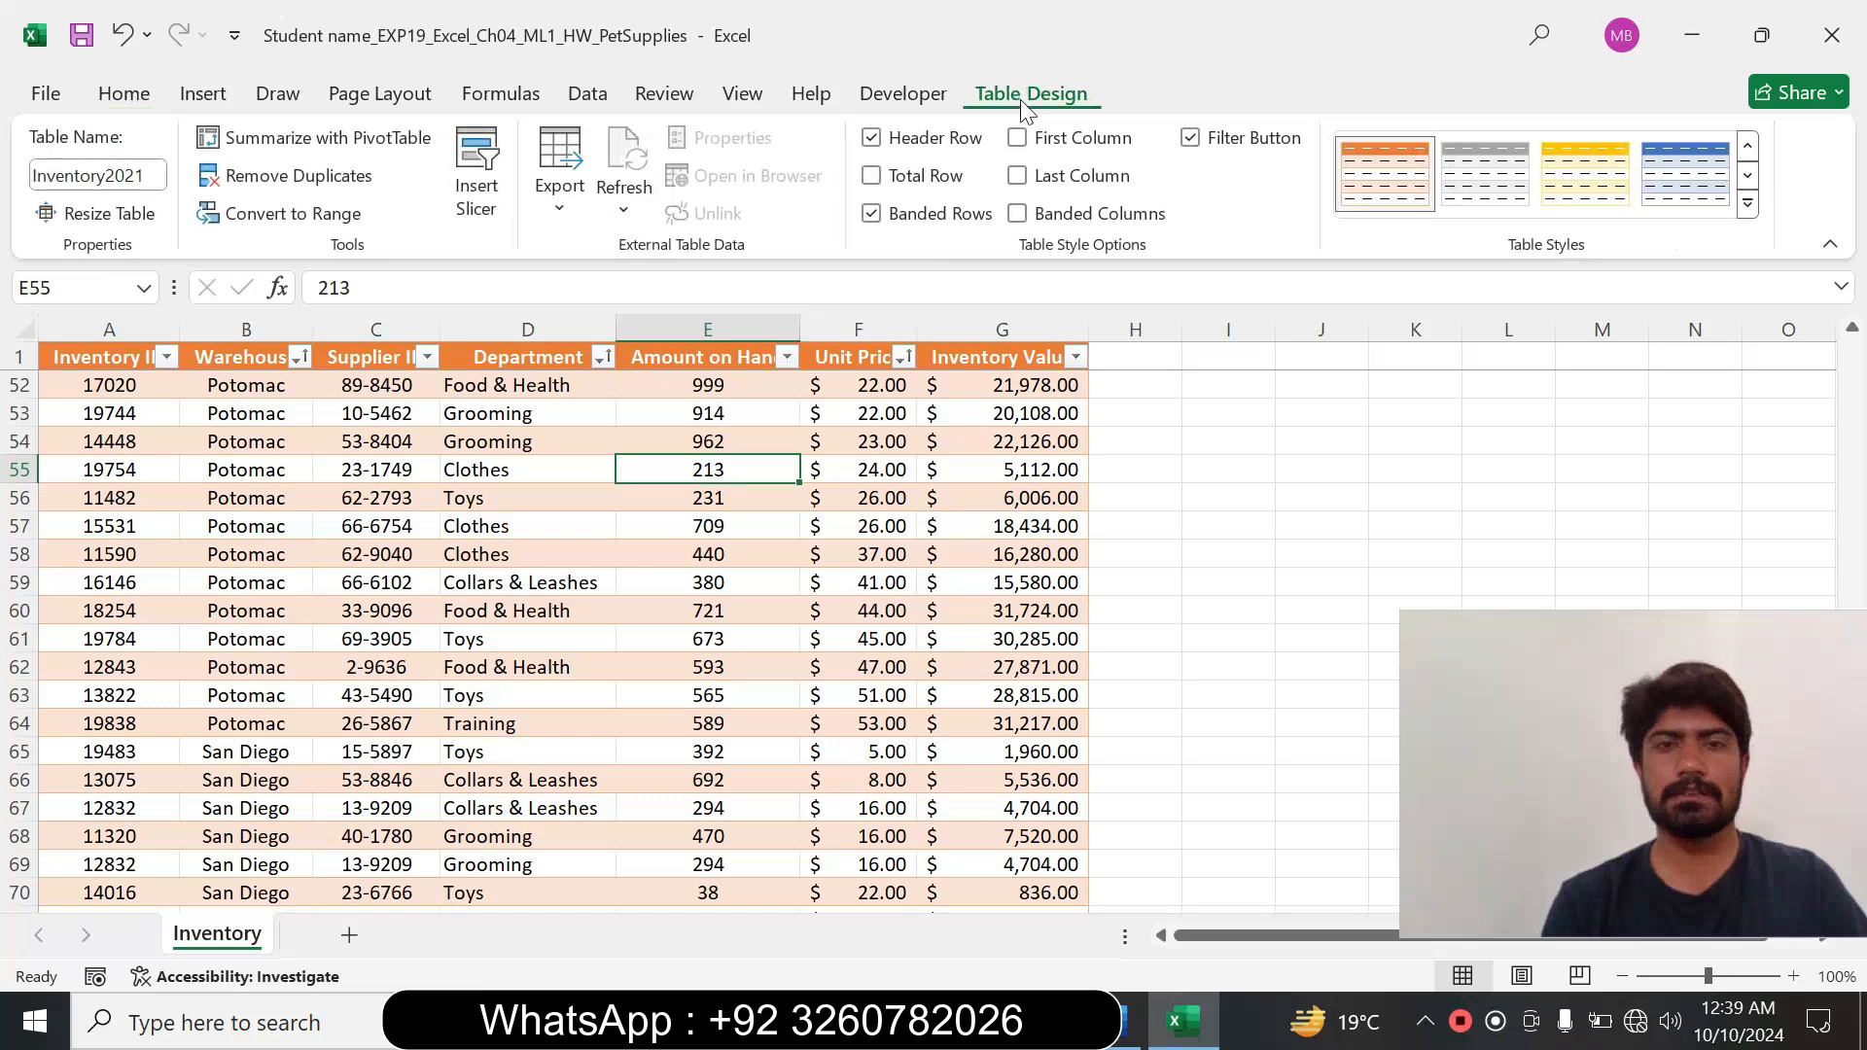
{"action": "left_click", "coordinate": [874, 179]}
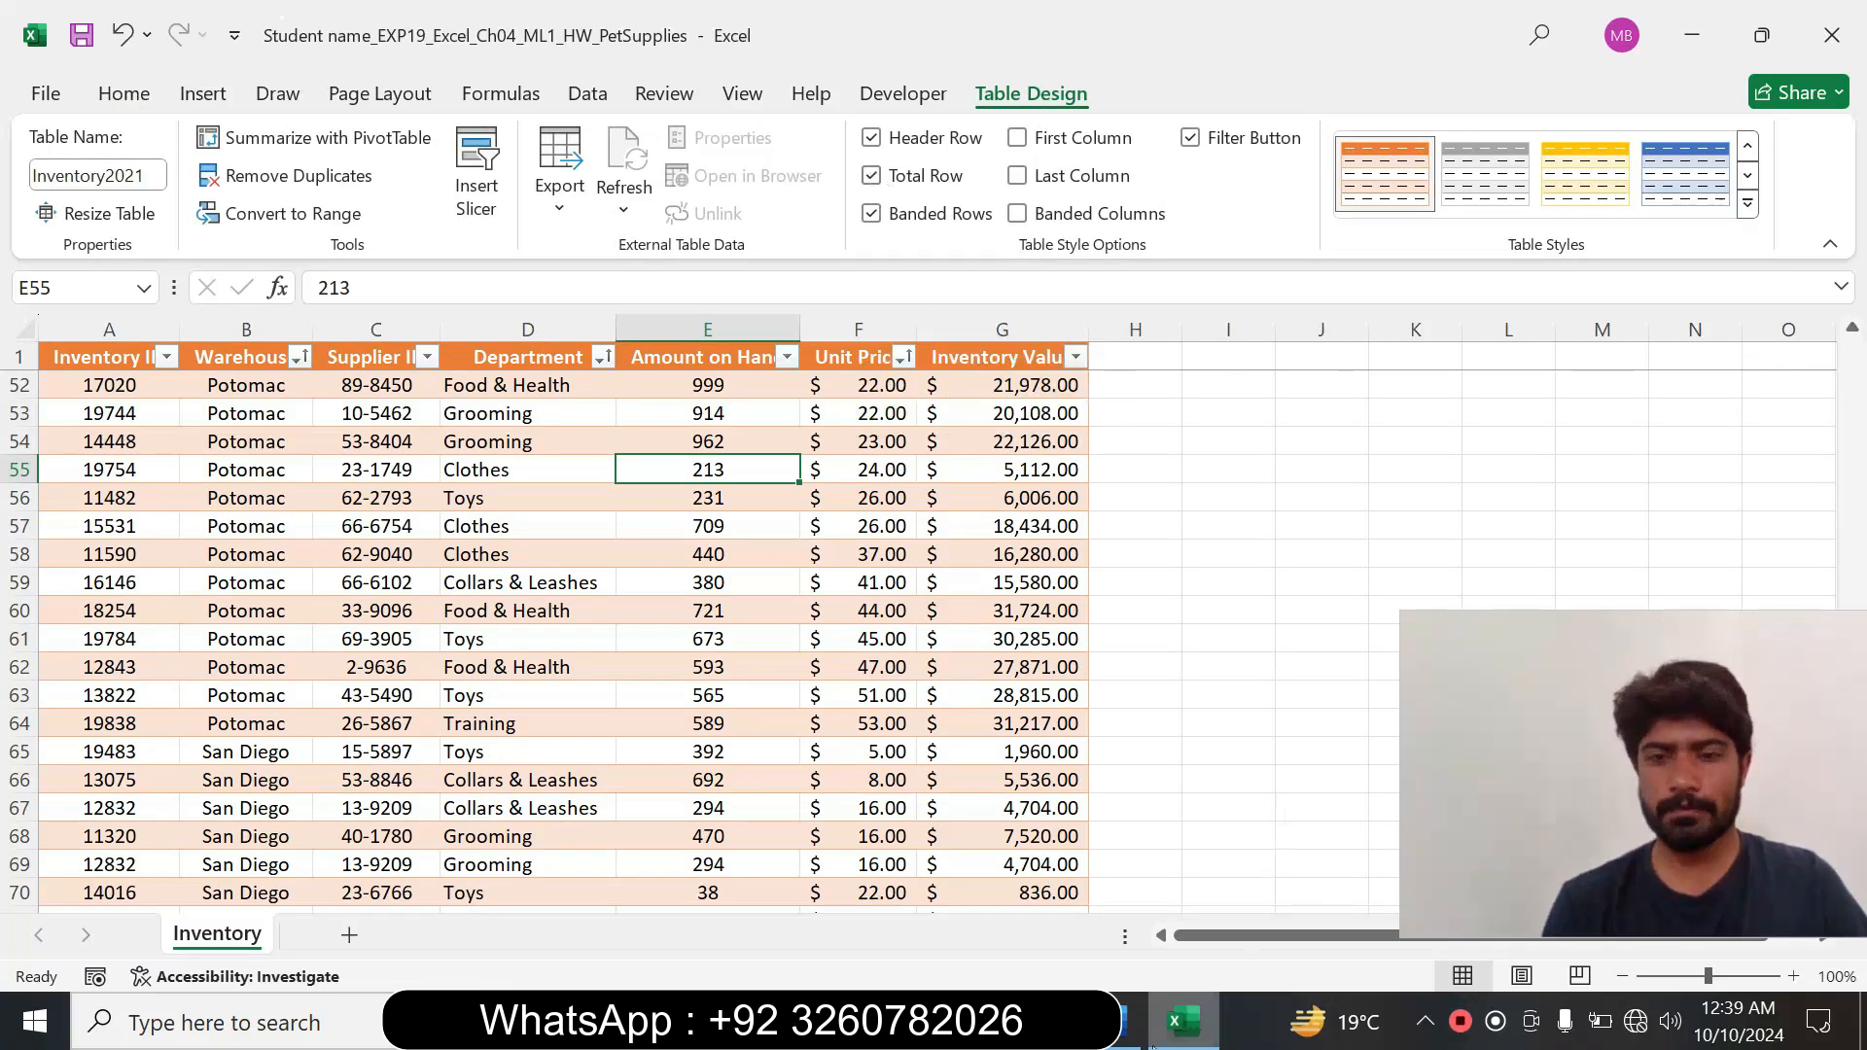
Recheck the Inventory Value requirement of step 8 in Word, then set the Total Row function in Excel cell G79 to Sum.
{"action": "left_click", "coordinate": [1128, 1026]}
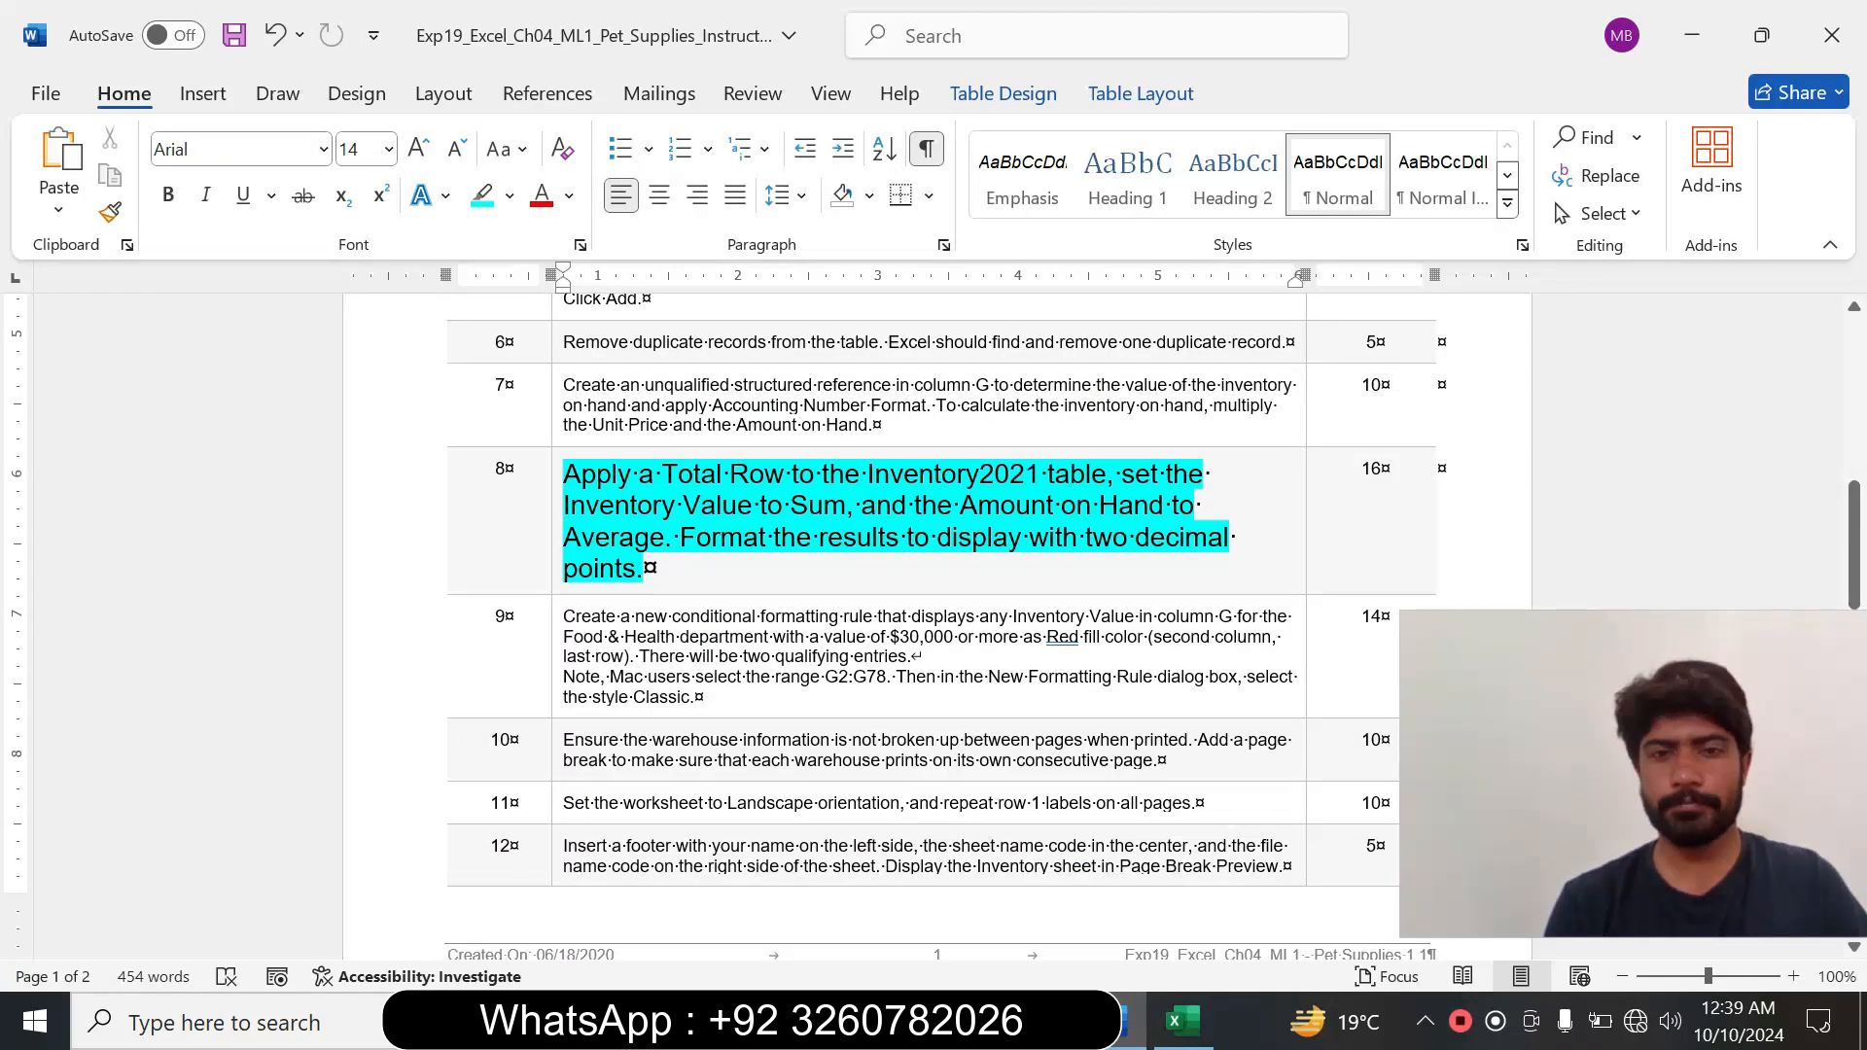
{"action": "left_click_drag", "start_coordinate": [563, 504], "coordinate": [845, 505]}
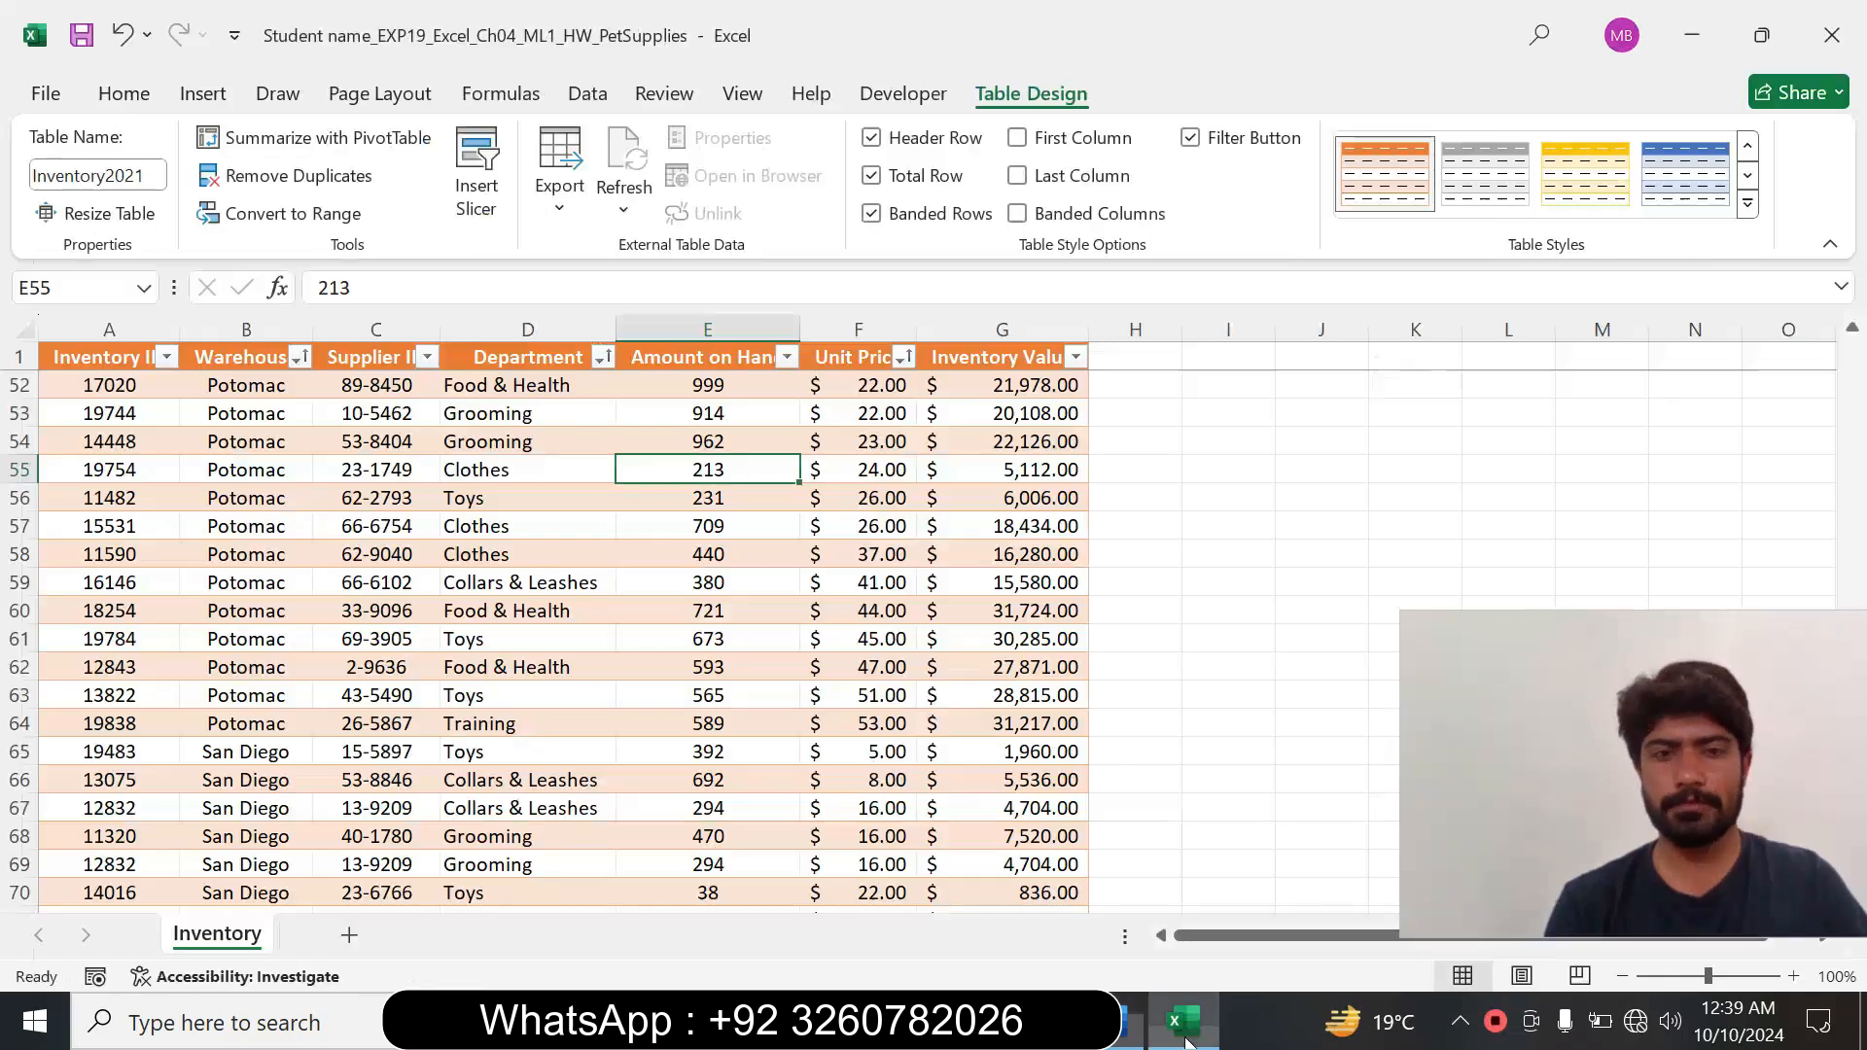
{"action": "left_click", "coordinate": [1182, 1021]}
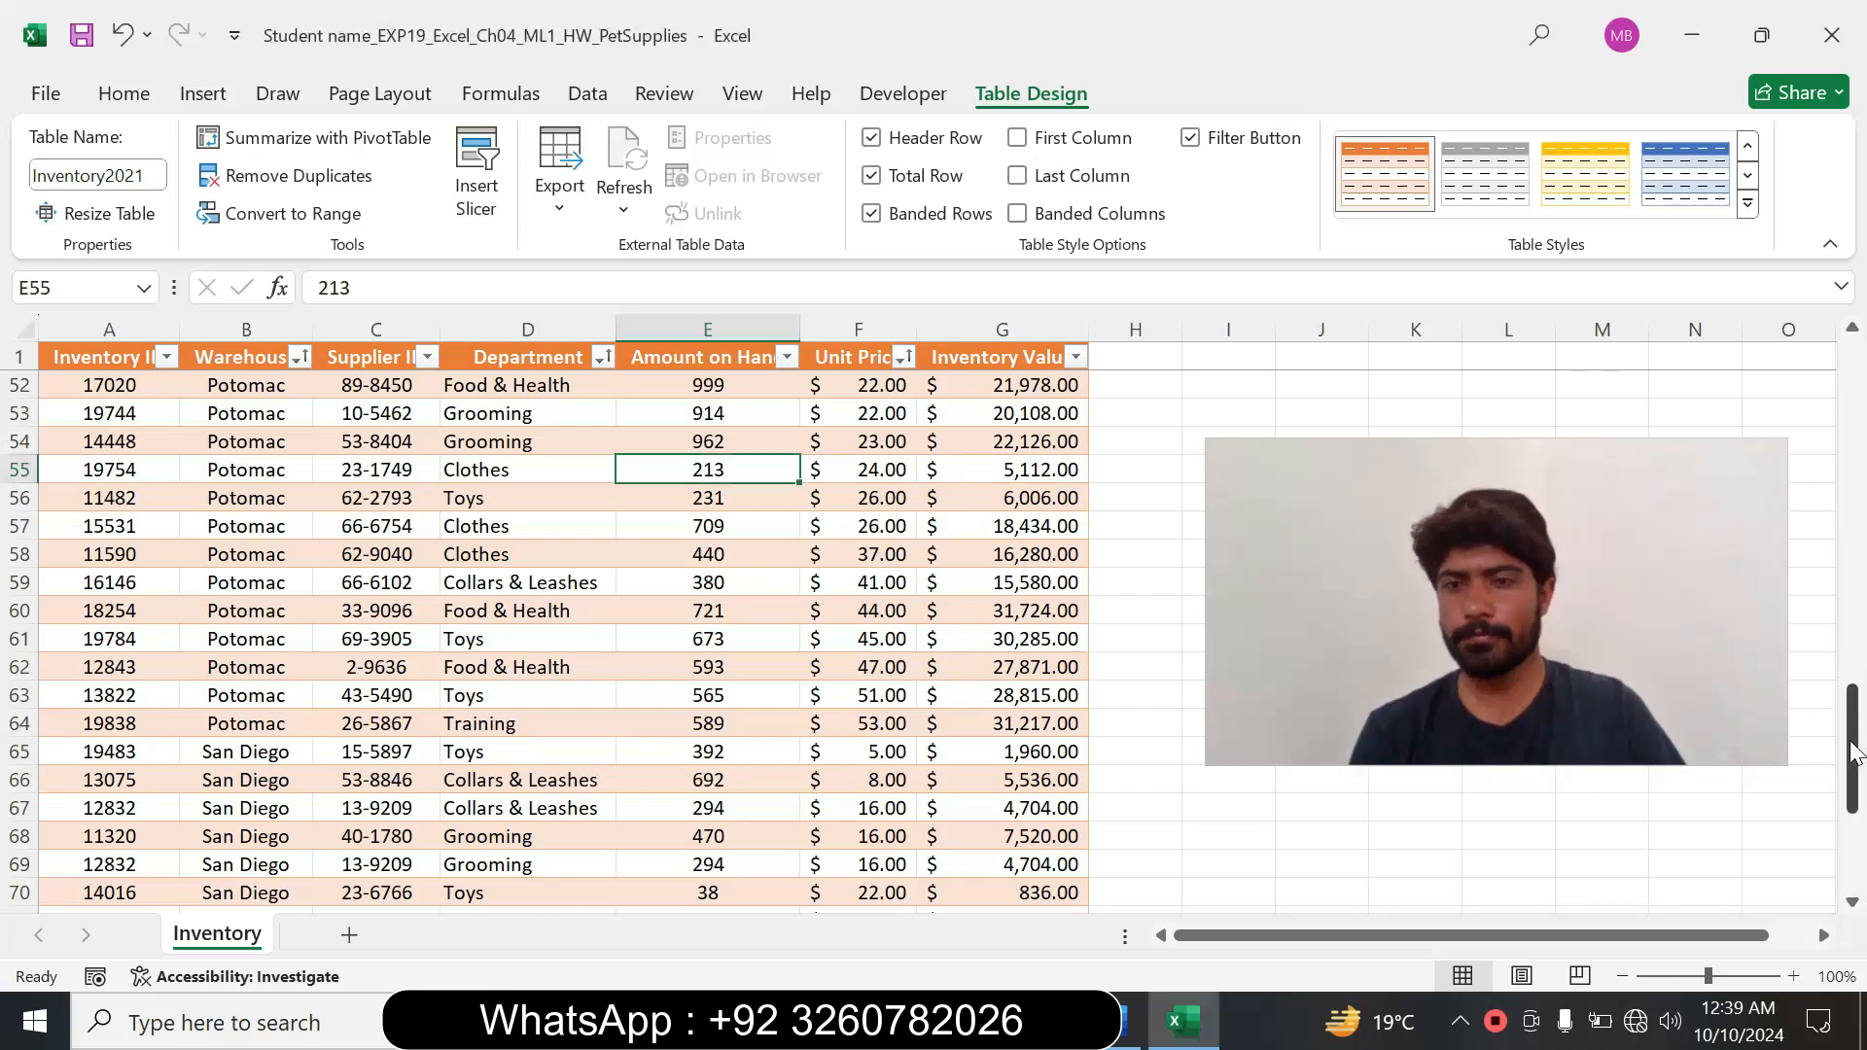
{"action": "left_click_drag", "start_coordinate": [1852, 752], "coordinate": [1862, 942]}
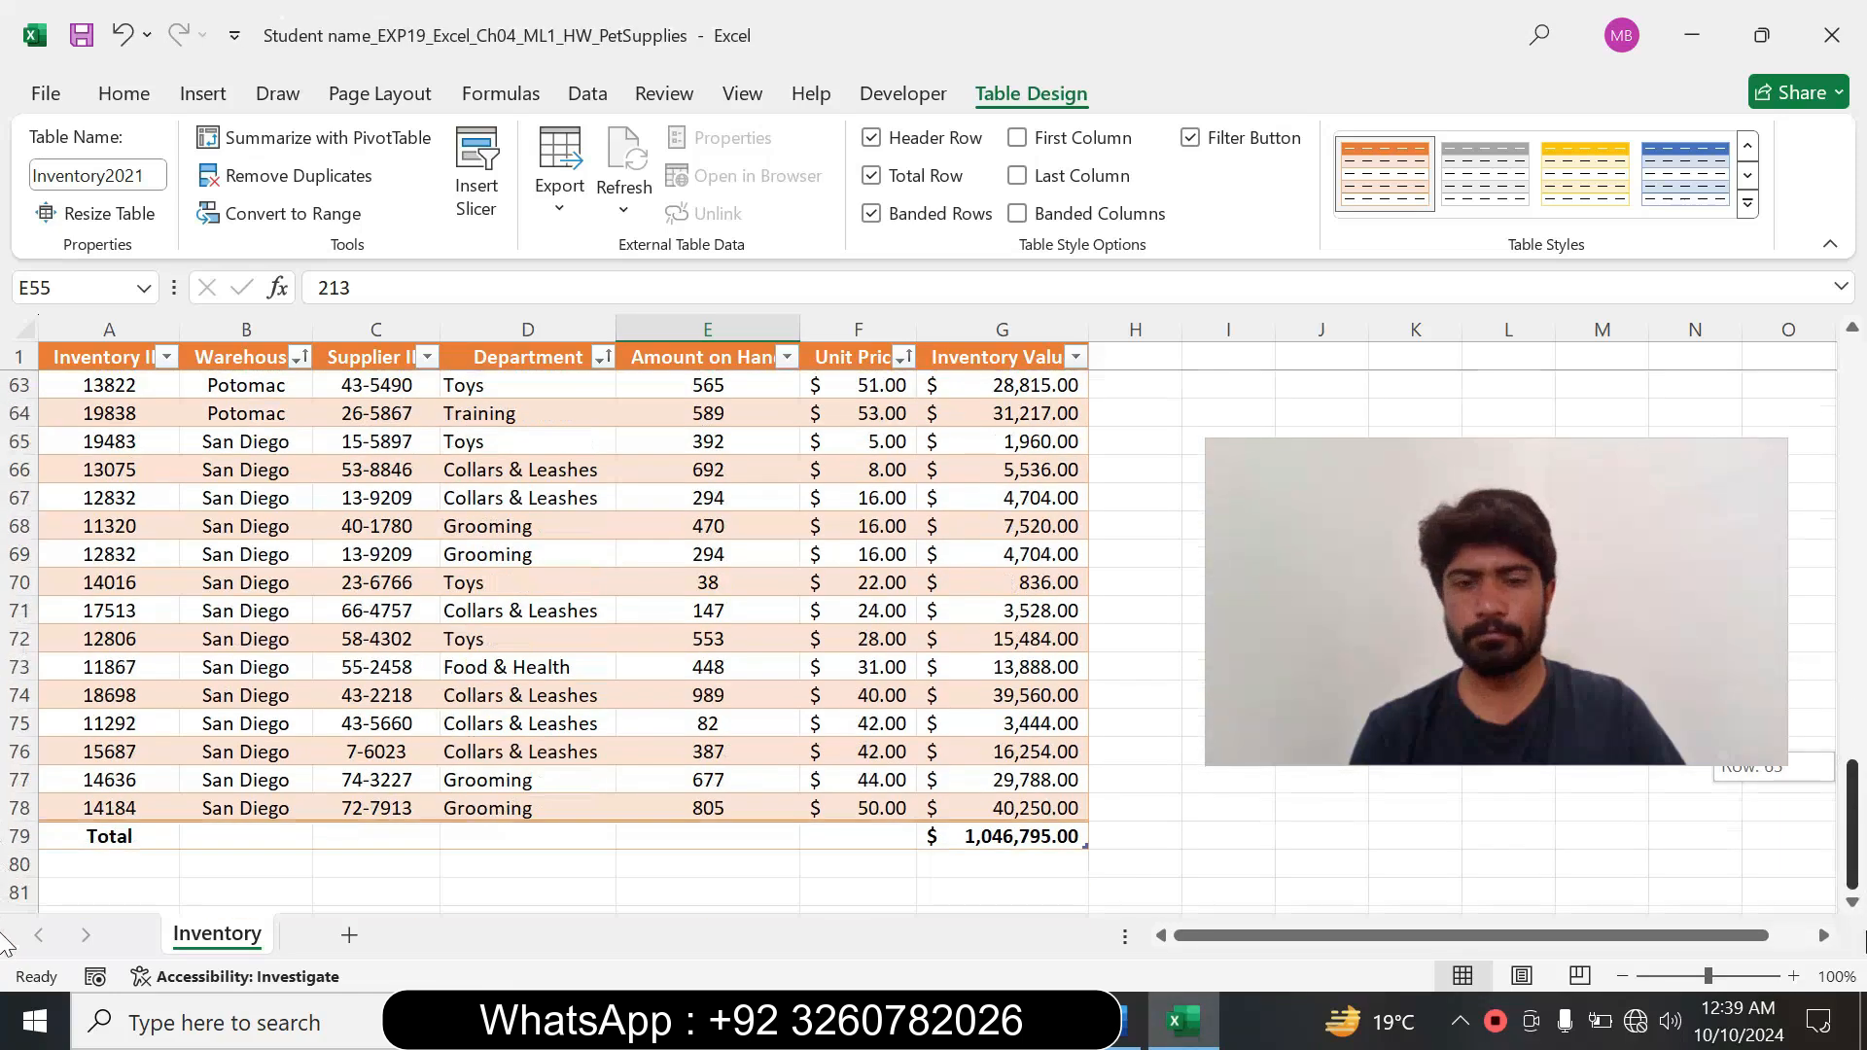
{"action": "left_click", "coordinate": [1011, 836]}
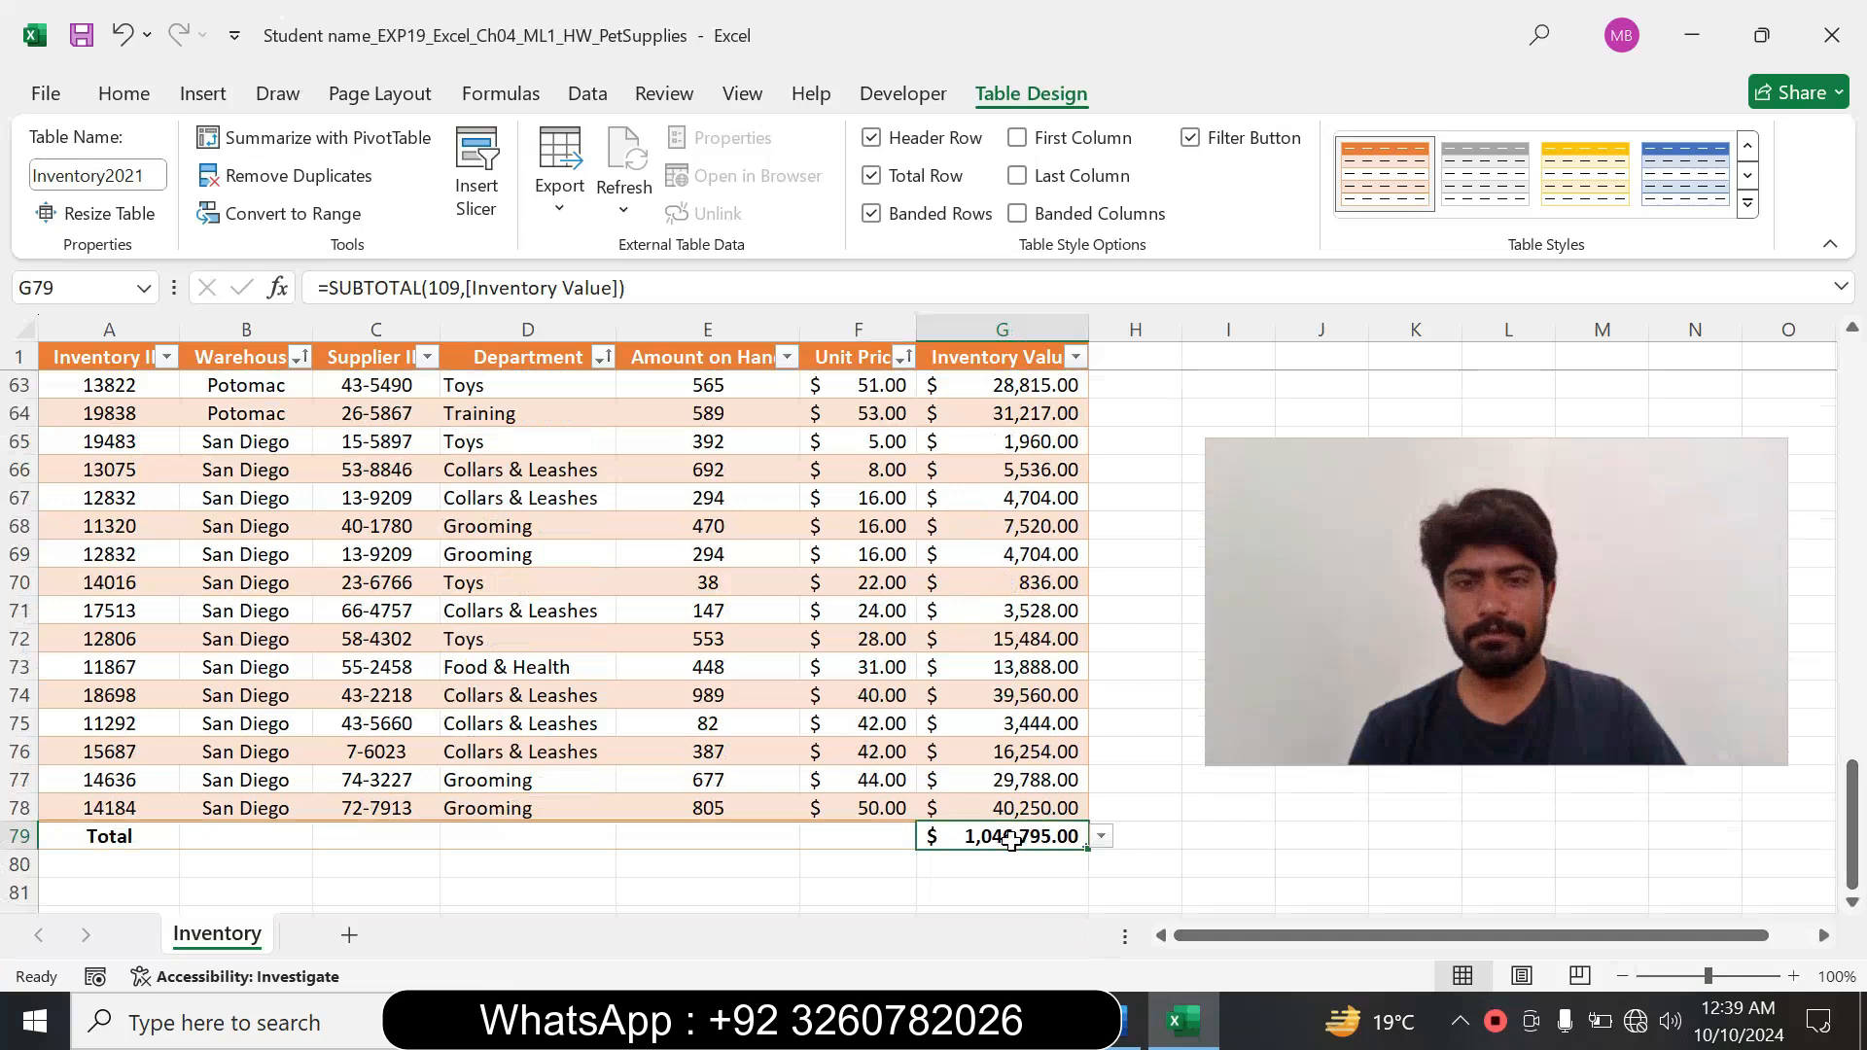
{"action": "left_click", "coordinate": [1101, 839]}
{"action": "left_click", "coordinate": [960, 744]}
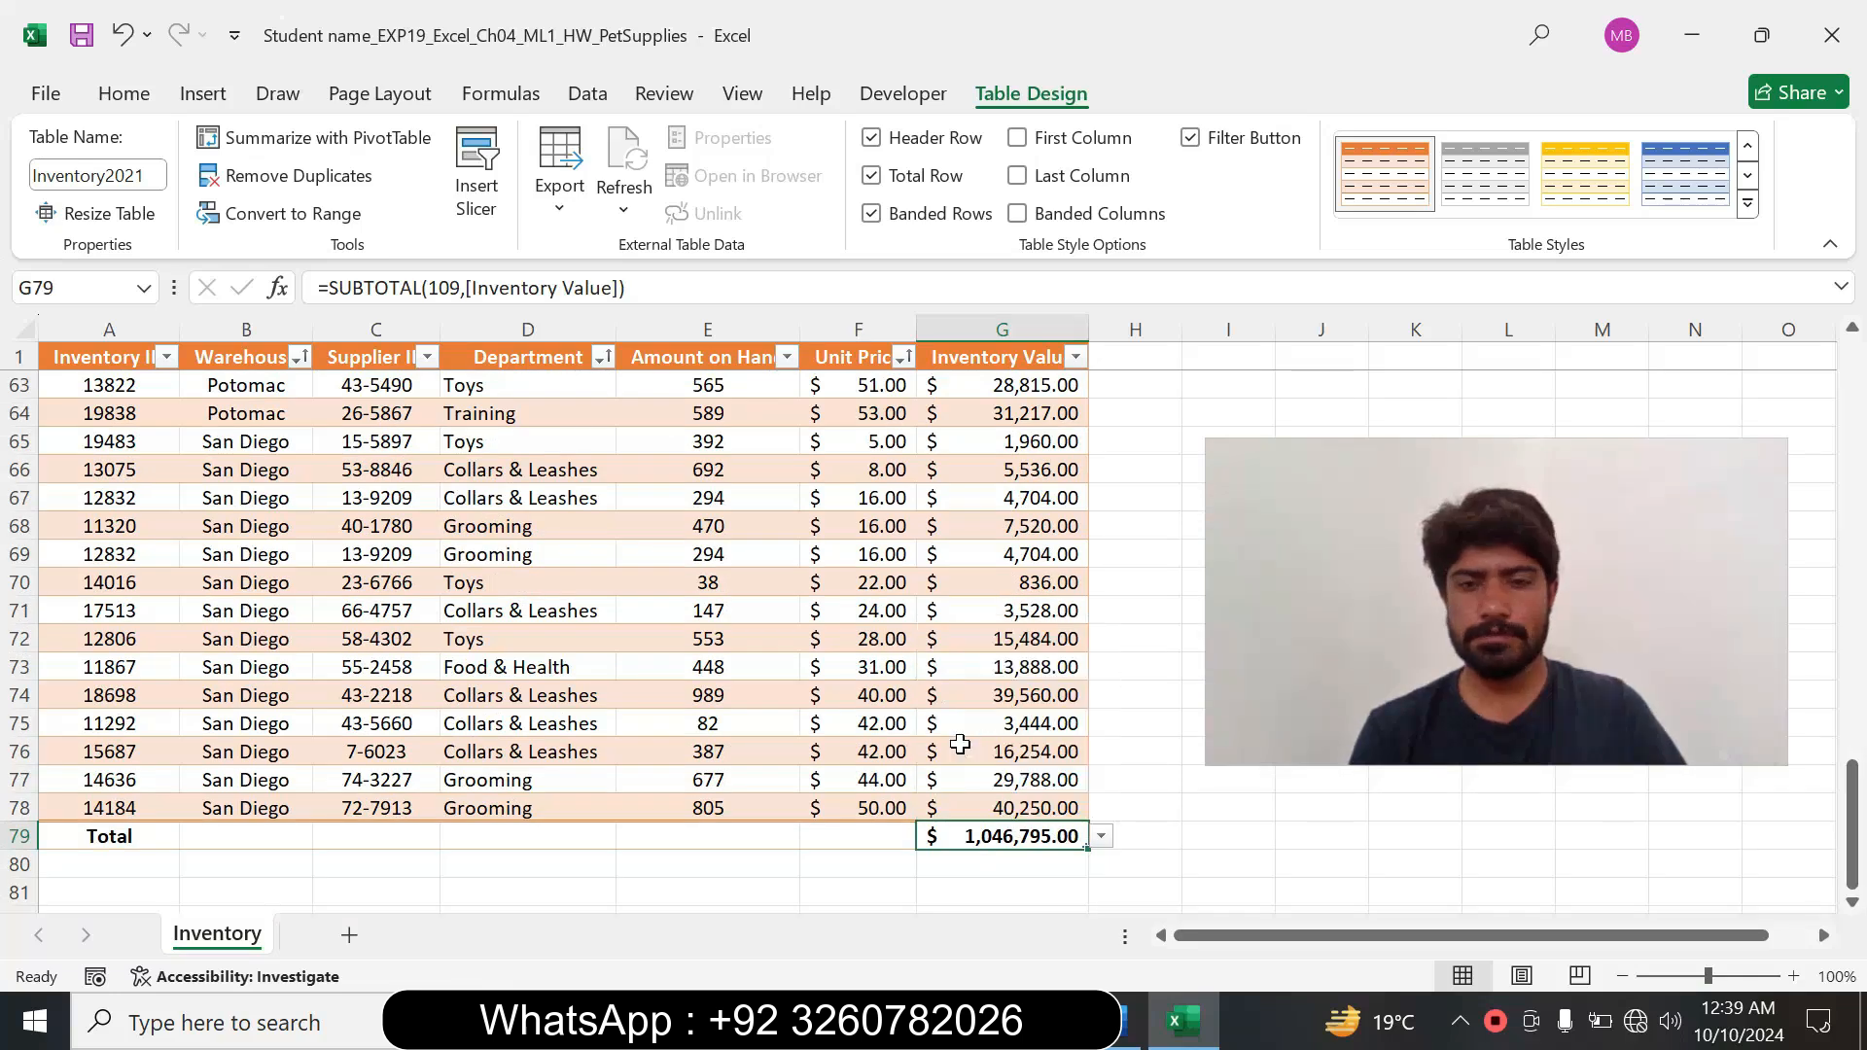
{"action": "left_click", "coordinate": [1104, 838]}
Recheck step 8 in Word, then set the Total Row function for Amount on Hand in Excel cell E79 to Average.
{"action": "left_click", "coordinate": [1132, 1021]}
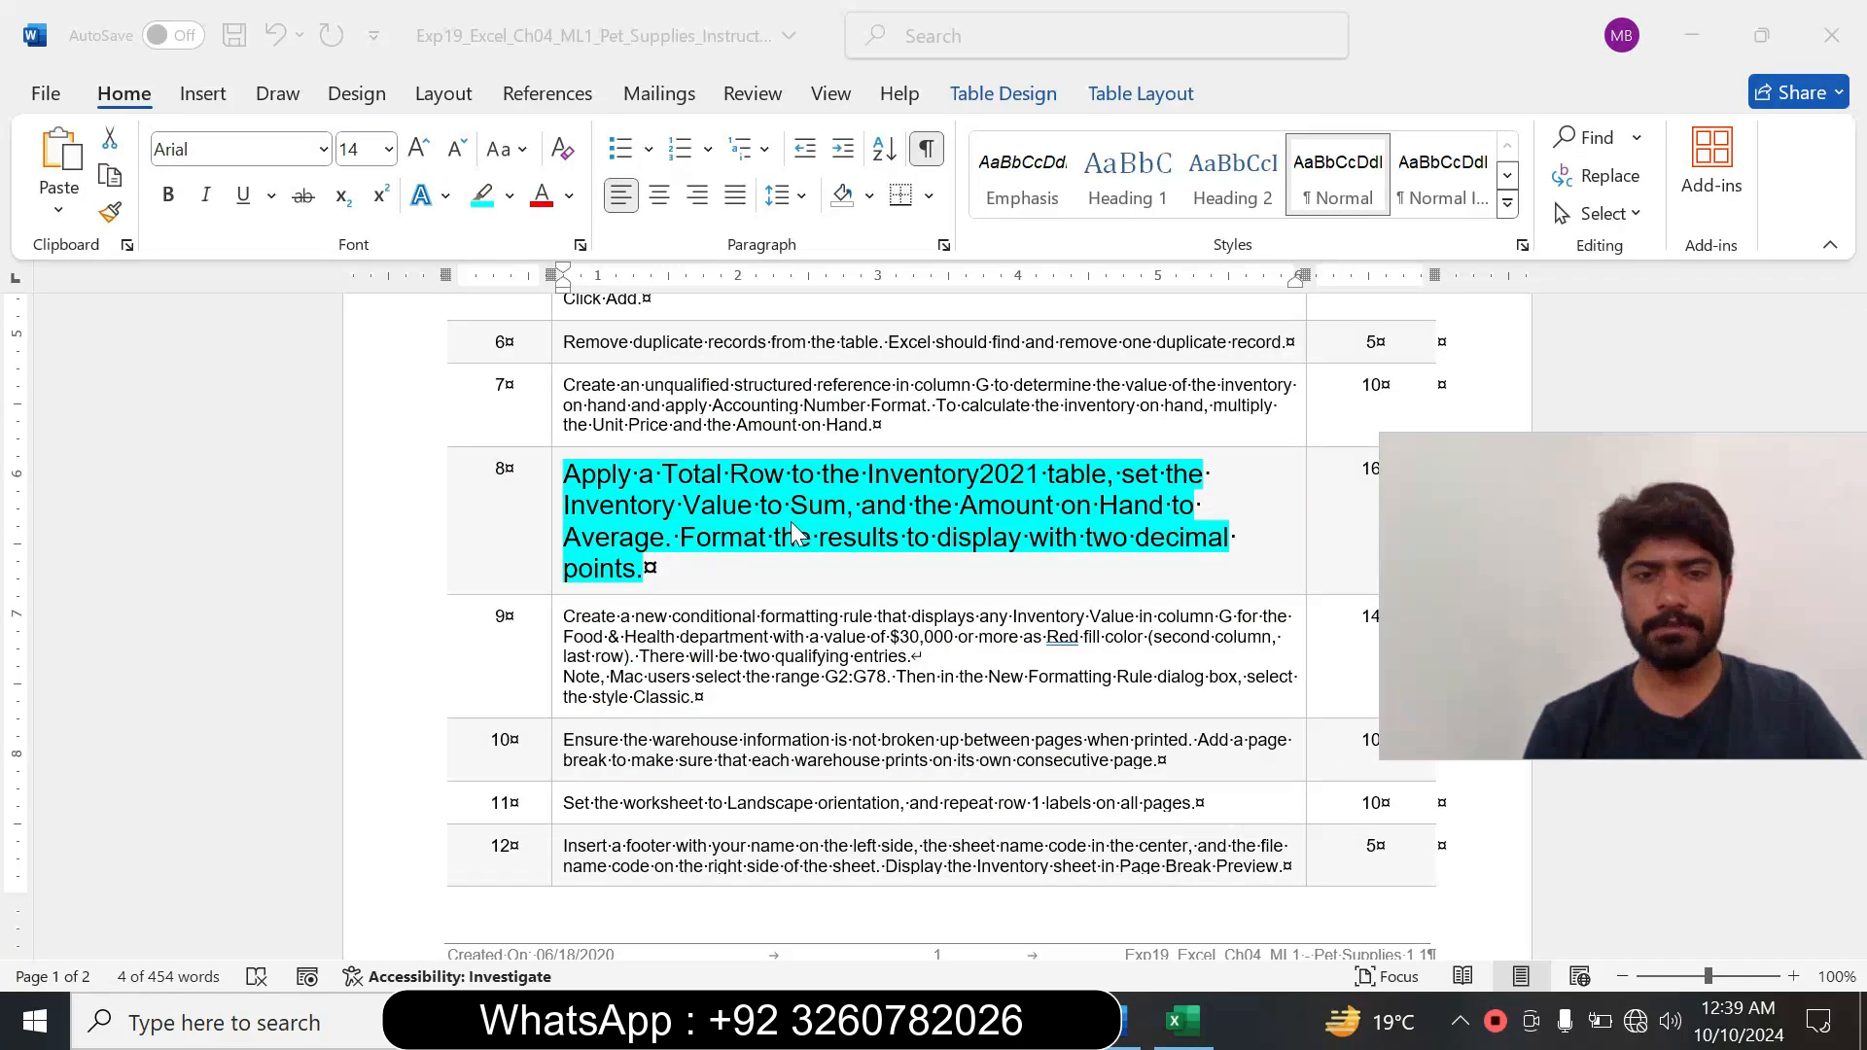
{"action": "key", "text": "alt+Tab"}
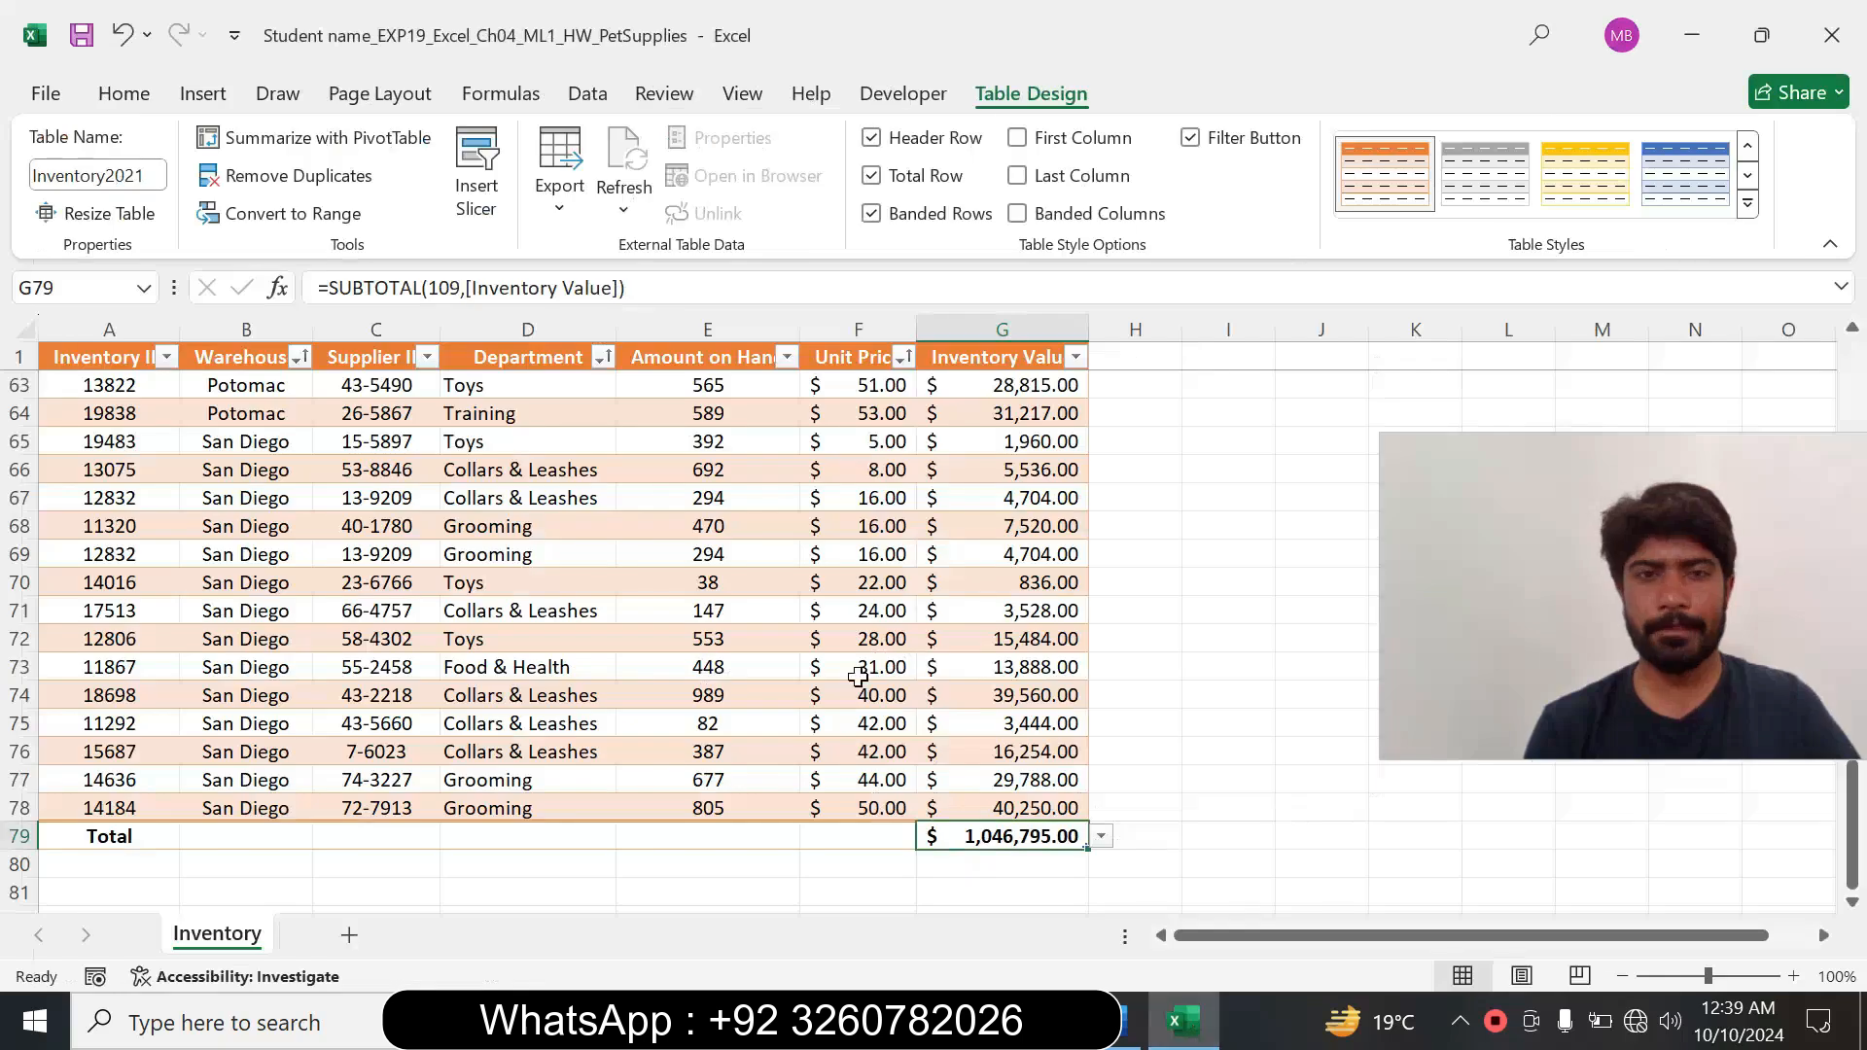
{"action": "left_click", "coordinate": [716, 835]}
{"action": "left_click", "coordinate": [811, 838]}
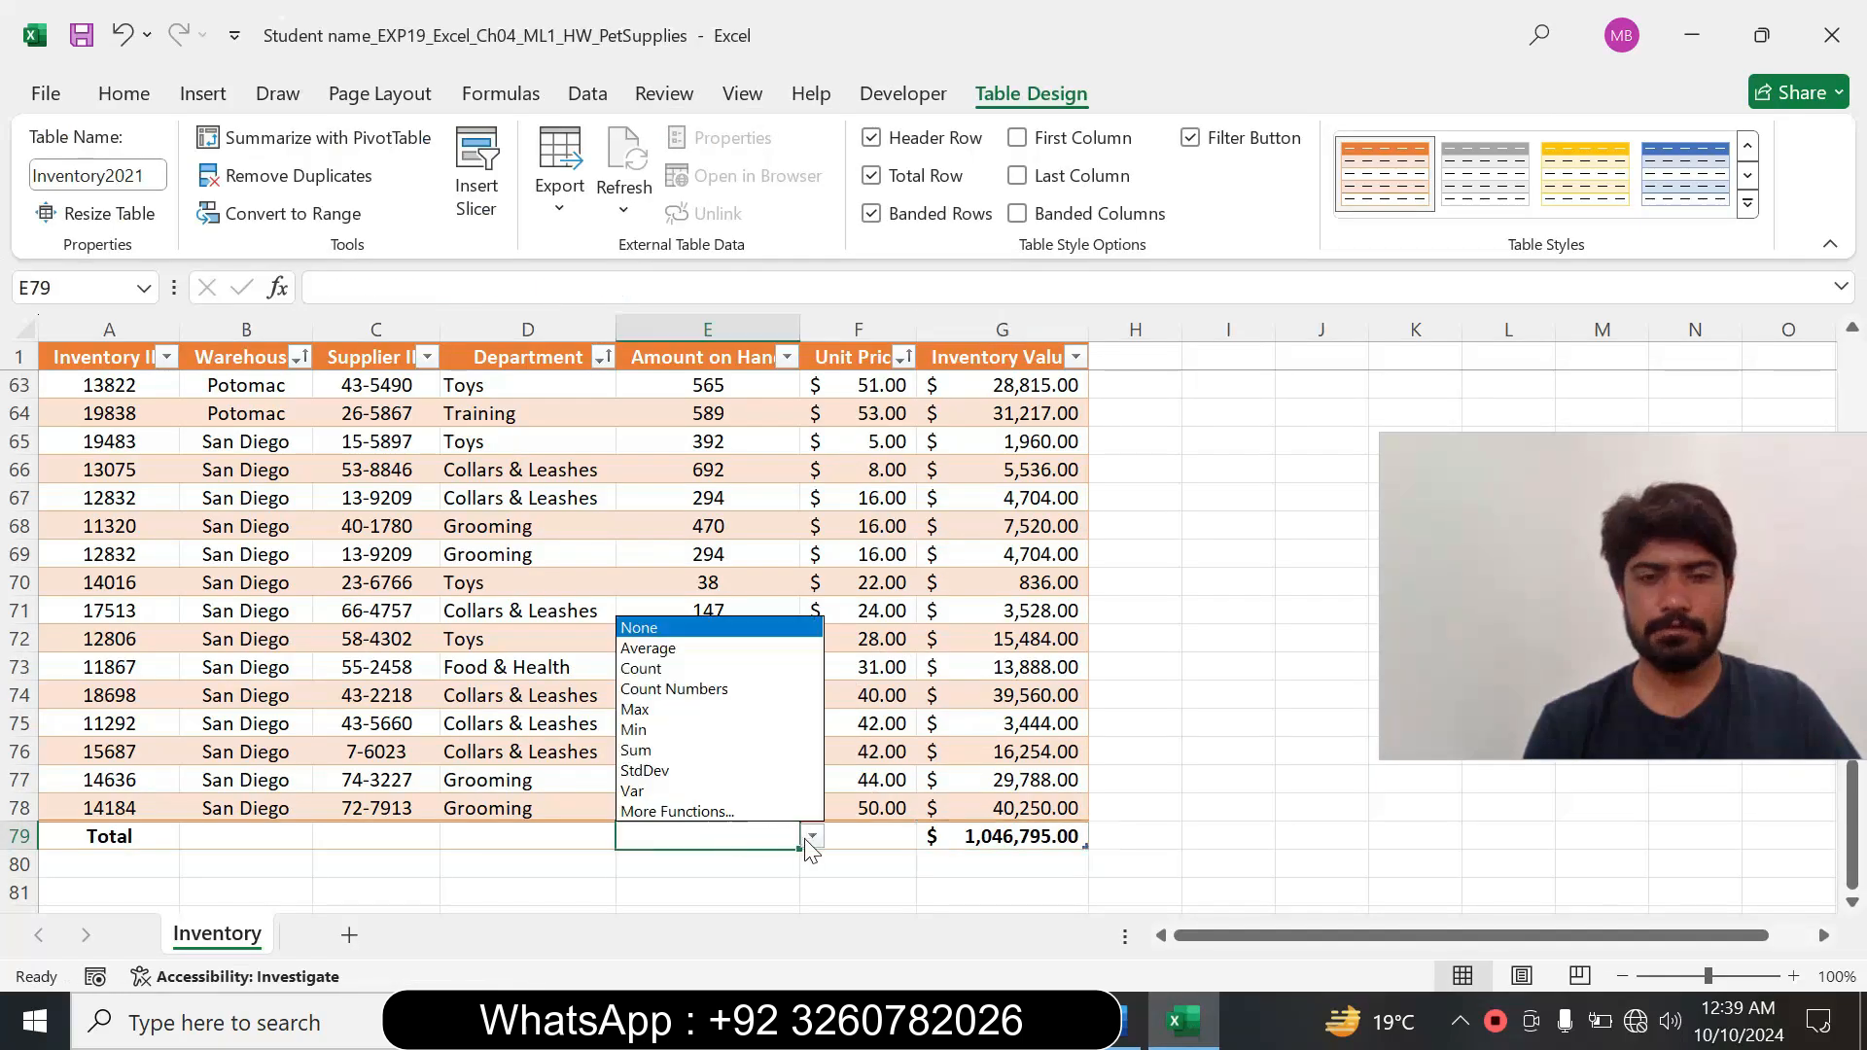
{"action": "left_click", "coordinate": [650, 649]}
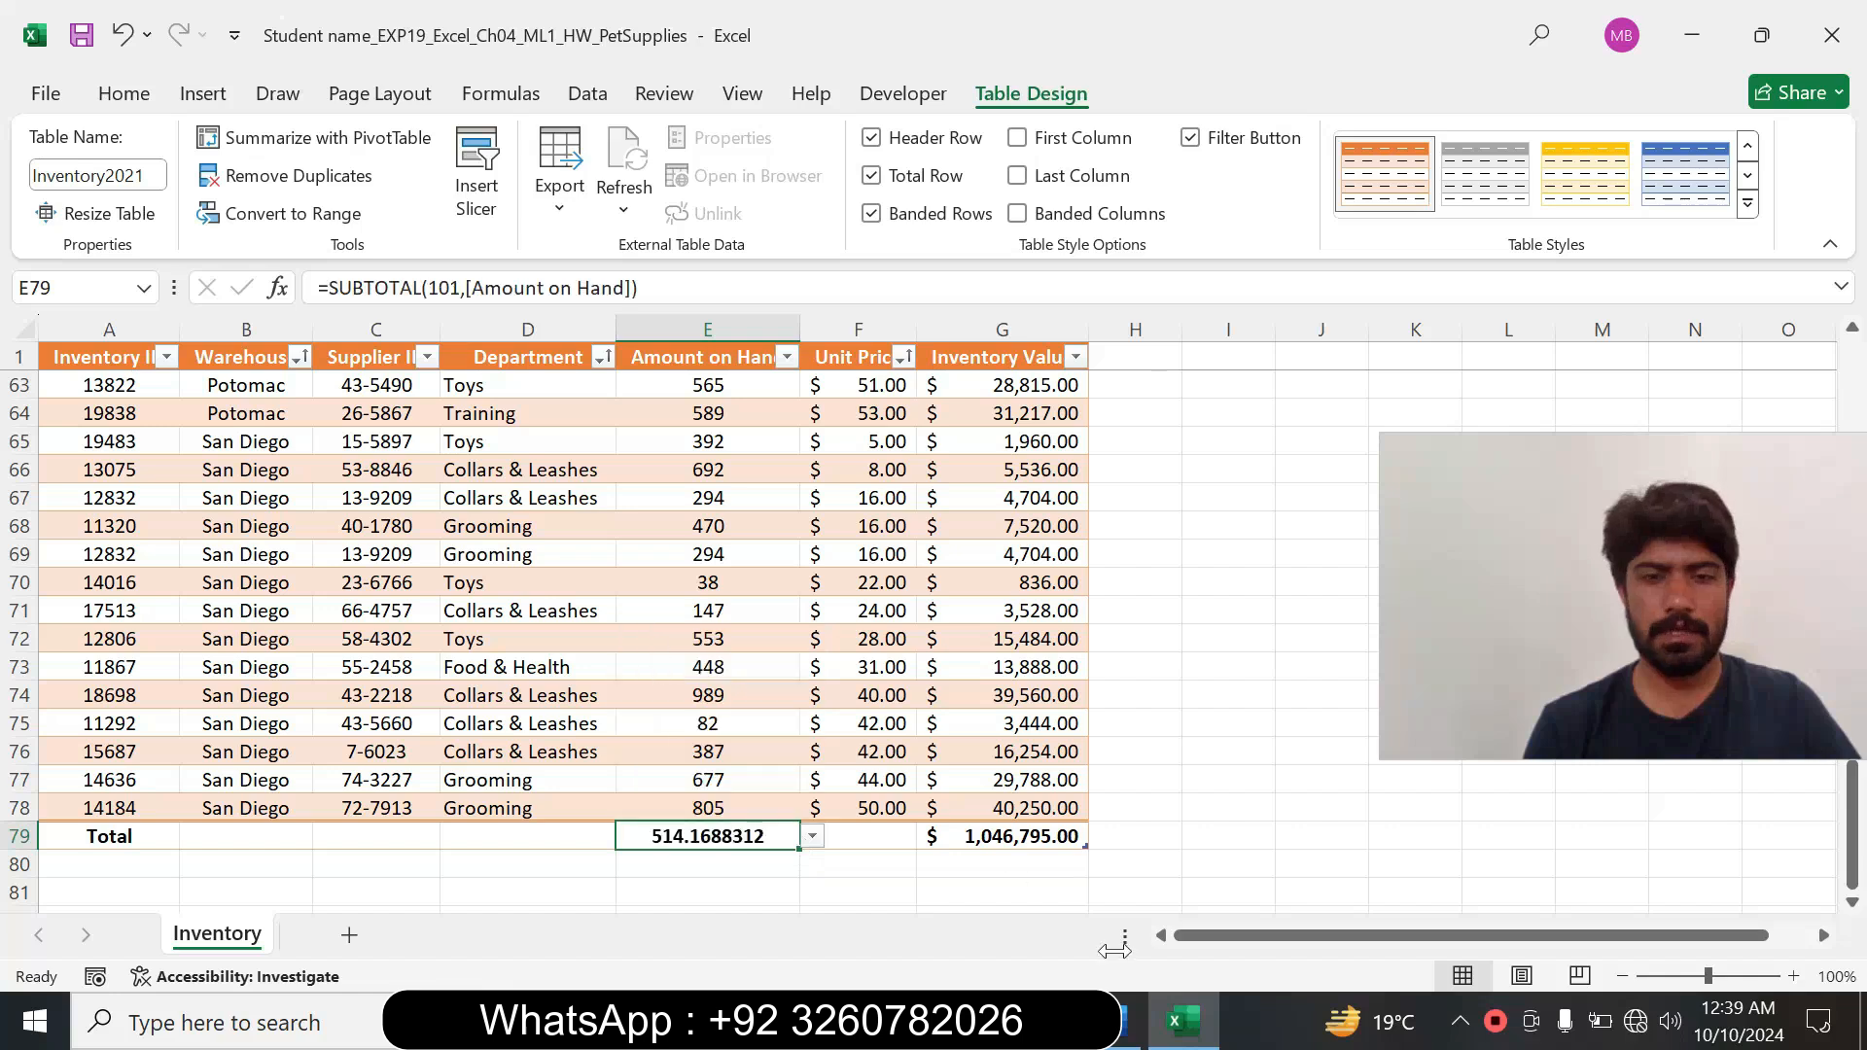
Recheck the format required by step 8 in Word, then apply the Number format with 2 decimal places to Excel cell E79.
{"action": "left_click", "coordinate": [1138, 1031]}
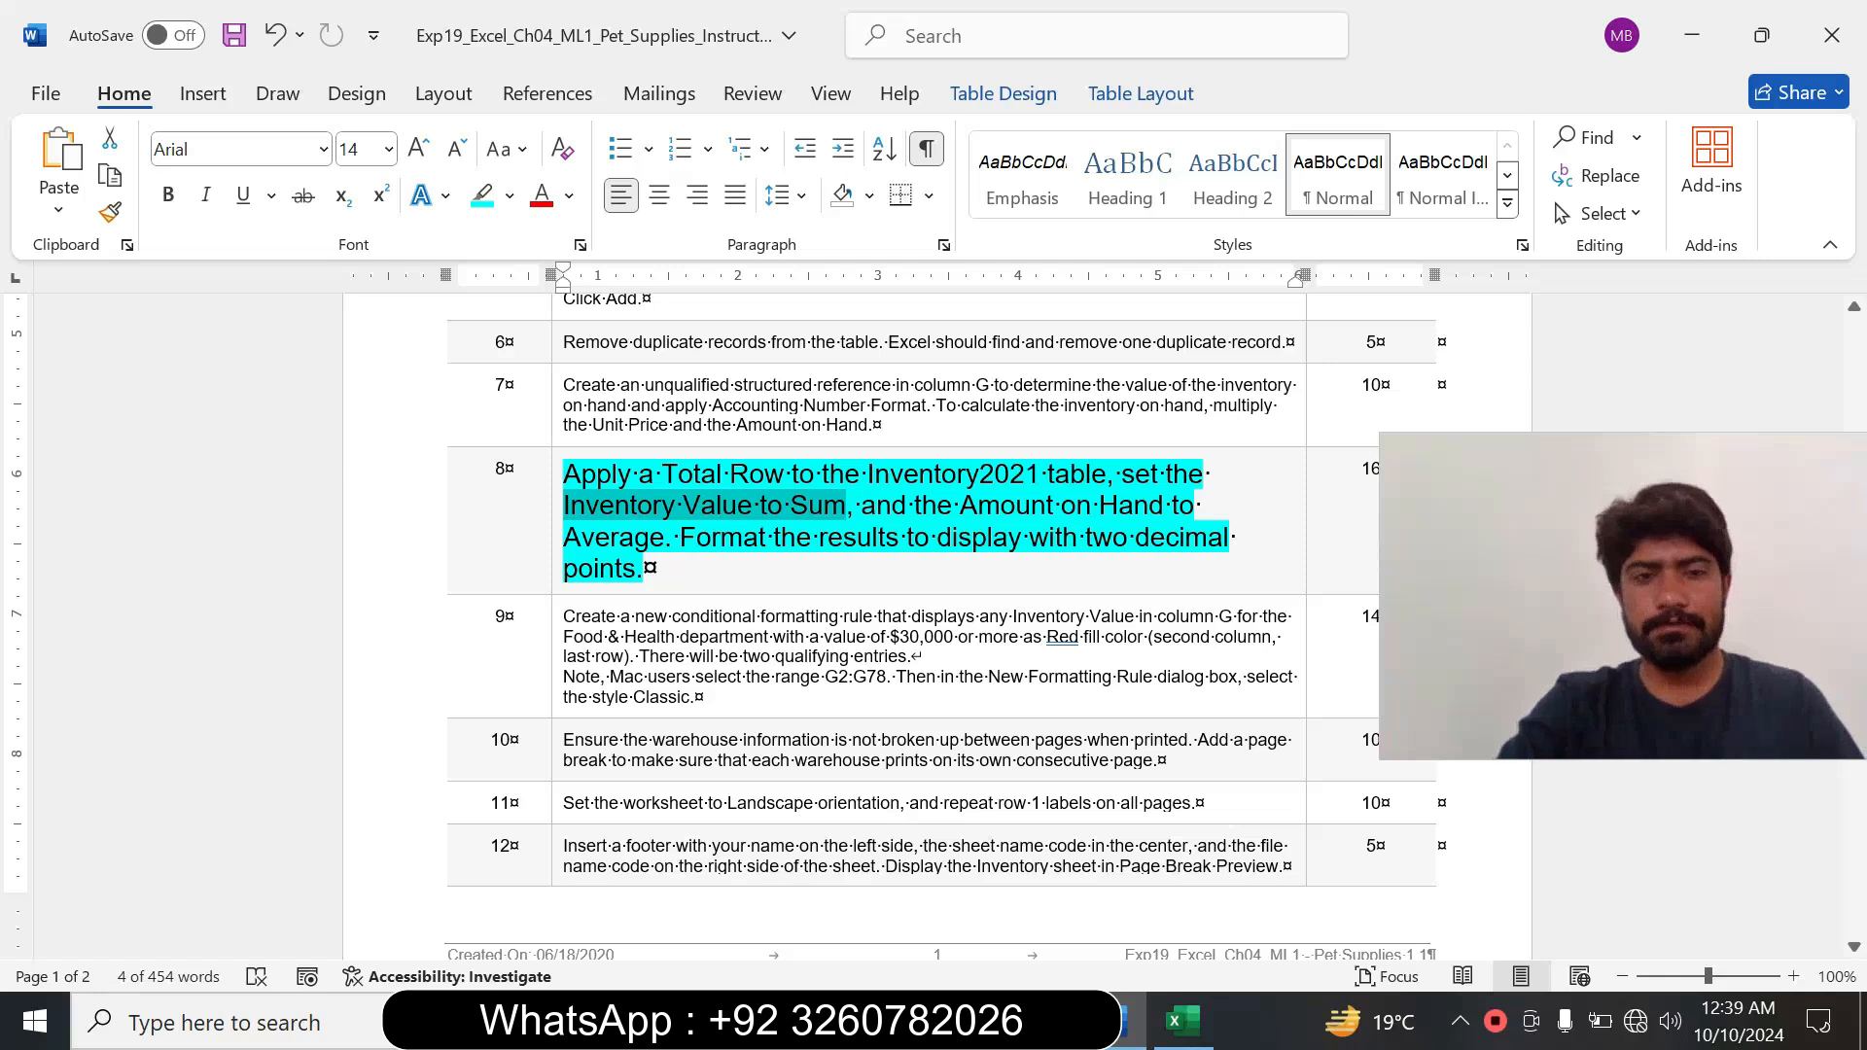
{"action": "left_click_drag", "start_coordinate": [679, 538], "coordinate": [643, 570]}
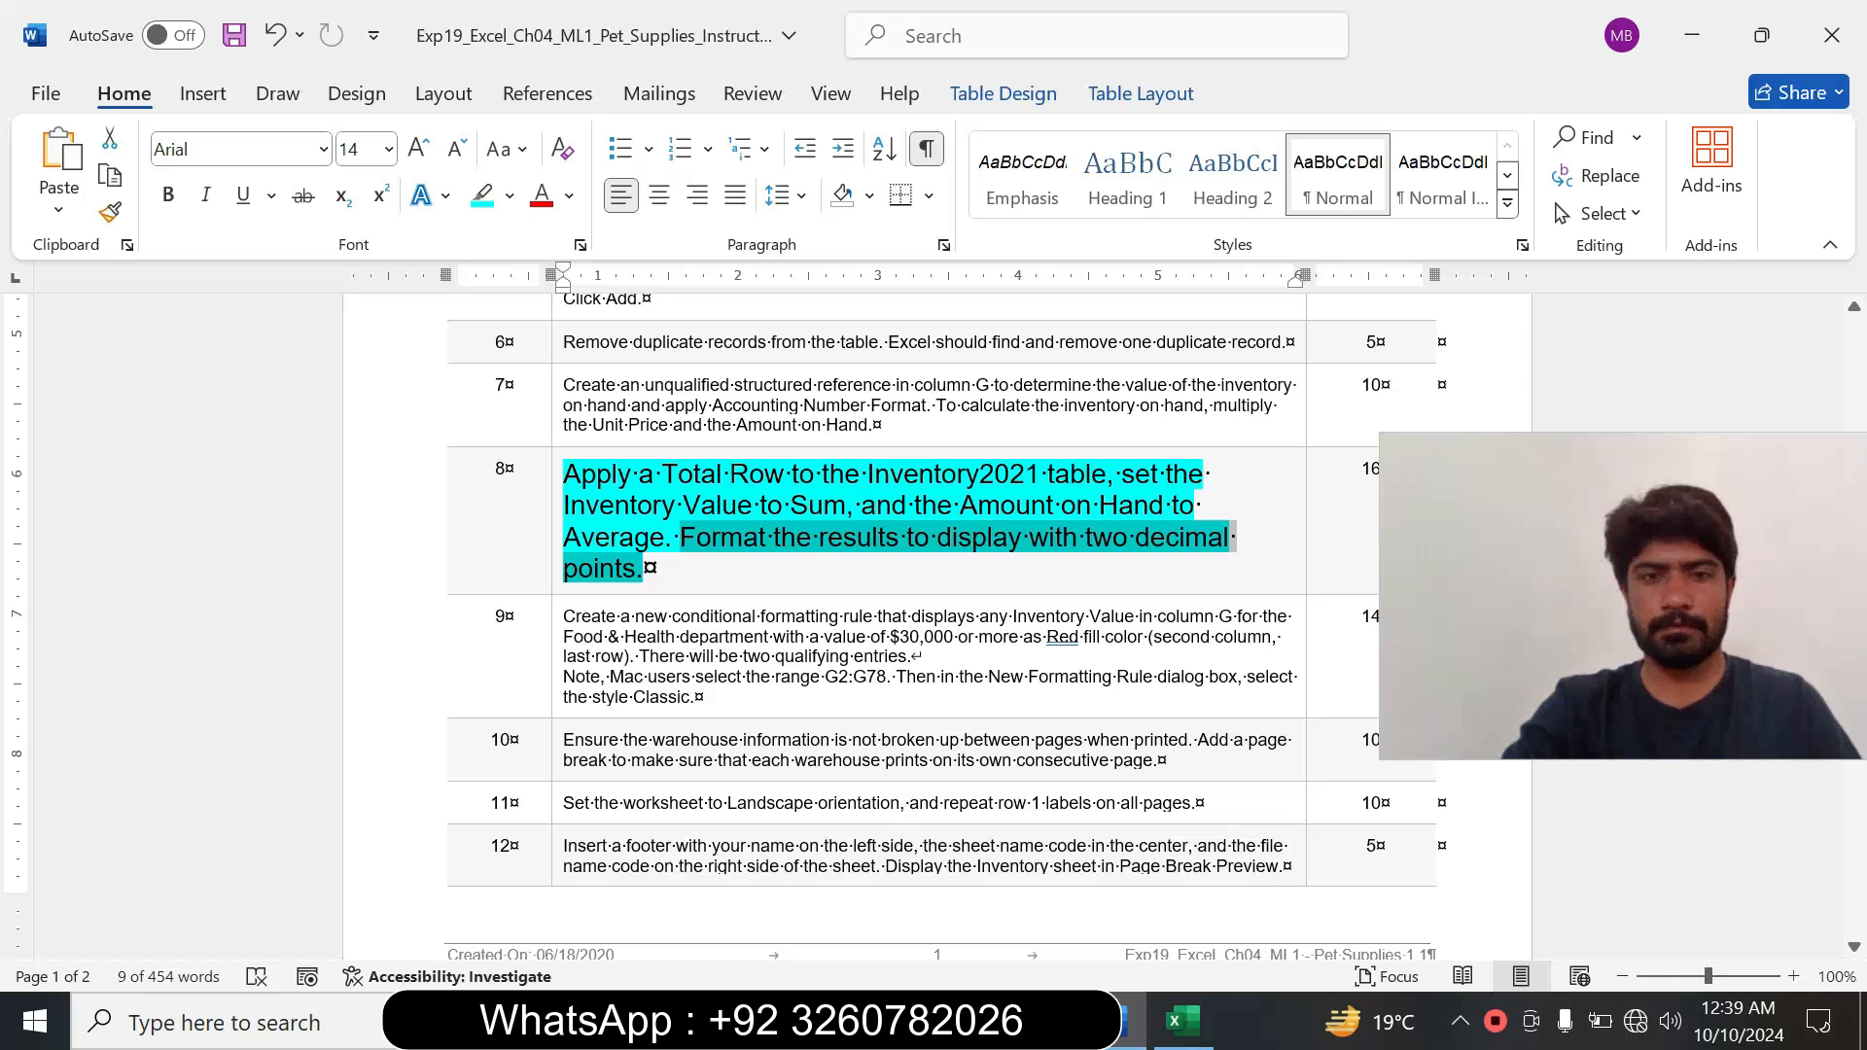
{"action": "mouse_move", "coordinate": [1180, 1029]}
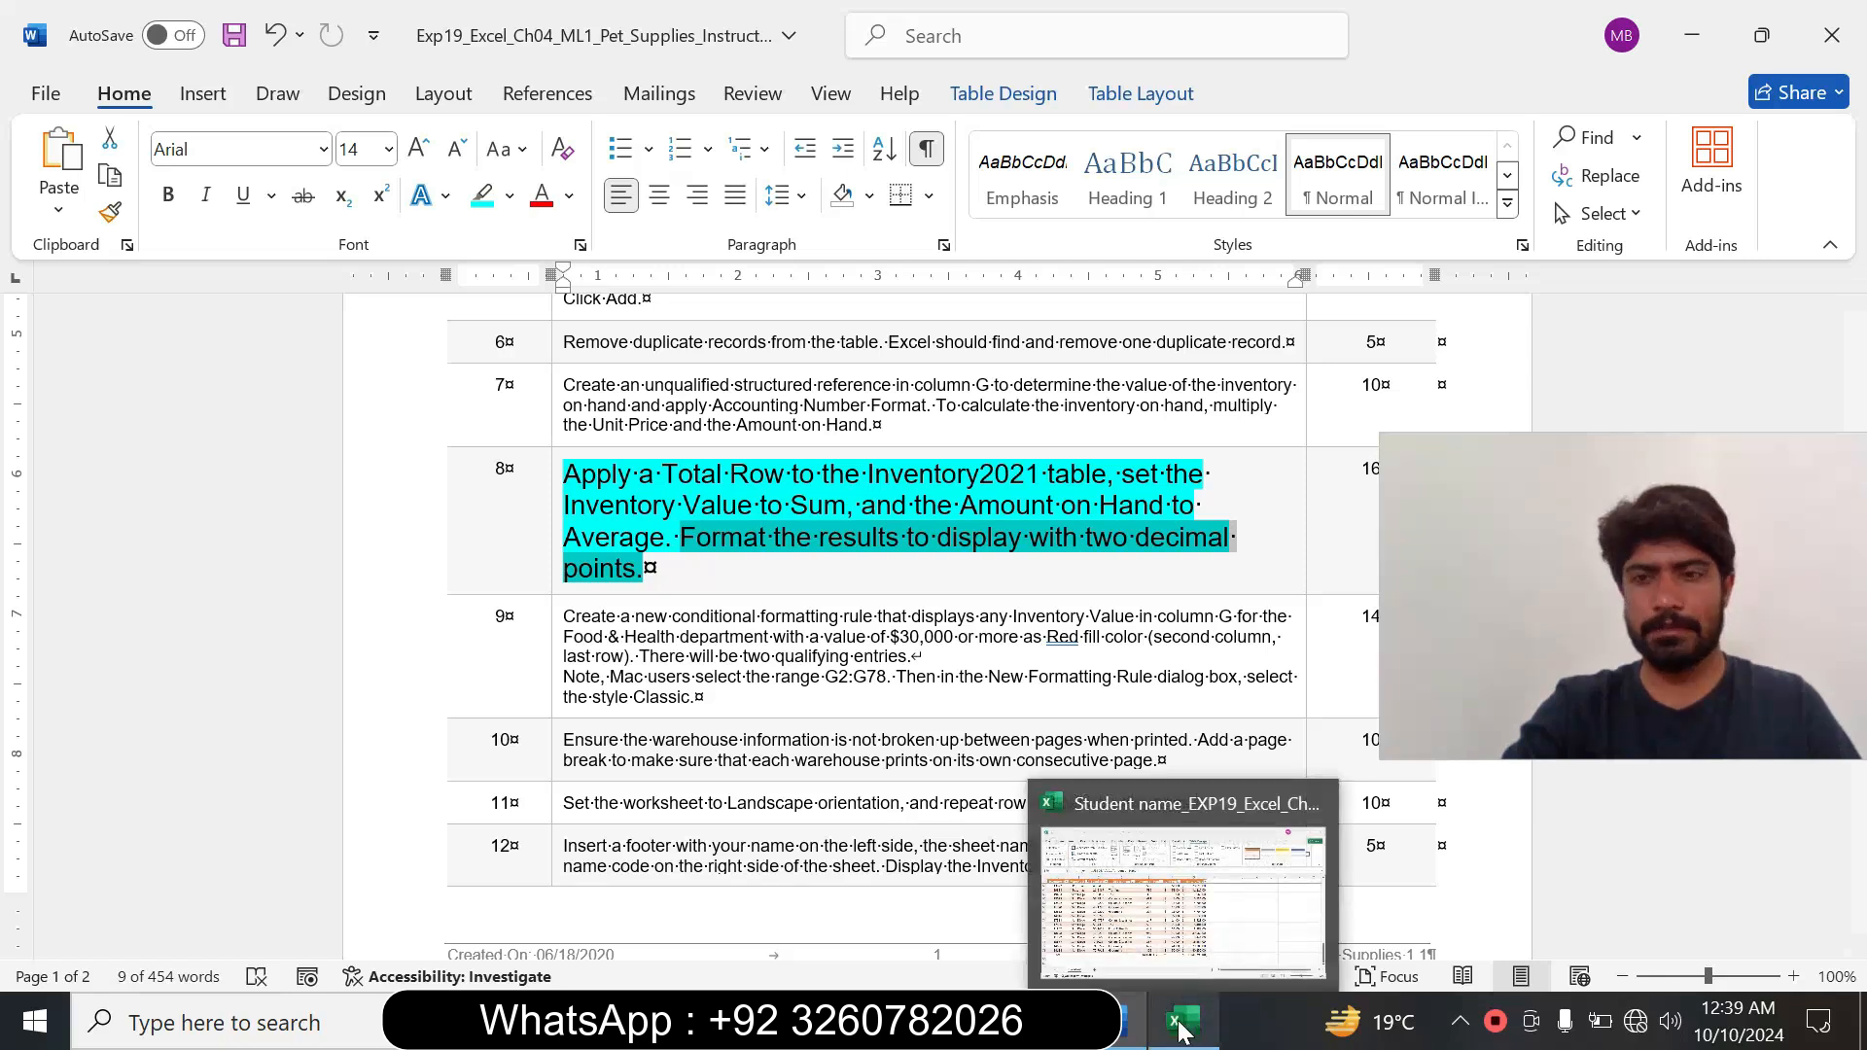
{"action": "left_click", "coordinate": [1179, 896]}
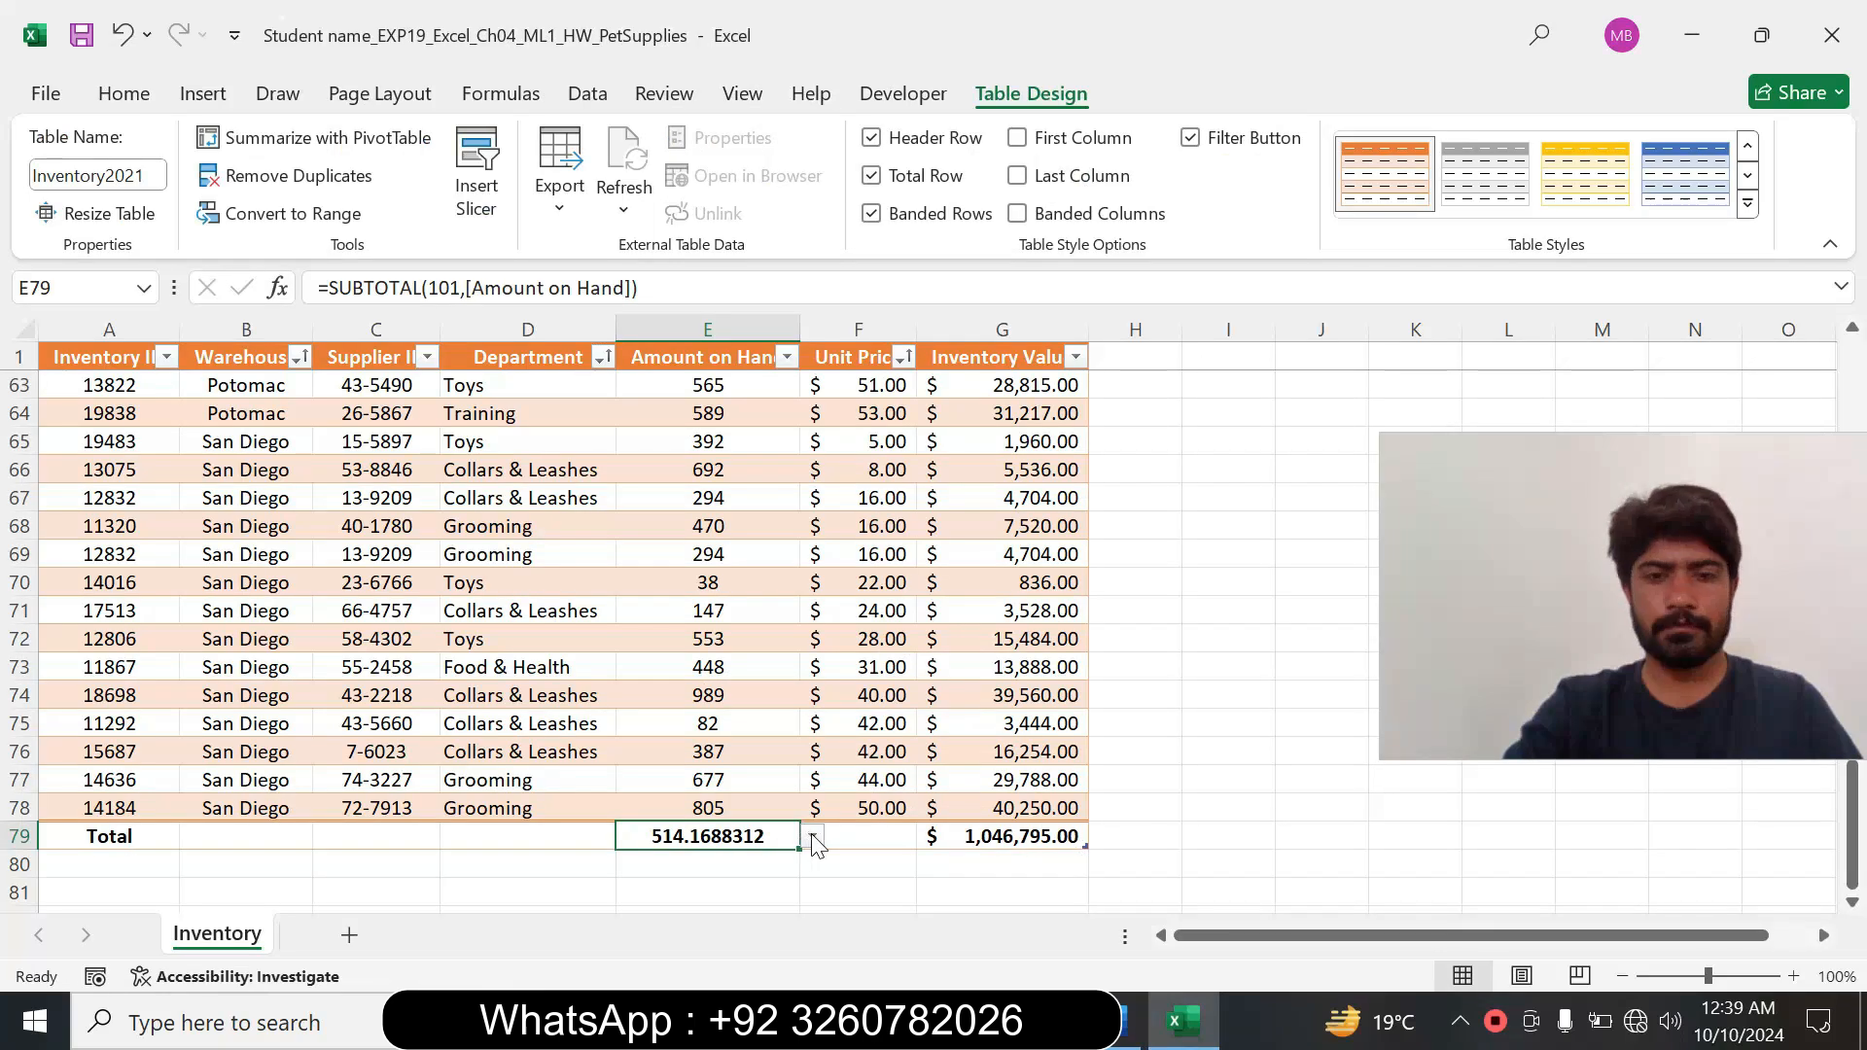
{"action": "left_click", "coordinate": [123, 93]}
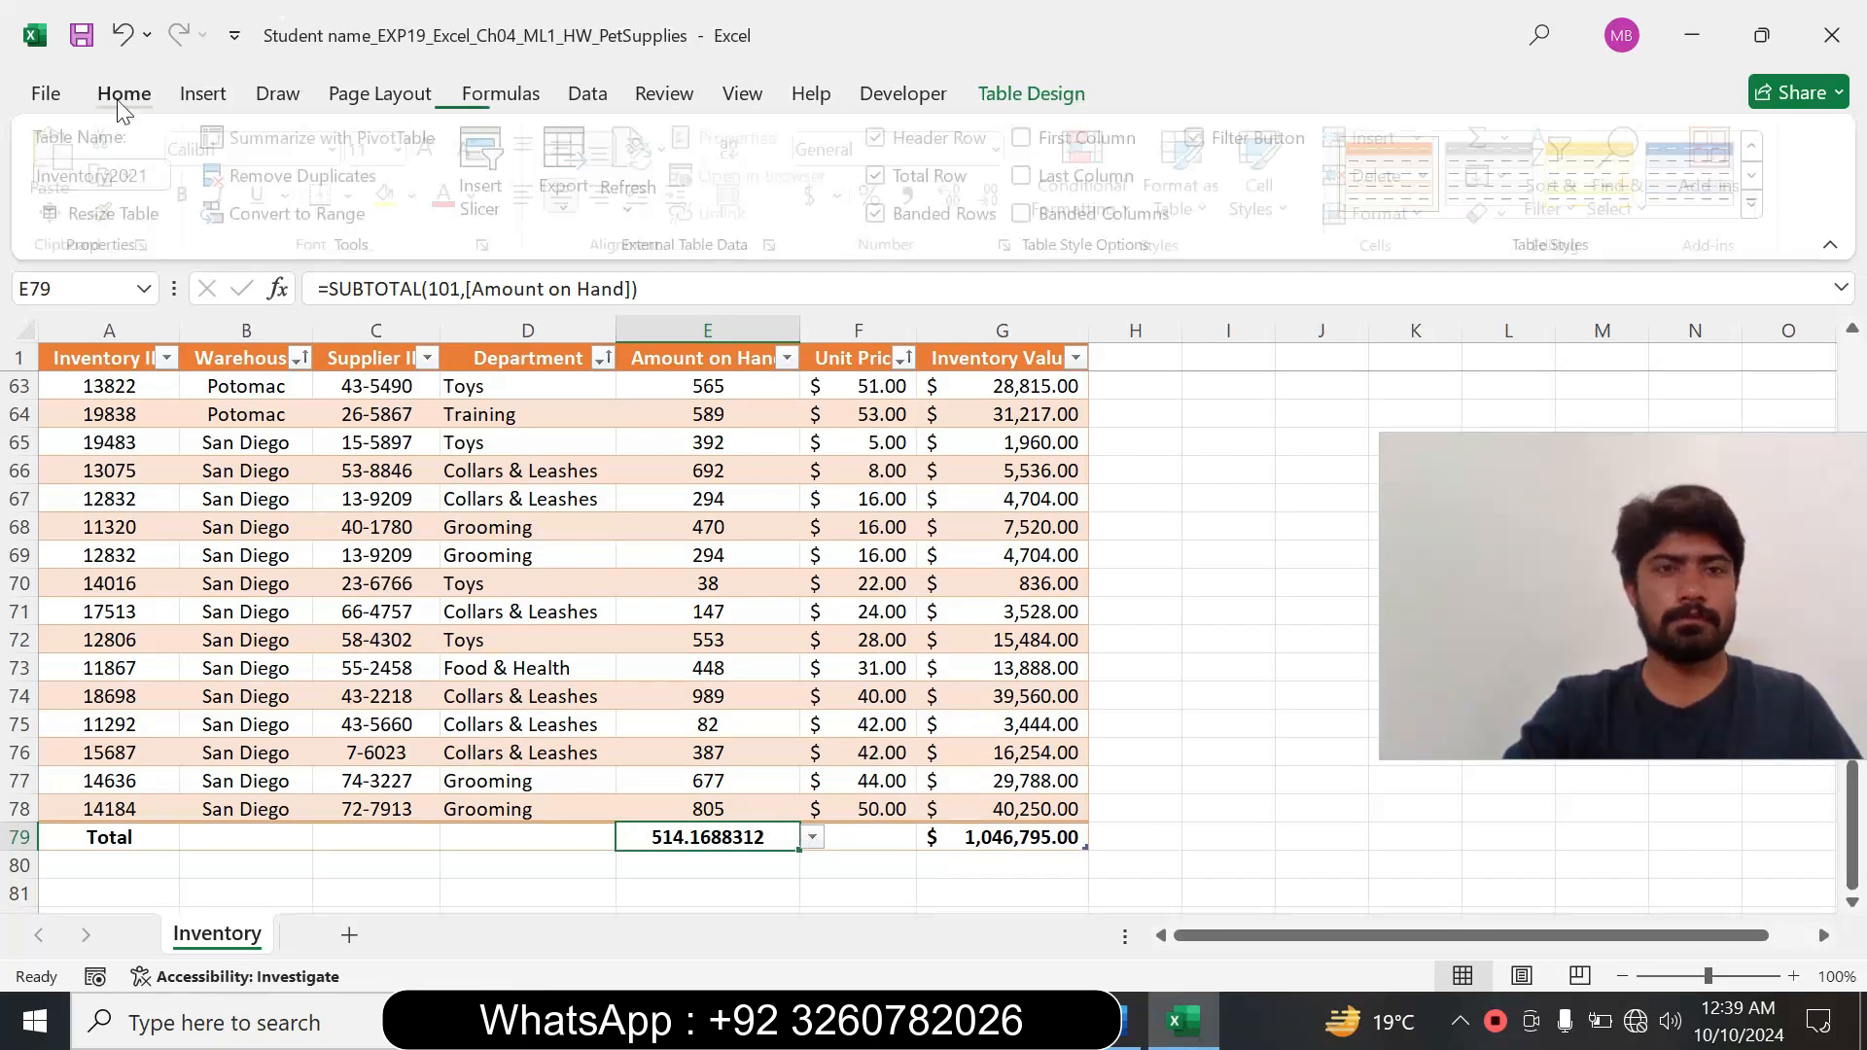
{"action": "left_click", "coordinate": [1013, 245]}
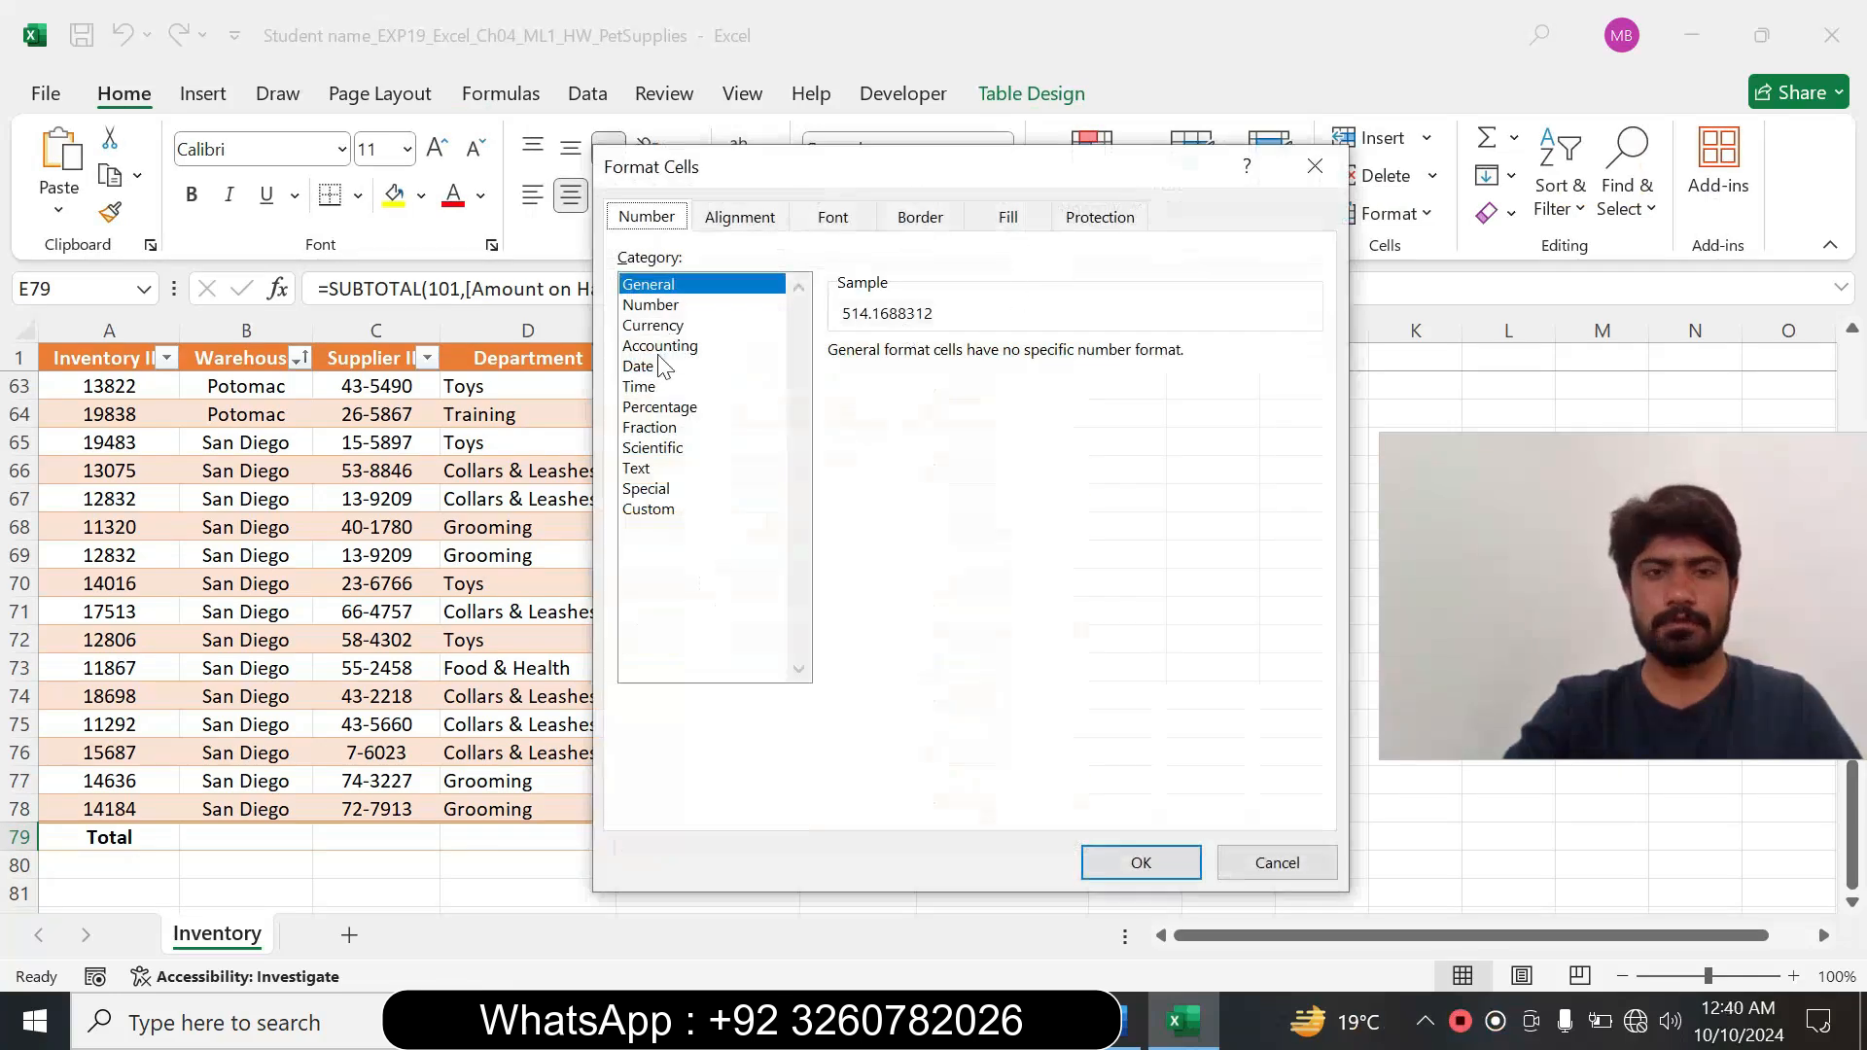
{"action": "left_click", "coordinate": [663, 305]}
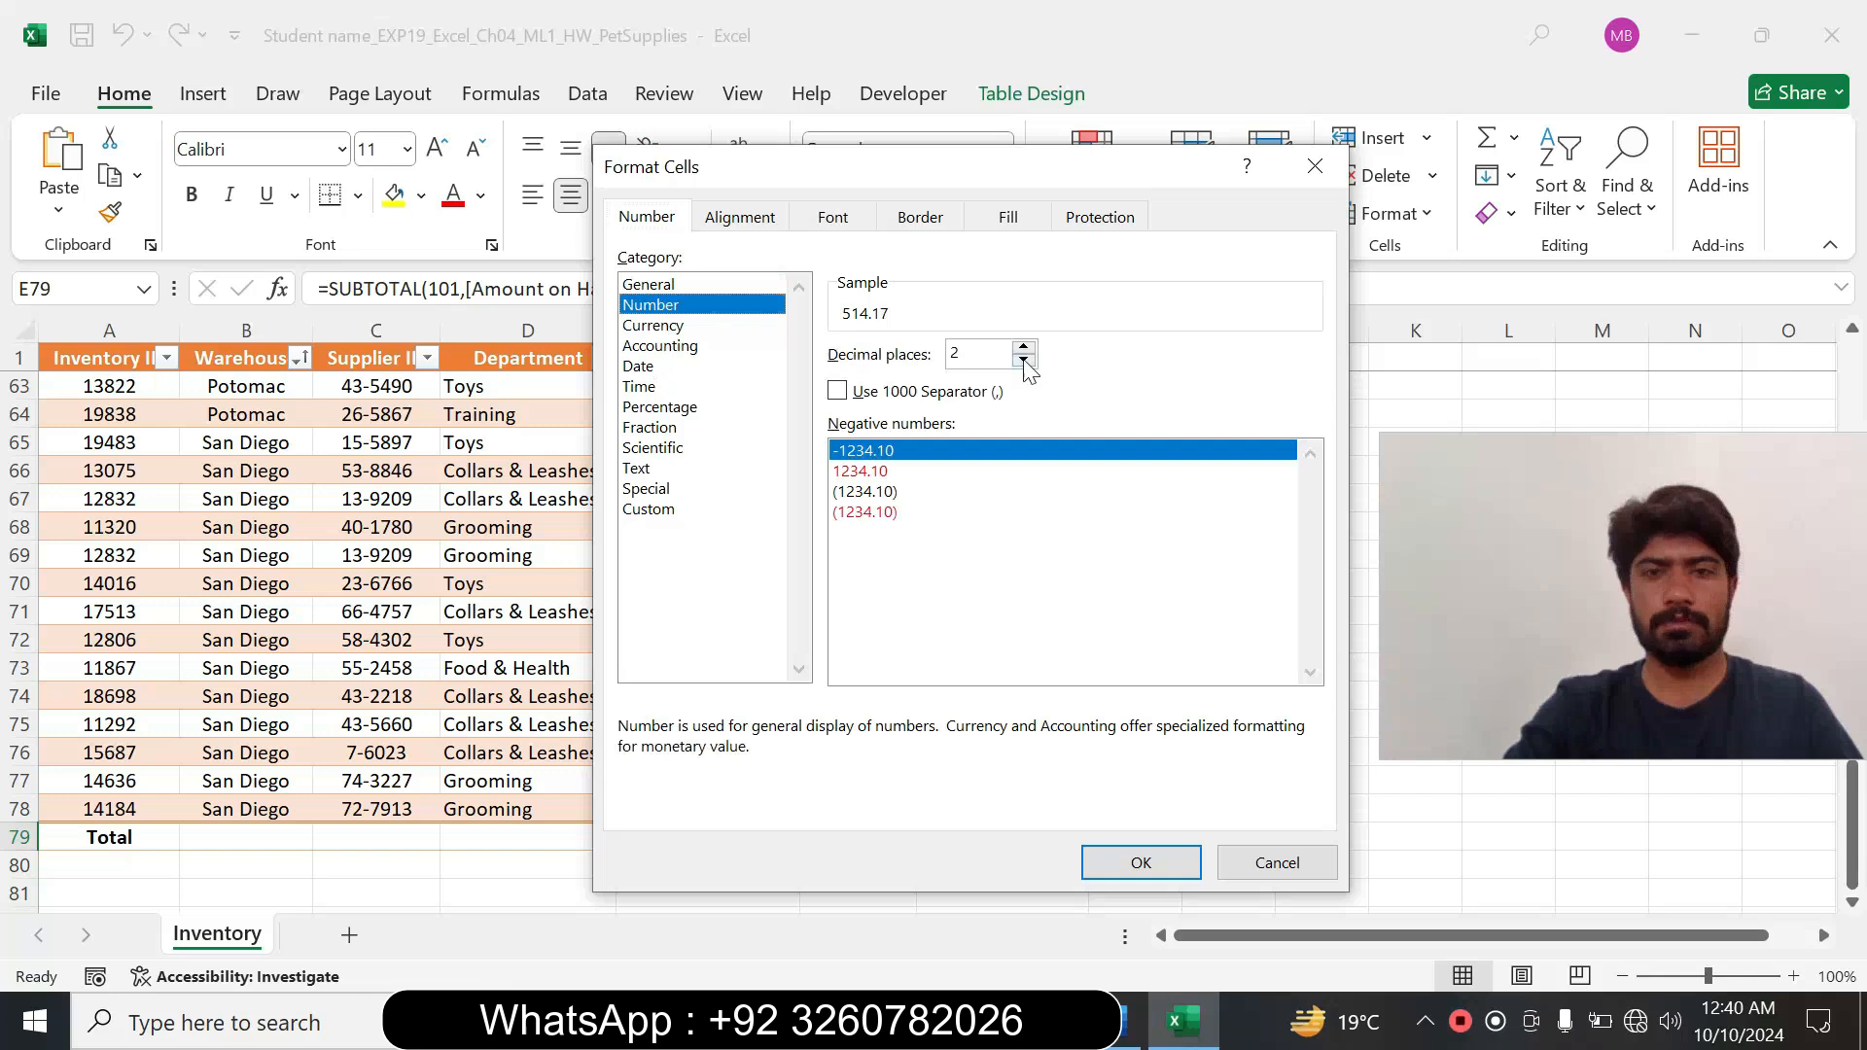
{"action": "left_click", "coordinate": [1128, 1021]}
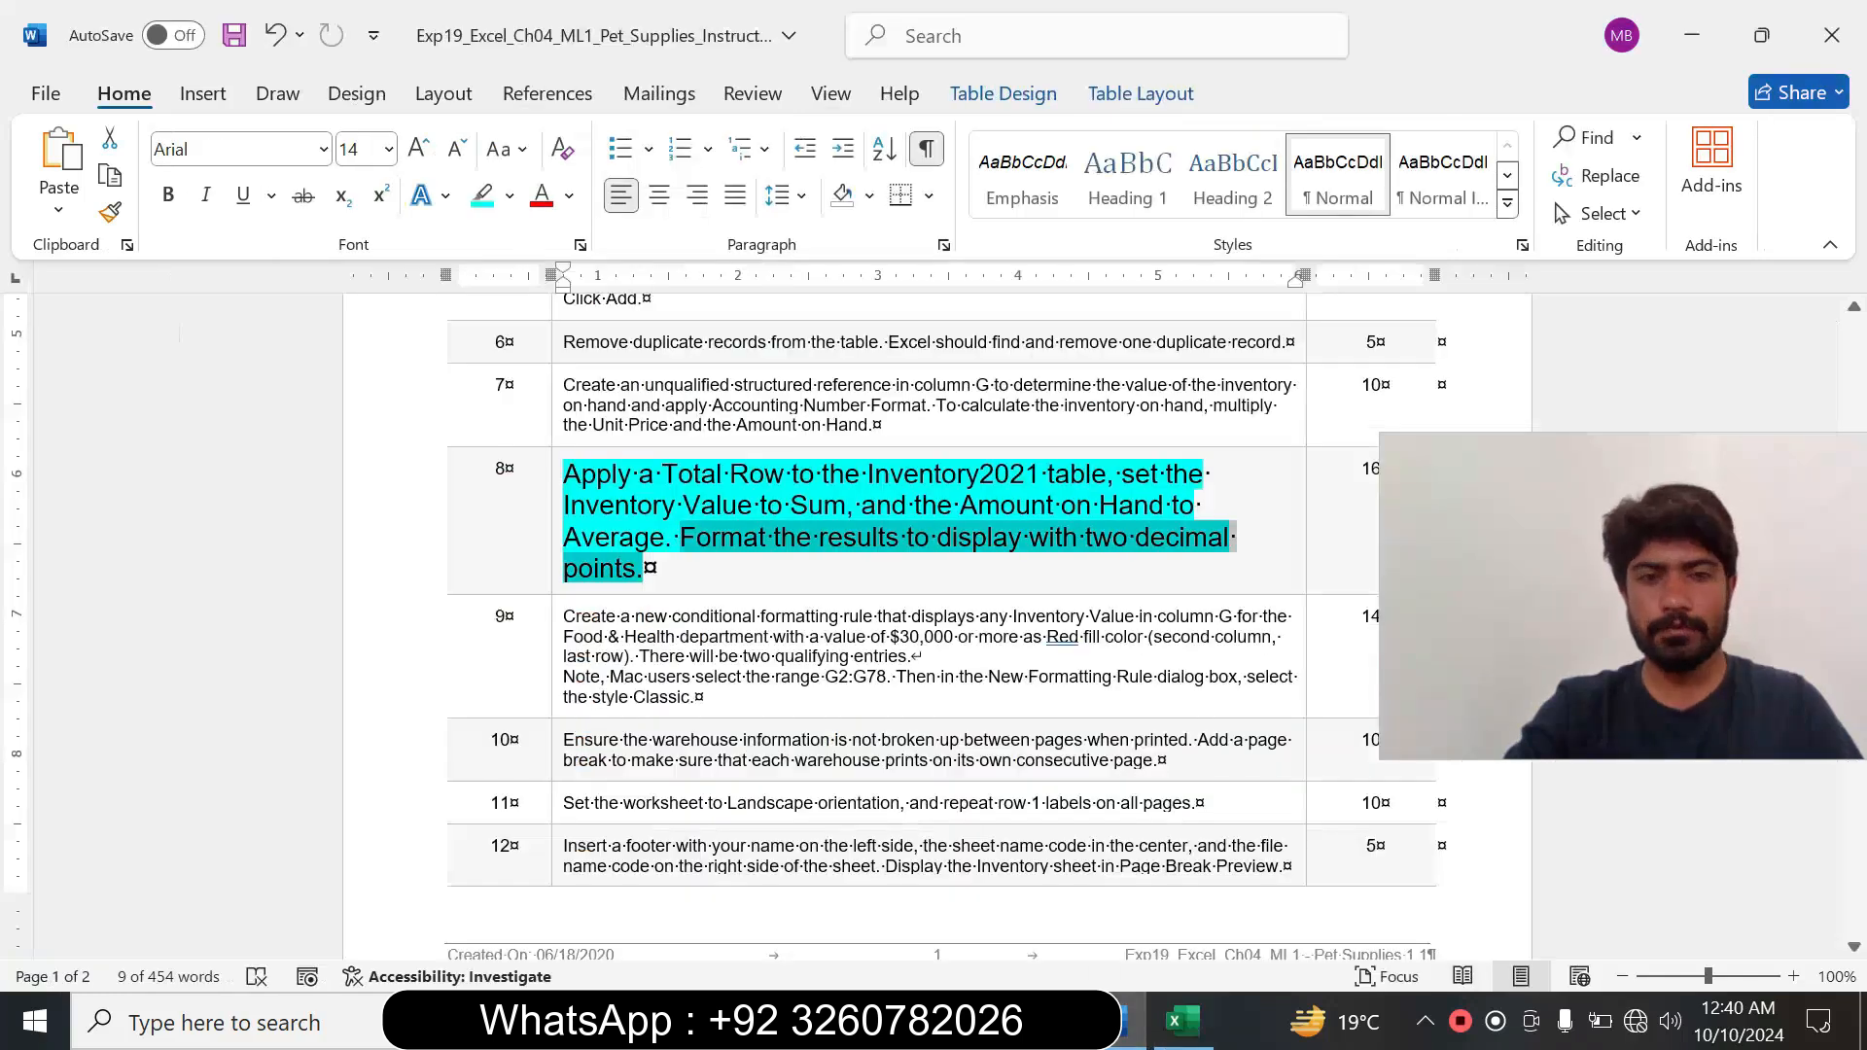
{"action": "left_click", "coordinate": [1183, 1021]}
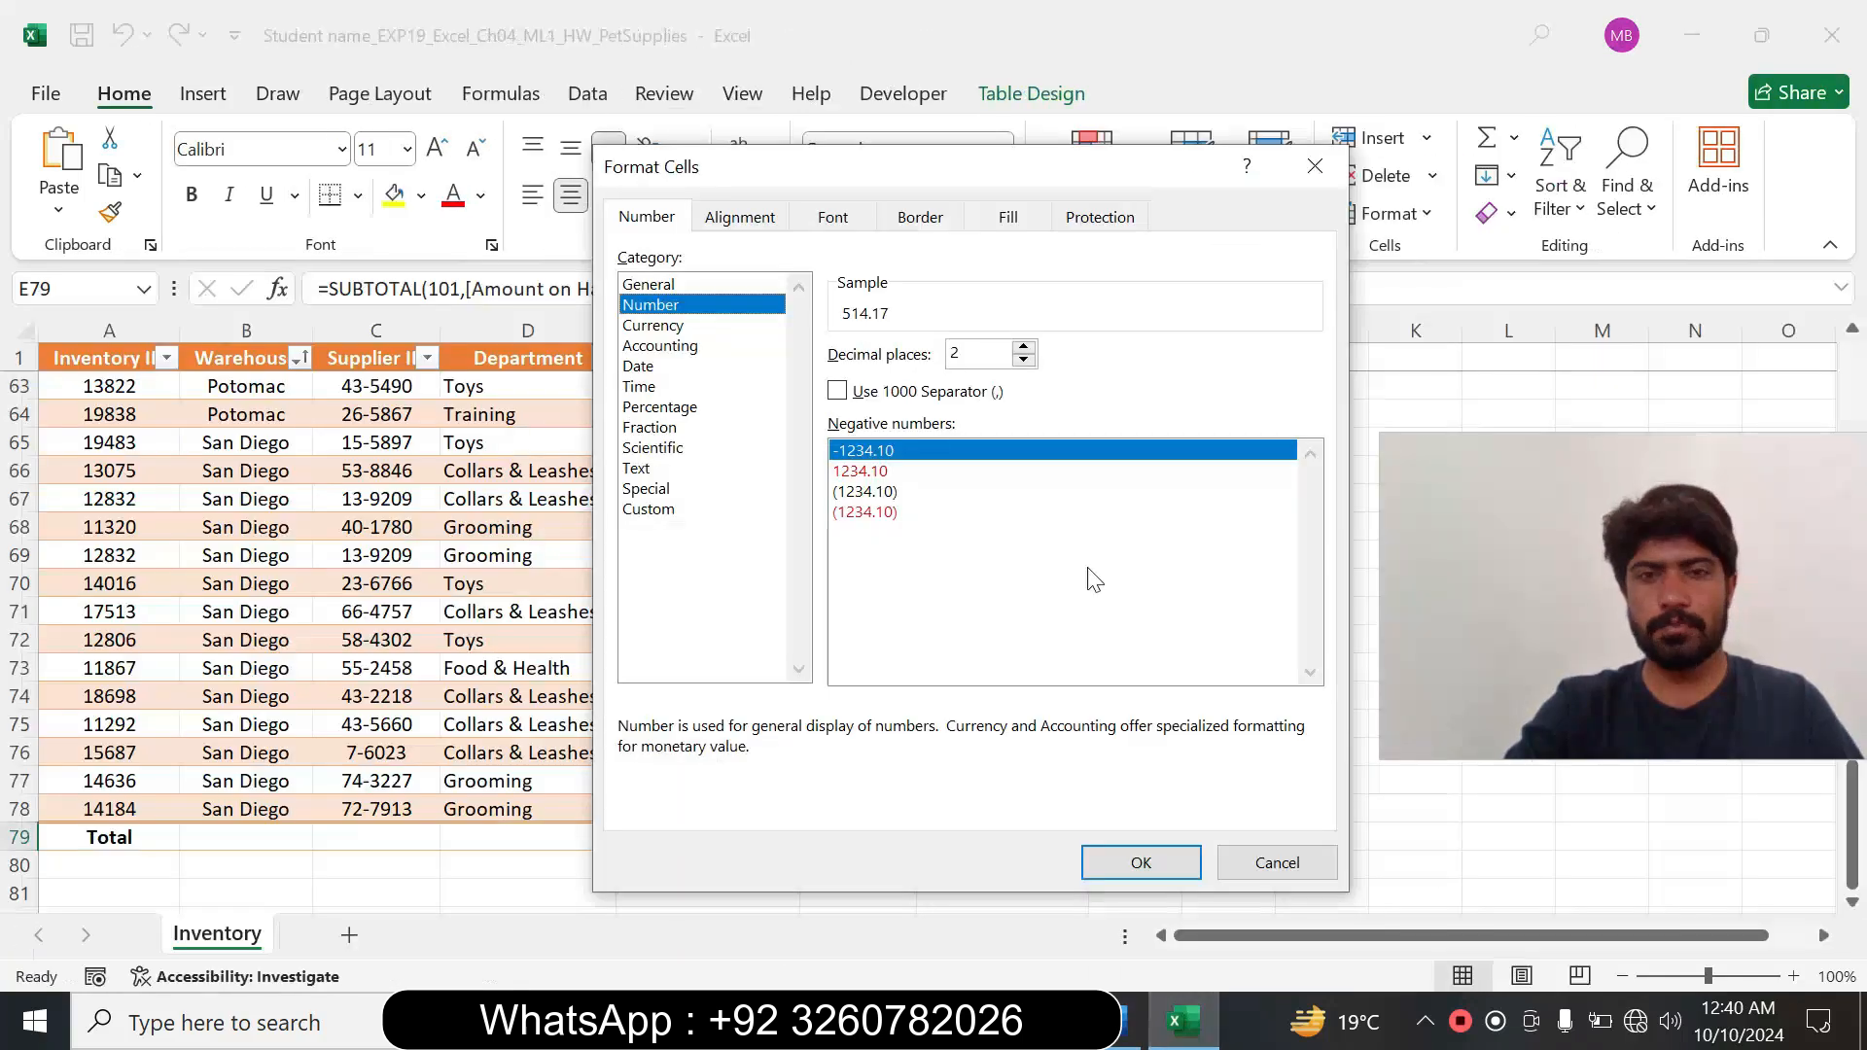
{"action": "left_click", "coordinate": [1140, 863]}
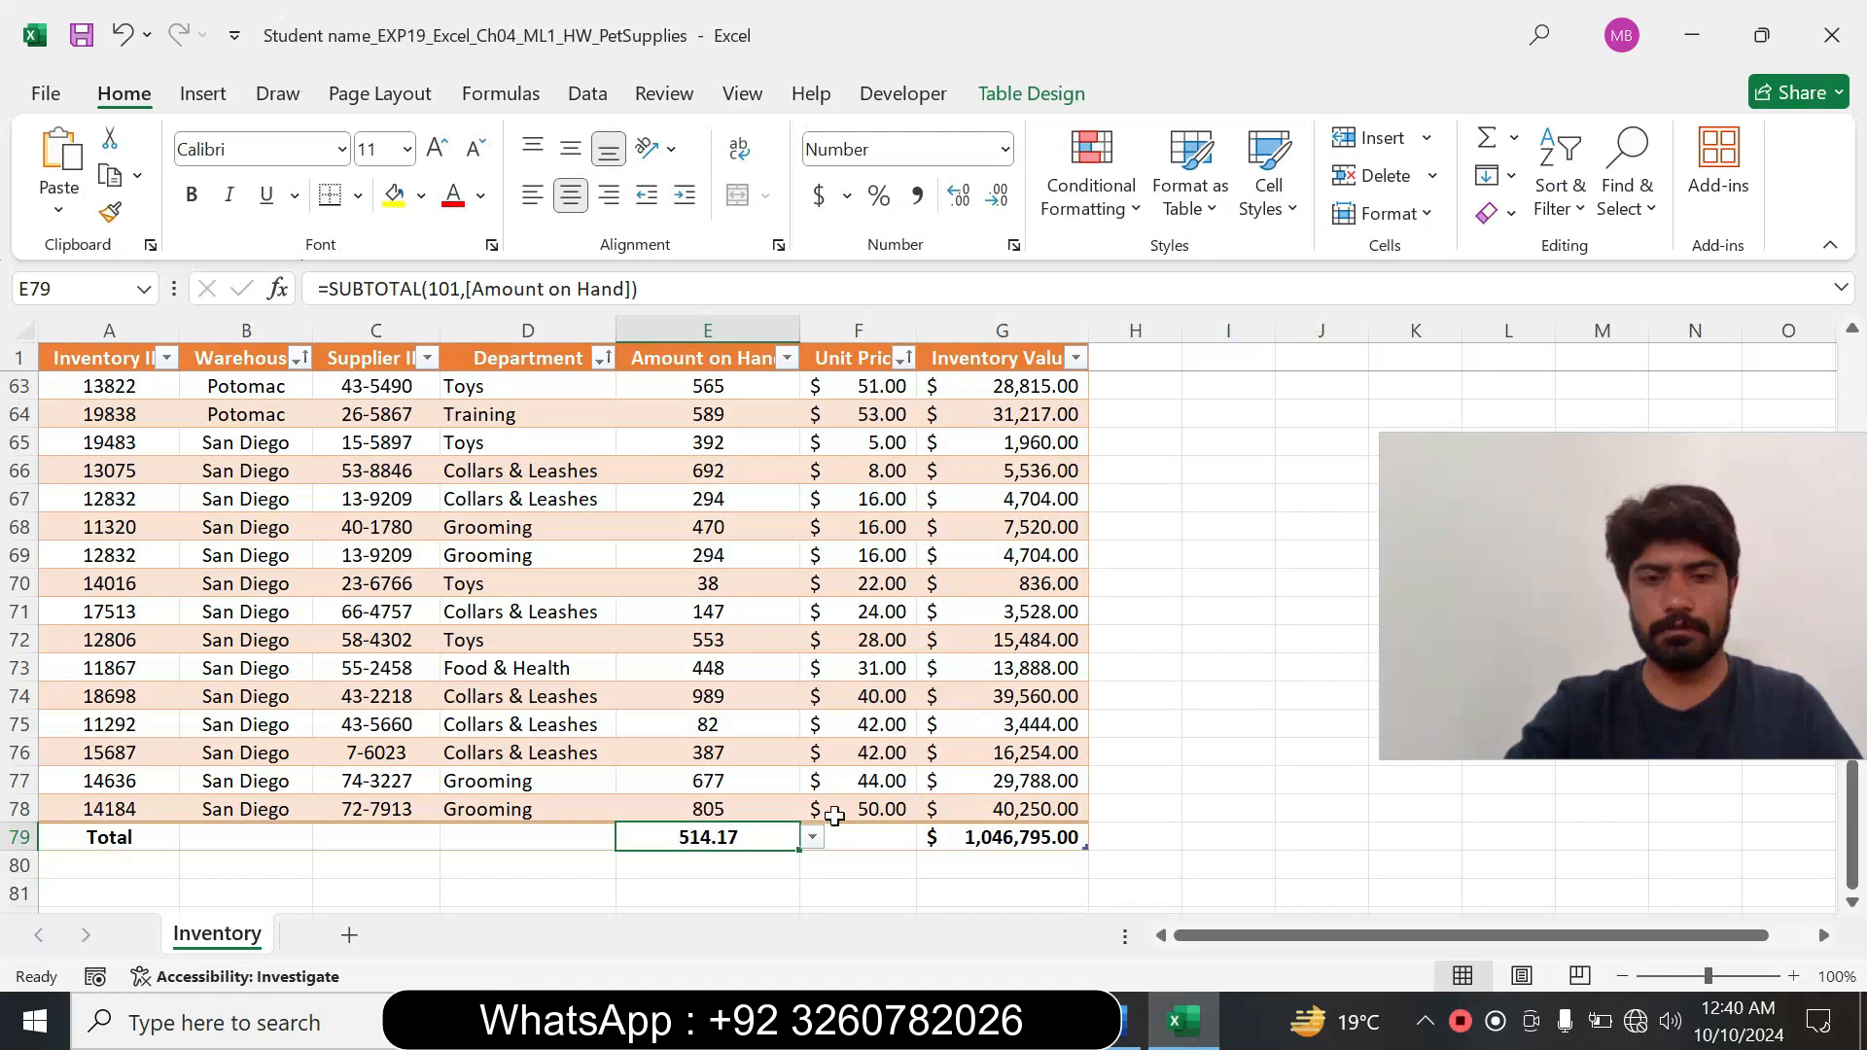
{"action": "left_click", "coordinate": [856, 753]}
{"action": "left_click_drag", "start_coordinate": [1851, 807], "coordinate": [1780, 366]}
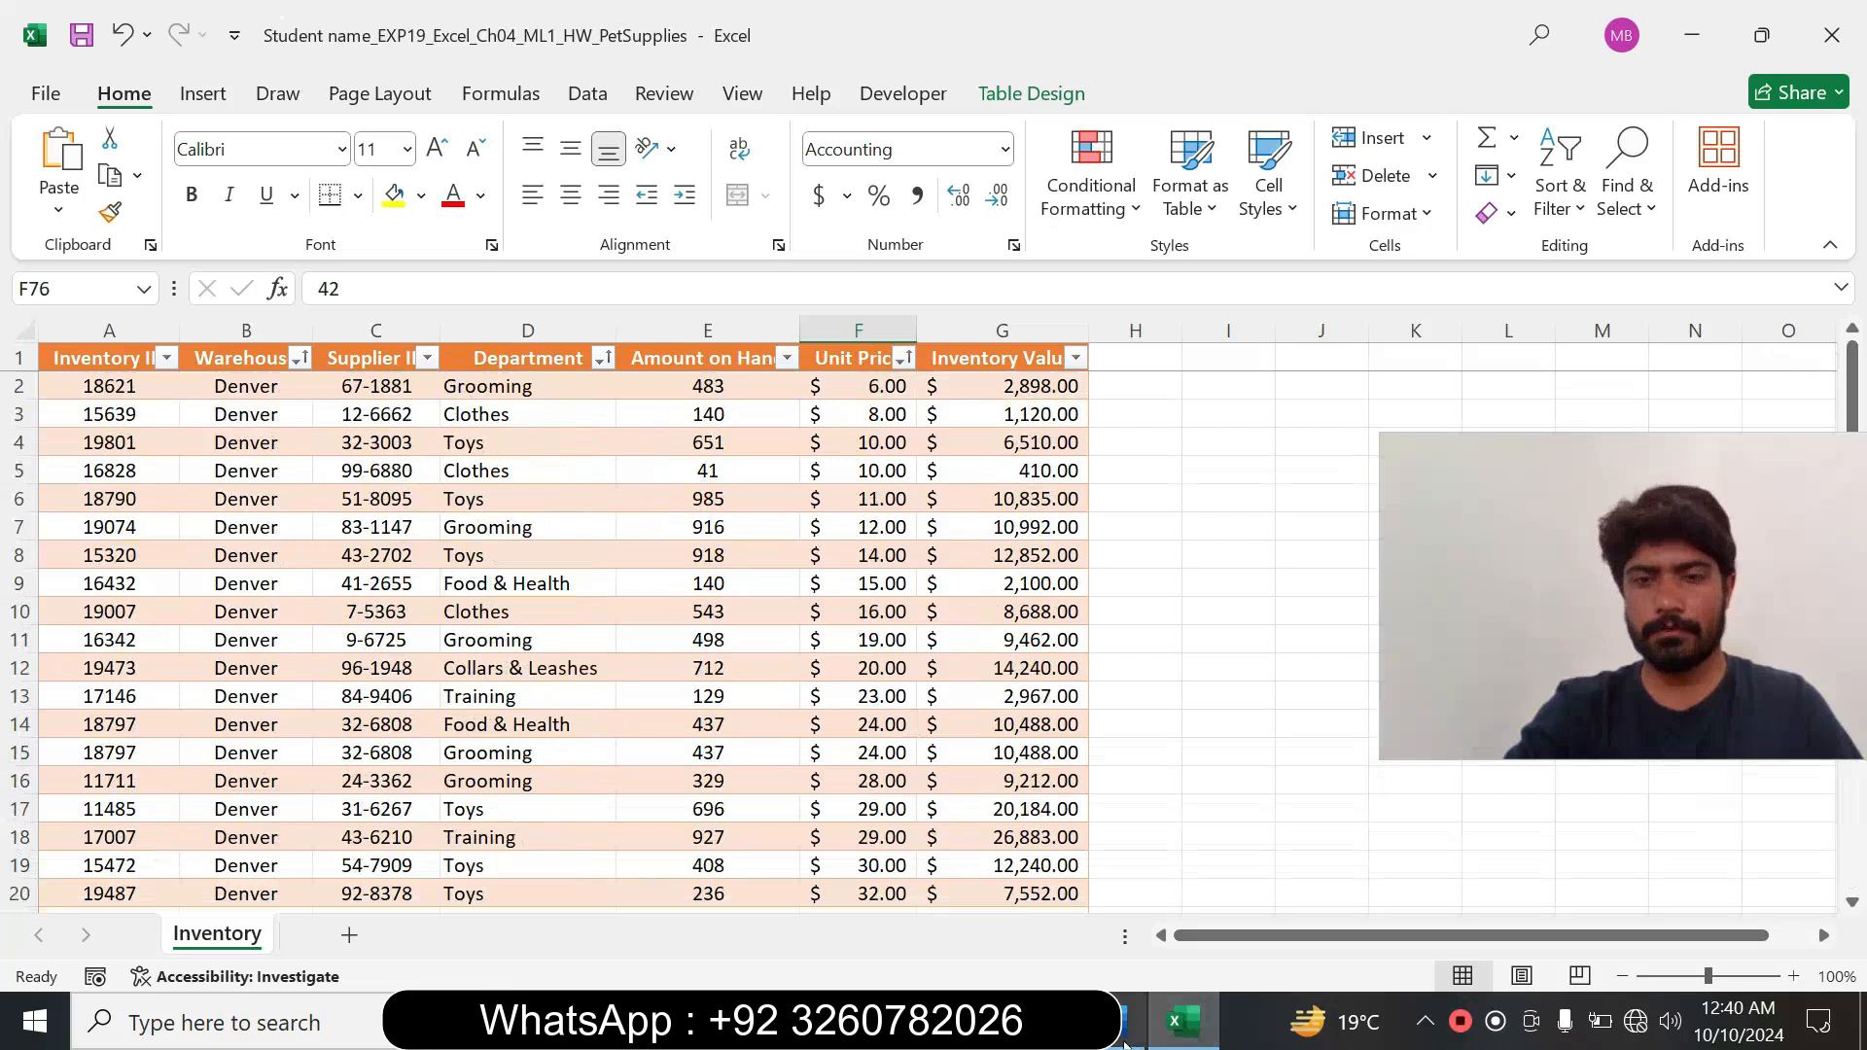
Switch to Word and reset the step 8 instruction to 9 pt text with no highlight colour.
{"action": "left_click", "coordinate": [1123, 1039]}
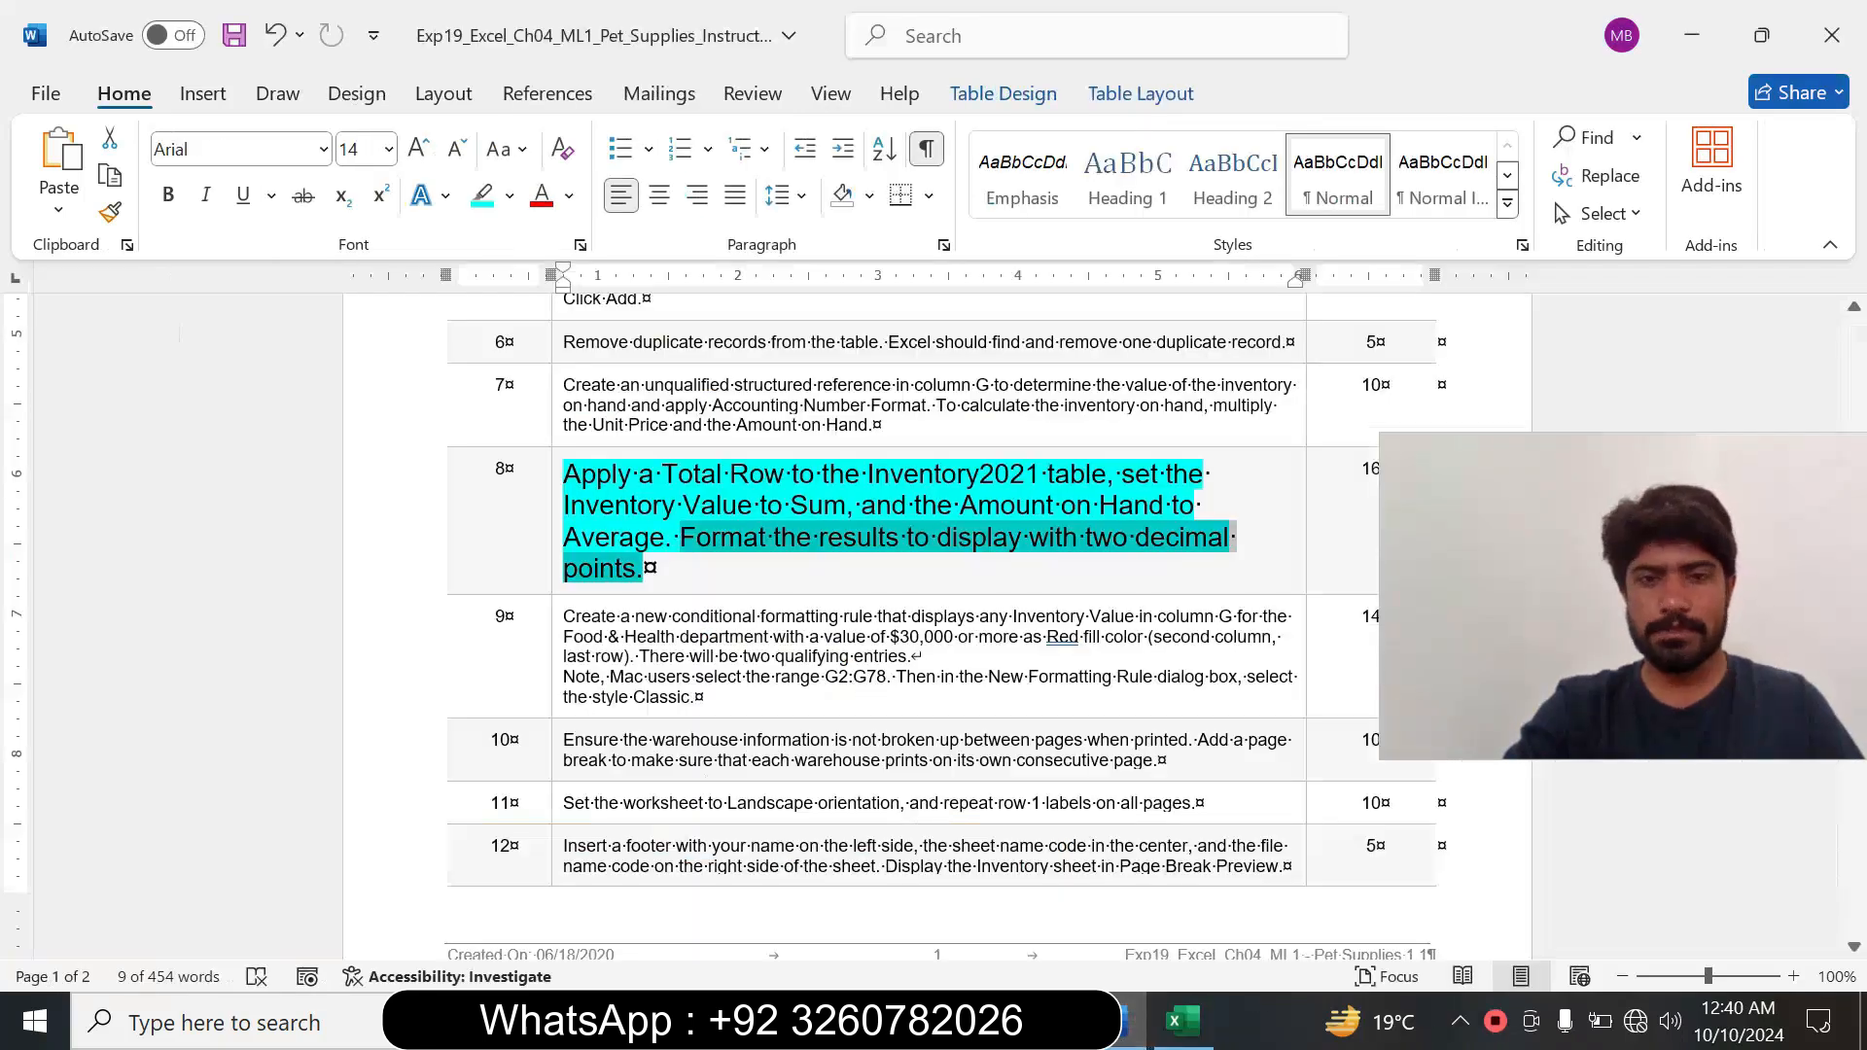
{"action": "left_click", "coordinate": [551, 576]}
{"action": "left_click", "coordinate": [732, 480]}
{"action": "left_click", "coordinate": [701, 554]}
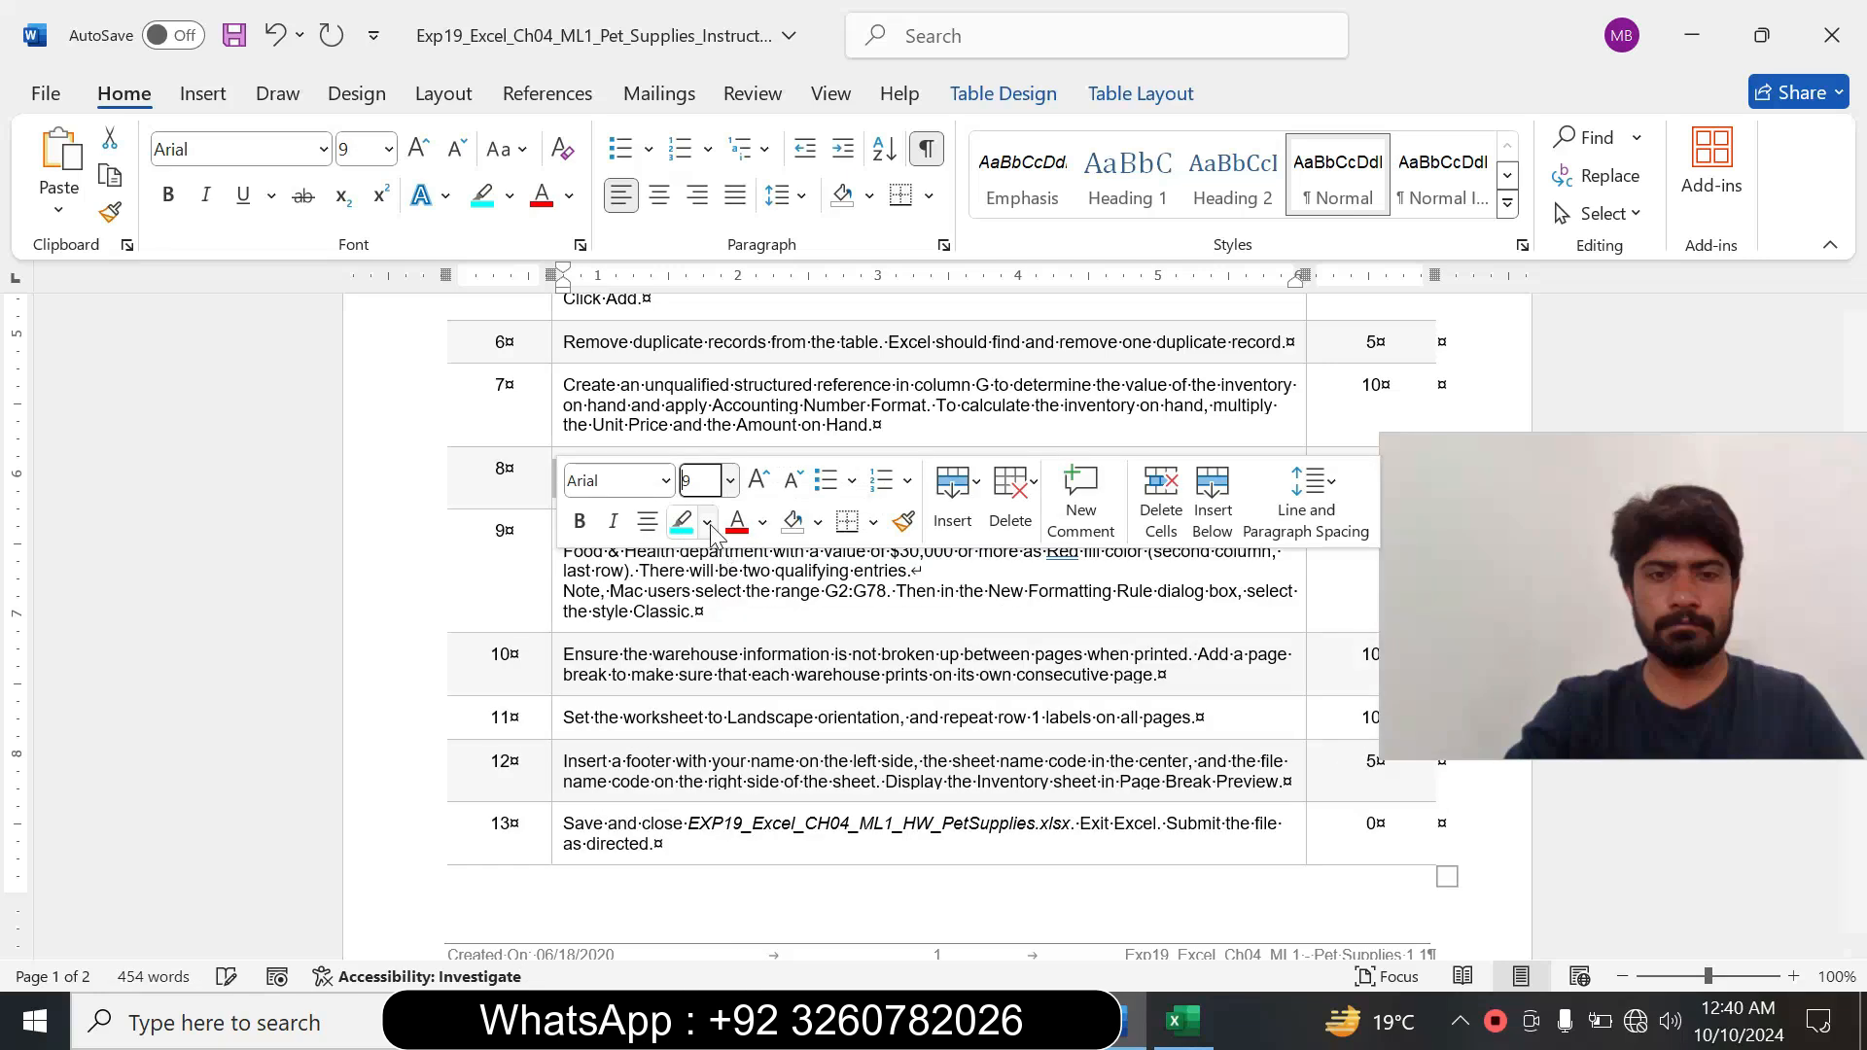
{"action": "left_click", "coordinate": [707, 522]}
{"action": "left_click", "coordinate": [810, 768]}
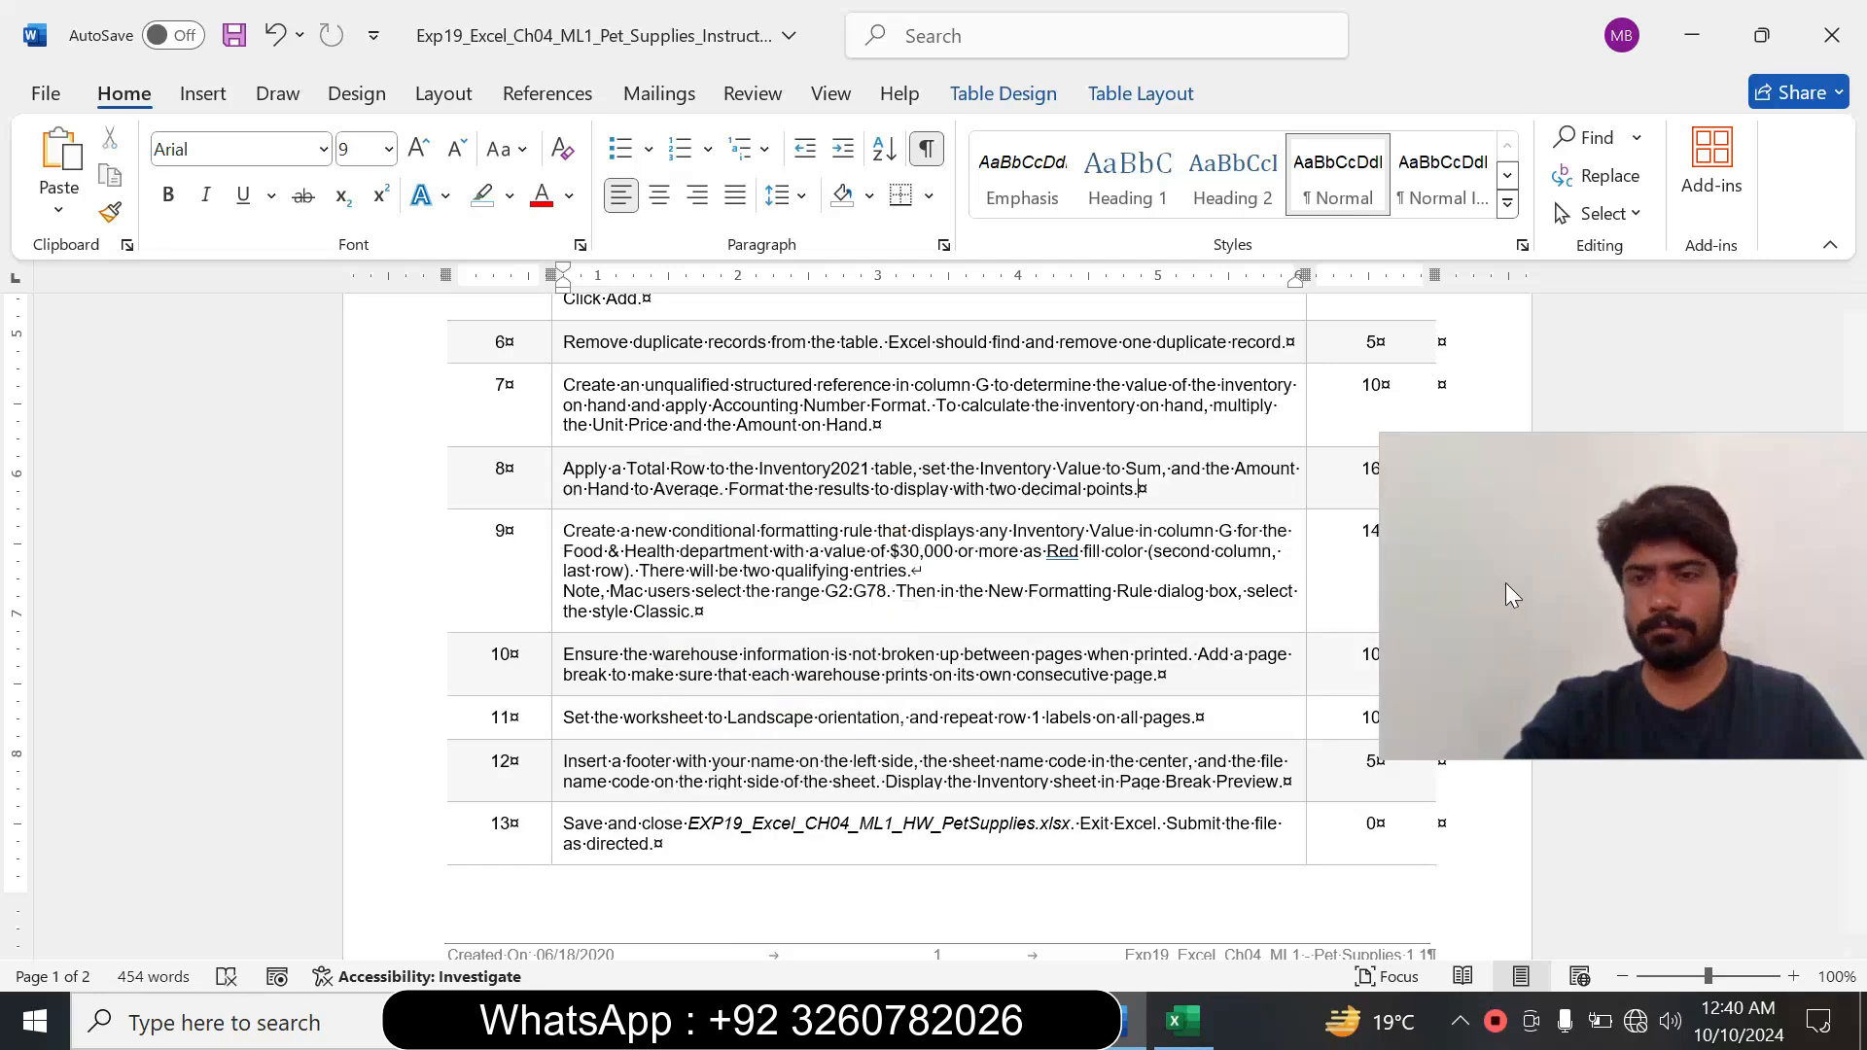
{"action": "scroll", "coordinate": [1512, 871], "scroll_direction": "up", "scroll_amount": 15}
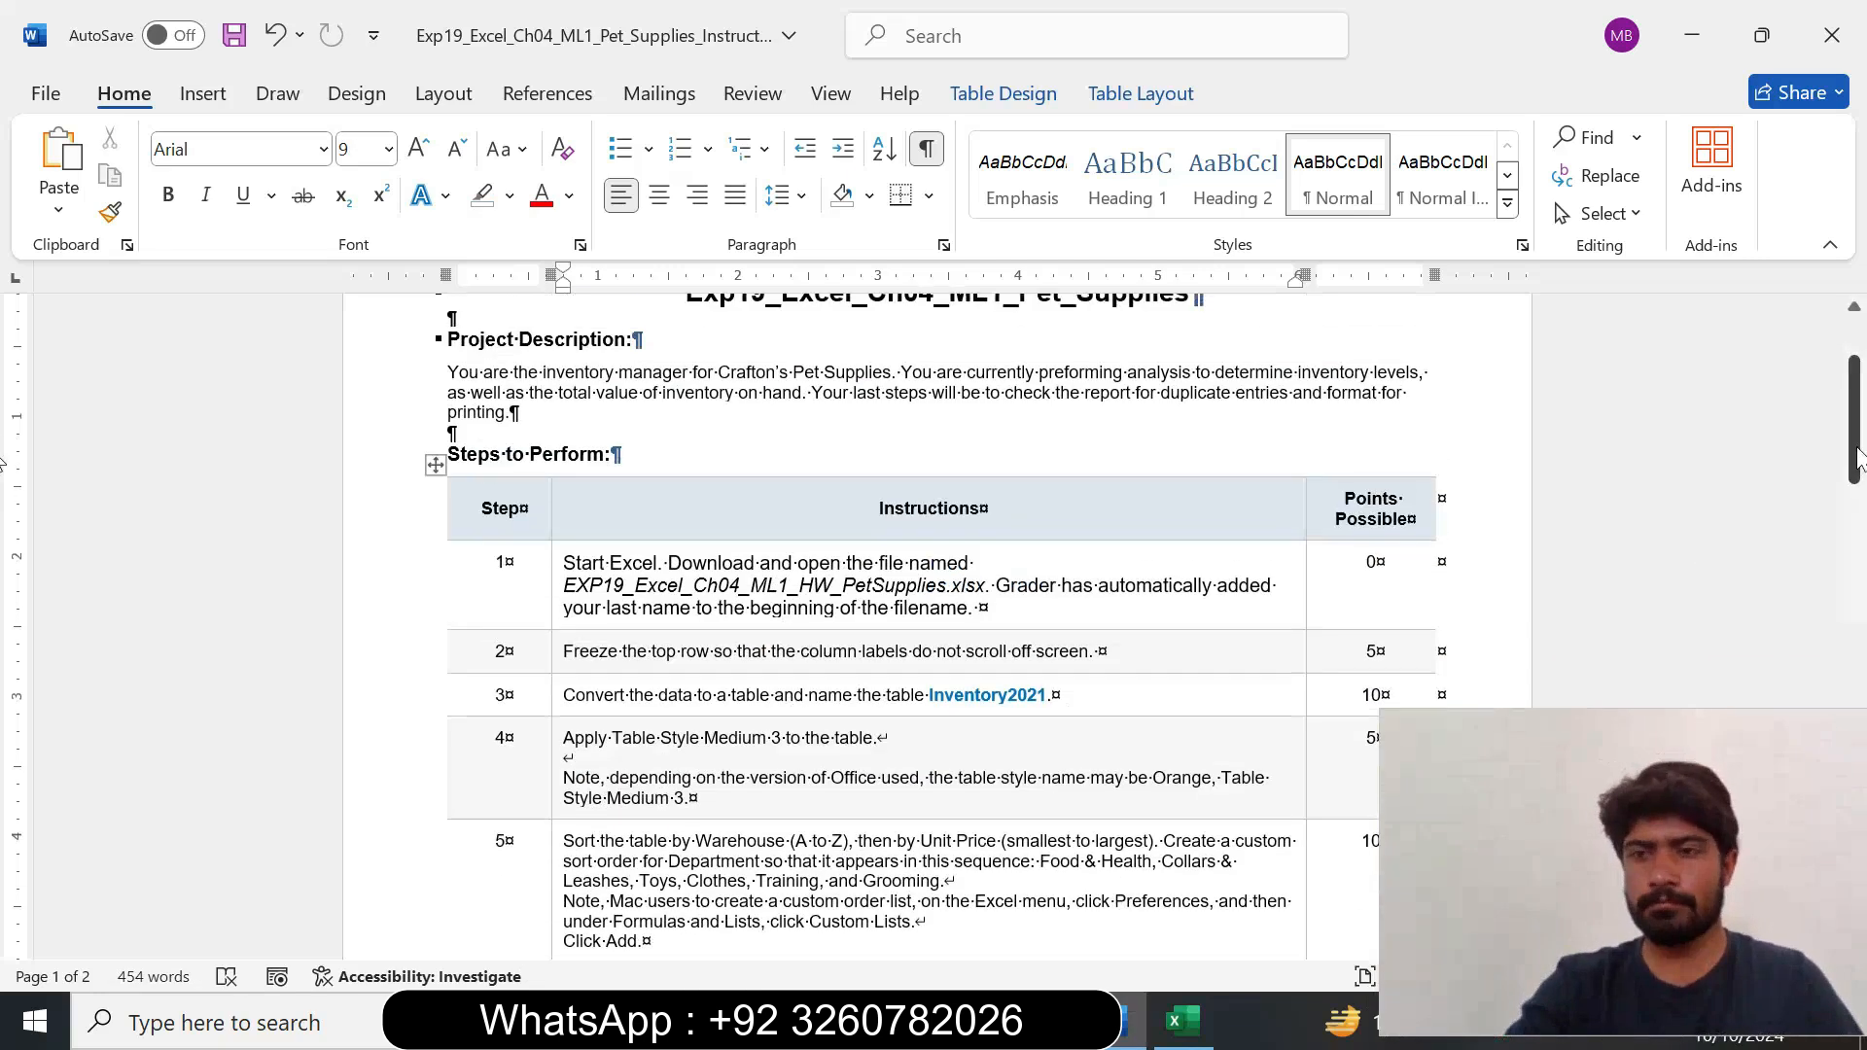